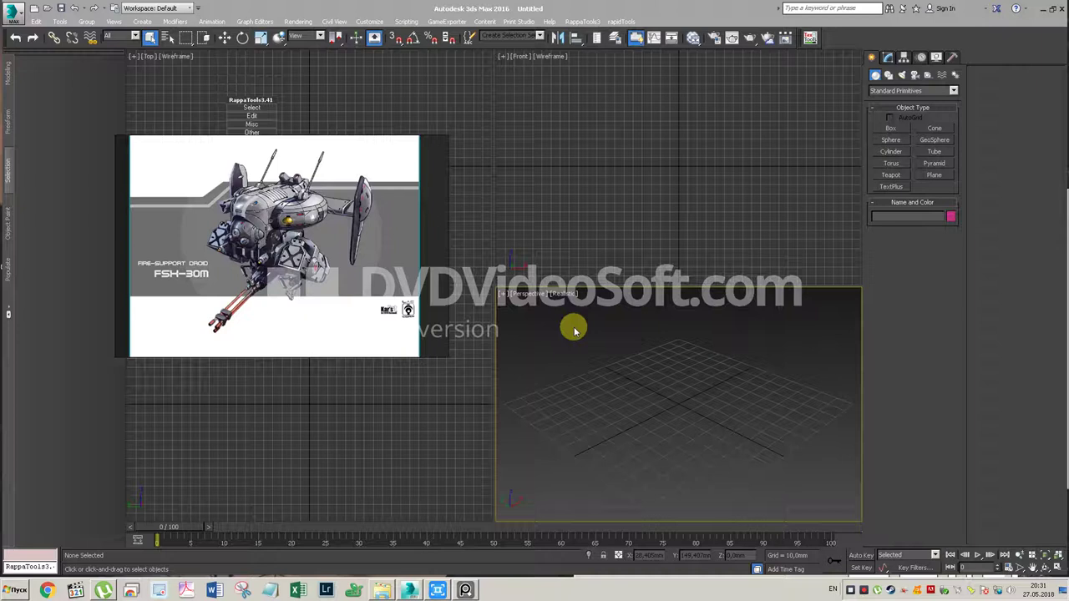
Step: Reposition and zoom the droid reference image in its viewer
drag(310, 236, 326, 248)
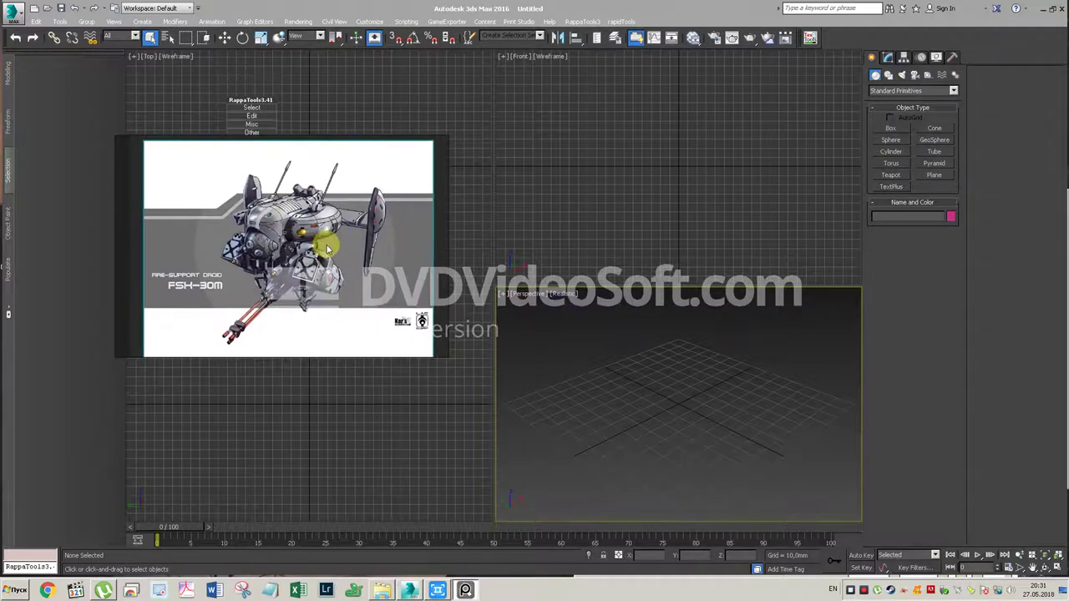
scroll(344, 267, up, 2)
scroll(390, 252, down, 1)
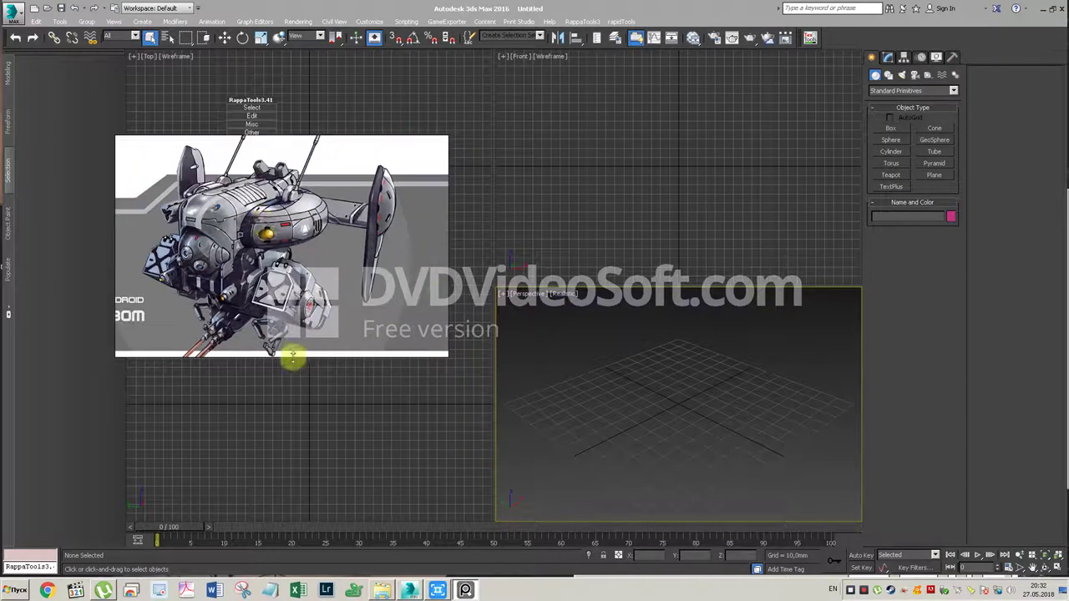
Step: Maximise the Perspective viewport with Alt+W and arm the Box creation tool
click(649, 357)
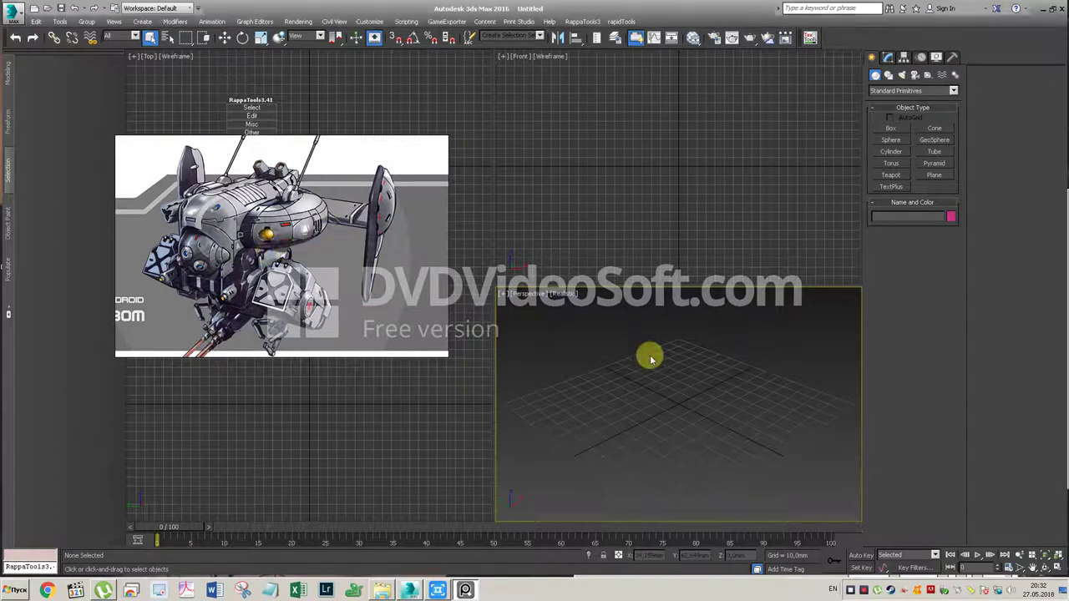
key(alt+w)
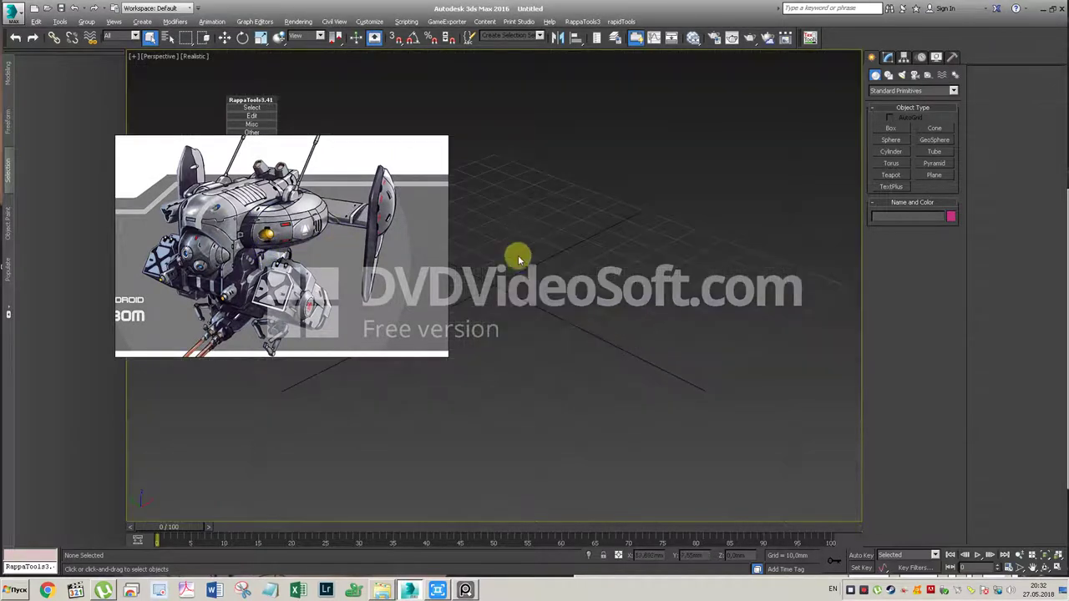
mouse_move(596, 291)
alt+middle_down()
mouse_move(614, 303)
mouse_move(613, 286)
alt+middle_up()
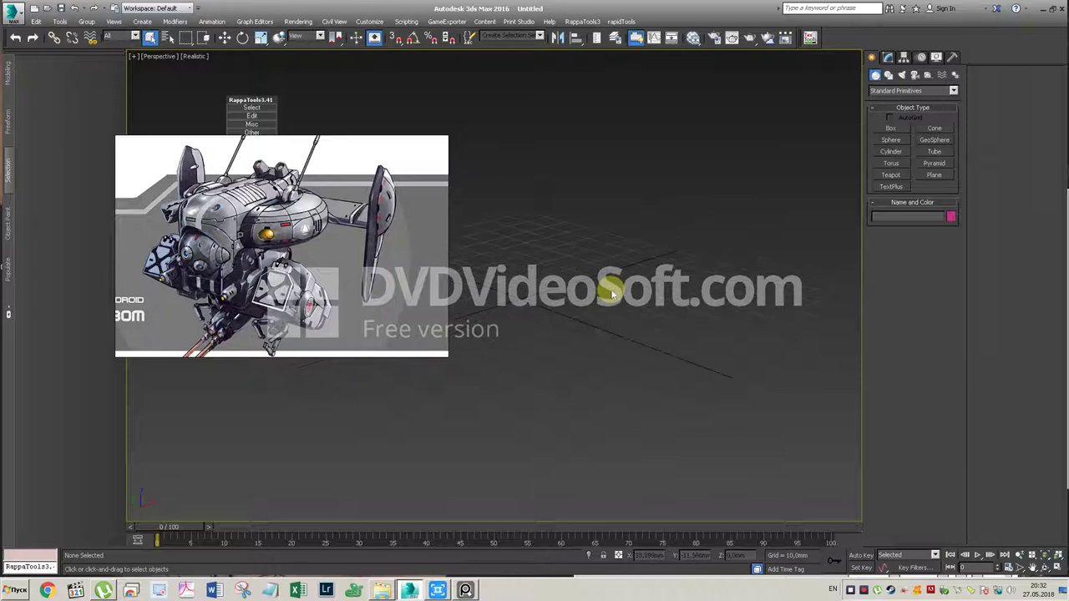
click(891, 129)
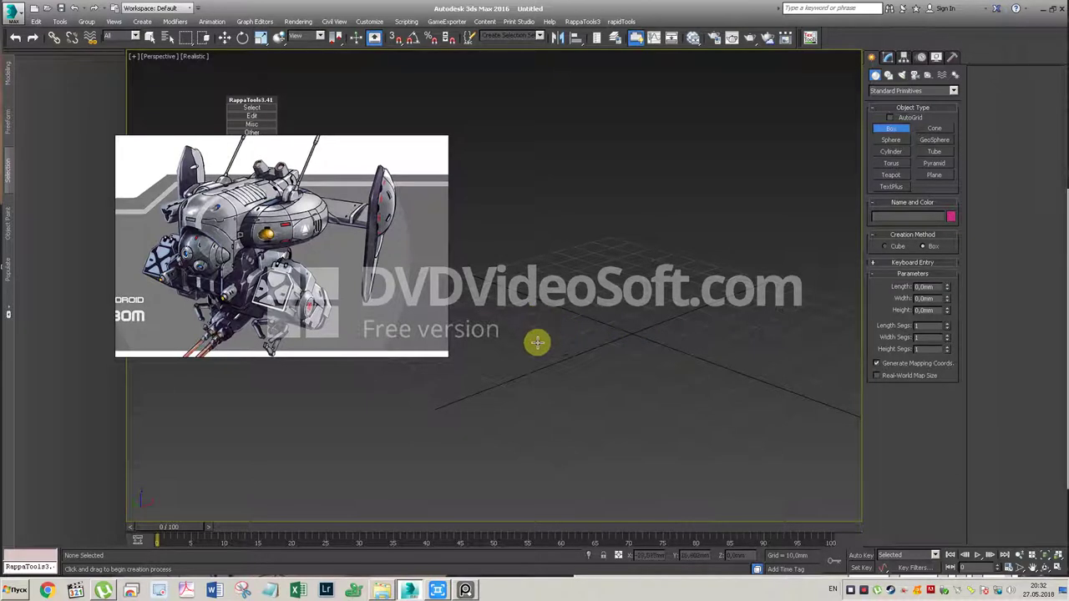
Step: Draw Box001 in the Front view at about 99.5 × 58.9 mm and raise its height to about 119 mm
key(f)
mouse_move(525, 255)
middle_down()
mouse_move(627, 305)
mouse_move(591, 303)
middle_up()
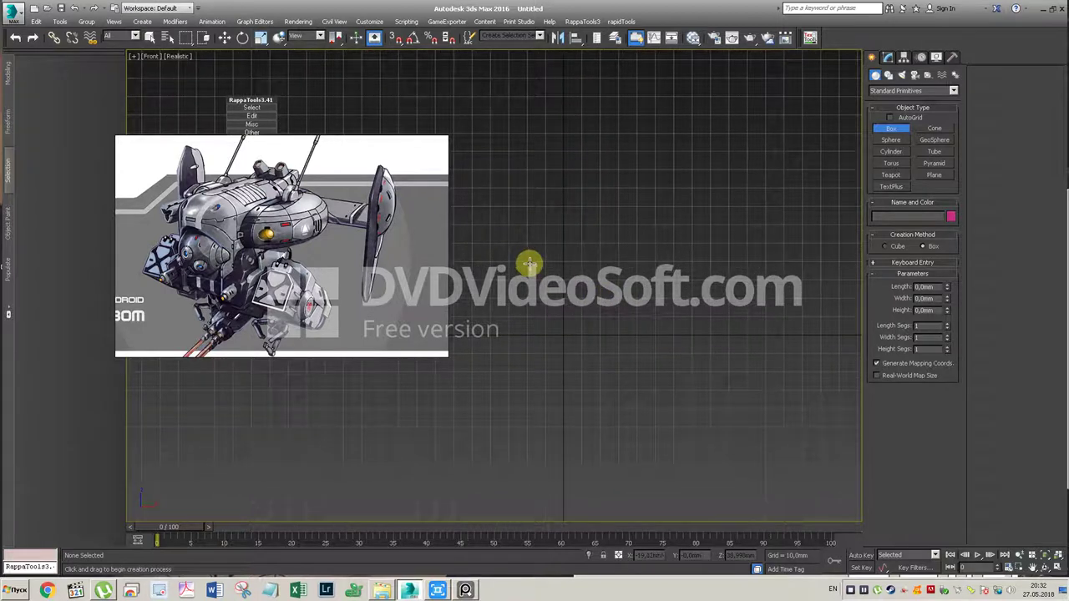
drag(511, 241, 617, 426)
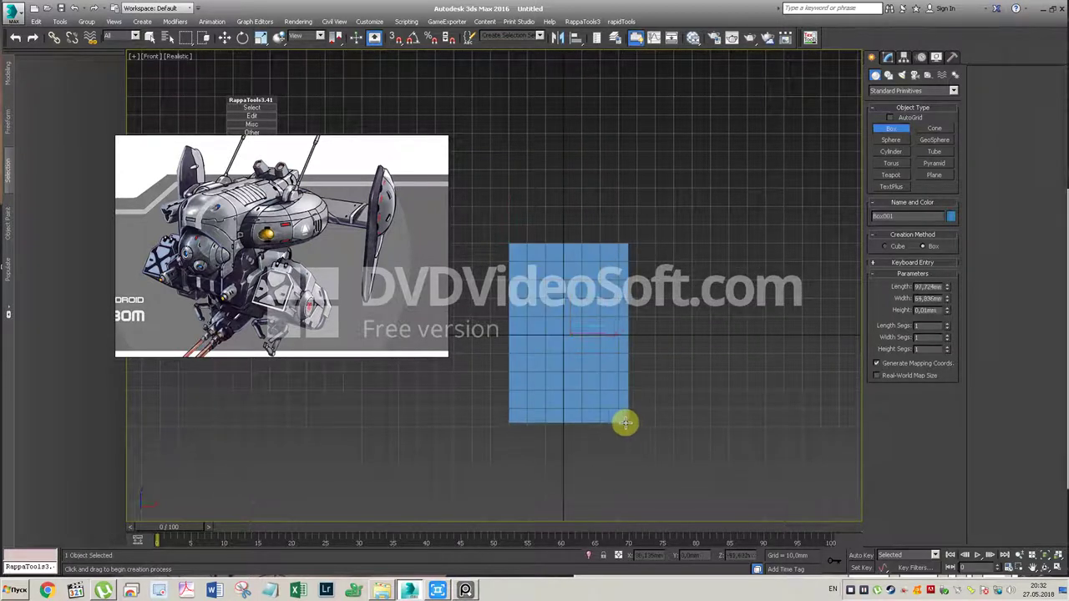
click(594, 340)
key(p)
alt+middle_drag(592, 336, 682, 328)
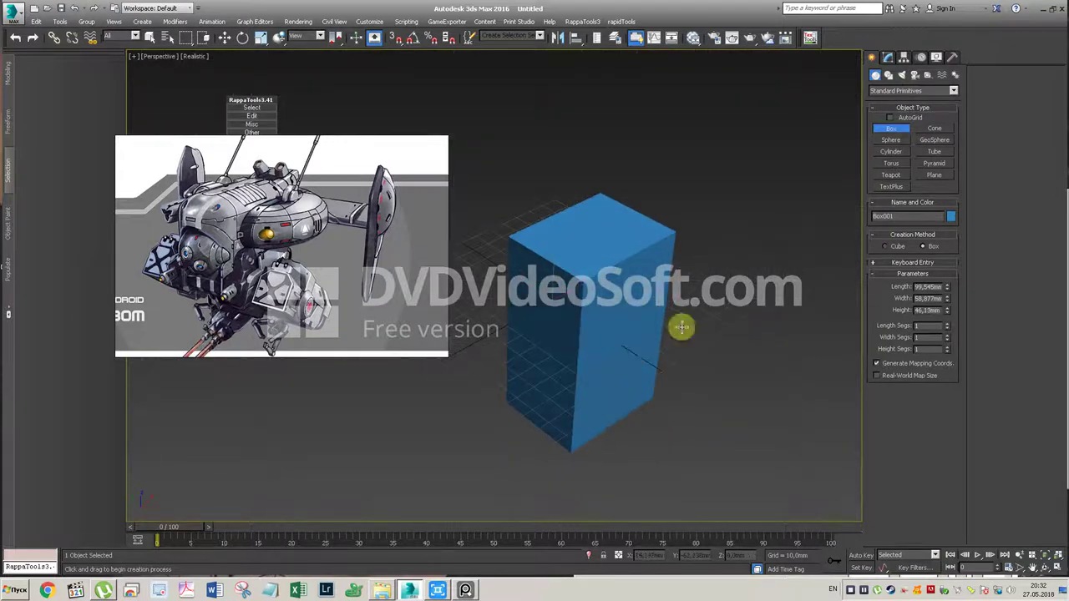
mouse_move(946, 313)
mouse_down()
mouse_move(904, 201)
mouse_move(907, 219)
mouse_up()
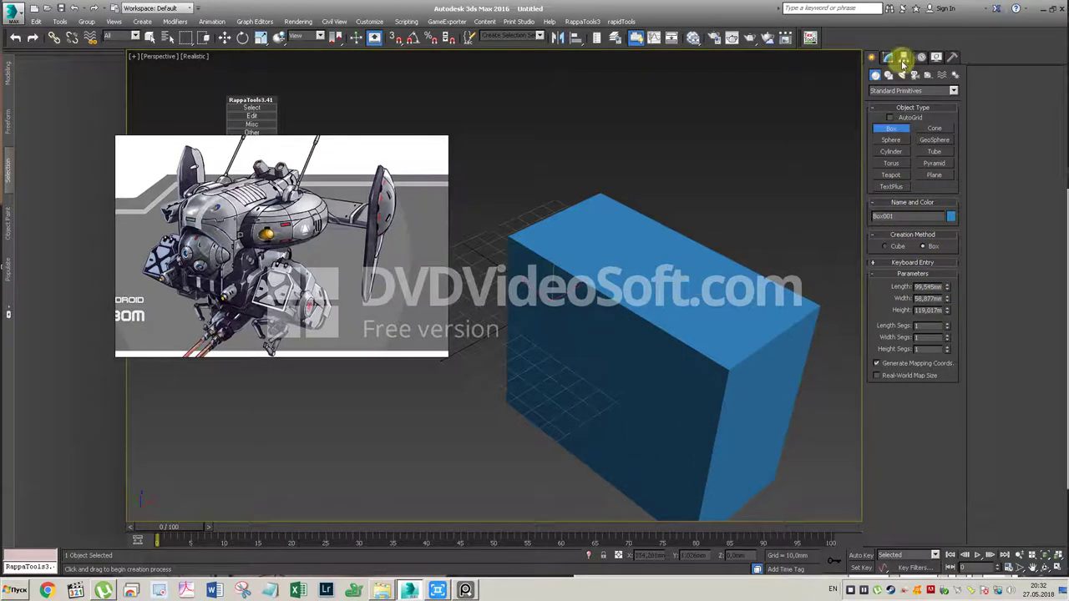
Step: Centre Box001's pivot on the object using Affect Pivot Only
click(904, 57)
click(909, 128)
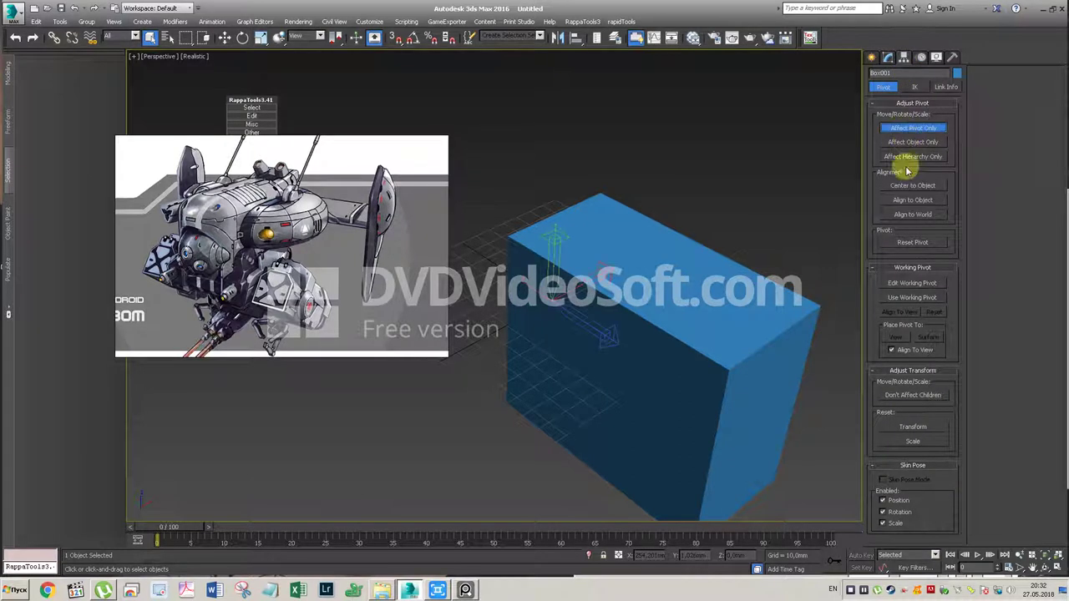
click(909, 190)
click(906, 127)
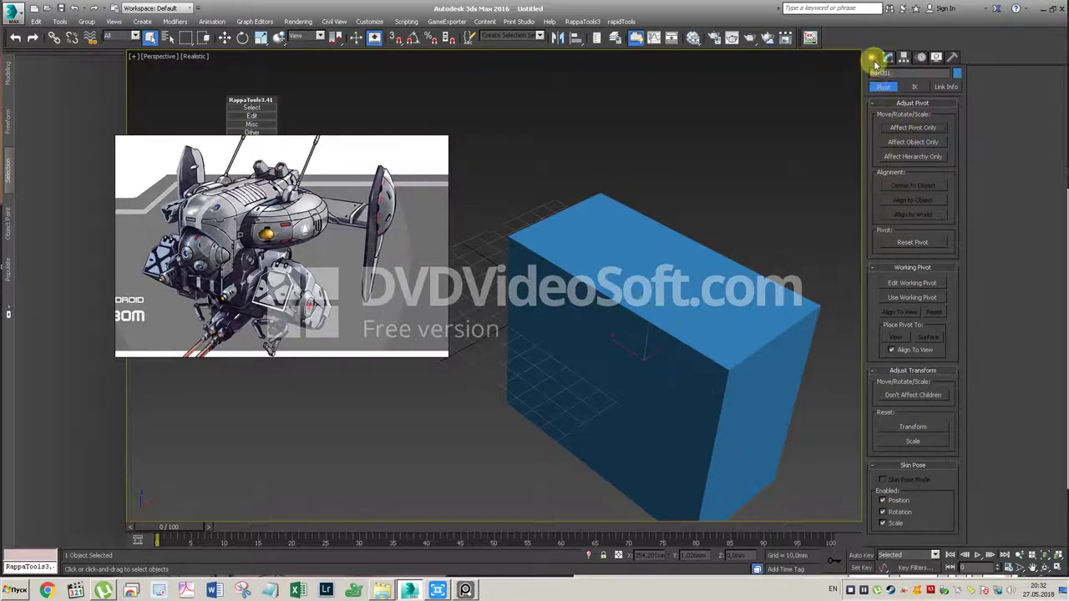
click(872, 57)
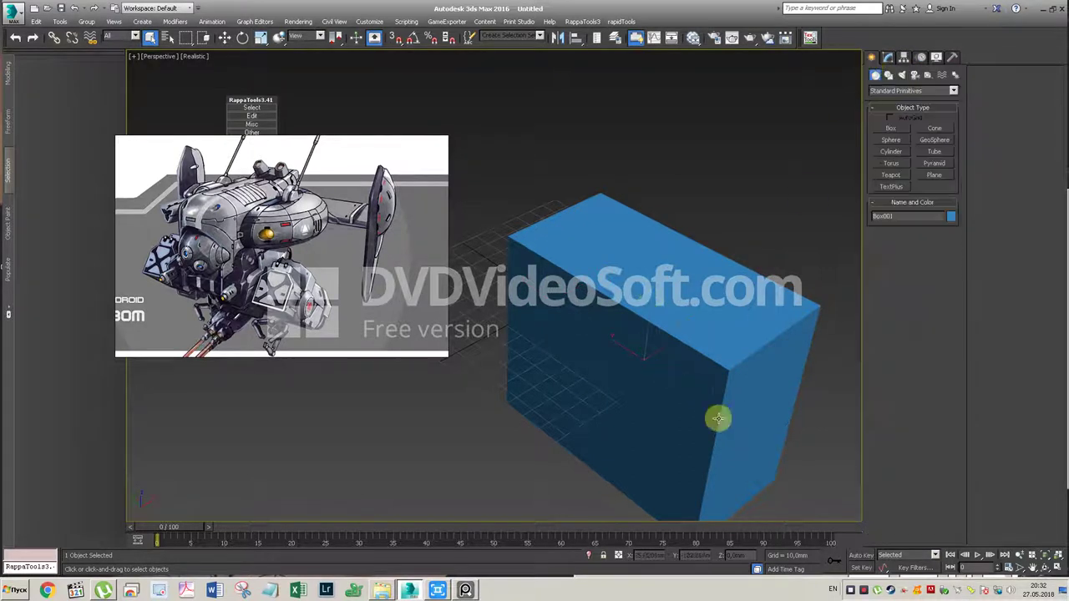
Step: Zero the box's X, Y and Z position to place it at the world origin, then show the Modify panel
right_click(669, 556)
right_click(715, 556)
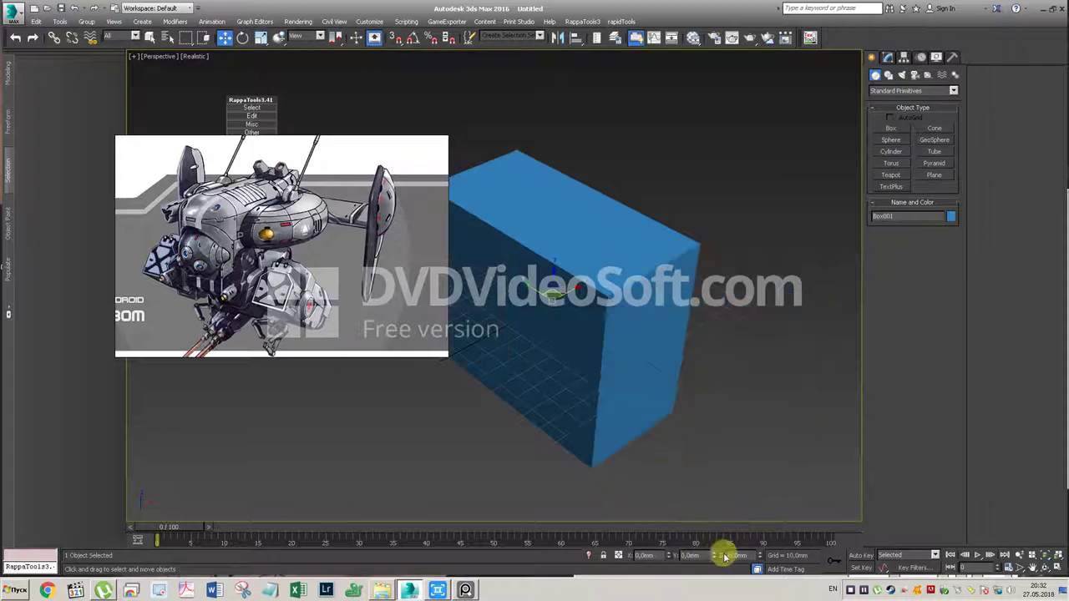
right_click(760, 556)
mouse_move(639, 323)
alt+middle_down()
mouse_move(556, 303)
mouse_move(543, 288)
mouse_move(586, 268)
alt+middle_up()
scroll(546, 280, down, 5)
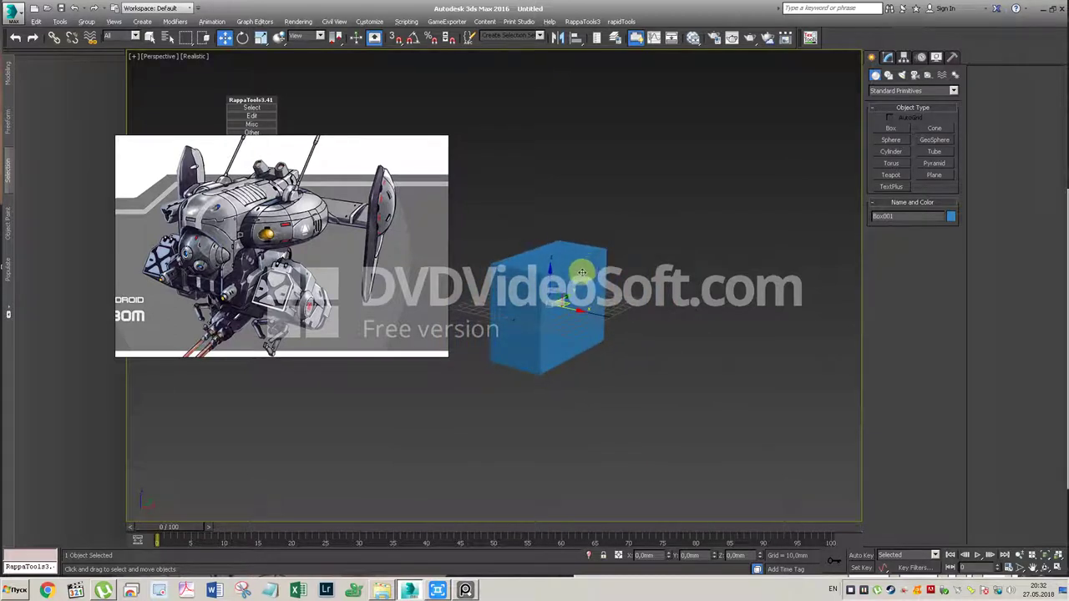
scroll(576, 275, up, 2)
scroll(573, 279, up, 2)
scroll(637, 275, up, 3)
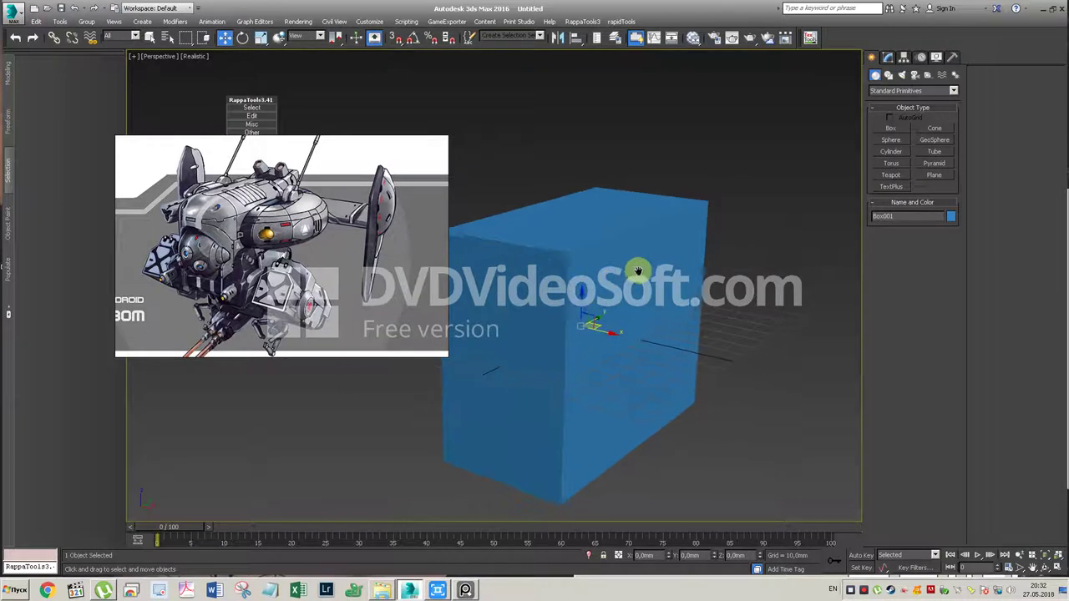
scroll(638, 271, down, 3)
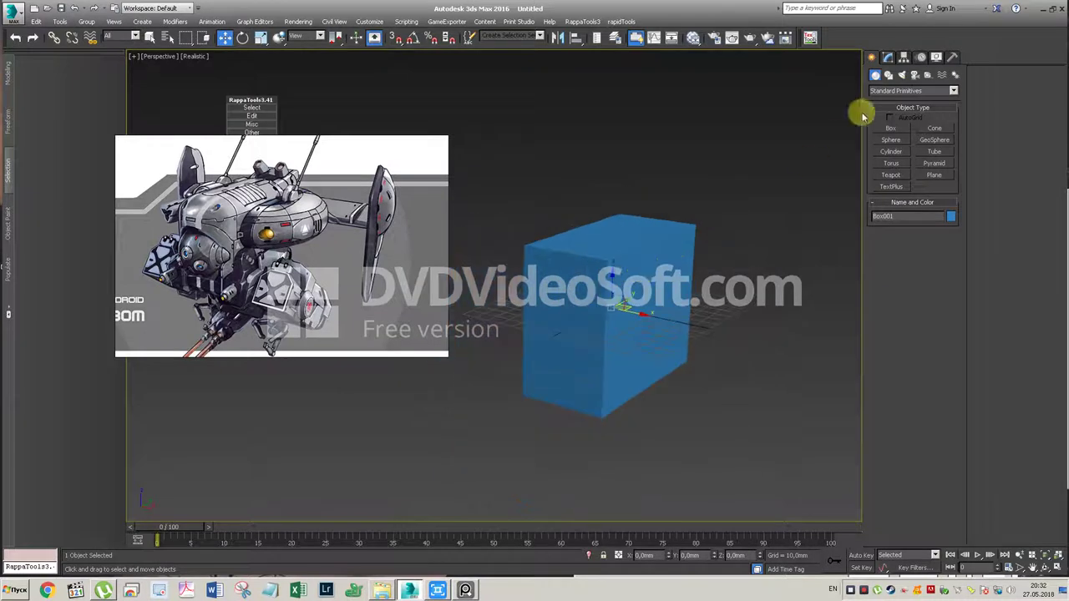
click(887, 58)
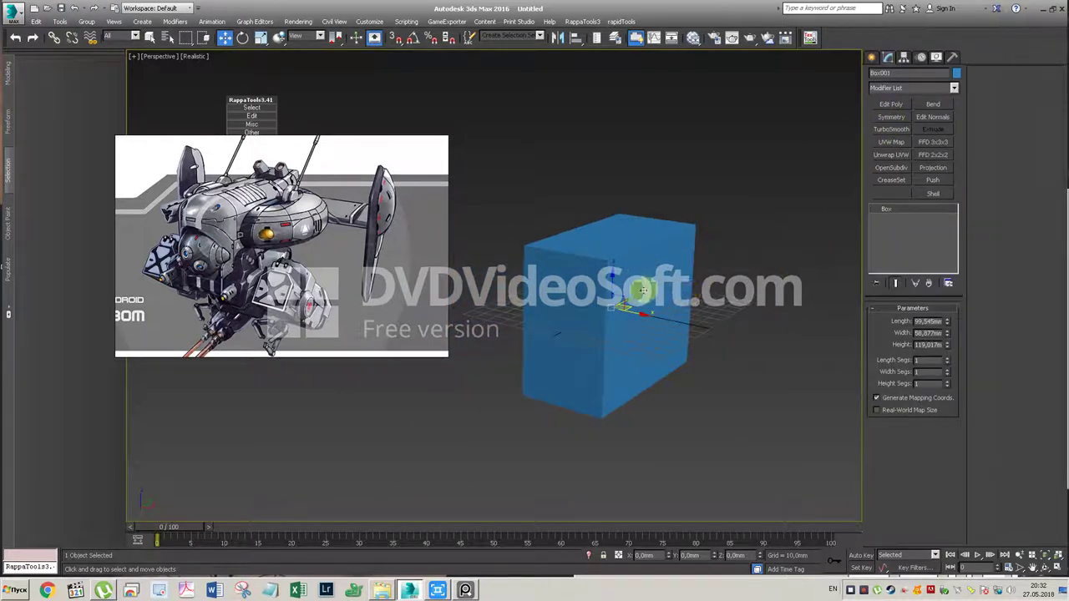
scroll(693, 305, up, 1)
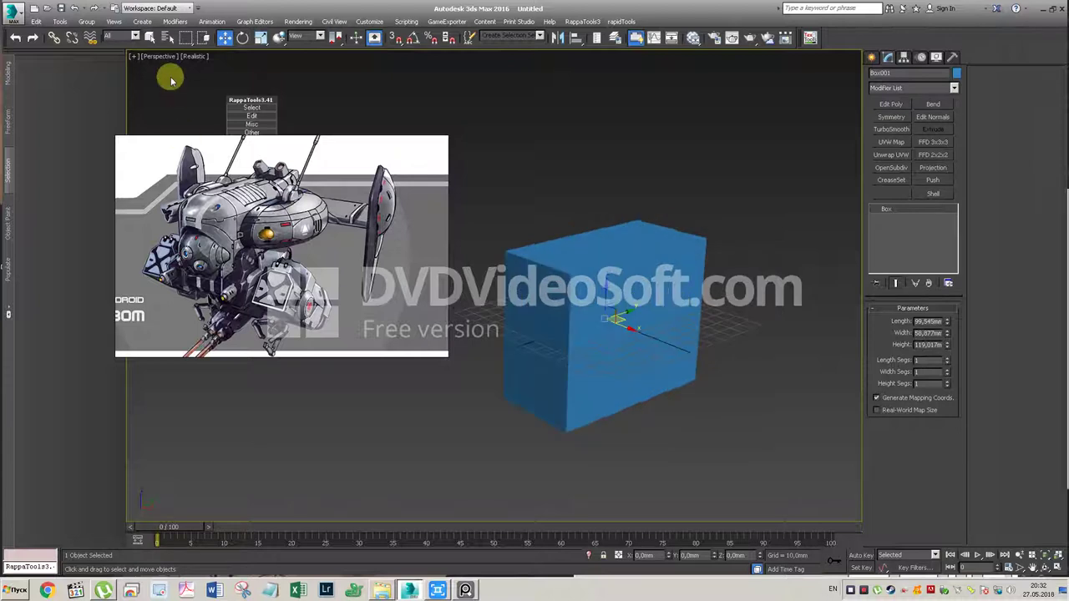
Step: Configure the Perspective viewport for Default Lights with 1 light, showing the box shaded with edged faces
click(188, 60)
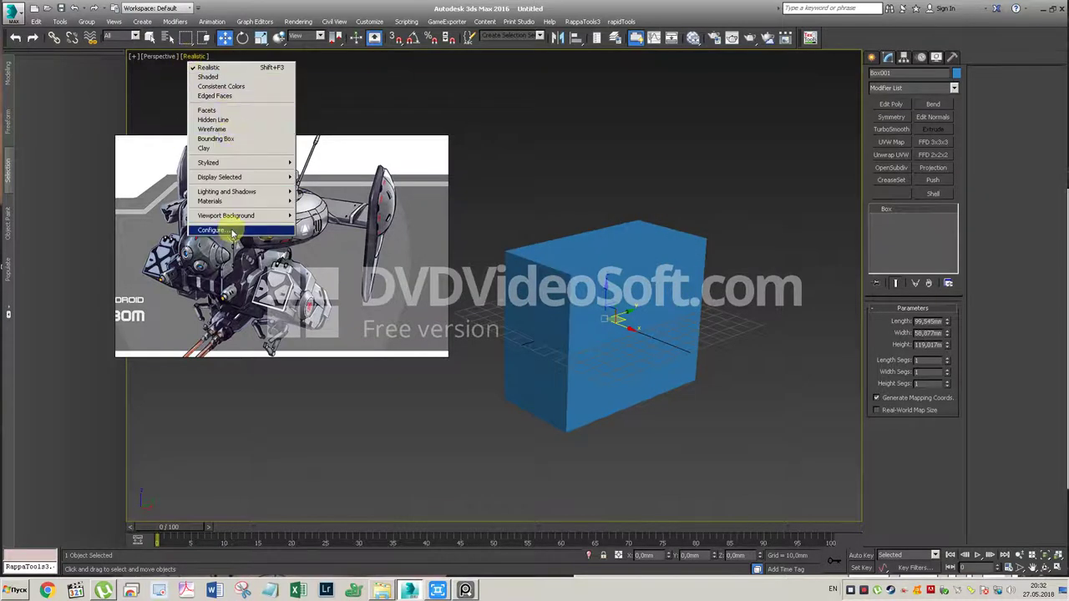
click(232, 219)
drag(620, 145, 744, 170)
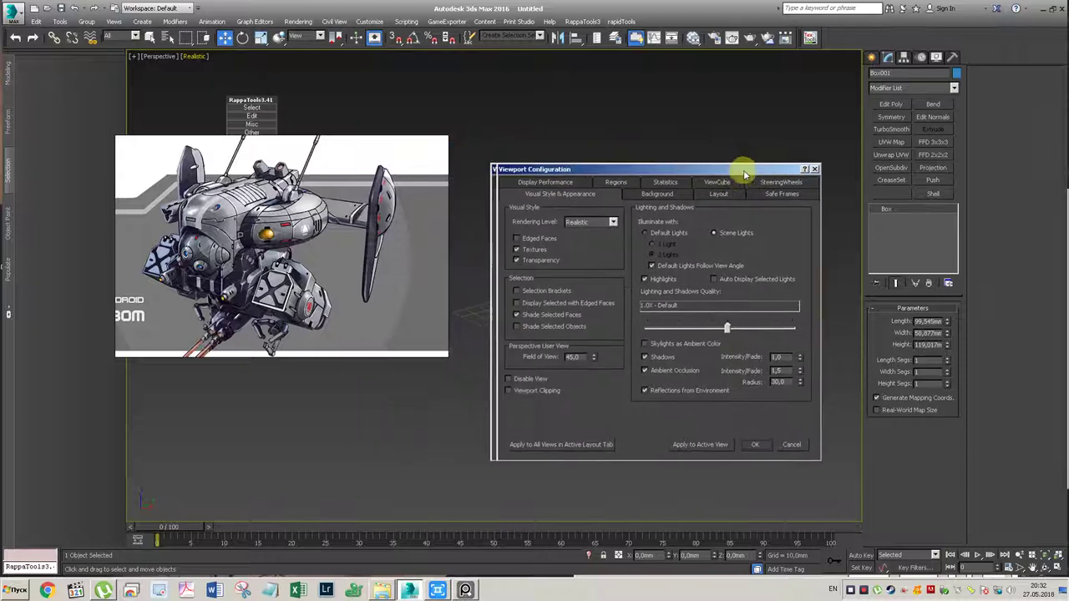
click(755, 445)
mouse_move(629, 272)
alt+middle_down()
mouse_move(644, 279)
mouse_move(618, 312)
alt+middle_up()
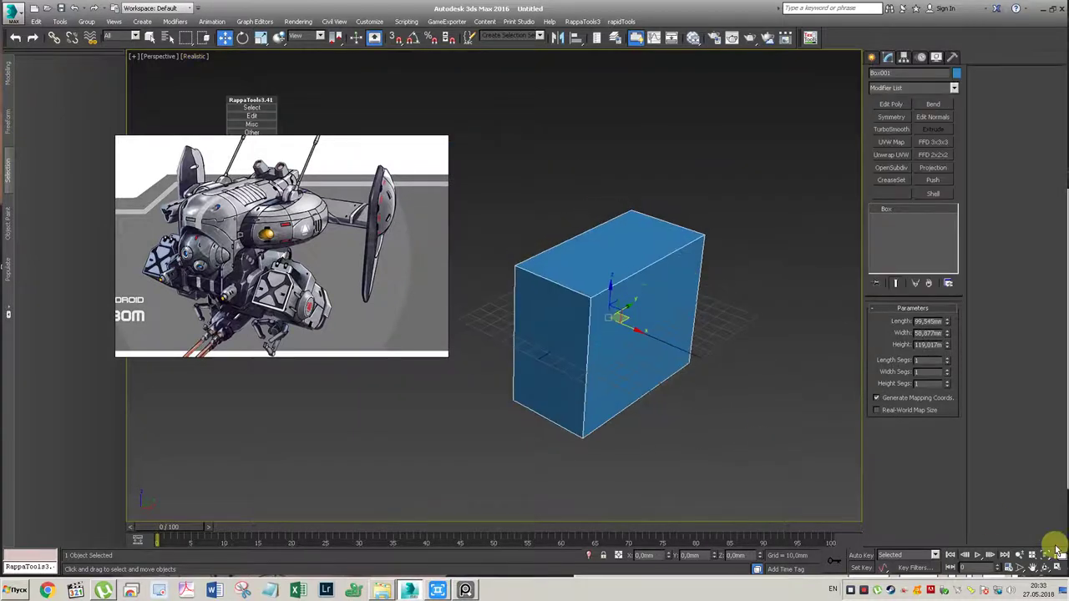
click(748, 308)
click(634, 276)
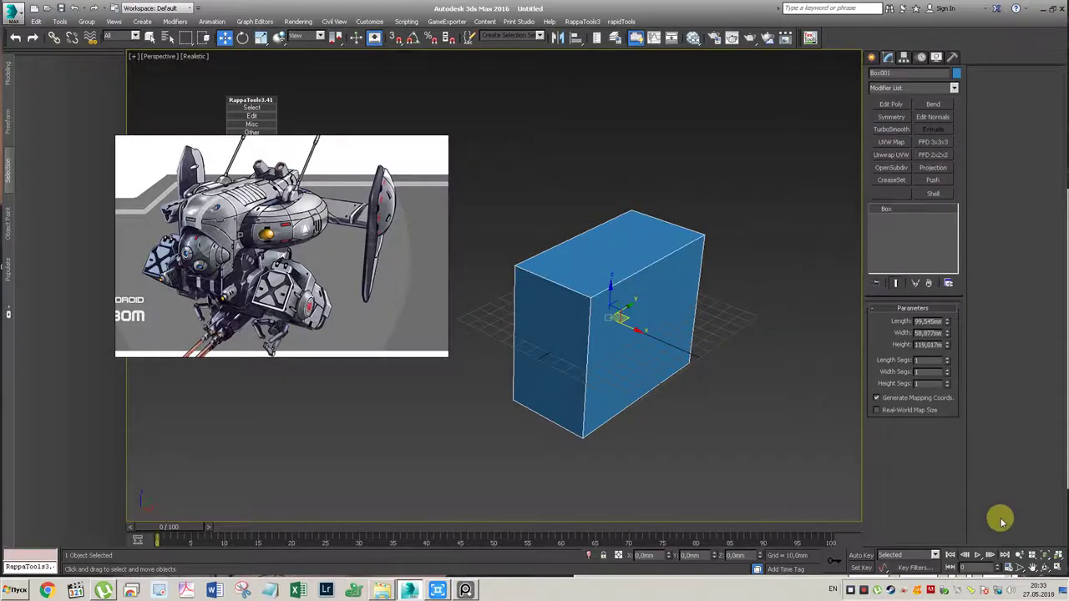
right_click(1031, 558)
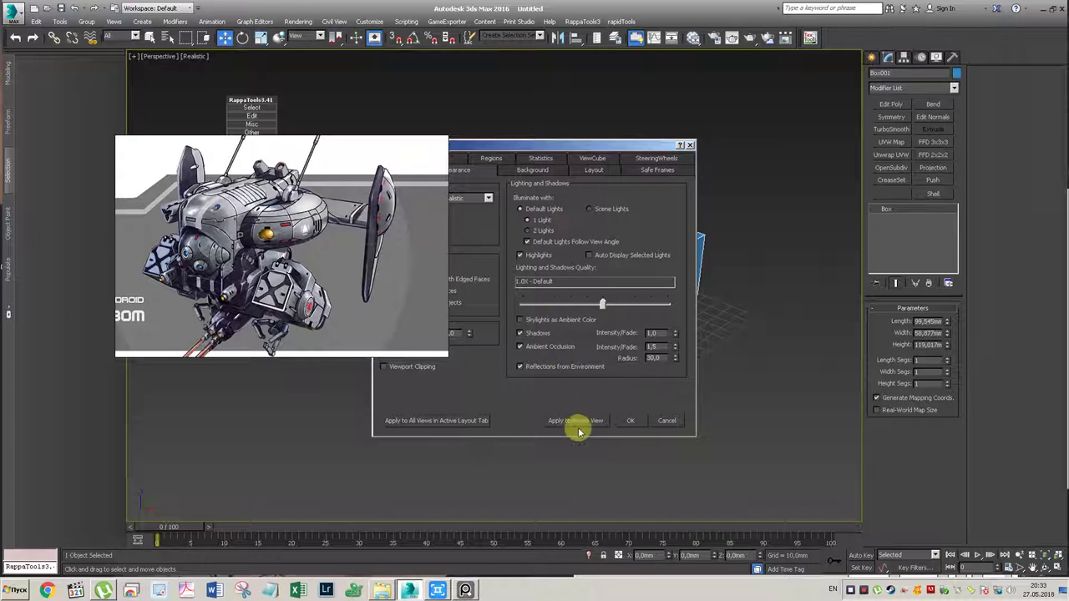
click(630, 420)
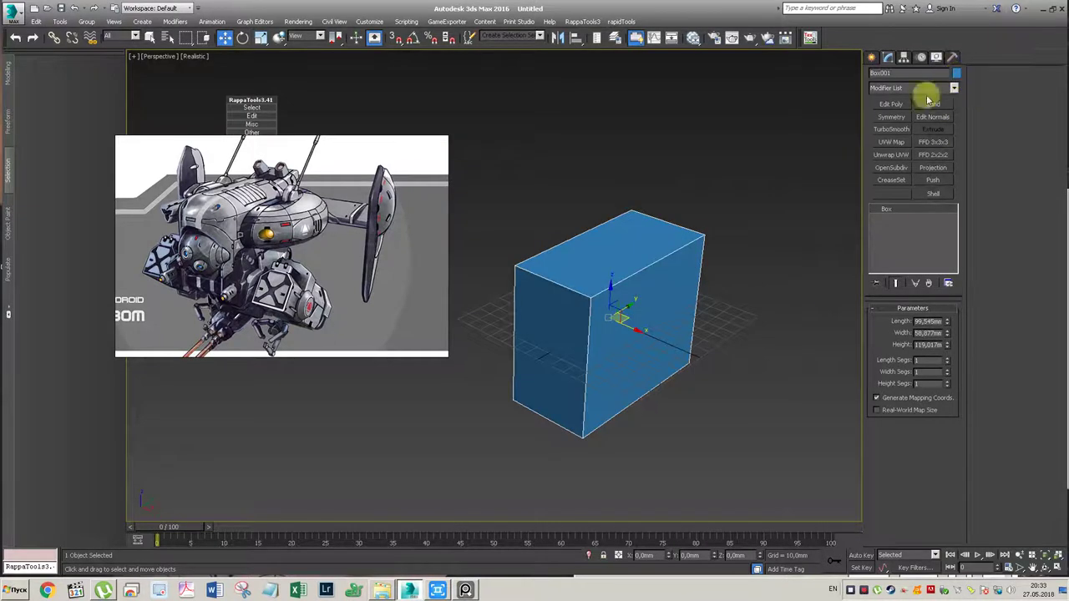
click(956, 73)
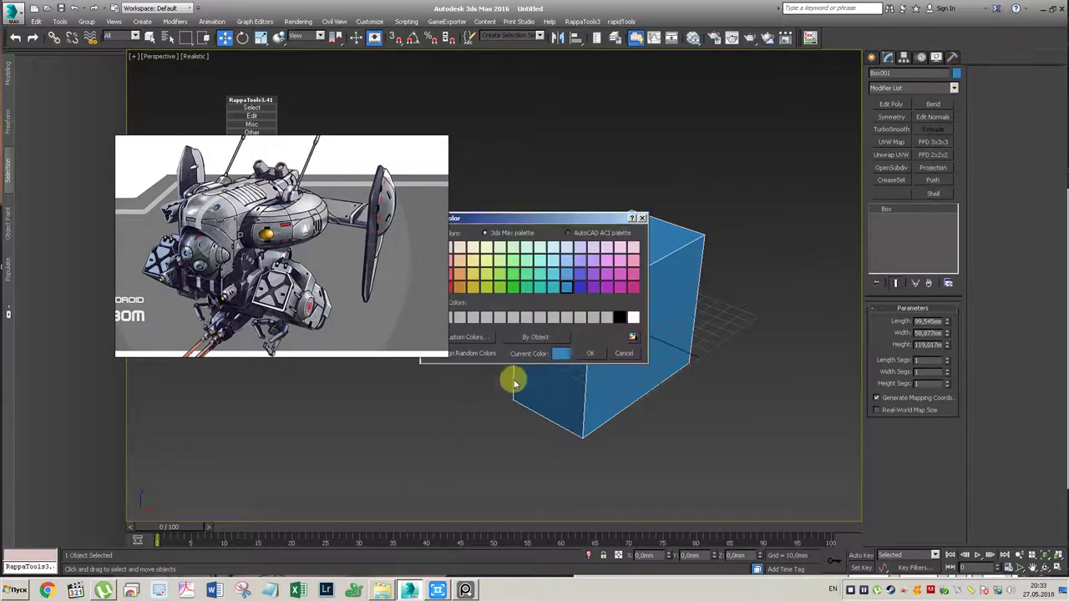
Step: Define a near-black custom object colour and apply it to the box
click(464, 338)
click(434, 185)
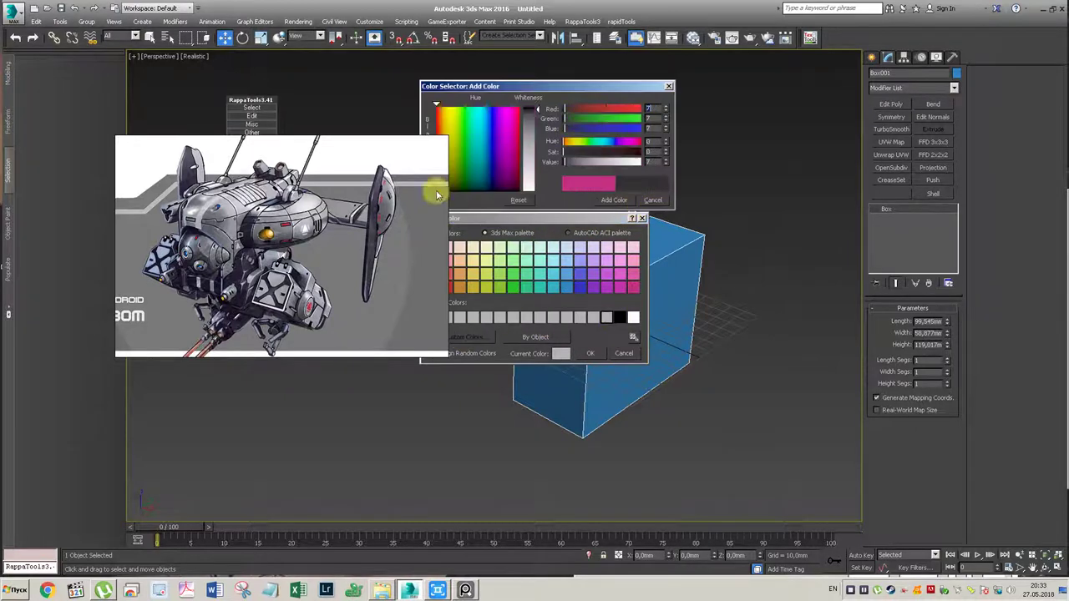
drag(551, 111, 536, 111)
click(571, 158)
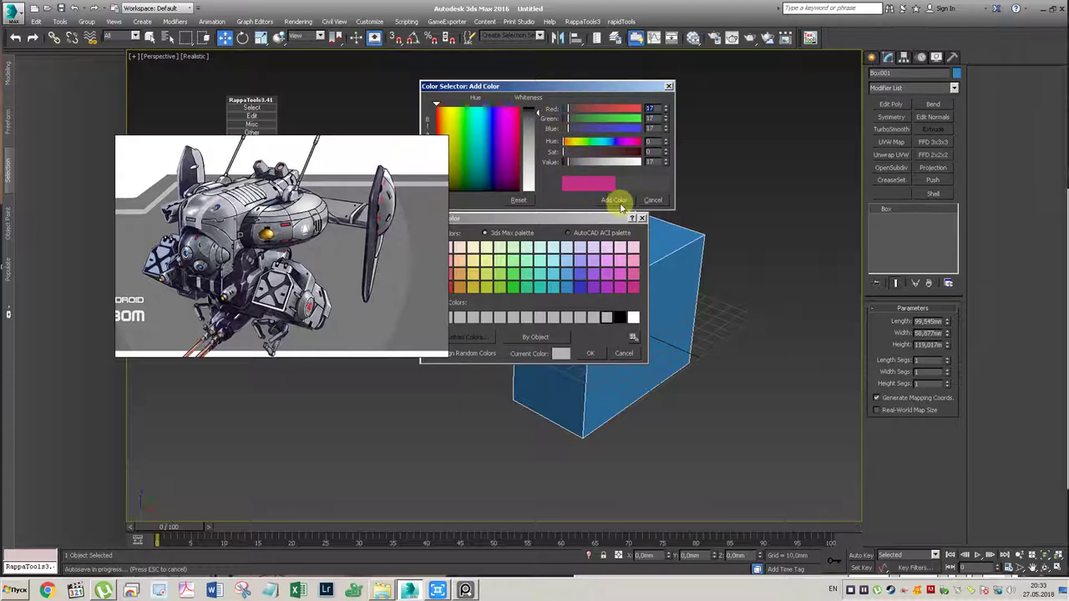
drag(588, 90, 650, 103)
click(497, 203)
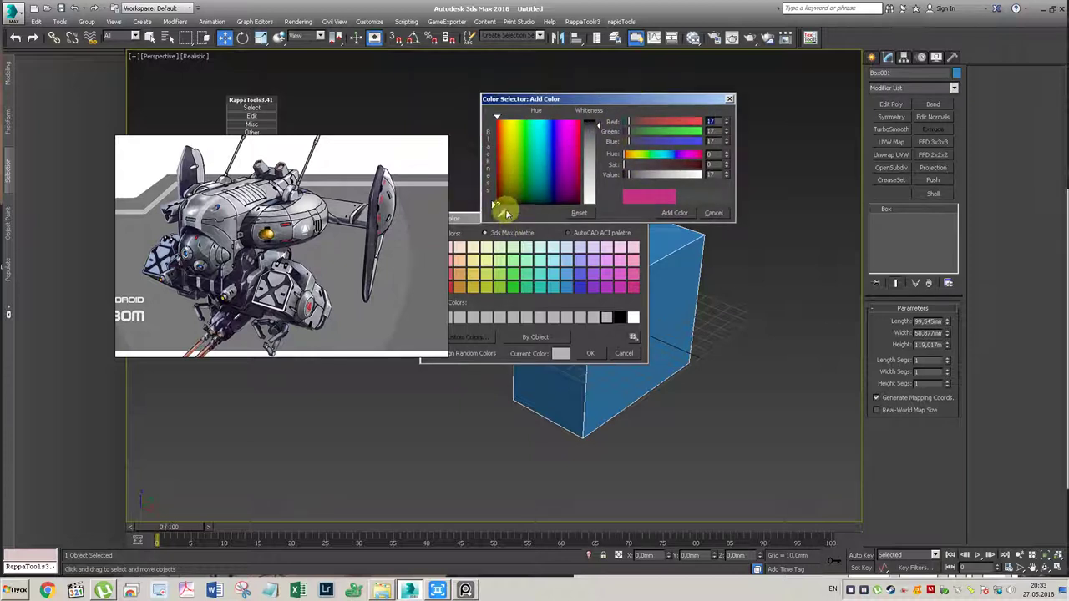
click(674, 213)
click(598, 361)
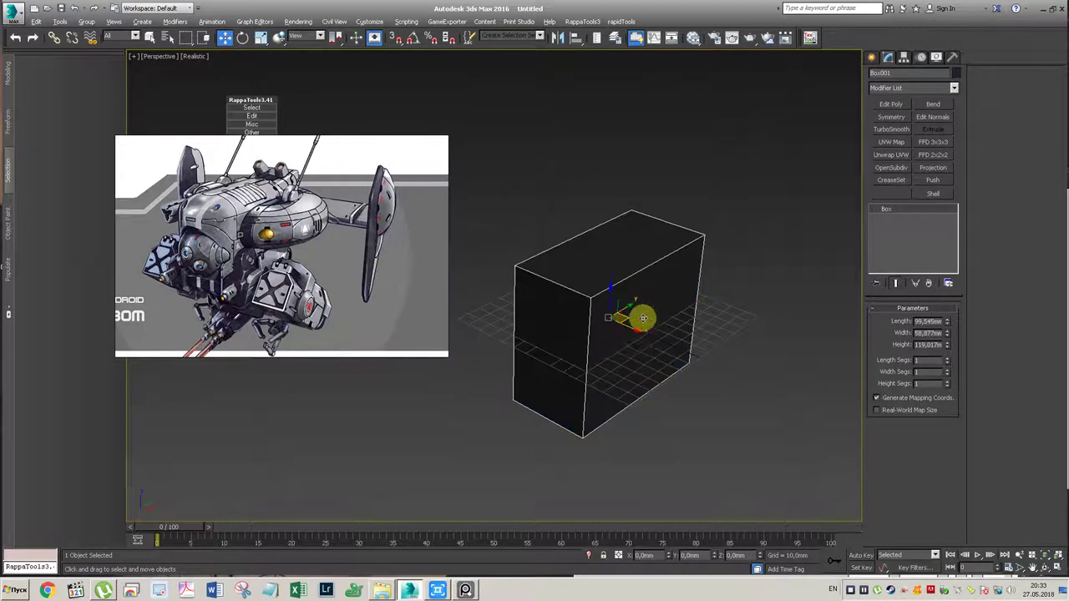
Step: Reselect the box and apply another darkened custom colour to it
drag(640, 317, 635, 286)
click(731, 241)
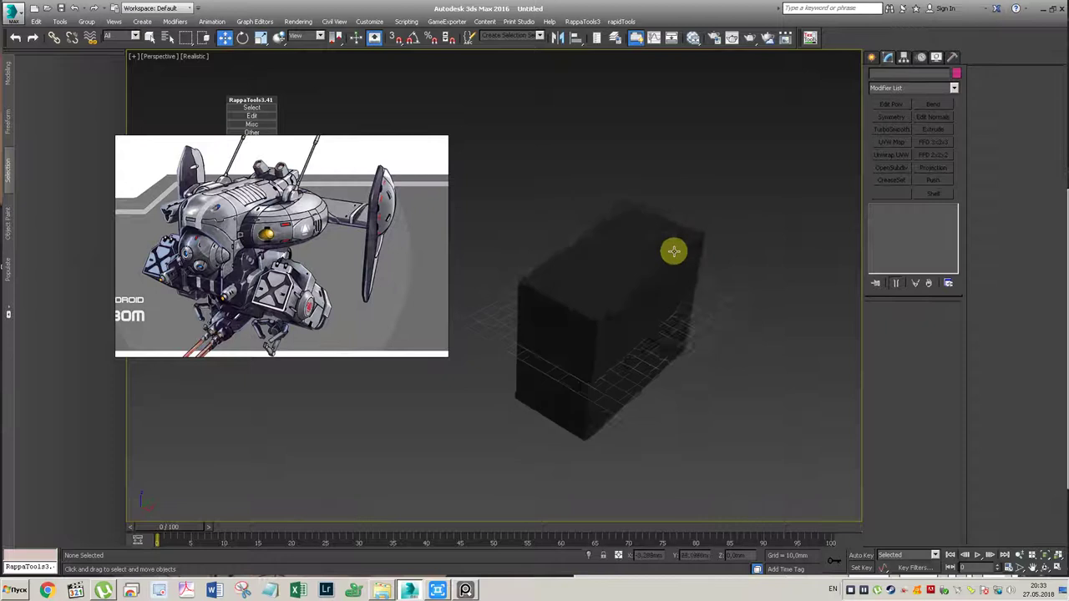
alt+middle_drag(731, 242, 673, 242)
click(641, 267)
click(954, 75)
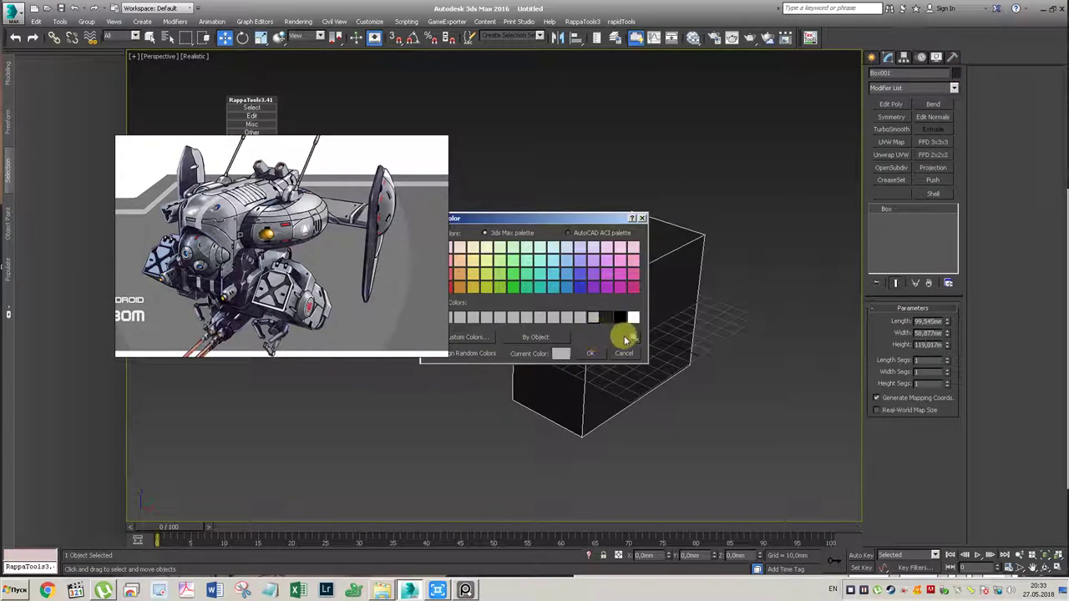
click(465, 337)
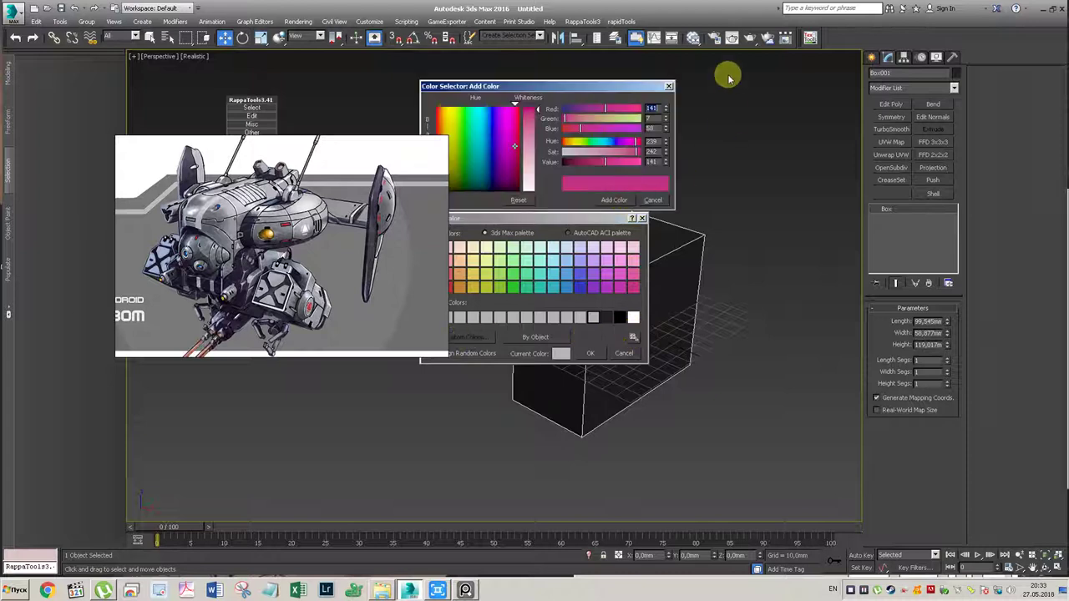
click(495, 168)
mouse_move(495, 168)
mouse_down()
mouse_move(554, 140)
mouse_move(538, 119)
mouse_up()
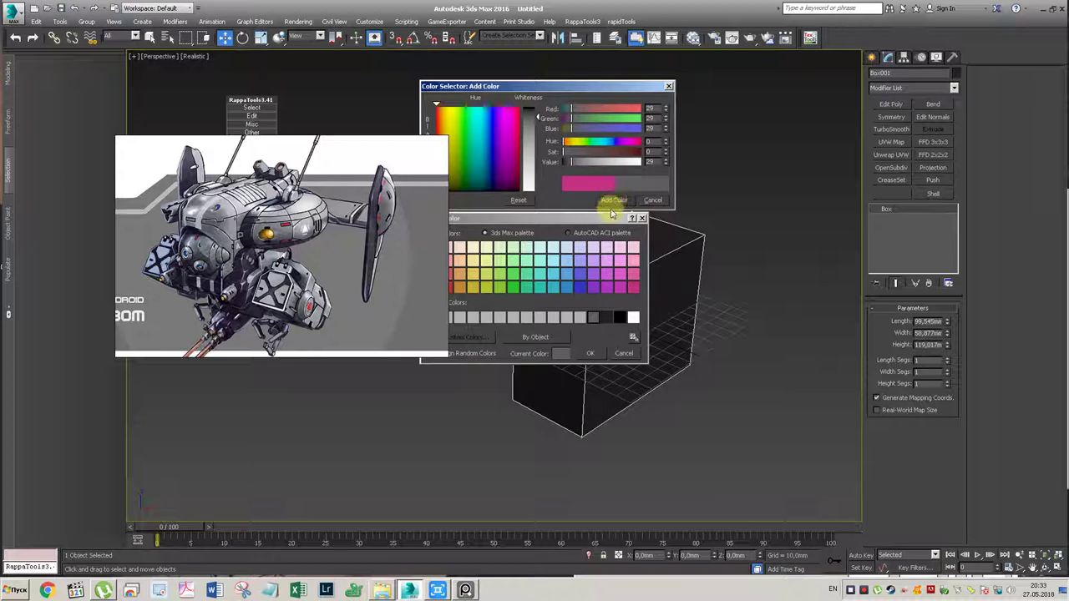
click(590, 358)
Step: Set the box's object colour to solid black and open the Slate Material Editor
mouse_move(674, 245)
alt+middle_down()
mouse_move(734, 241)
mouse_move(647, 248)
alt+middle_up()
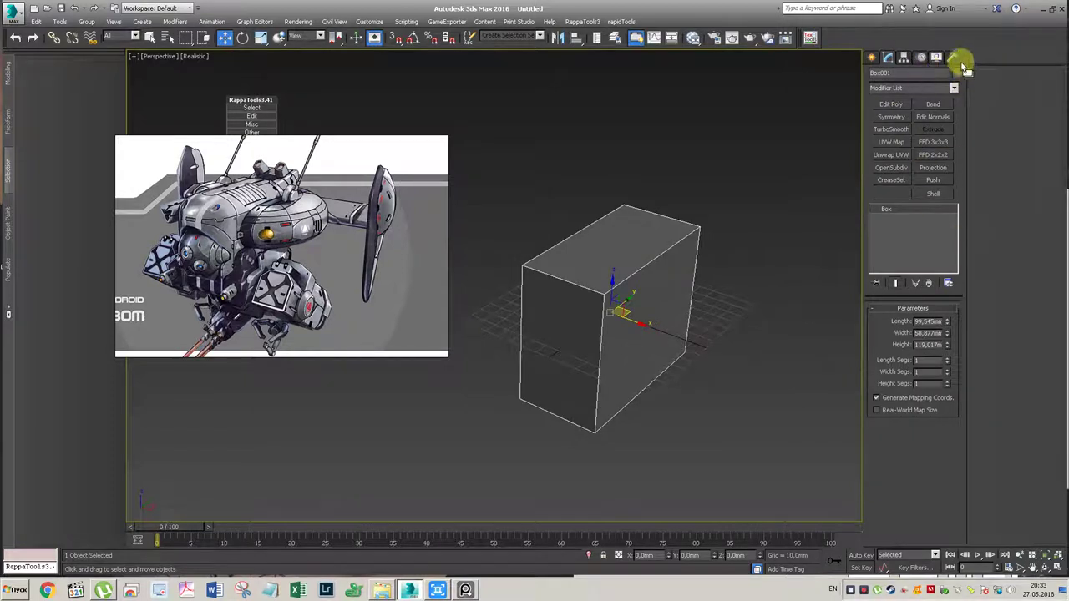
click(956, 75)
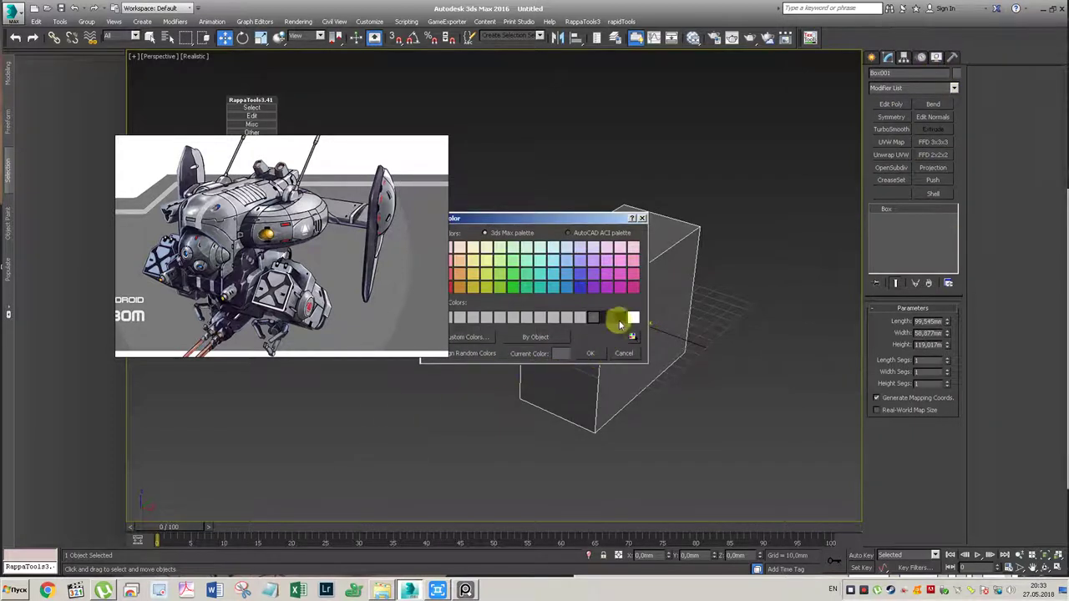
click(590, 353)
click(694, 39)
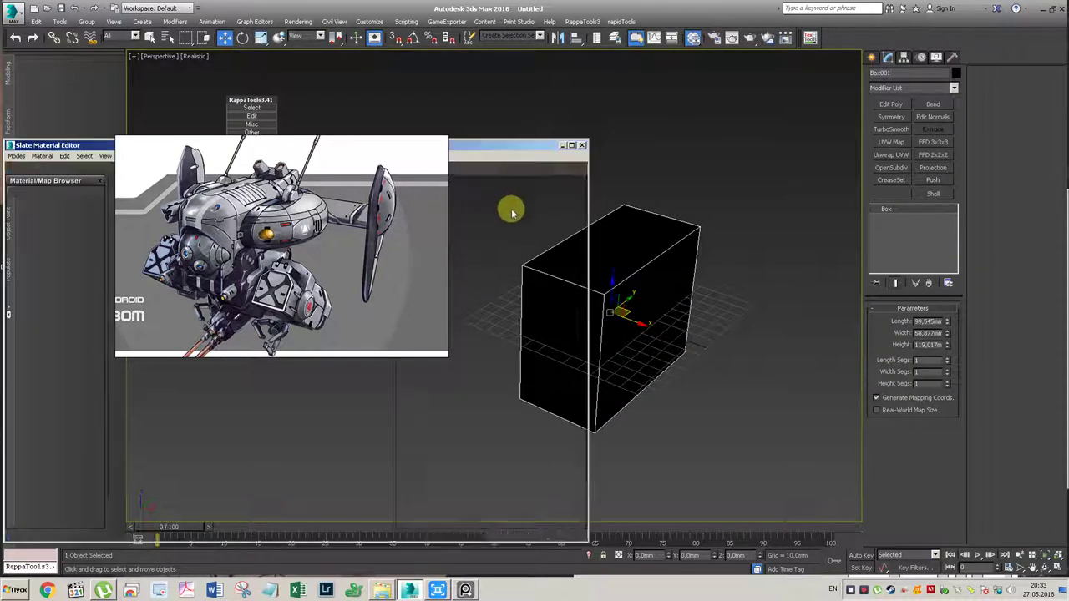
Step: Add a Standard material node in Slate and name it DroidDraft
drag(496, 145, 880, 96)
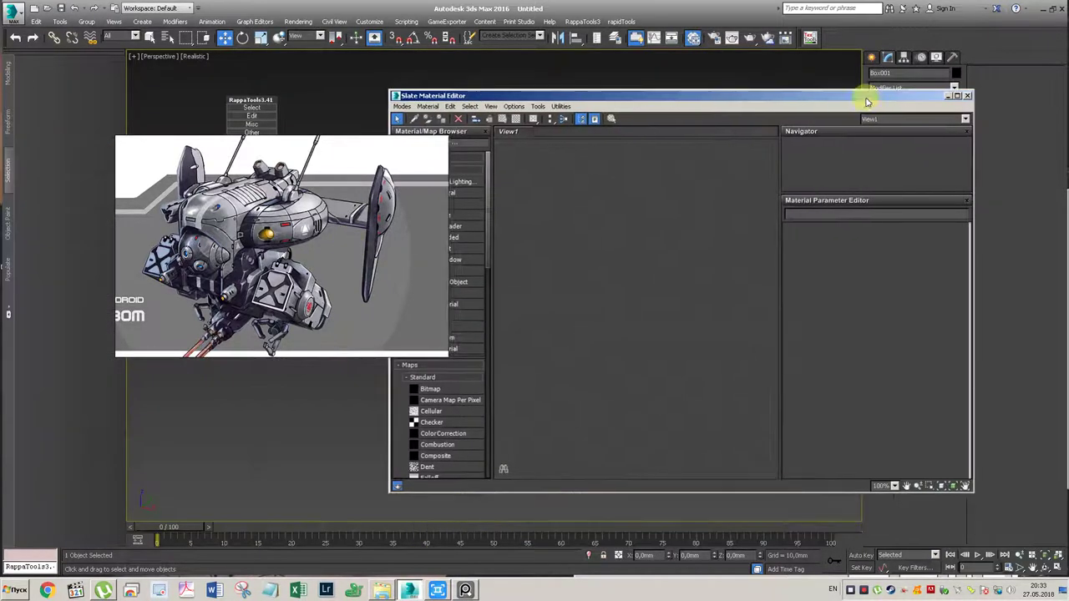
right_click(580, 212)
mouse_move(601, 215)
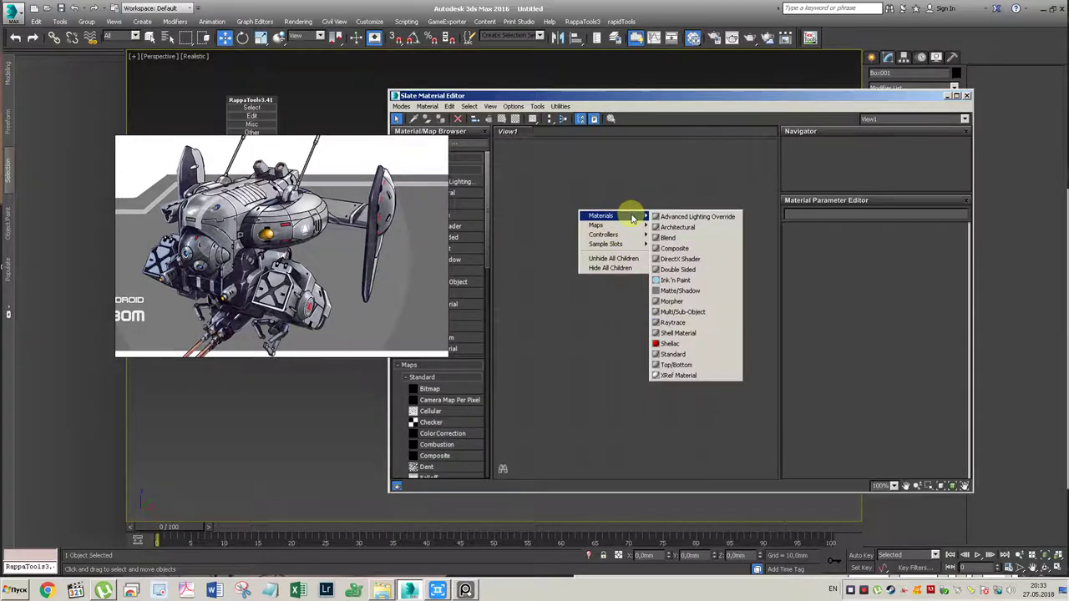
click(673, 356)
double_click(554, 210)
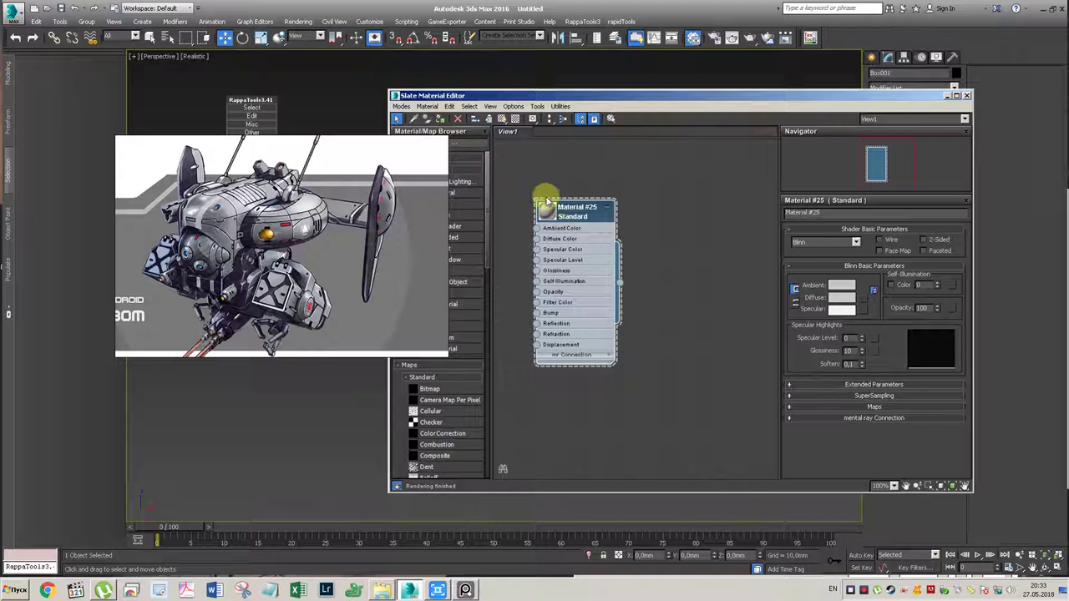
click(806, 212)
text(DroidDraft)
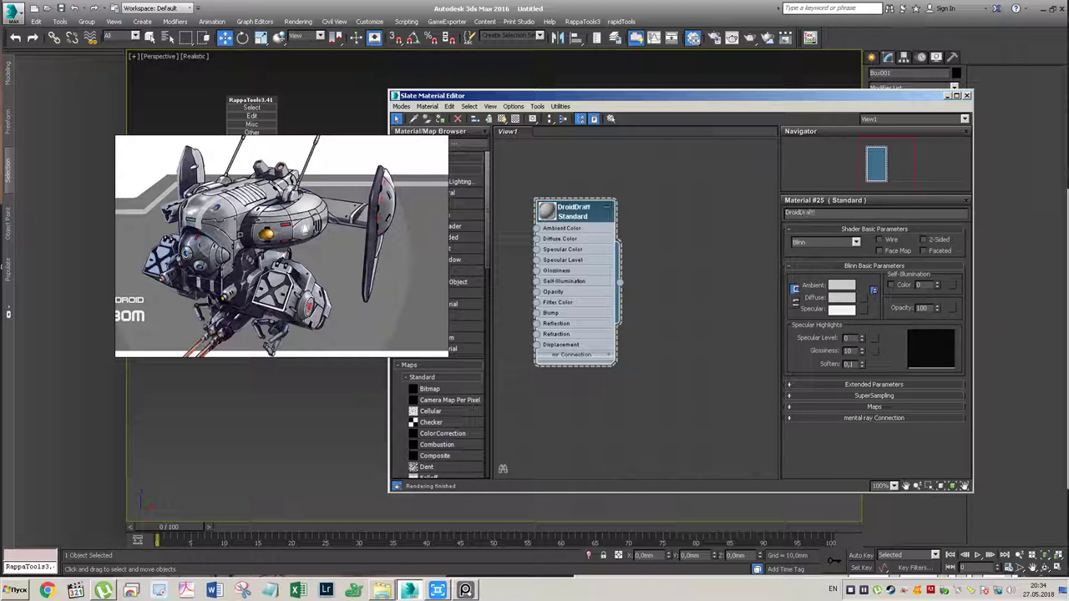
Step: Give DroidDraft a dark grey diffuse, Specular Level 55 and Glossiness 24, then close the editor
click(844, 299)
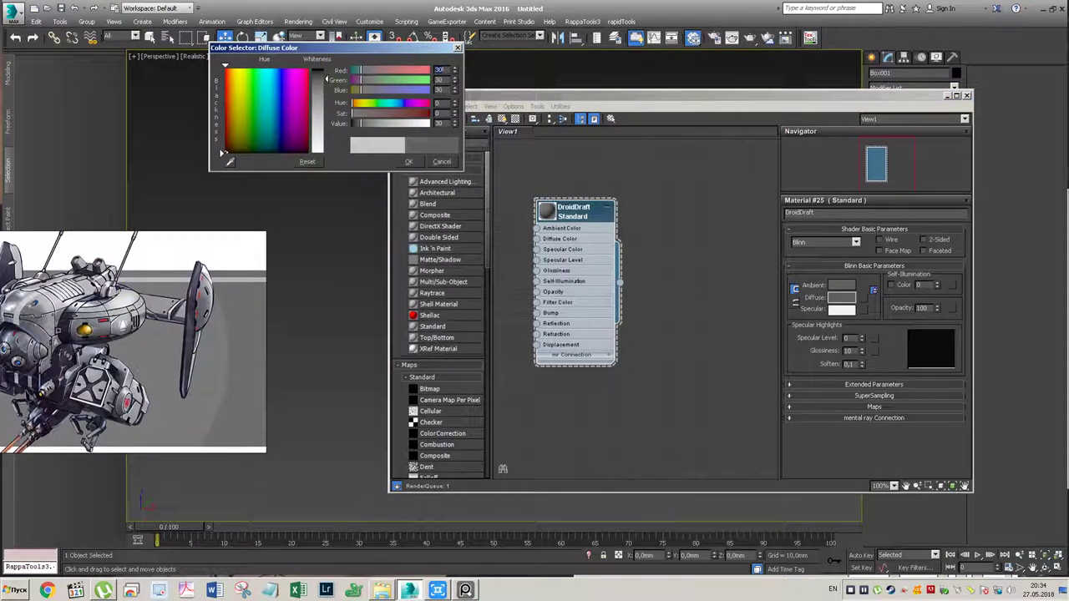
click(408, 161)
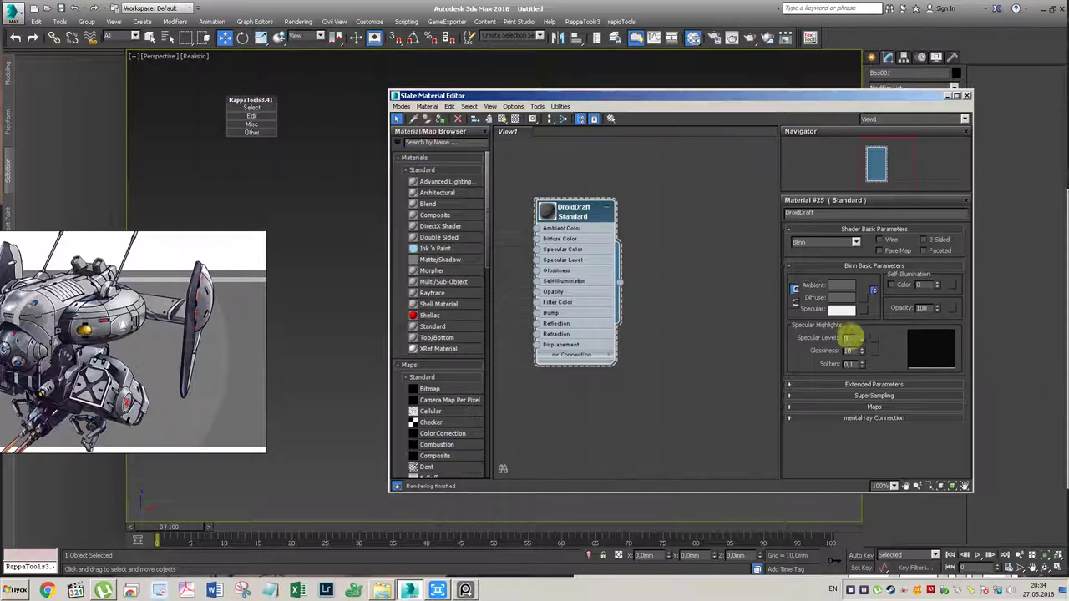
mouse_move(863, 342)
mouse_down()
mouse_move(861, 317)
mouse_move(864, 354)
mouse_up()
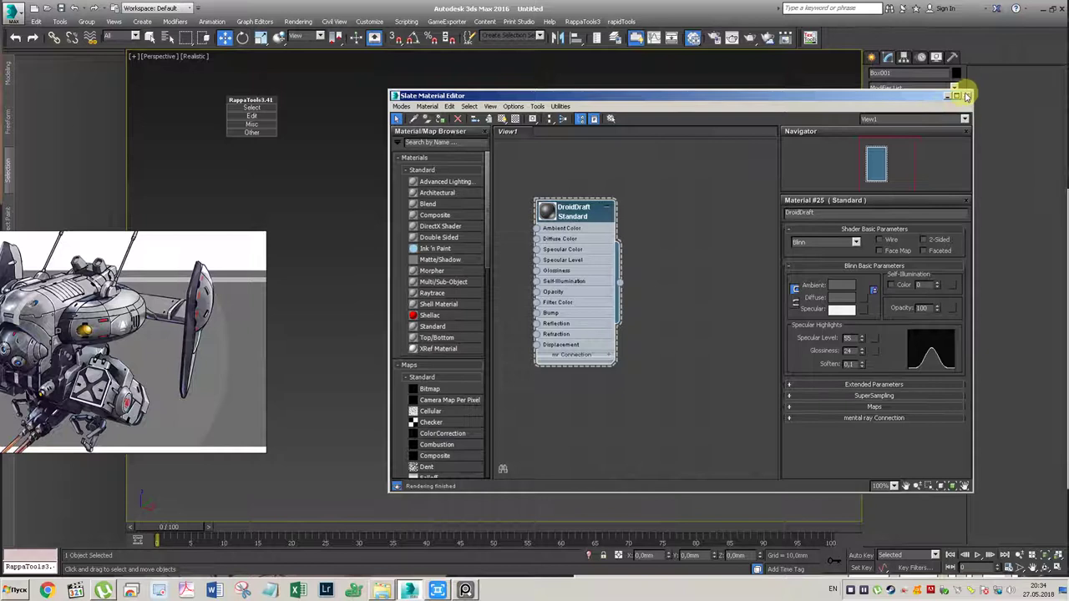
click(863, 349)
click(967, 97)
mouse_move(663, 263)
alt+middle_down()
mouse_move(579, 222)
mouse_move(641, 229)
mouse_move(633, 210)
mouse_move(617, 226)
mouse_move(660, 270)
mouse_move(643, 275)
alt+middle_up()
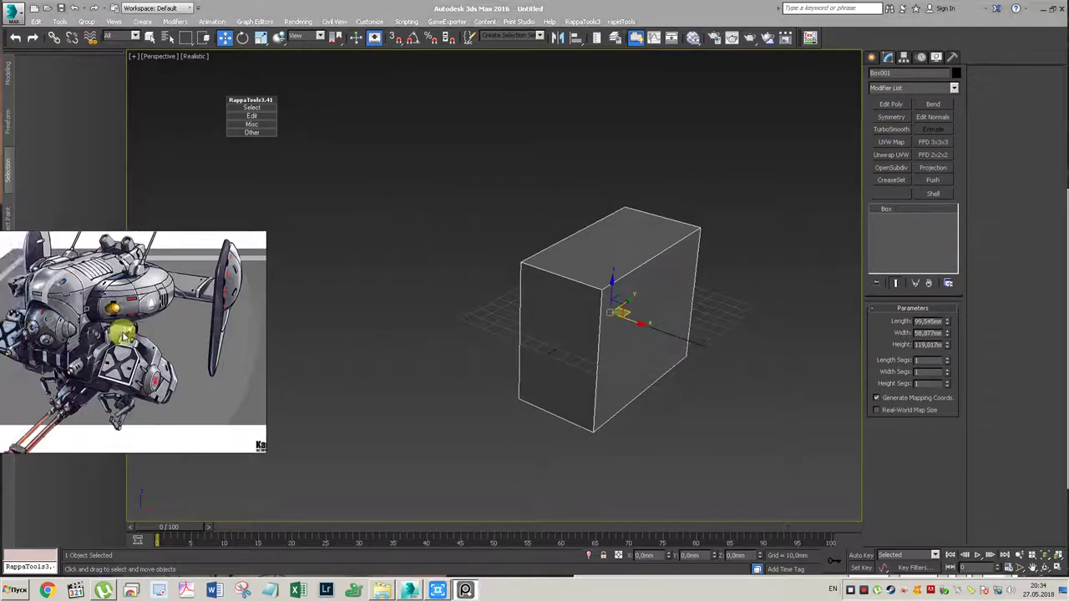
key(ctrl+q)
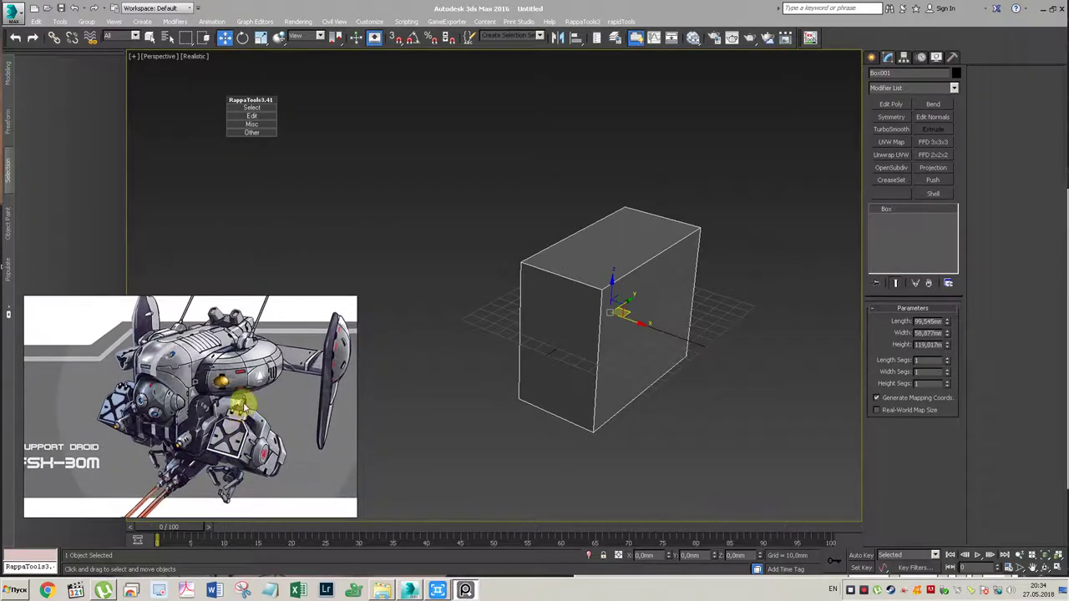
Step: Add an Edit Poly modifier and delete the box's left-half polygons
mouse_move(713, 291)
alt+middle_down()
mouse_move(709, 258)
mouse_move(715, 291)
mouse_move(709, 279)
alt+middle_up()
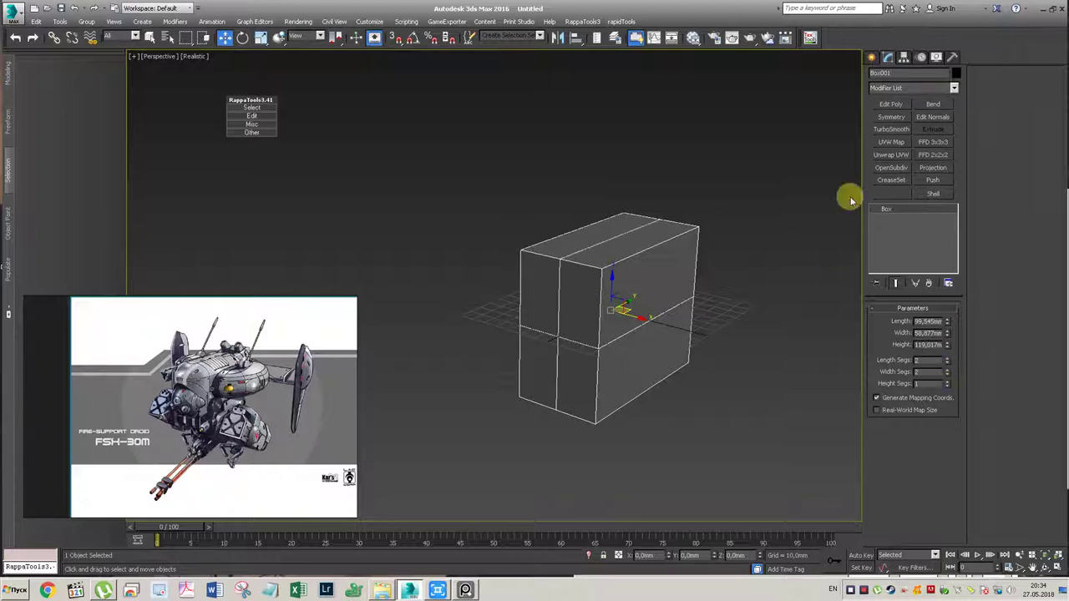
click(892, 106)
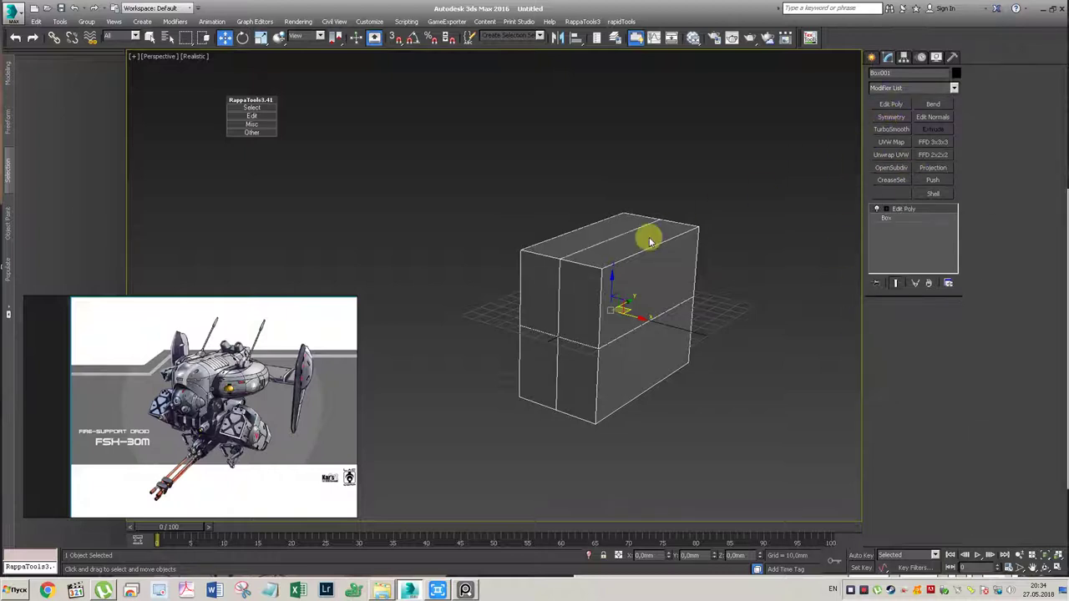
mouse_move(661, 255)
alt+middle_down()
mouse_move(618, 276)
mouse_move(673, 256)
mouse_move(660, 261)
alt+middle_up()
drag(509, 211, 573, 417)
key(Delete)
Step: Add a Symmetry modifier to mirror the half box across X, then return to Edit Poly
mouse_move(648, 274)
alt+middle_down()
mouse_move(587, 296)
mouse_move(611, 295)
alt+middle_up()
click(935, 219)
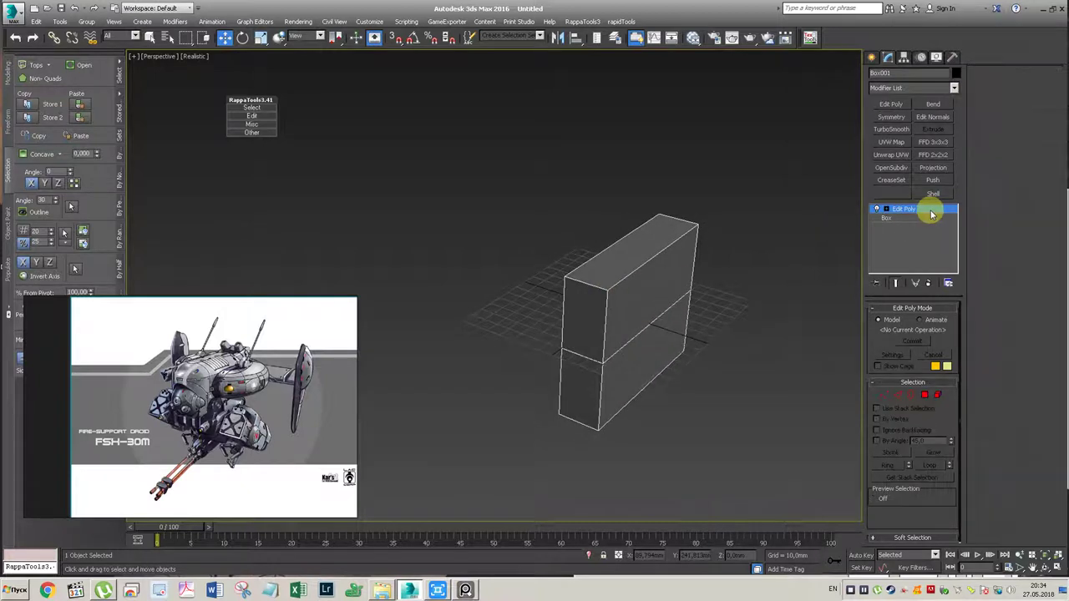
click(891, 117)
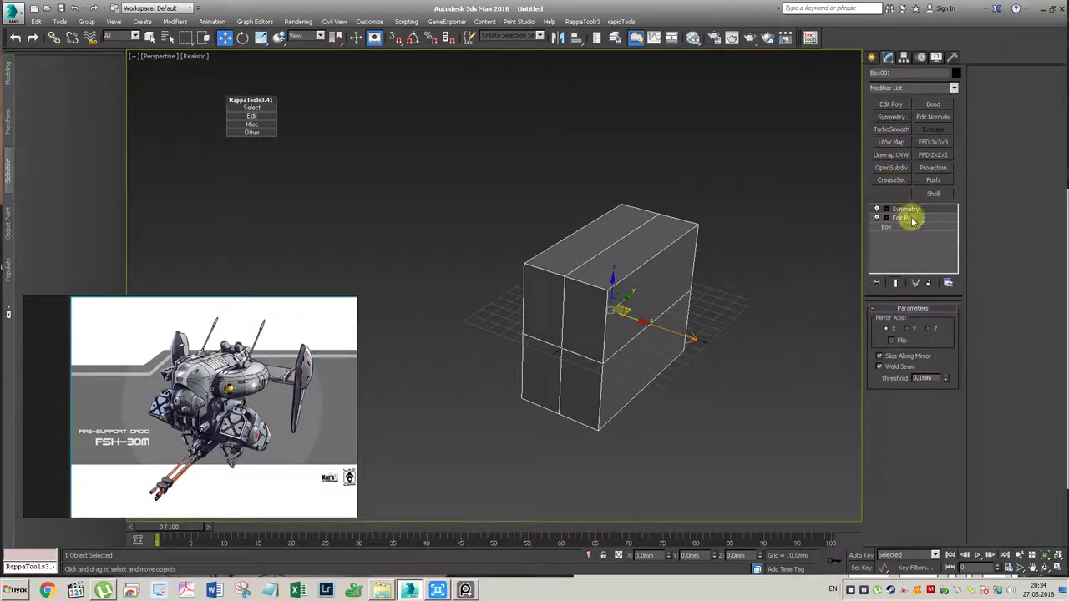
click(900, 218)
mouse_move(709, 291)
alt+middle_down()
mouse_move(660, 260)
mouse_move(685, 284)
mouse_move(686, 274)
alt+middle_up()
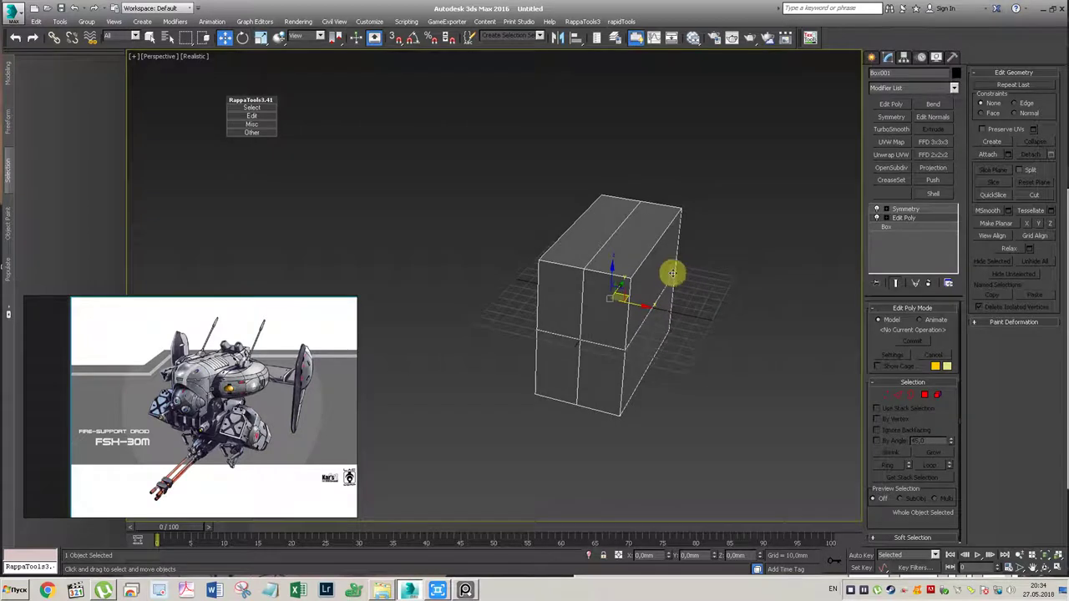
Step: Select the box's top edges plus a front vertical edge and start a chamfer of about 15 mm
key(2)
click(649, 252)
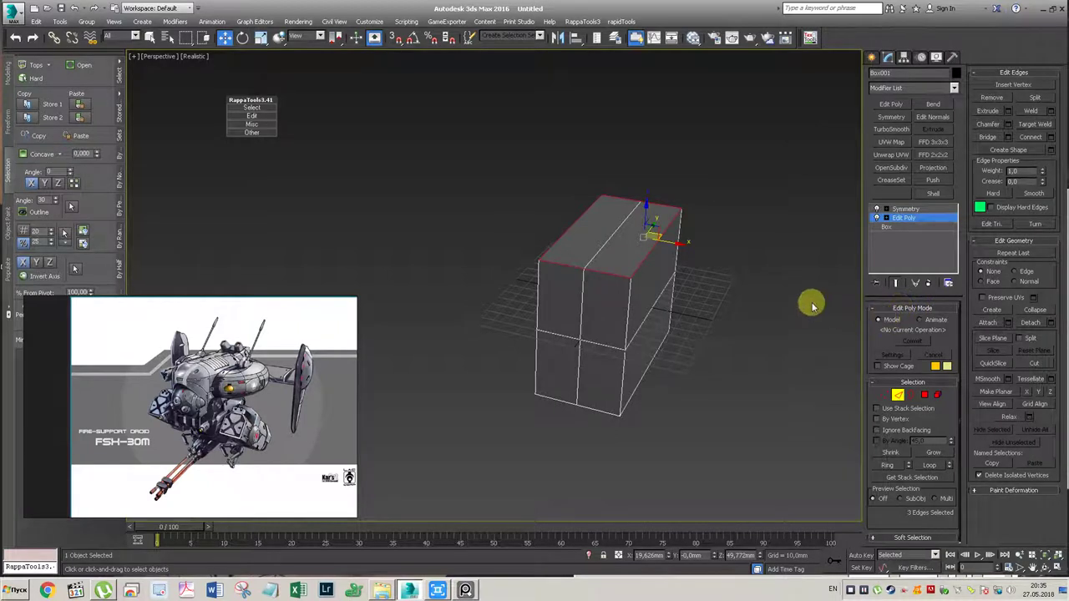
ctrl+click(628, 298)
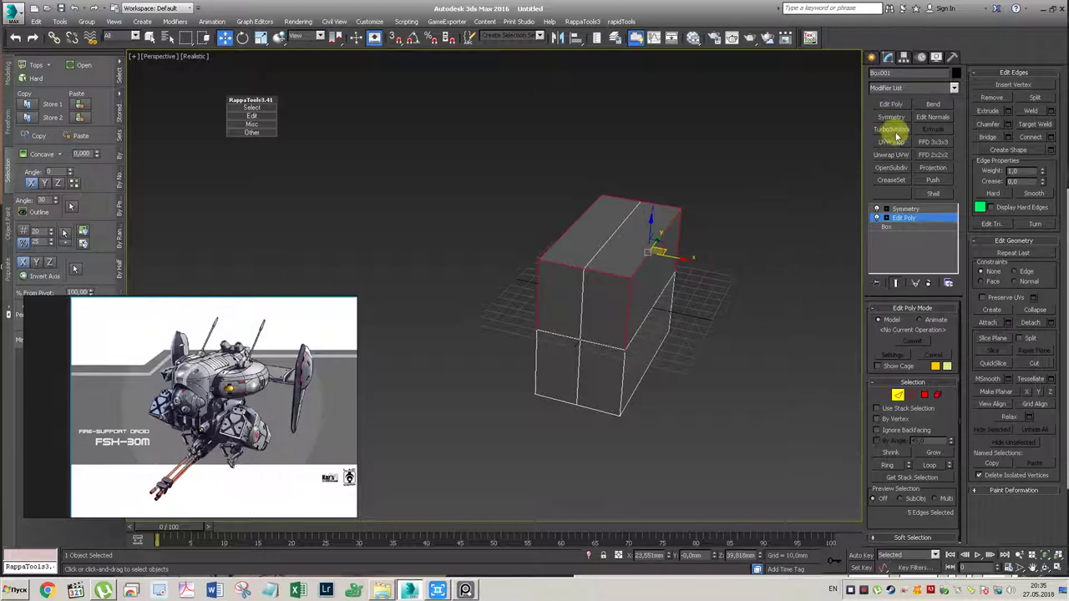
click(1010, 126)
drag(499, 307, 510, 233)
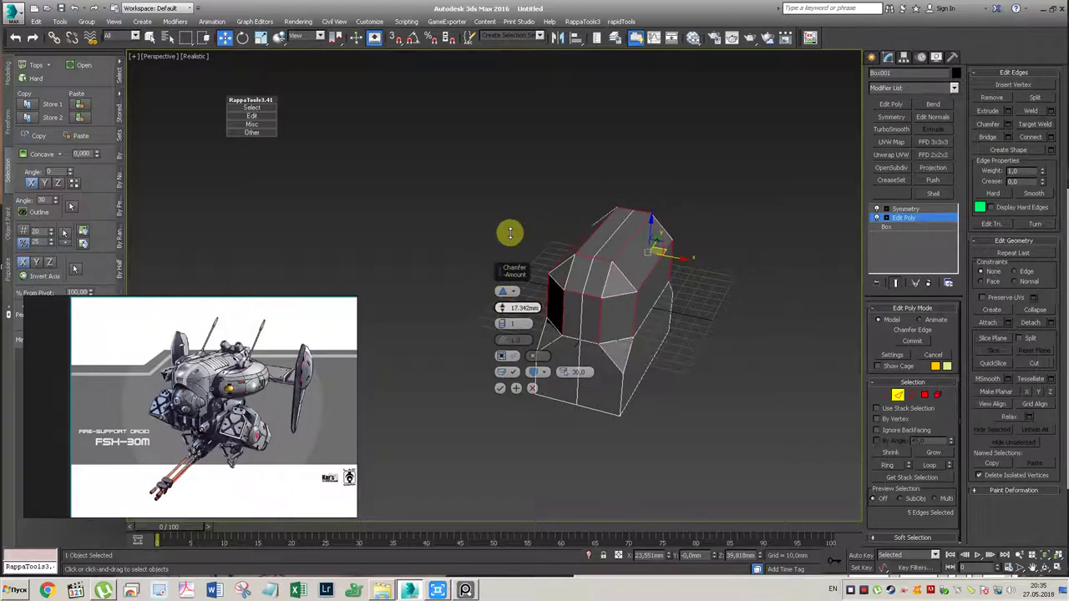
drag(510, 233, 515, 271)
Step: Set the chamfer to Quad Chamfer with 1 segment and an amount of about 11.6 mm
drag(501, 324, 502, 326)
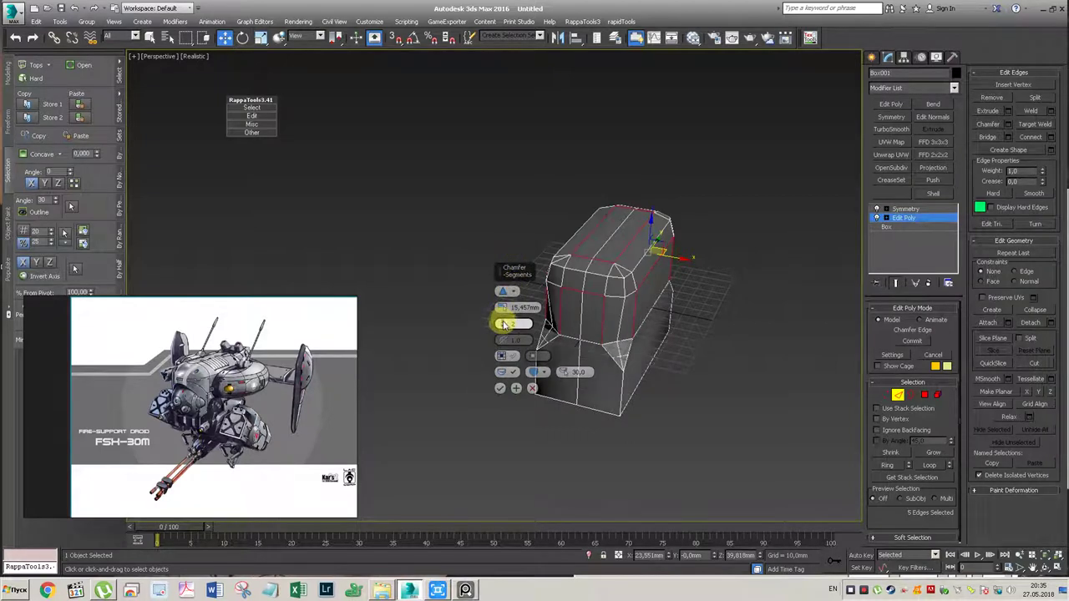
text(2)
click(503, 291)
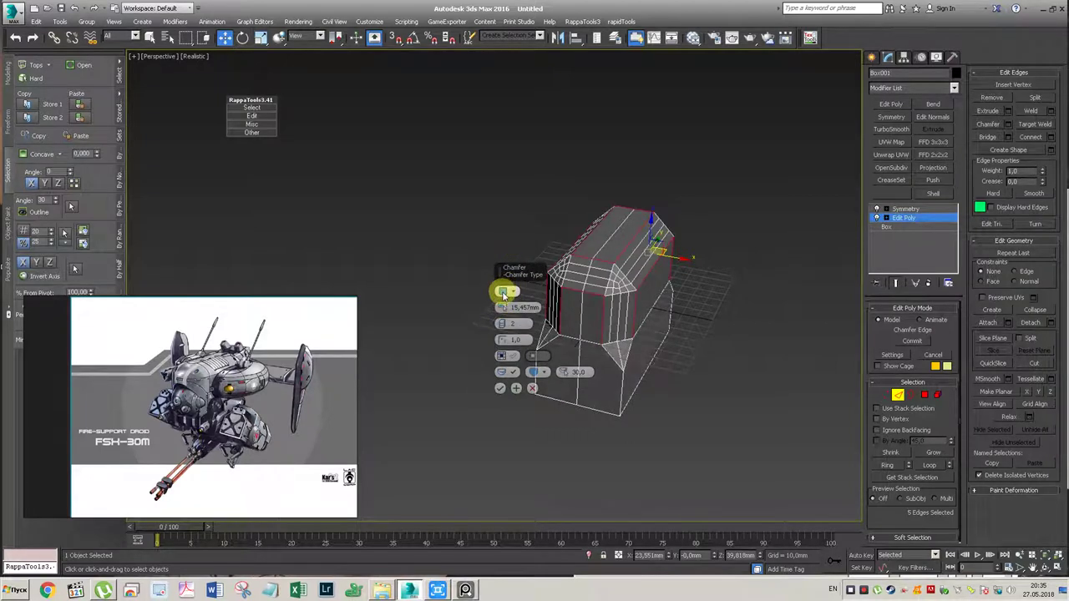
click(506, 293)
mouse_move(666, 311)
alt+middle_down()
mouse_move(719, 300)
mouse_move(640, 281)
mouse_move(661, 289)
mouse_move(563, 317)
alt+middle_up()
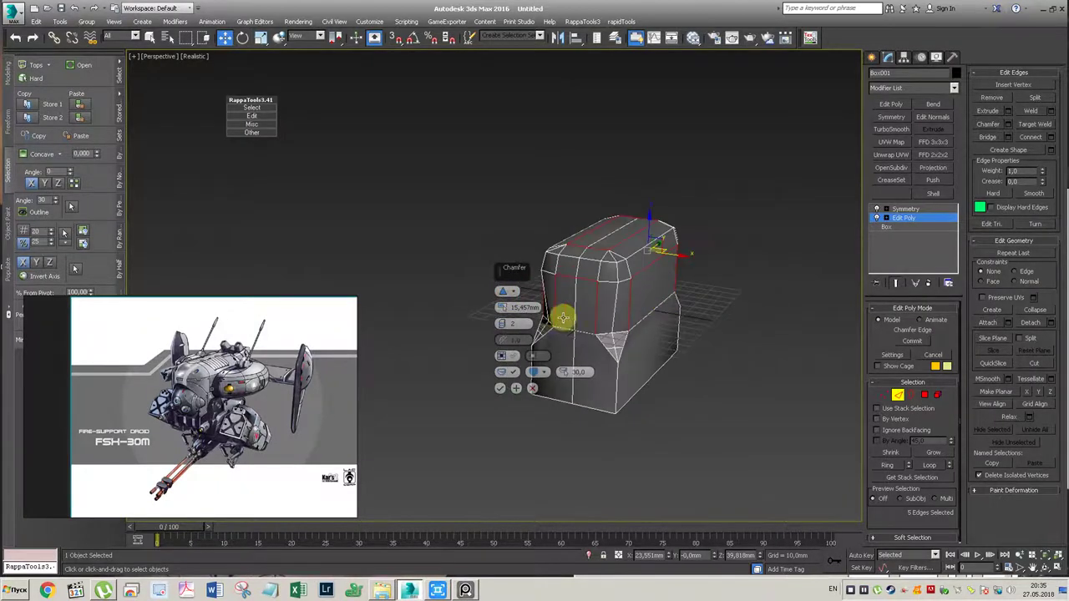
click(504, 328)
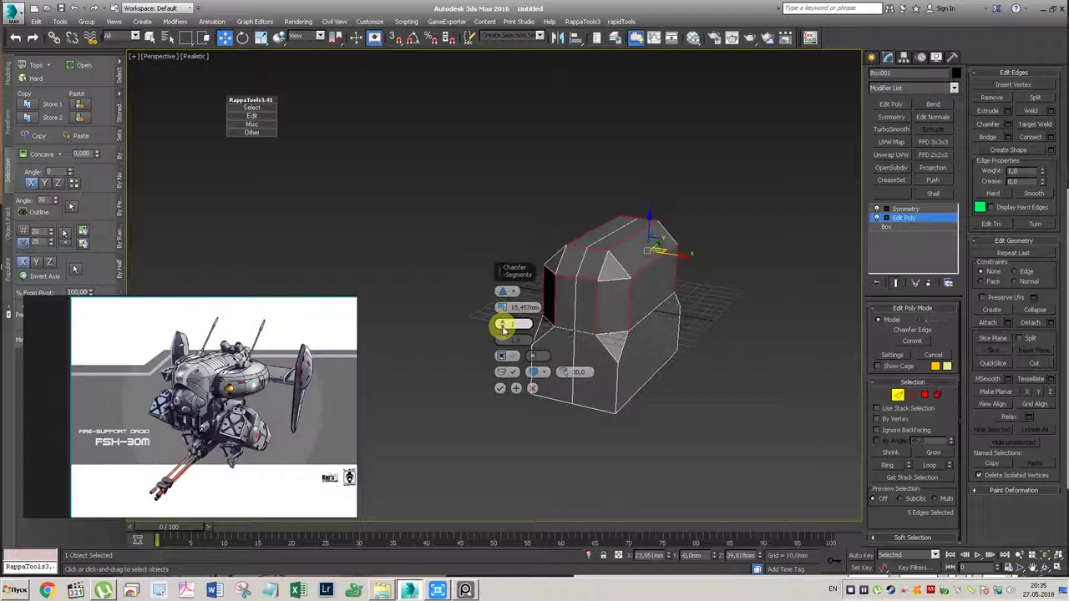
drag(499, 307, 511, 336)
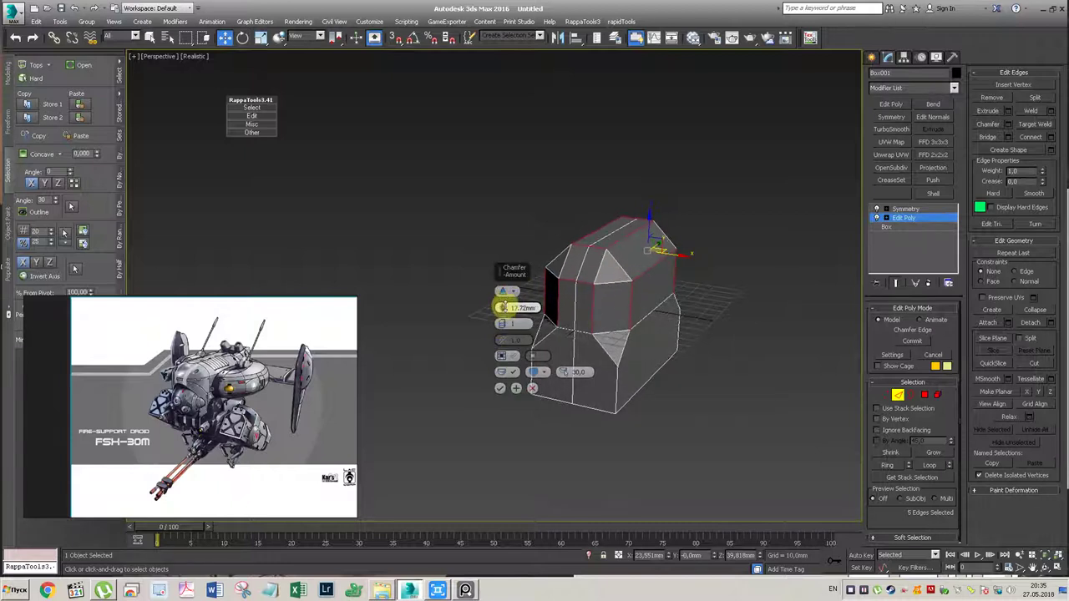
drag(513, 333, 513, 324)
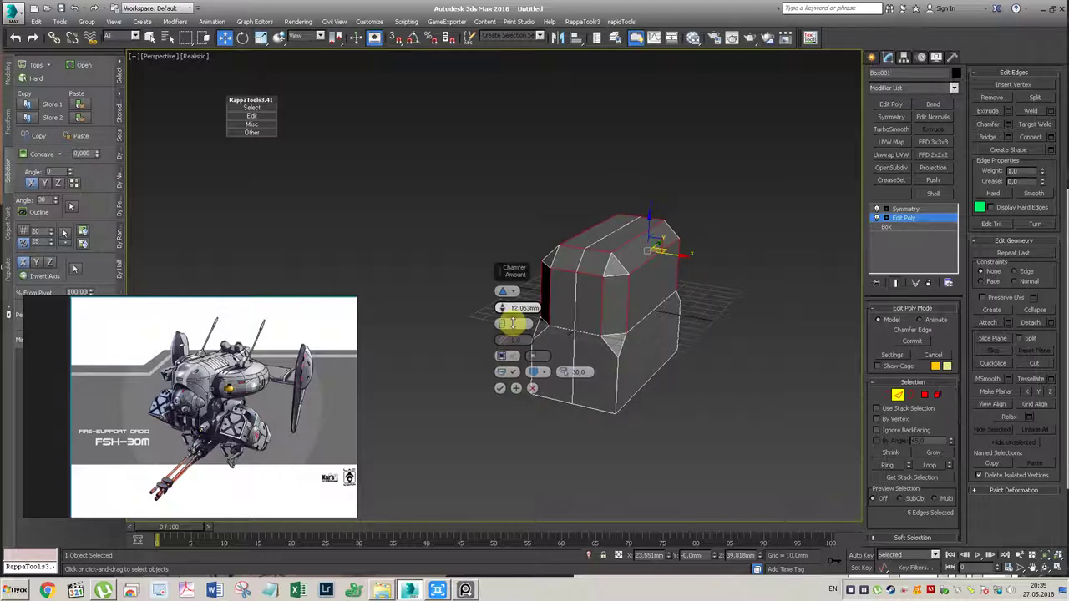
click(503, 326)
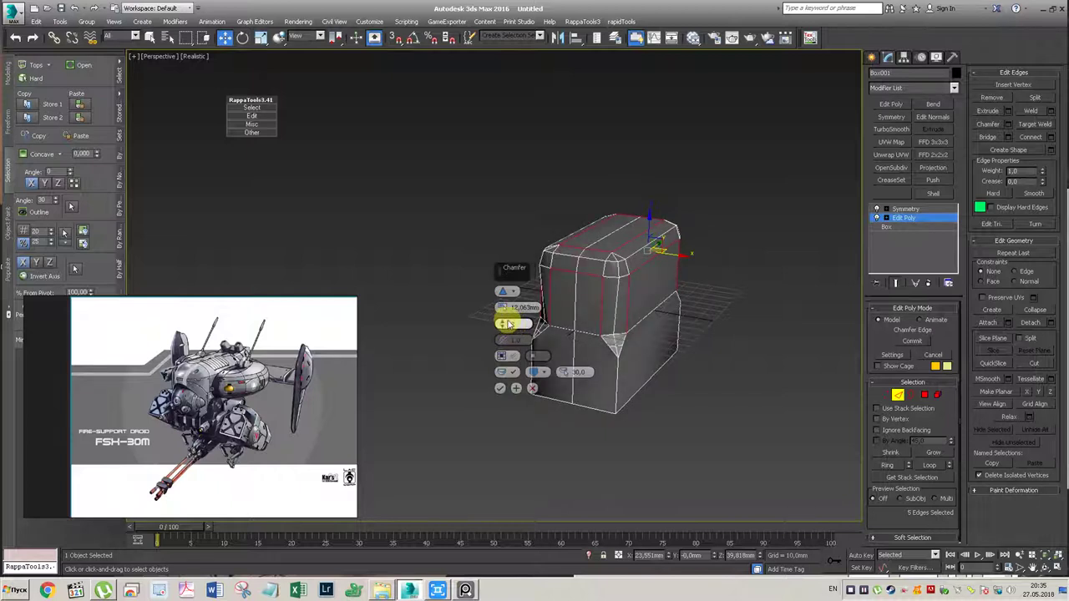
click(503, 292)
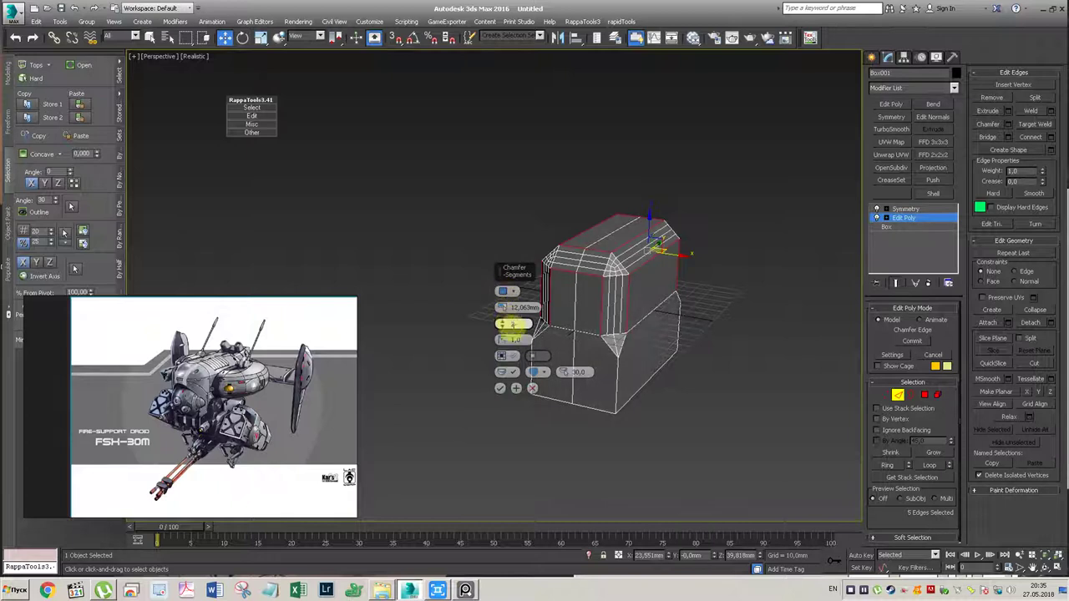
click(504, 329)
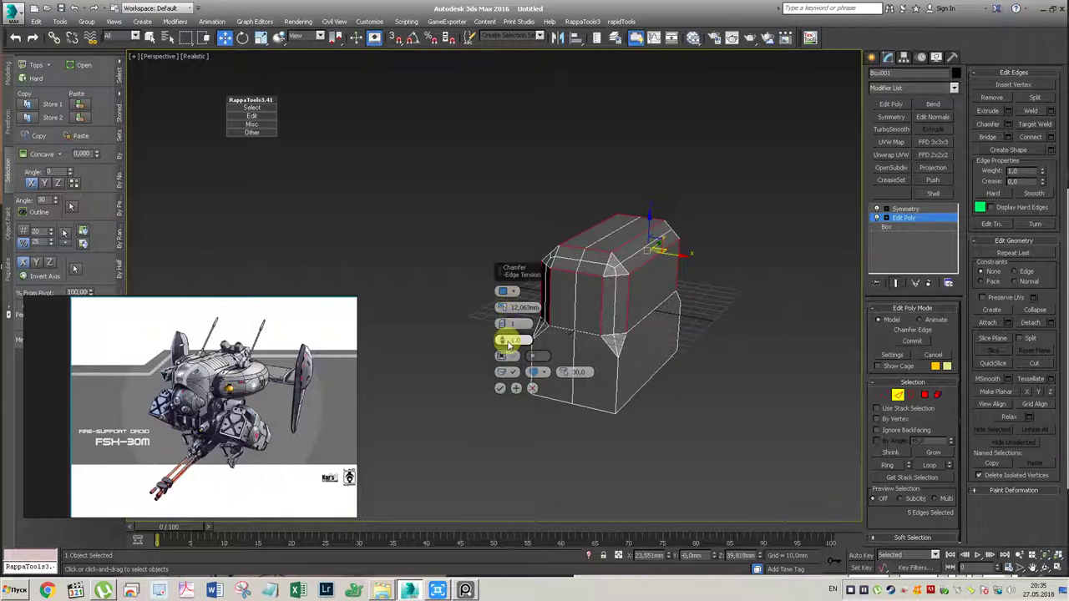
Step: Set the chamfer's Edge Tension to 0.5
drag(501, 343, 501, 361)
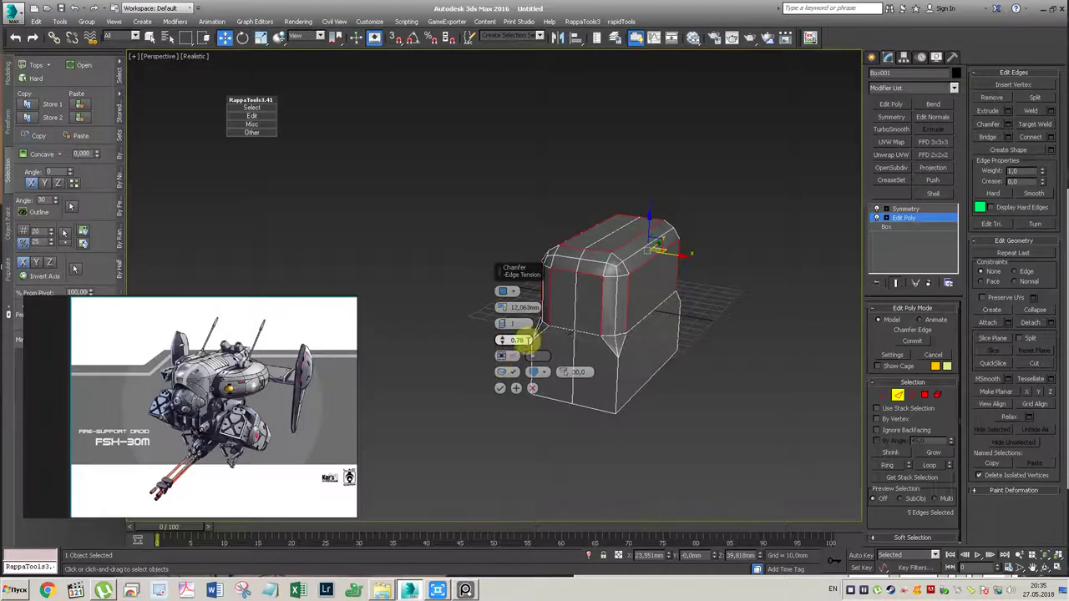
key(BackSpace)
text(0)
key(Return)
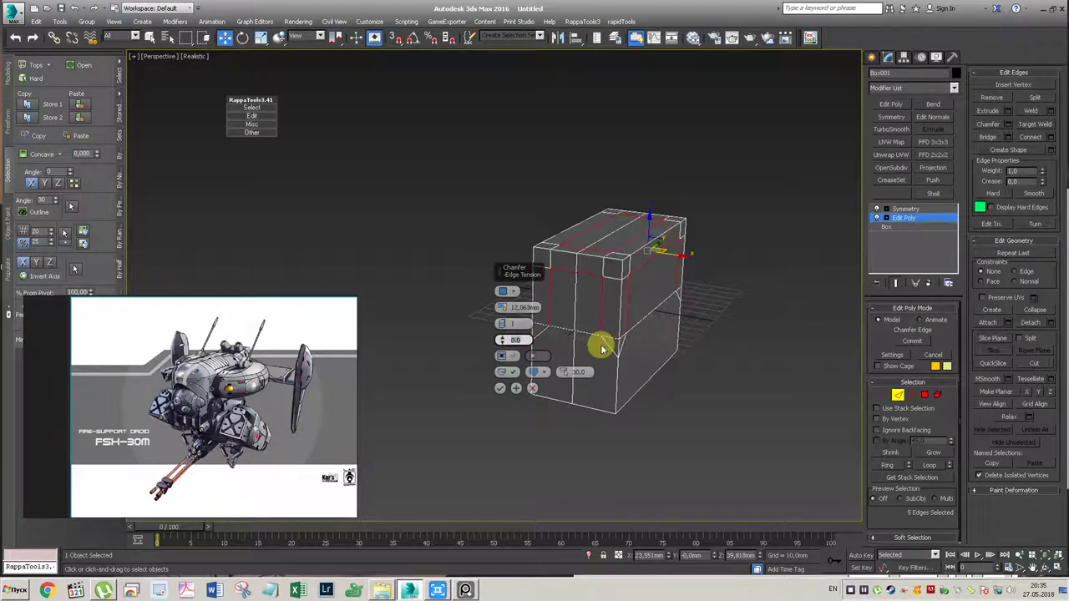
text(5)
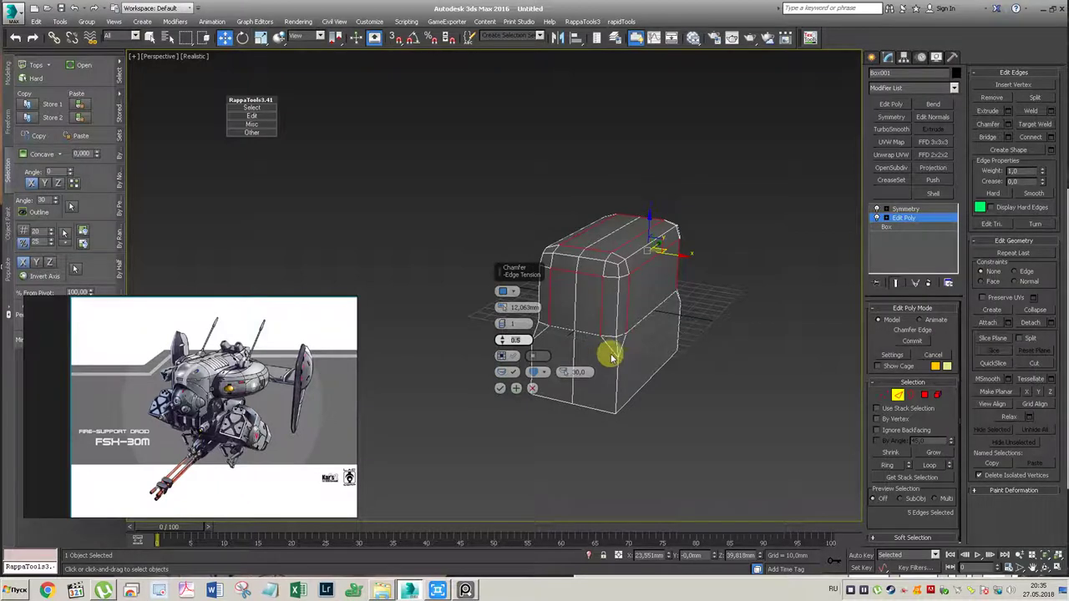
mouse_move(610, 255)
alt+middle_down()
mouse_move(587, 206)
mouse_move(589, 287)
mouse_move(597, 275)
alt+middle_up()
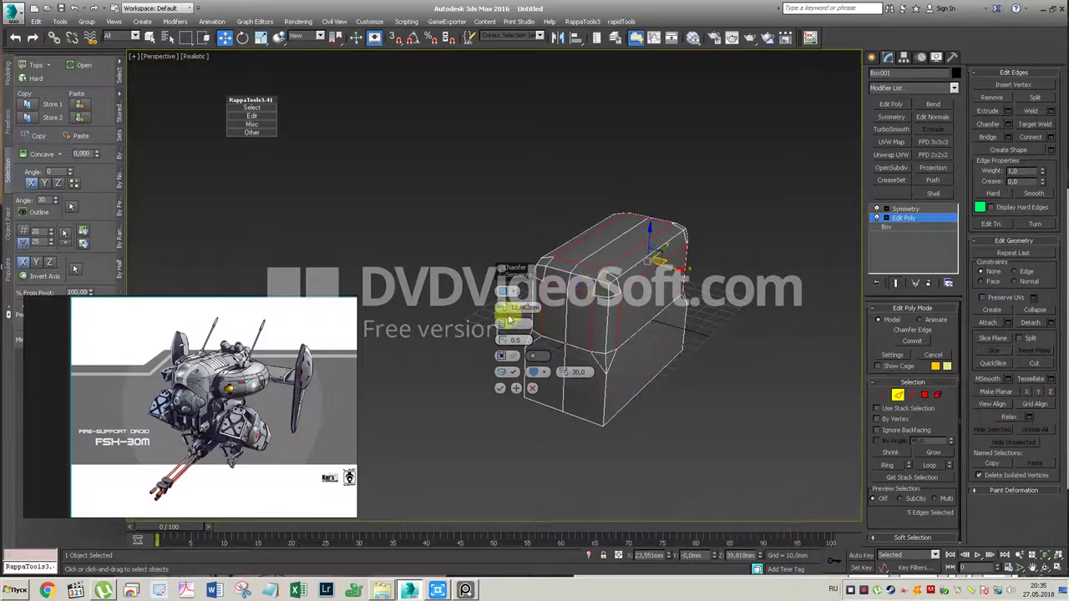
Step: Widen the top-edge chamfer to roughly 19 mm and commit it with OK
mouse_move(501, 308)
mouse_down()
mouse_move(505, 264)
mouse_move(511, 273)
mouse_up()
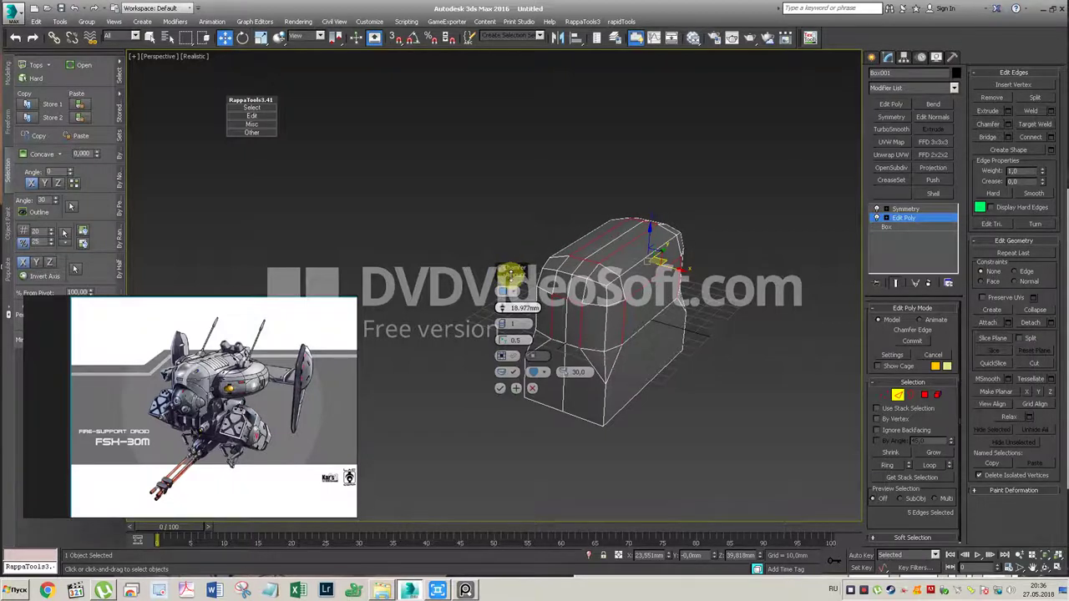
drag(508, 274, 512, 270)
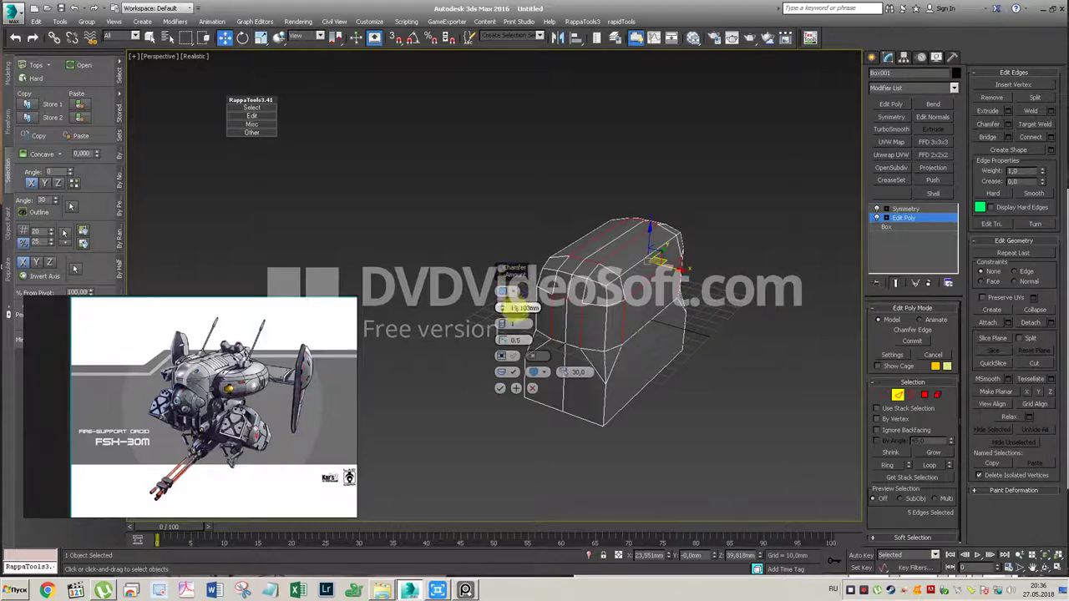
click(507, 388)
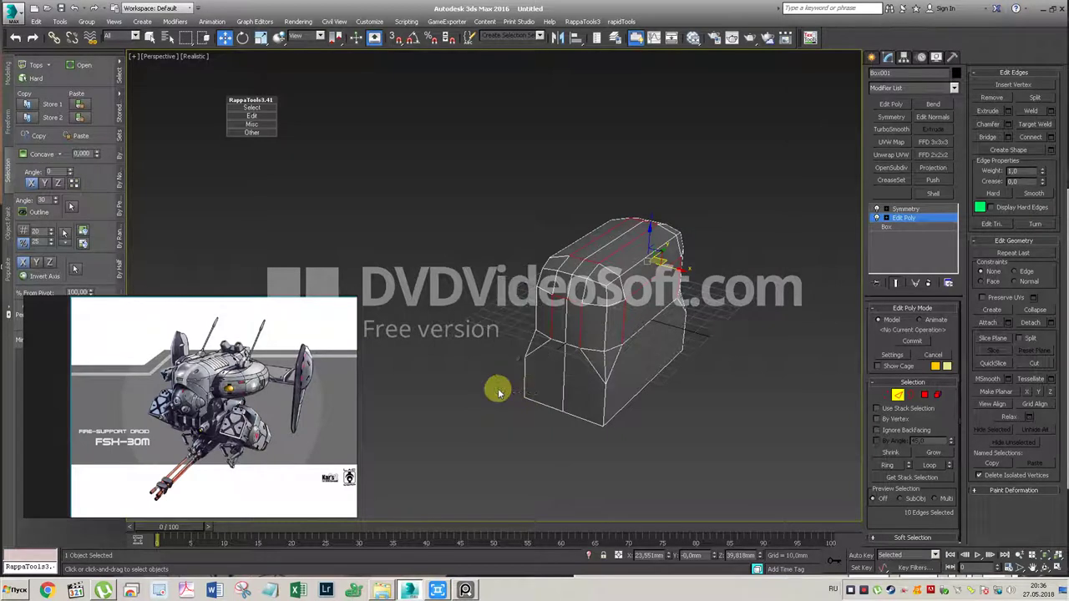
Step: Select the box's top polygons and add an FFD 2x2x2 modifier to them
key(4)
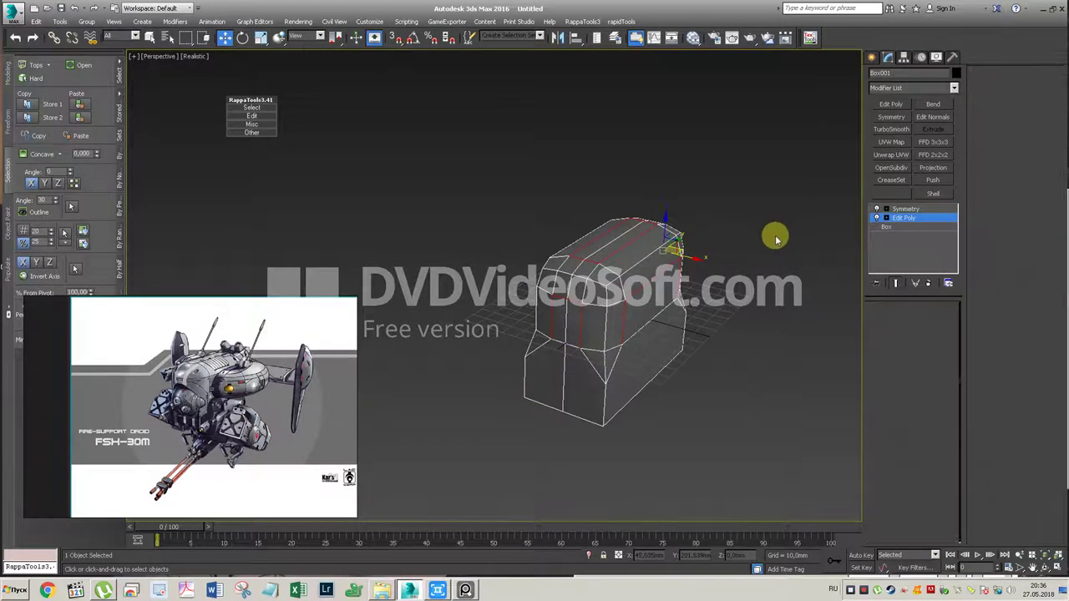
mouse_move(692, 226)
alt+middle_down()
mouse_move(716, 197)
mouse_move(718, 209)
alt+middle_up()
drag(707, 184, 509, 249)
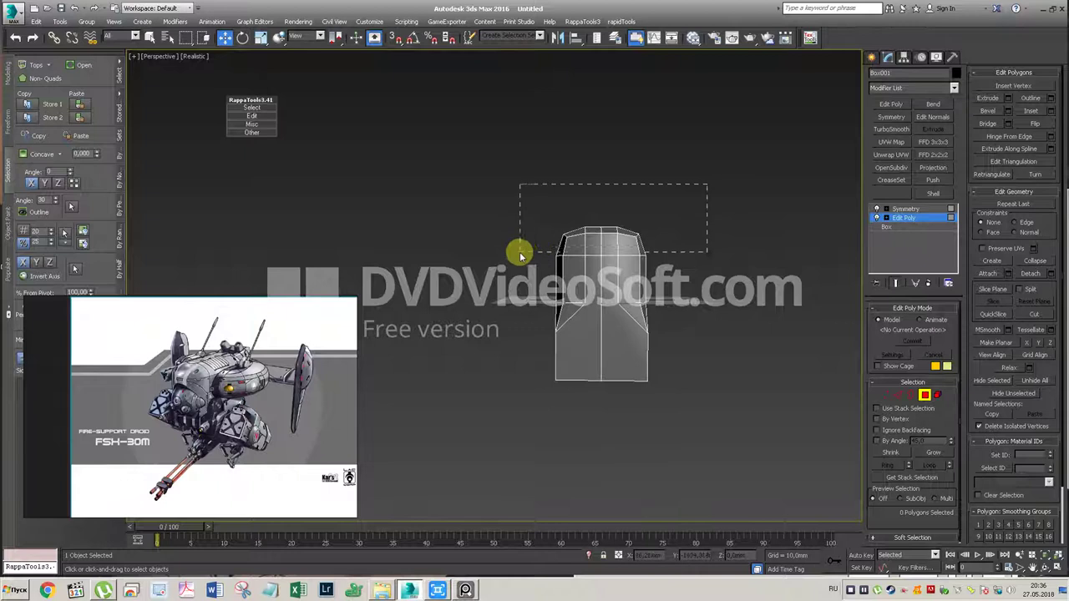
click(932, 155)
drag(692, 201, 546, 238)
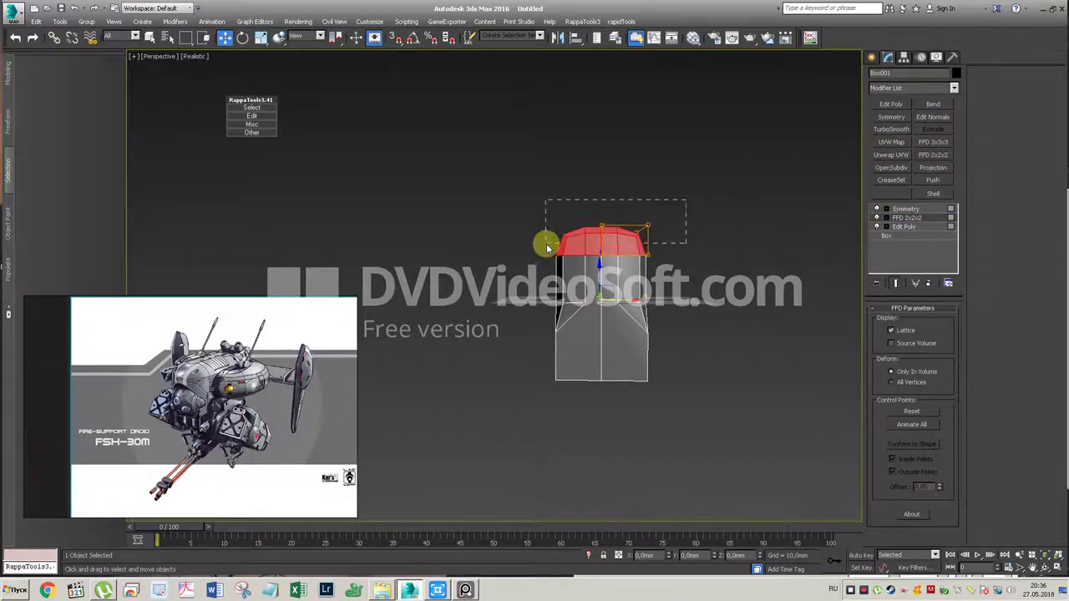
click(907, 217)
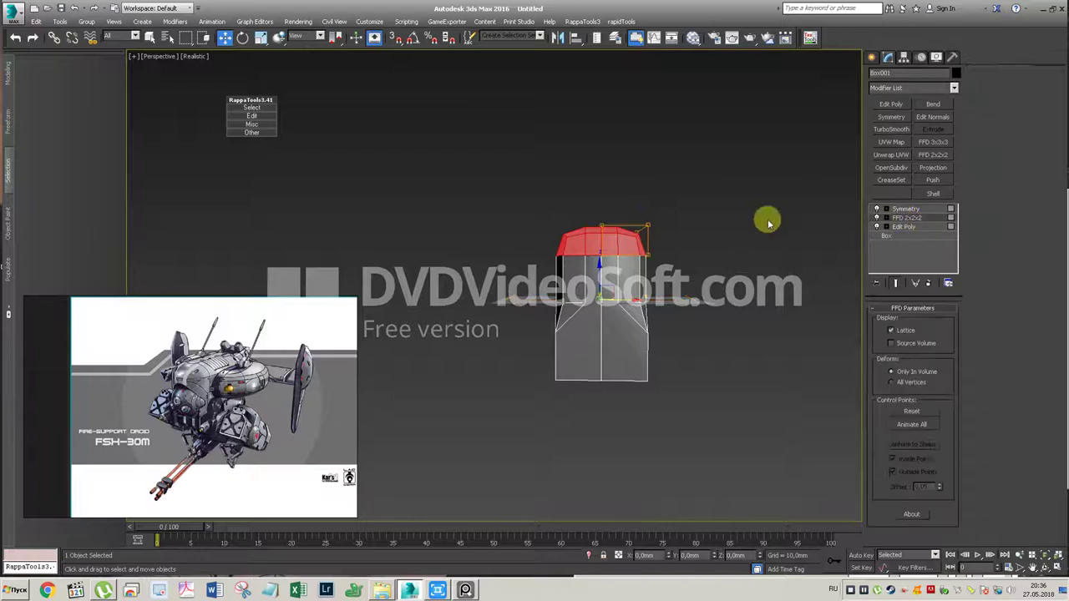
drag(685, 201, 572, 240)
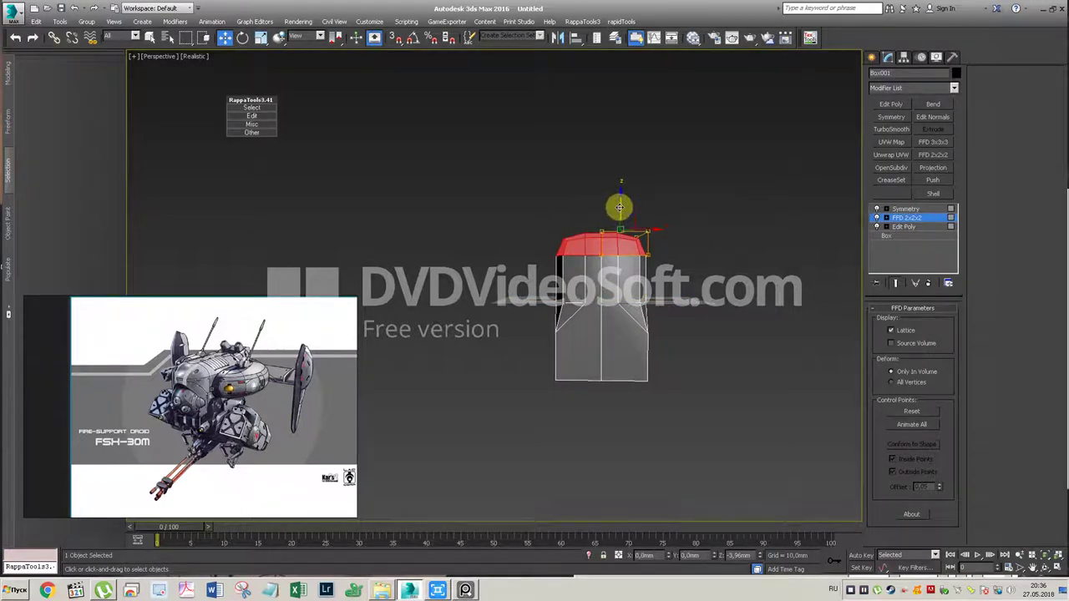
Step: Stack a new Edit Poly modifier above the FFD 2x2x2
alt+middle_drag(620, 207, 711, 269)
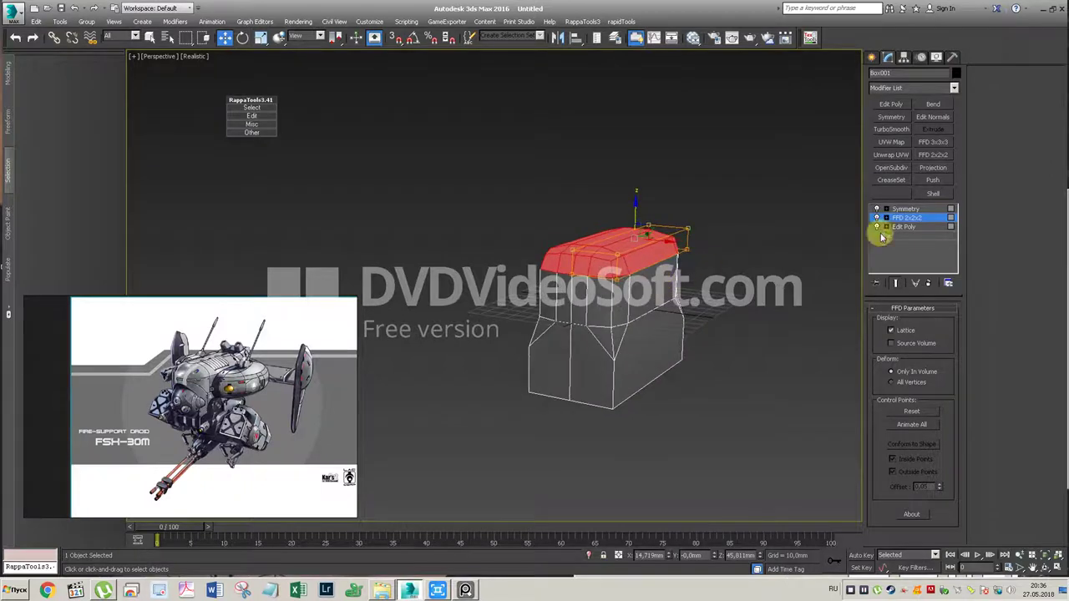
alt+middle_drag(716, 234, 825, 206)
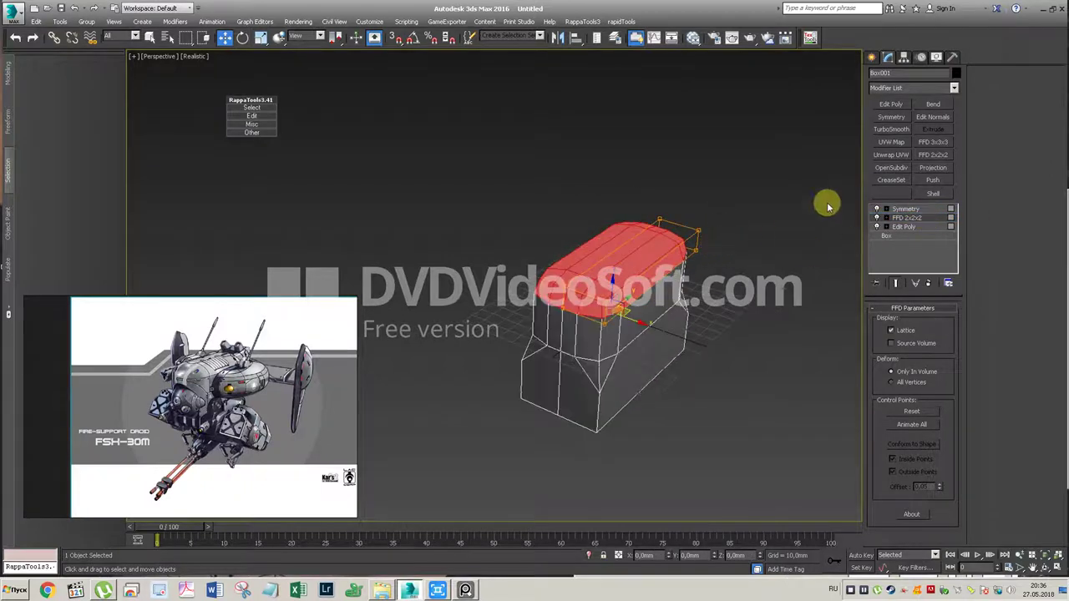
click(891, 106)
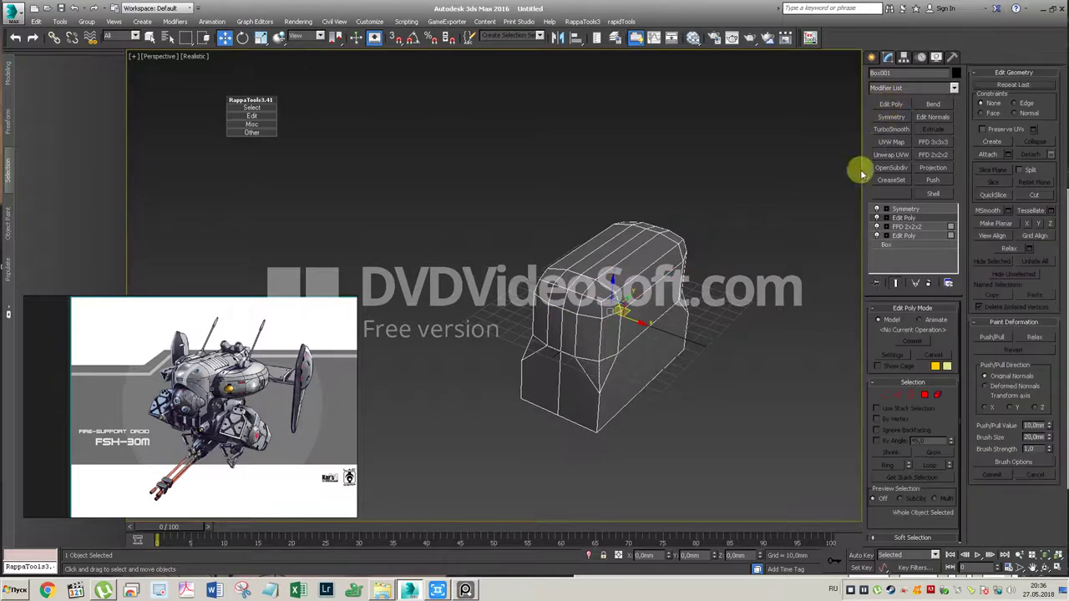
mouse_move(675, 290)
alt+middle_down()
mouse_move(625, 281)
mouse_move(651, 255)
mouse_move(680, 256)
mouse_move(697, 269)
mouse_move(685, 258)
mouse_move(687, 270)
alt+middle_up()
click(873, 56)
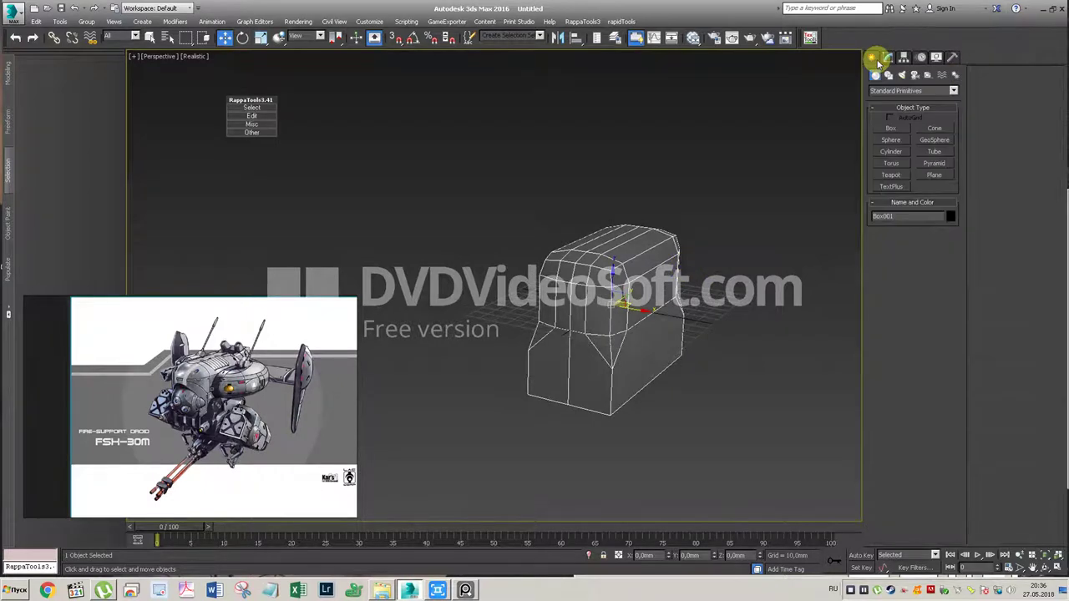
Step: Create a sphere of about 22.325 mm radius in front of the box
click(897, 142)
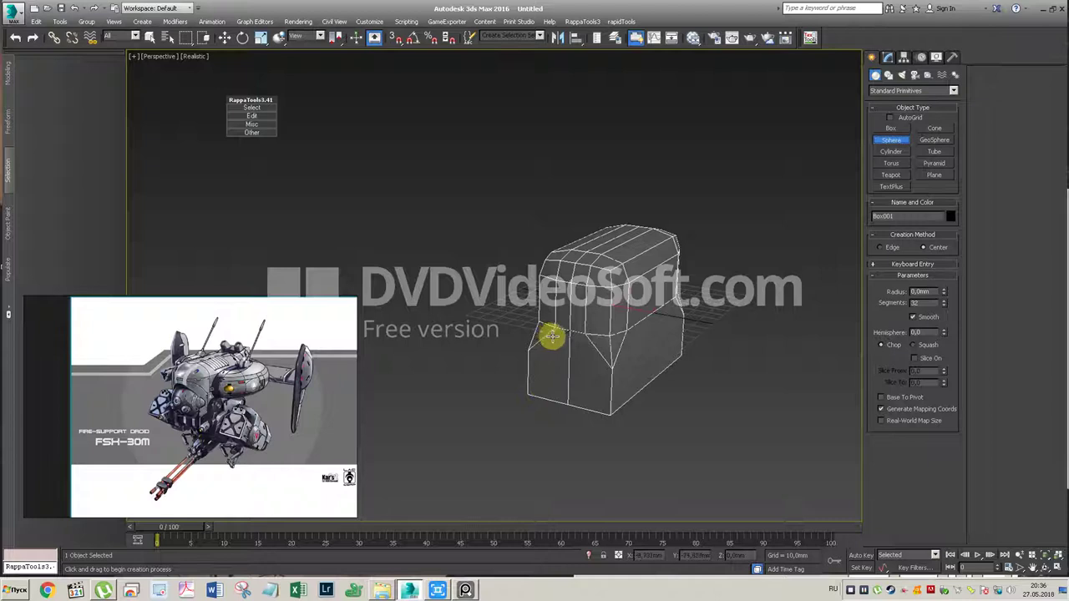
drag(551, 337, 553, 349)
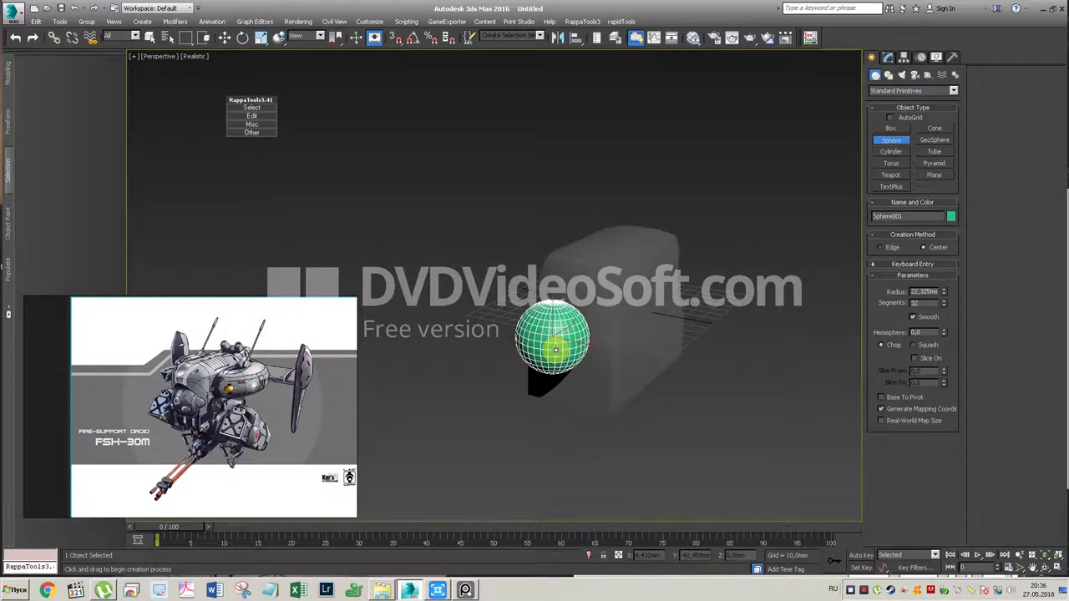
key(w)
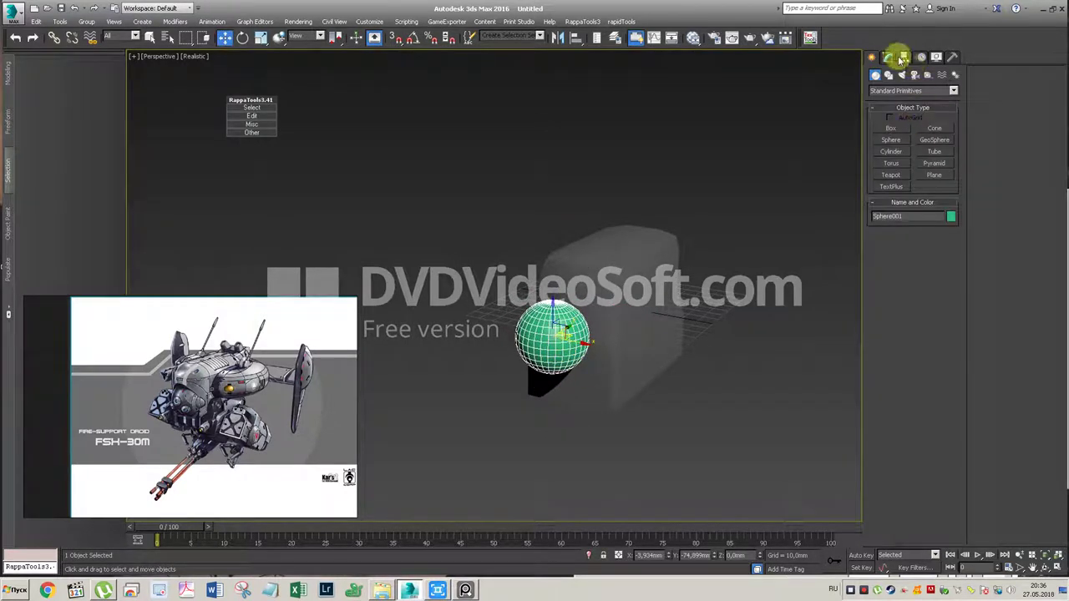
click(693, 38)
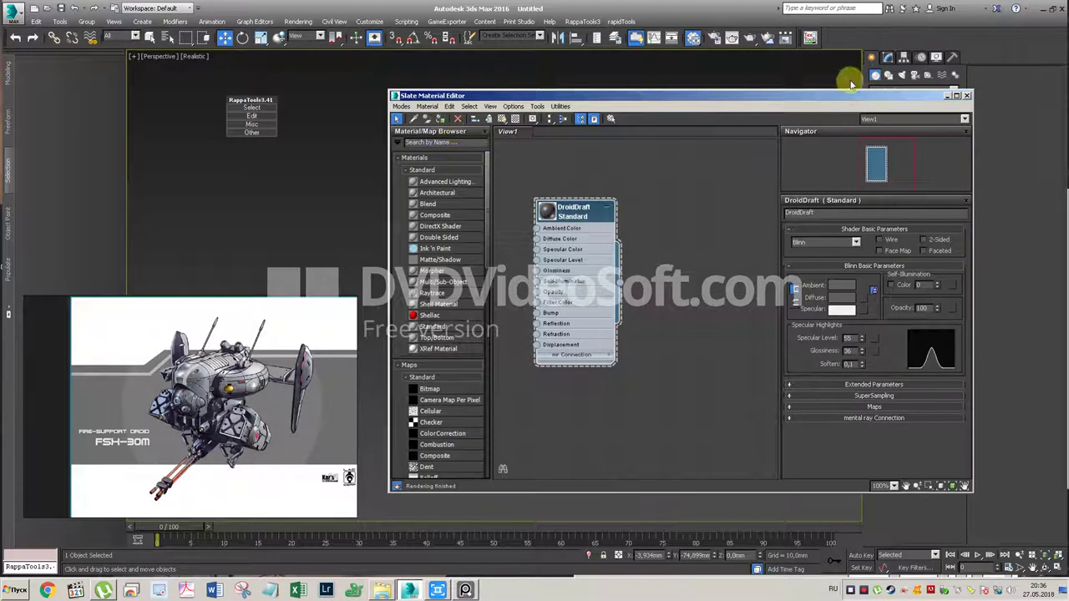
click(948, 96)
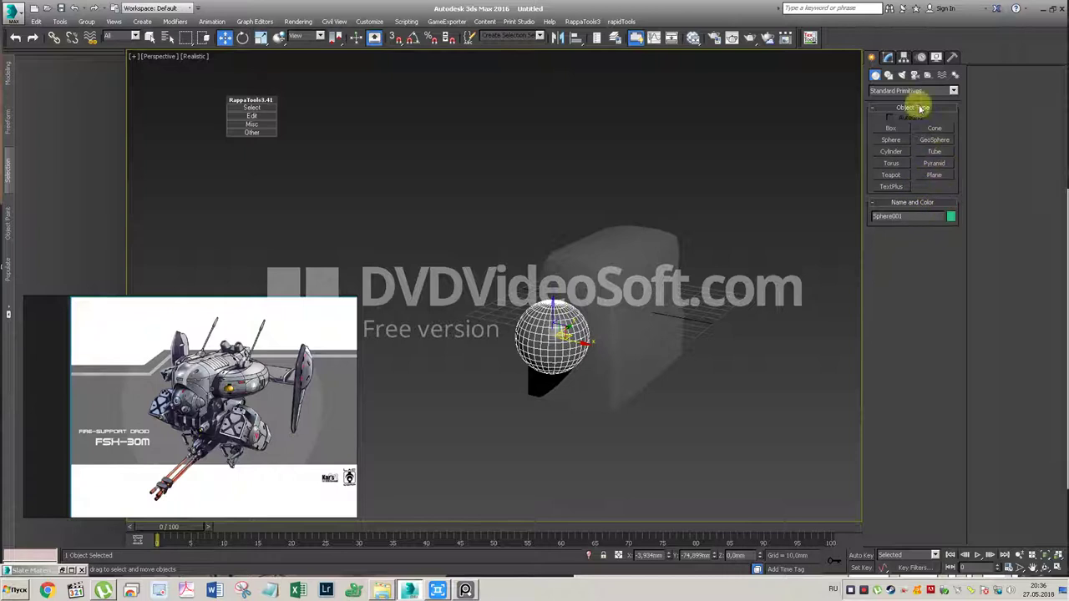
Step: Set the sphere's segment count to 12
click(889, 58)
double_click(927, 336)
key(Return)
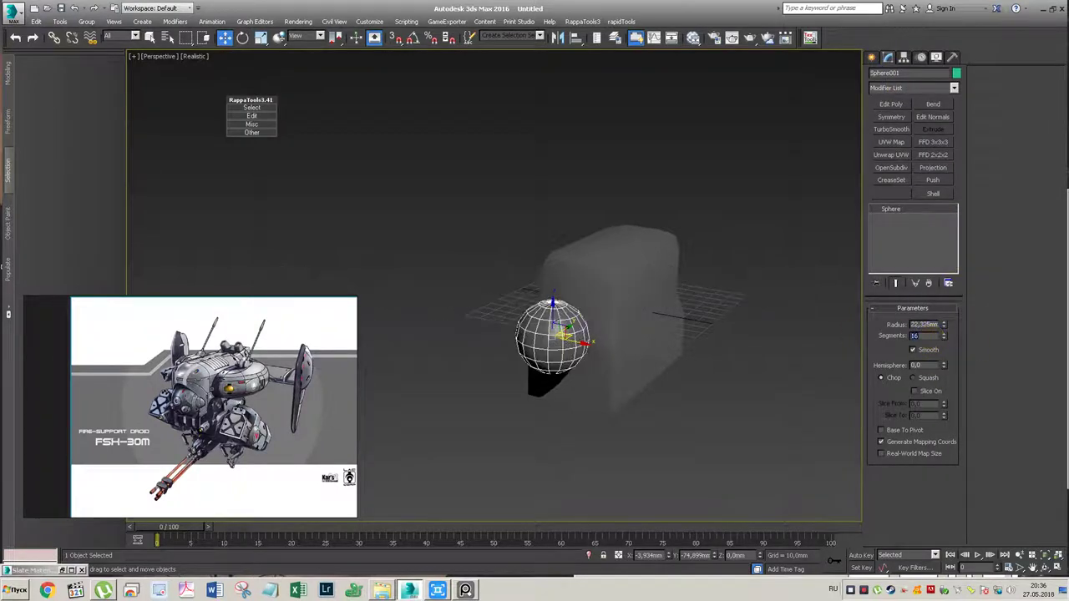
key(Return)
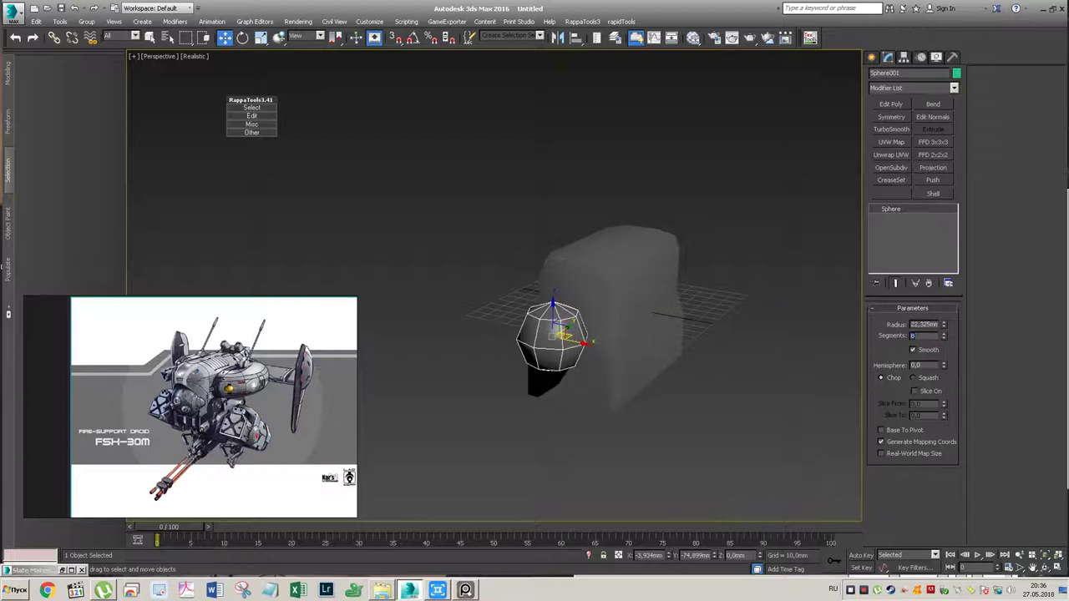
text(2)
key(Return)
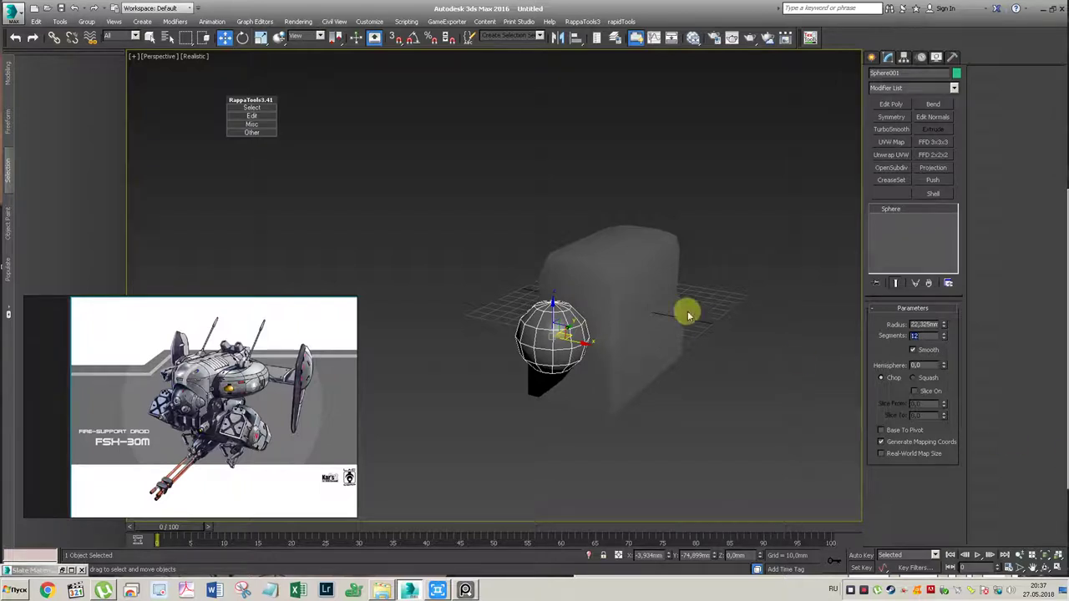
Step: Centre the sphere at X 0 and slide it along Y against the box's front
right_click(669, 556)
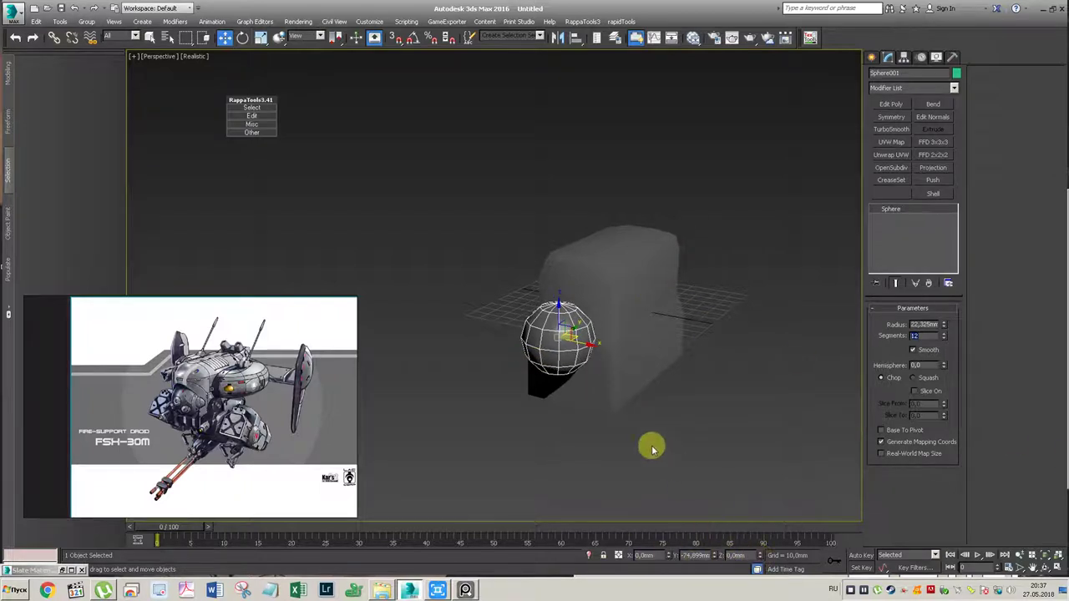
drag(600, 325, 592, 324)
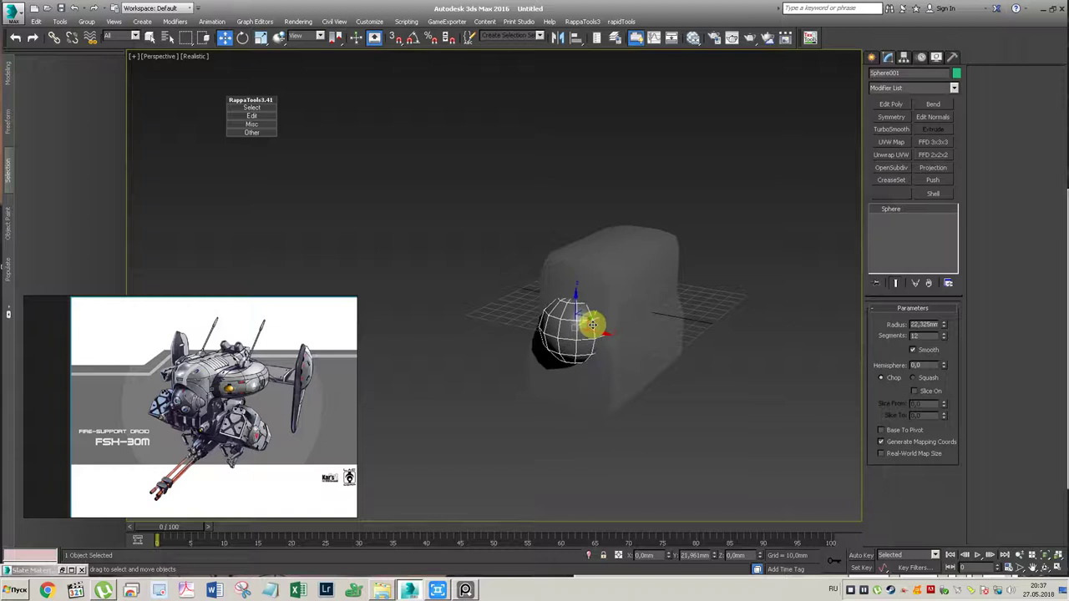
alt+middle_drag(721, 270, 723, 276)
click(727, 277)
Step: Select all polygons in the box's upper Edit Poly, then exit polygon level
click(616, 276)
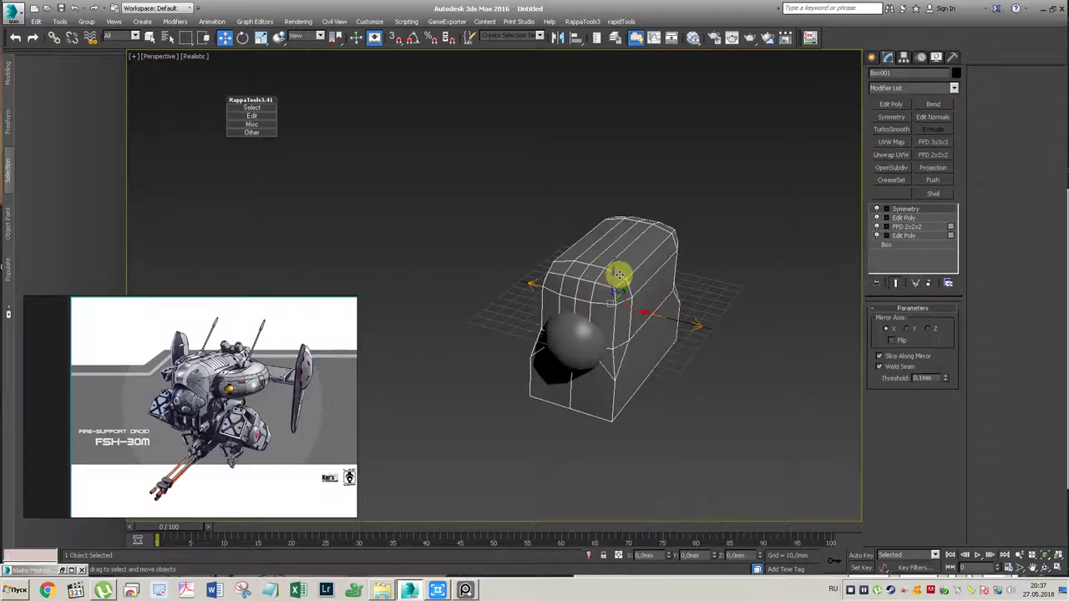
click(919, 217)
key(4)
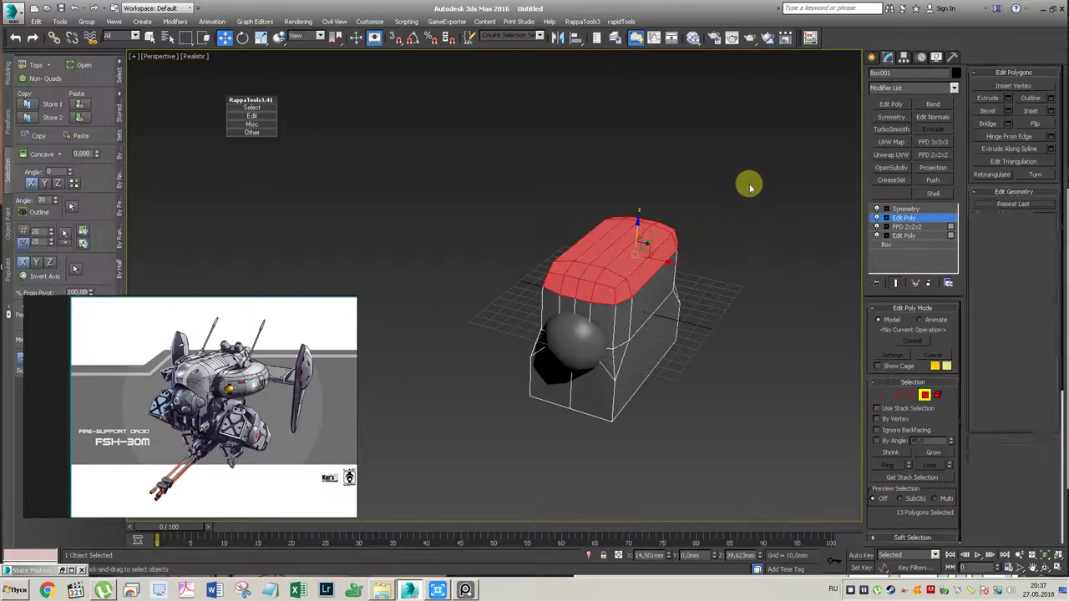
key(ctrl+a)
scroll(1033, 511, down, 3)
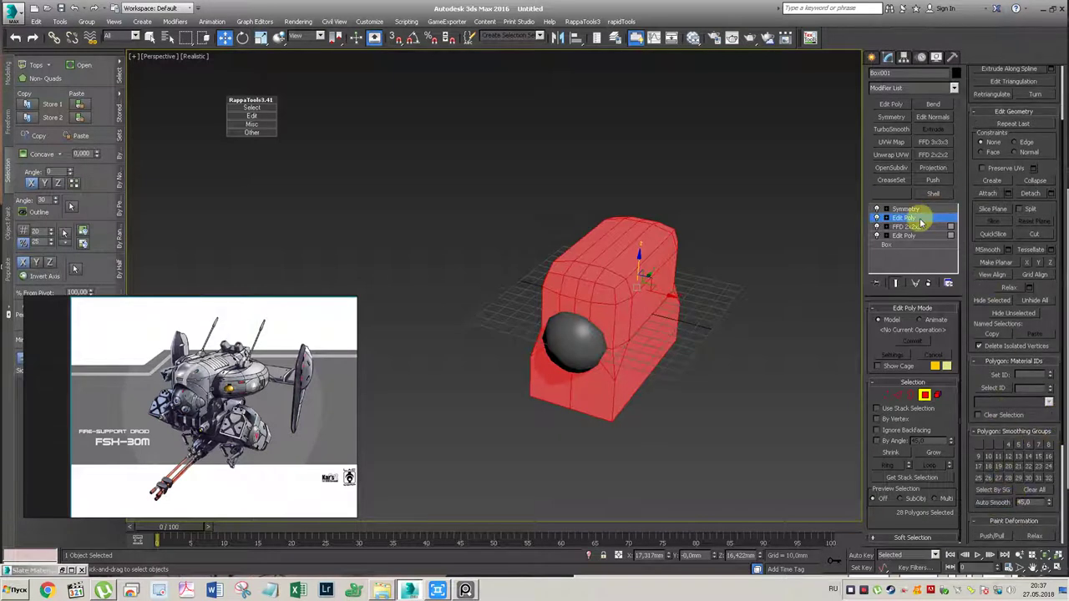
click(924, 218)
click(727, 275)
mouse_move(722, 277)
alt+middle_down()
mouse_move(699, 248)
mouse_move(603, 268)
alt+middle_up()
Step: Assign the box's polygons to smoothing group 1 and dismiss the topology warning
click(603, 267)
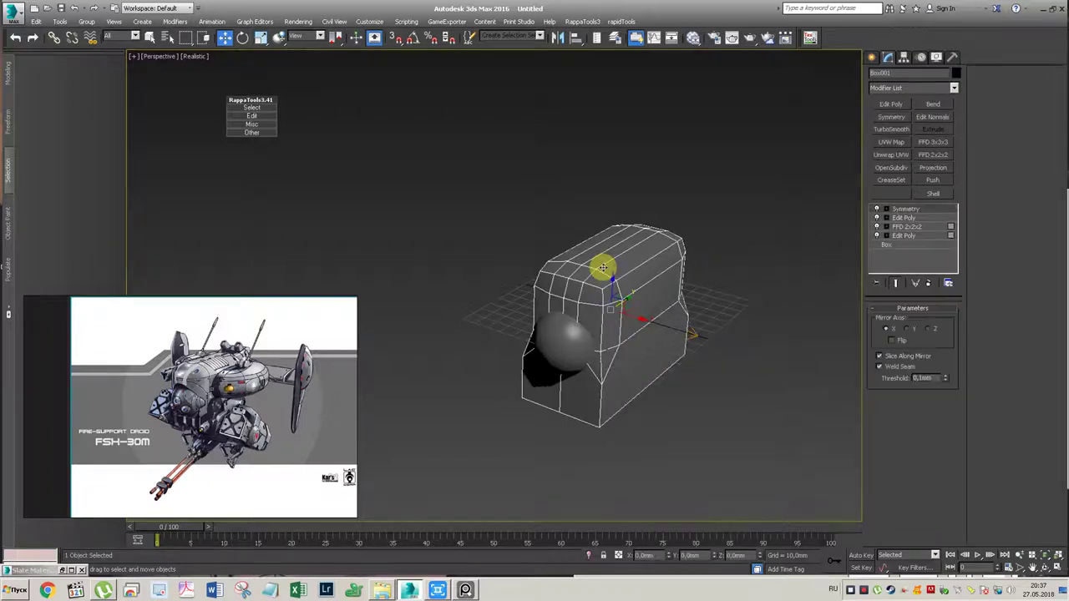
click(907, 217)
key(4)
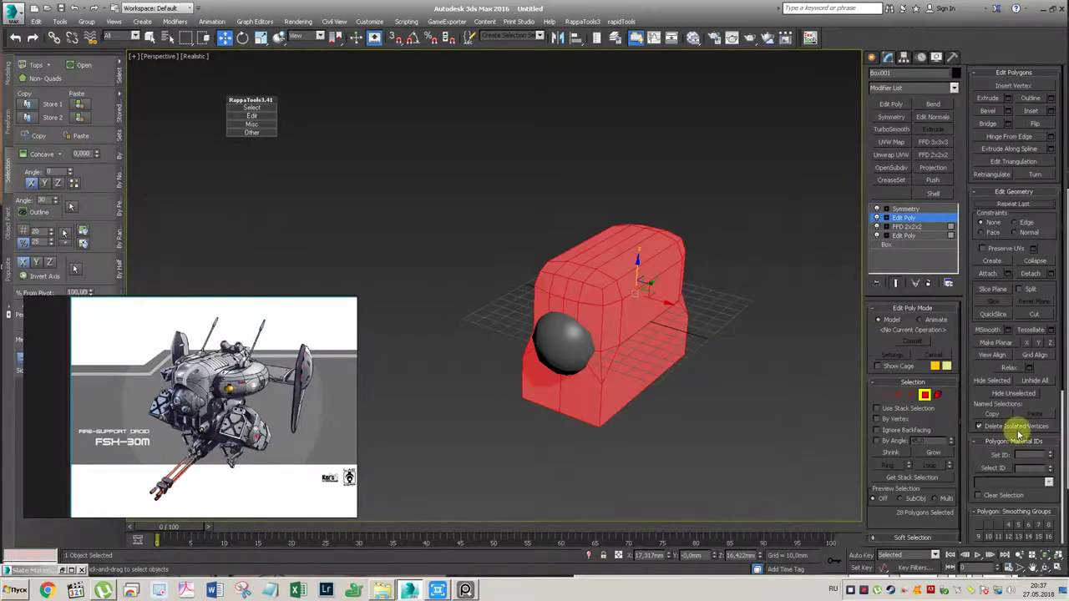
click(979, 523)
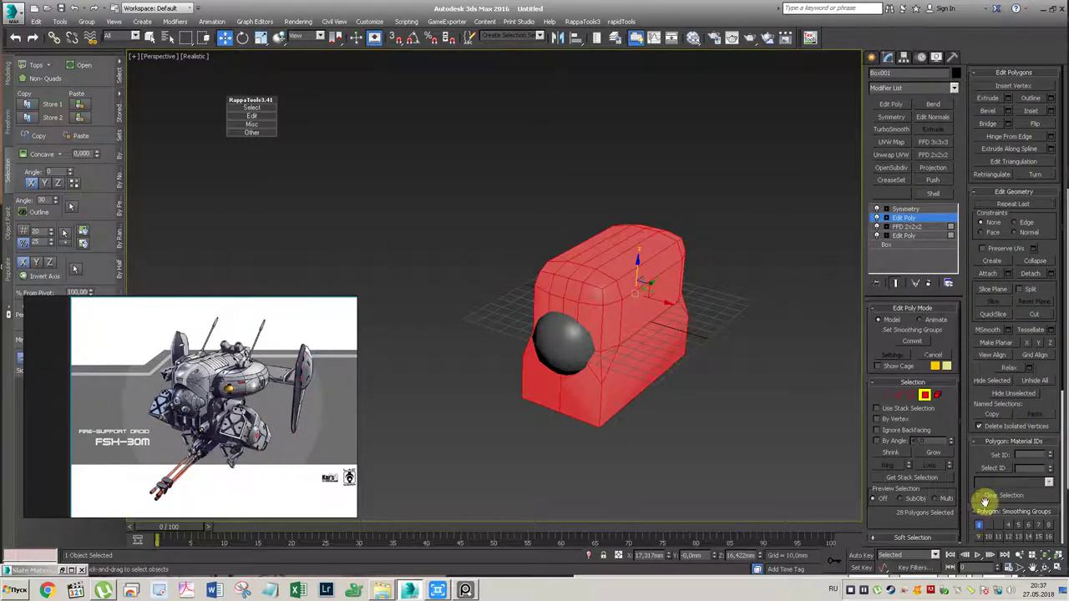
click(907, 226)
click(614, 327)
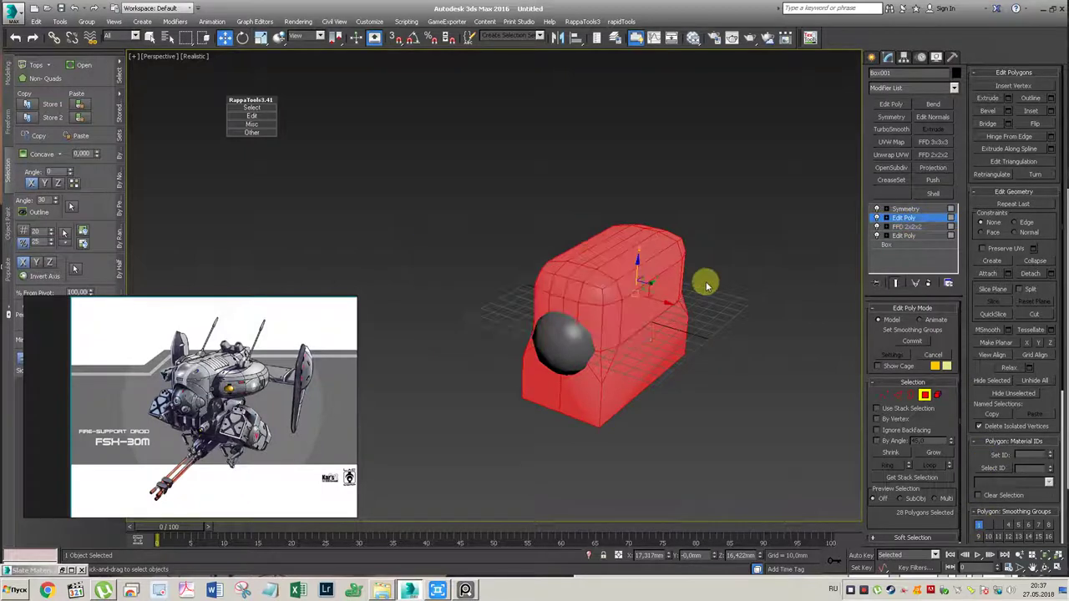
click(891, 220)
click(782, 265)
Step: Inspect the smoothed shading and reopen the box's upper Edit Poly at polygon level
mouse_move(685, 277)
alt+middle_down()
mouse_move(700, 274)
mouse_move(685, 265)
alt+middle_up()
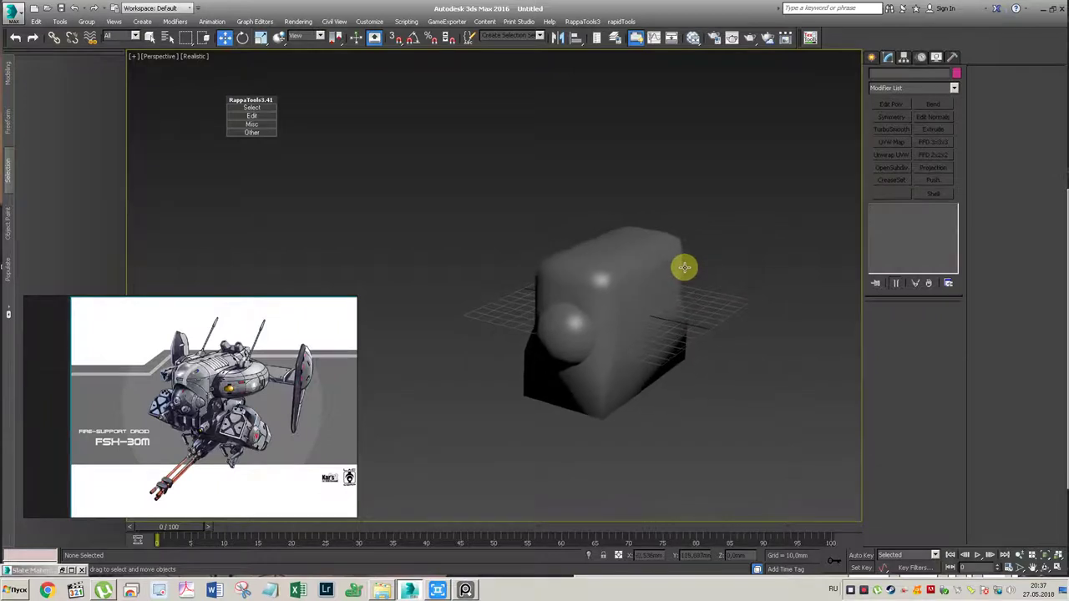
click(555, 322)
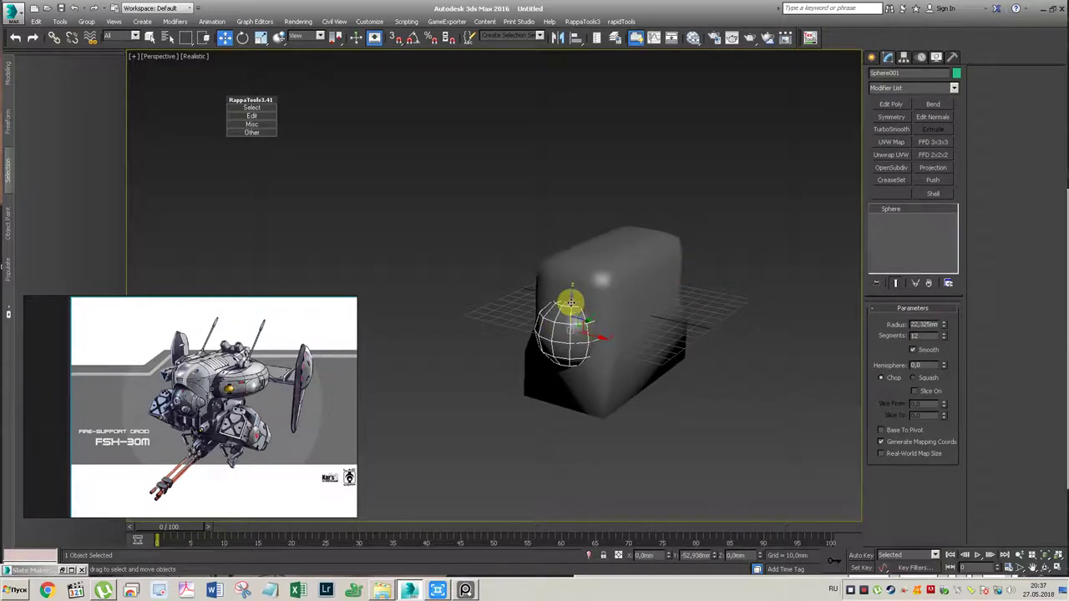
click(608, 258)
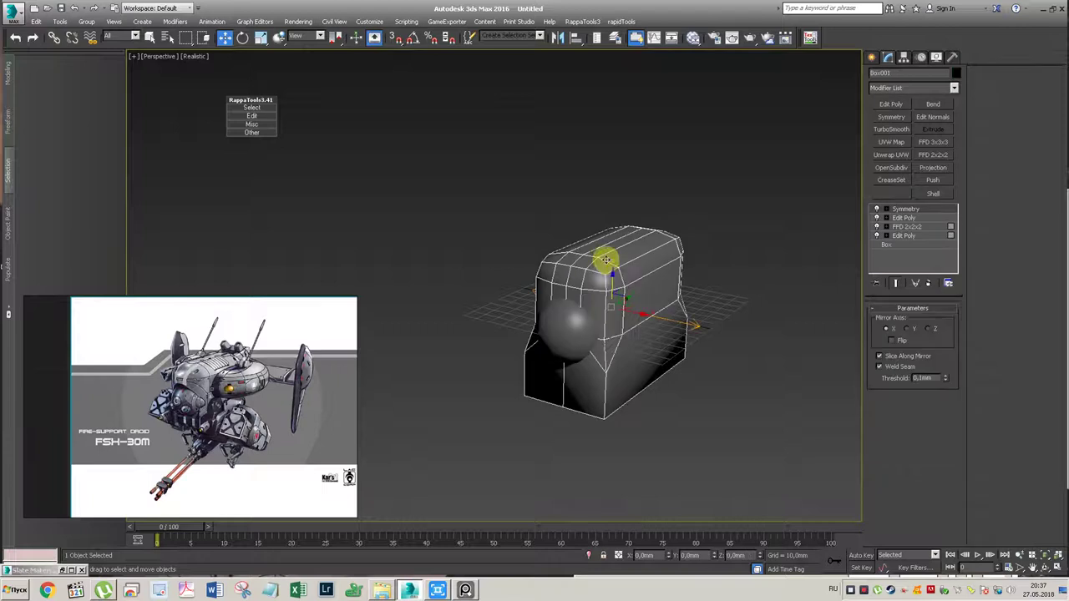
mouse_move(584, 248)
alt+middle_down()
mouse_move(520, 258)
mouse_move(577, 256)
mouse_move(585, 287)
mouse_move(604, 237)
mouse_move(587, 231)
mouse_move(587, 252)
mouse_move(583, 245)
alt+middle_up()
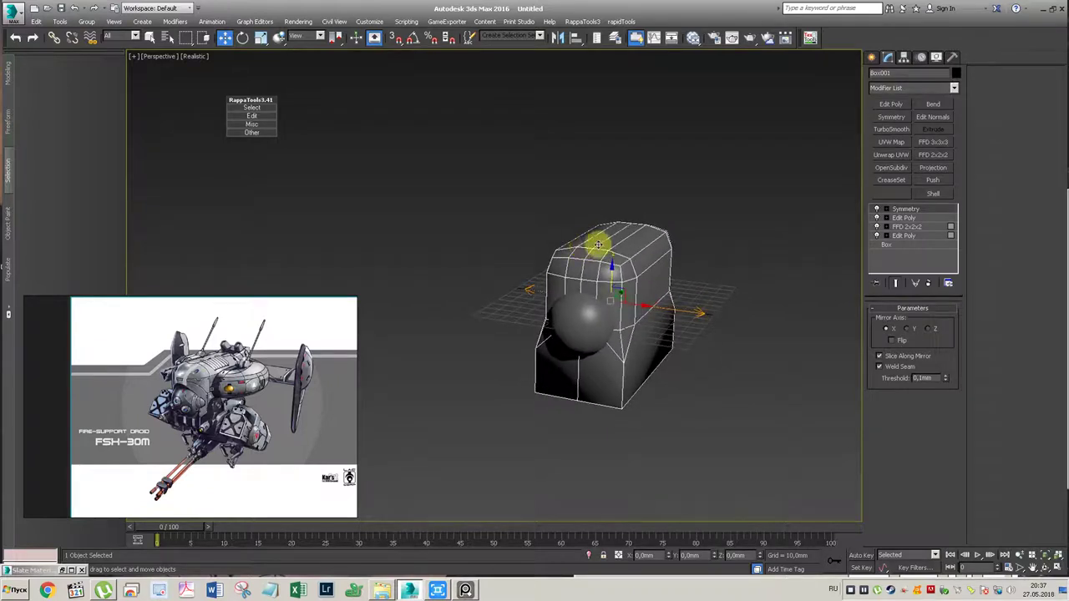
click(913, 218)
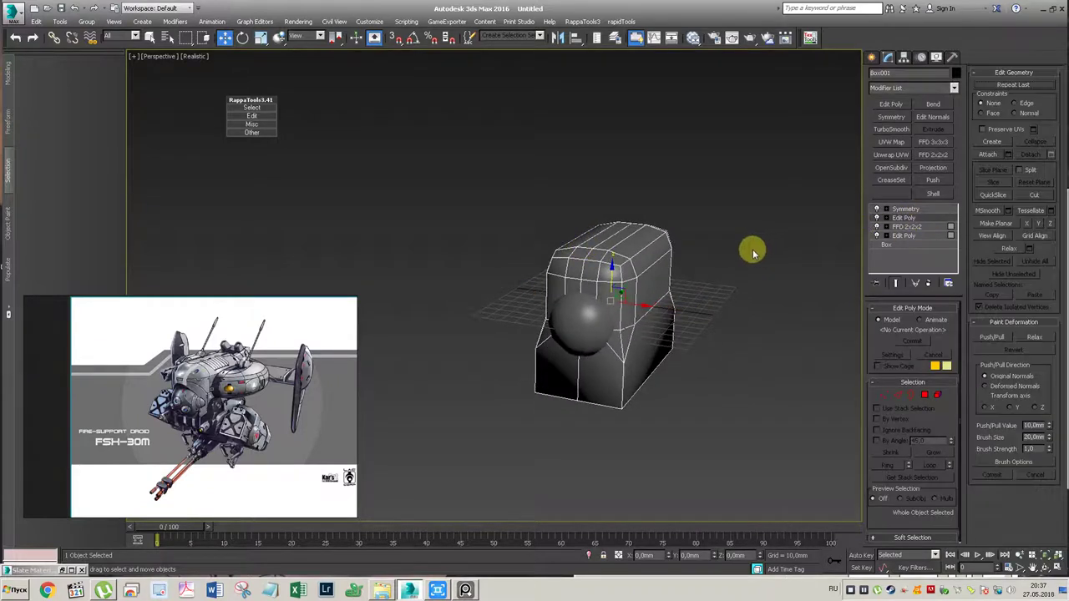
key(4)
alt+middle_drag(675, 246, 701, 232)
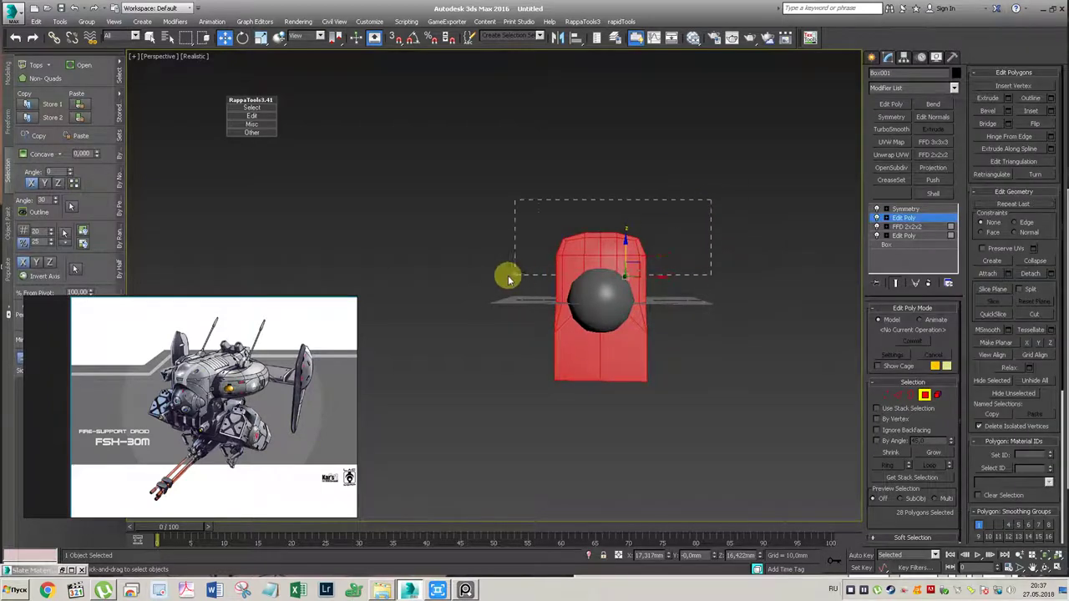
drag(711, 200, 513, 276)
click(927, 140)
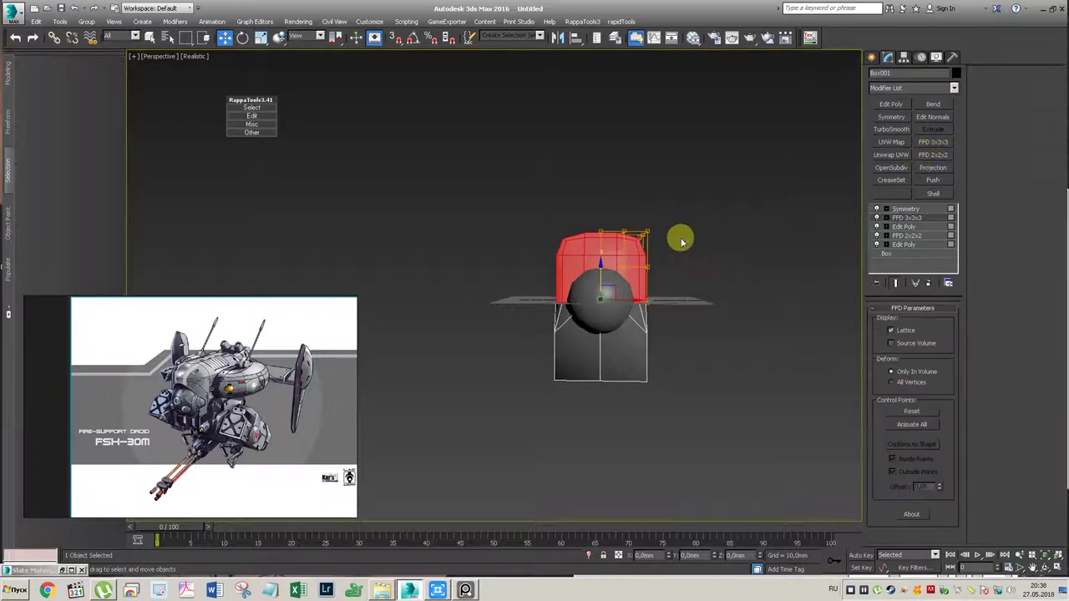
alt+middle_drag(680, 234, 626, 258)
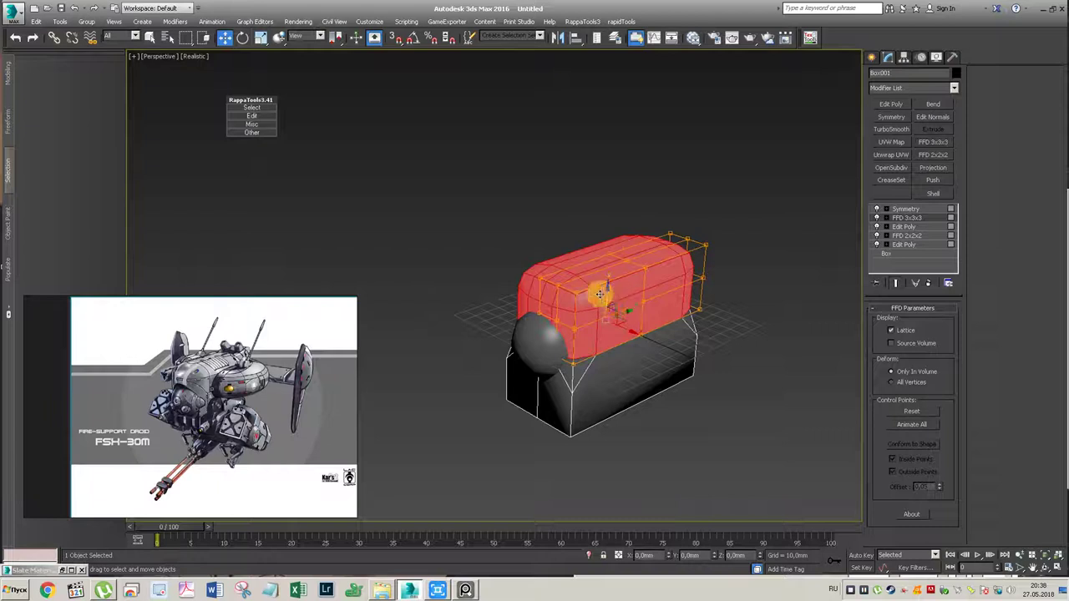
alt+middle_drag(604, 298, 558, 279)
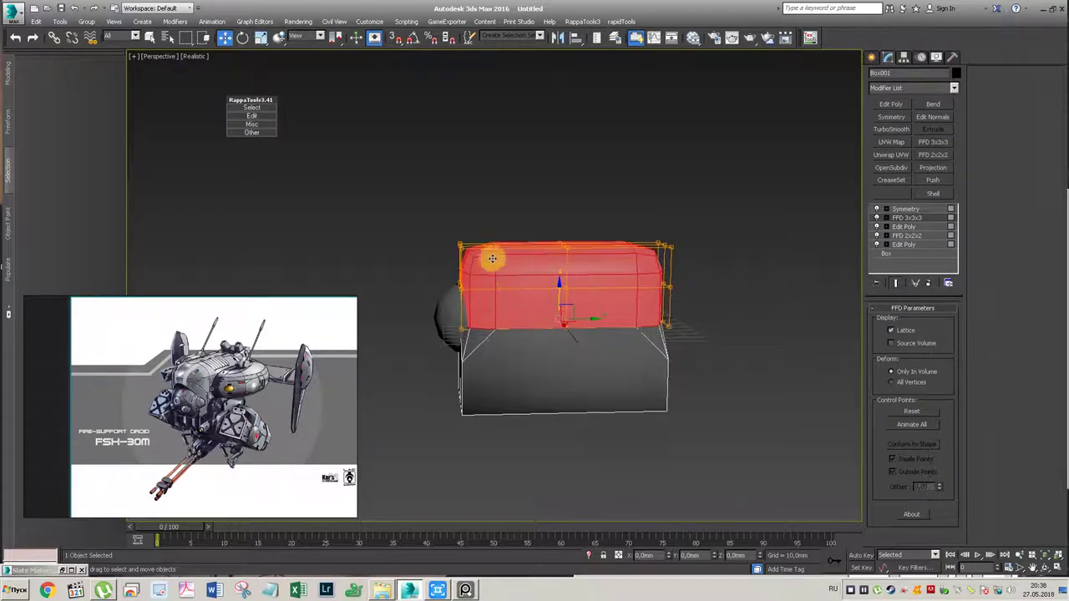
drag(433, 219, 465, 256)
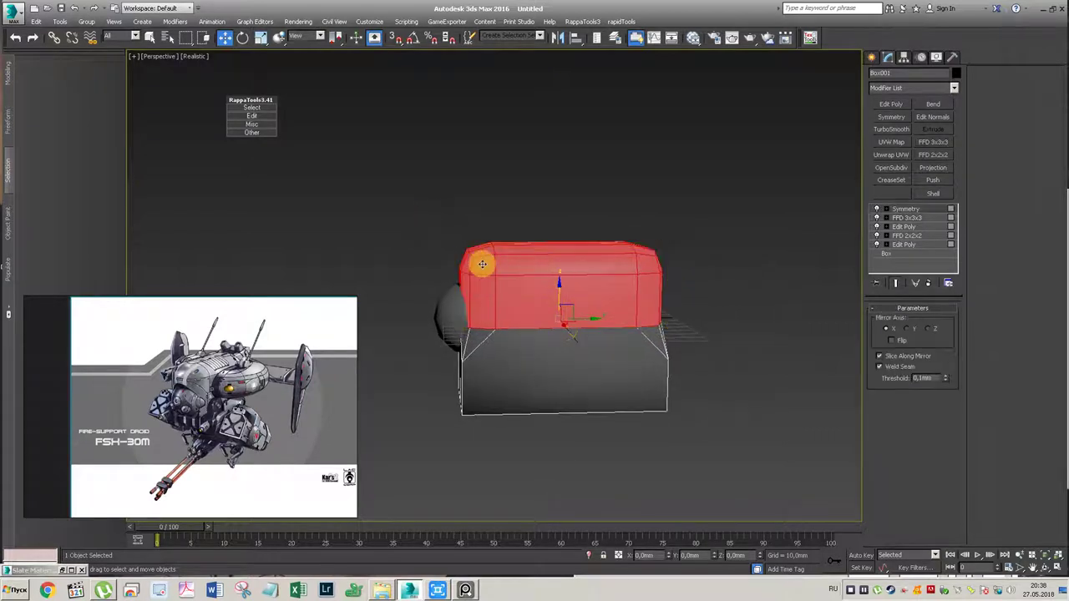
click(905, 217)
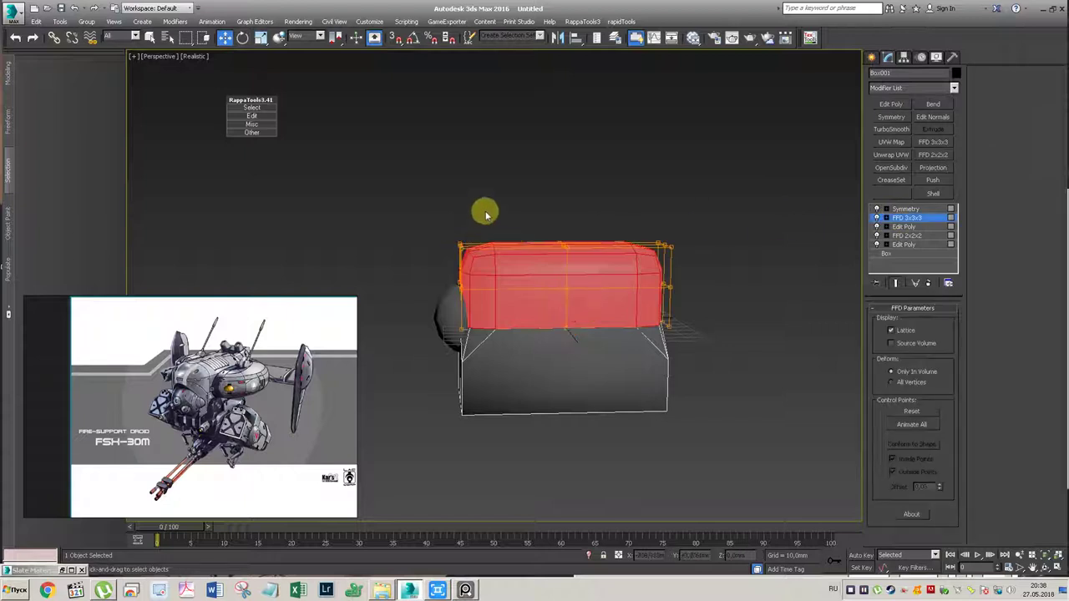
mouse_move(441, 263)
alt+middle_down()
mouse_move(529, 270)
mouse_move(509, 292)
alt+middle_up()
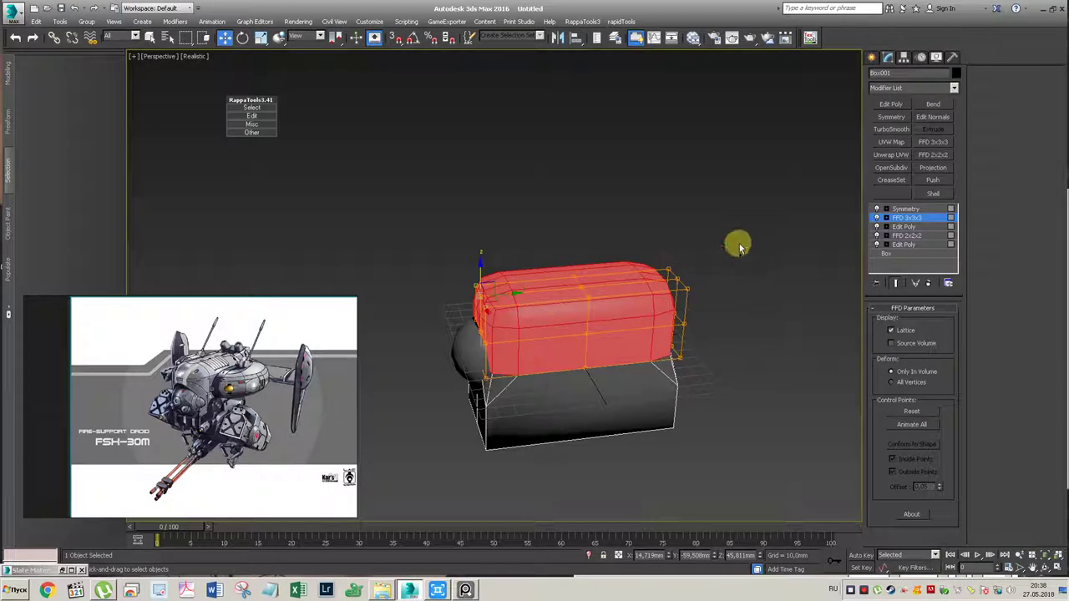
drag(744, 236, 668, 299)
key(r)
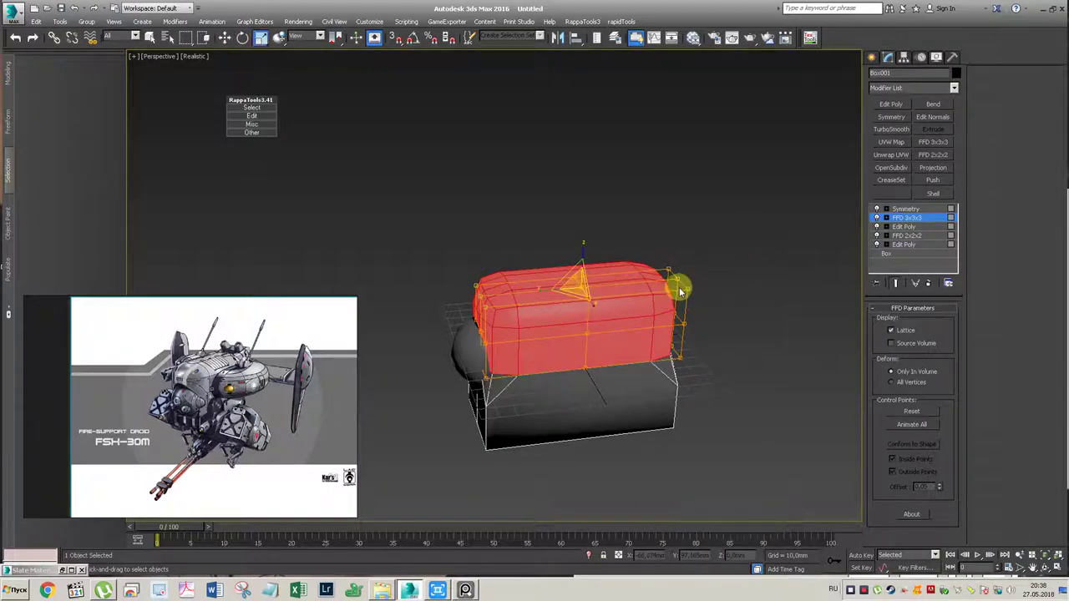
drag(338, 40, 334, 66)
drag(543, 287, 548, 290)
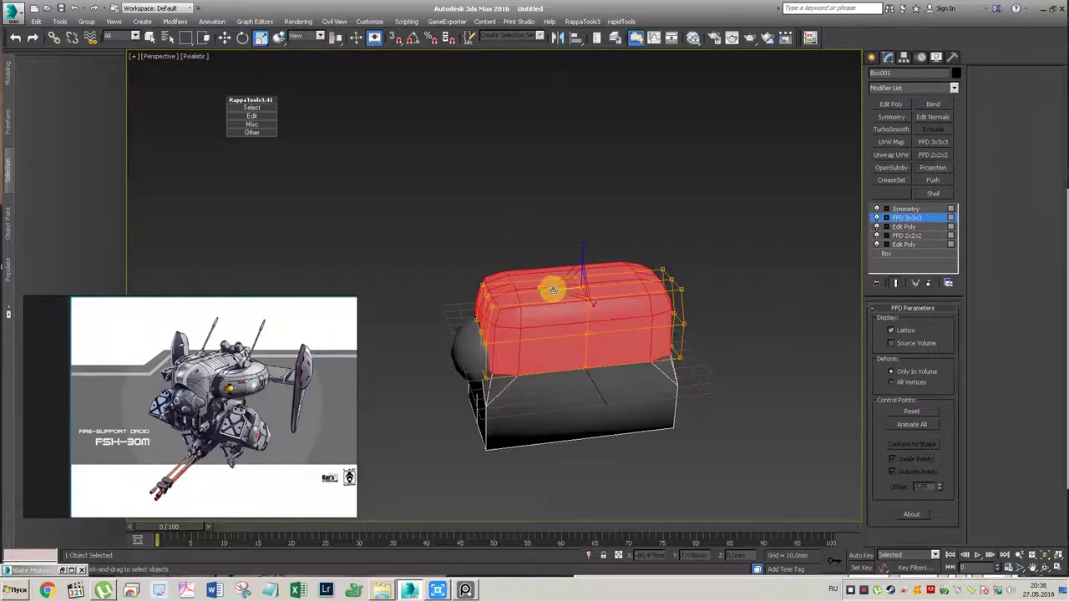
drag(553, 290, 560, 288)
click(927, 285)
mouse_move(711, 298)
alt+middle_down()
mouse_move(654, 245)
mouse_move(707, 234)
mouse_move(699, 255)
mouse_move(697, 223)
alt+middle_up()
click(709, 222)
click(918, 217)
click(799, 227)
mouse_move(799, 227)
alt+middle_down()
mouse_move(699, 226)
mouse_move(699, 241)
mouse_move(709, 225)
mouse_move(673, 230)
mouse_move(710, 231)
mouse_move(694, 231)
alt+middle_up()
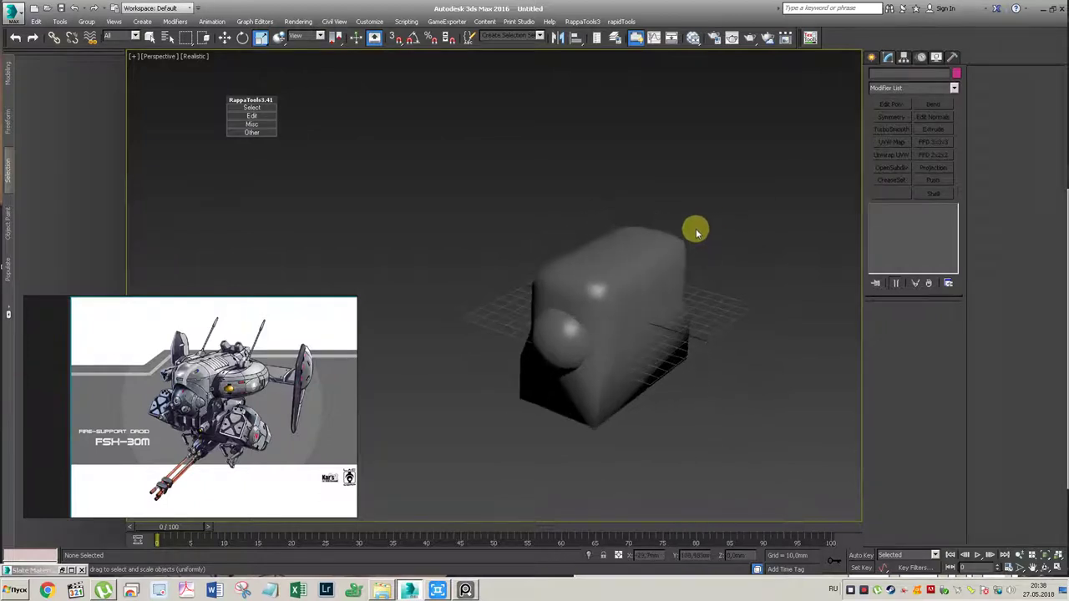
Step: Draw a cylinder with one height segment over the body top, then check the material editor
click(871, 57)
click(891, 152)
drag(636, 324, 680, 354)
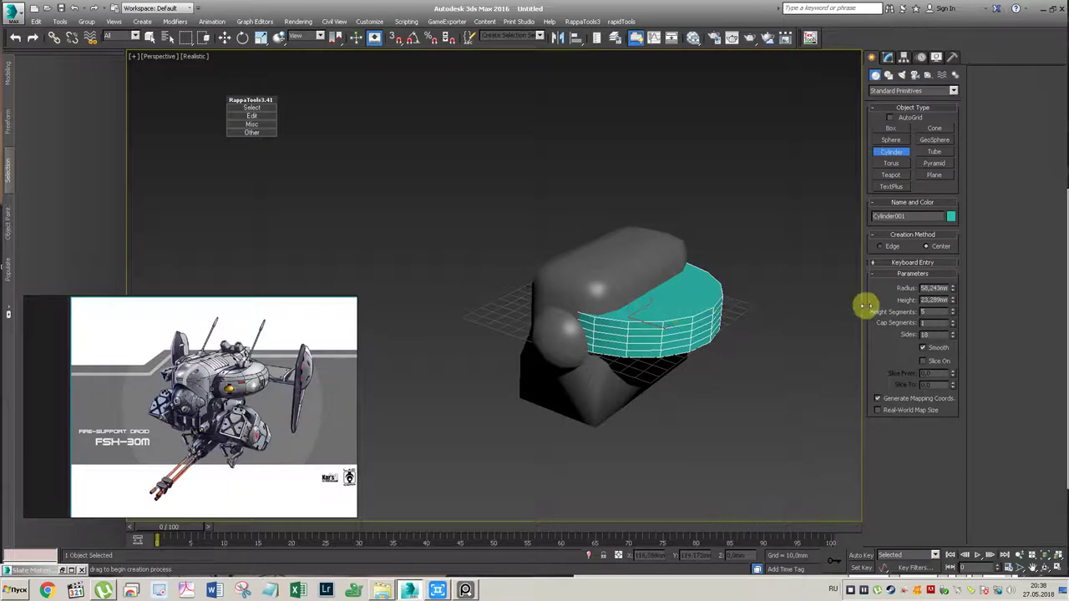
right_click(898, 326)
right_click(952, 314)
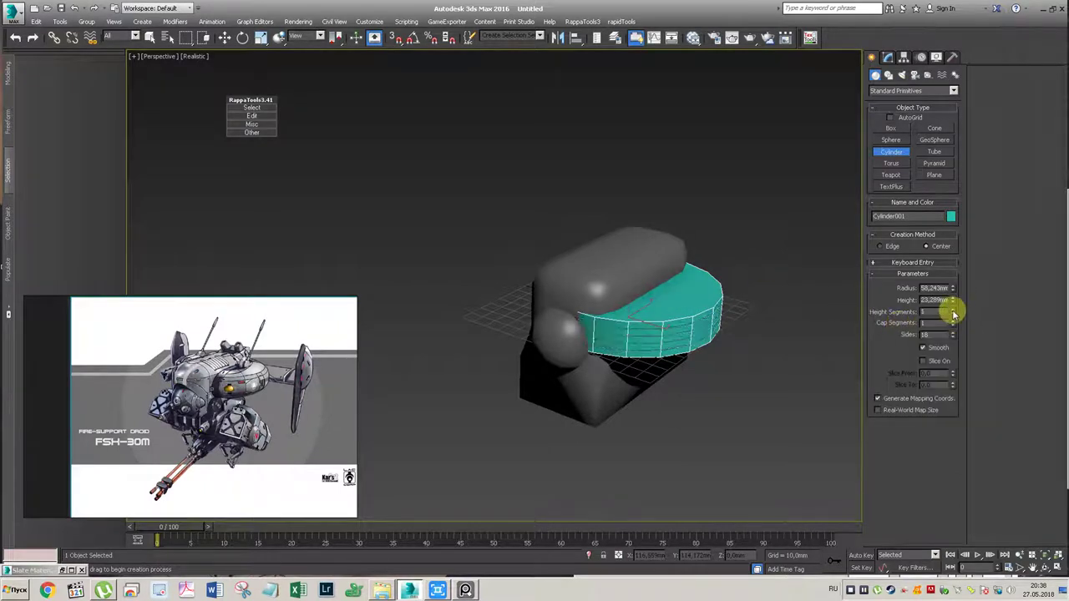
right_click(668, 343)
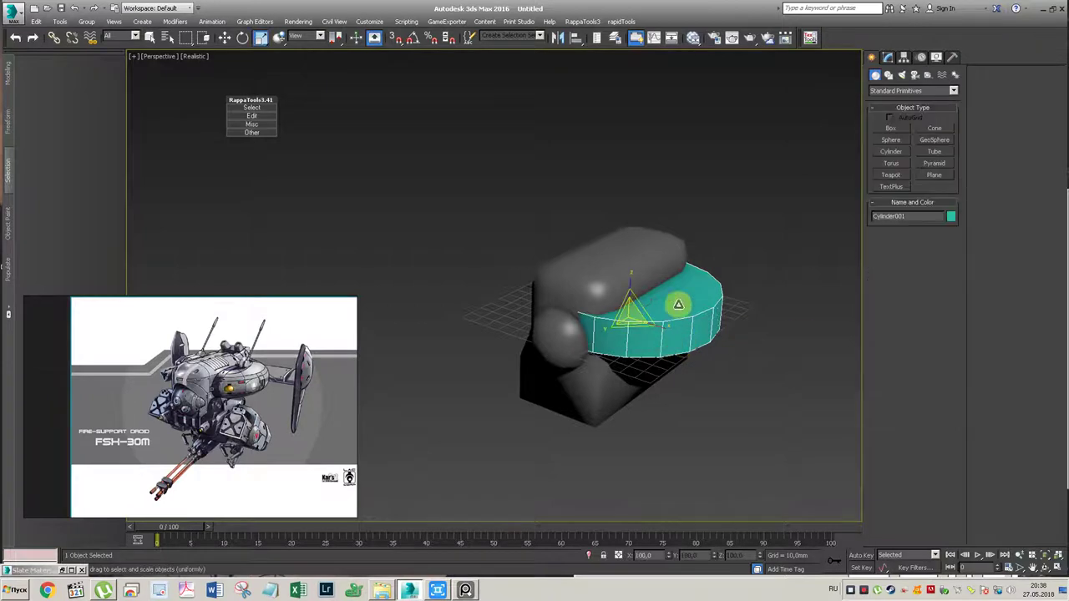
click(691, 38)
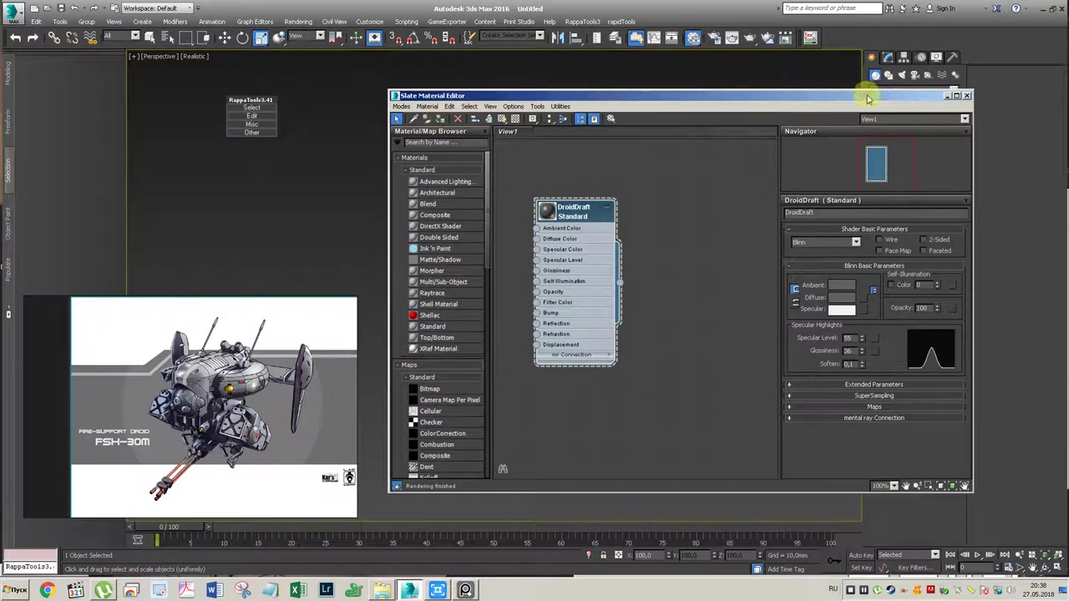
click(964, 96)
Step: Slide the cylinder along X over the droid body
key(w)
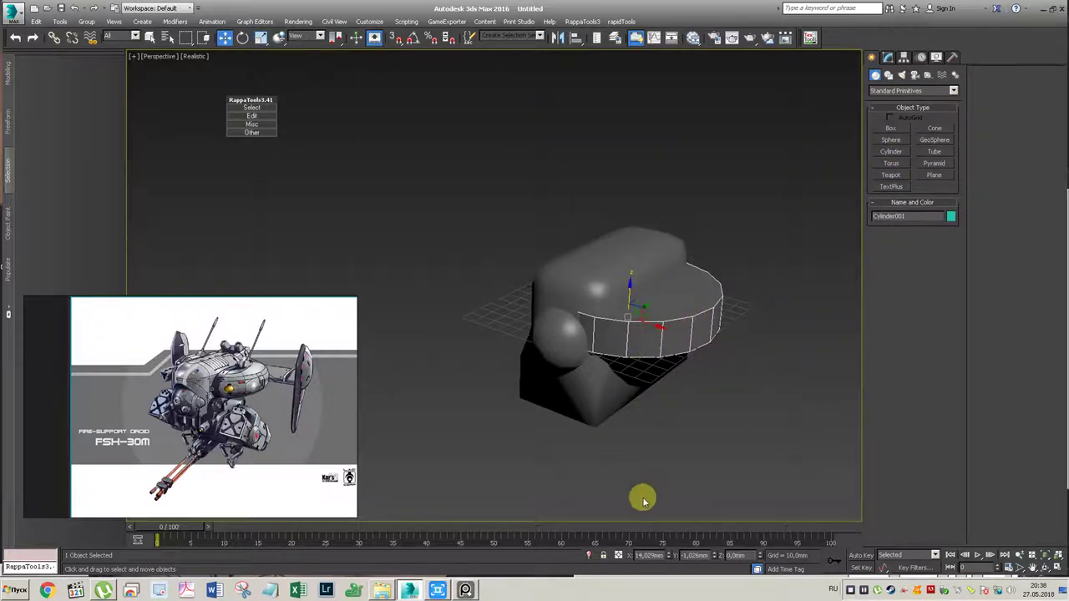
drag(668, 557, 700, 558)
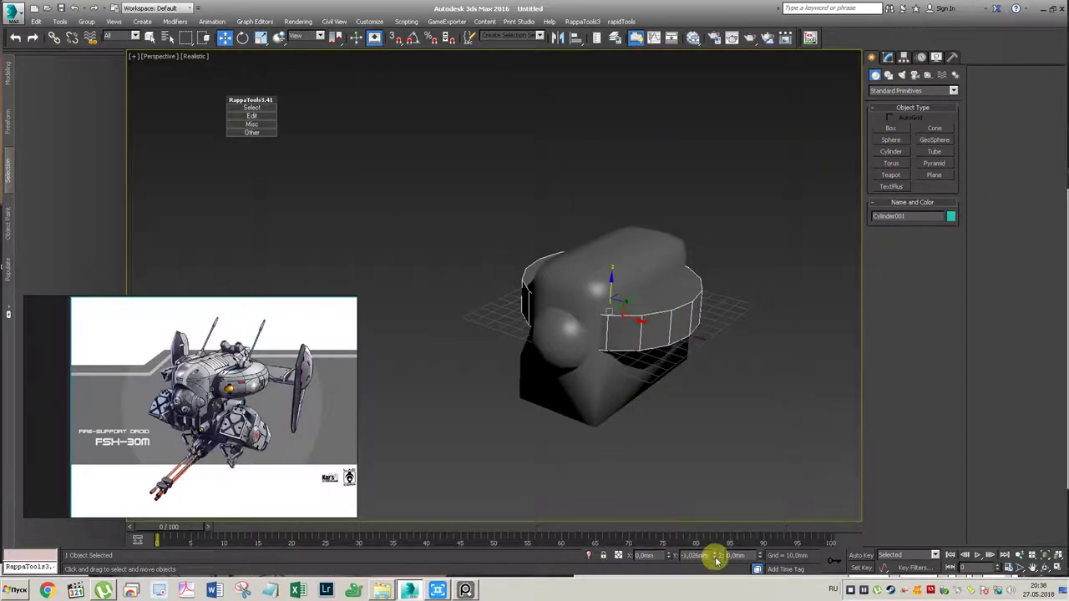
mouse_move(696, 306)
alt+middle_down()
mouse_move(737, 310)
mouse_move(687, 299)
mouse_move(687, 309)
alt+middle_up()
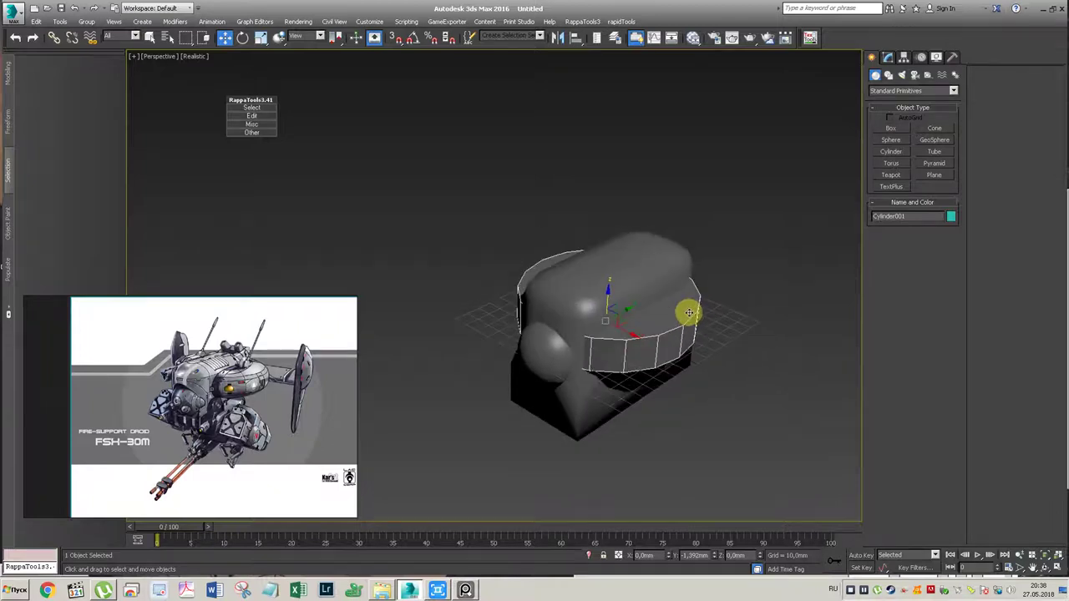
Step: Switch the viewport display from Realistic to Shaded
click(193, 56)
click(212, 76)
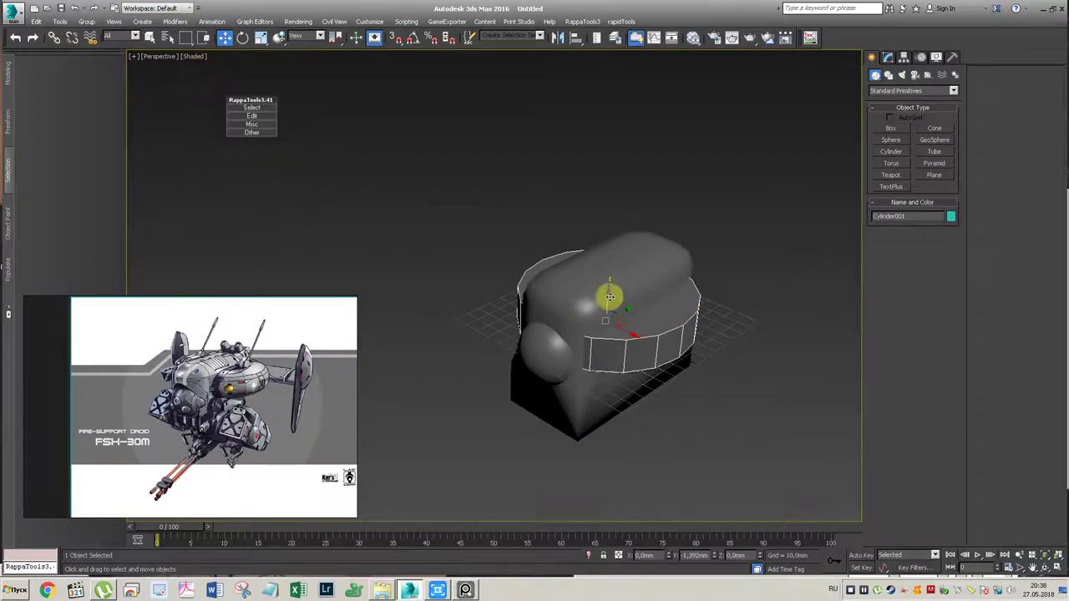
mouse_move(625, 276)
alt+middle_down()
mouse_move(639, 264)
mouse_move(623, 269)
mouse_move(620, 284)
alt+middle_up()
Step: Raise the cylinder ring around the body and slide it slightly right
drag(610, 284, 613, 277)
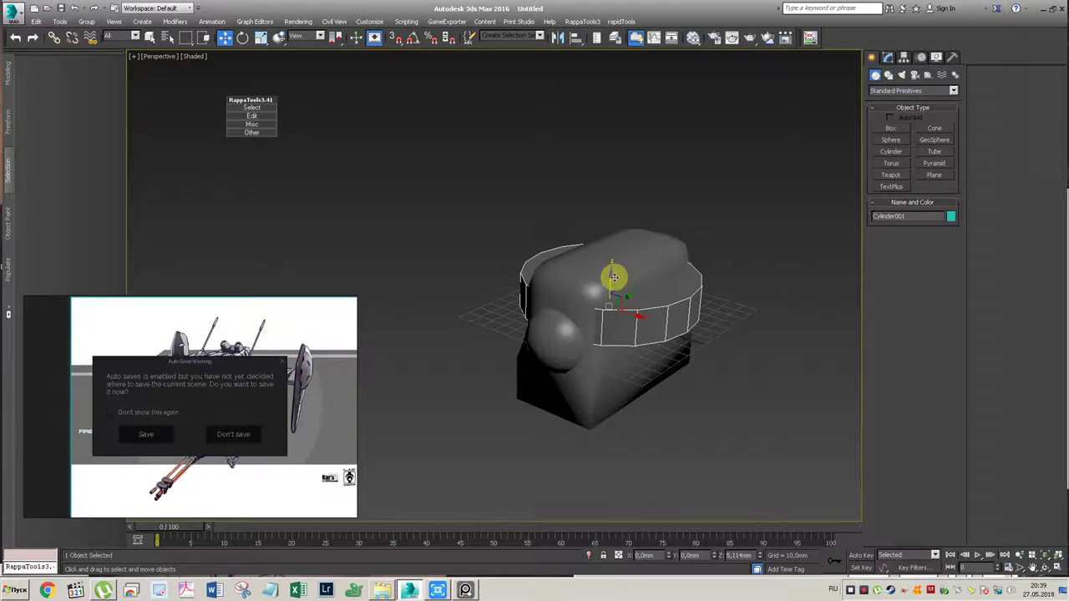
click(224, 433)
click(629, 294)
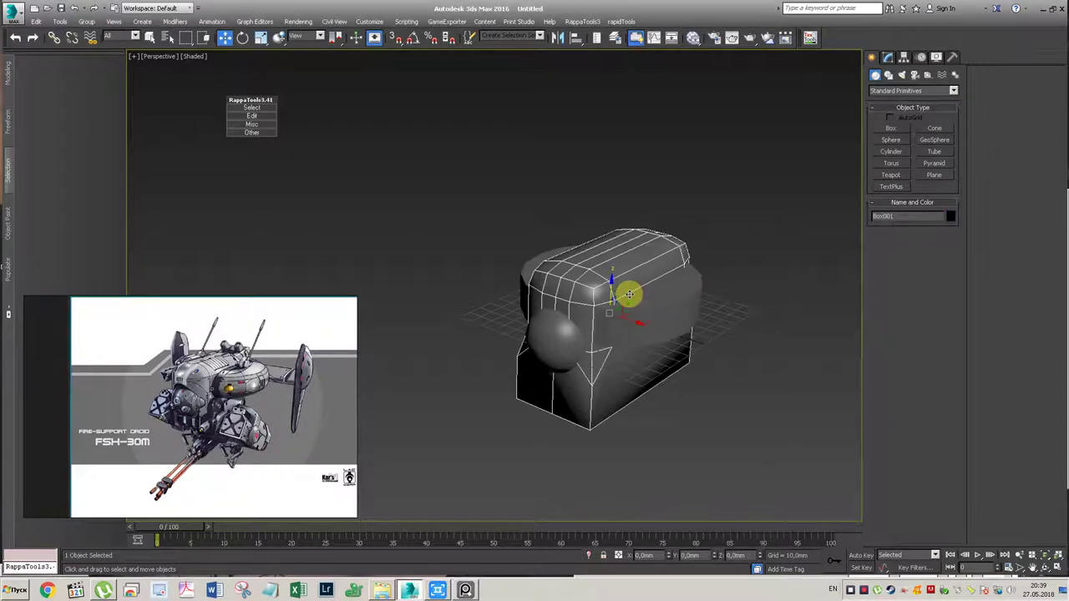
click(634, 300)
drag(628, 298, 641, 296)
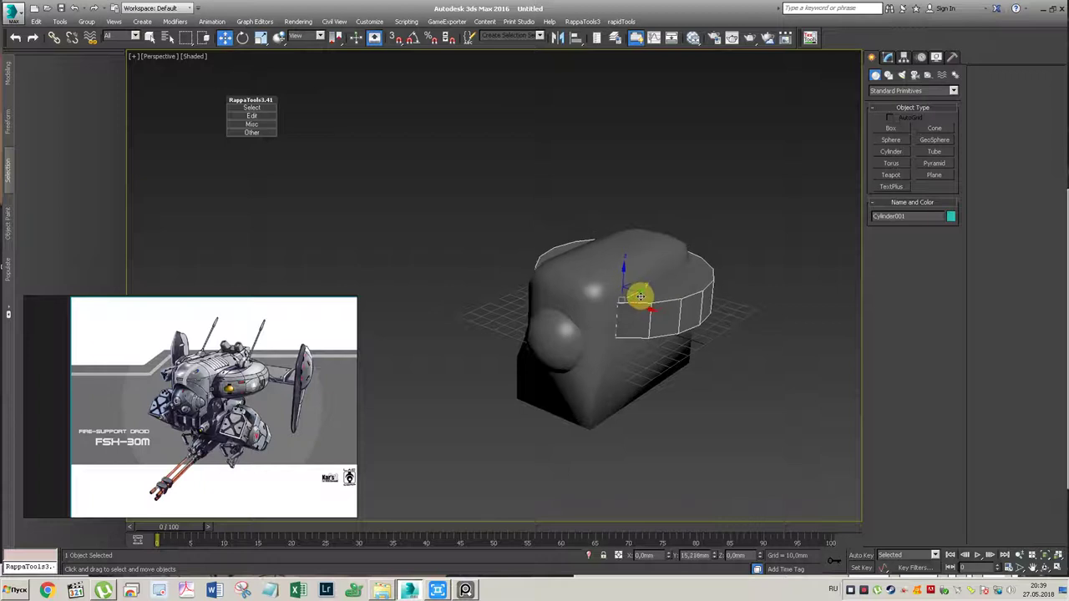
mouse_move(609, 317)
alt+middle_down()
mouse_move(620, 323)
mouse_move(566, 345)
alt+middle_up()
click(565, 346)
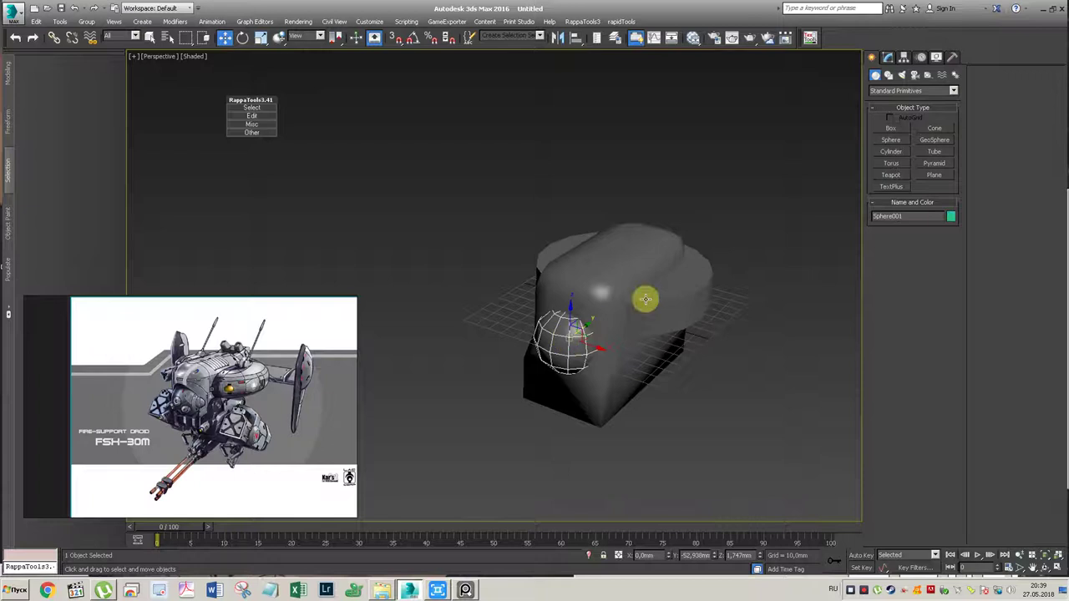
Step: Enlarge the front sphere's radius to about 25.7 mm and nudge it into place
click(890, 60)
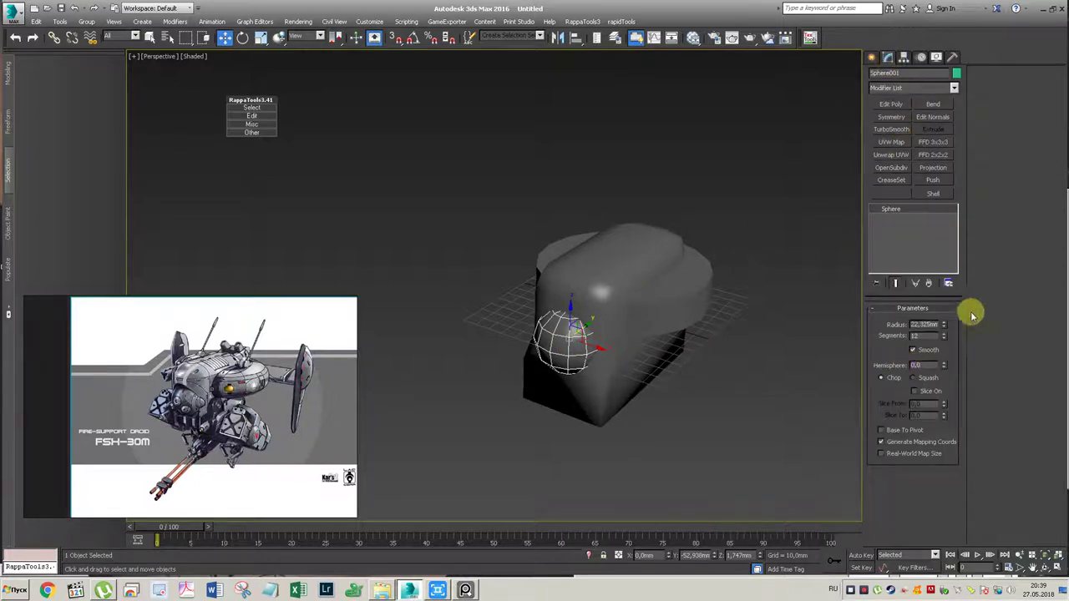
drag(944, 328, 944, 314)
drag(568, 310, 574, 318)
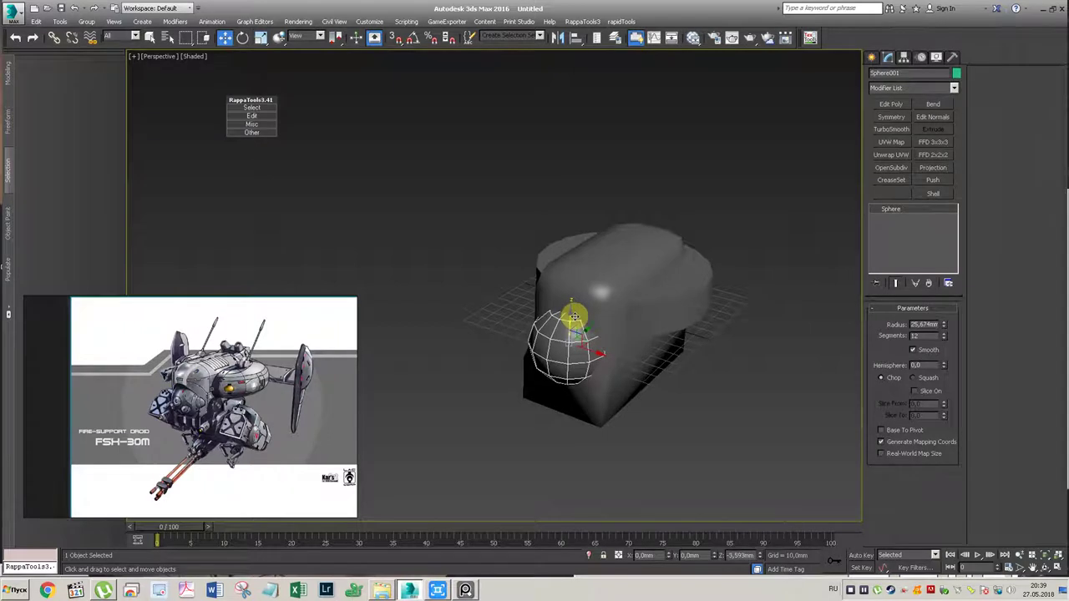
Step: Set the top cylinder's height to about 25.8 mm and raise it slightly
click(677, 309)
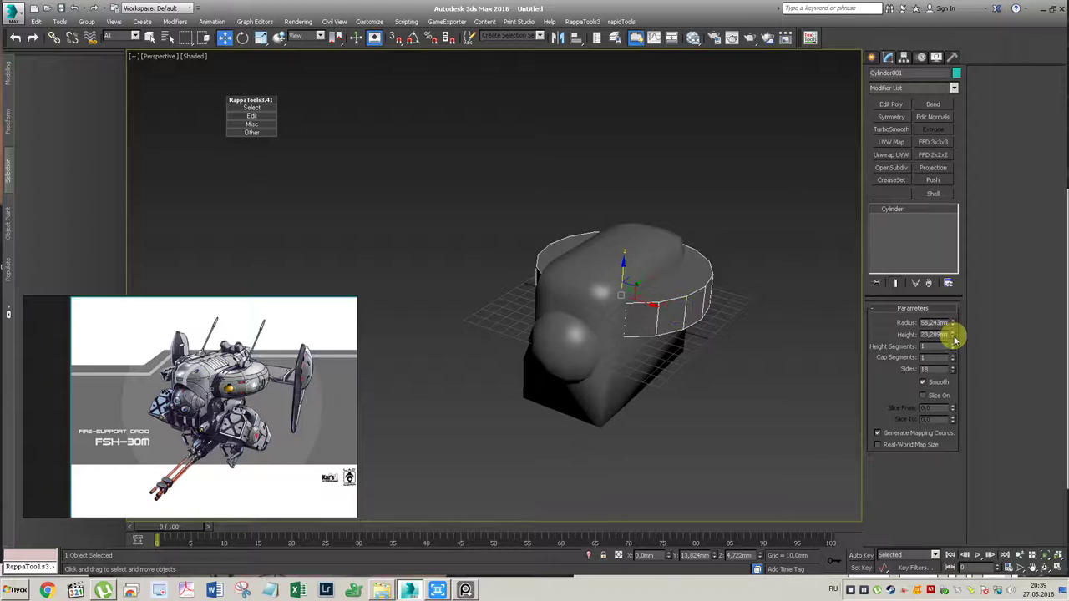
drag(952, 337, 951, 321)
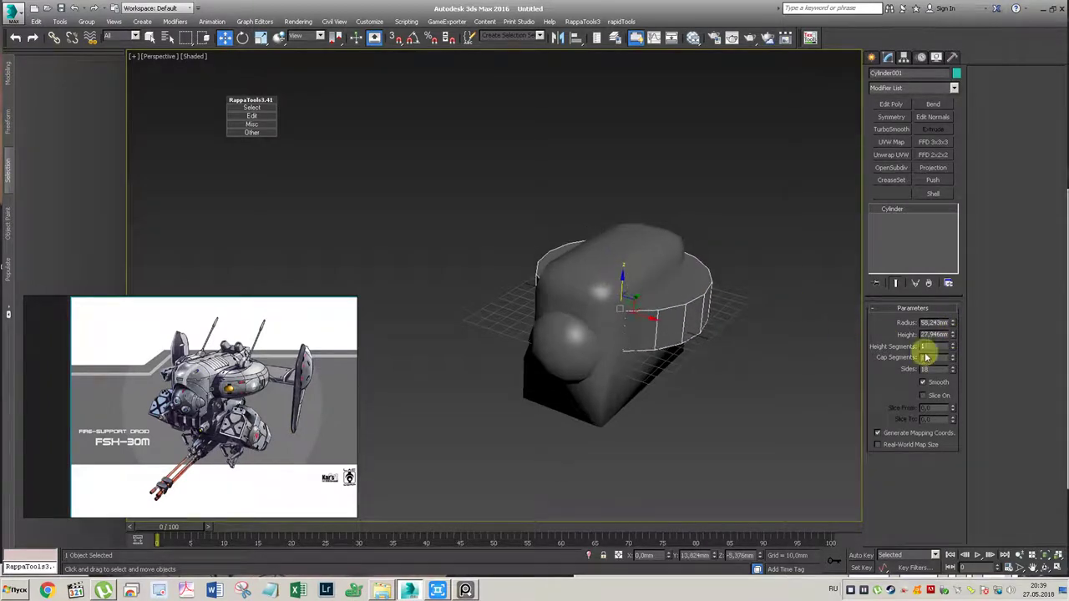
drag(952, 336, 950, 318)
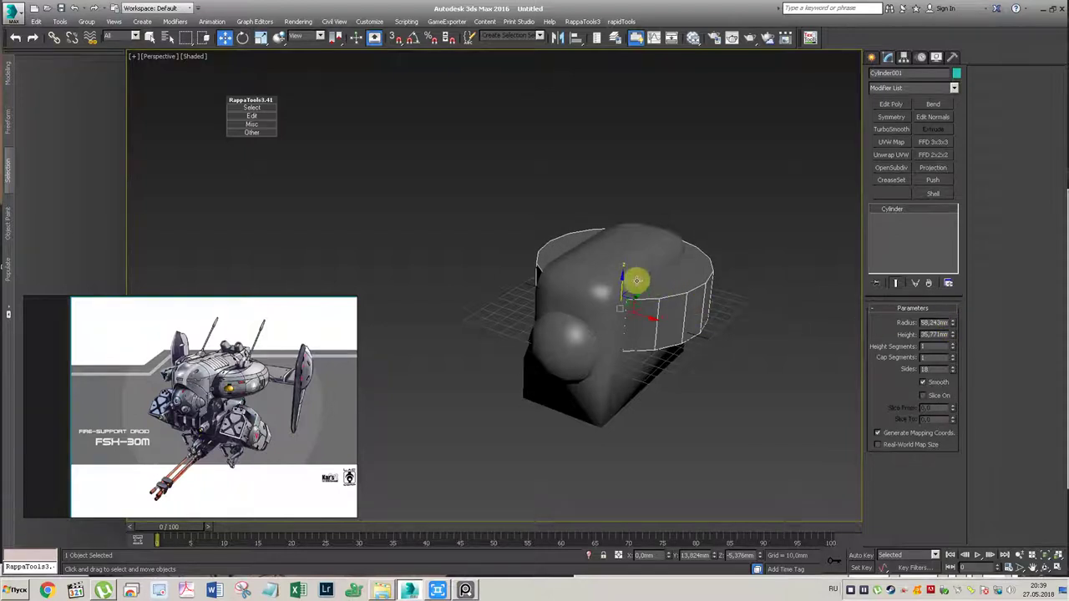
drag(623, 278, 623, 275)
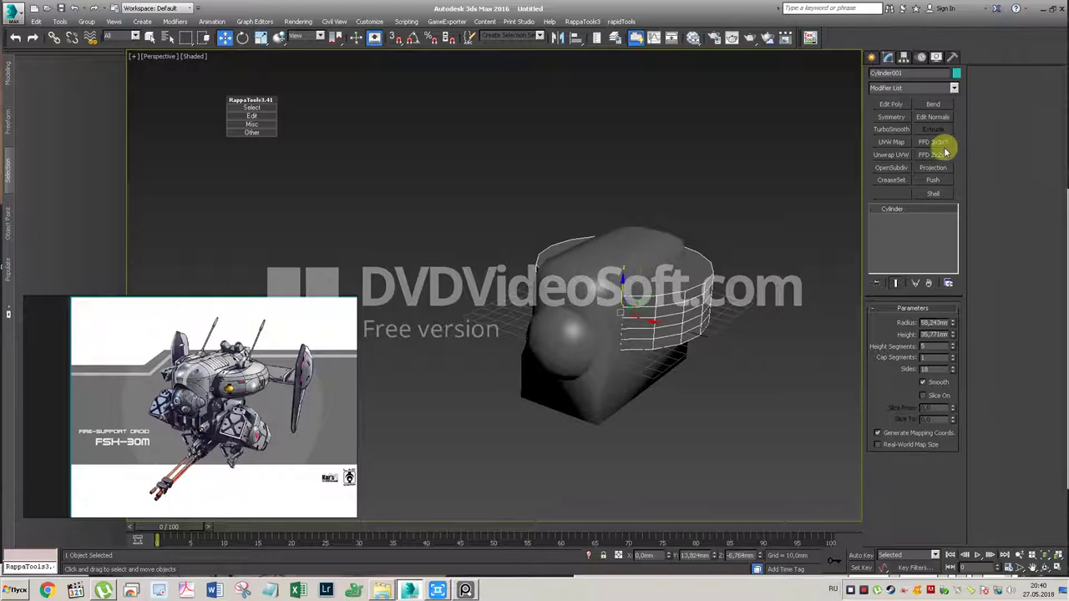
Step: Add an FFD 4x4x4 to the cylinder and scale its top and lower control points to 83%
click(953, 88)
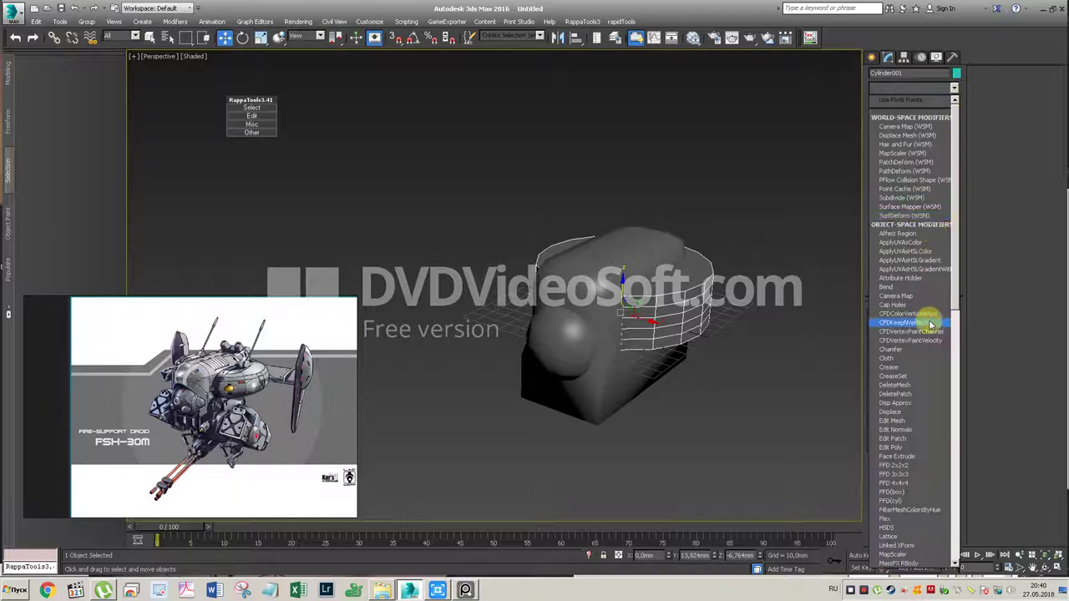
click(907, 482)
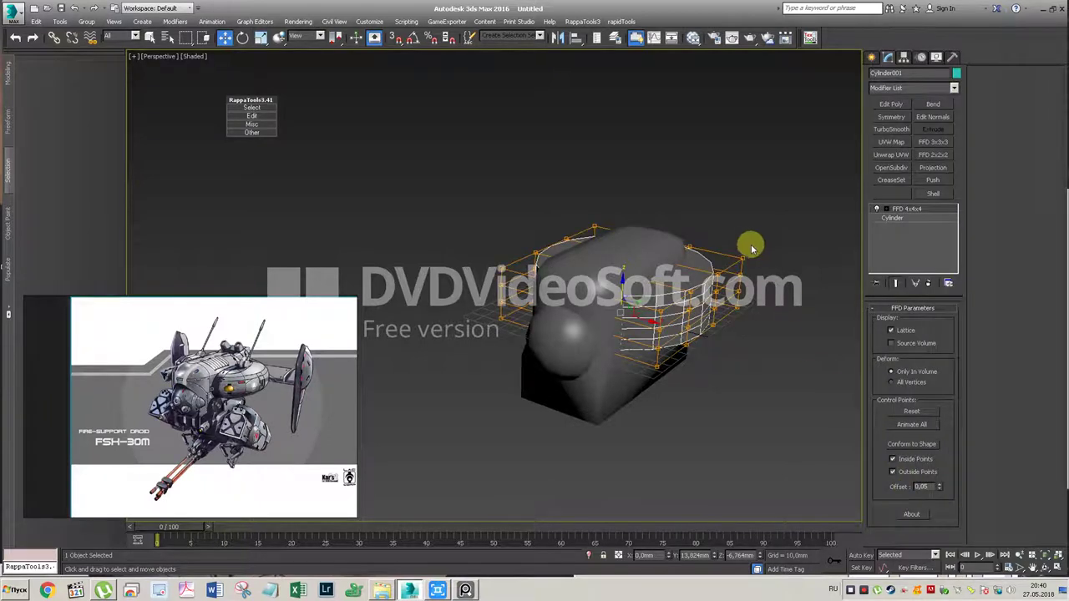
alt+middle_drag(674, 239, 706, 218)
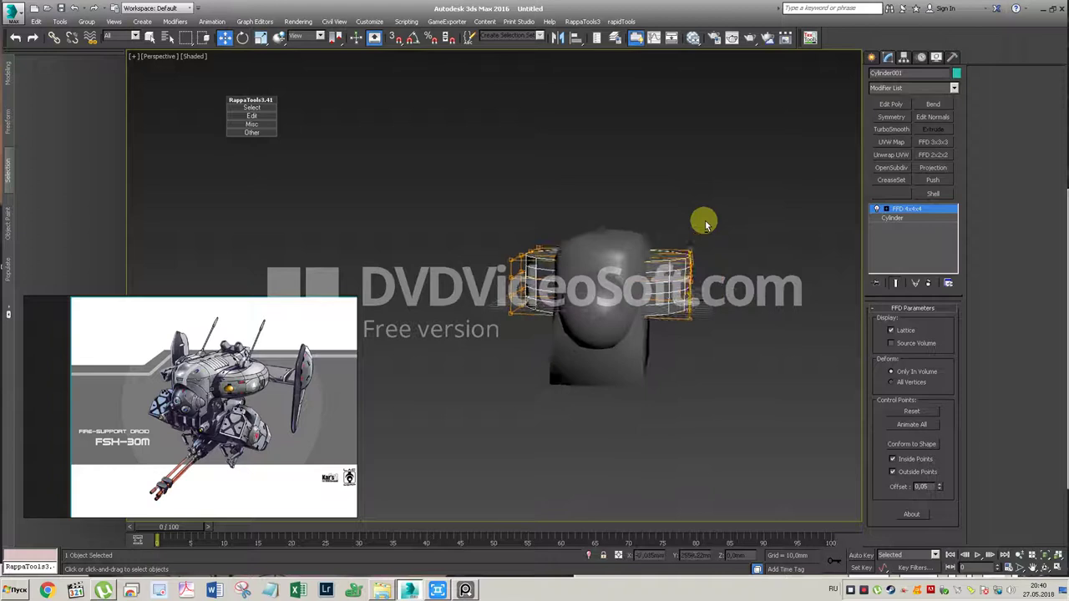
drag(737, 213, 514, 252)
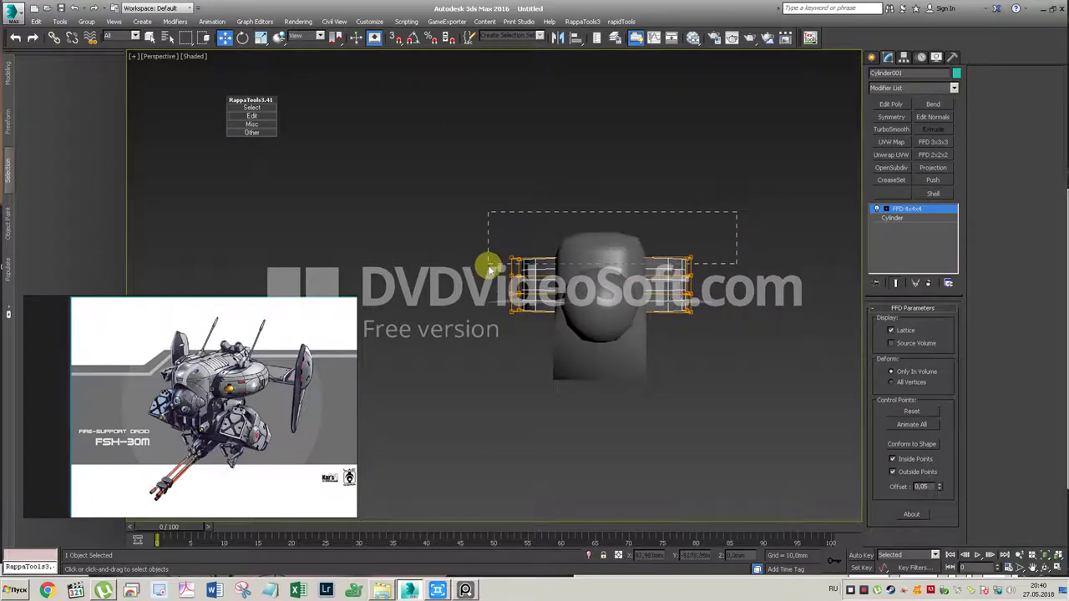
drag(735, 353, 491, 304)
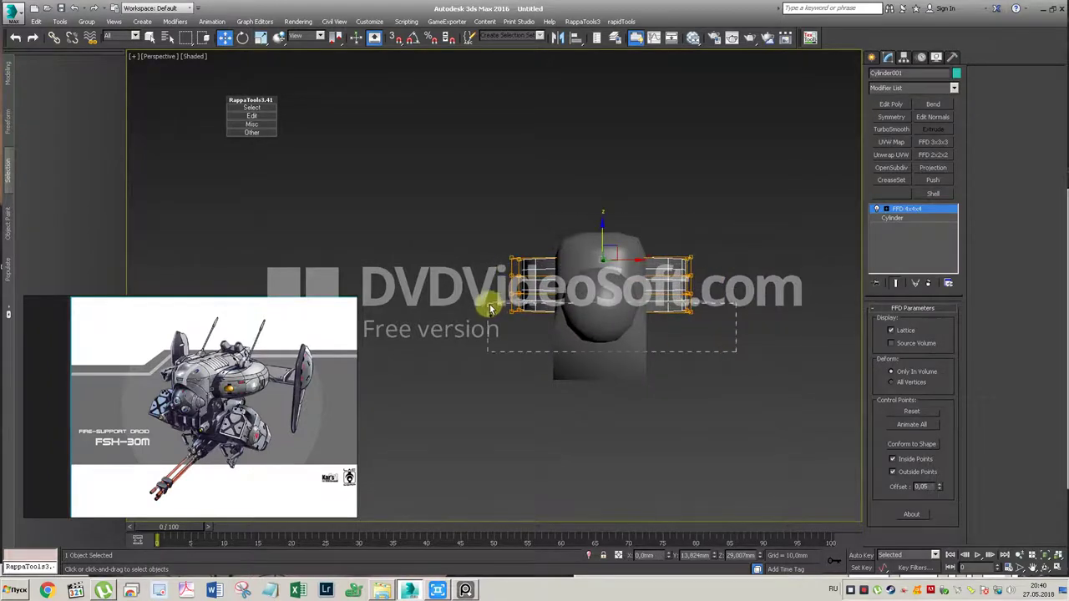
mouse_move(610, 286)
alt+middle_down()
mouse_move(477, 310)
mouse_move(573, 322)
mouse_move(627, 368)
mouse_move(628, 342)
mouse_move(665, 316)
alt+middle_up()
key(r)
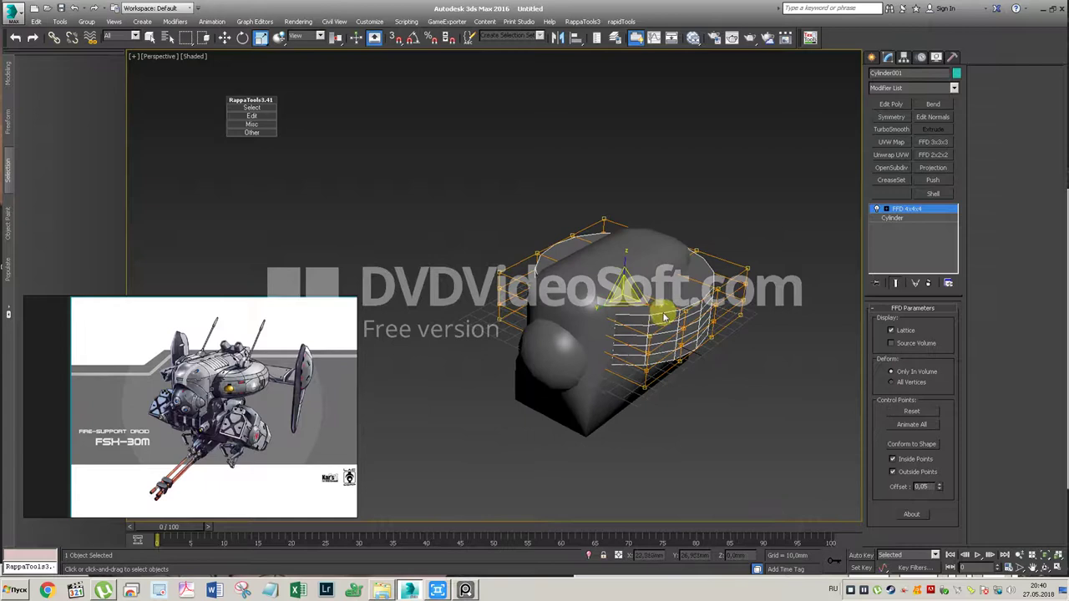
drag(632, 307, 628, 295)
Step: Scale up the cap's front control points to flare it, then add an Edit Poly on top
alt+middle_drag(628, 294, 624, 271)
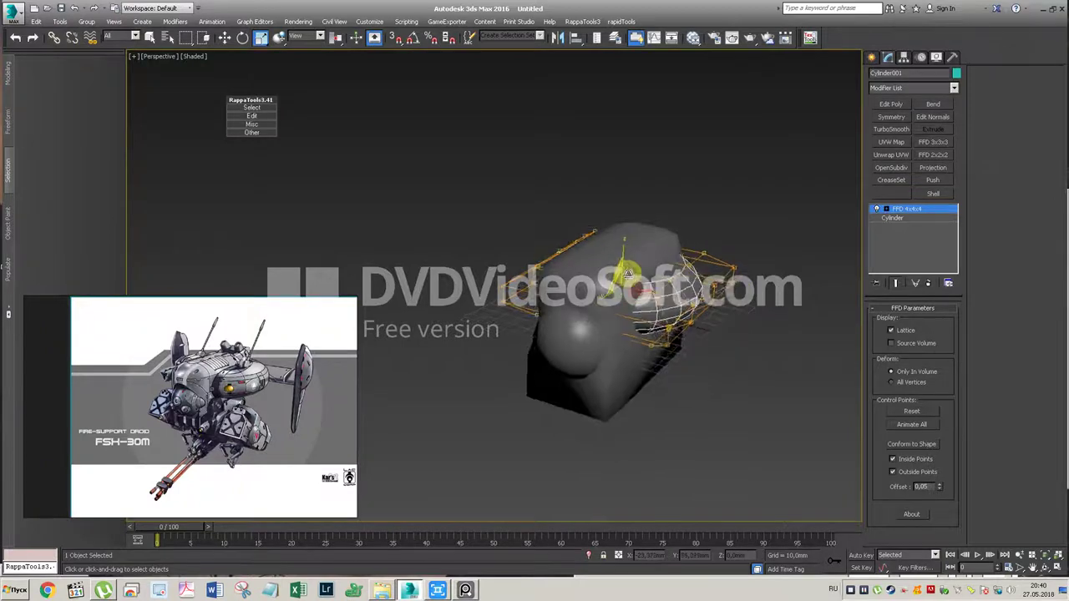
scroll(618, 272, up, 5)
scroll(618, 271, down, 5)
alt+middle_drag(619, 271, 637, 287)
scroll(638, 284, down, 2)
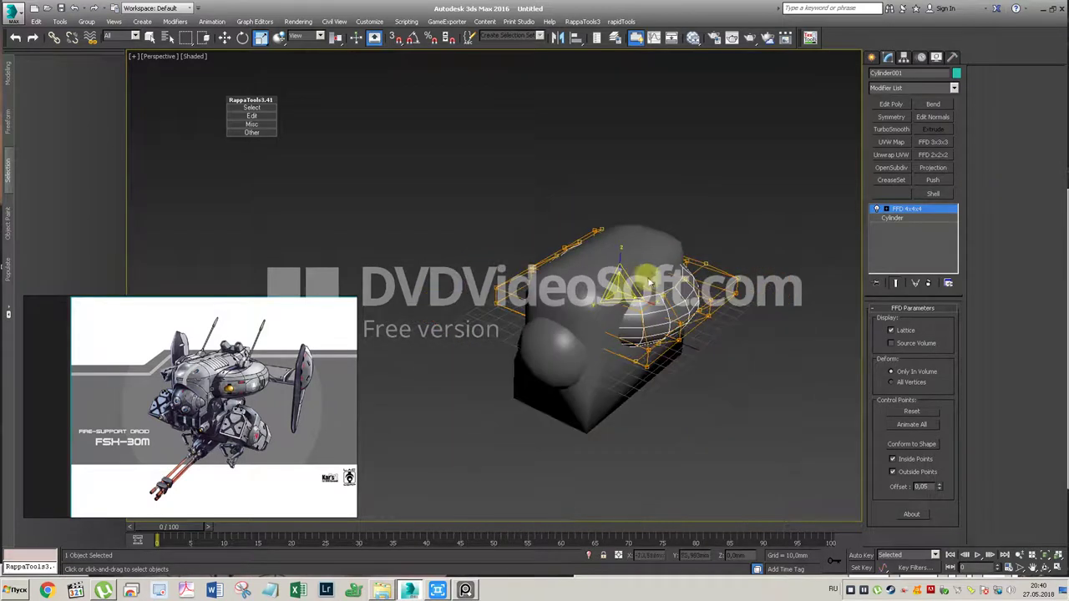
scroll(645, 279, up, 3)
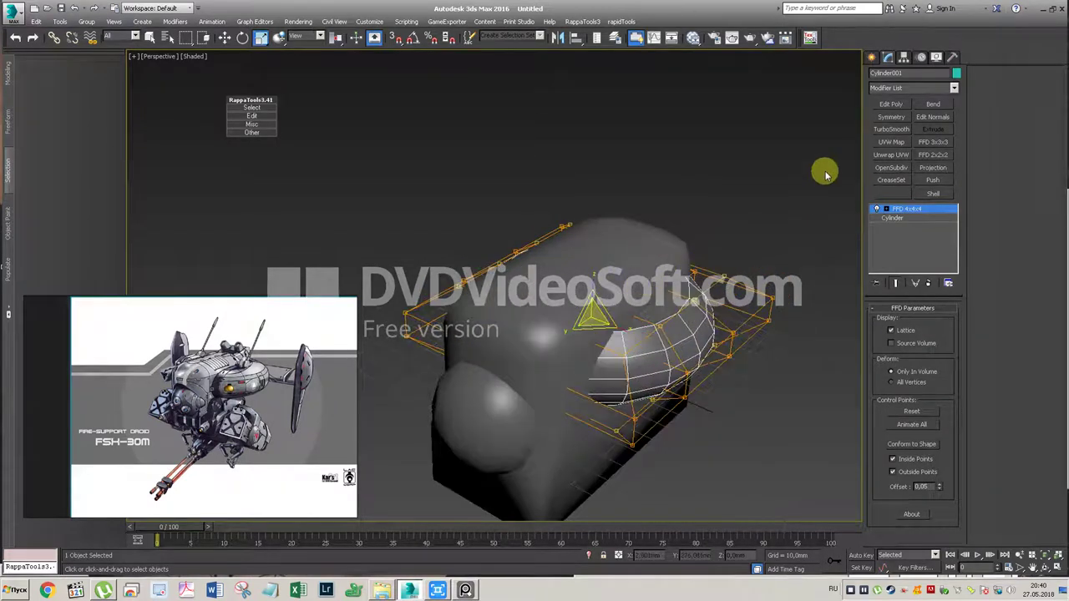
drag(826, 149, 370, 523)
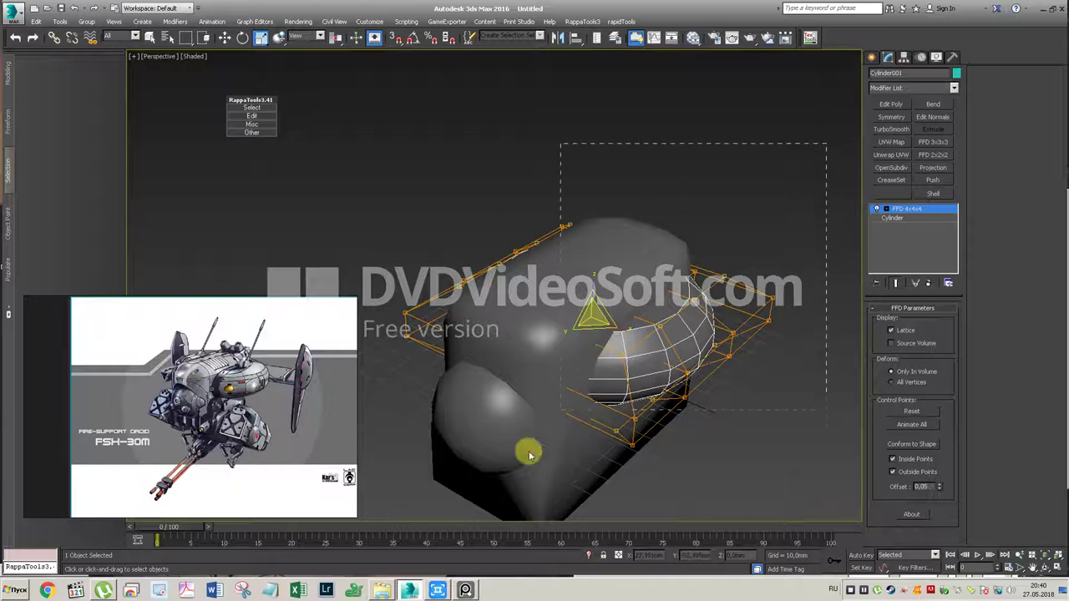
scroll(540, 298, down, 2)
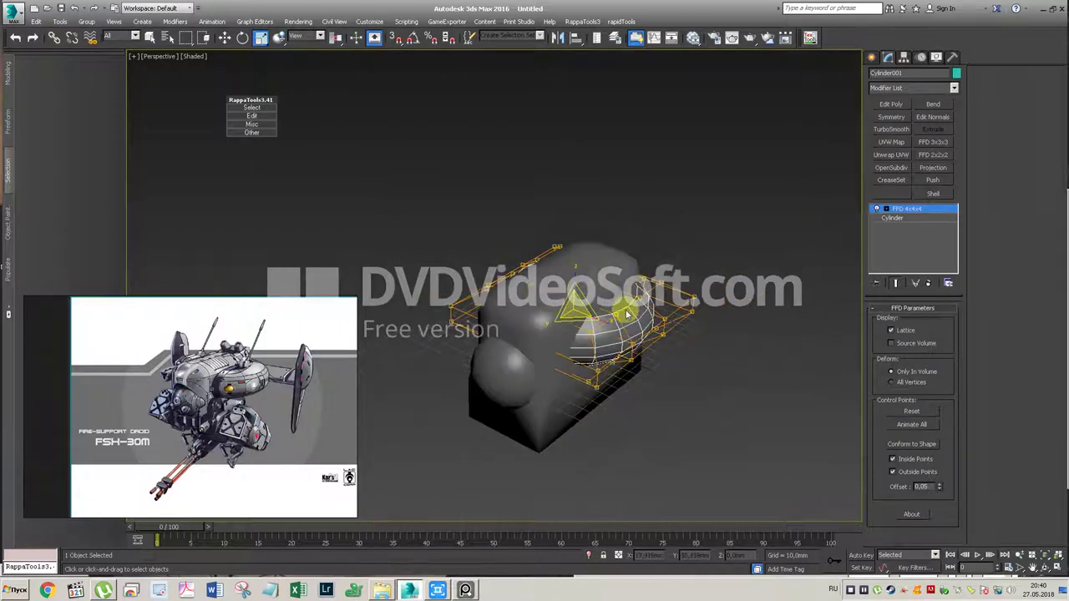
drag(577, 311, 587, 301)
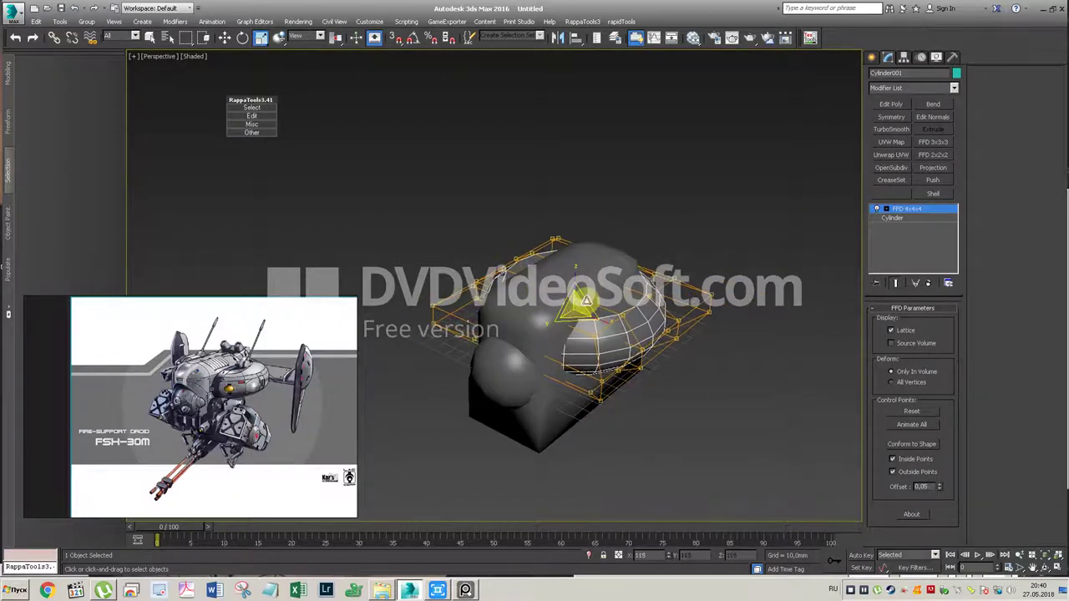
drag(587, 301, 584, 303)
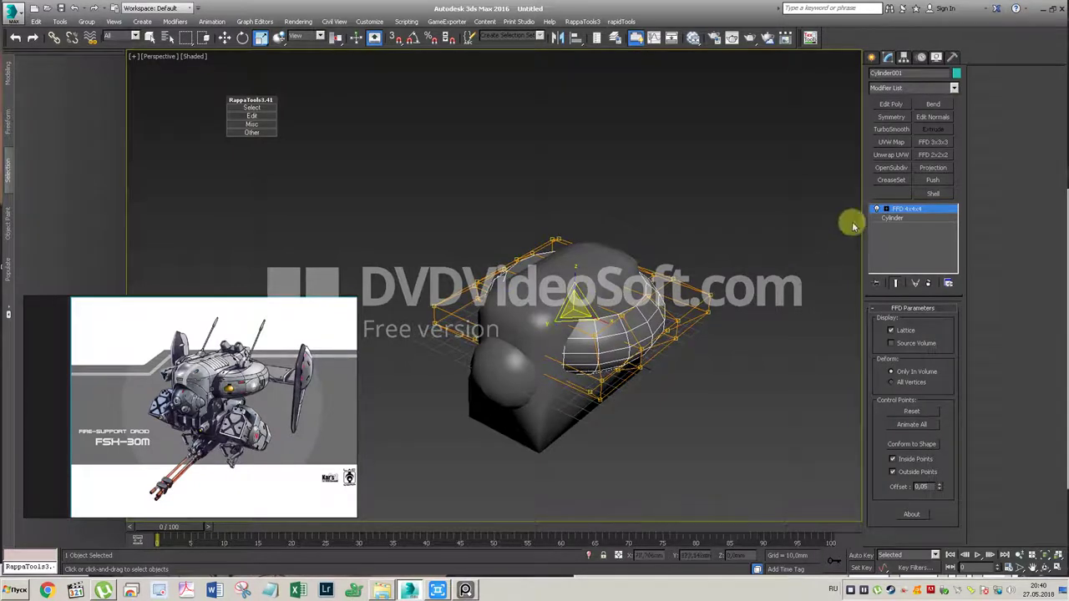
click(922, 208)
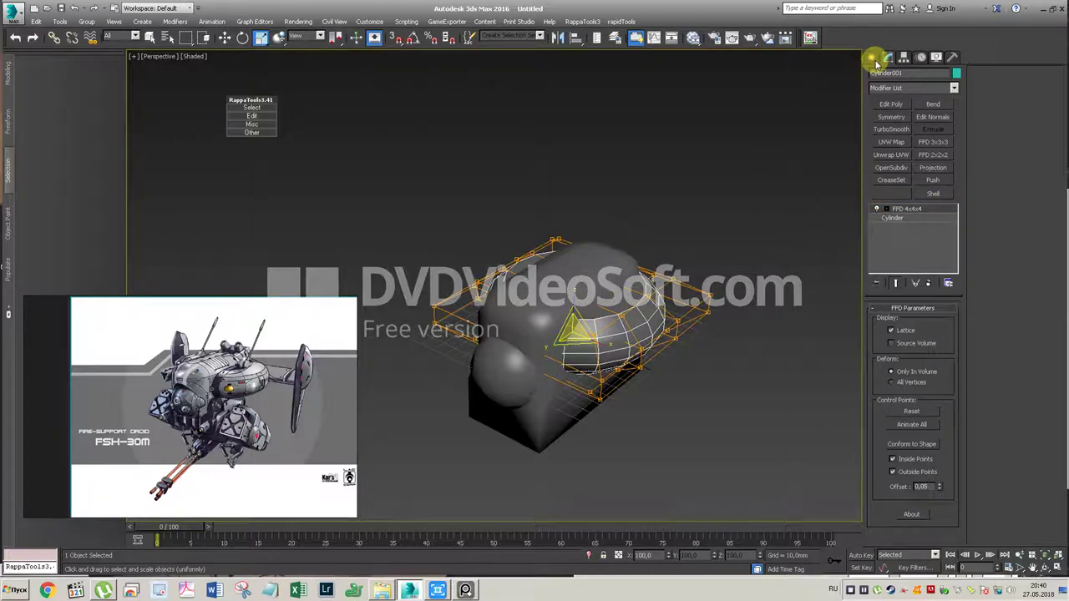
click(891, 103)
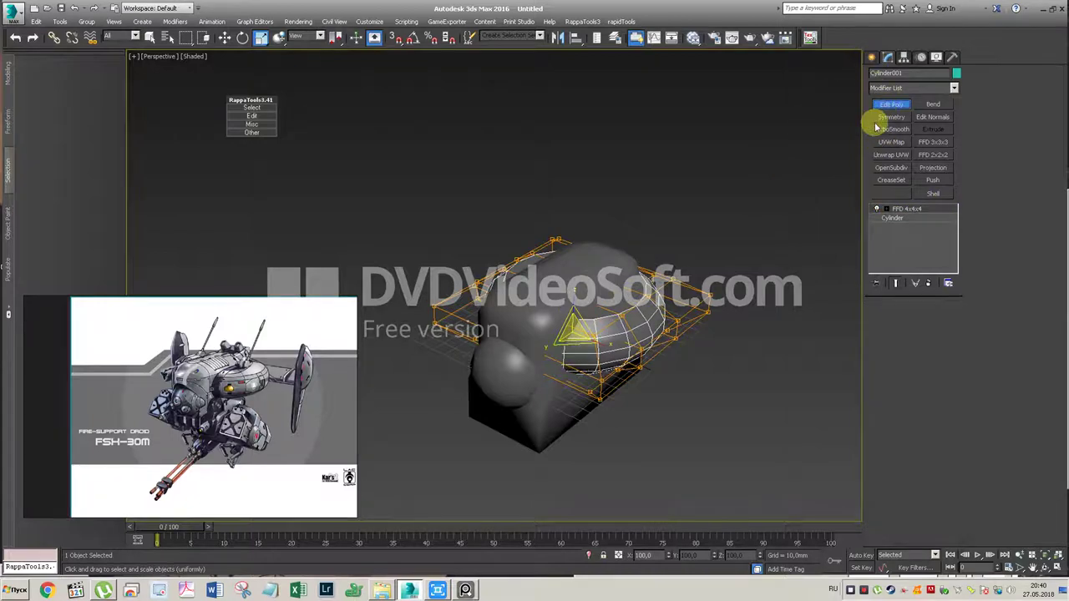
Step: Try moving the cap and undo it so it stays in place
click(872, 56)
key(w)
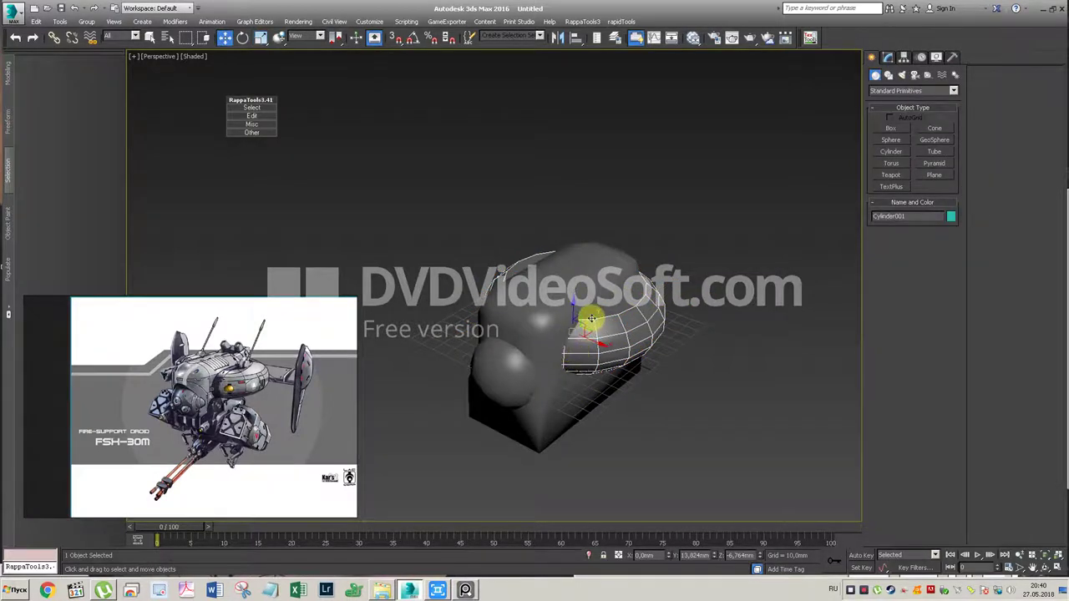
drag(591, 319, 592, 317)
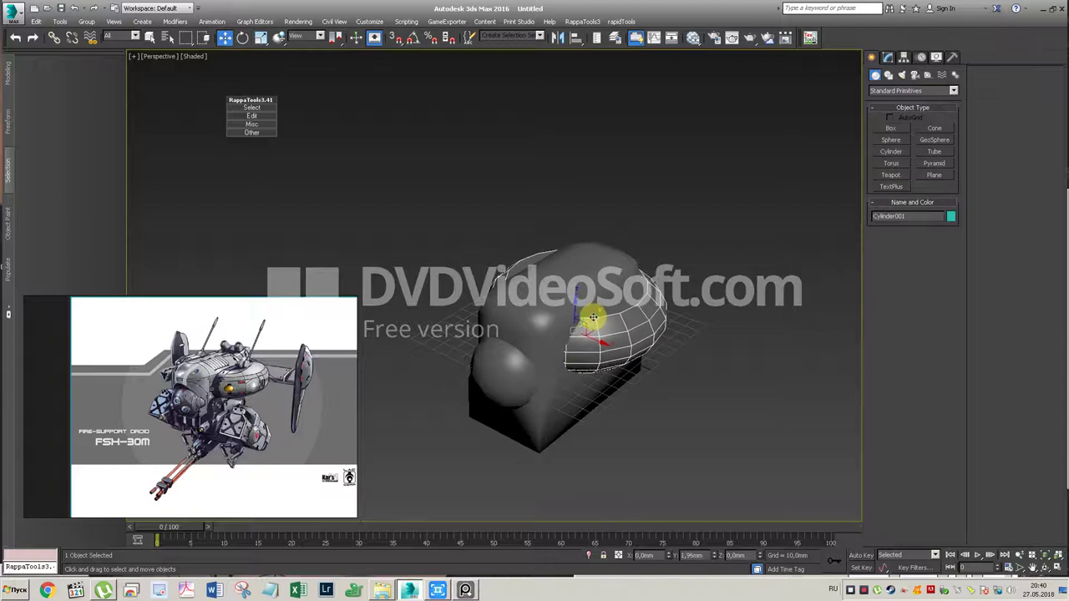
key(ctrl+z)
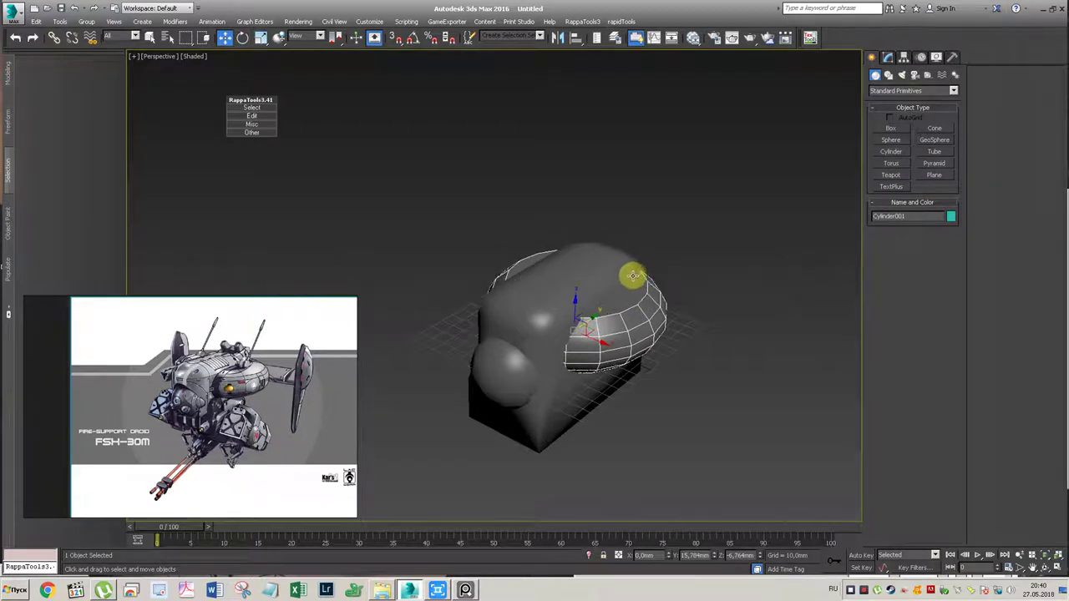
mouse_move(623, 275)
alt+middle_down()
mouse_move(566, 275)
mouse_move(623, 256)
mouse_move(637, 277)
mouse_move(612, 270)
mouse_move(626, 271)
alt+middle_up()
click(699, 227)
mouse_move(698, 227)
alt+middle_down()
mouse_move(677, 241)
mouse_move(678, 354)
alt+middle_up()
Step: Check the cap's Edit Poly at polygon level, then deselect it
click(626, 303)
click(887, 56)
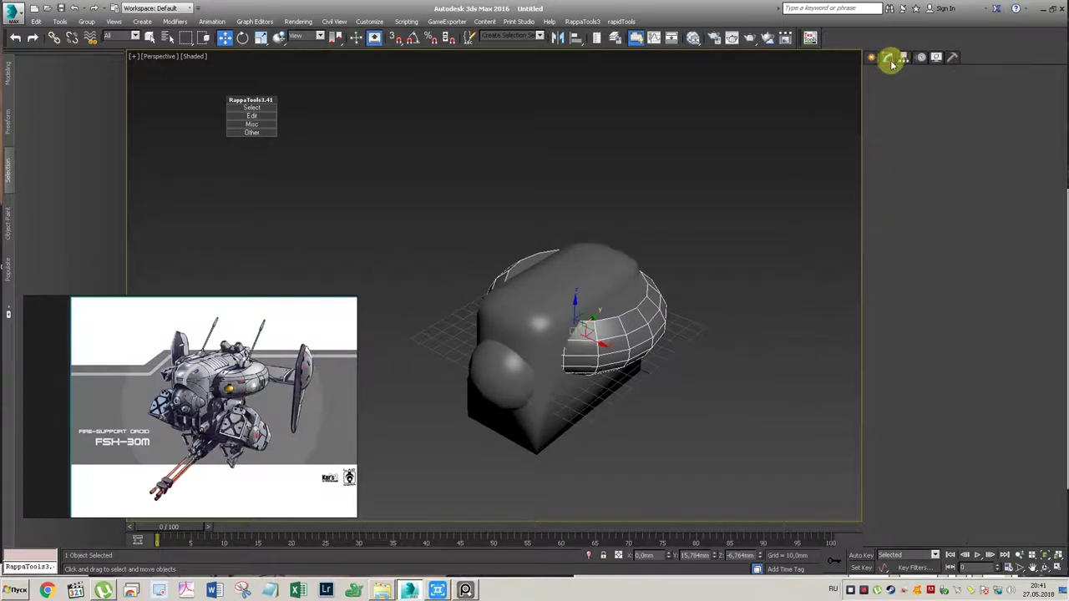
key(4)
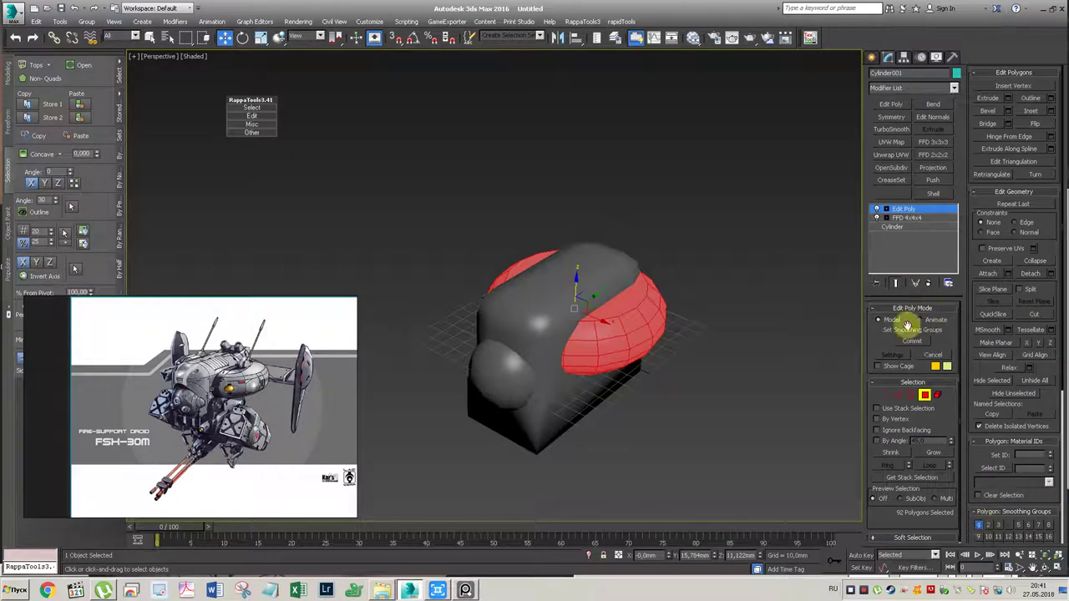
click(914, 209)
click(710, 225)
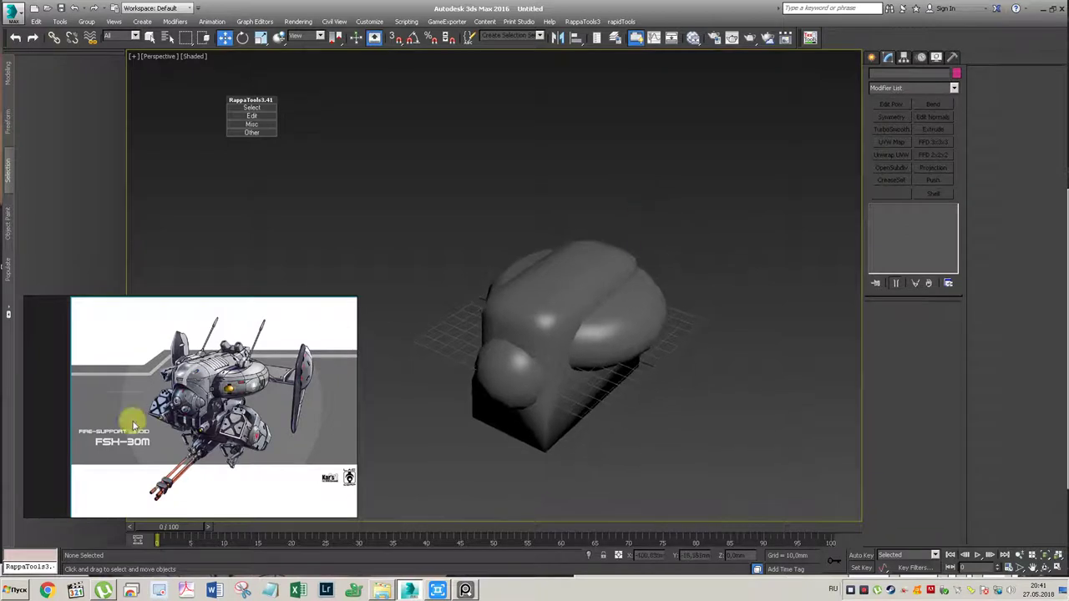
Step: Draw a thin flat plank box across the top of the model
scroll(217, 401, up, 2)
scroll(220, 394, up, 1)
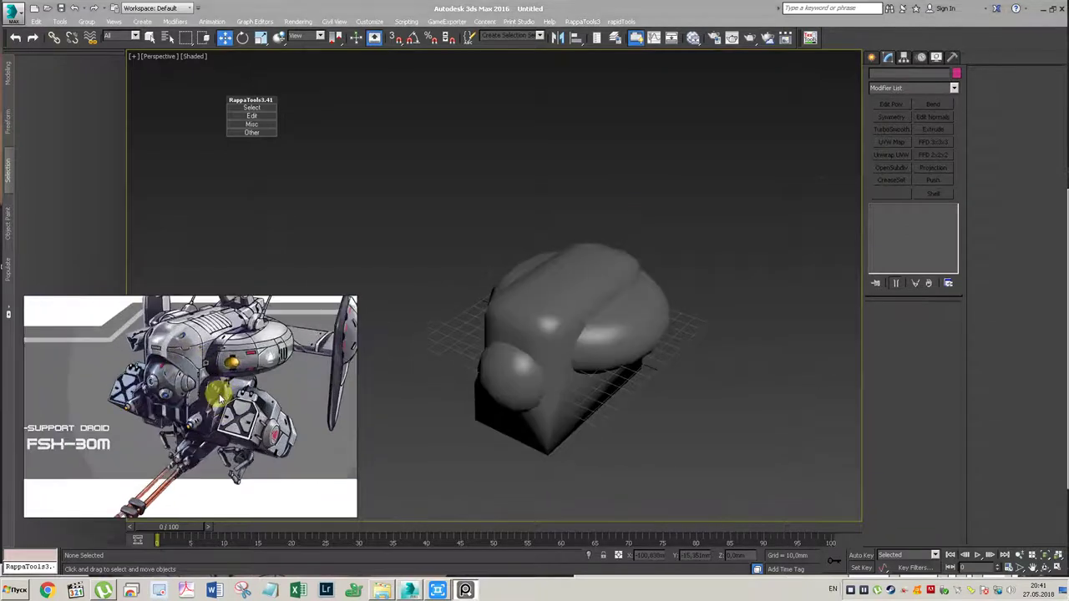
scroll(225, 389, up, 2)
scroll(233, 389, down, 2)
scroll(276, 384, up, 1)
drag(292, 380, 258, 399)
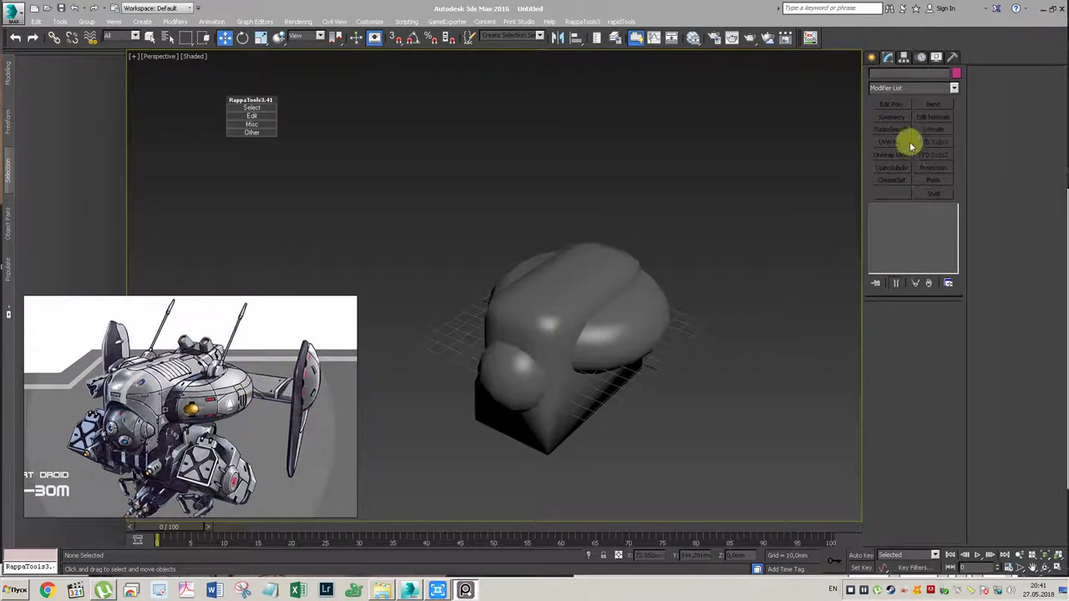
click(873, 57)
click(893, 129)
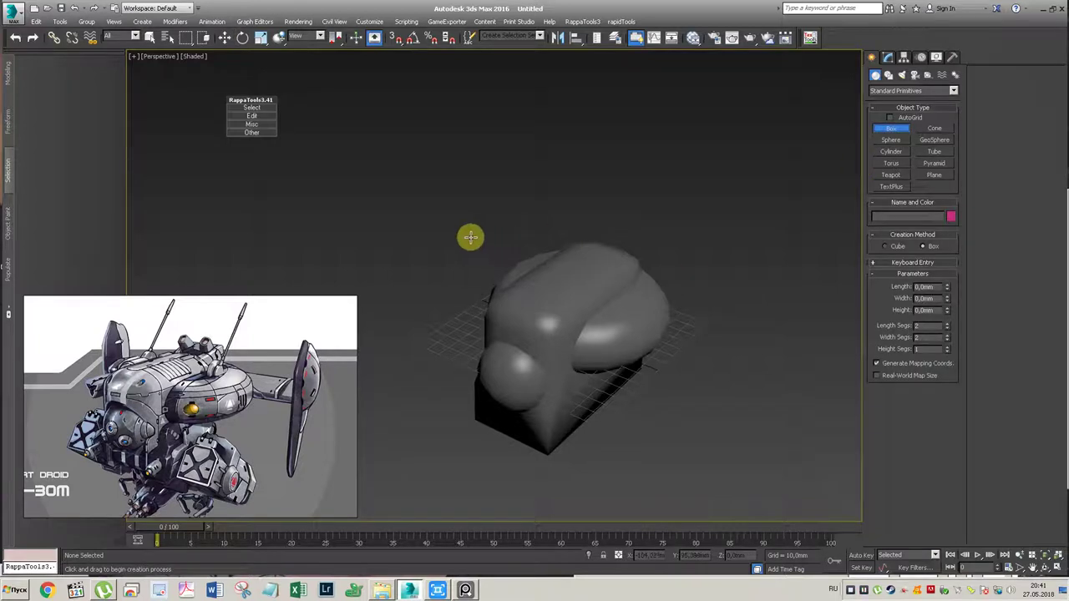
drag(471, 237, 824, 303)
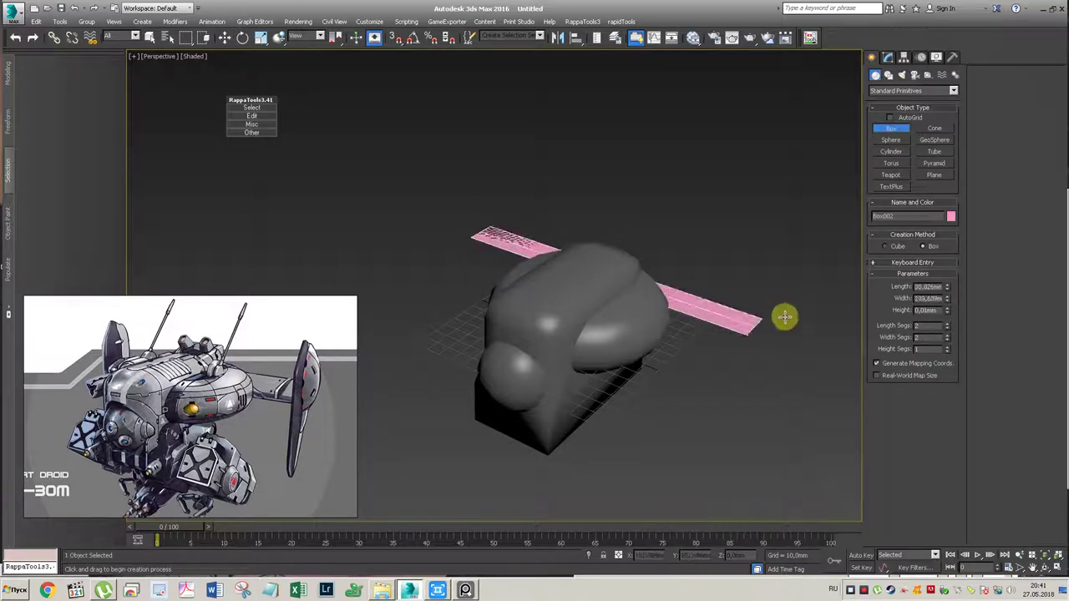
click(824, 295)
key(w)
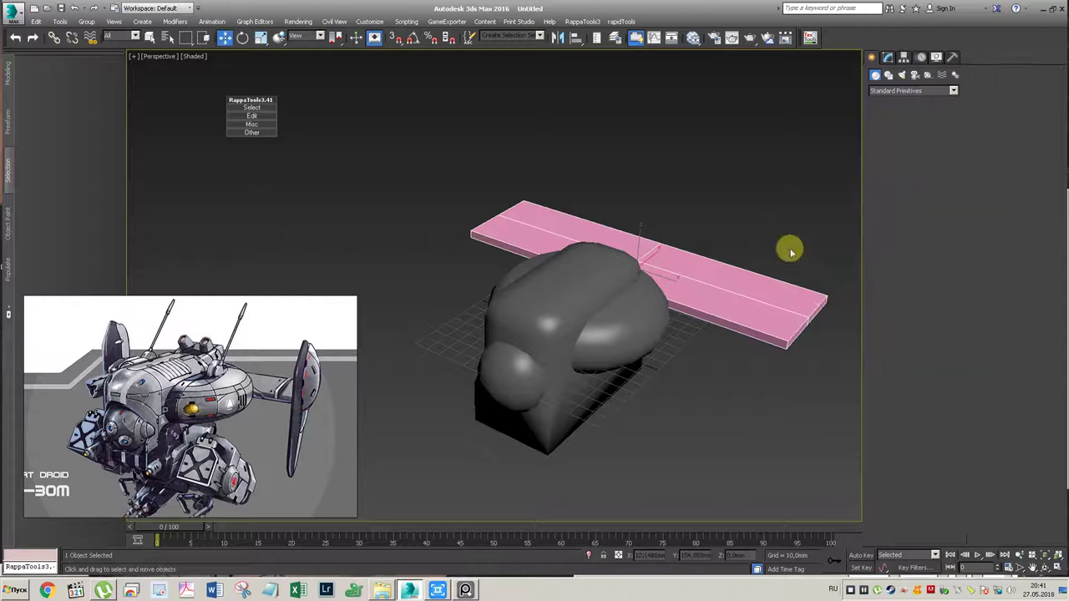
Step: Give the plank the grey DroidDraft material from the Slate Material Editor
scroll(706, 280, down, 3)
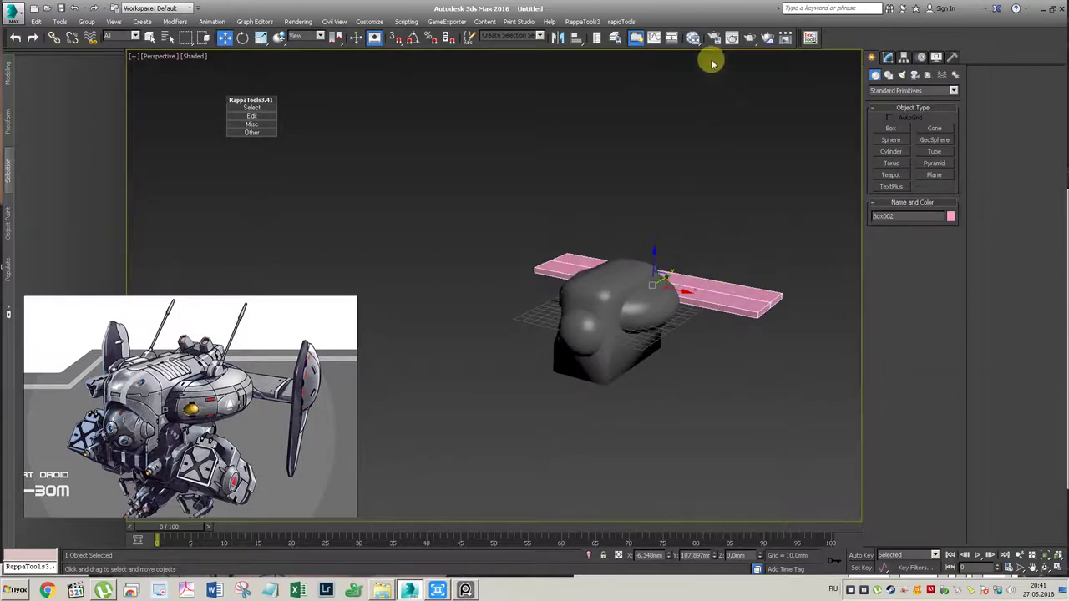
click(692, 37)
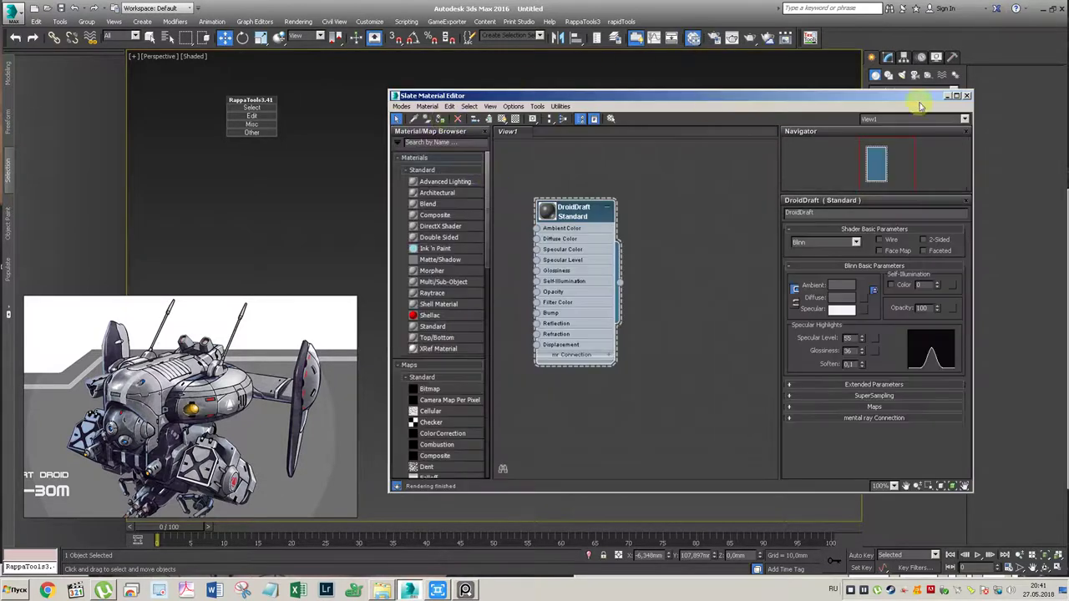
click(606, 212)
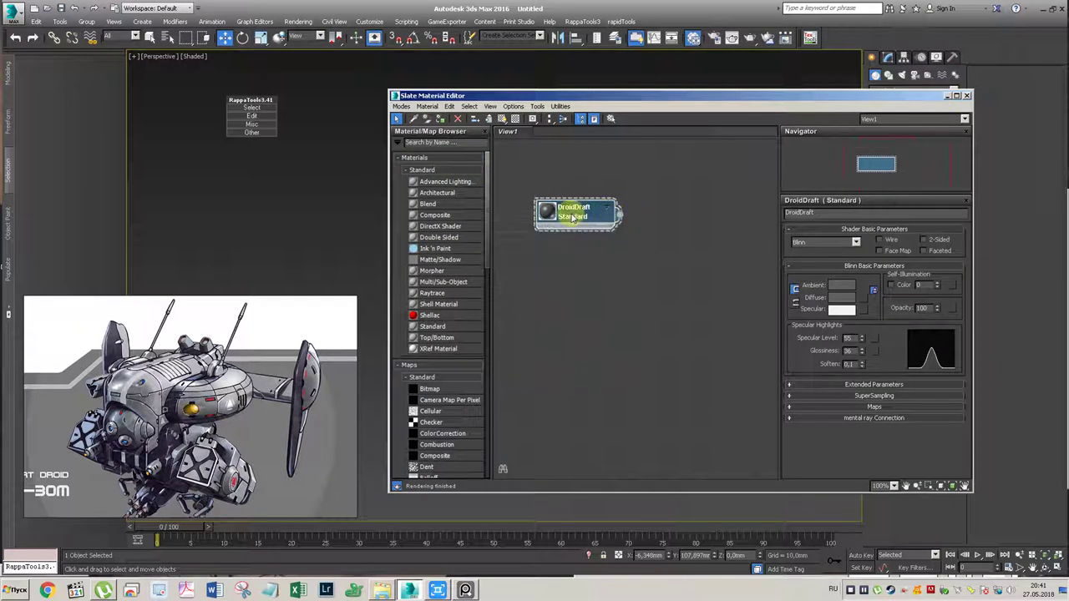
click(954, 98)
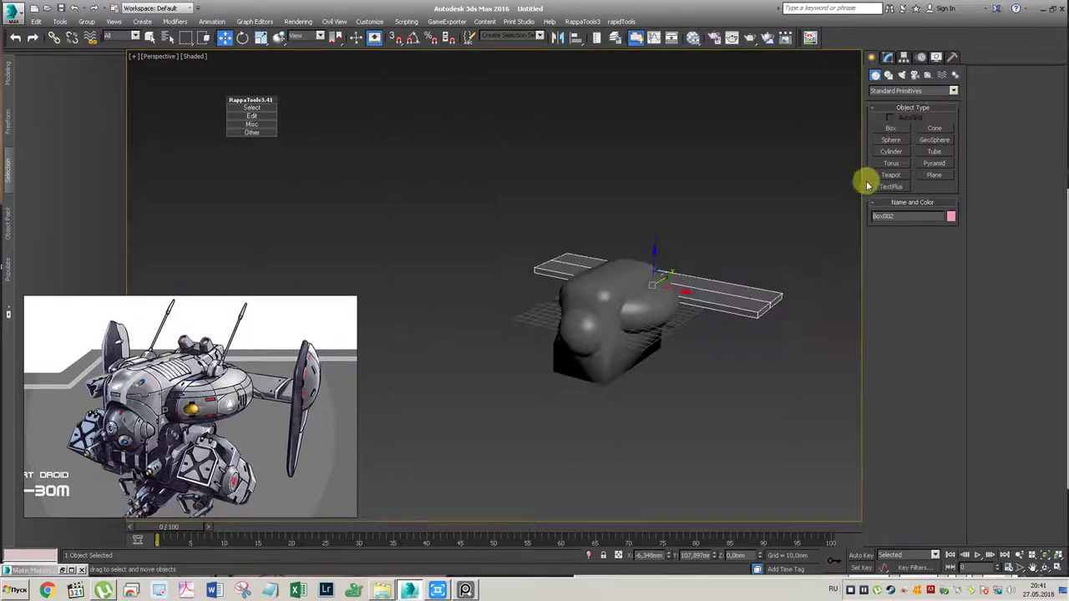
mouse_move(720, 344)
alt+middle_down()
mouse_move(699, 323)
mouse_move(692, 337)
alt+middle_up()
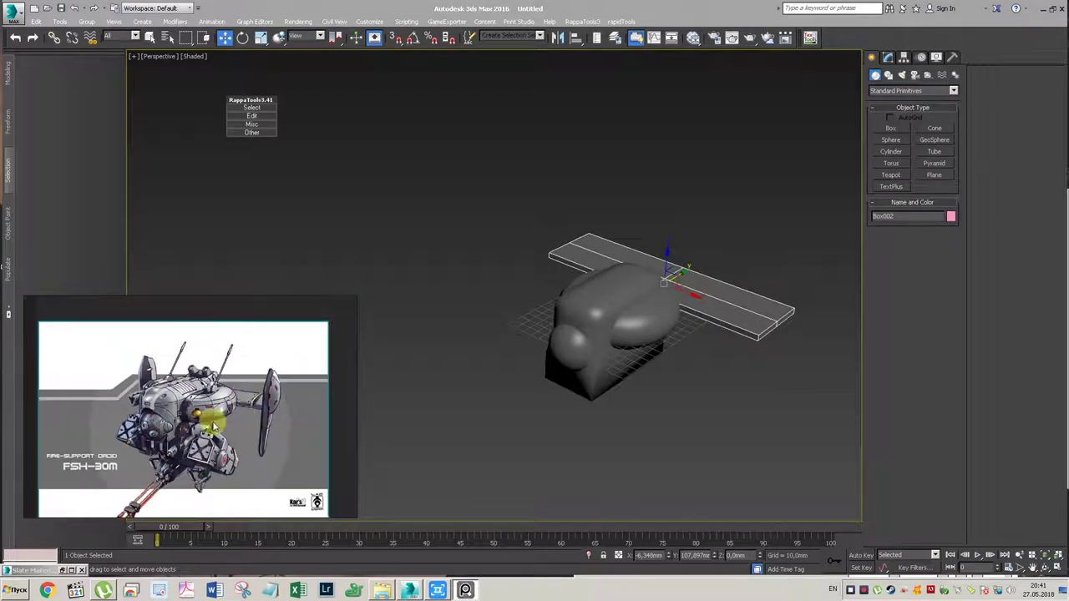
mouse_move(669, 345)
middle_down()
mouse_move(652, 359)
mouse_move(677, 341)
mouse_move(668, 347)
middle_up()
scroll(649, 351, up, 2)
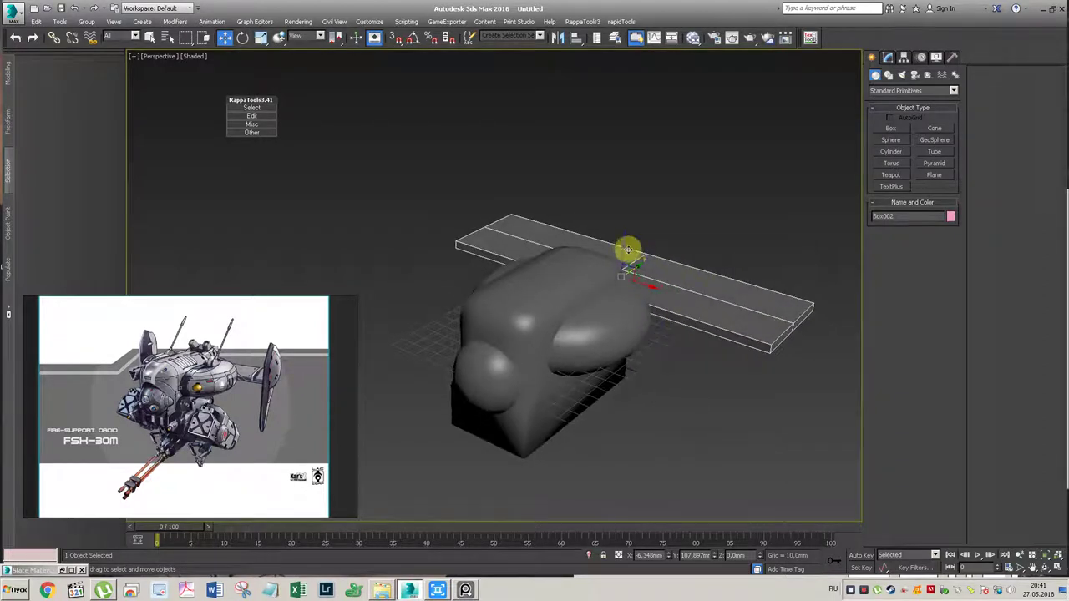
click(889, 59)
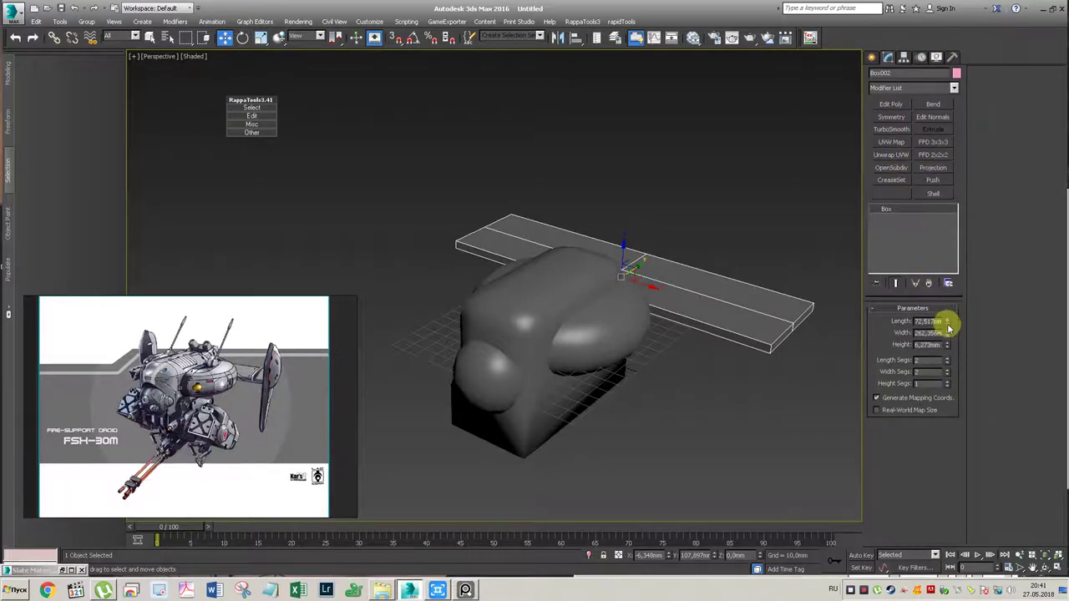
Step: Zero the plank's X position and trim it to about 62 mm long and 184 mm wide
right_click(668, 555)
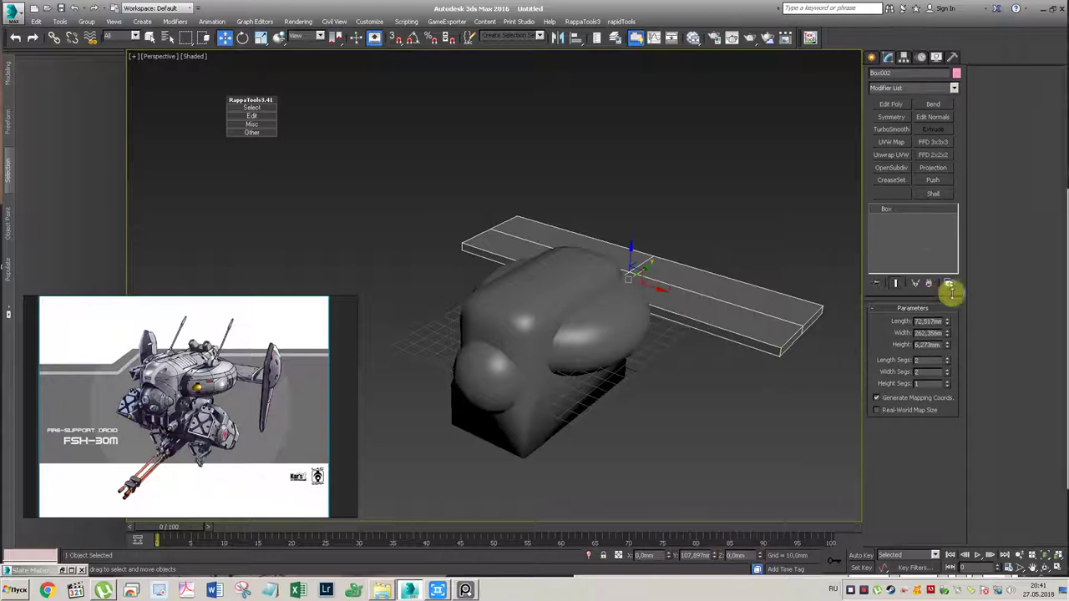
drag(948, 326, 947, 325)
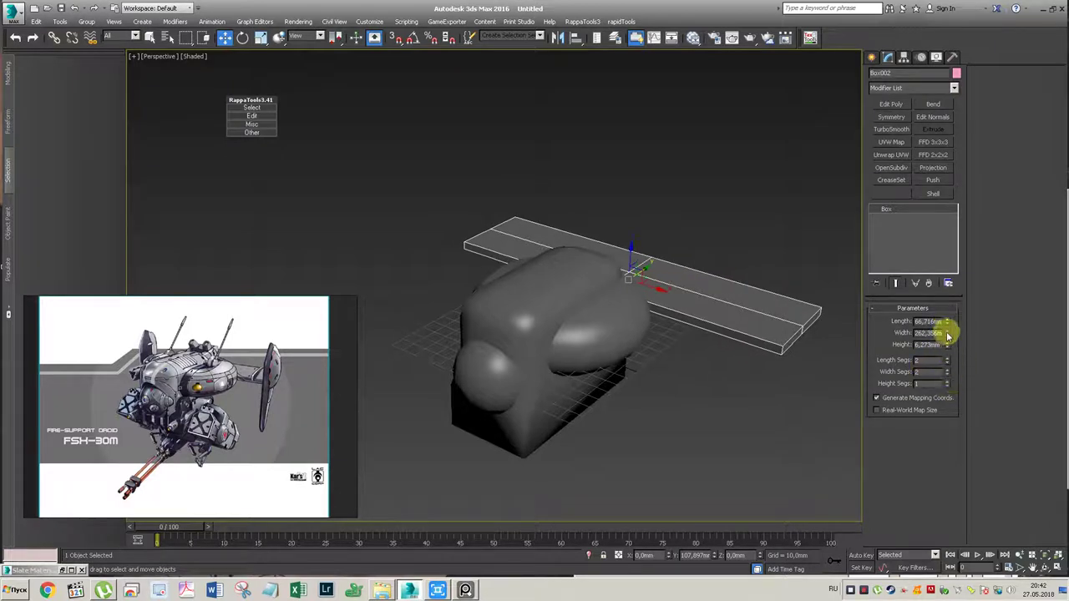
drag(949, 335, 945, 348)
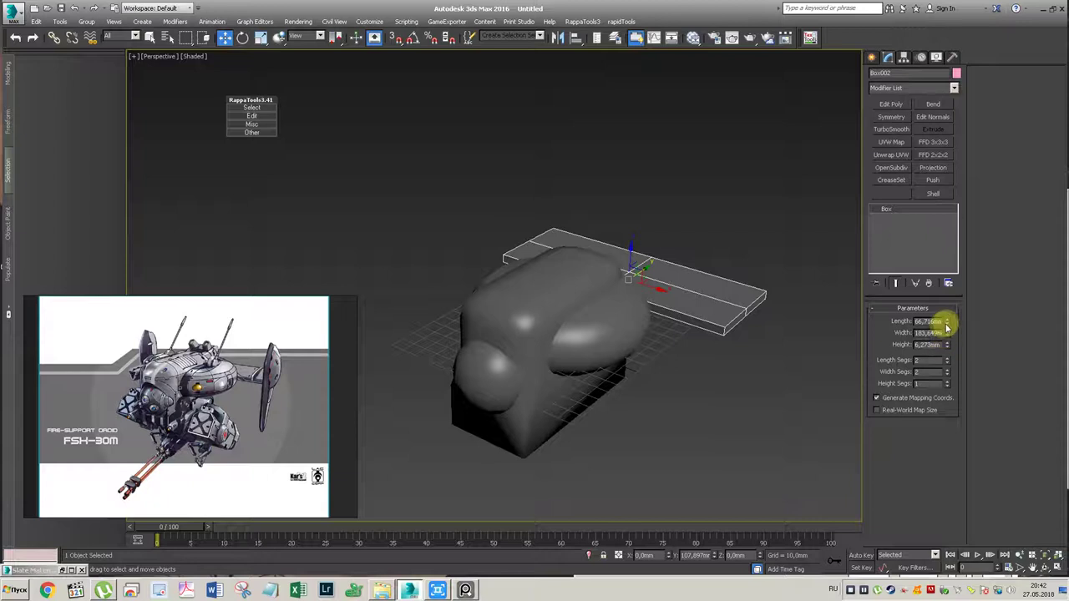
drag(949, 322, 945, 324)
scroll(683, 305, down, 2)
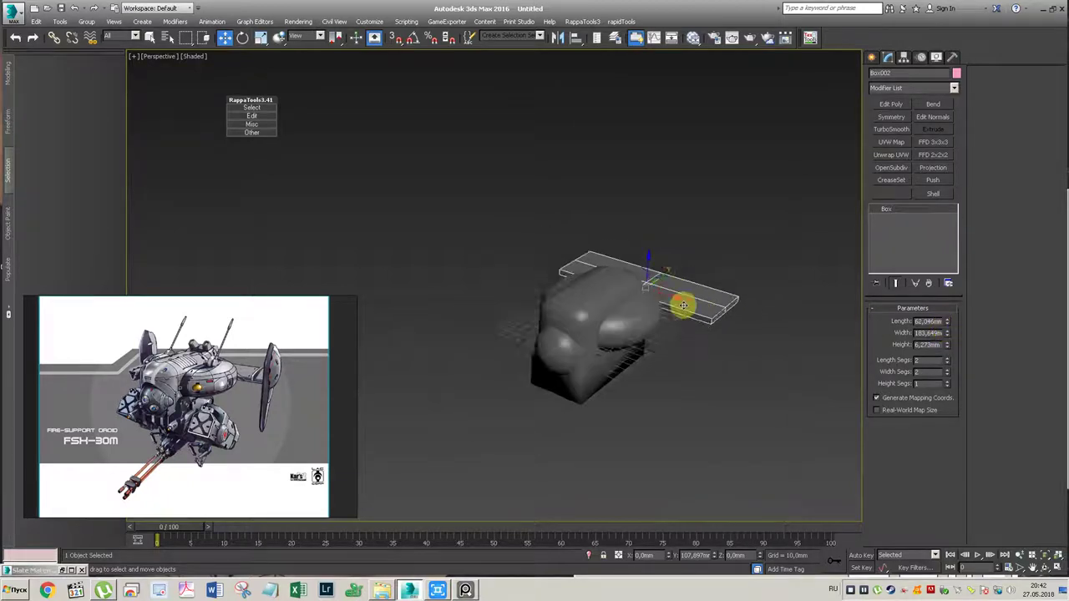
alt+middle_drag(686, 303, 624, 308)
scroll(624, 308, up, 2)
scroll(625, 311, up, 1)
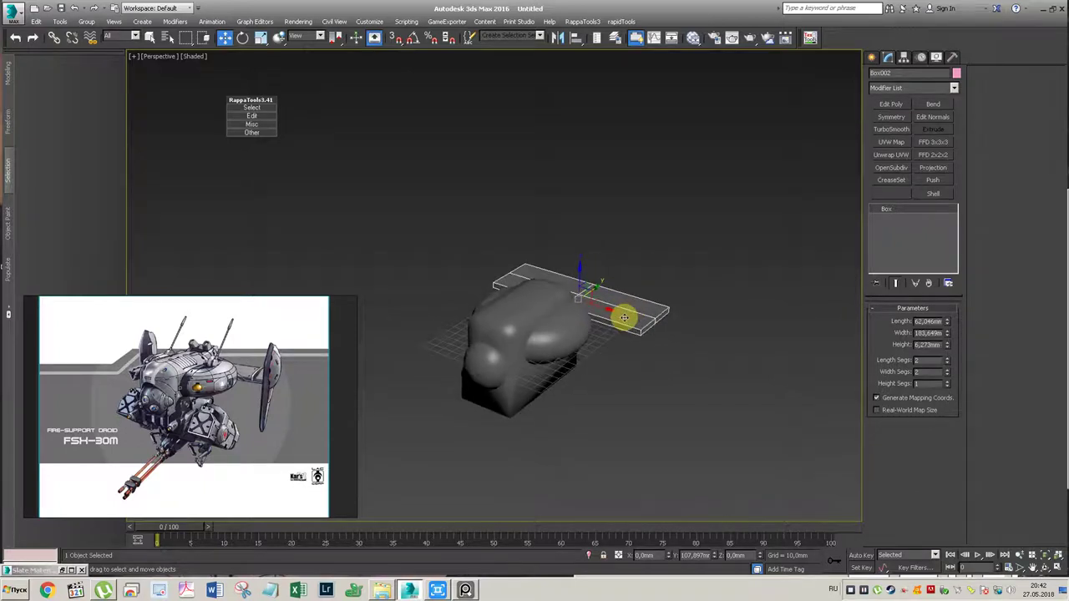
Step: Select the 17 top vertices of the head block in its Edit Poly
click(543, 306)
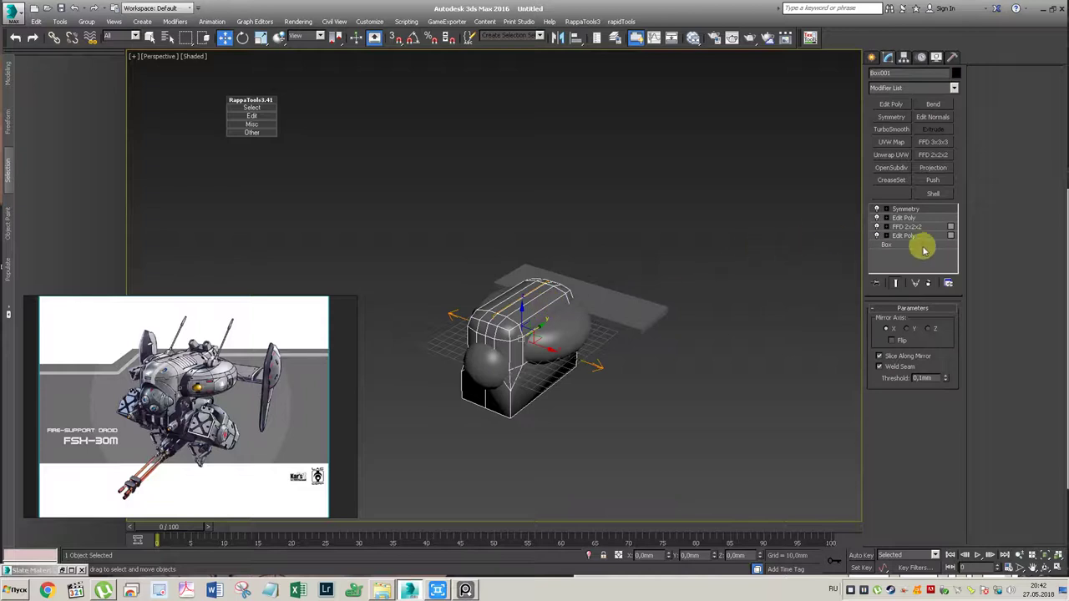
click(914, 219)
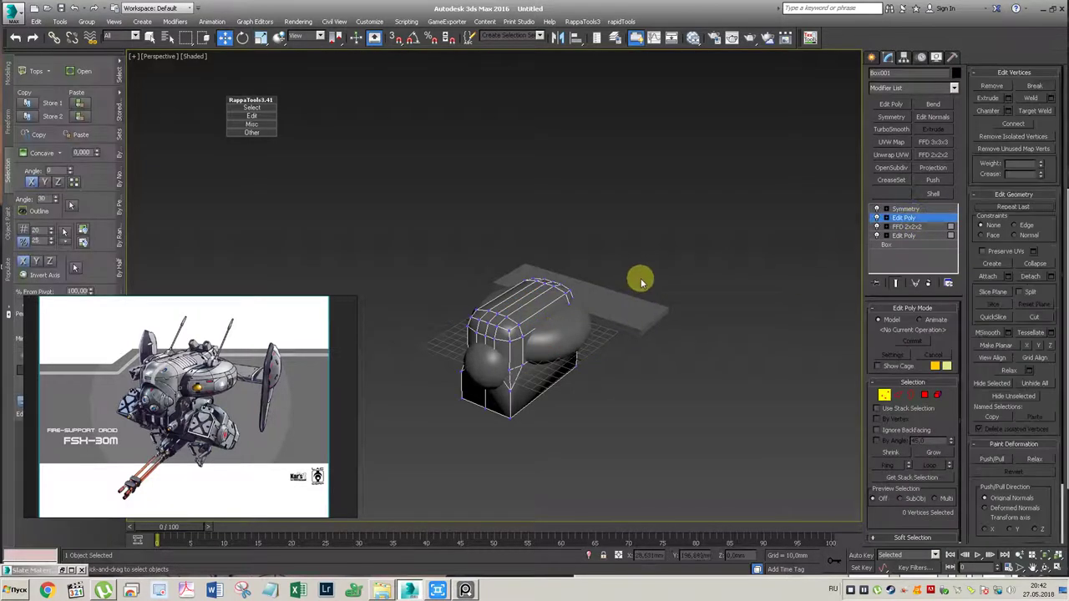
alt+middle_drag(628, 281, 625, 253)
drag(624, 250, 490, 433)
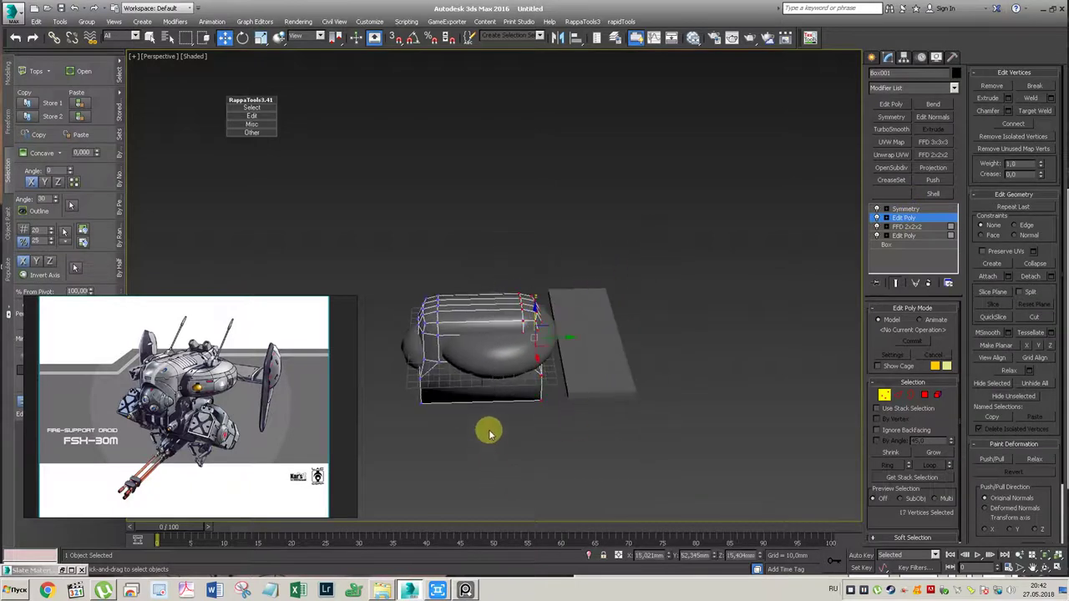
alt+middle_drag(490, 433, 553, 425)
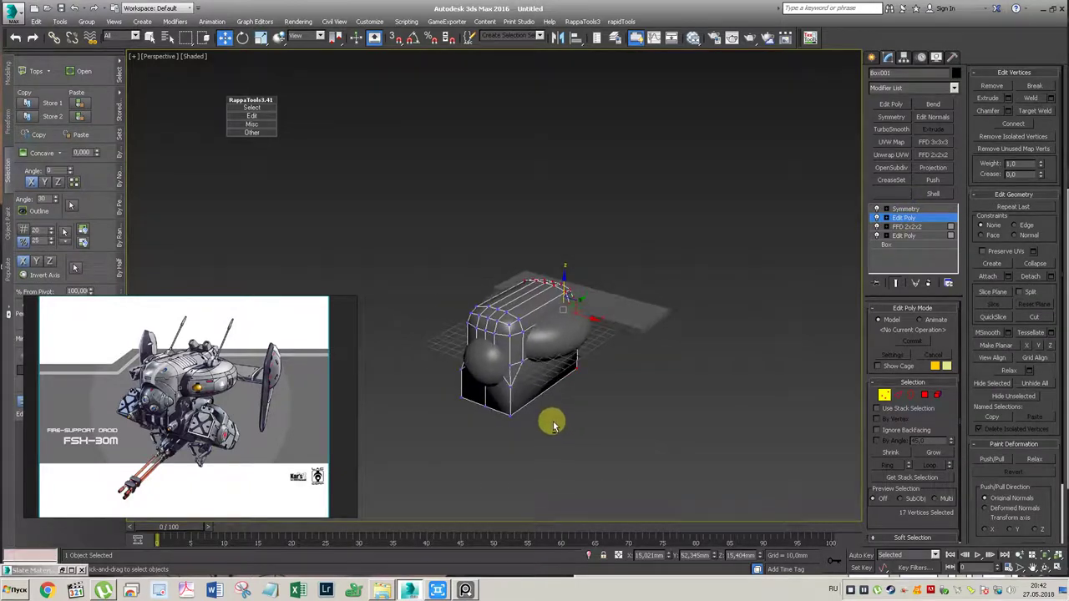
alt+middle_drag(601, 293, 601, 309)
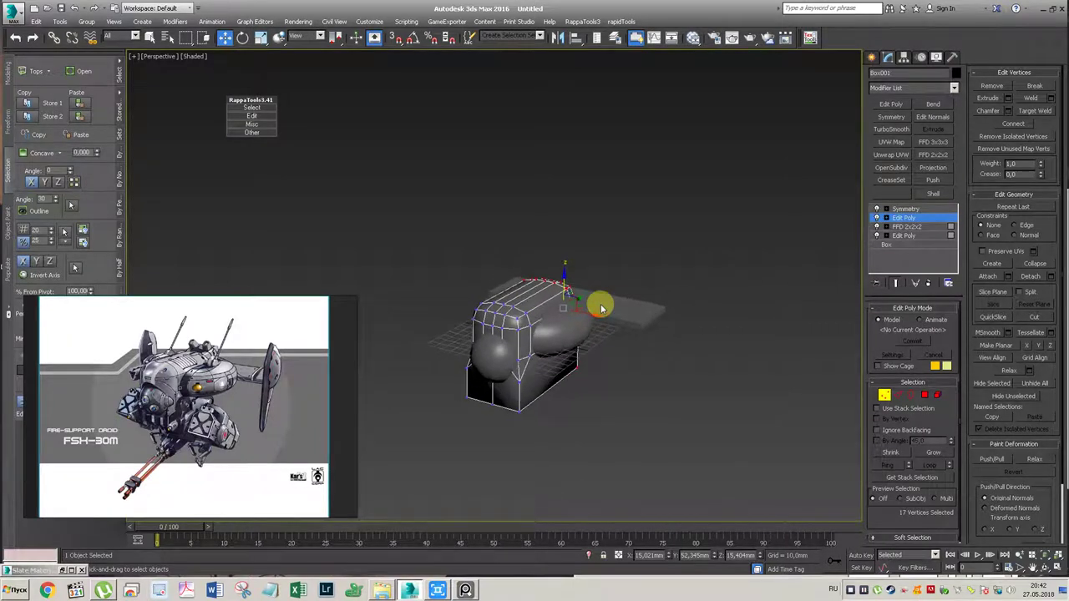
alt+middle_drag(599, 301, 599, 303)
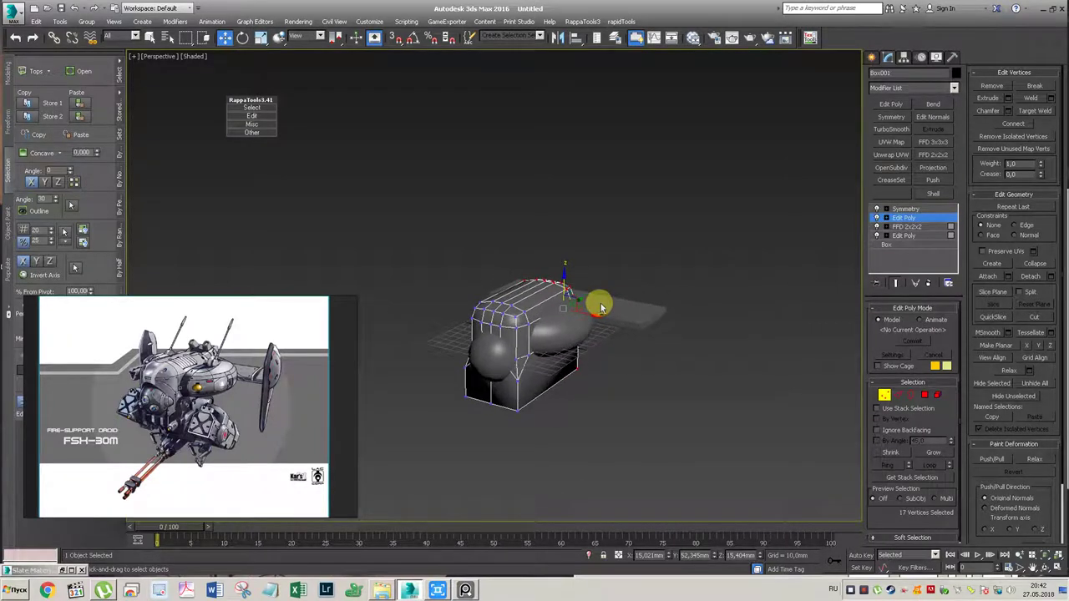
Step: Move the top vertices to reshape the head, then select and nudge the cylinder
drag(580, 301, 595, 294)
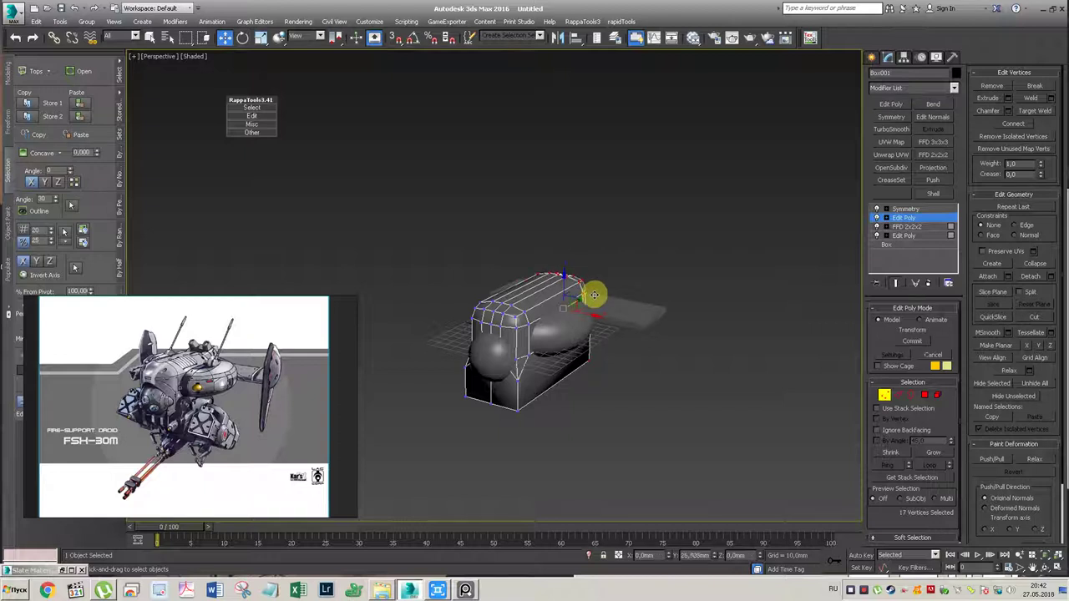
click(904, 217)
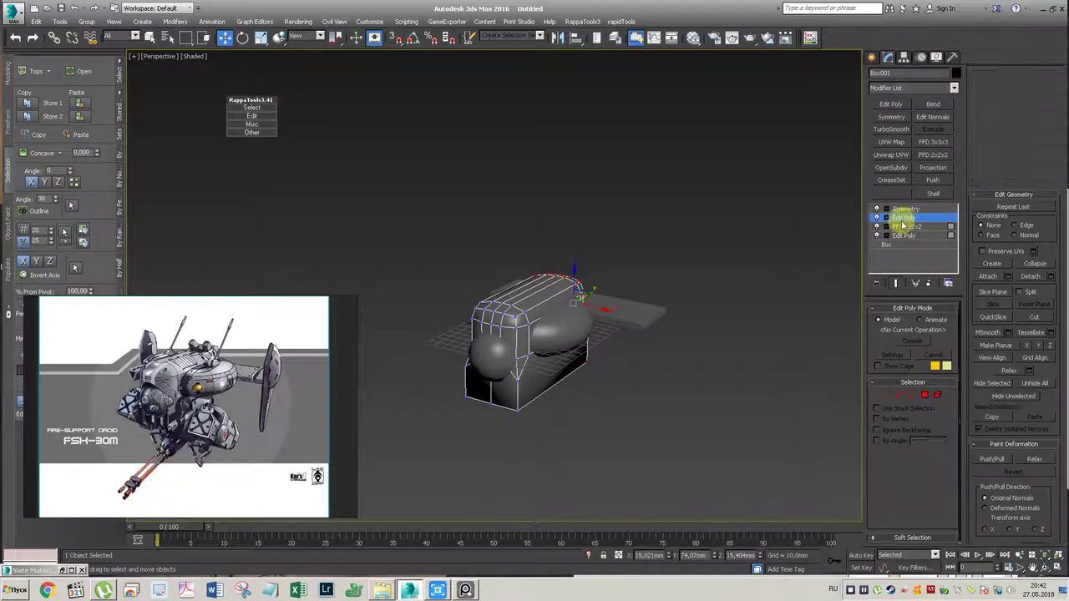
click(565, 328)
mouse_move(565, 328)
mouse_down()
mouse_move(555, 327)
mouse_move(734, 347)
mouse_up()
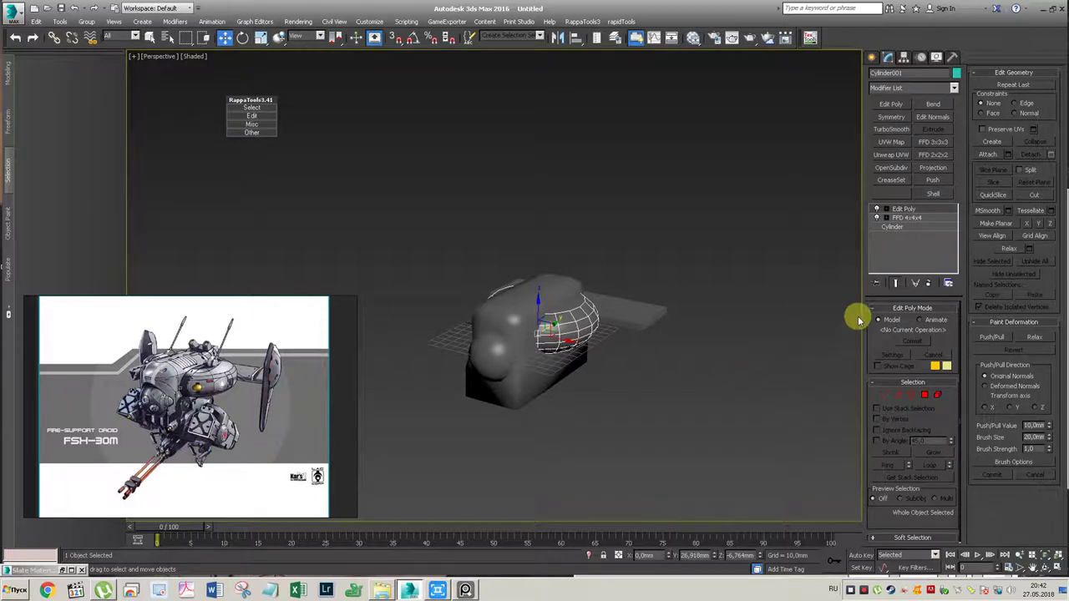
Step: Scale Cylinder001's selected polygons down to 94% in Edit Poly
click(912, 208)
key(4)
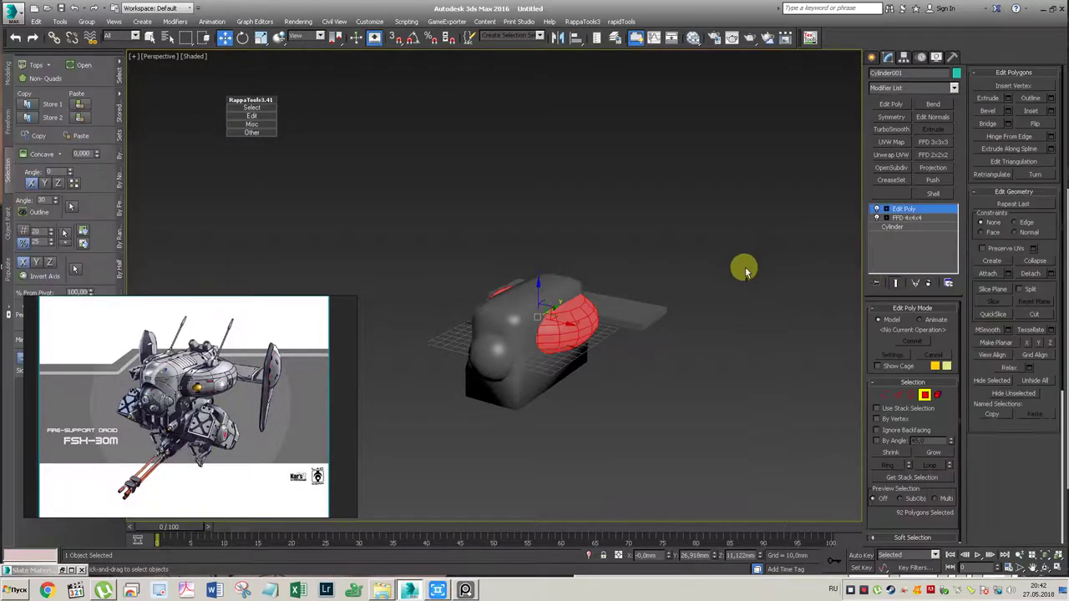
key(r)
drag(540, 328, 557, 333)
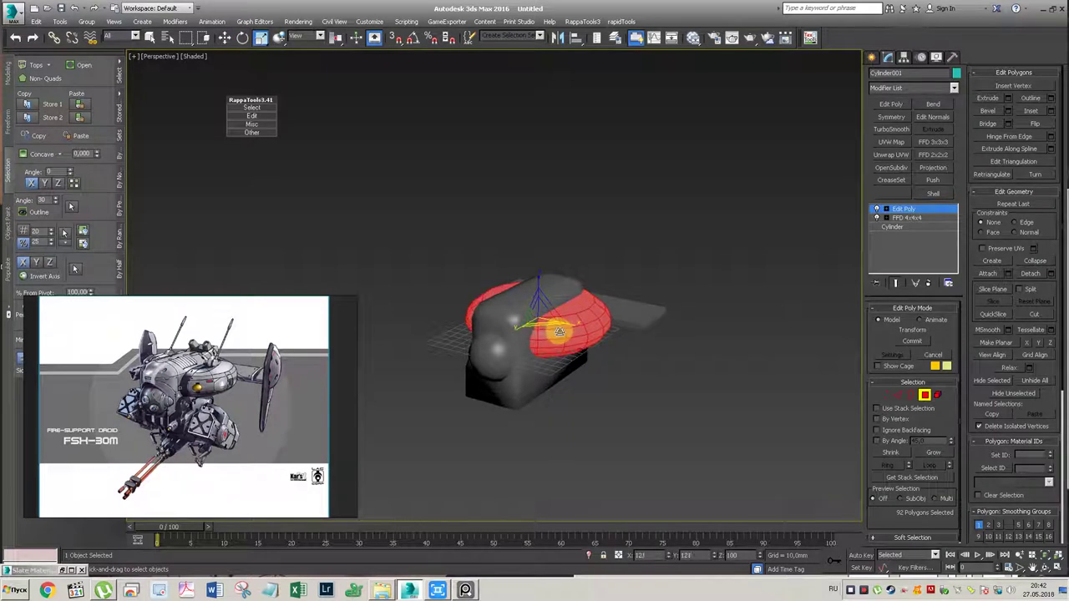
Step: Raise the cylinder part slightly and nudge Sphere001 against the body's front
click(934, 208)
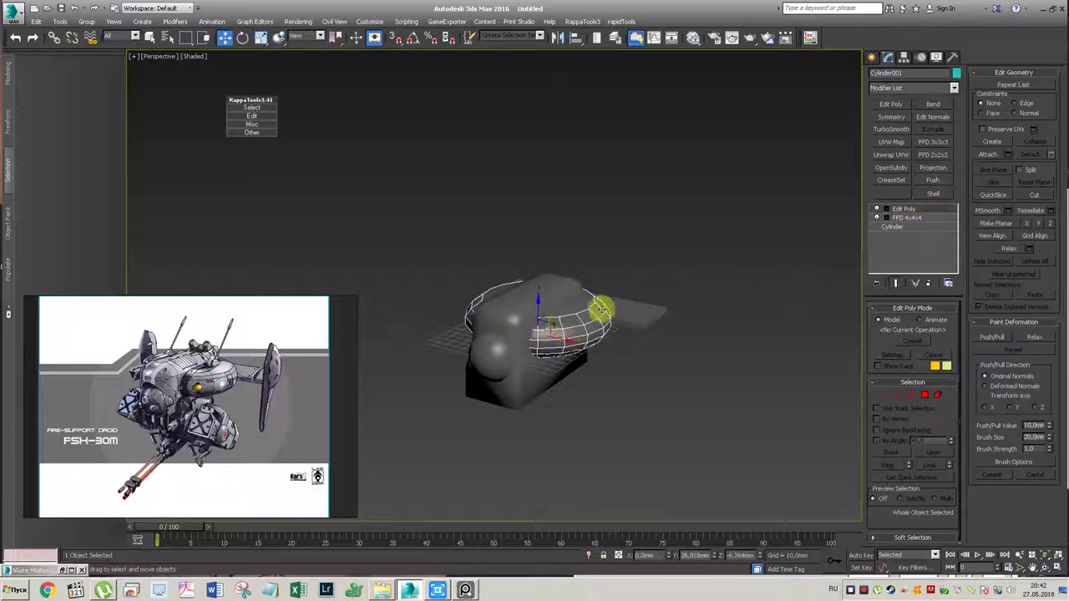
drag(554, 326, 560, 322)
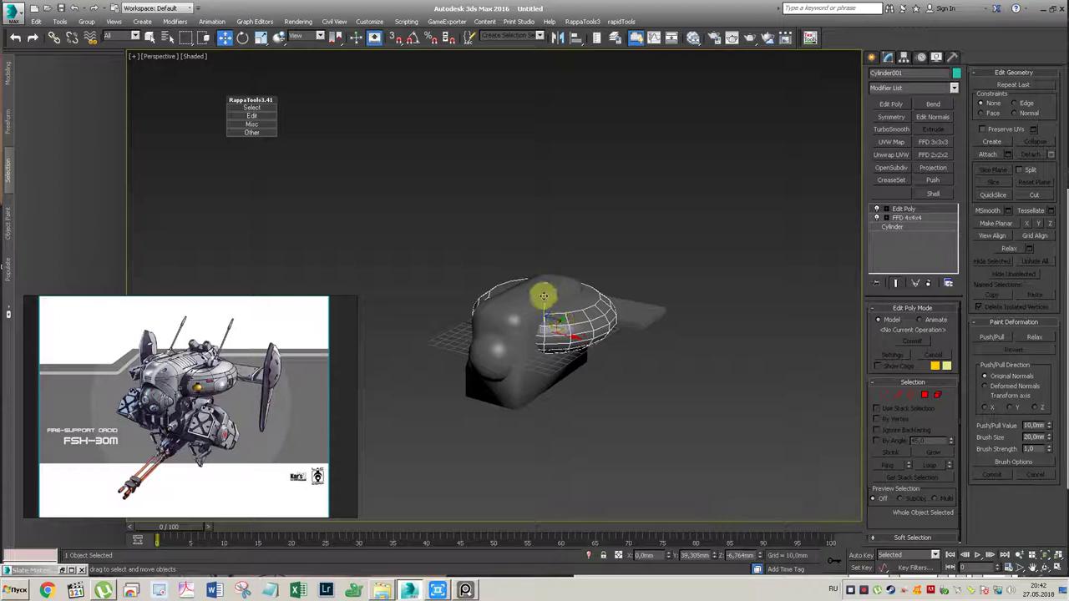
click(543, 297)
click(544, 301)
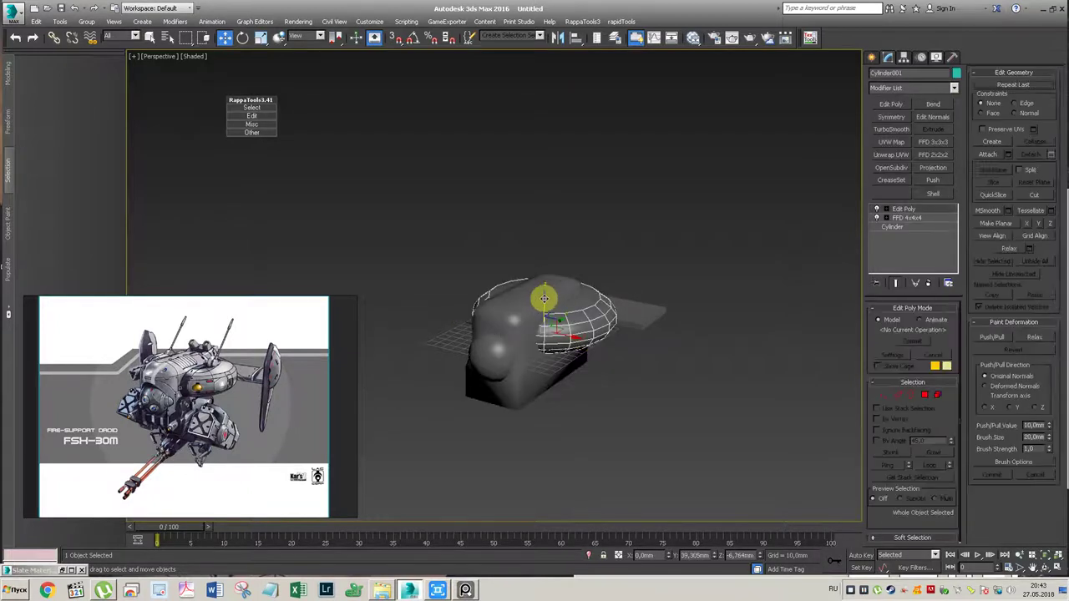
drag(544, 304, 548, 298)
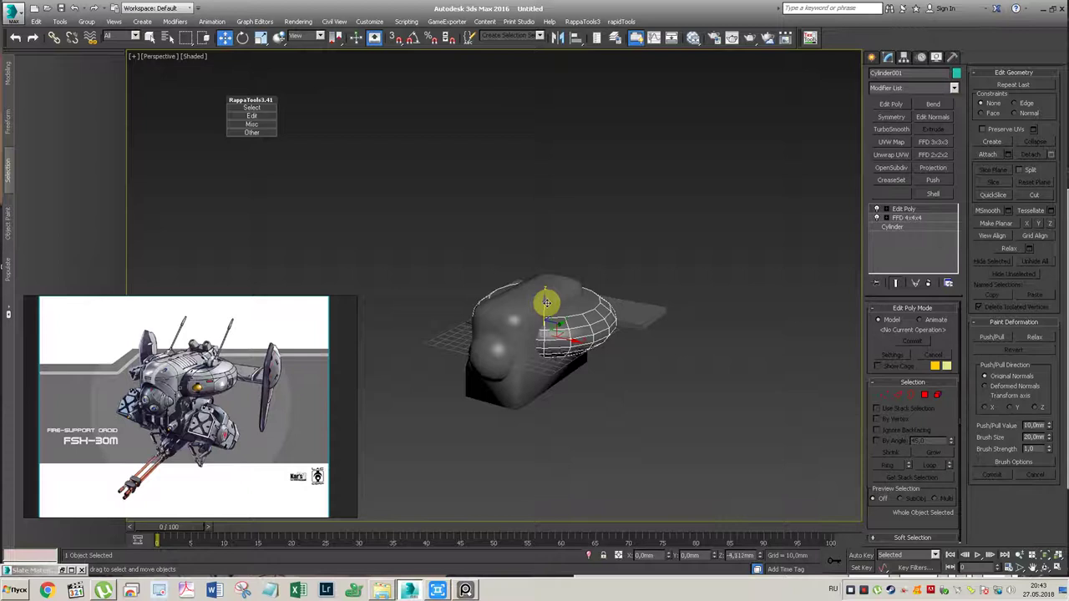
click(489, 343)
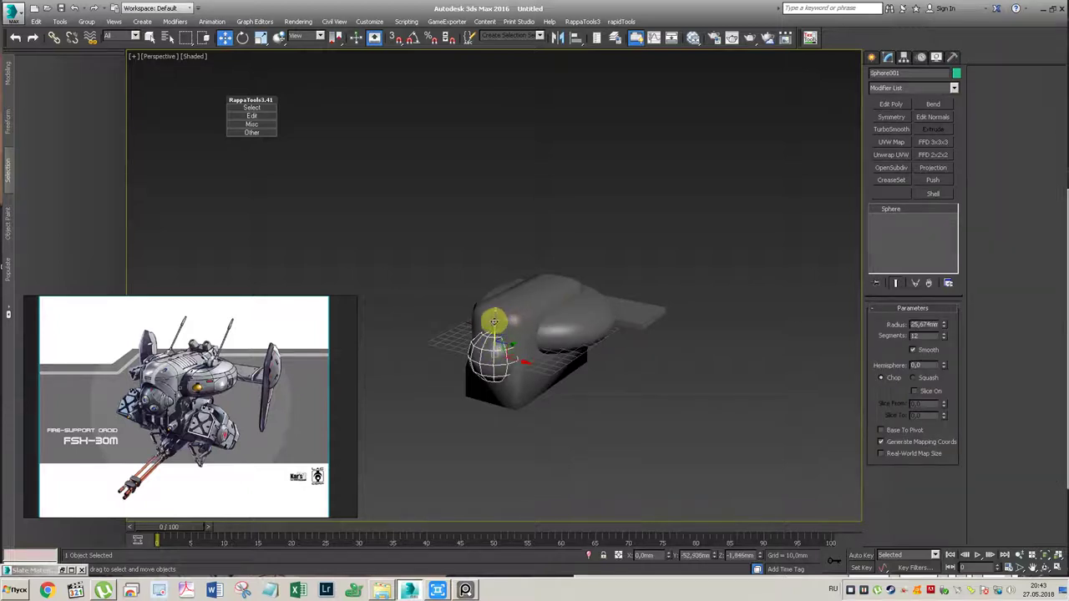
drag(494, 320, 499, 322)
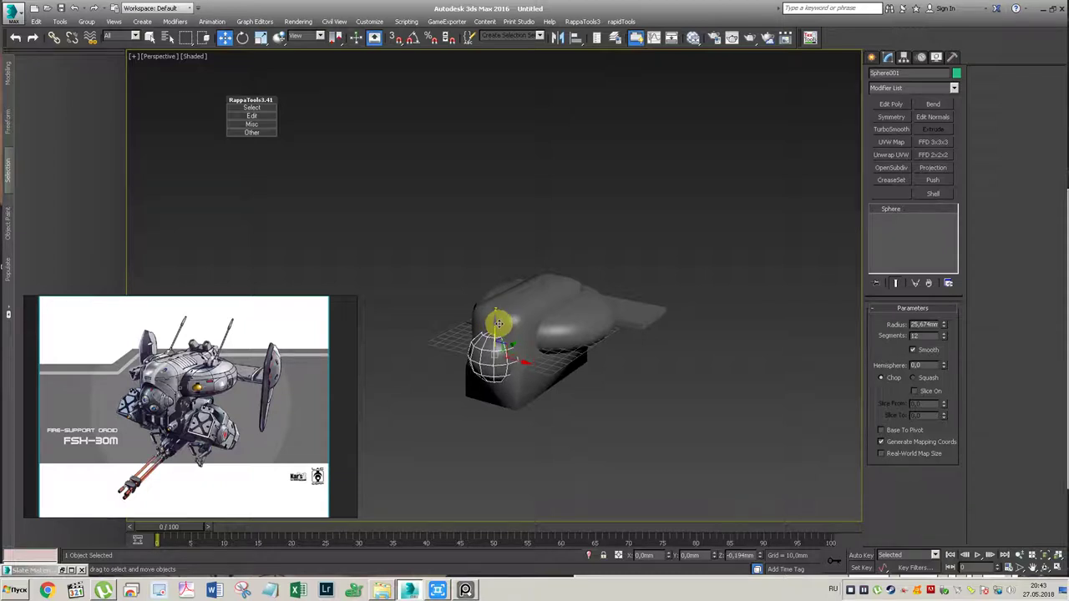
Step: Resize the flat plank Box002 to about 204 mm and bring up Standard Primitives
click(663, 375)
click(630, 311)
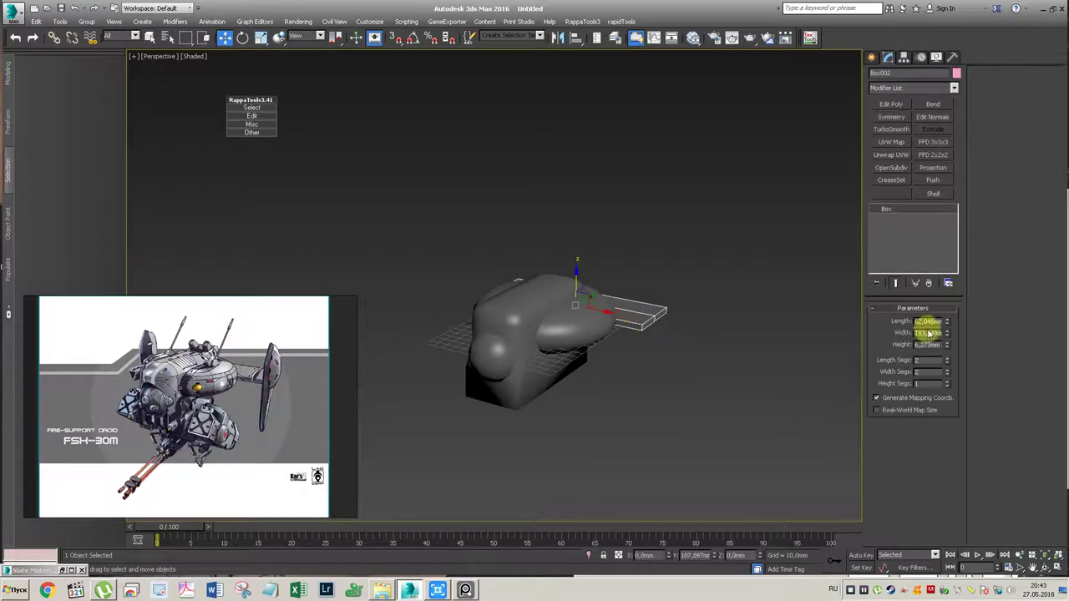
drag(947, 320, 946, 323)
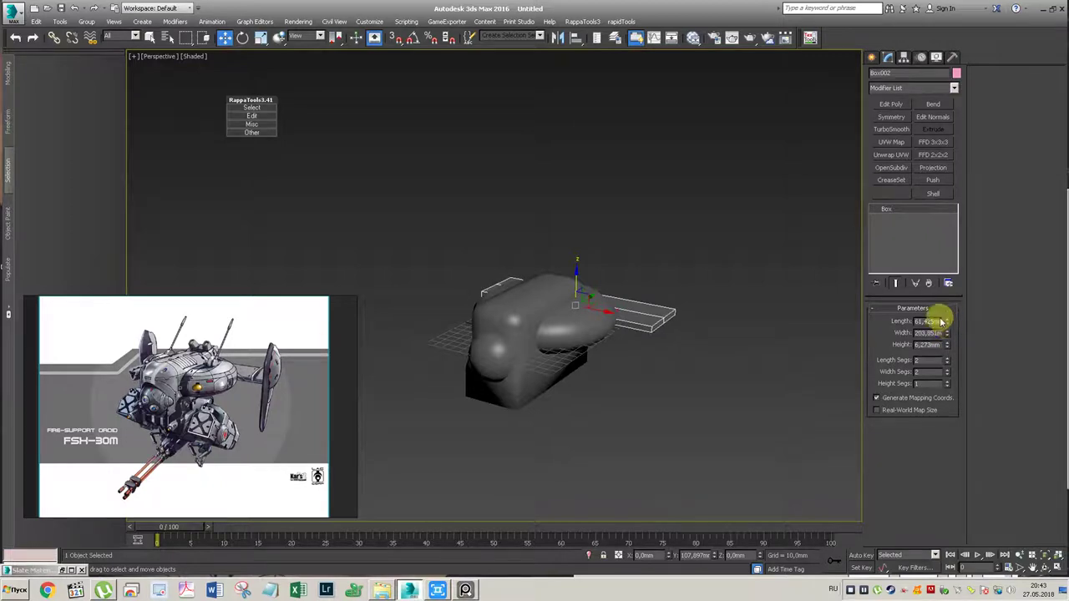
click(873, 56)
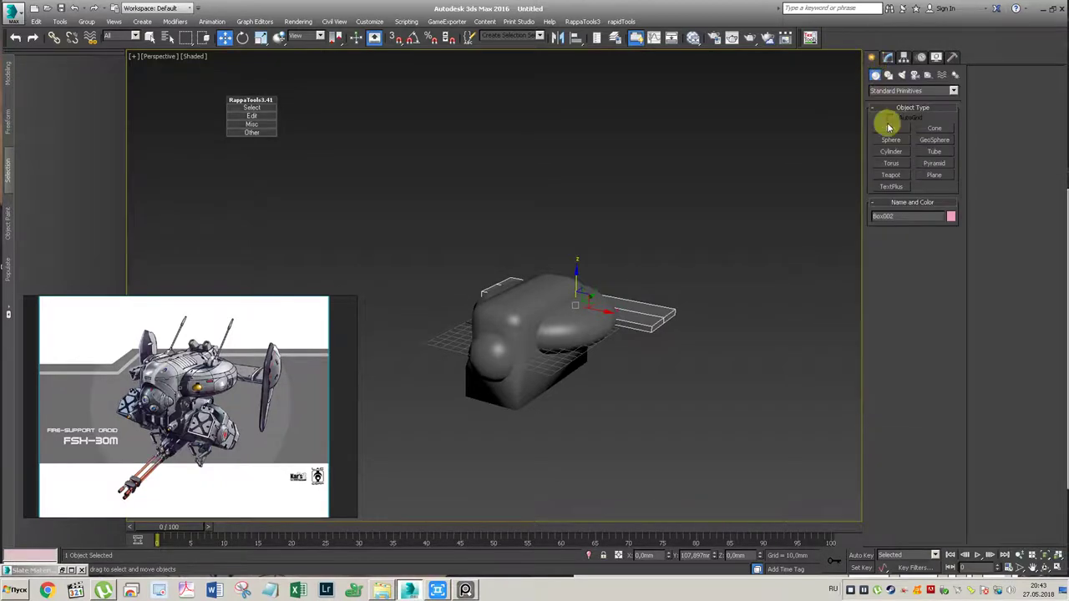
Step: Draw a thin new box, Box003, beside the droid body
click(888, 128)
drag(644, 347, 694, 316)
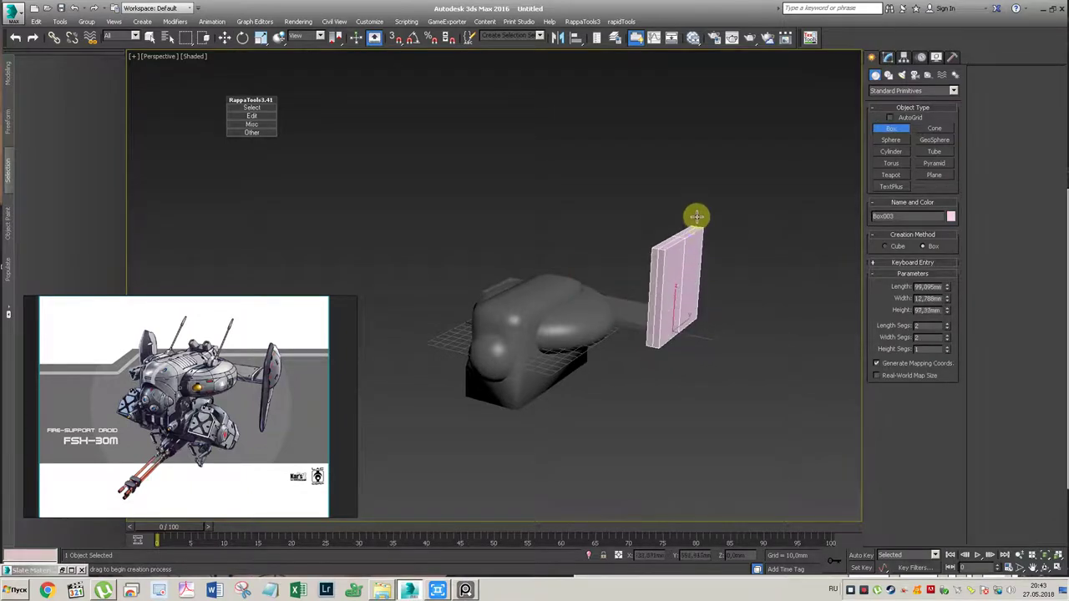
click(703, 228)
right_click(768, 229)
click(887, 57)
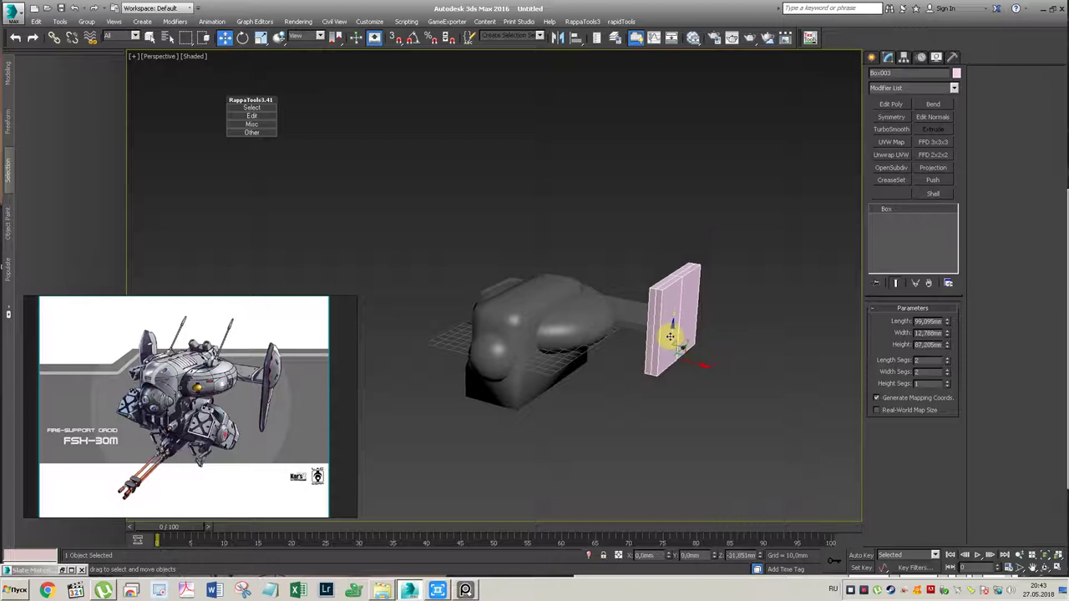
Step: Lower Box003, make it taller (about 169 mm), and set Length Segs to 1
drag(672, 305, 669, 356)
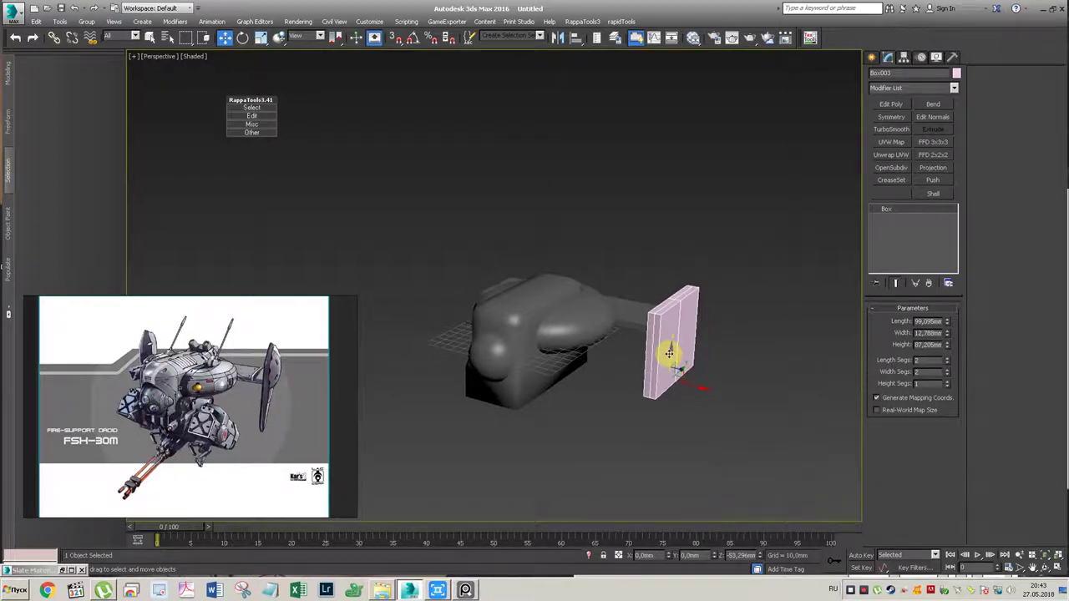
drag(669, 355, 671, 384)
mouse_move(947, 347)
mouse_down()
mouse_move(940, 289)
mouse_move(946, 341)
mouse_move(948, 331)
mouse_up()
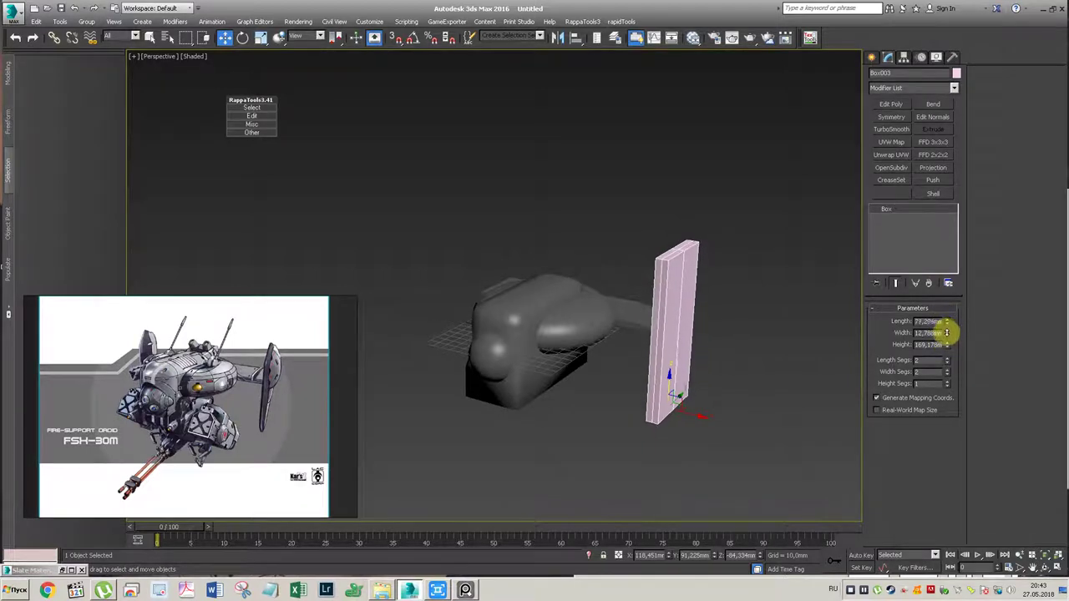
click(947, 364)
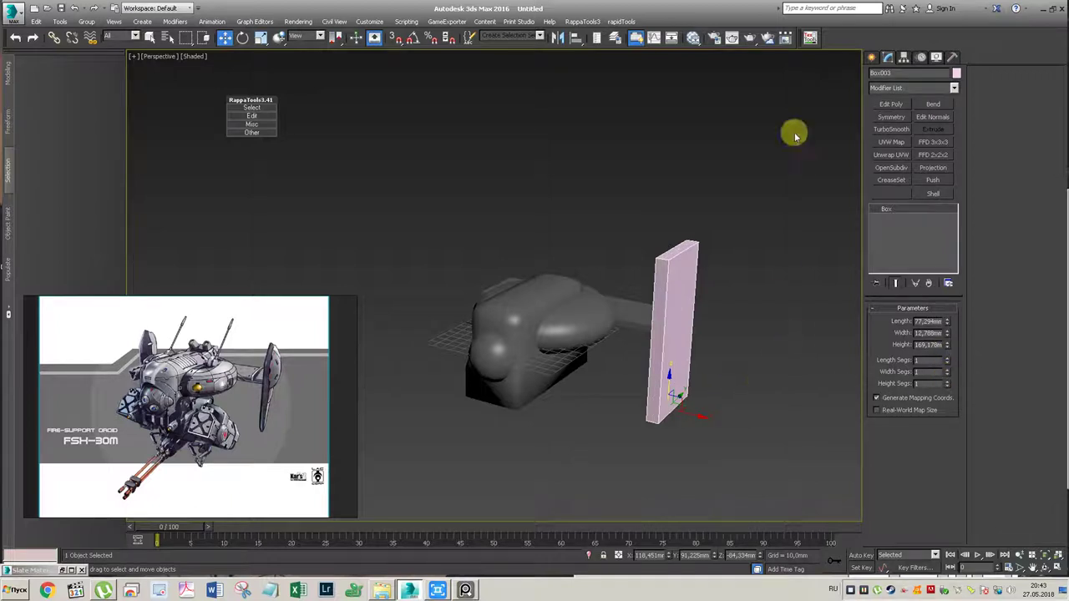
click(890, 104)
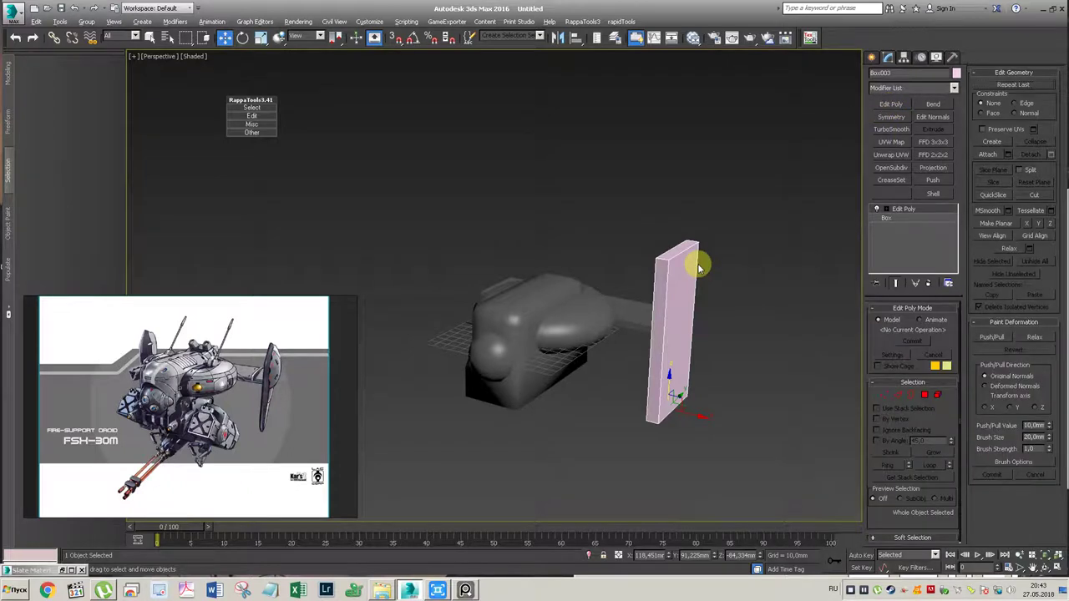
Step: Select Box003's bottom vertices and scale them inward to taper the base
key(q)
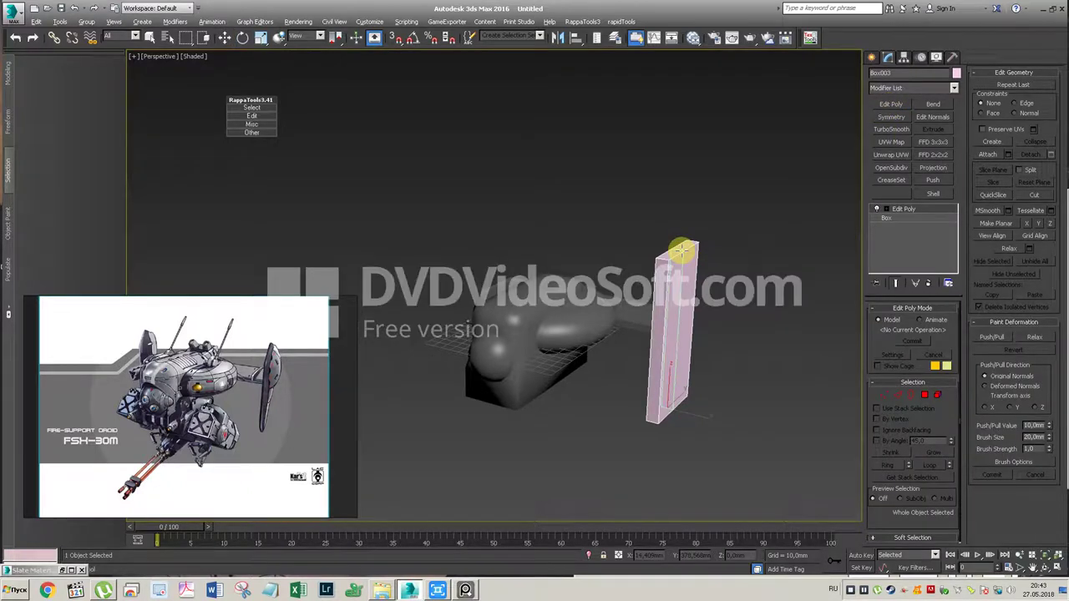
key(w)
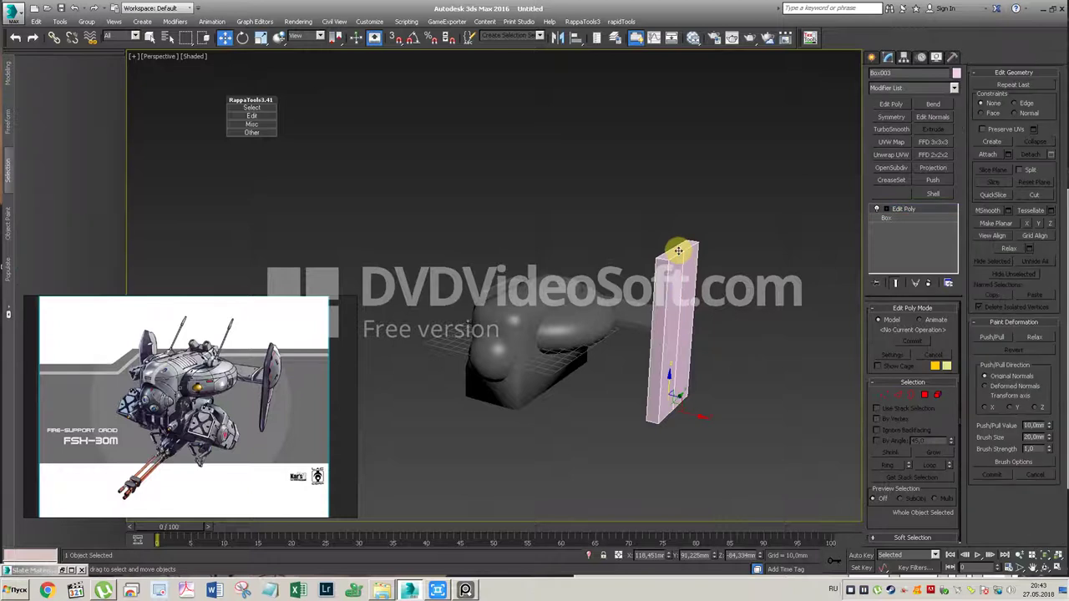
key(2)
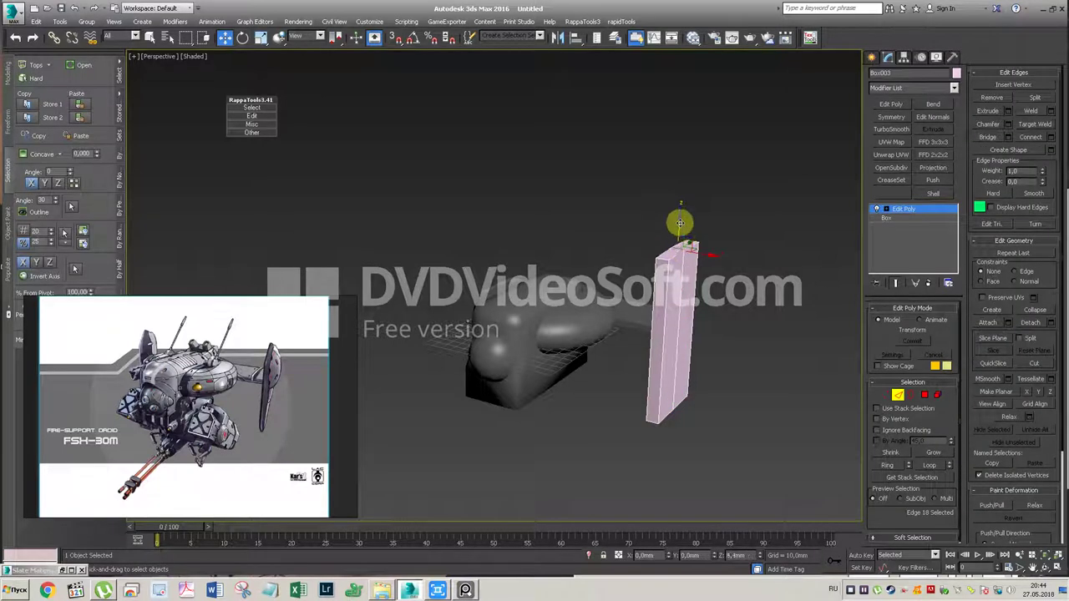
key(4)
click(681, 300)
ctrl+click(685, 305)
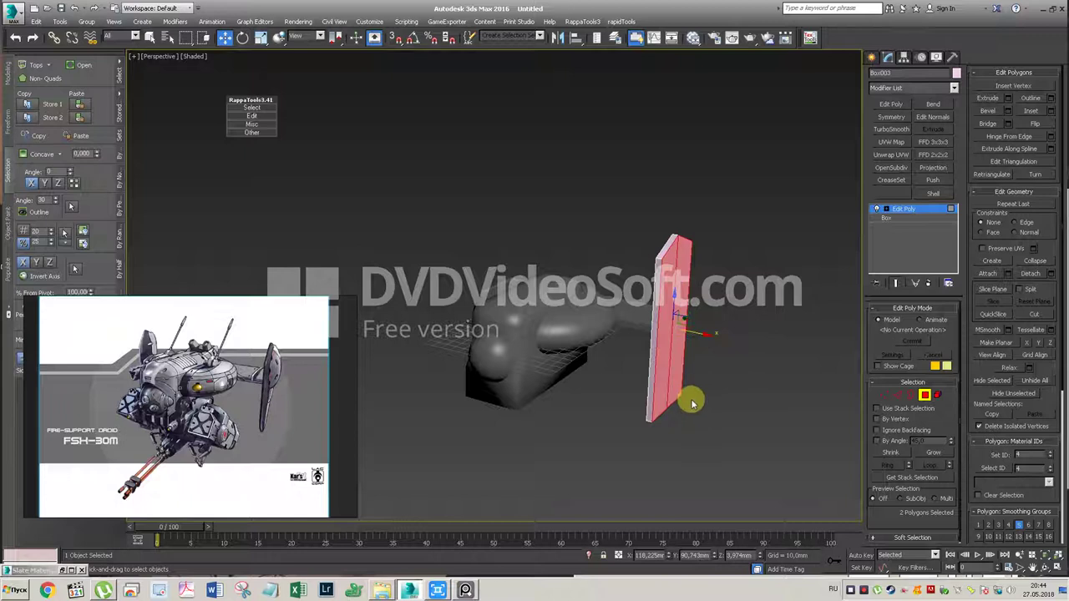
key(1)
drag(634, 420, 699, 396)
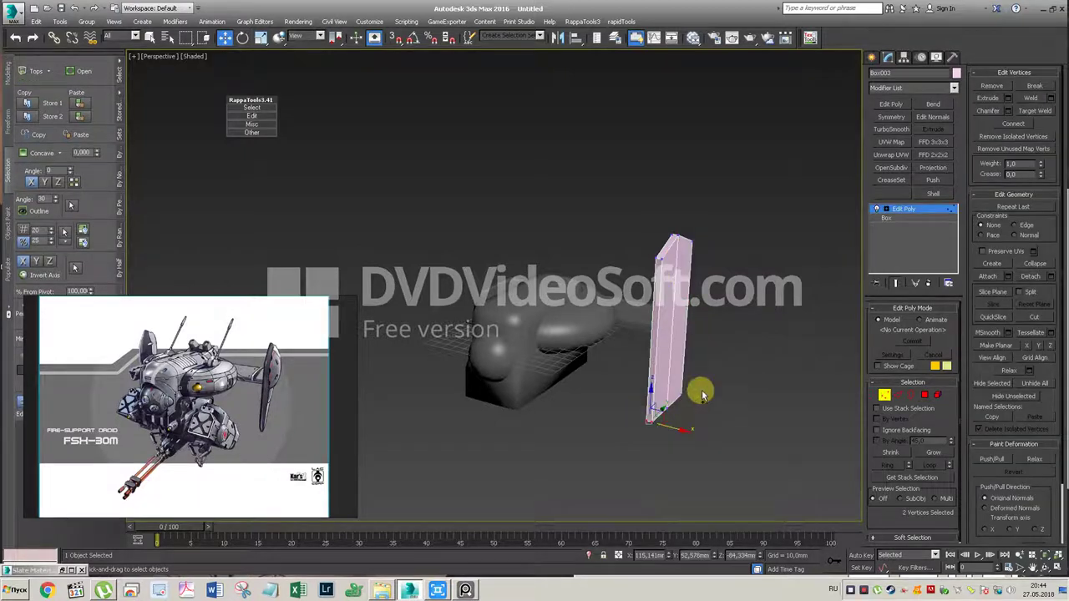
key(alt+x)
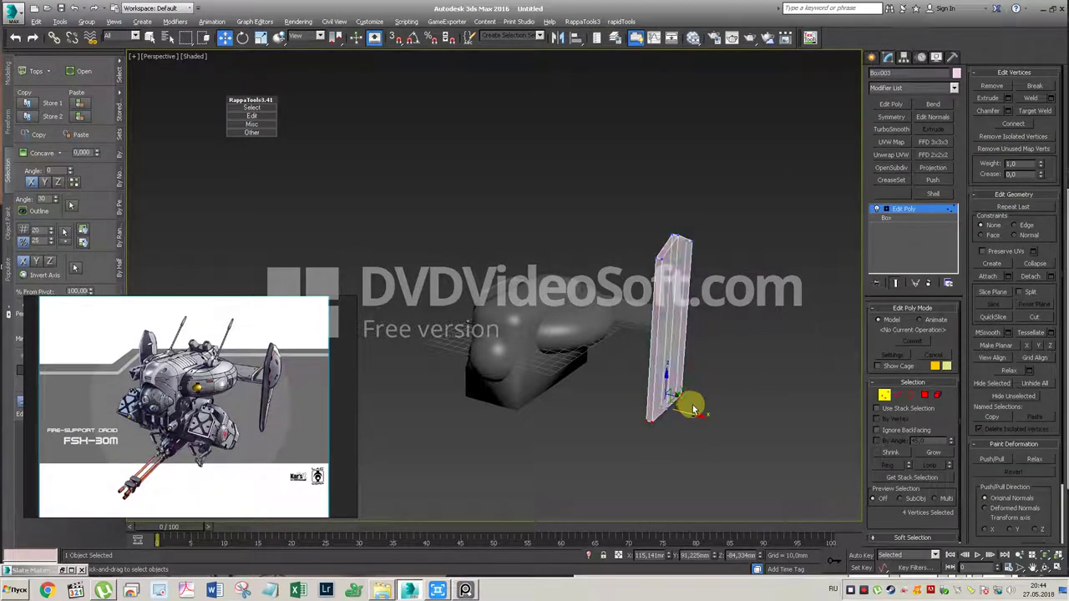
key(alt+x)
key(r)
mouse_move(668, 429)
mouse_down()
mouse_move(646, 423)
mouse_move(668, 329)
mouse_up()
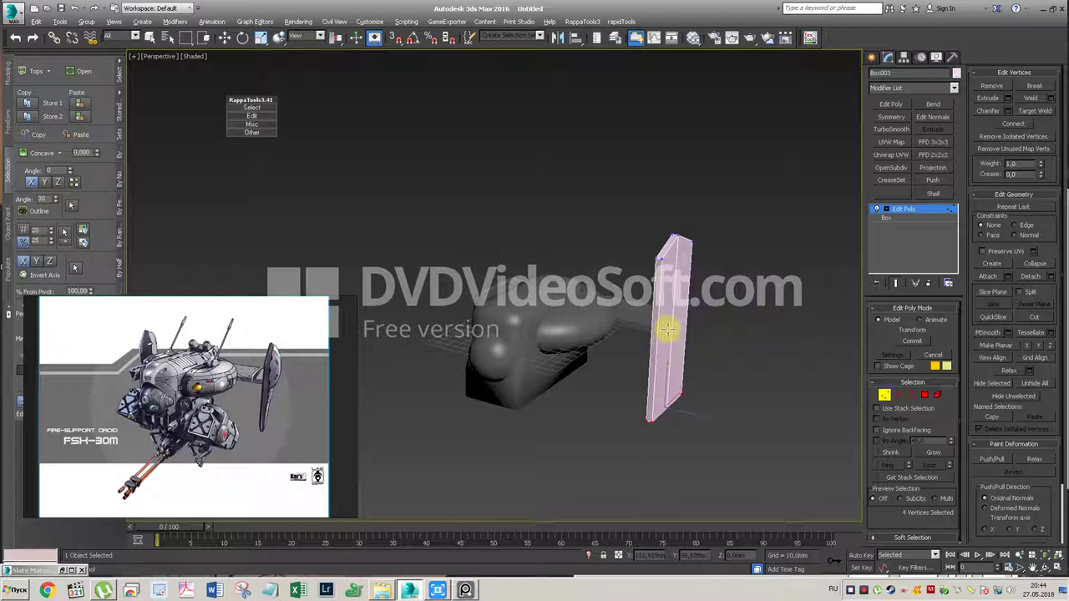
Step: Reselect the bottom vertices and pull them together at the base
key(2)
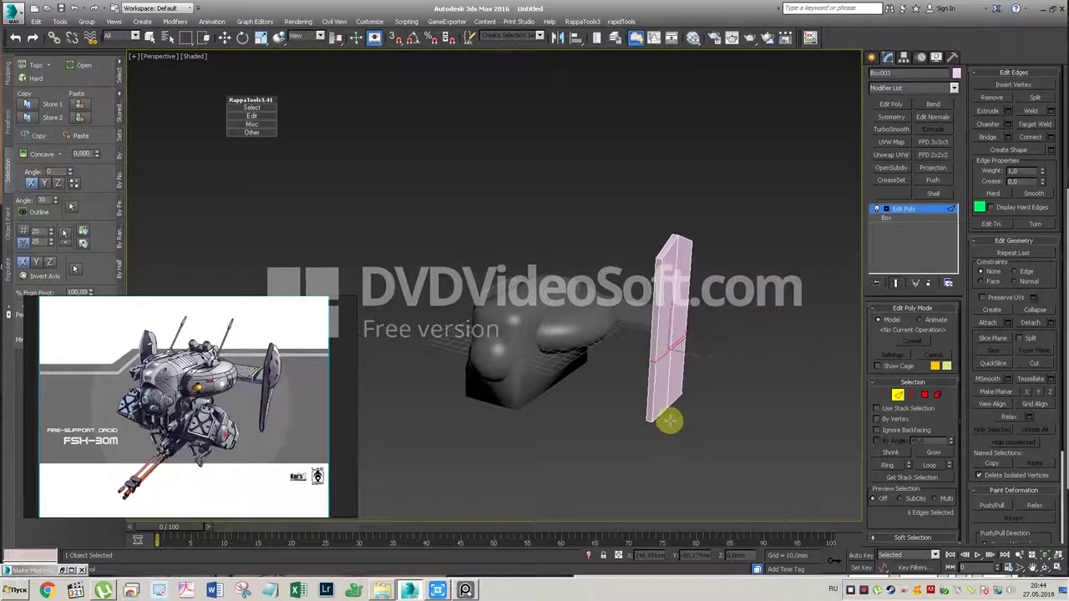
key(1)
key(w)
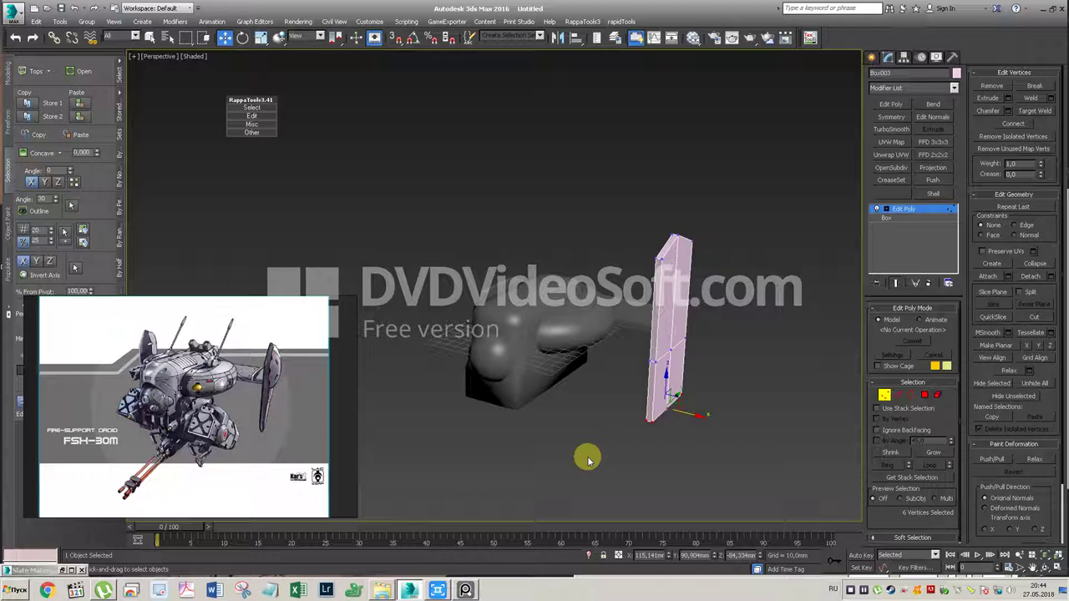
mouse_move(619, 391)
mouse_down()
mouse_move(659, 349)
mouse_move(667, 255)
mouse_up()
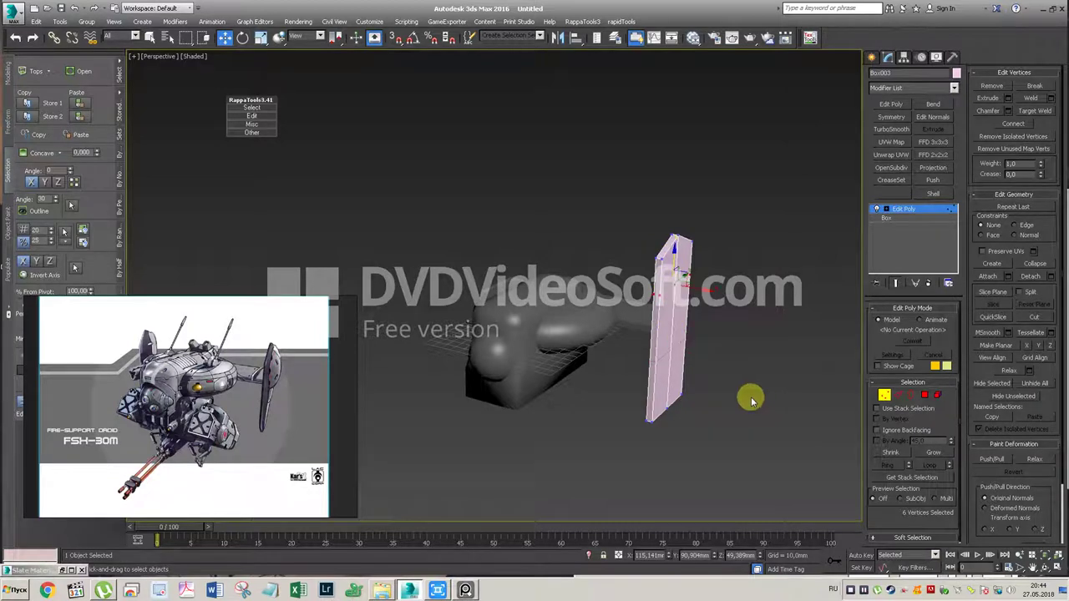
drag(733, 371, 584, 458)
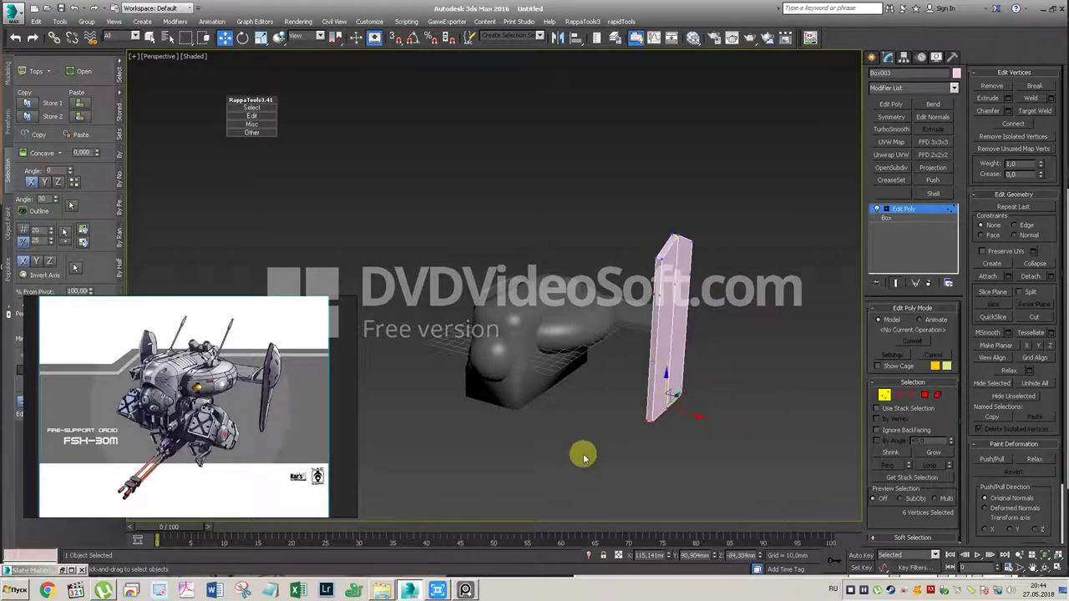
mouse_move(677, 432)
mouse_down()
mouse_move(648, 421)
mouse_move(672, 407)
mouse_up()
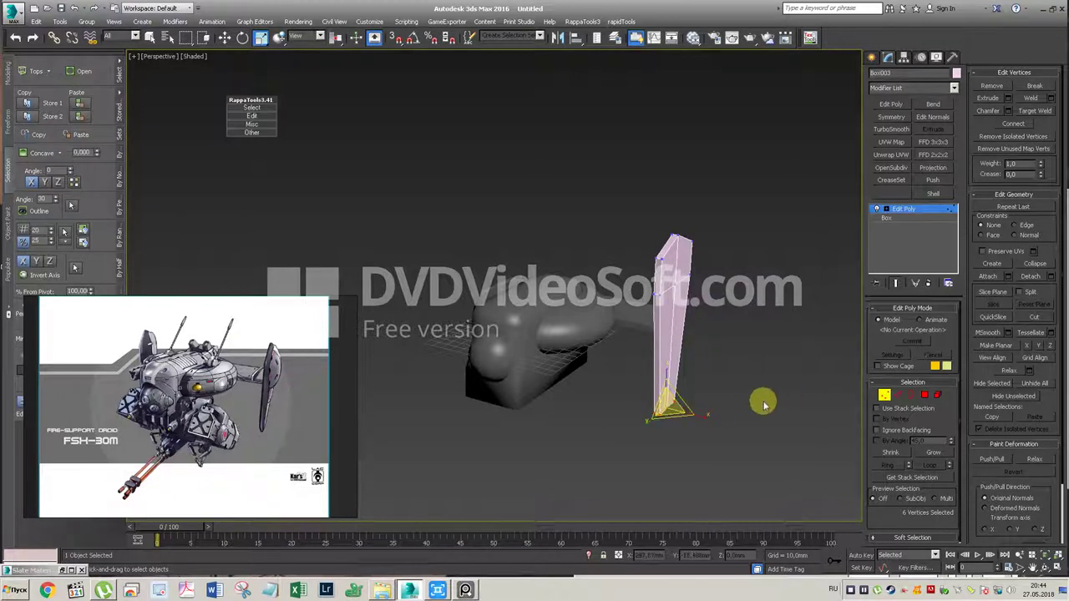
Step: Exit vertex editing and arm the Sphere creation tool
click(916, 212)
click(873, 56)
click(897, 141)
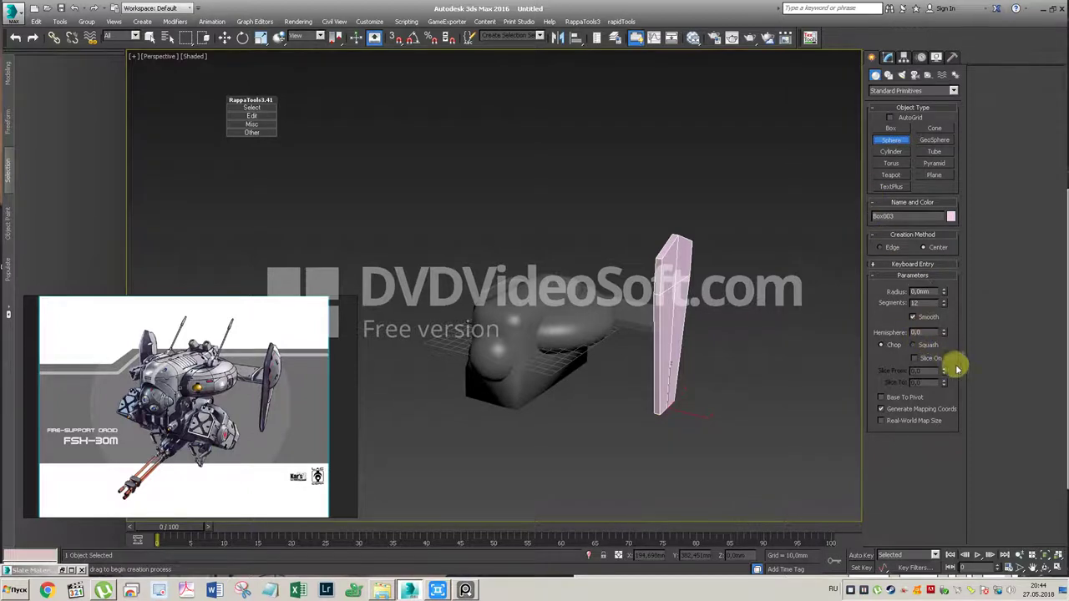
Step: Draw Sphere002, align its pivot to Box003, and raise it to the pillar's top
drag(690, 410, 699, 428)
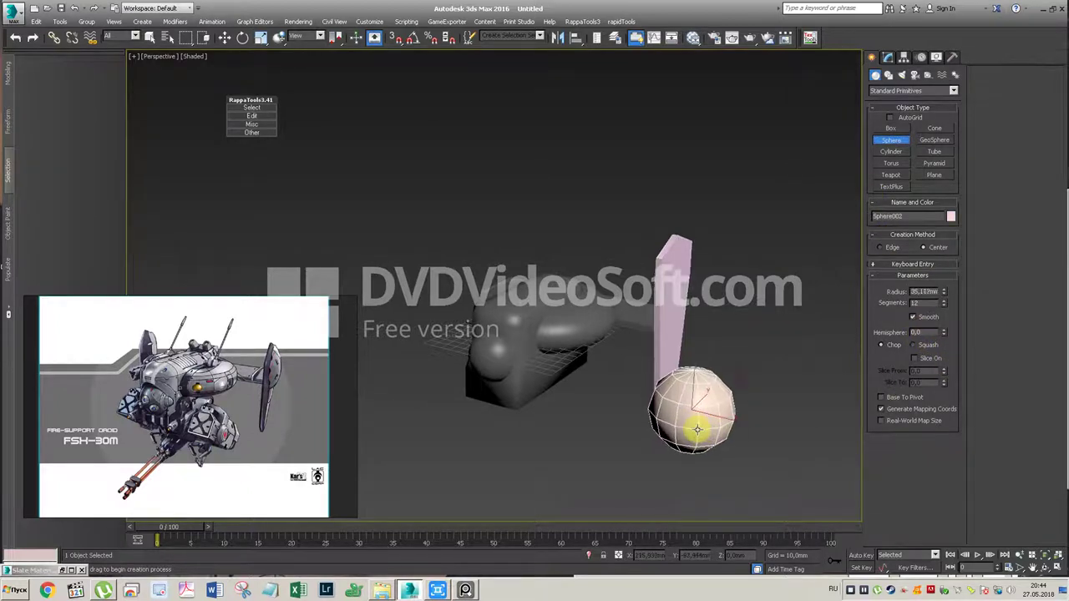
key(r)
key(w)
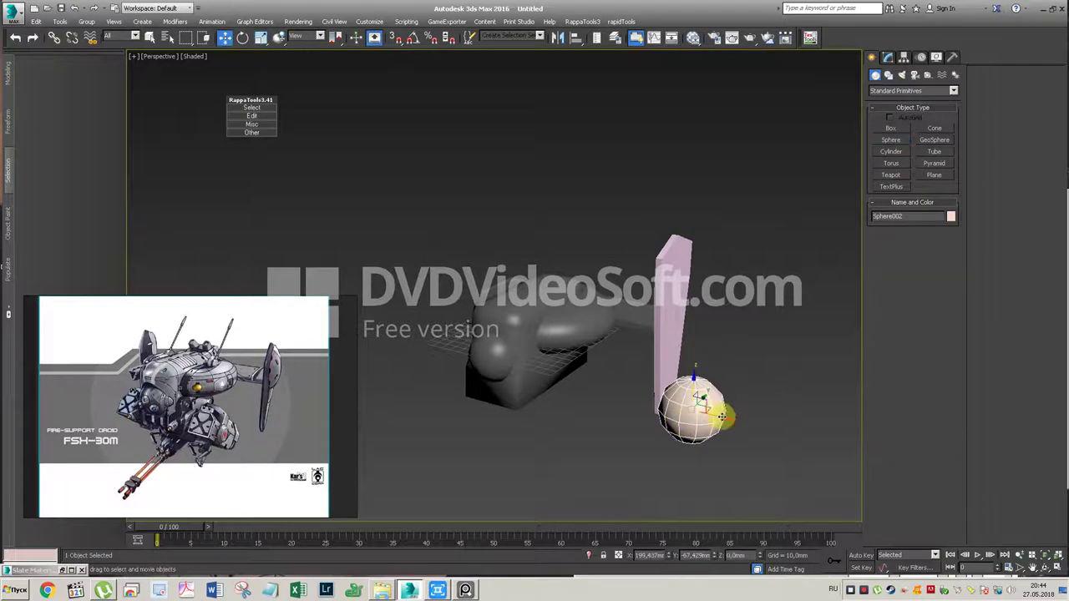
drag(714, 415, 684, 407)
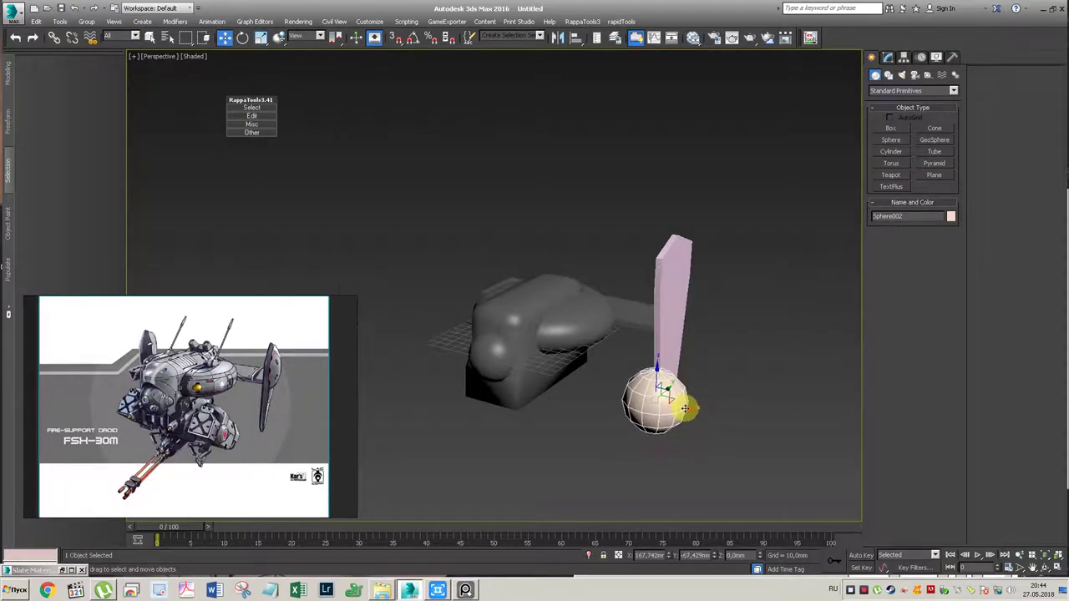
key(alt+a)
click(663, 322)
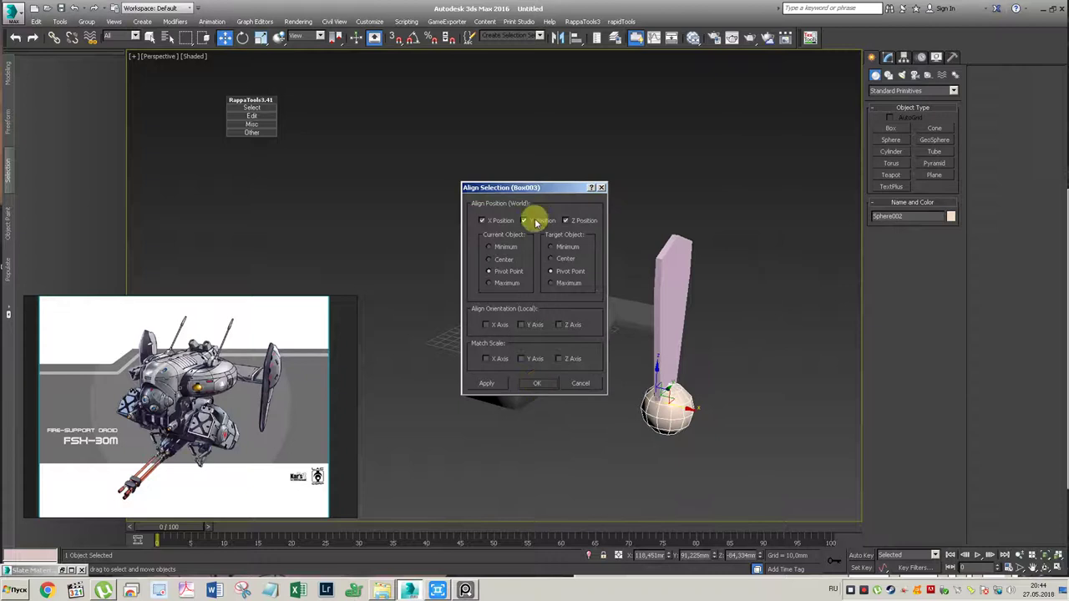
click(536, 381)
drag(670, 377, 663, 237)
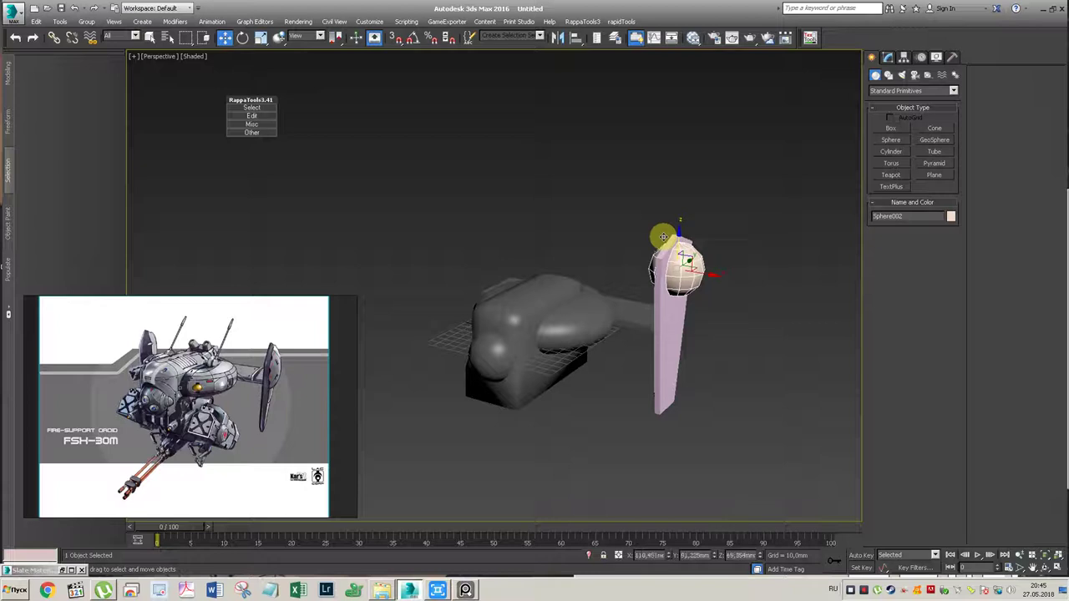
click(886, 56)
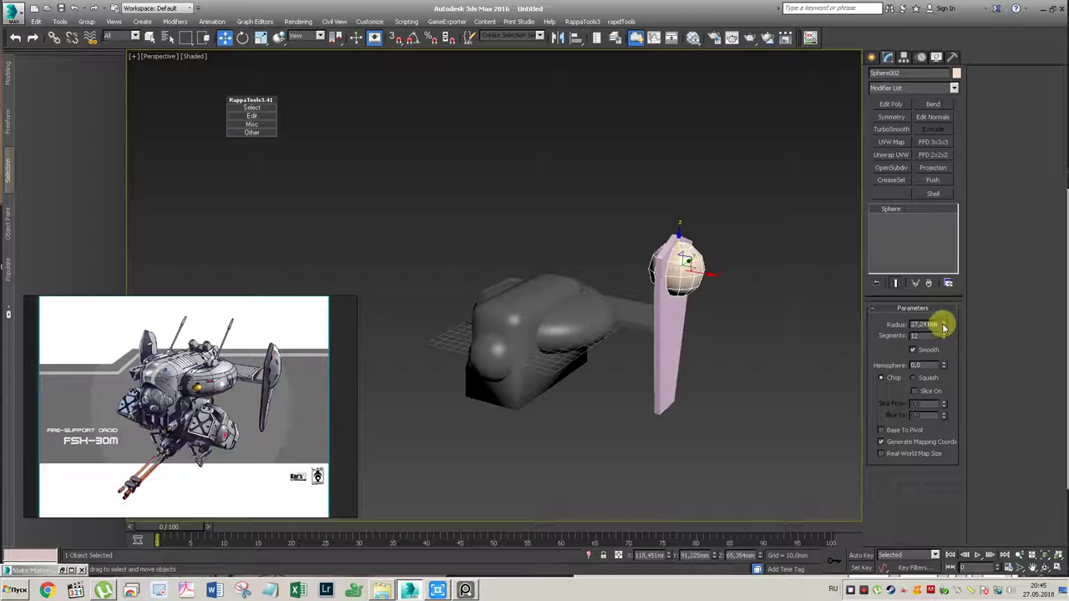
Step: Resize Sphere002's radius, lower it slightly, and try different slice angles
drag(943, 325, 947, 309)
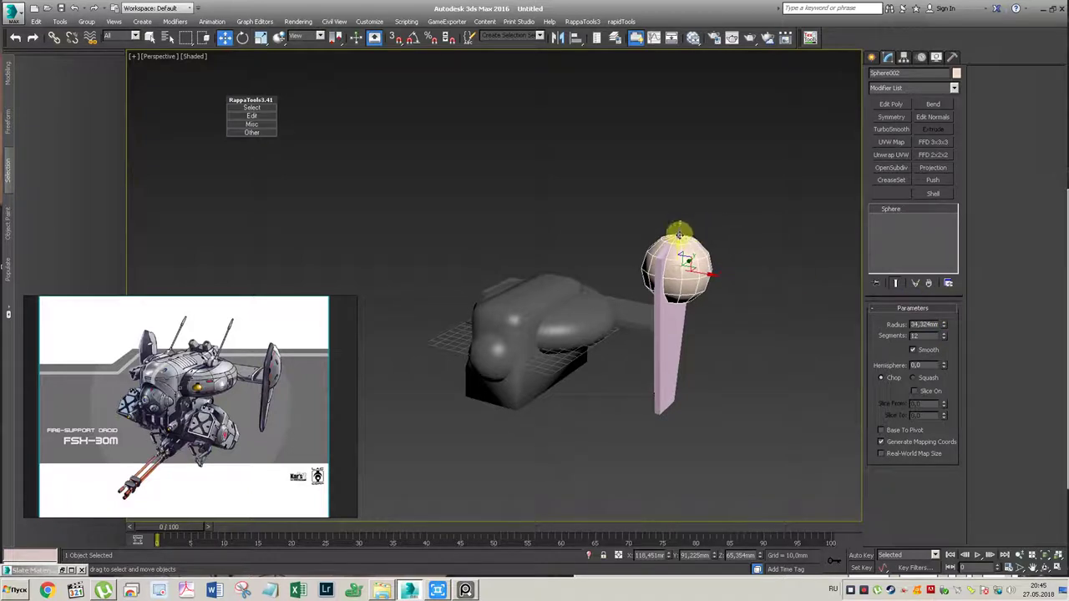
drag(679, 233, 679, 239)
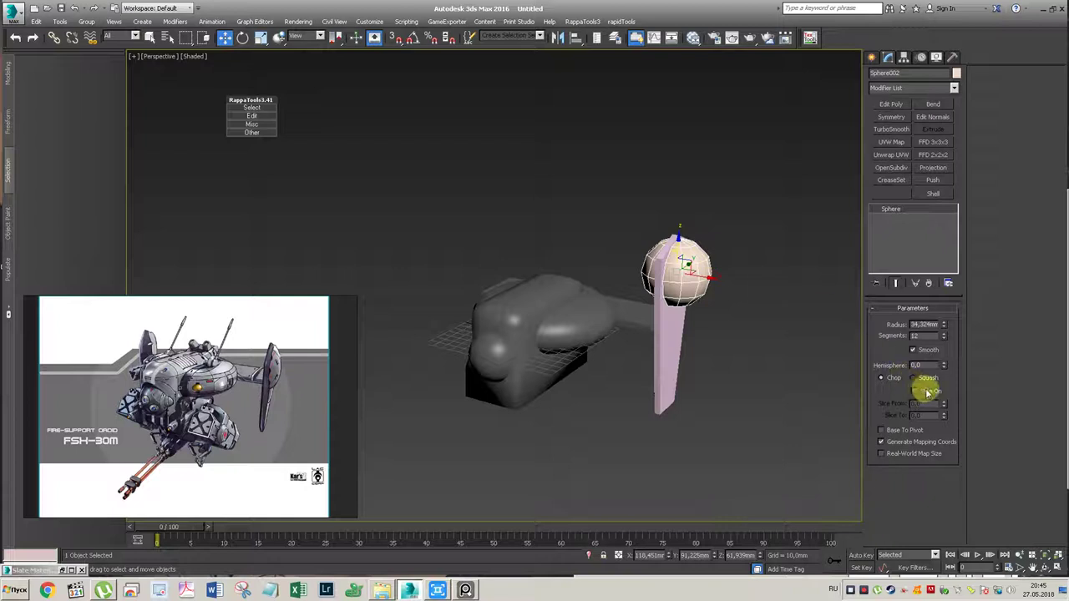
mouse_move(944, 409)
mouse_down()
mouse_move(947, 389)
mouse_move(951, 569)
mouse_move(975, 210)
mouse_move(981, 425)
mouse_up()
right_click(946, 406)
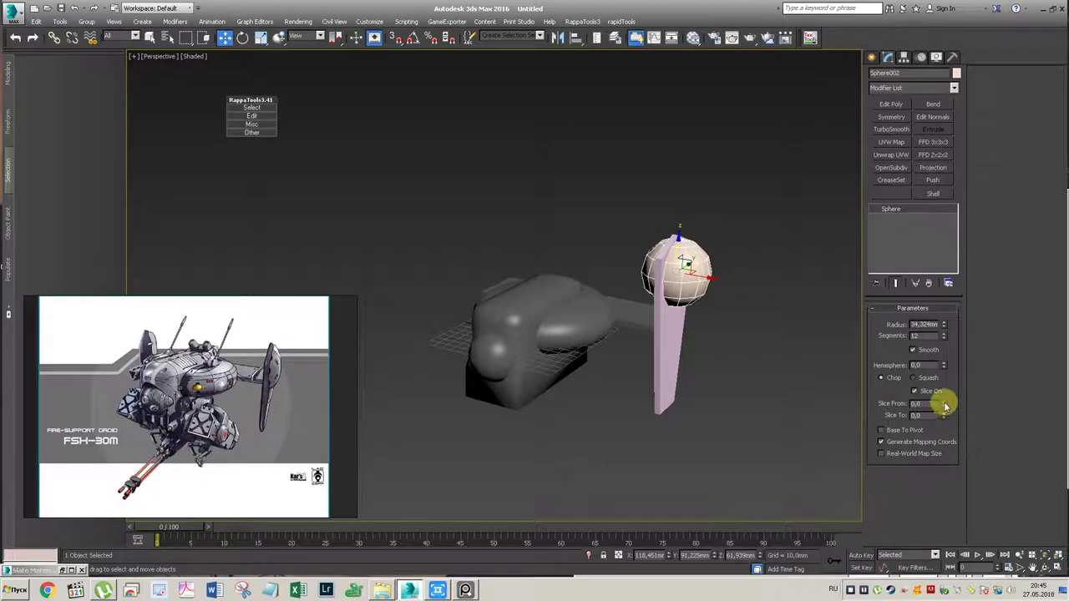
drag(946, 410, 949, 224)
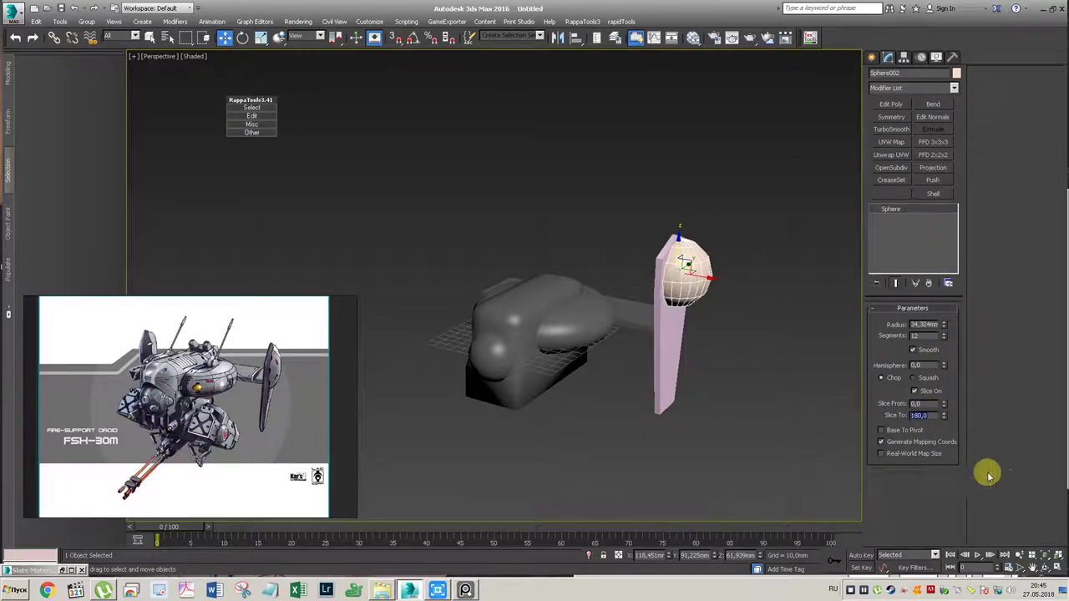
Step: Cut Sphere002 to about 10 segments and reset Slice To to 0 for a whole ball
double_click(918, 335)
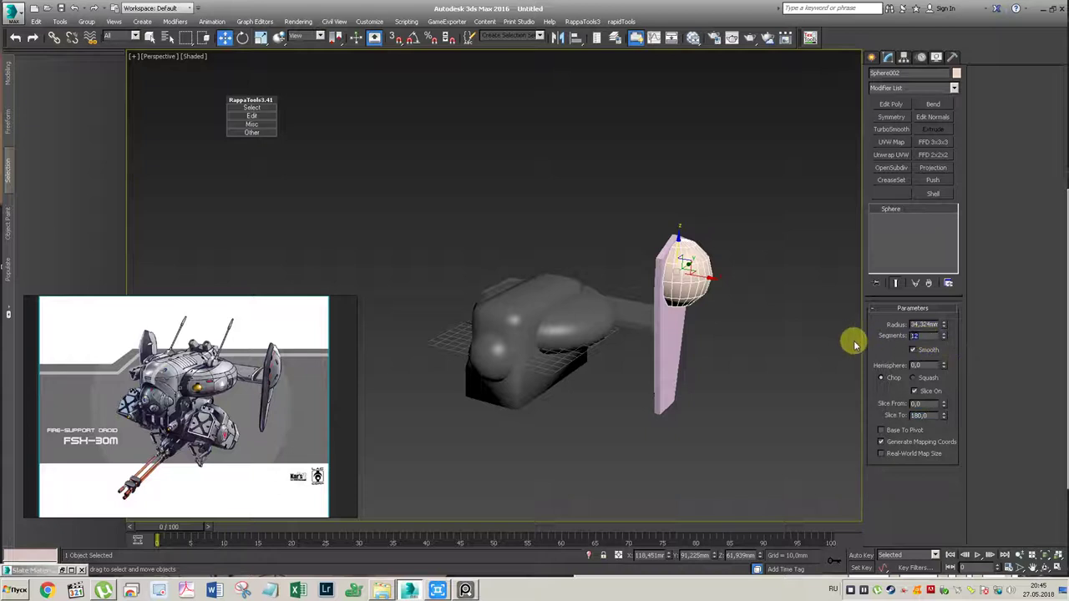
text(6)
key(Return)
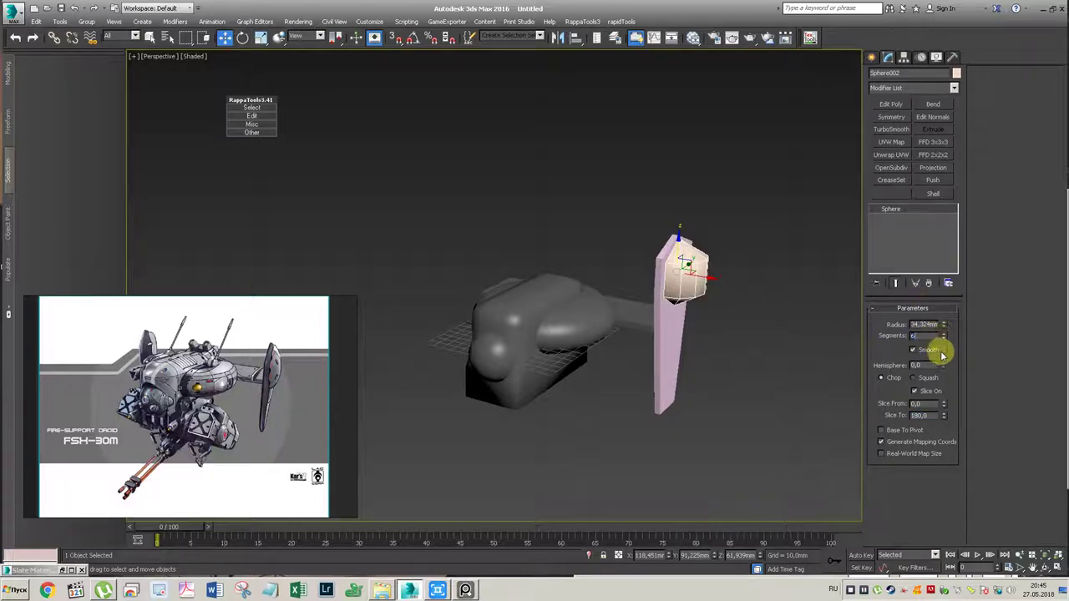
drag(944, 335, 944, 333)
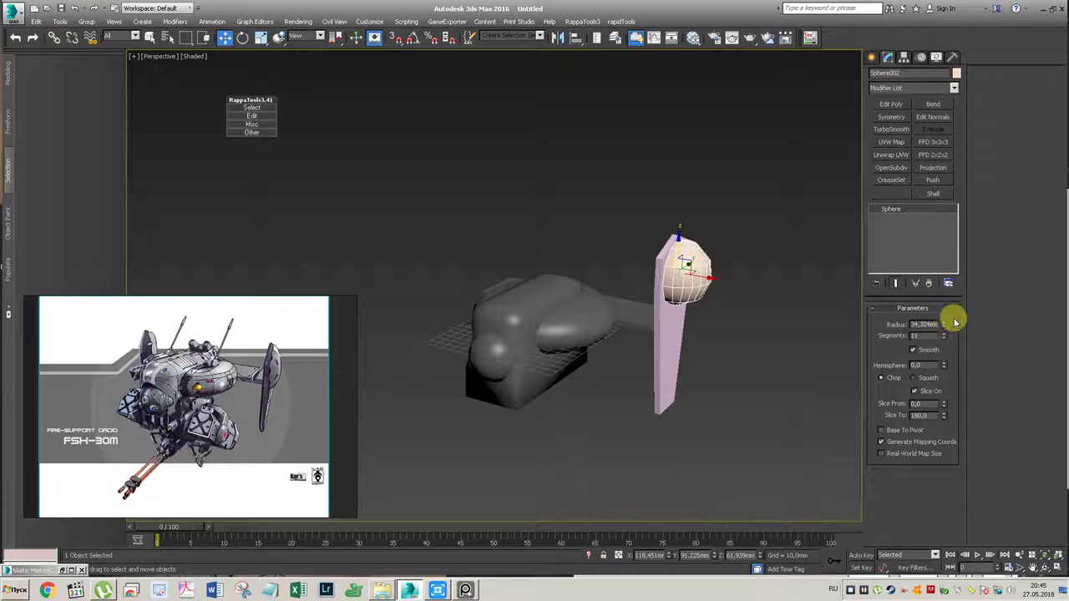
right_click(944, 415)
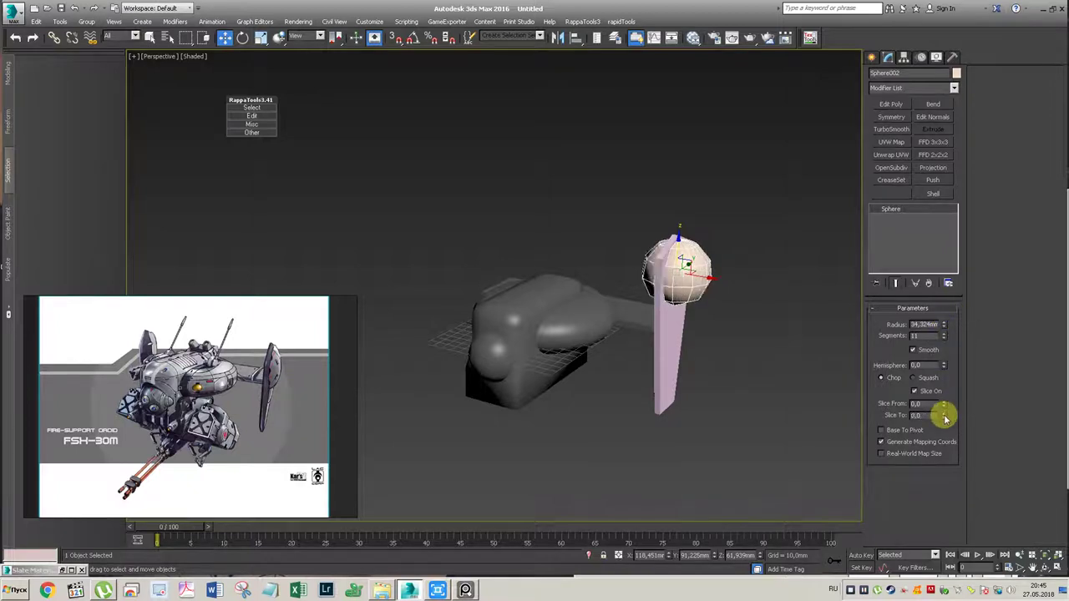
key(Return)
click(891, 105)
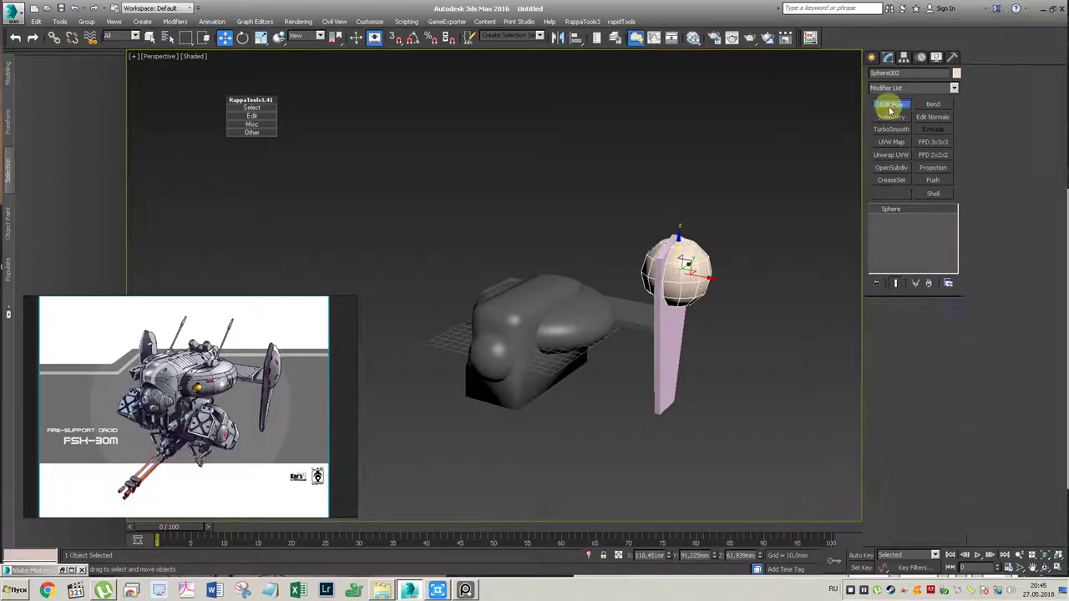
Step: Delete the left-half polygons of Sphere002 in Edit Poly
key(4)
mouse_move(650, 251)
alt+middle_down()
mouse_move(687, 243)
mouse_move(656, 240)
mouse_move(615, 210)
alt+middle_up()
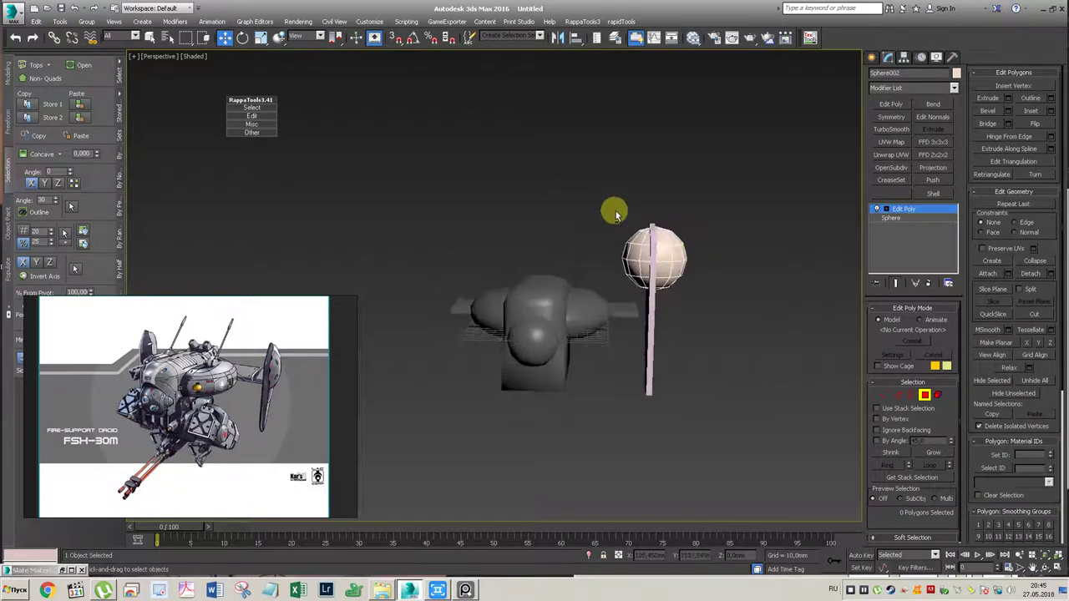
drag(594, 193, 649, 316)
key(Delete)
alt+middle_drag(667, 243, 634, 256)
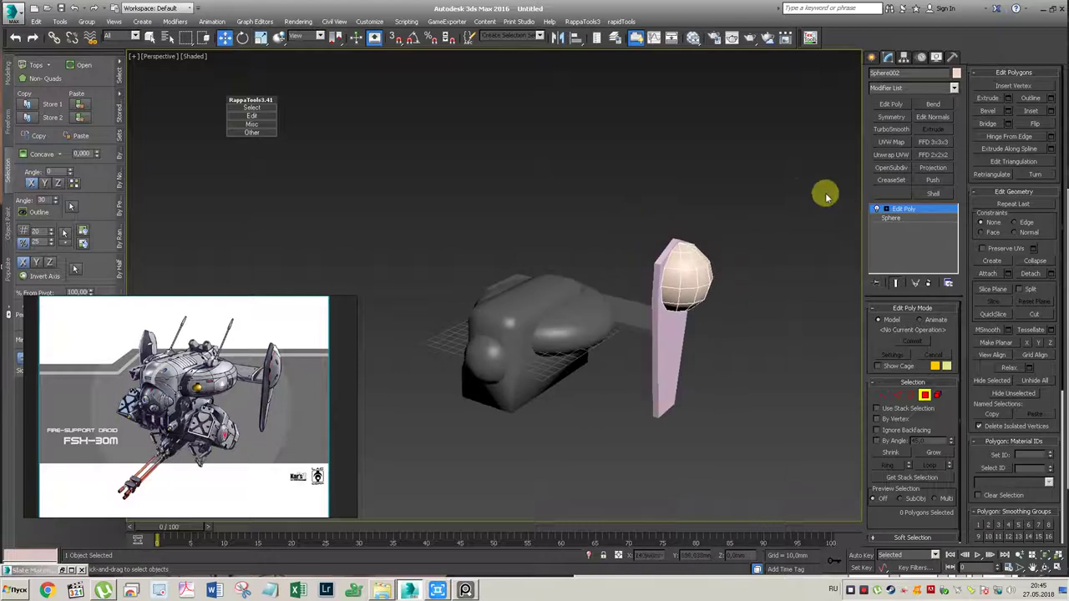
click(936, 210)
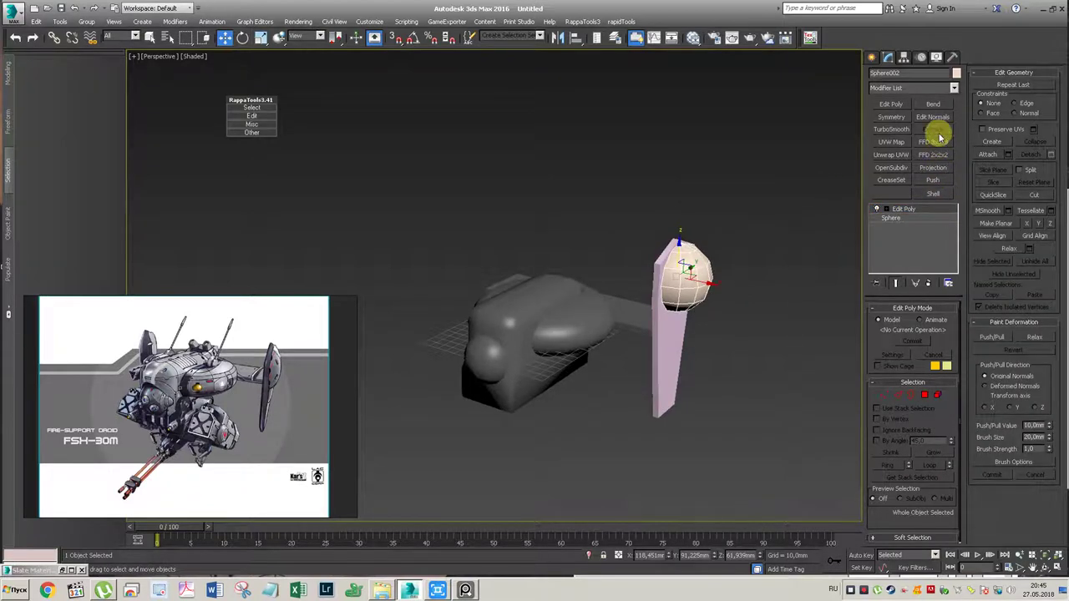
Step: Add FFD 2x2x2 and push its lattice points to flatten the half-sphere
click(939, 157)
mouse_move(780, 232)
alt+middle_down()
mouse_move(742, 218)
mouse_move(757, 193)
alt+middle_up()
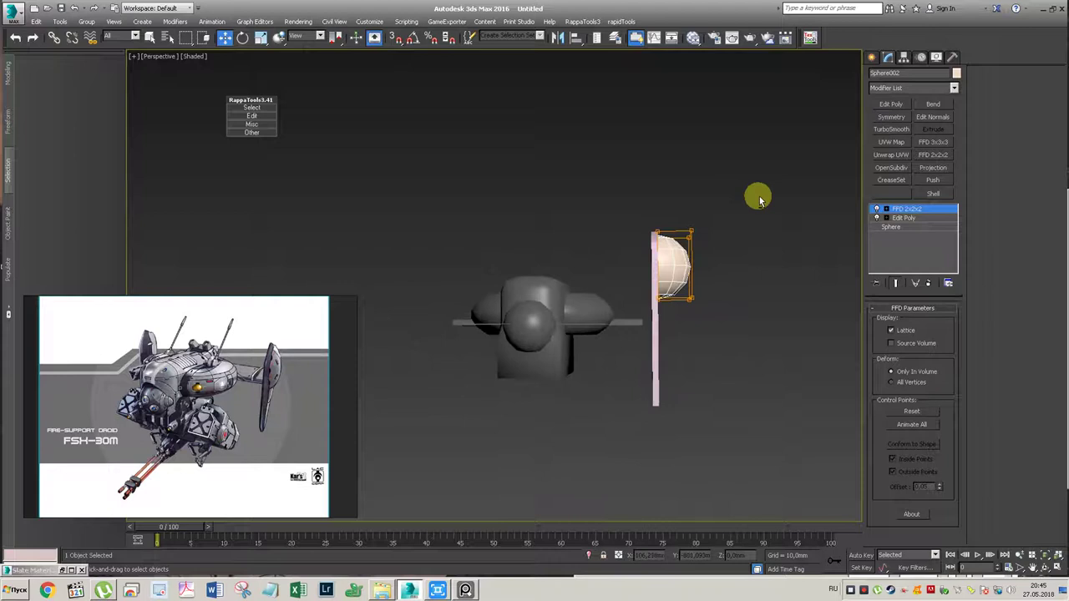
drag(701, 313, 685, 322)
drag(718, 269, 695, 270)
mouse_move(697, 269)
alt+middle_down()
mouse_move(610, 289)
mouse_move(644, 284)
mouse_move(671, 301)
mouse_move(685, 276)
mouse_move(662, 294)
alt+middle_up()
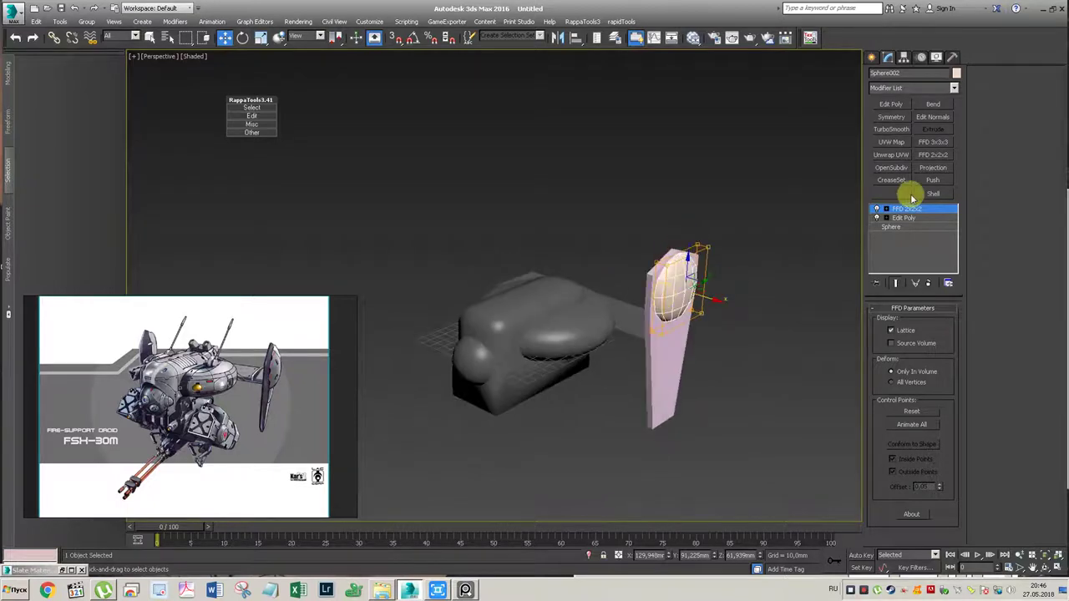
alt+middle_drag(720, 257, 721, 243)
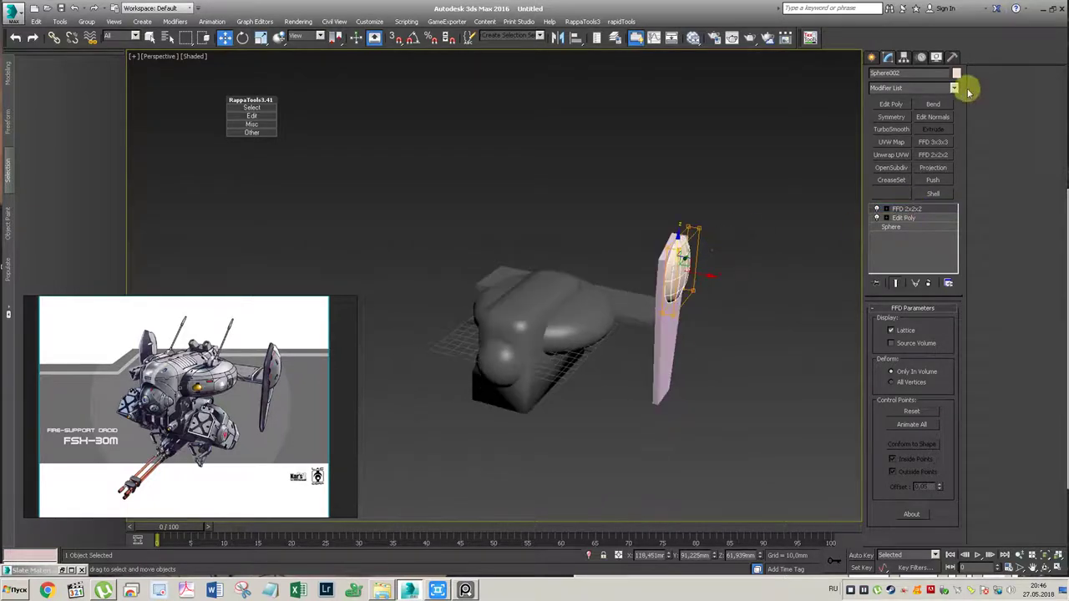
Step: Select the post with its cap and open the Slate Material Editor
click(872, 57)
drag(719, 189, 667, 245)
click(693, 37)
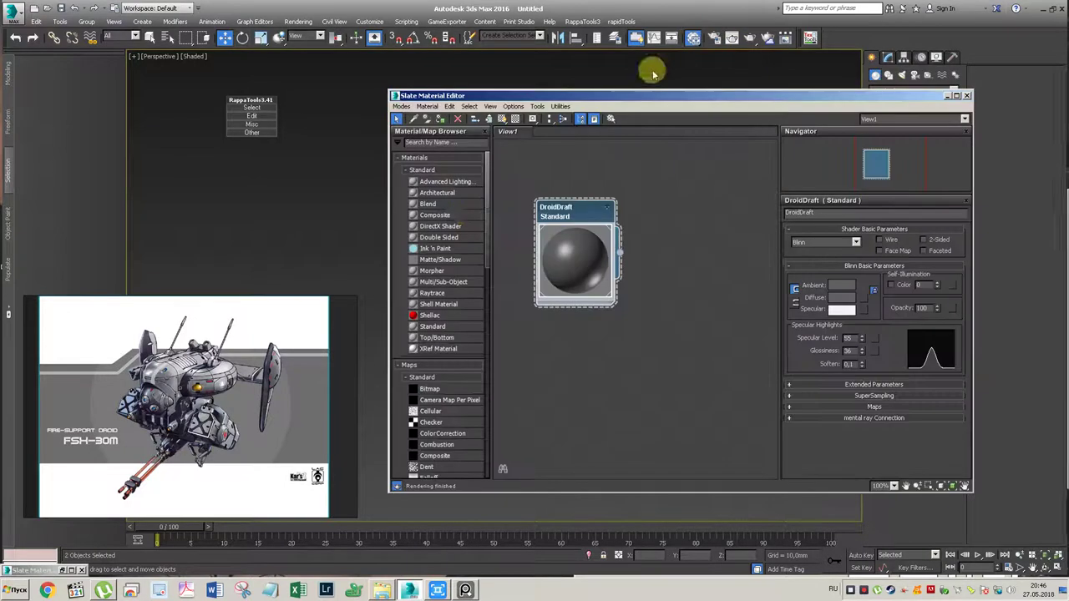
Step: Close the material editor with DroidDraft on the post and cap, then select crossbar Box002
click(966, 95)
click(706, 203)
mouse_move(706, 203)
alt+middle_down()
mouse_move(721, 195)
mouse_move(699, 174)
mouse_move(743, 210)
alt+middle_up()
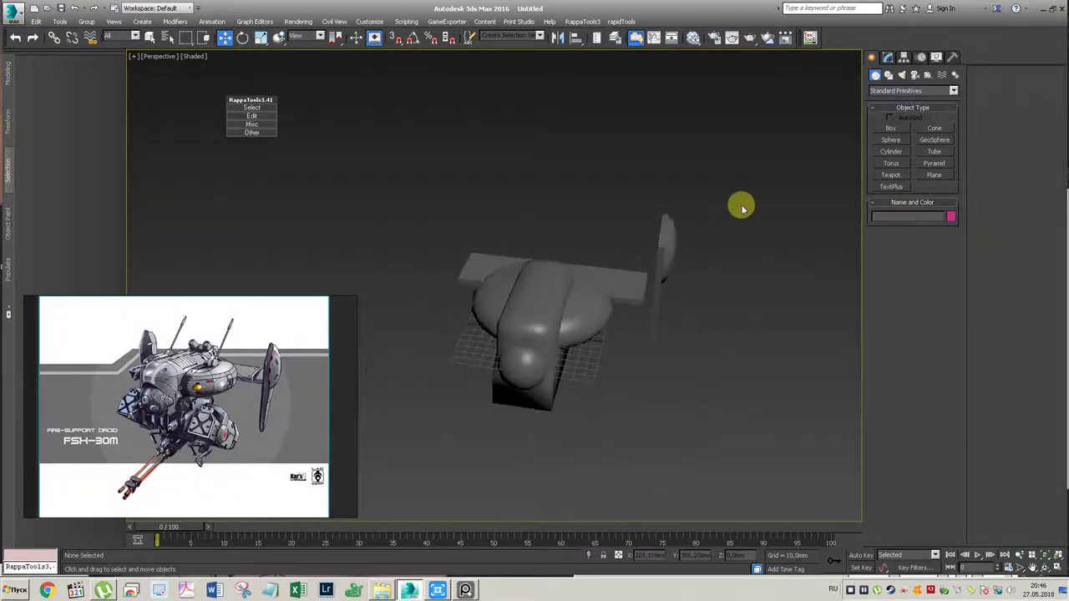
click(645, 298)
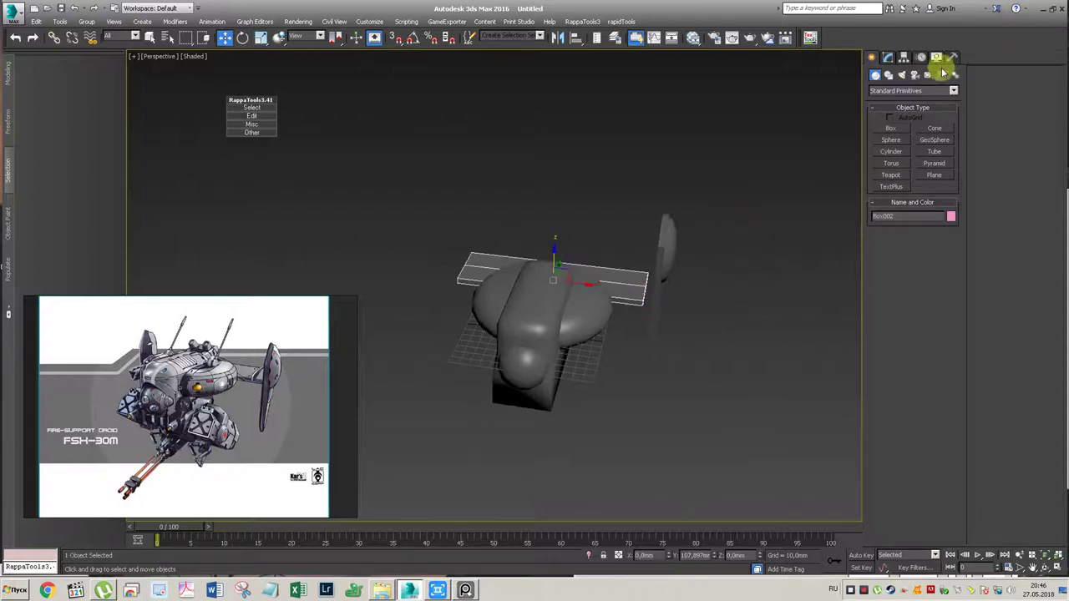
Step: Widen the crossbar Box002 to about 234 mm
click(889, 61)
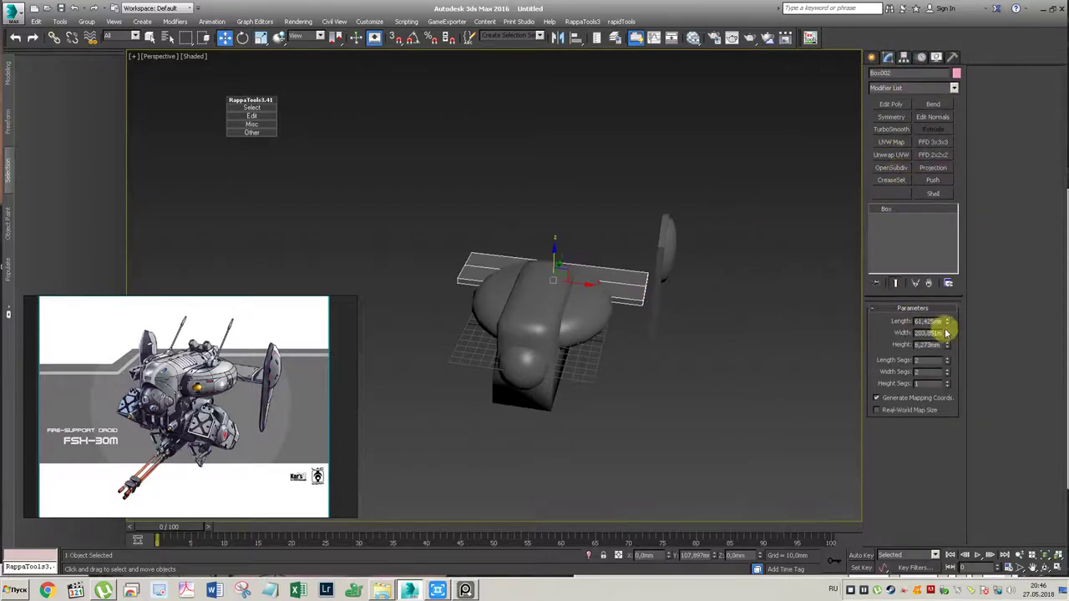
drag(946, 333, 946, 322)
mouse_move(720, 276)
alt+middle_down()
mouse_move(687, 262)
mouse_move(716, 241)
alt+middle_up()
click(715, 241)
Step: Move Box003's pivot to the scene origin and add Symmetry to mirror the post
click(664, 270)
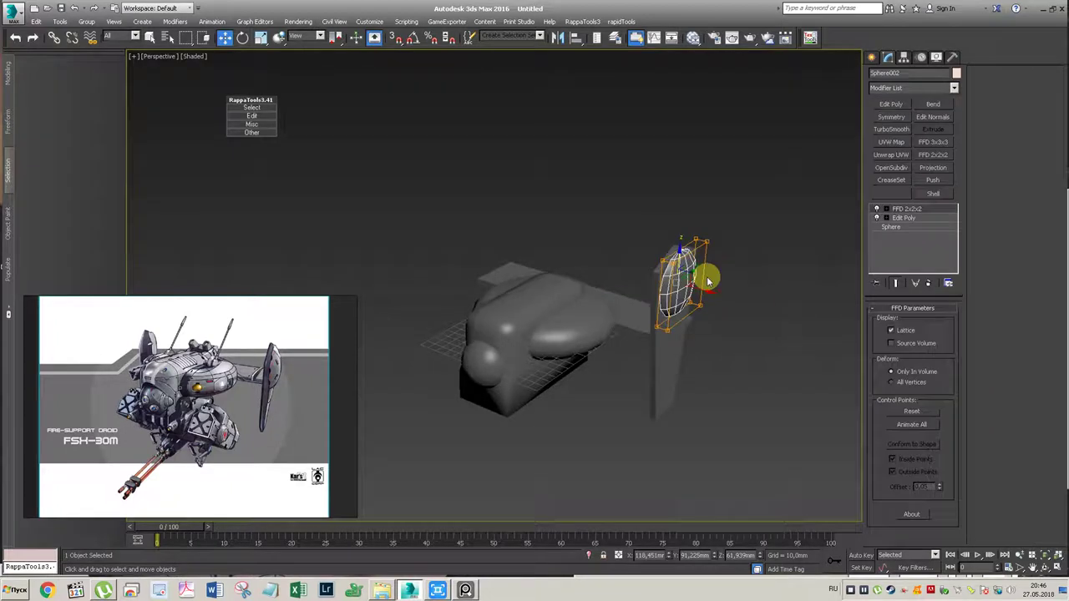
click(890, 104)
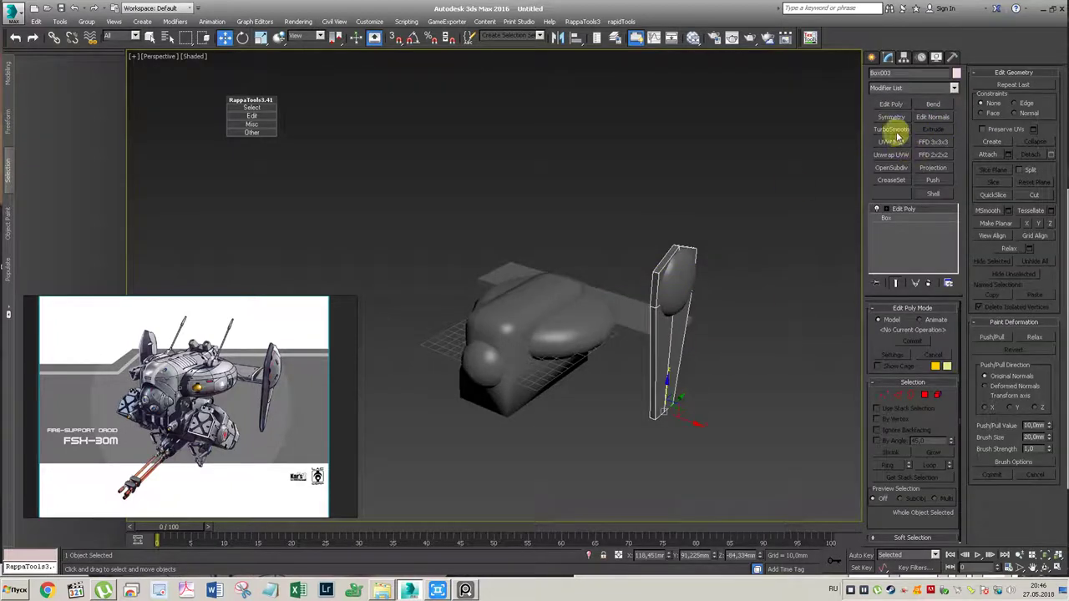
click(892, 117)
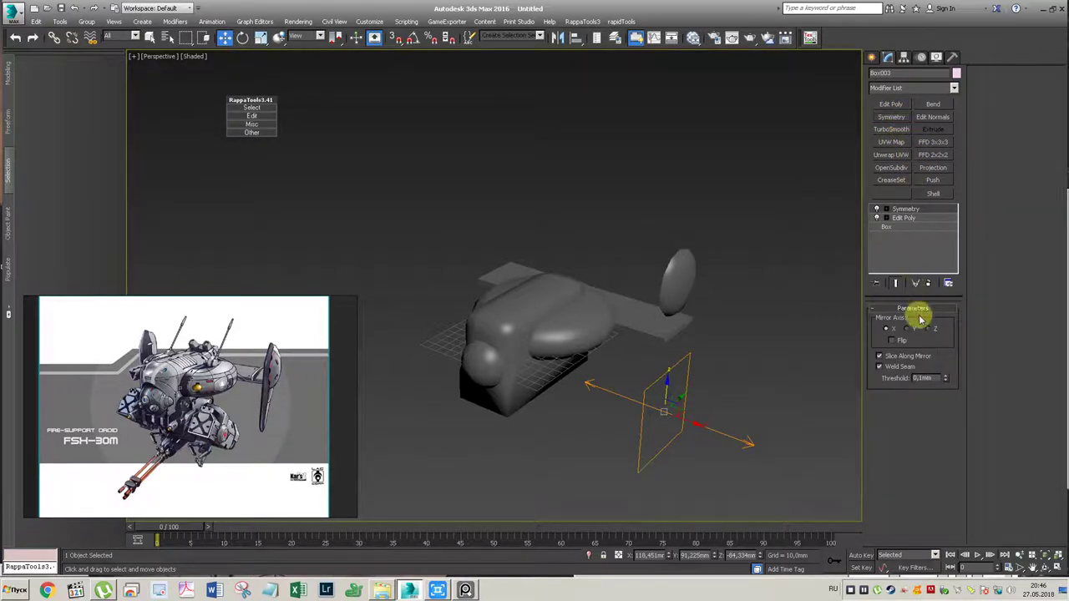
click(933, 285)
click(904, 57)
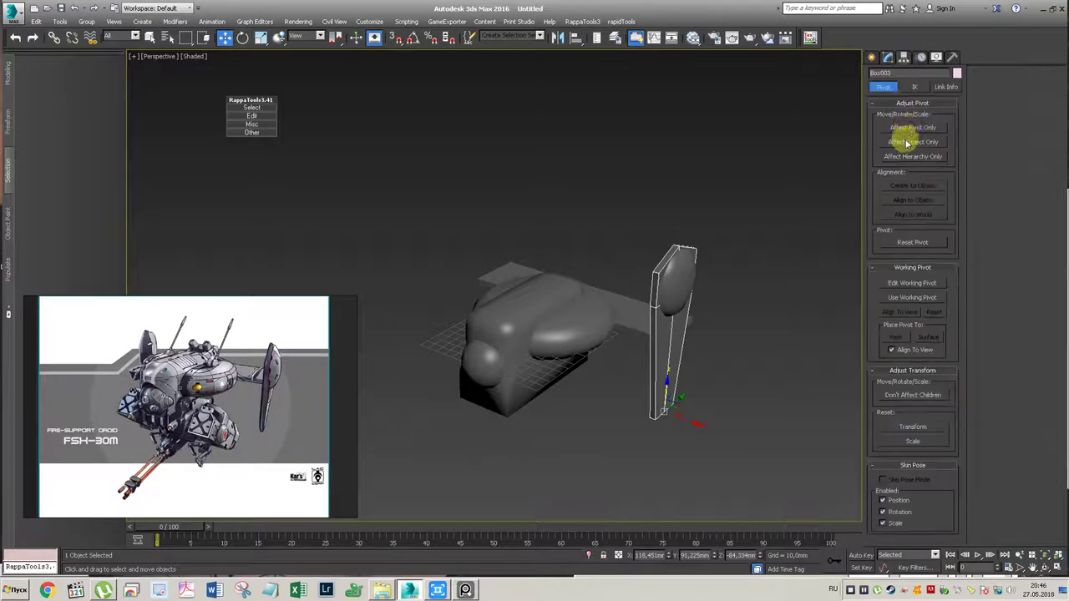
right_click(670, 555)
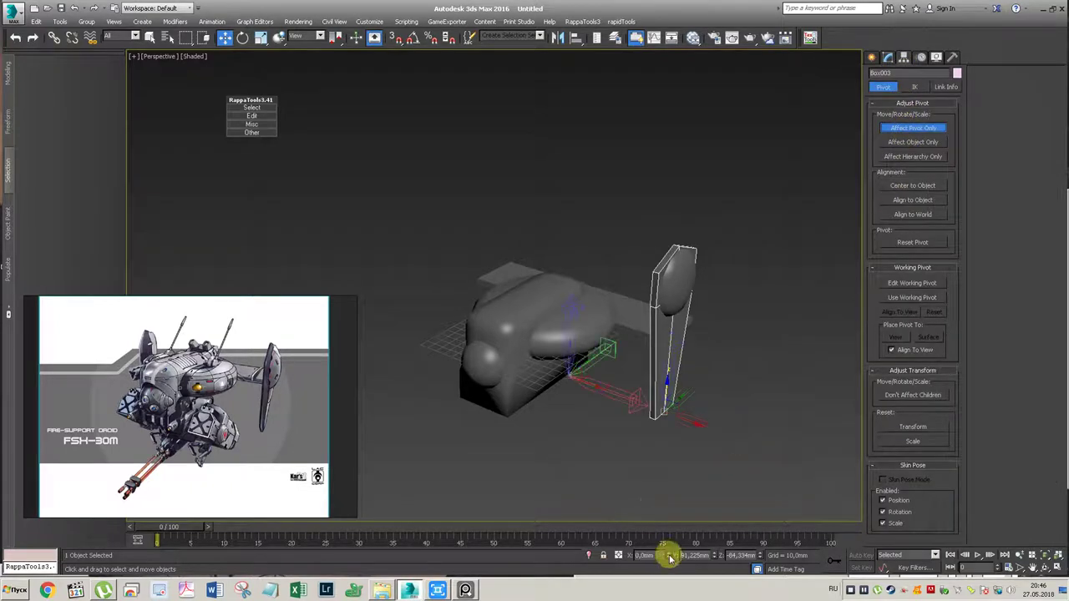
click(918, 127)
click(887, 57)
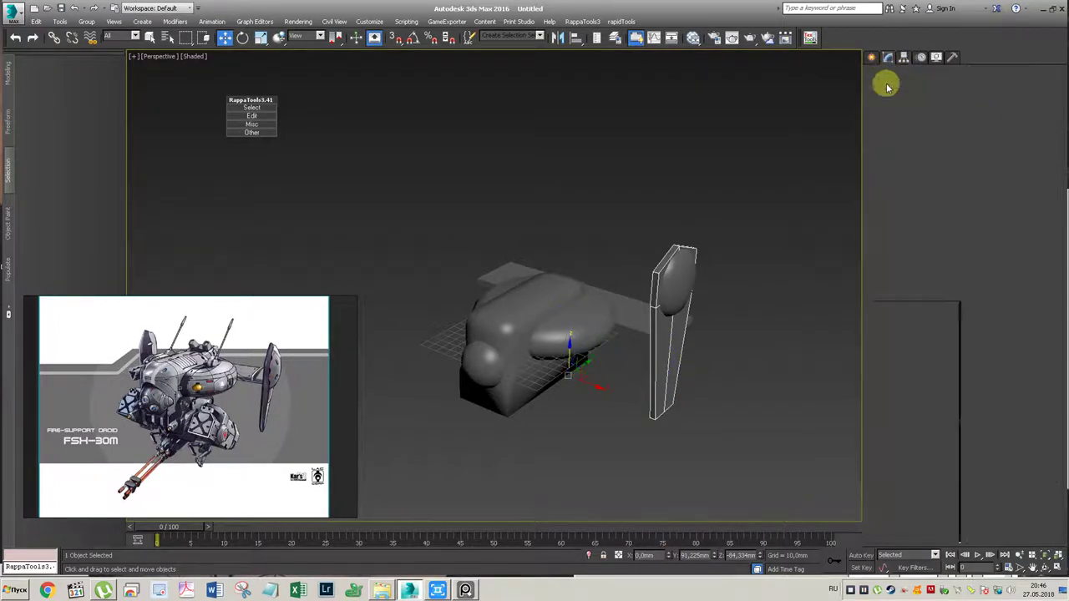
click(890, 117)
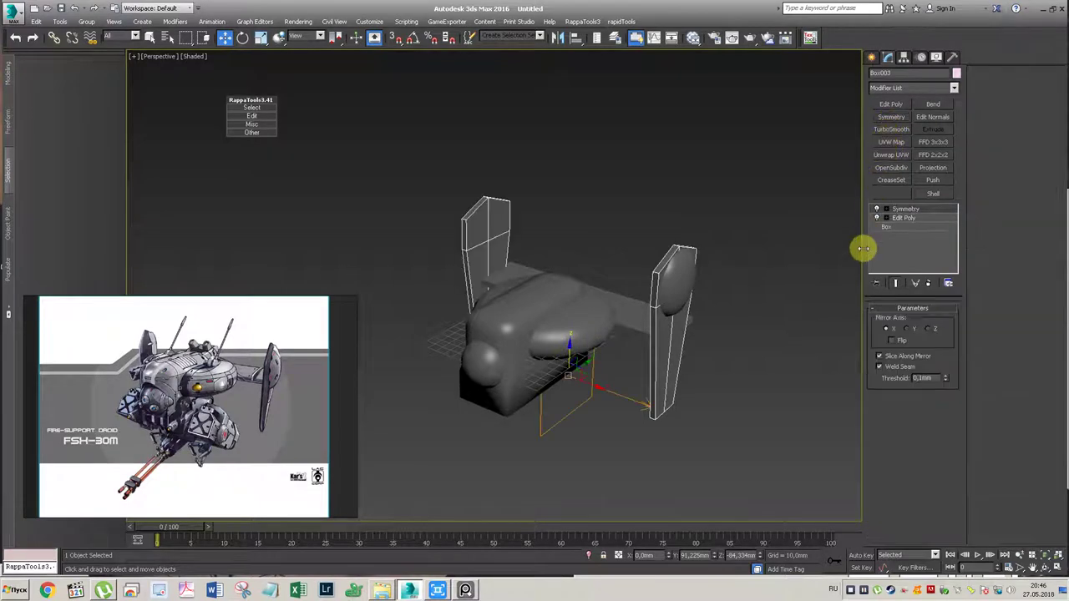
Step: Move Sphere002's pivot to the scene origin and add Symmetry to mirror the cap
click(673, 276)
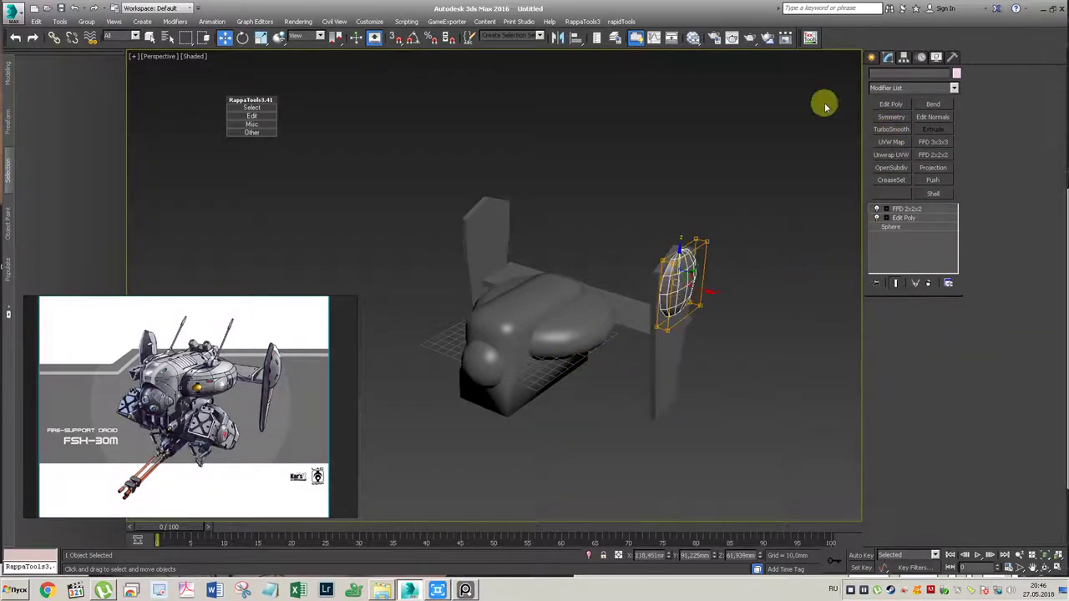
click(903, 57)
click(907, 128)
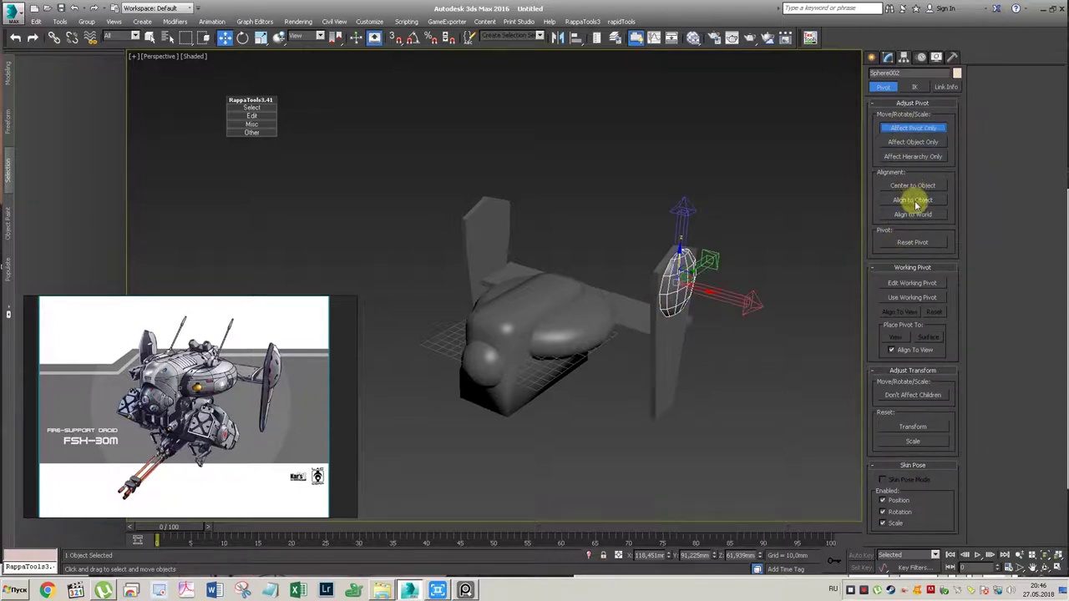
right_click(665, 555)
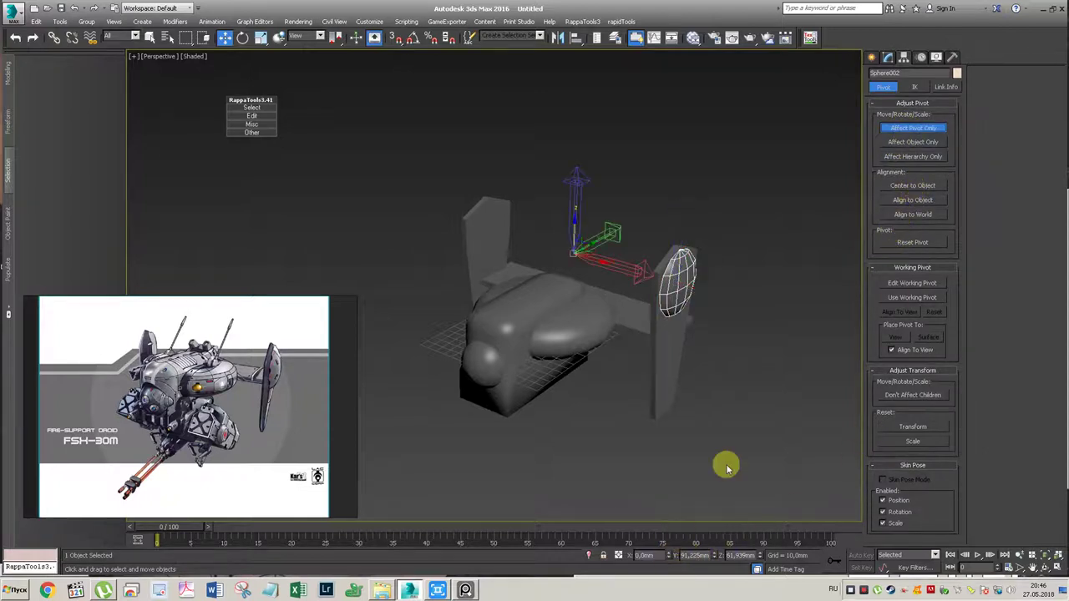
click(913, 128)
click(888, 58)
click(892, 116)
Step: Select both mirrored wings and move them up and to the right
click(776, 297)
mouse_move(633, 297)
alt+middle_down()
mouse_move(675, 287)
mouse_move(618, 293)
mouse_move(596, 314)
mouse_move(630, 298)
mouse_move(618, 318)
mouse_move(571, 301)
mouse_move(571, 317)
mouse_move(591, 268)
mouse_move(649, 256)
mouse_move(646, 270)
mouse_move(644, 253)
mouse_move(643, 276)
alt+middle_up()
click(654, 345)
ctrl+click(675, 293)
drag(595, 264, 606, 257)
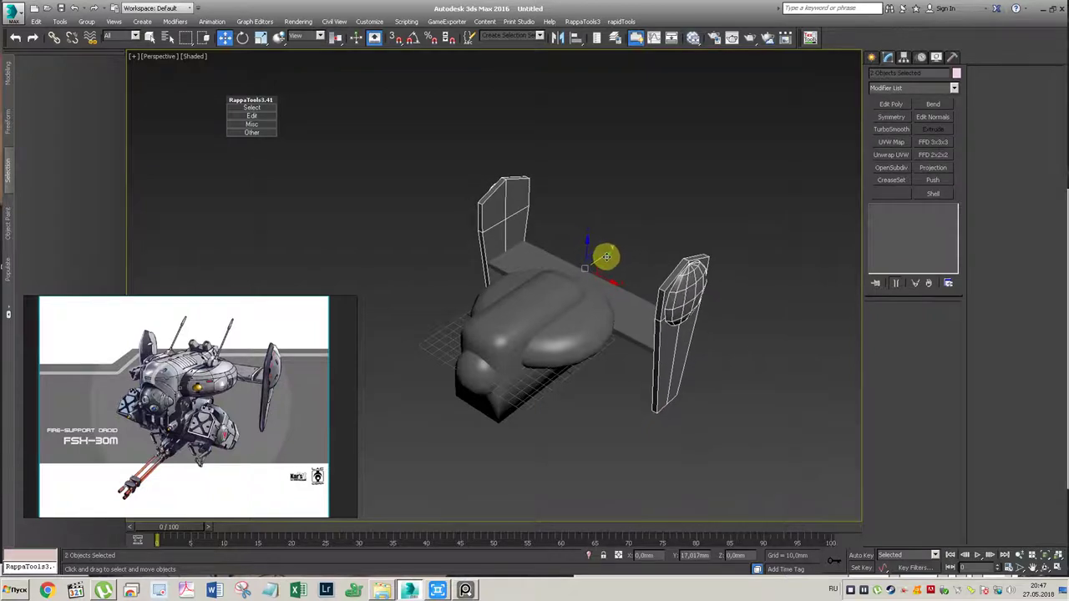
click(816, 248)
mouse_move(690, 253)
alt+middle_down()
mouse_move(709, 227)
mouse_move(696, 241)
alt+middle_up()
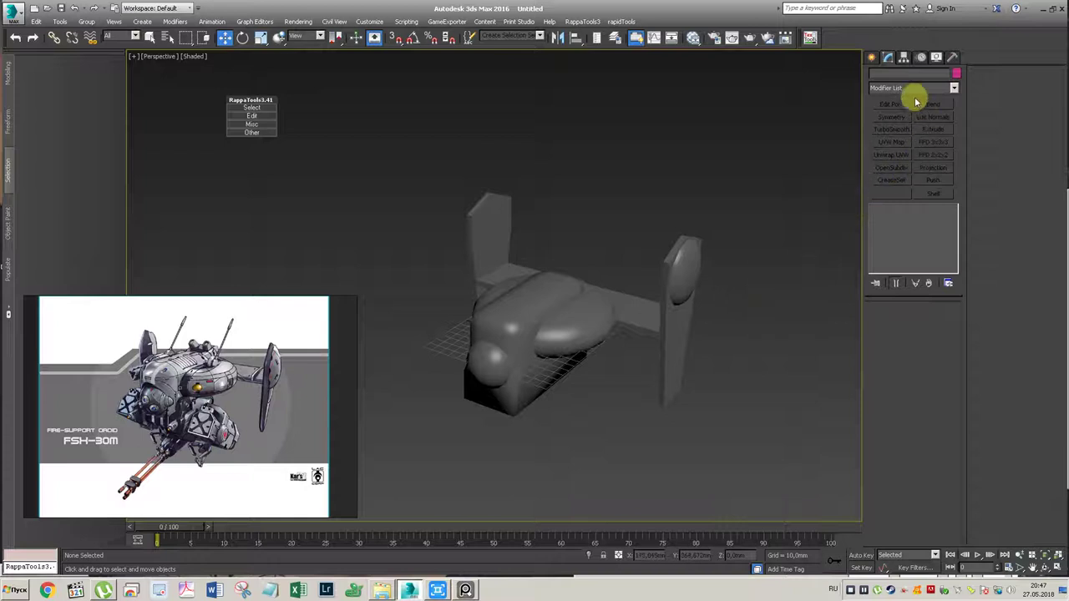
click(872, 57)
Step: Draw a small box, Box004 (about 66 × 58 × 37 mm), atop the droid body
click(890, 128)
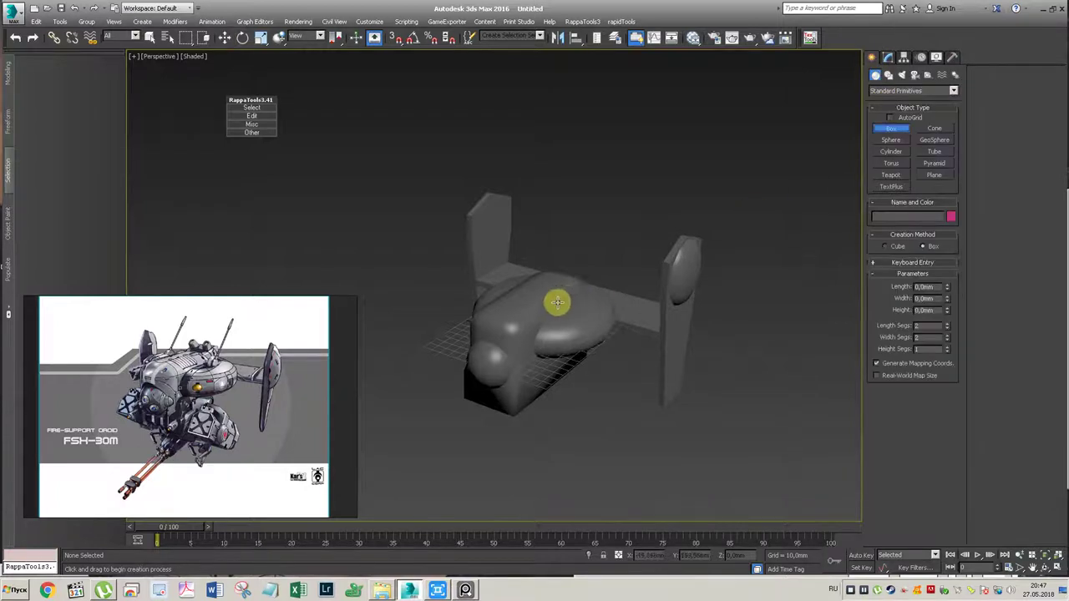
mouse_move(575, 283)
mouse_down()
mouse_move(599, 312)
mouse_move(590, 311)
mouse_up()
click(591, 280)
key(w)
mouse_move(593, 282)
alt+middle_down()
mouse_move(600, 288)
mouse_move(599, 273)
alt+middle_up()
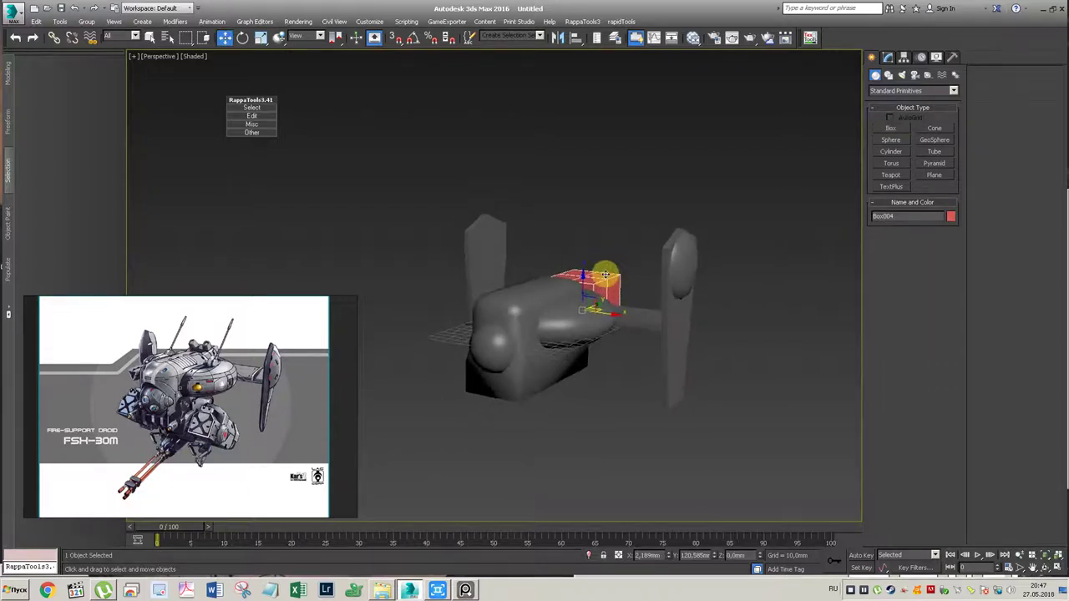
alt+middle_drag(600, 274, 596, 281)
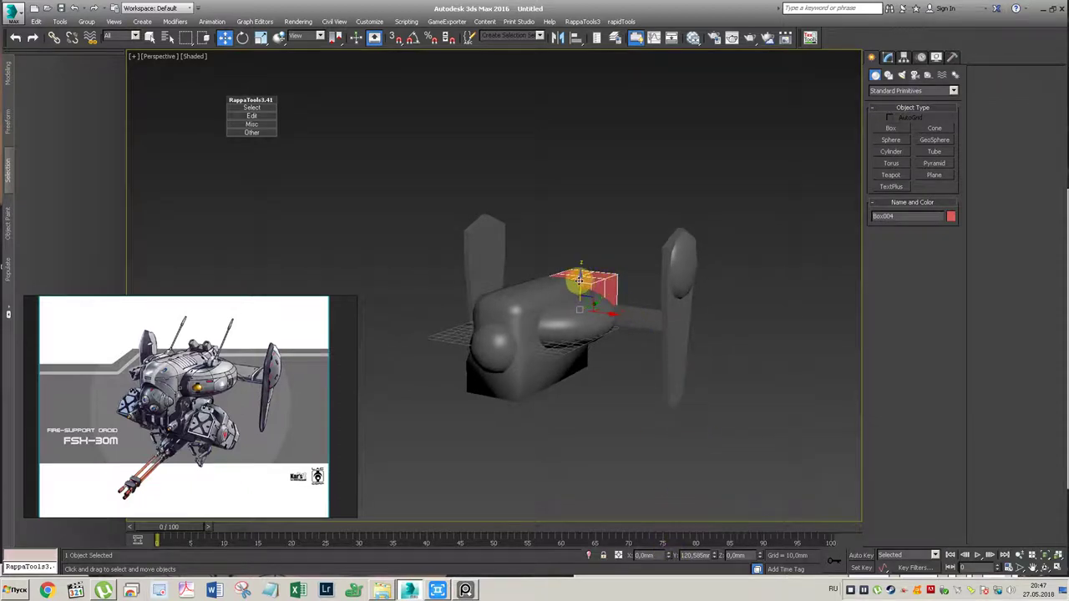
Step: Add an Edit Poly modifier to Box004
click(693, 38)
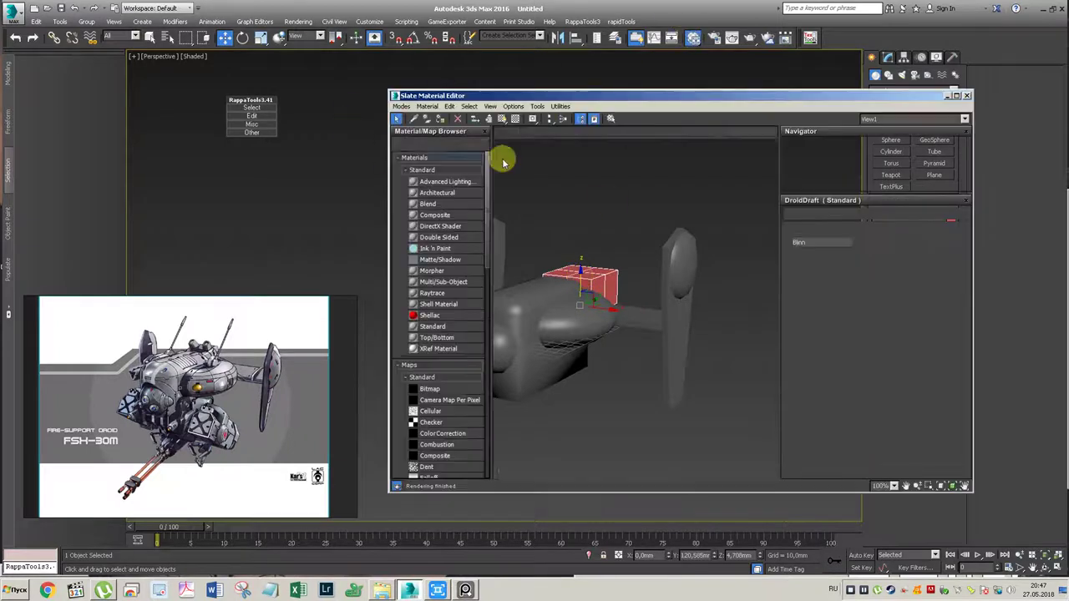
click(967, 96)
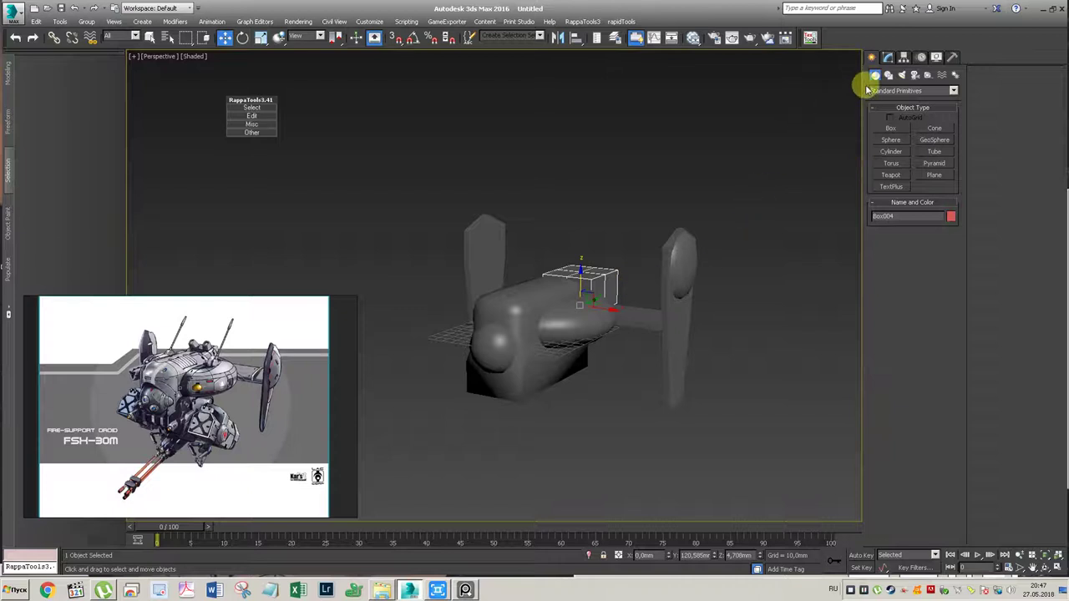
click(887, 57)
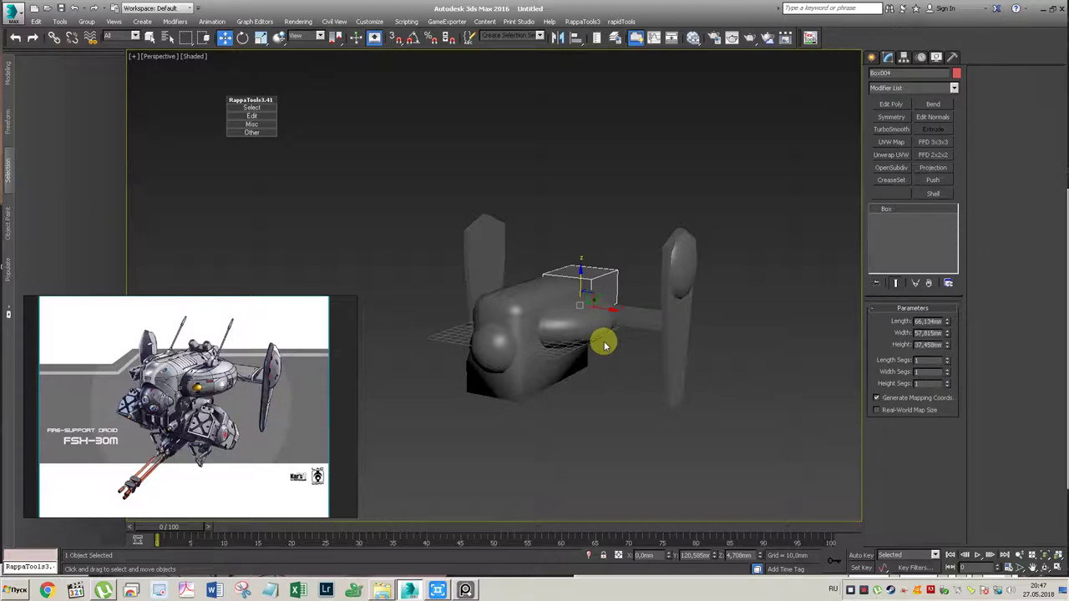
click(889, 104)
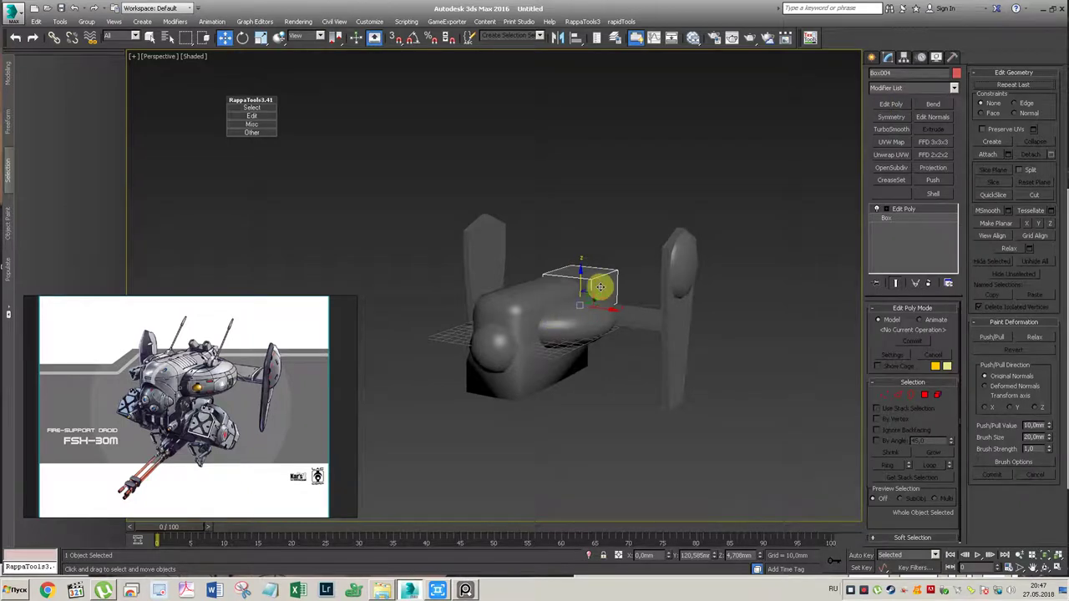
Step: Select two opposite faces of Box004 and scale them to stretch the box along Y
key(4)
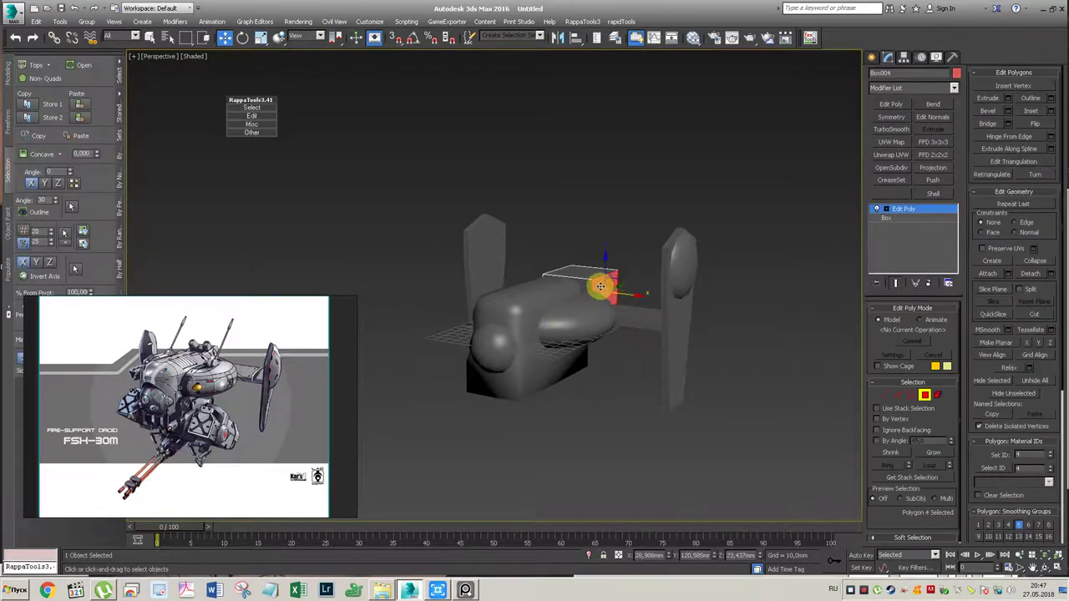
mouse_move(571, 281)
alt+middle_down()
mouse_move(489, 258)
mouse_move(417, 269)
mouse_move(451, 263)
mouse_move(453, 274)
mouse_move(618, 294)
alt+middle_up()
ctrl+click(516, 267)
key(r)
drag(636, 294, 622, 297)
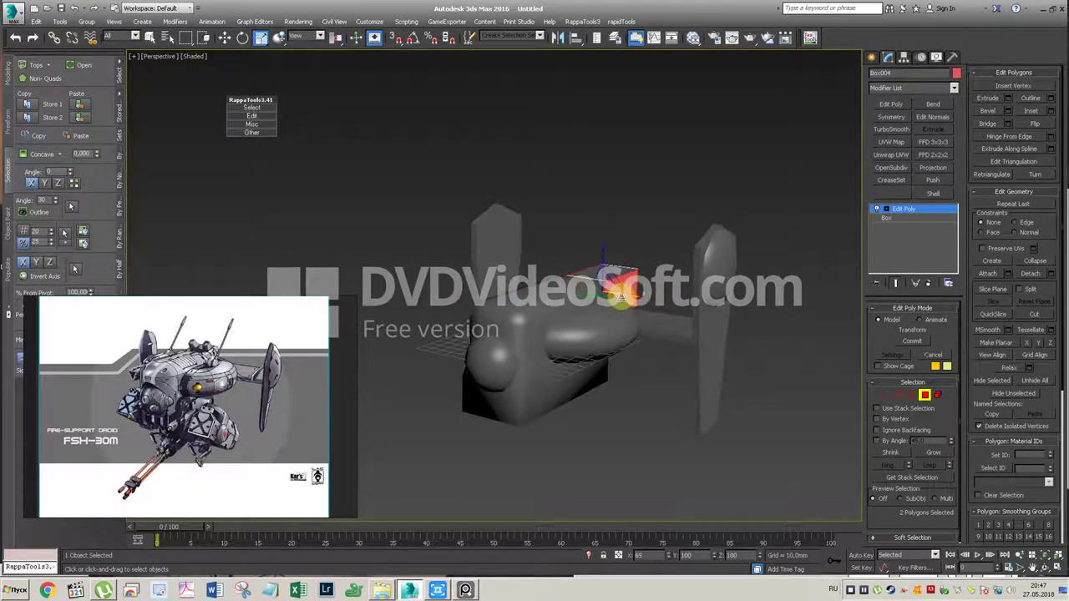
alt+middle_drag(618, 296, 632, 299)
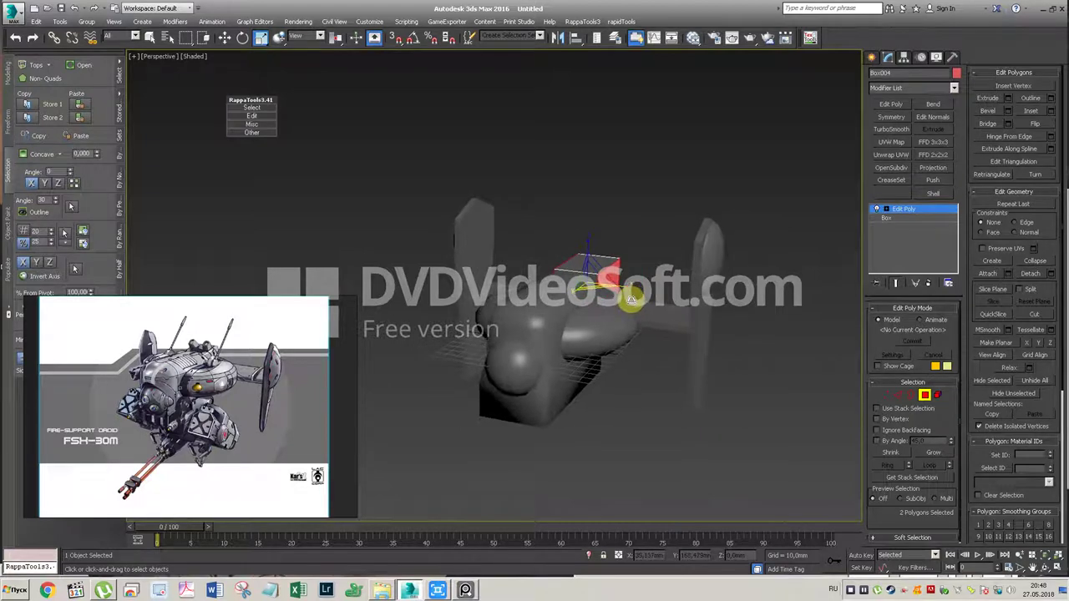
Step: Toggle between edge and face modes, check the reshaped box, then exit sub-object editing
key(2)
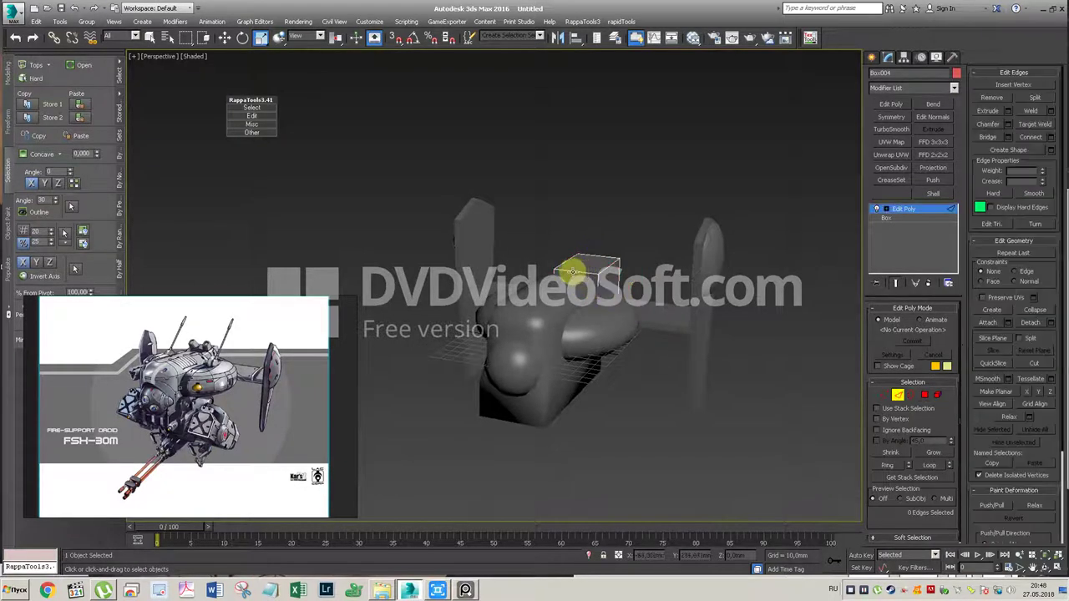
key(w)
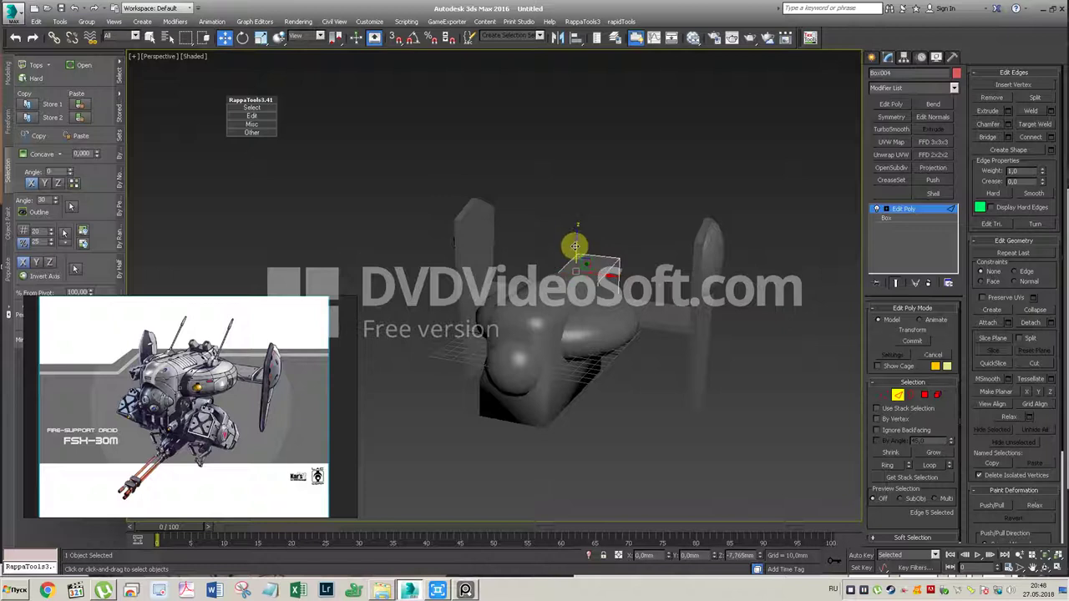
key(4)
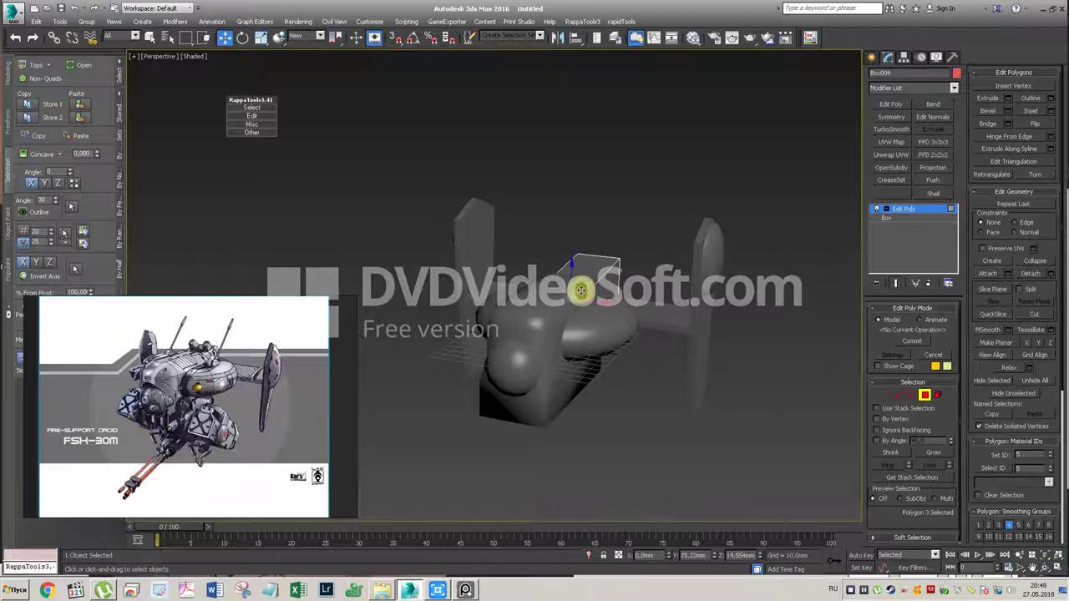
alt+middle_drag(600, 288, 589, 276)
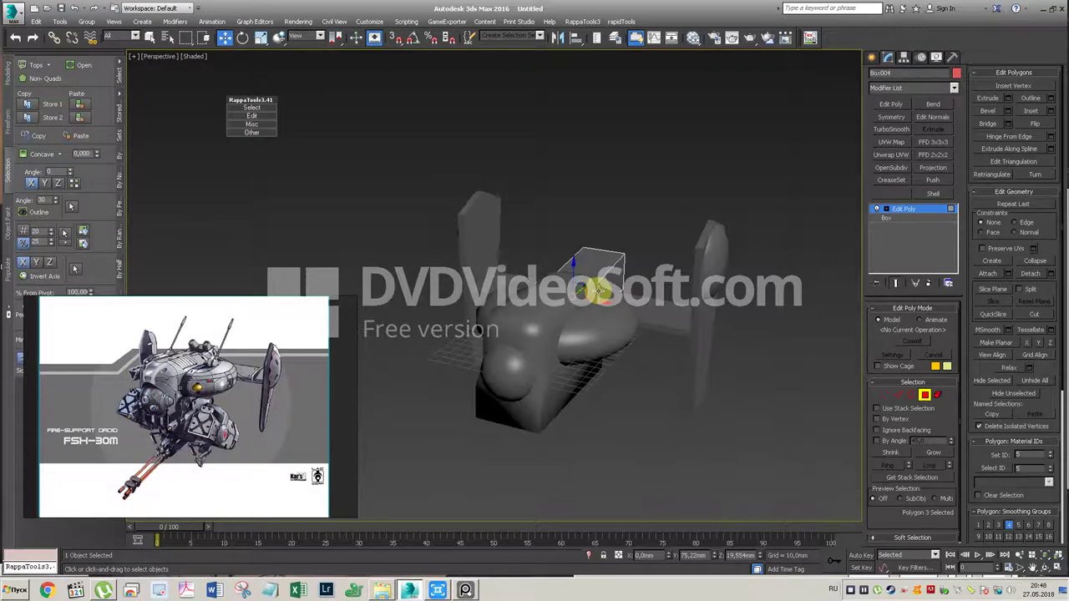
click(925, 396)
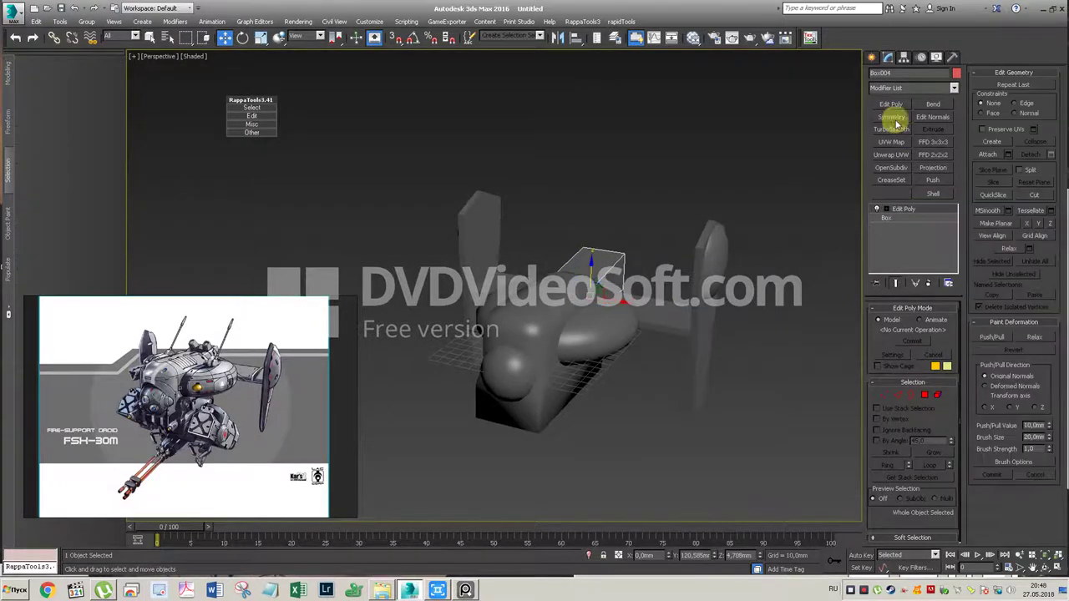
Step: Create a small AutoGrid box, Box005, on the droid's top plate and set its height
click(872, 58)
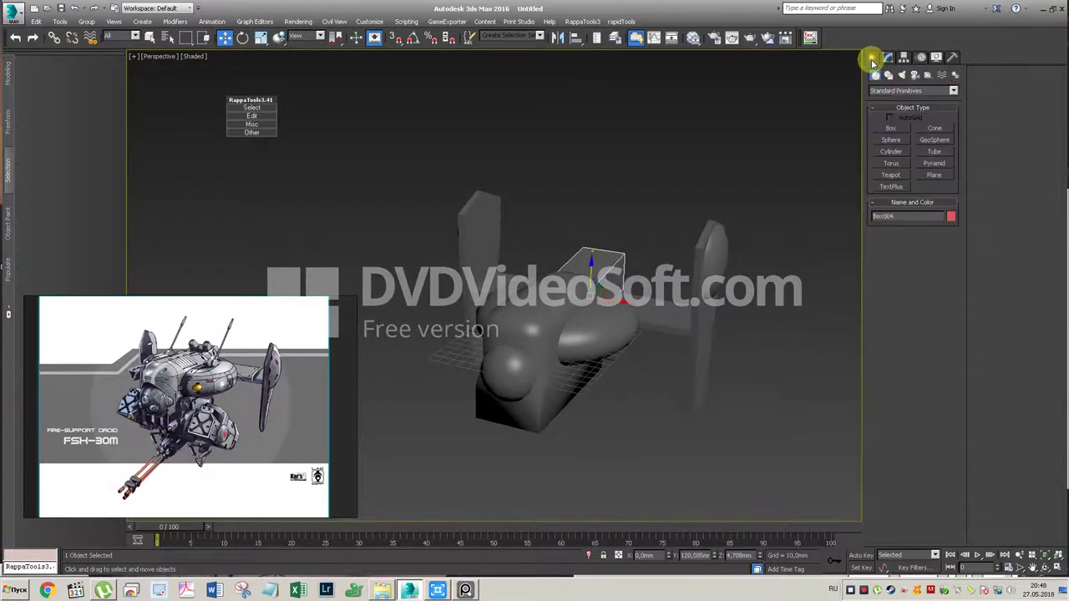
click(891, 129)
click(890, 118)
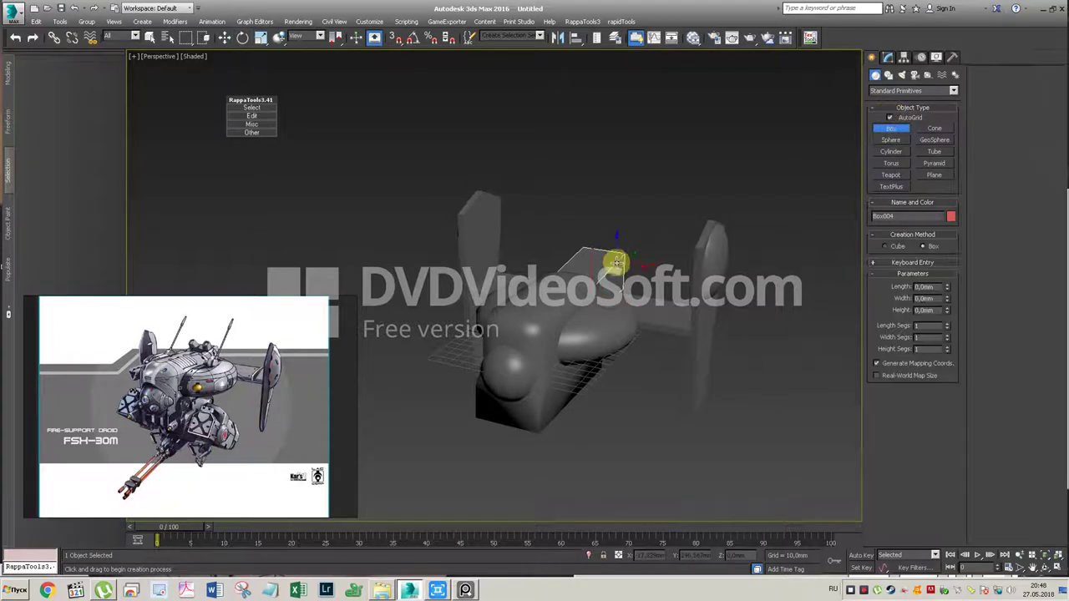
drag(602, 265, 608, 268)
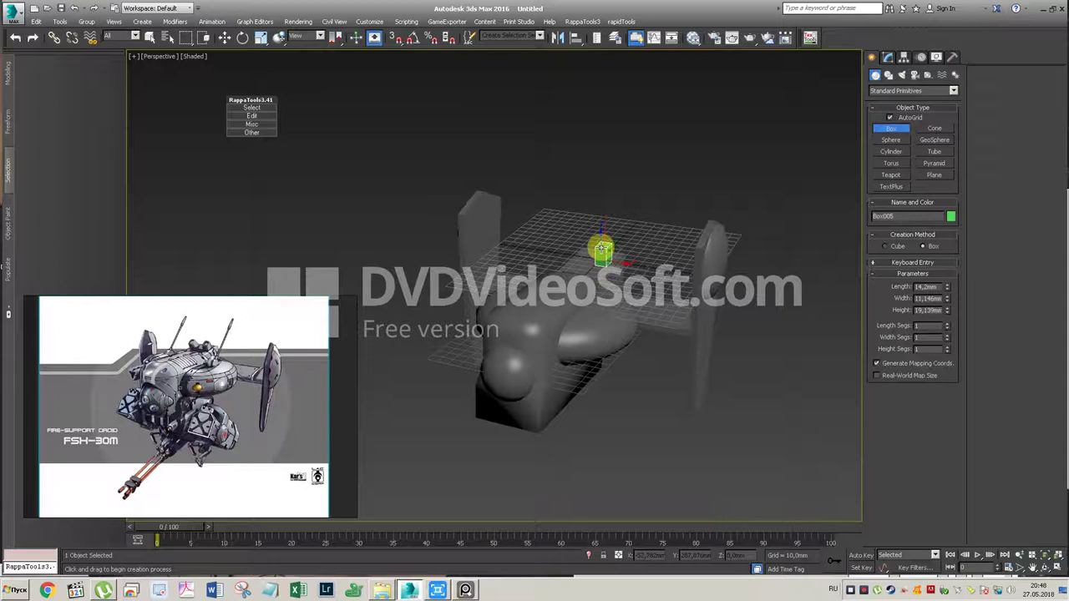
click(602, 248)
key(w)
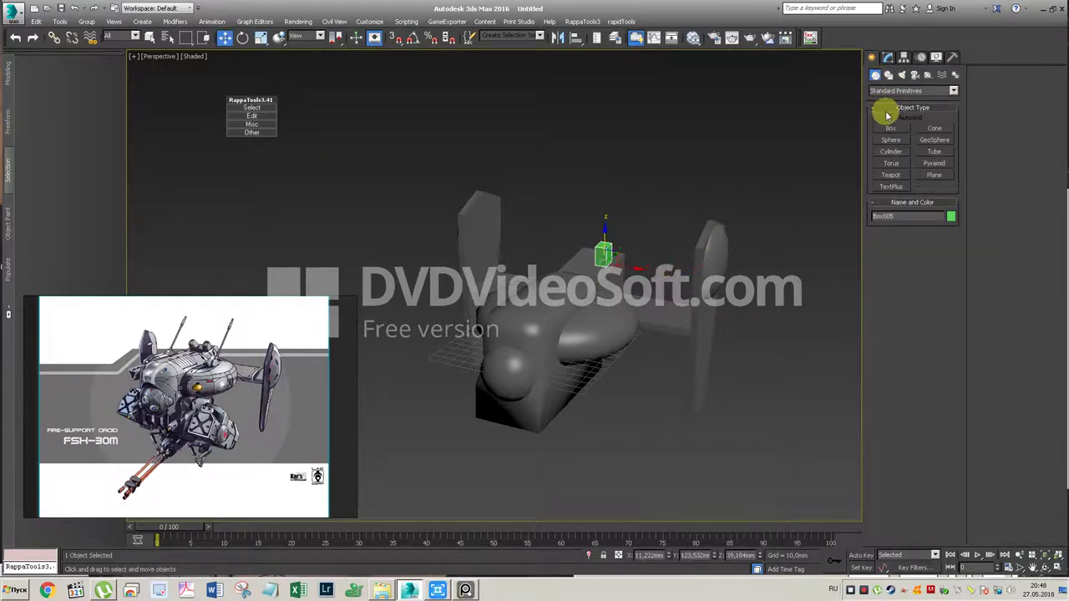
Step: Cancel a second box, orbit to inspect the new green box, and briefly check the Material Editor
click(889, 128)
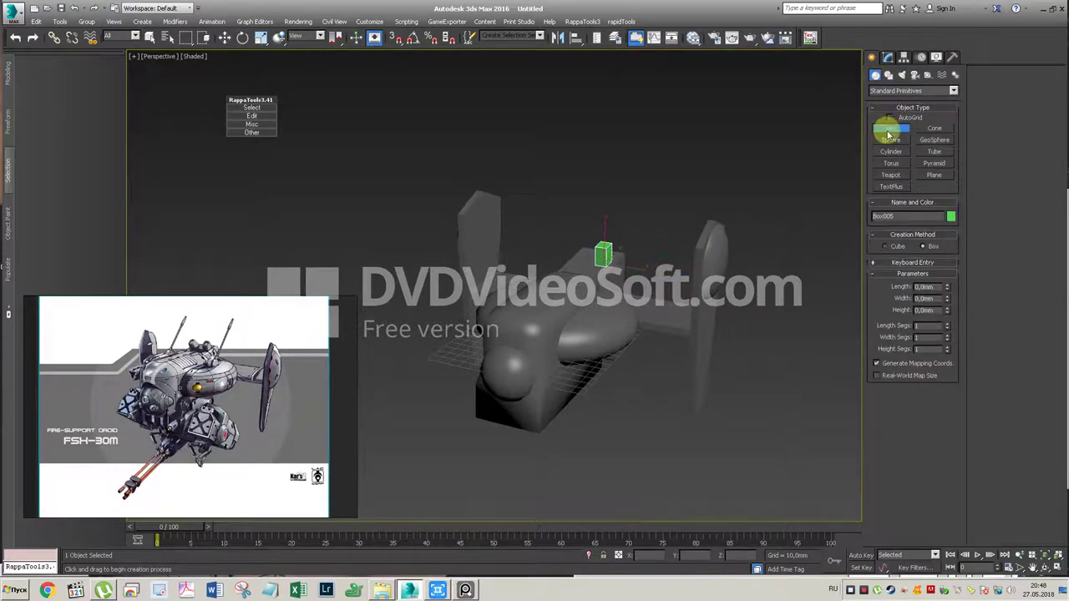
right_click(752, 174)
alt+middle_drag(635, 217, 620, 264)
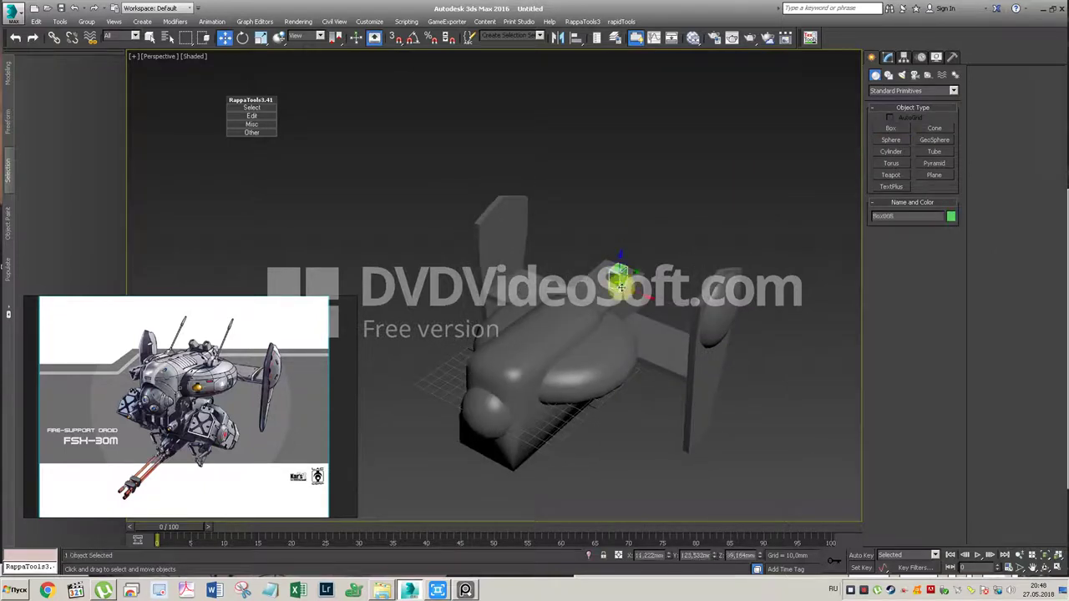
mouse_move(620, 284)
alt+middle_down()
mouse_move(648, 258)
mouse_move(654, 273)
mouse_move(648, 265)
alt+middle_up()
alt+middle_drag(646, 269, 650, 261)
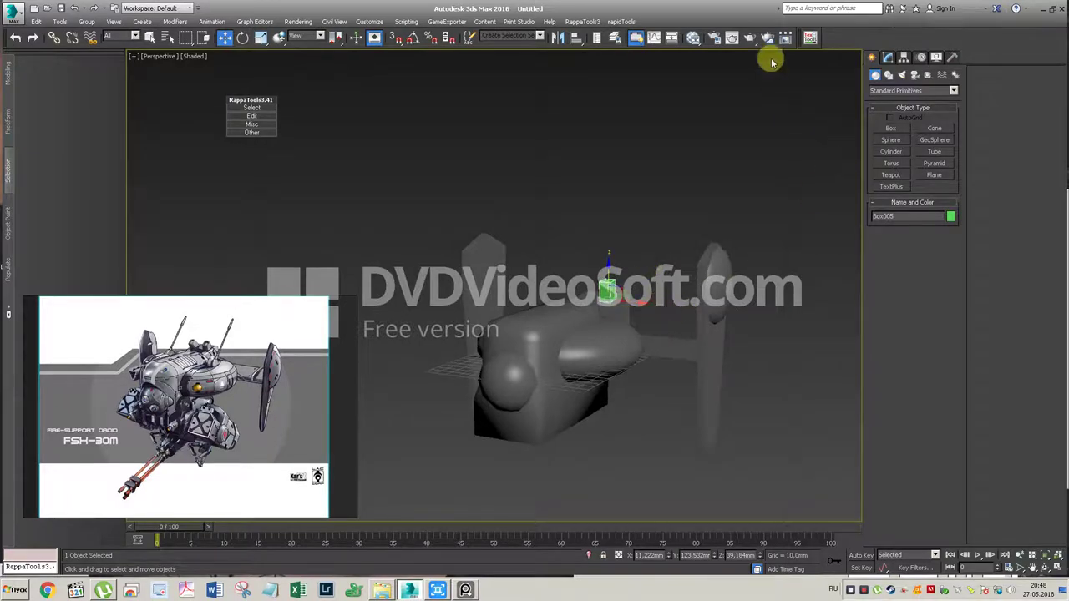
click(694, 40)
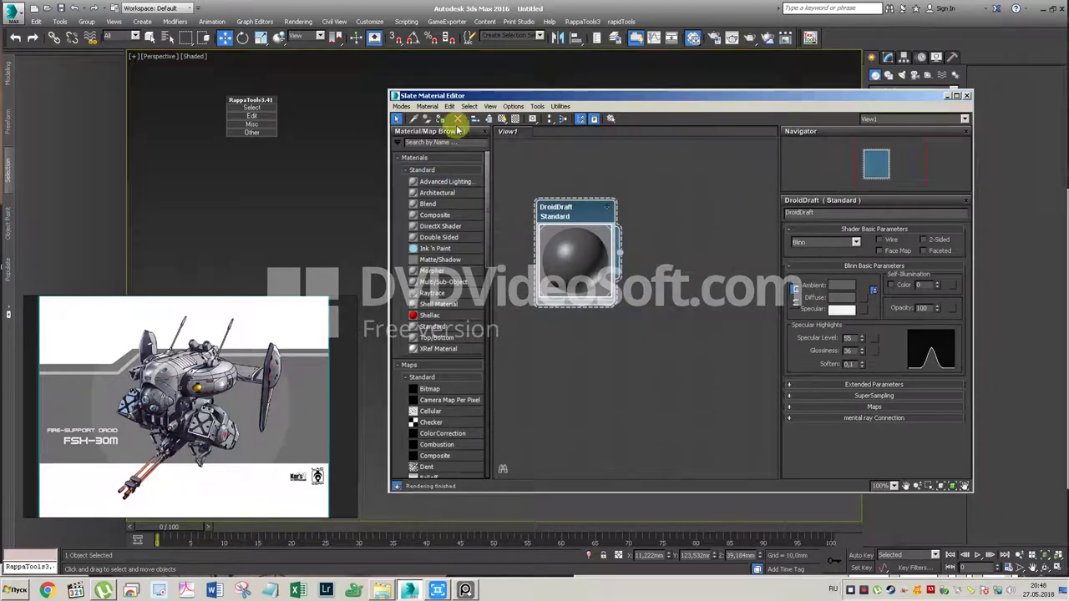
click(968, 96)
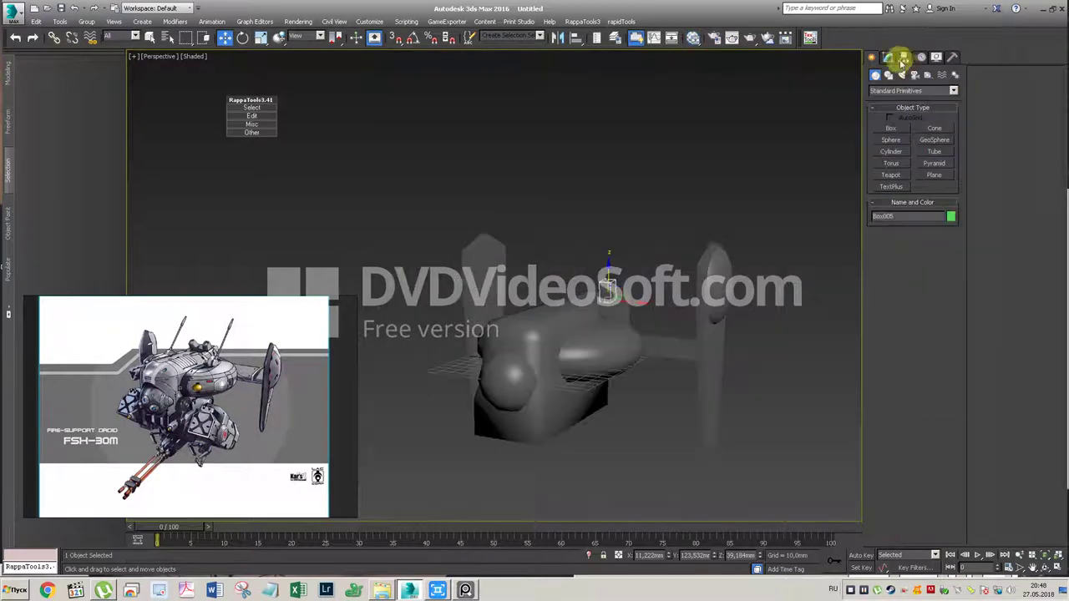
click(888, 56)
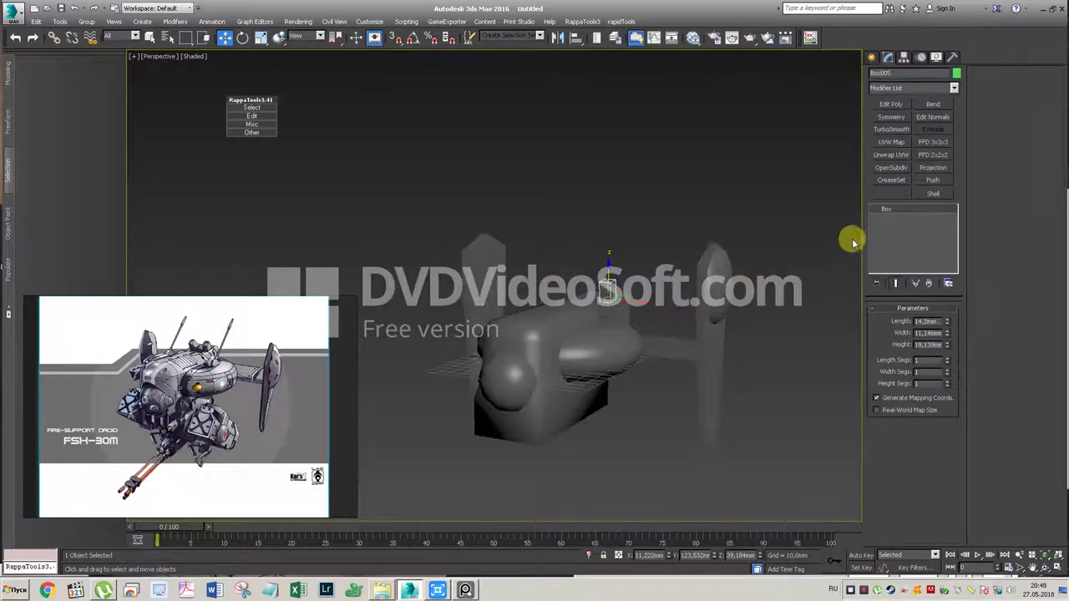
Step: Add an Edit Poly modifier to Box005, zoom in on the plate, and choose Save at the Auto Save warning
click(890, 106)
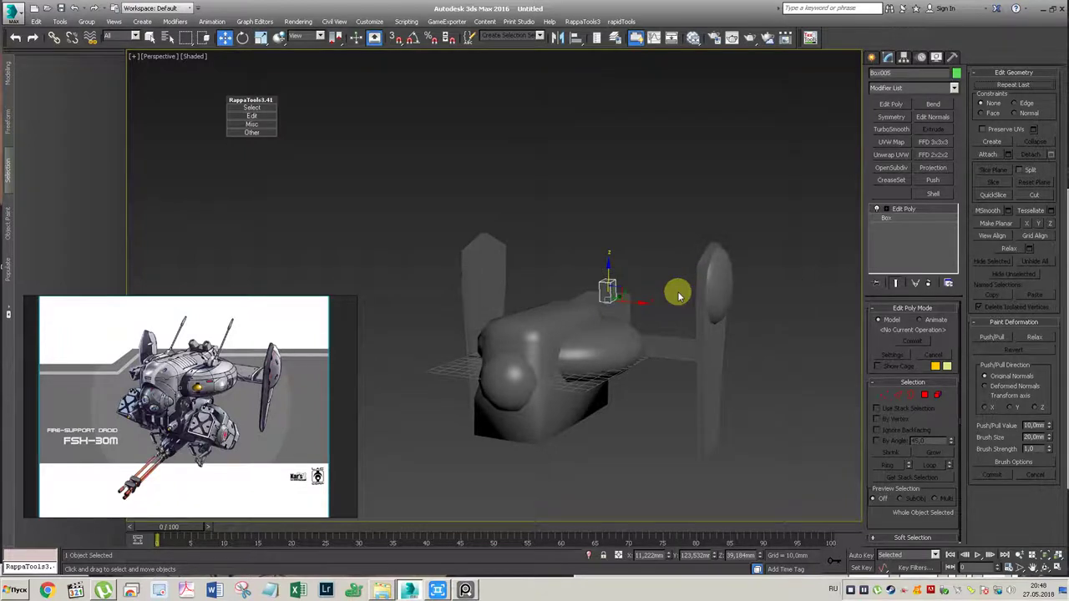
mouse_move(666, 311)
alt+middle_down()
mouse_move(608, 310)
mouse_move(590, 334)
mouse_move(548, 317)
mouse_move(548, 299)
mouse_move(616, 322)
mouse_move(644, 315)
mouse_move(625, 350)
alt+middle_up()
scroll(616, 294, up, 5)
mouse_move(616, 294)
alt+middle_down()
mouse_move(625, 262)
mouse_move(643, 250)
alt+middle_up()
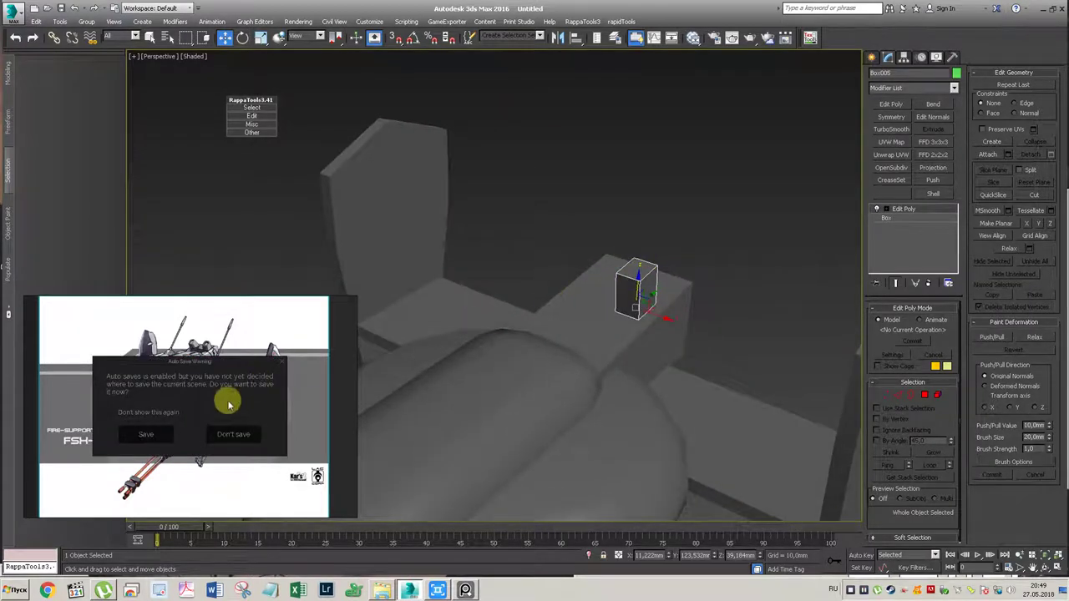
click(155, 432)
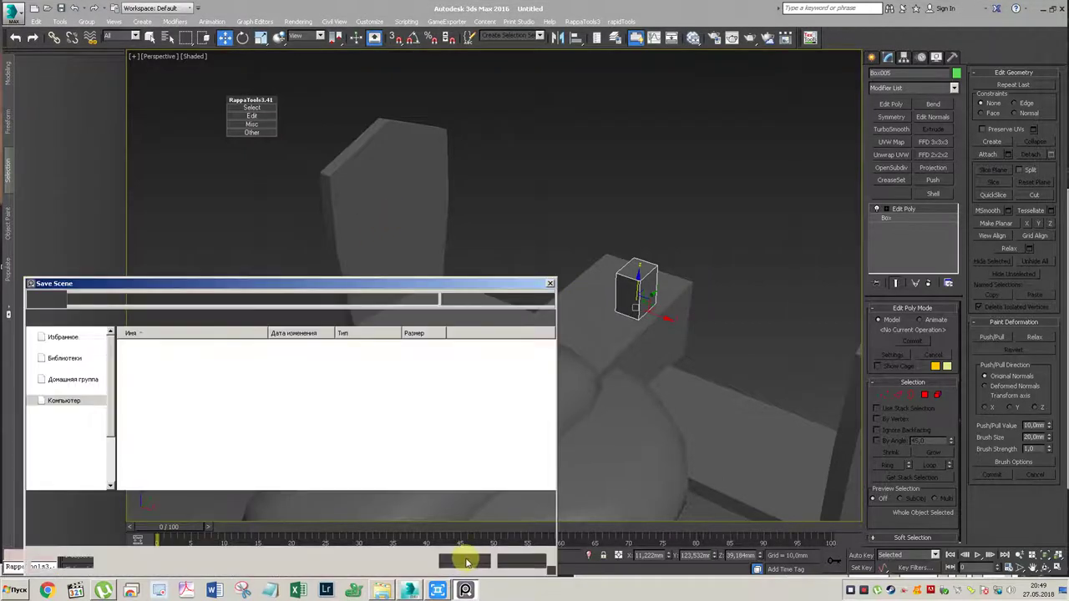
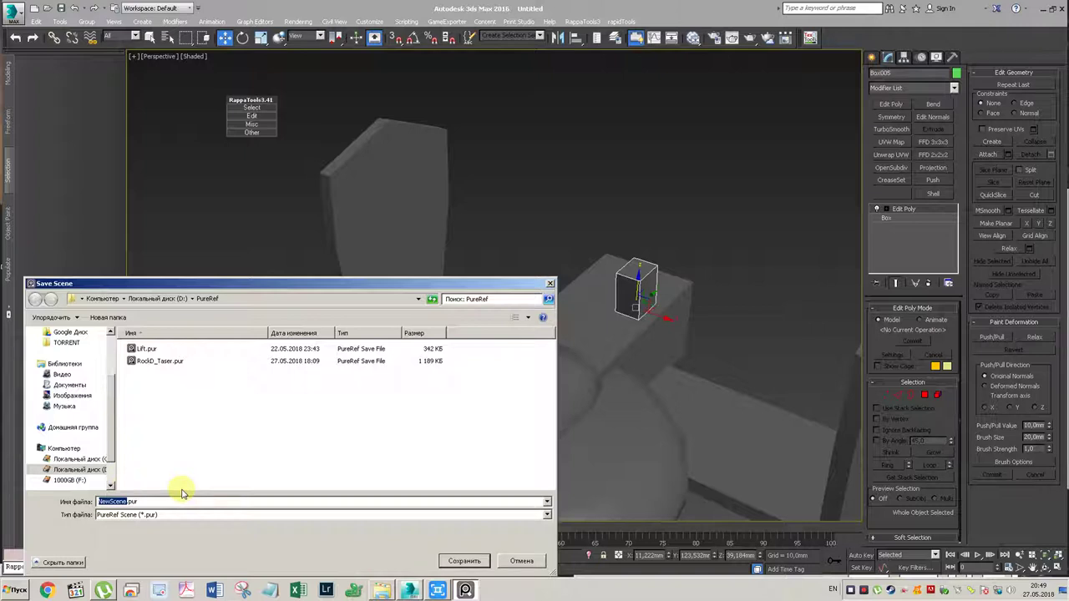
Step: Save the PureRef board as FSD.pur and bring the droid reference back into view
key(Return)
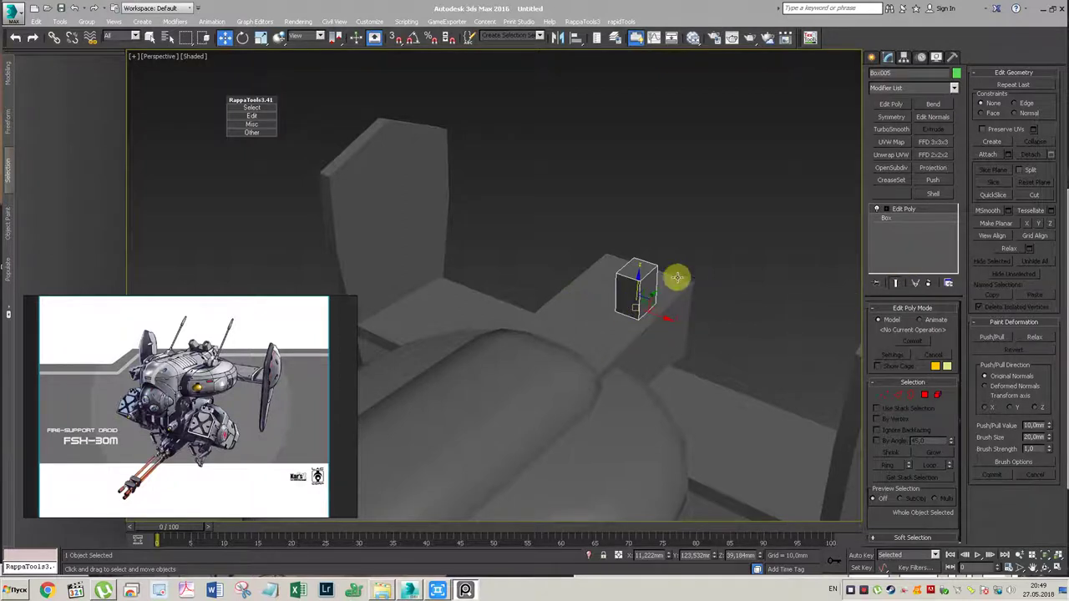
alt+middle_drag(675, 276, 706, 250)
Step: Scale down the small box's top face in Polygon mode so it tapers like a pyramid
click(929, 399)
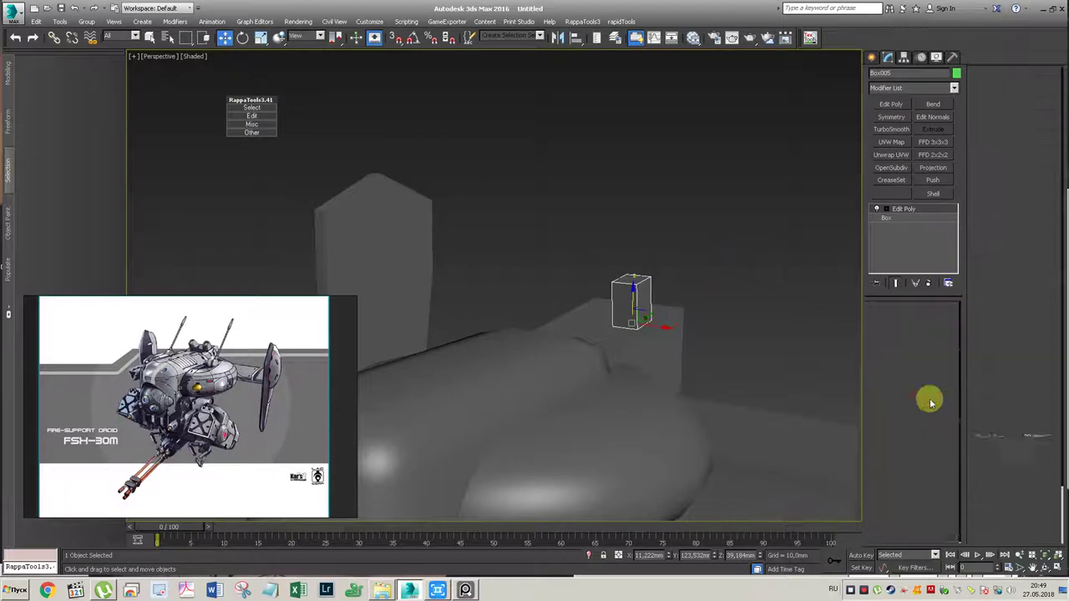
drag(673, 242, 584, 294)
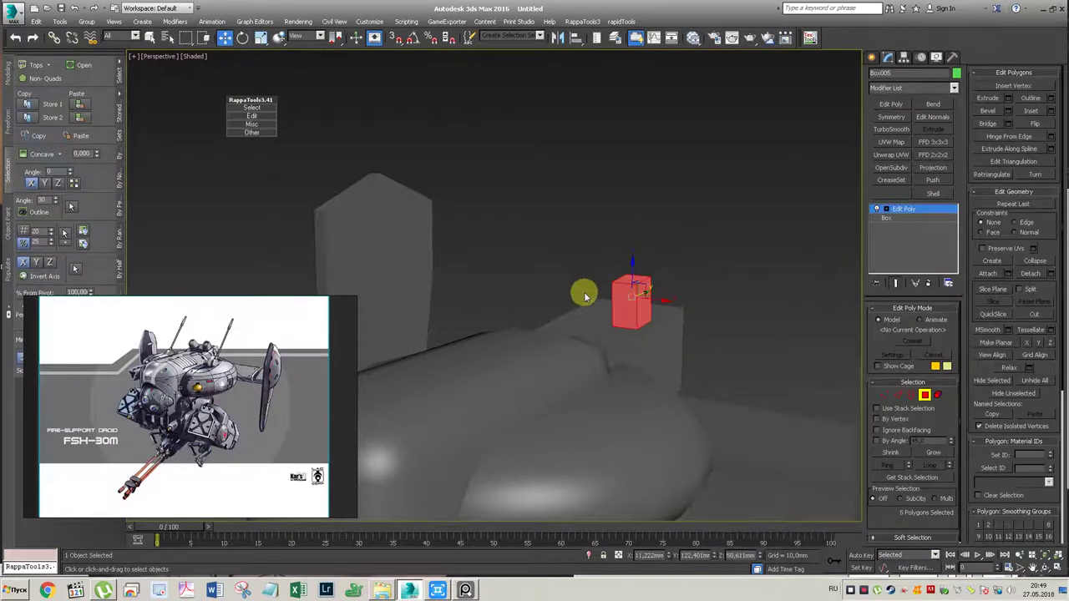
click(585, 300)
alt+middle_drag(649, 312, 648, 334)
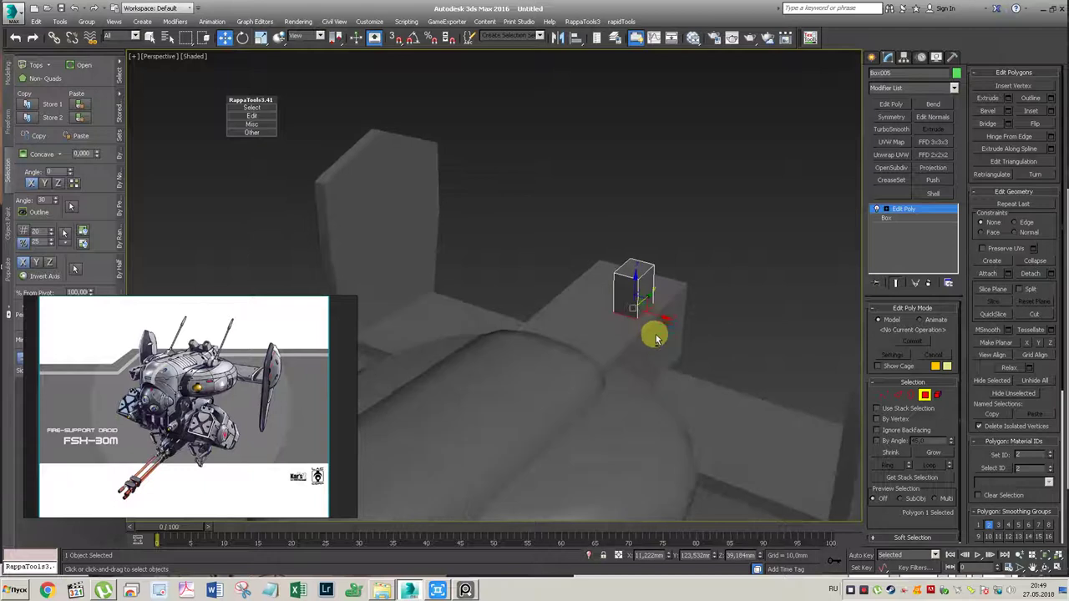
key(r)
drag(636, 311, 638, 306)
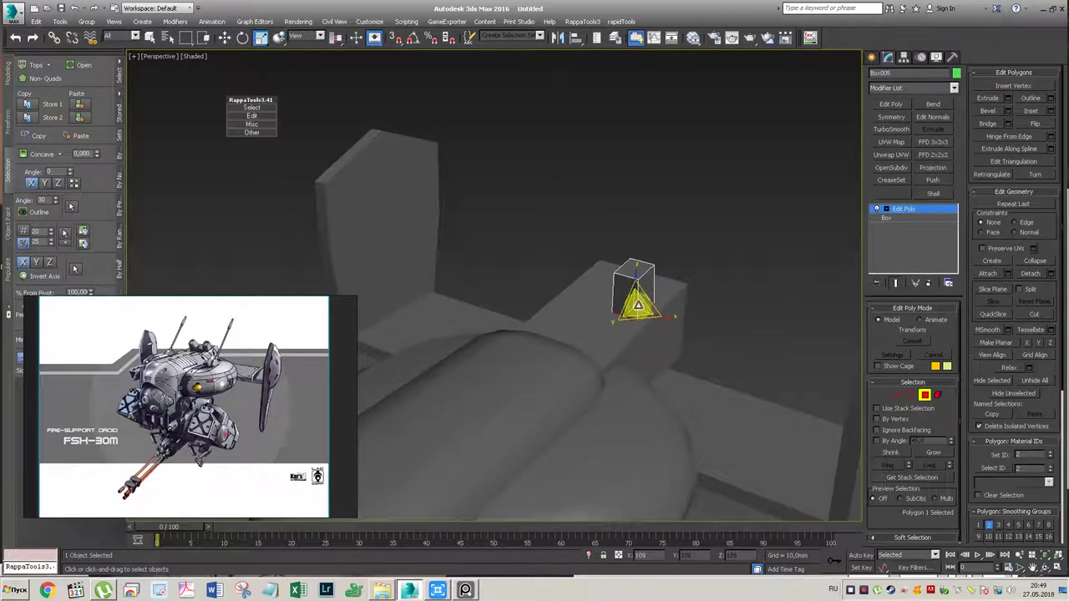
click(632, 270)
key(4)
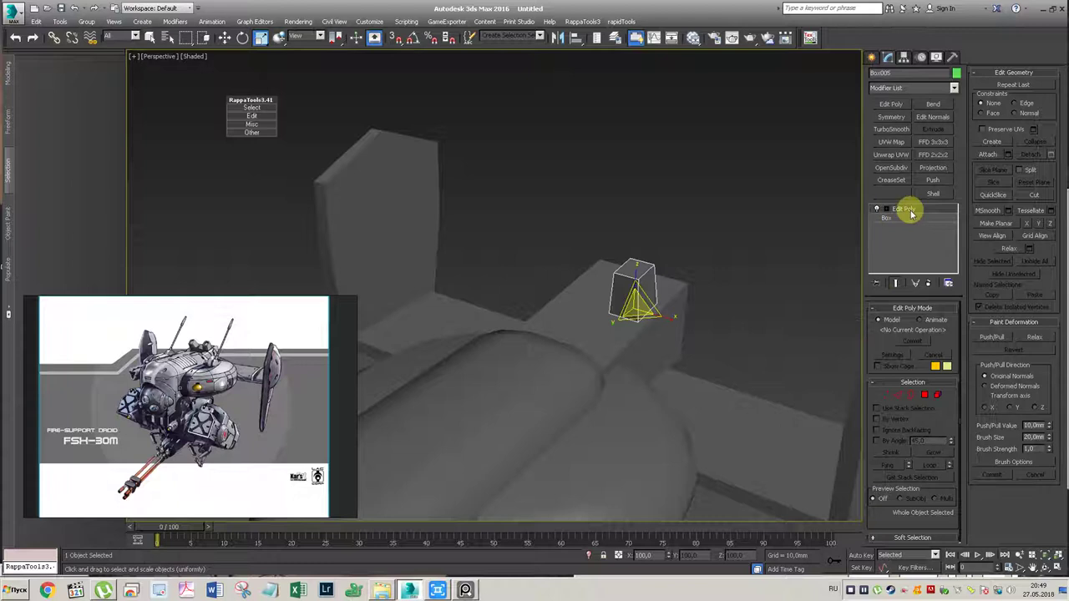
click(872, 57)
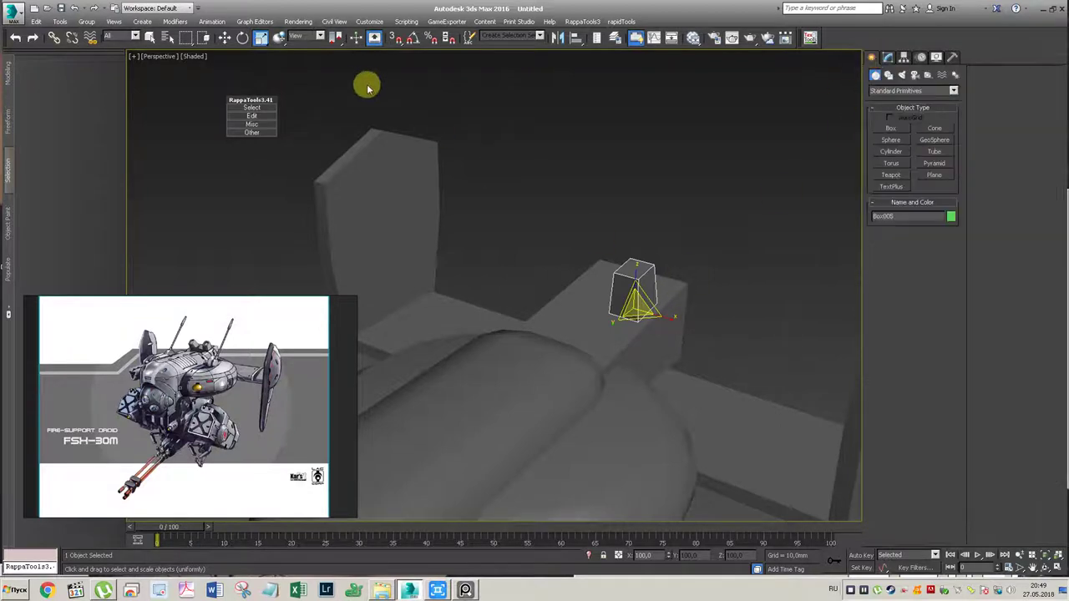
Step: Tilt the small box slightly about its own axes using the Local coordinate system
key(e)
click(320, 37)
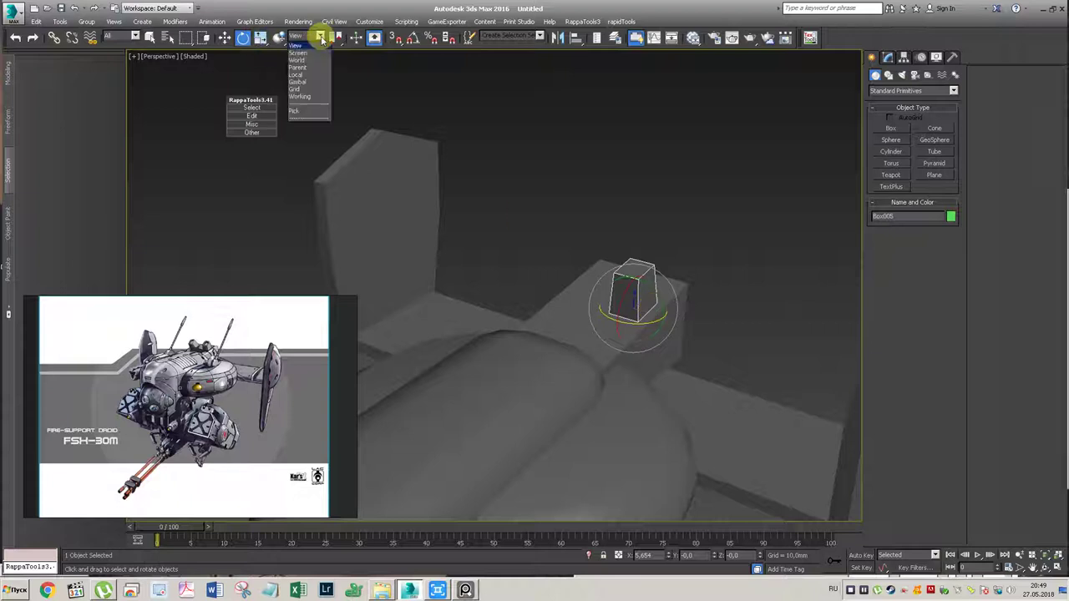
click(301, 74)
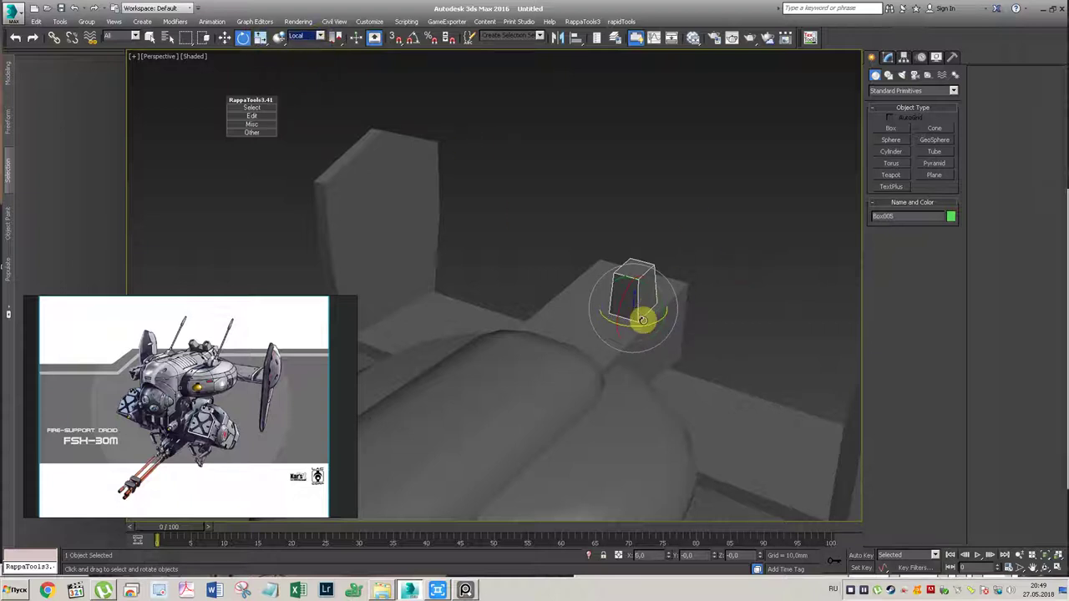
drag(641, 322, 649, 295)
mouse_move(649, 295)
alt+middle_down()
mouse_move(547, 268)
mouse_move(802, 224)
alt+middle_up()
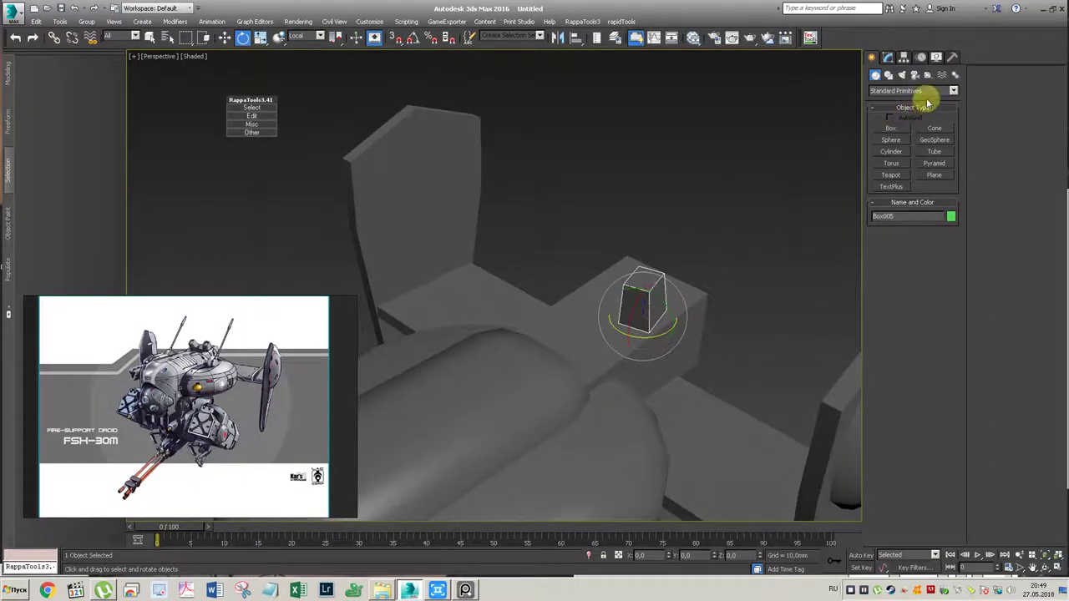
click(888, 57)
click(902, 105)
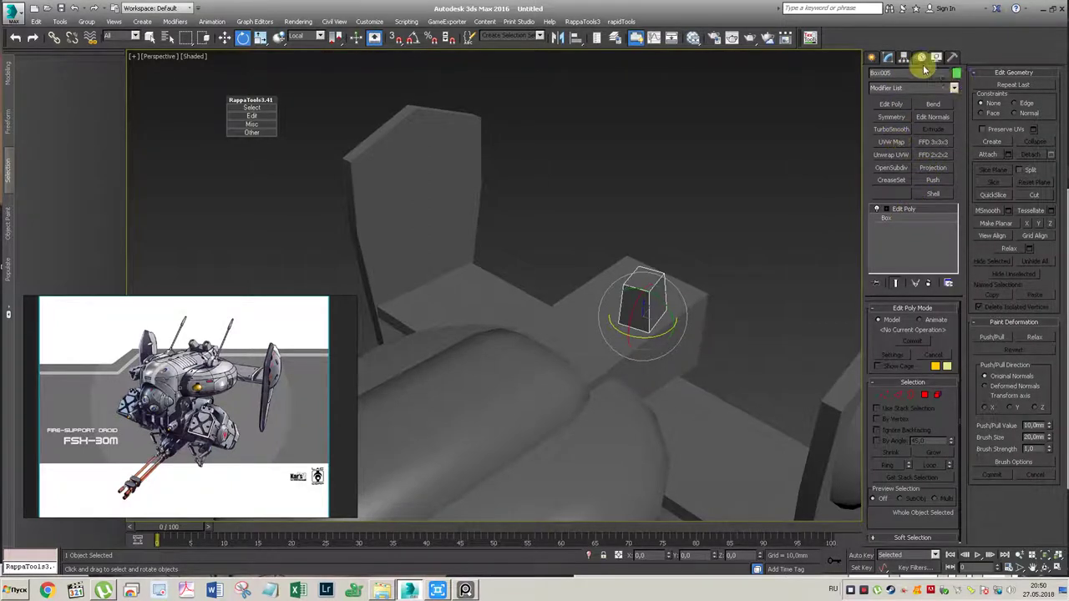
Step: With Affect Pivot Only, zero the pivot's X position; try a Symmetry modifier, then undo it
click(903, 57)
click(913, 128)
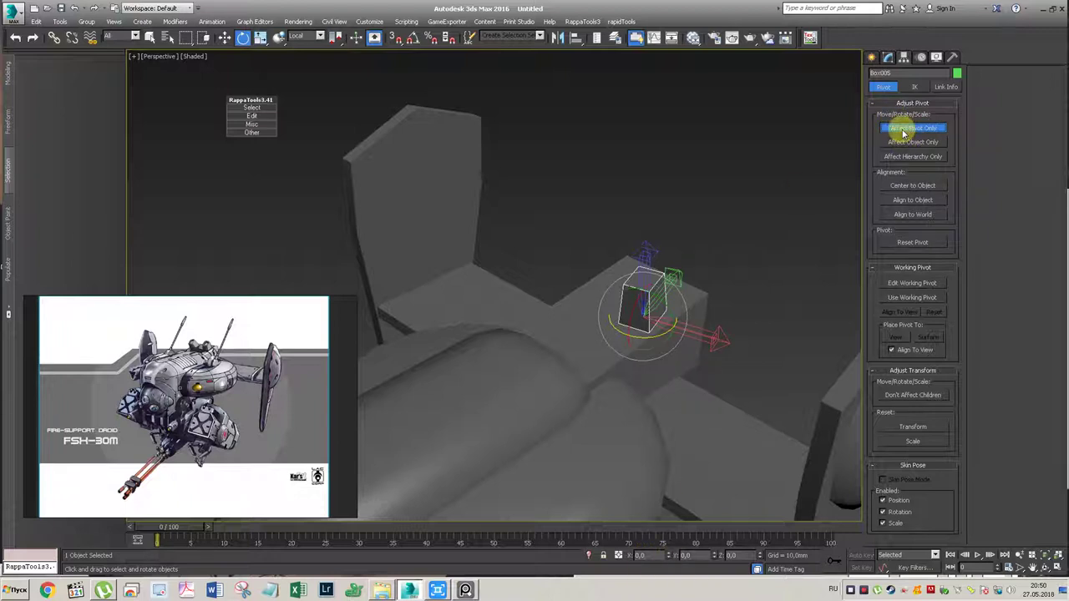
key(w)
right_click(660, 555)
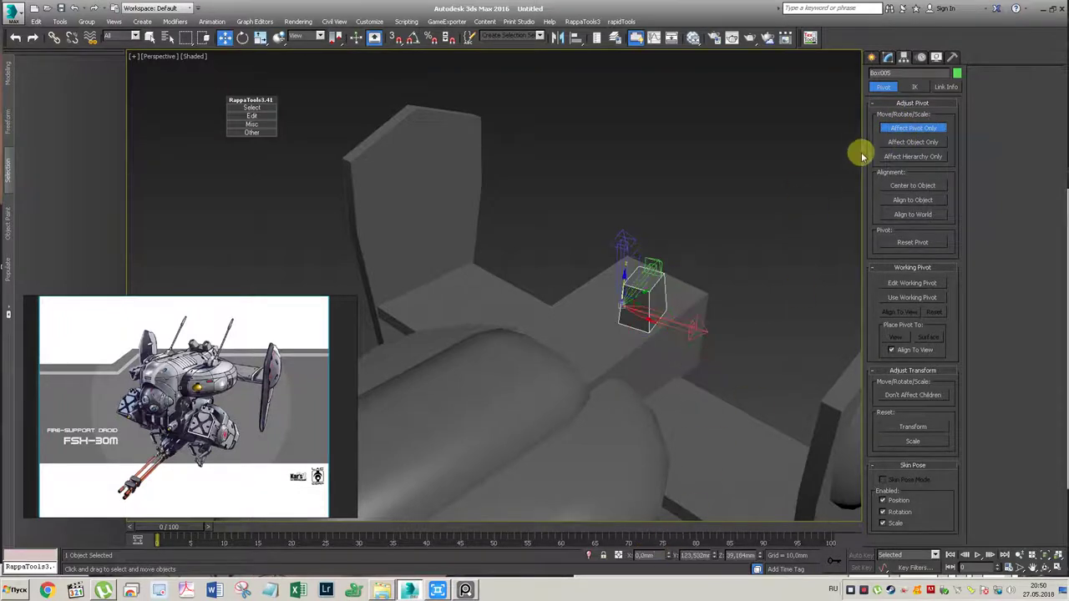
click(887, 57)
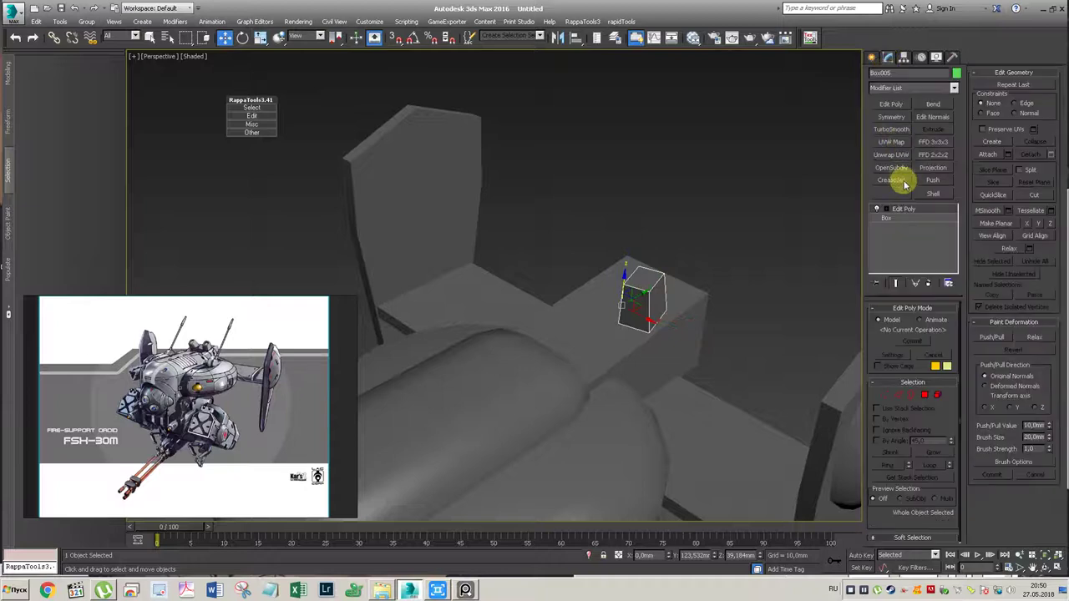
click(891, 118)
mouse_move(655, 263)
alt+middle_down()
mouse_move(674, 277)
mouse_move(649, 248)
alt+middle_up()
key(ctrl+z)
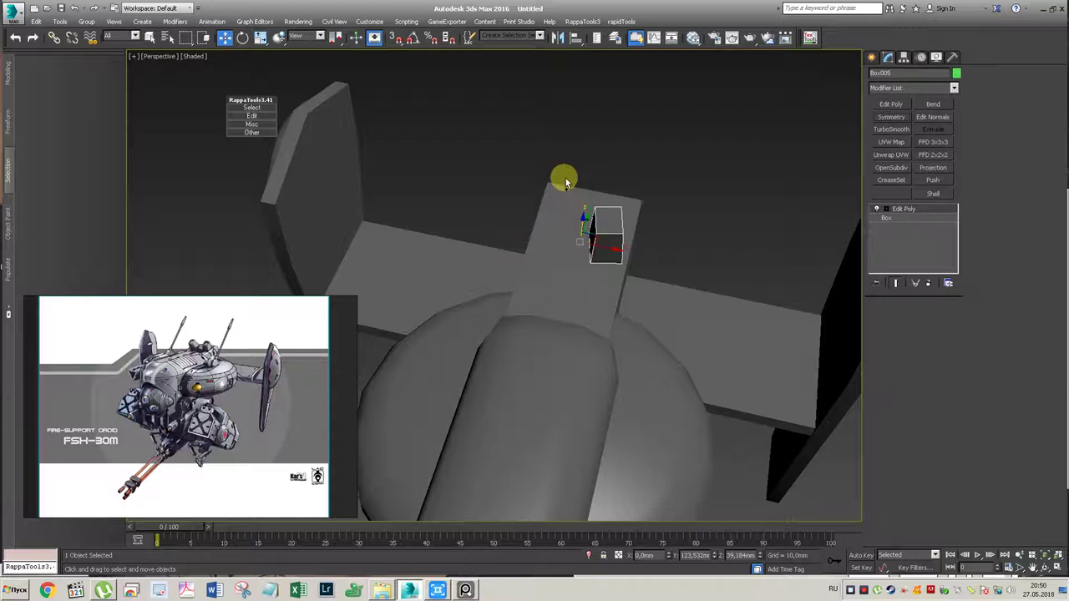
Step: Re-enable Affect Pivot Only and test rotating the pivot in View coordinates, then undo it
click(904, 56)
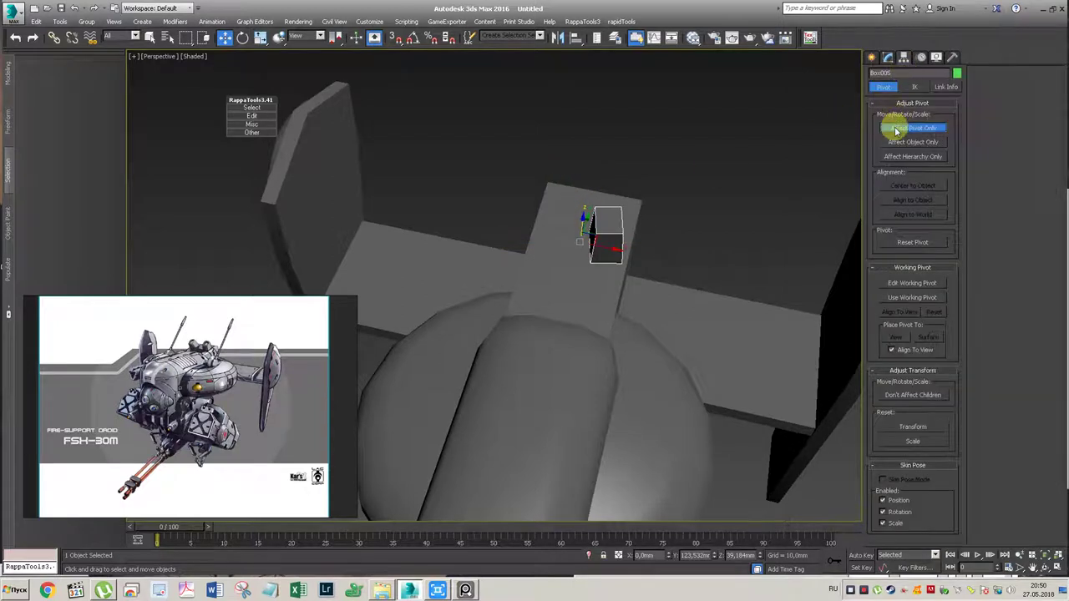
click(896, 131)
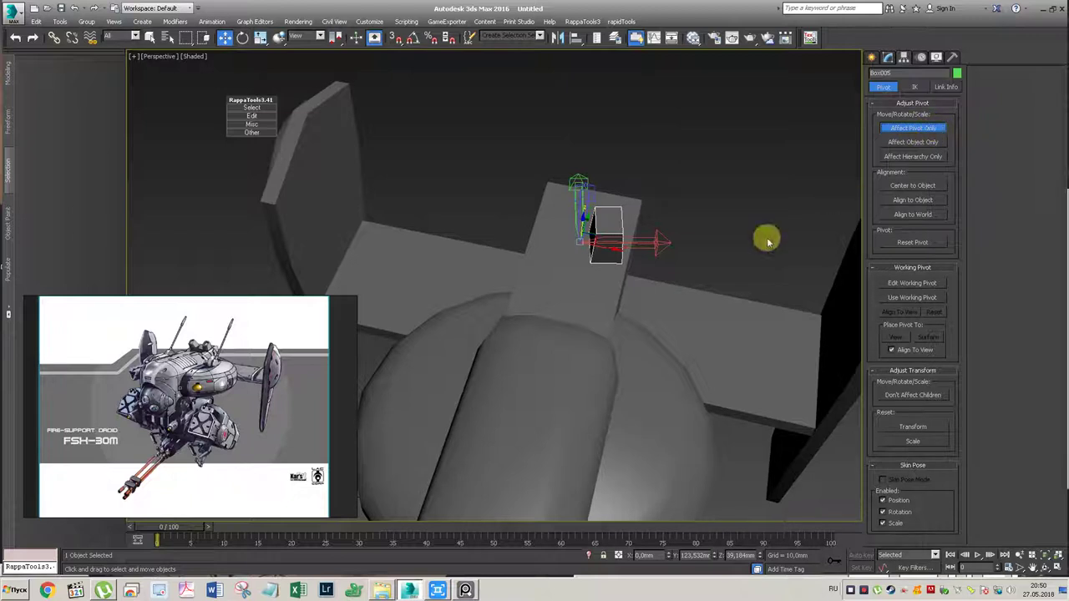
key(e)
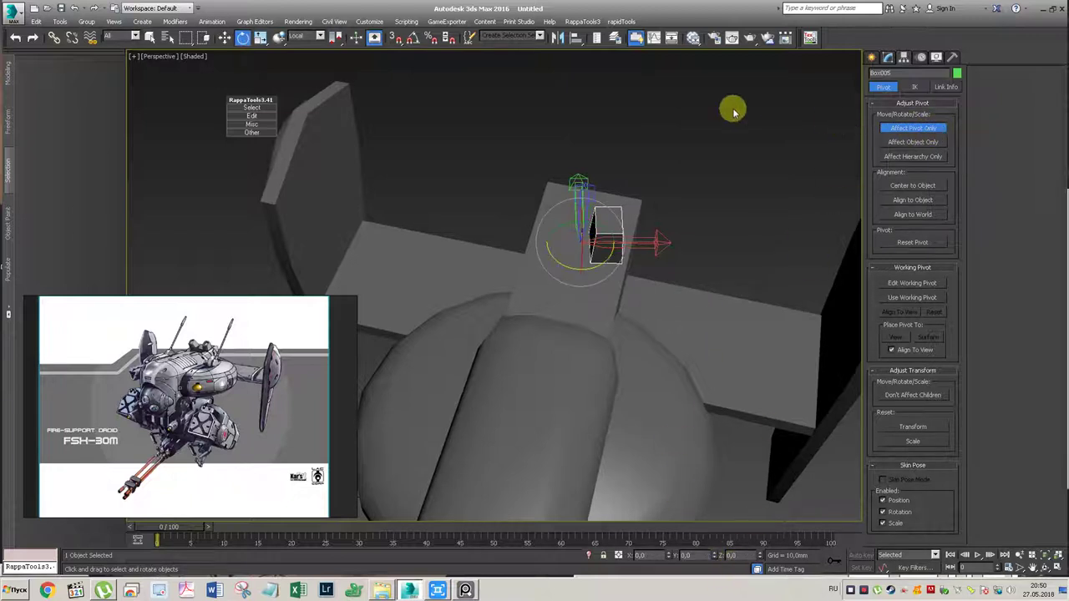
click(318, 36)
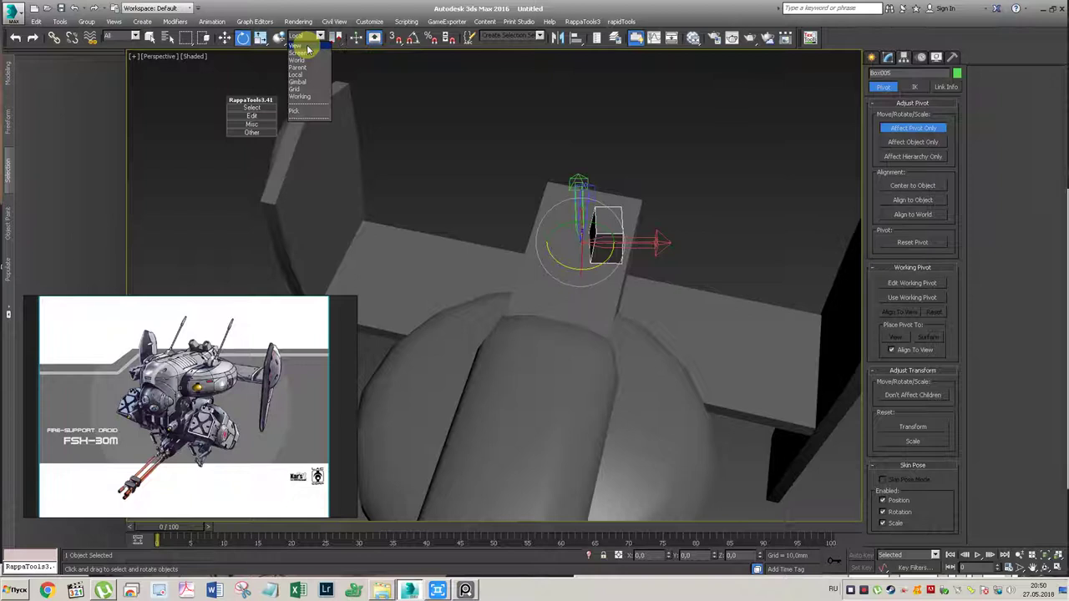
click(303, 46)
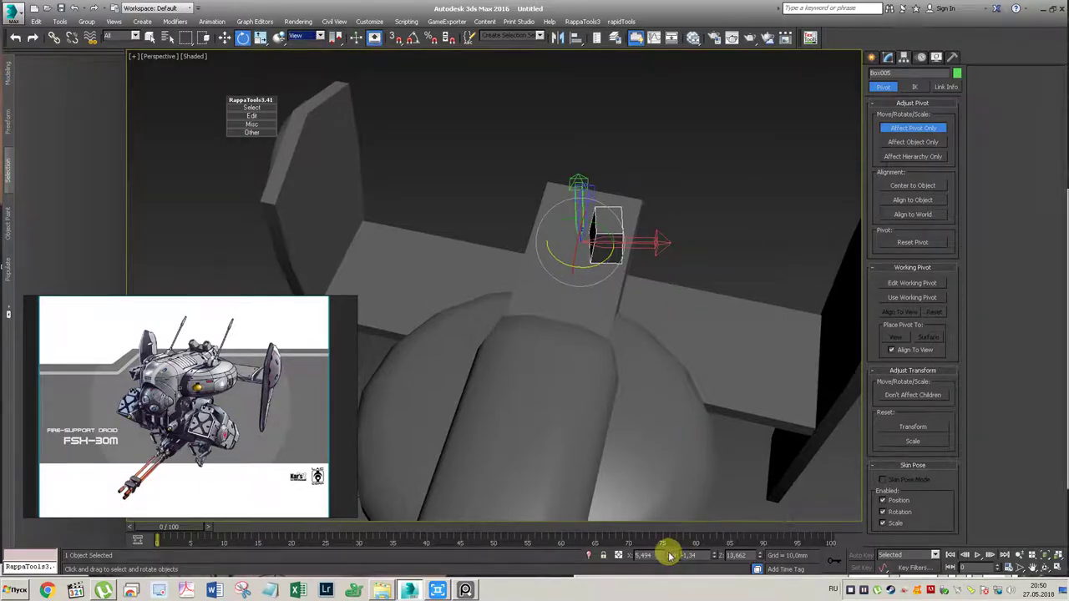
drag(669, 556, 679, 420)
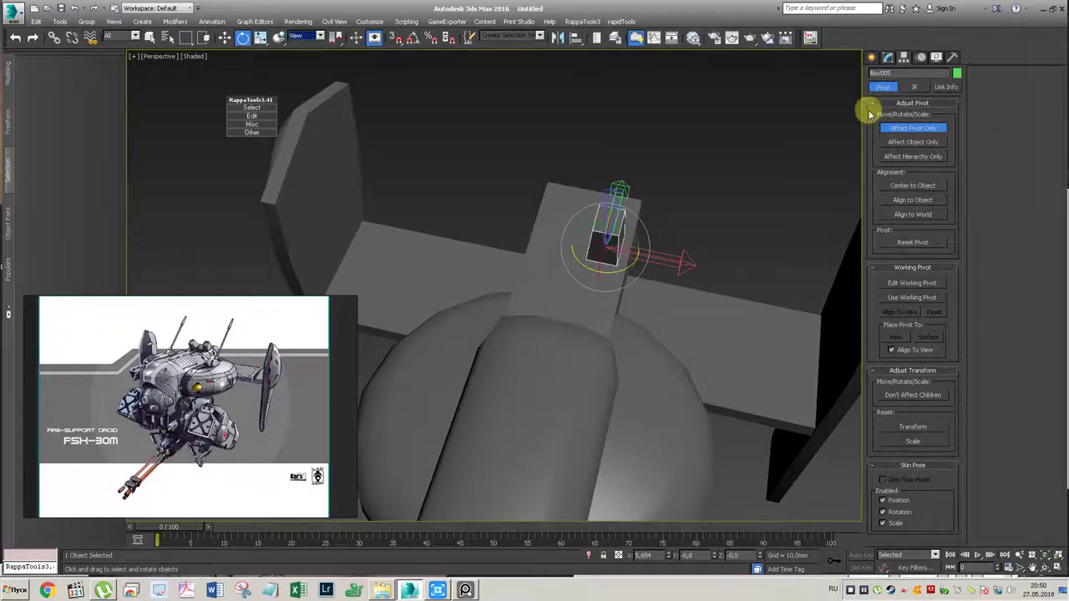
click(96, 9)
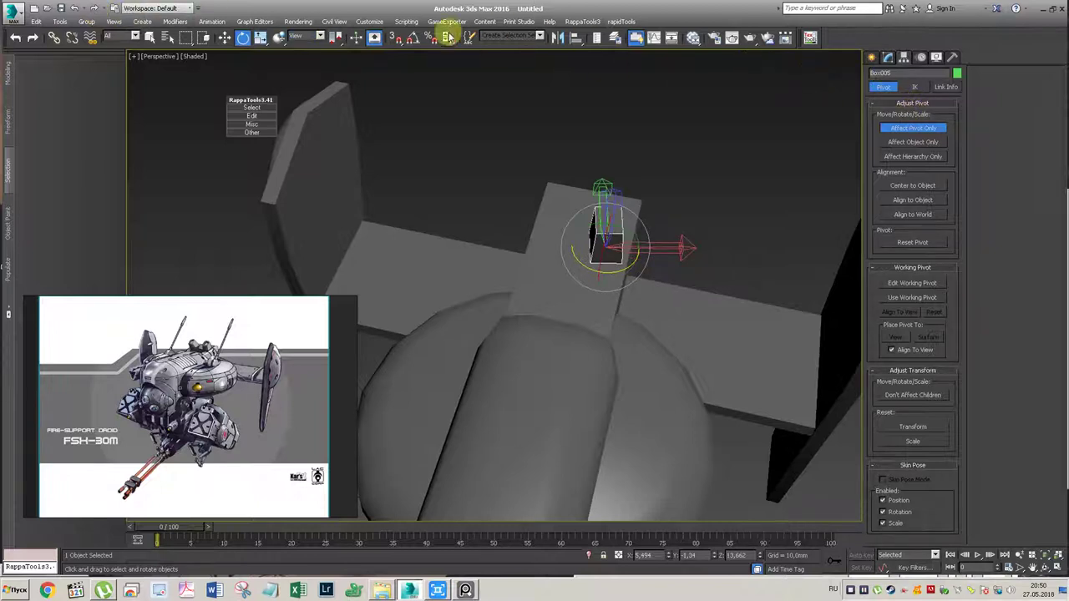
Step: Zero the pivot's X position again, tilt it slightly, reset its Z rotation, and exit Affect Pivot Only
click(320, 39)
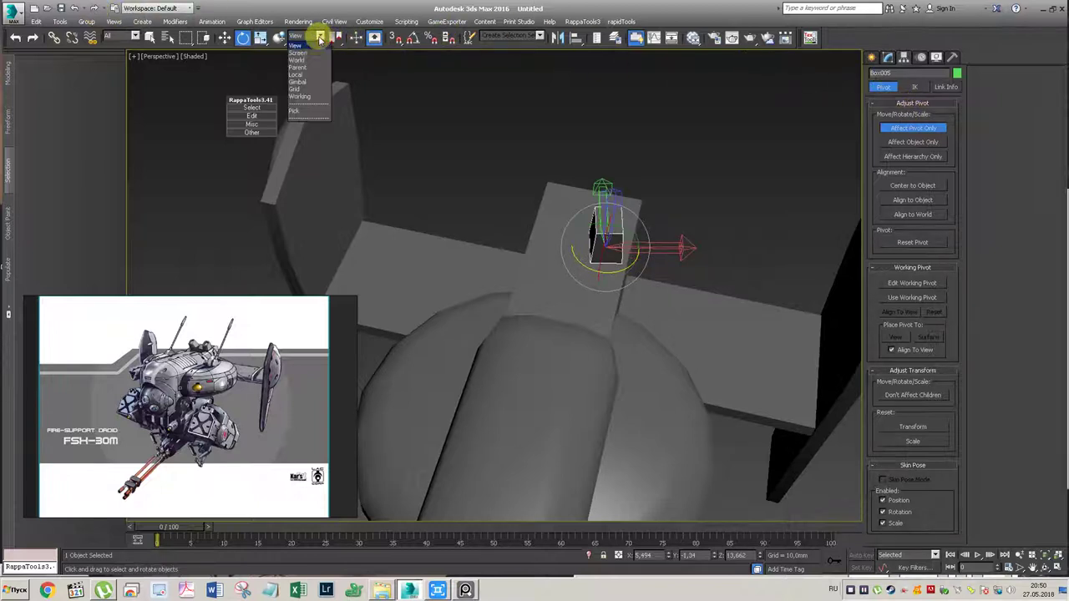
click(314, 46)
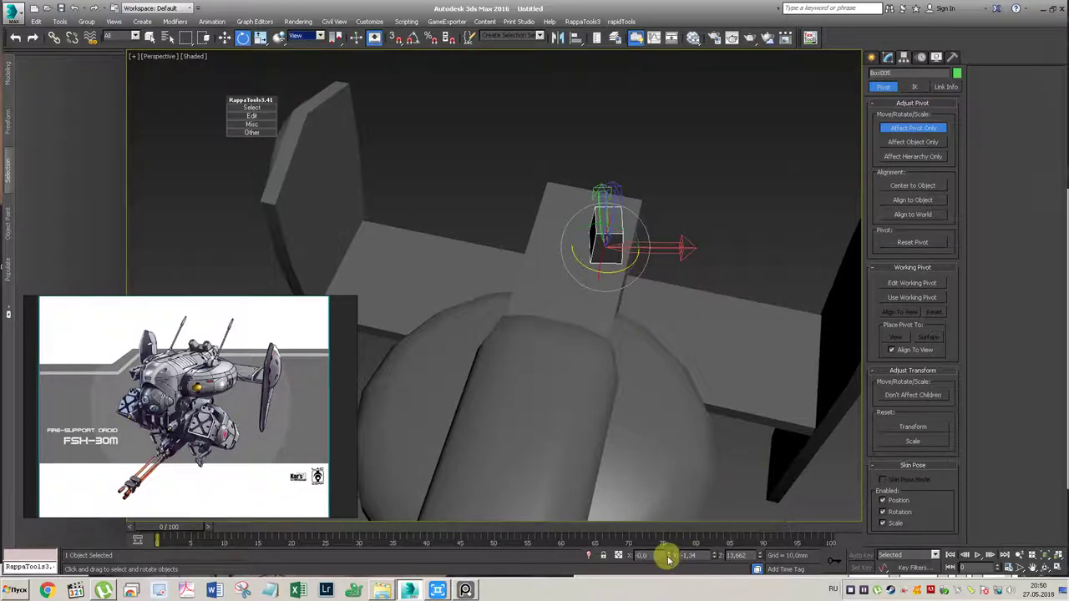
mouse_move(627, 276)
alt+middle_down()
mouse_move(680, 246)
mouse_move(680, 229)
mouse_move(632, 253)
mouse_move(634, 282)
alt+middle_up()
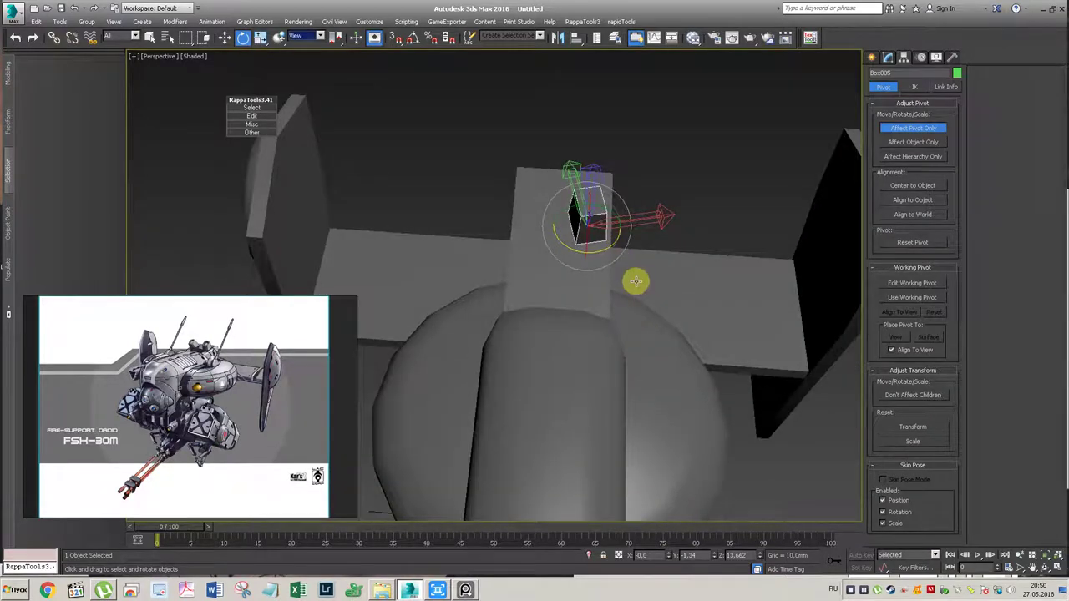
key(w)
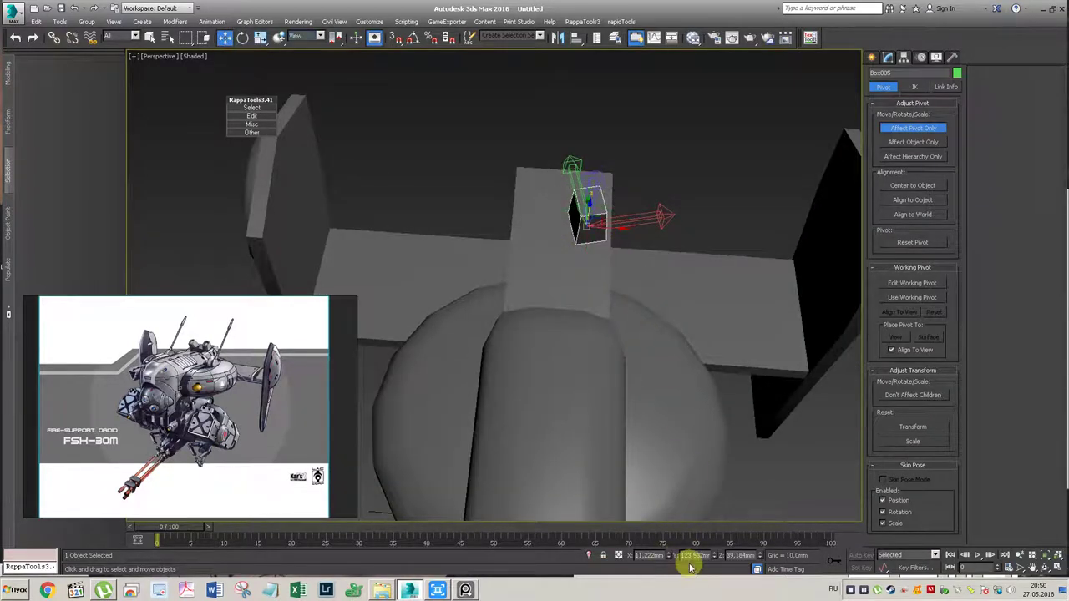
right_click(672, 556)
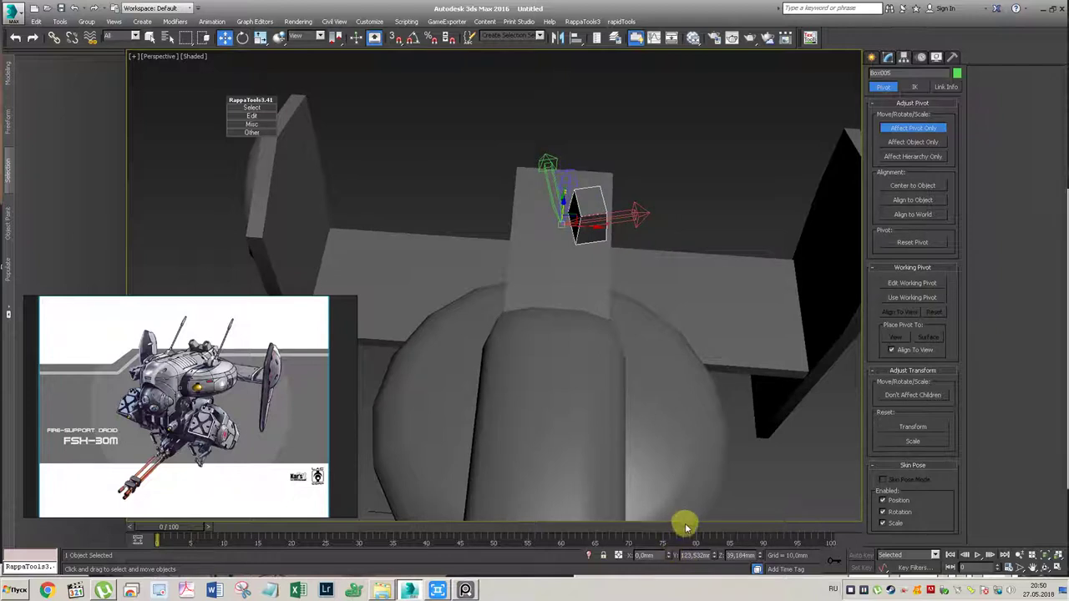
key(e)
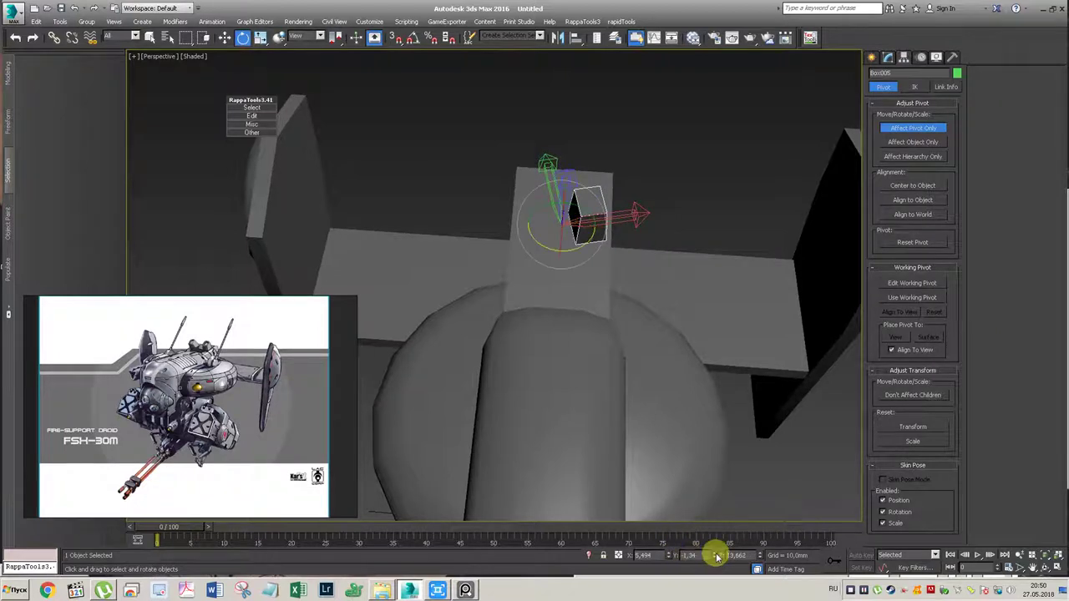
drag(717, 557, 769, 557)
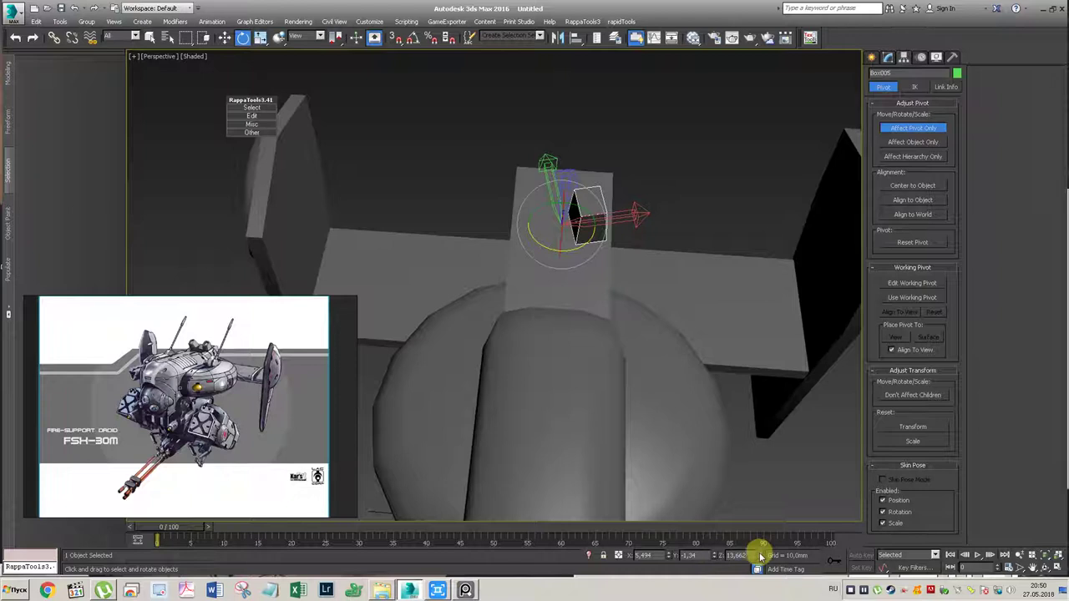
right_click(760, 556)
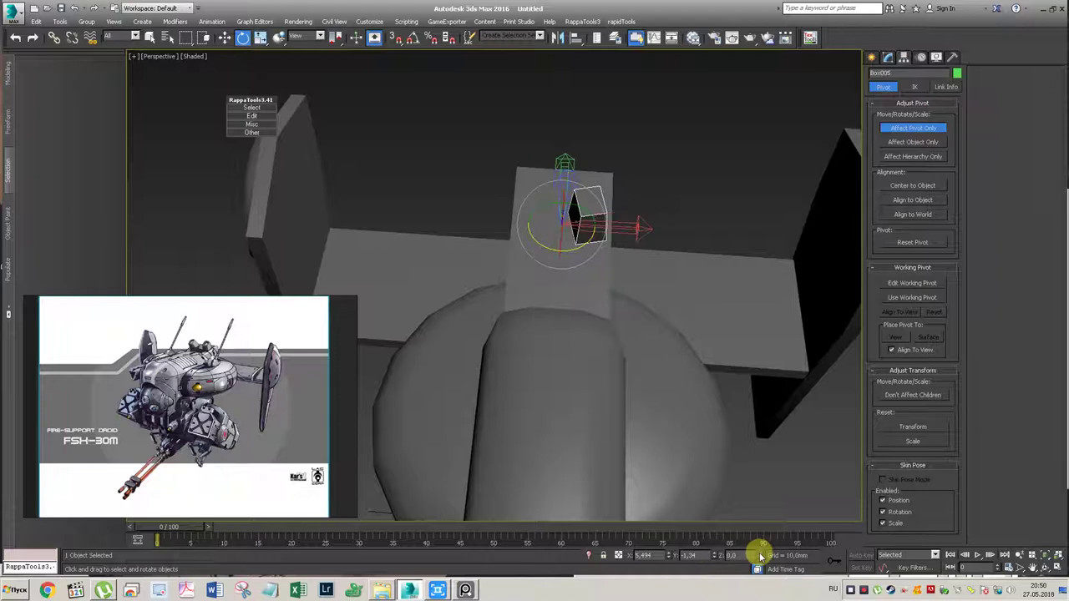
click(910, 129)
click(888, 58)
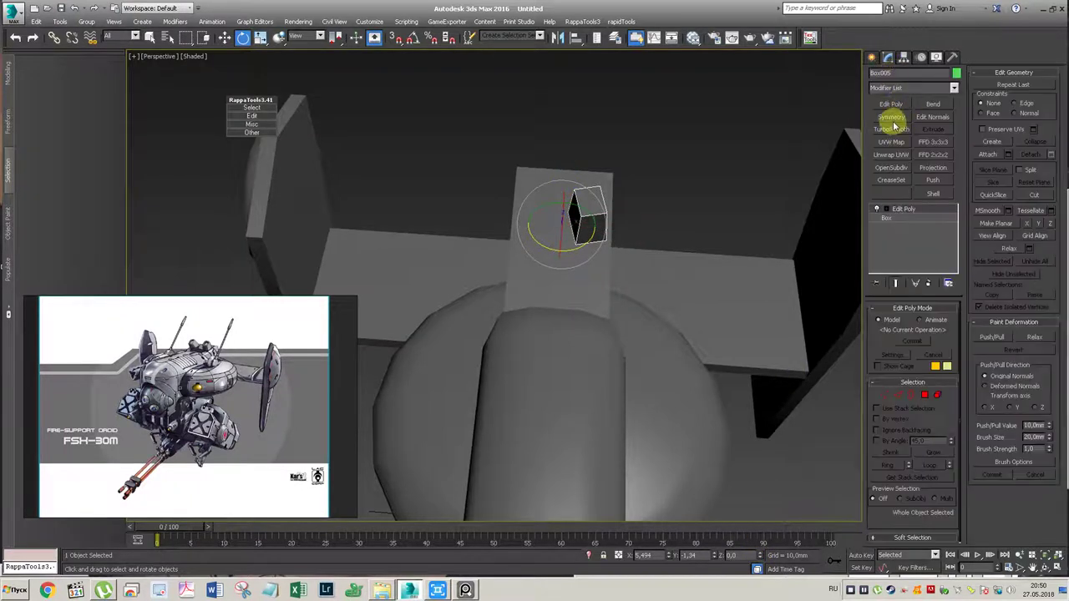
Step: Remove the Symmetry modifier and reset Box005's transform with Reset XForm
click(893, 117)
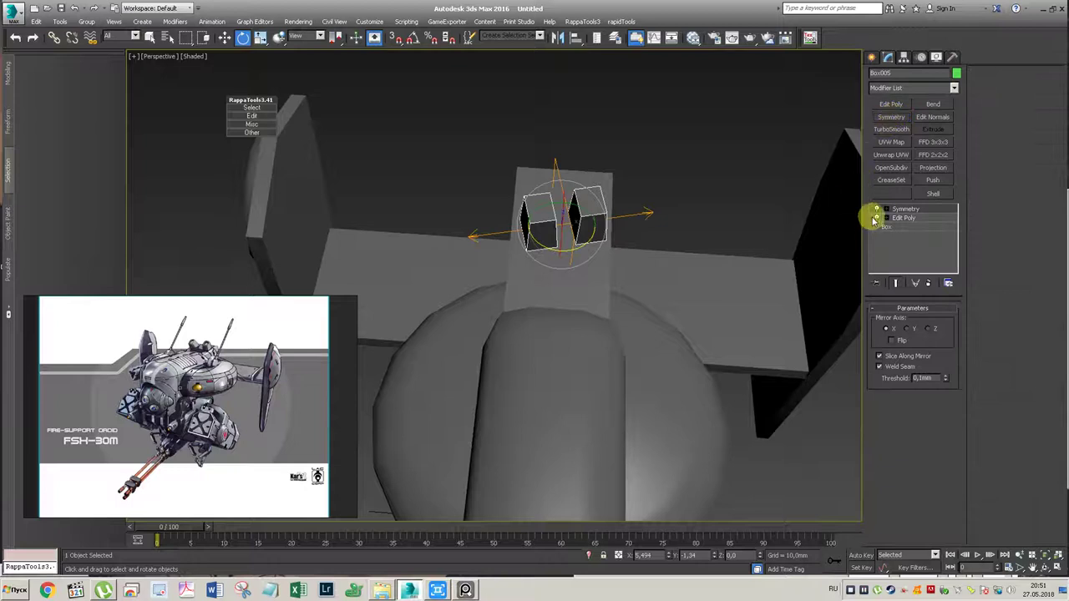
right_click(929, 237)
click(924, 232)
click(902, 56)
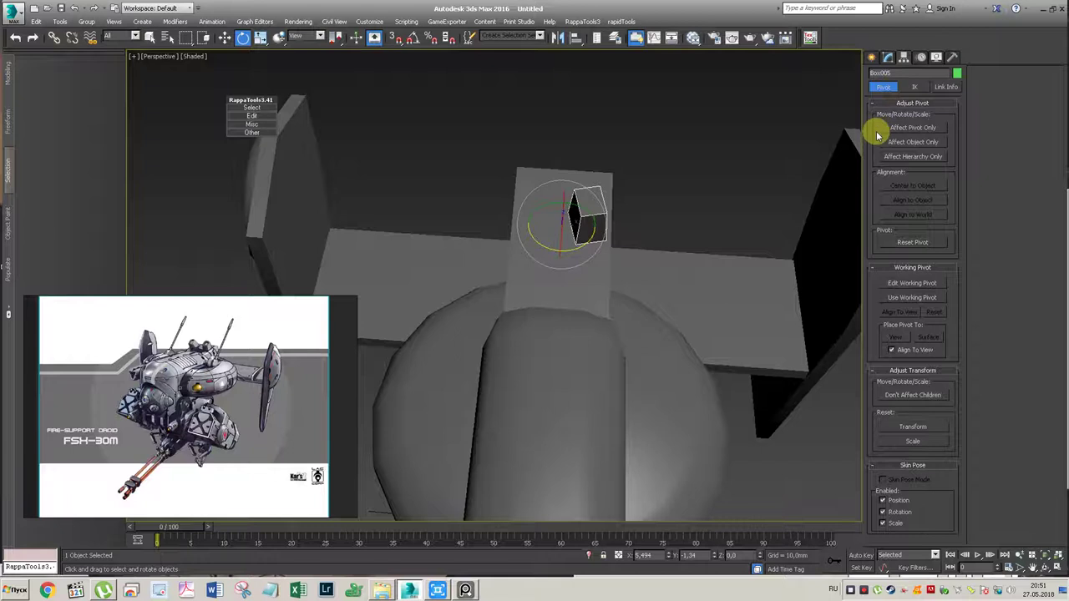
click(952, 56)
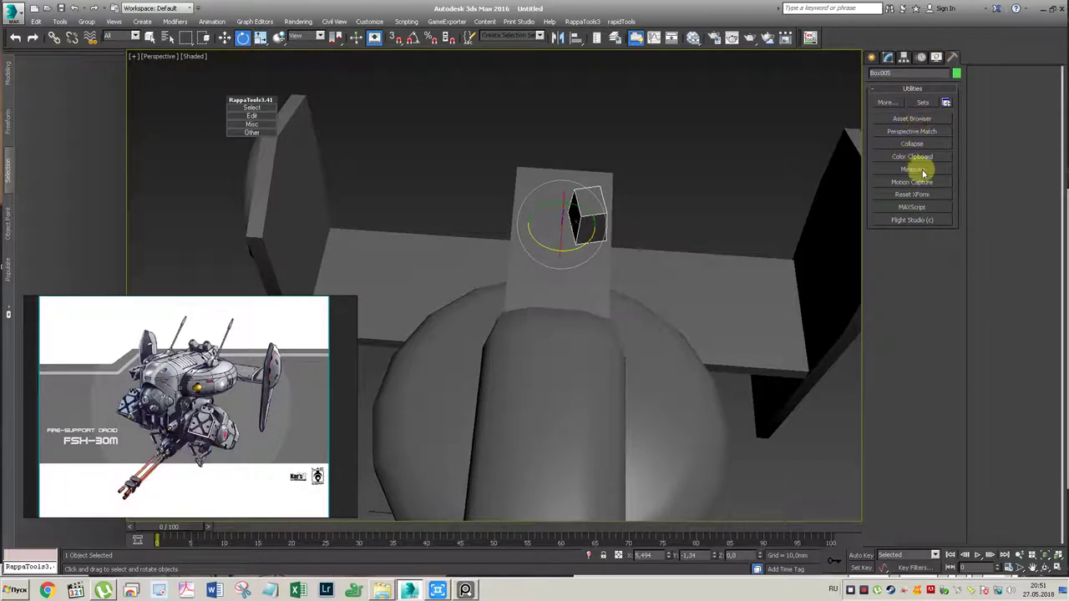
click(910, 194)
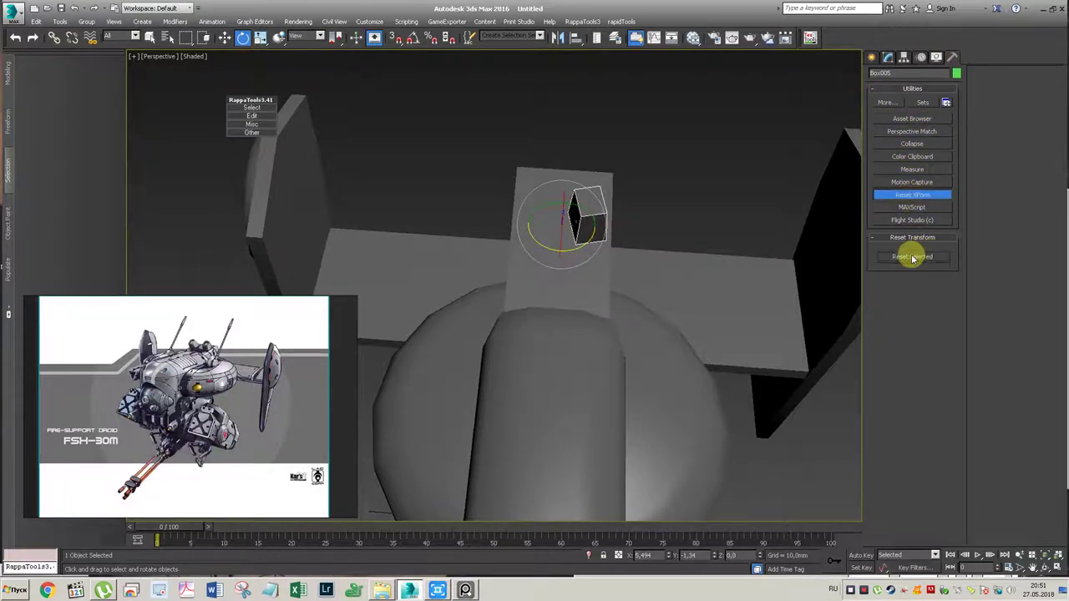
Step: Convert Box005 to an Editable Poly
click(886, 59)
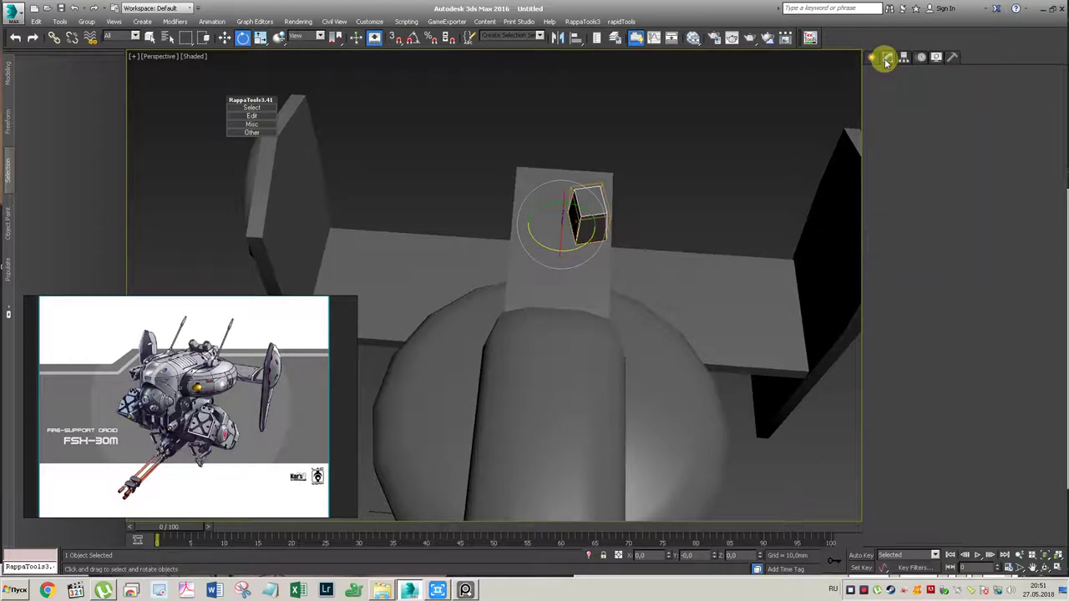
right_click(582, 207)
mouse_move(606, 322)
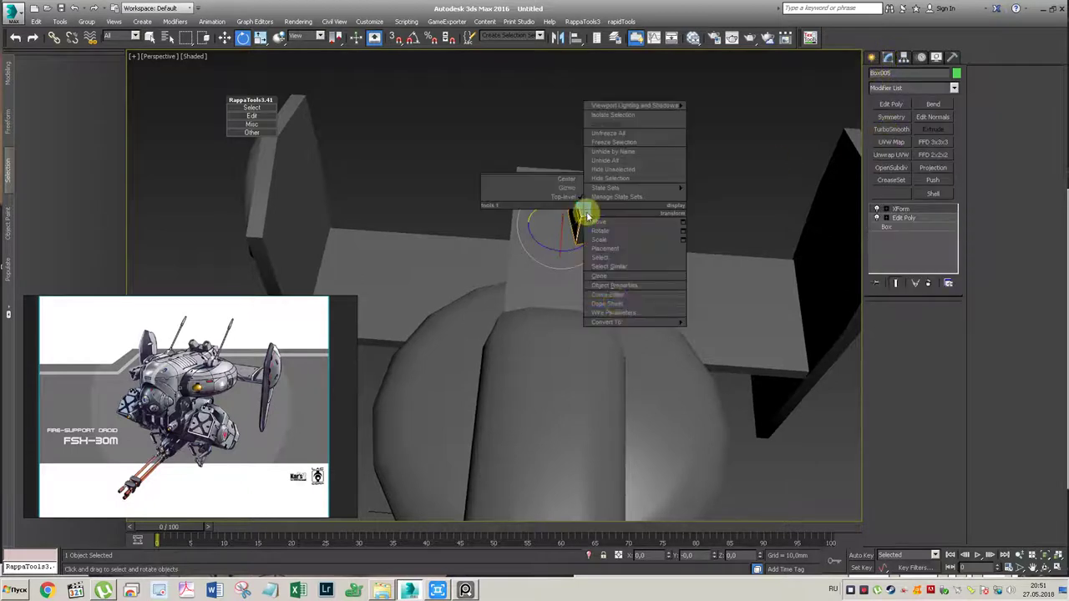
click(720, 330)
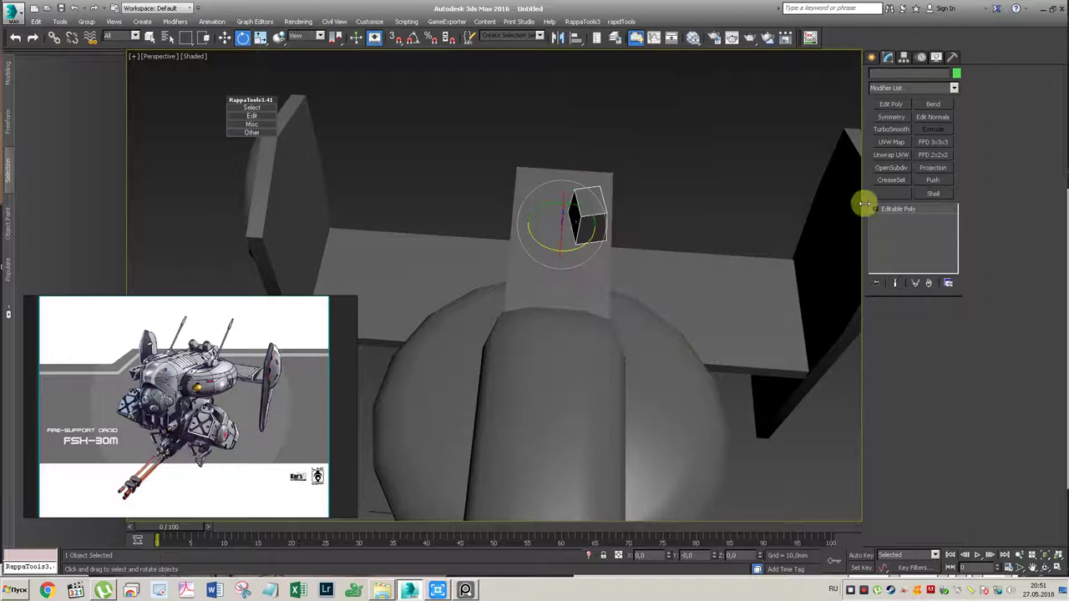
Step: Add an X-axis Symmetry modifier to mirror the box, then select Editable Poly in the stack
key(w)
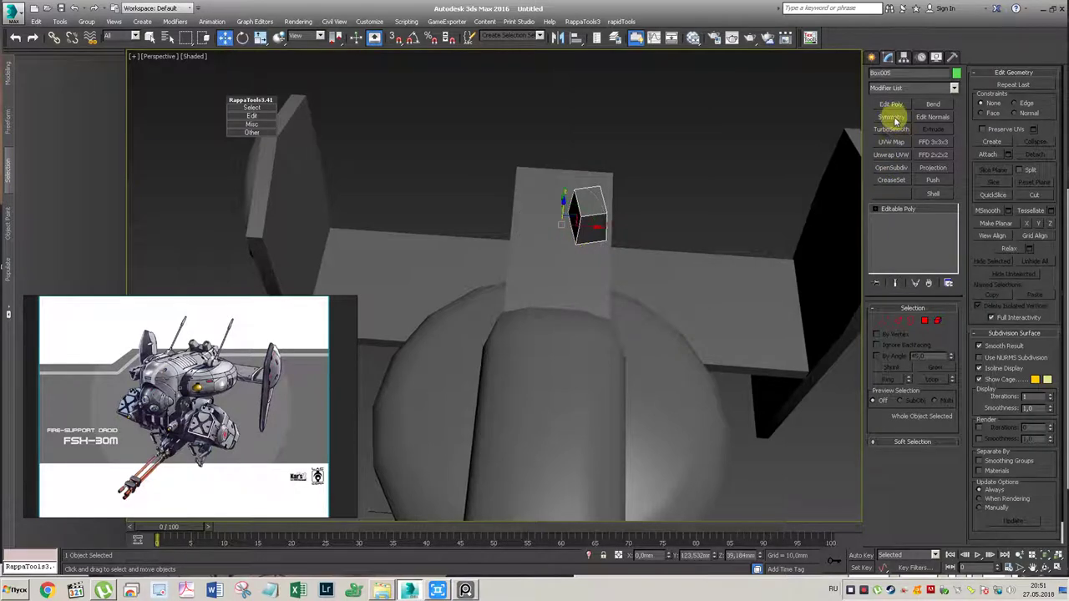
click(895, 121)
alt+middle_drag(717, 238, 662, 224)
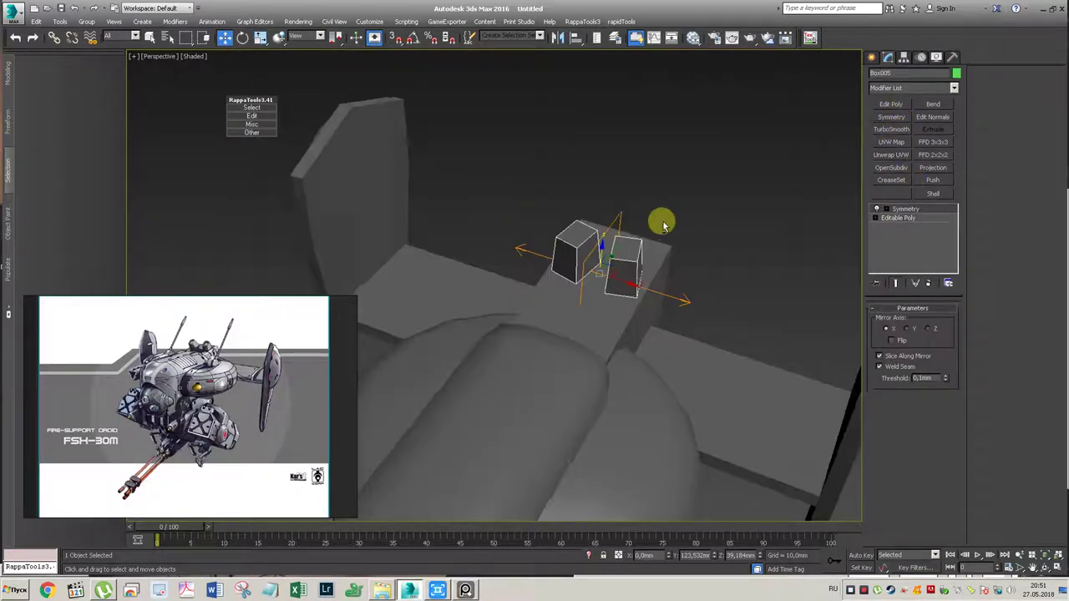
scroll(651, 222, down, 5)
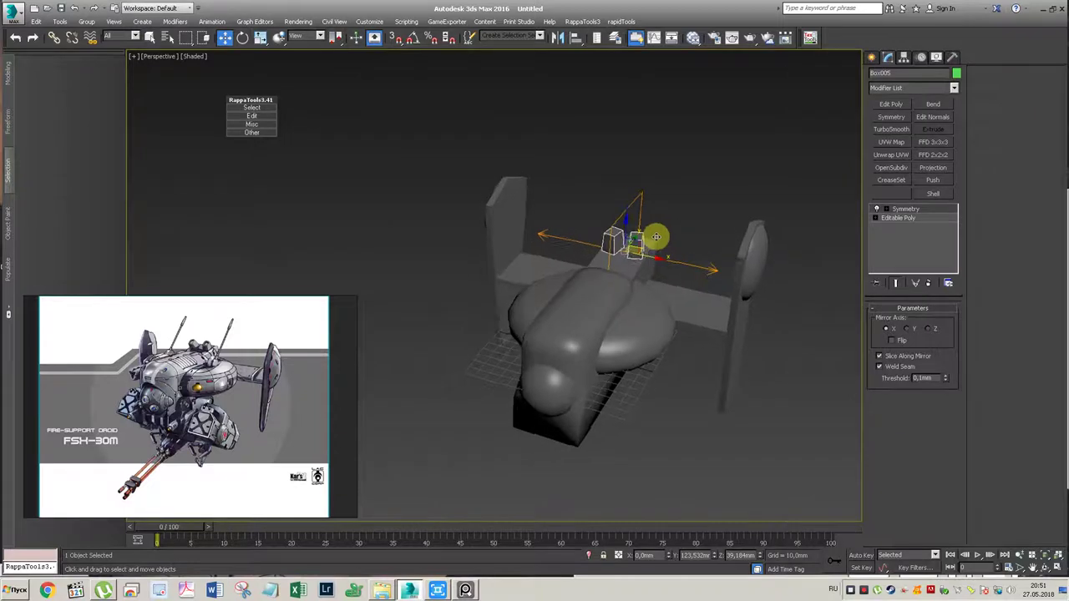
scroll(654, 239, down, 2)
scroll(215, 347, up, 2)
scroll(213, 347, up, 2)
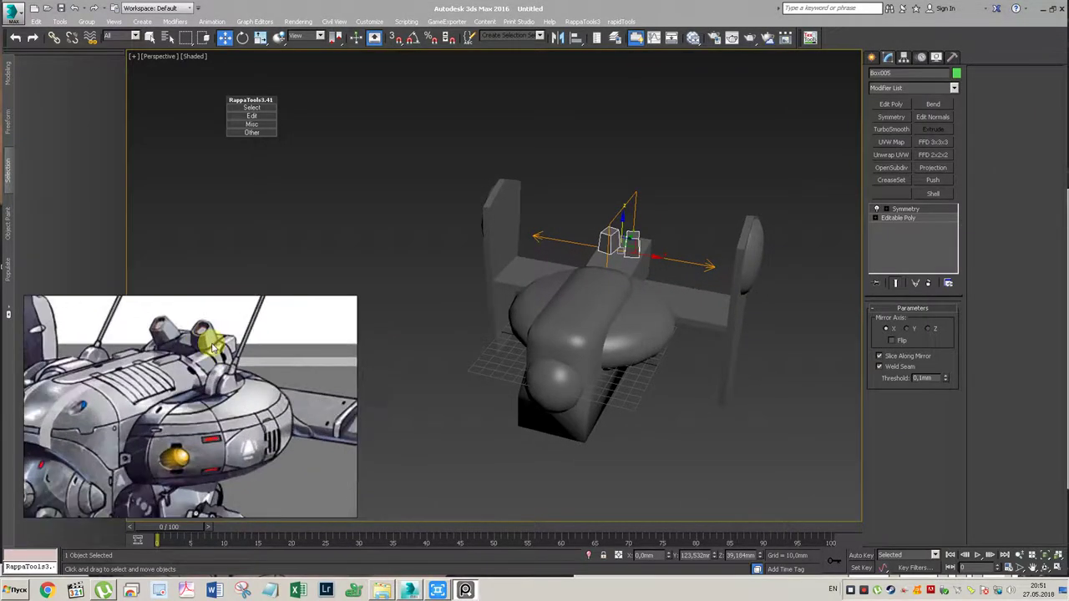
scroll(214, 347, down, 2)
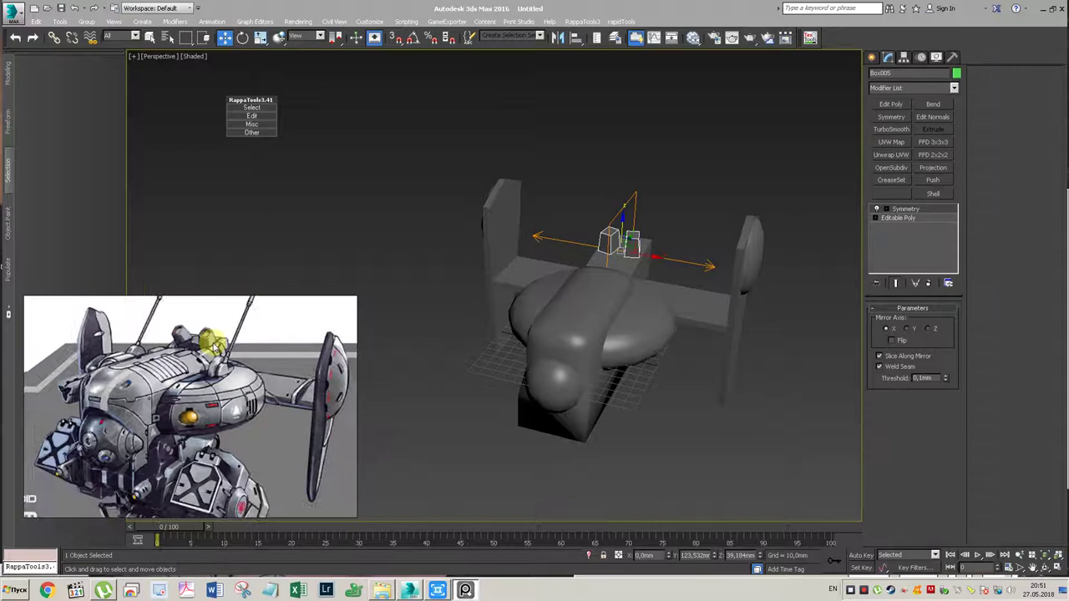
scroll(217, 344, down, 2)
scroll(238, 334, down, 1)
alt+middle_drag(668, 267, 710, 270)
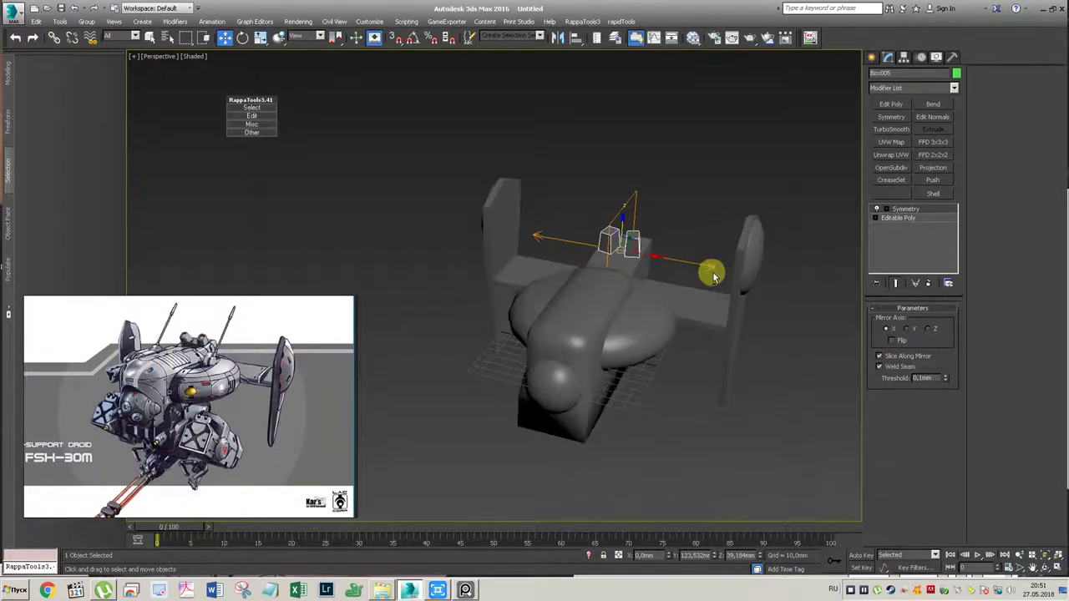
click(921, 219)
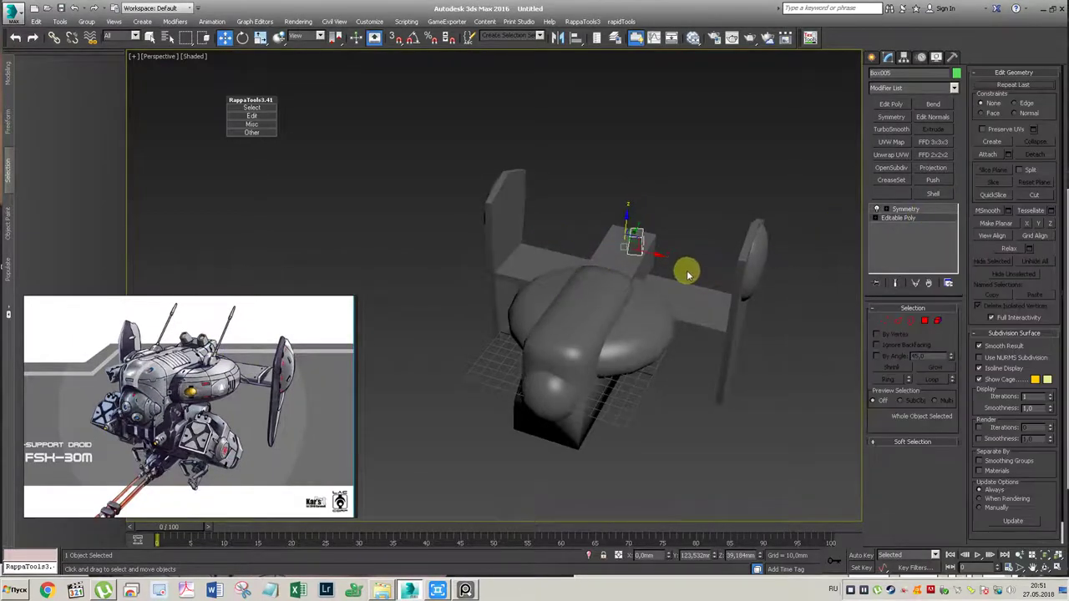
mouse_move(649, 293)
alt+middle_down()
mouse_move(640, 258)
mouse_move(648, 275)
alt+middle_up()
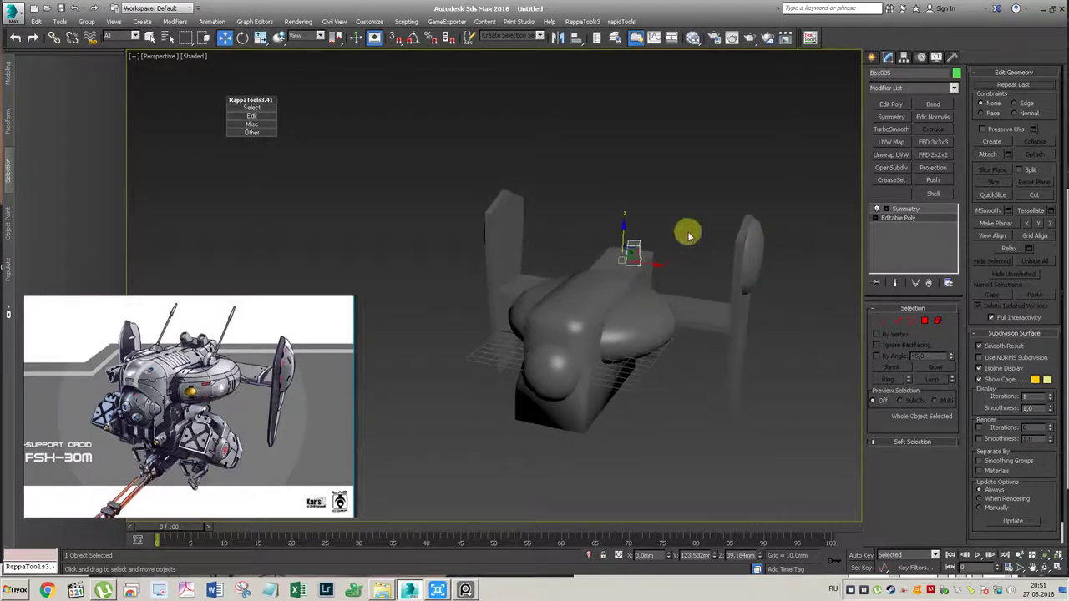
Step: Select the block's top four vertices and constrain their movement to Edge
key(1)
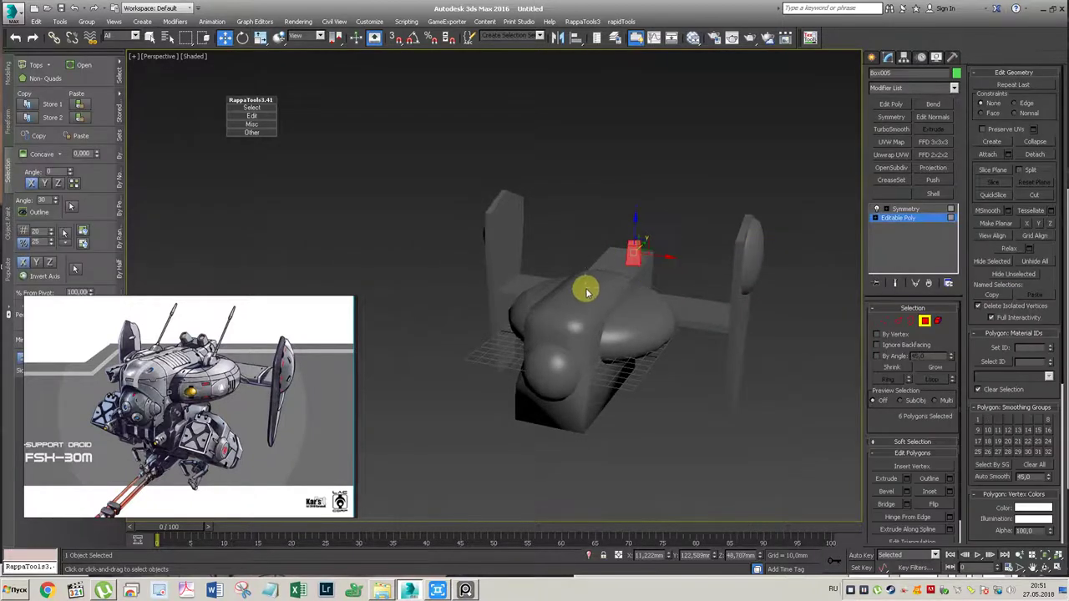
scroll(641, 251, up, 5)
mouse_move(644, 250)
alt+middle_down()
mouse_move(573, 258)
mouse_move(521, 227)
alt+middle_up()
mouse_move(382, 86)
alt+middle_down()
mouse_move(609, 186)
mouse_move(610, 174)
mouse_move(639, 202)
mouse_move(713, 191)
mouse_move(622, 198)
alt+middle_up()
key(1)
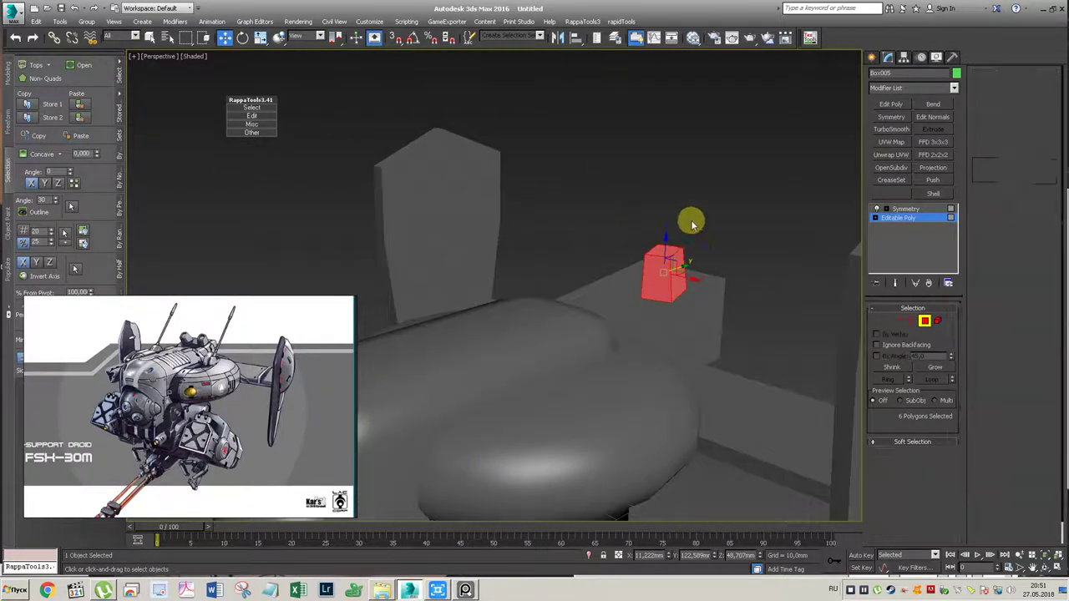
alt+middle_drag(682, 236, 694, 217)
drag(693, 237, 583, 295)
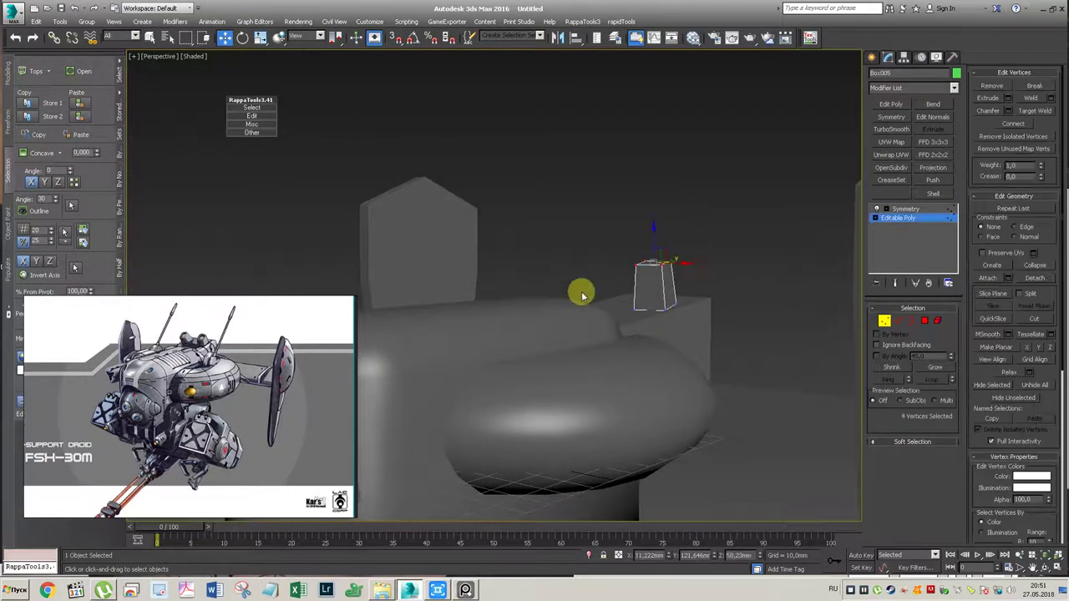
key(shift+x)
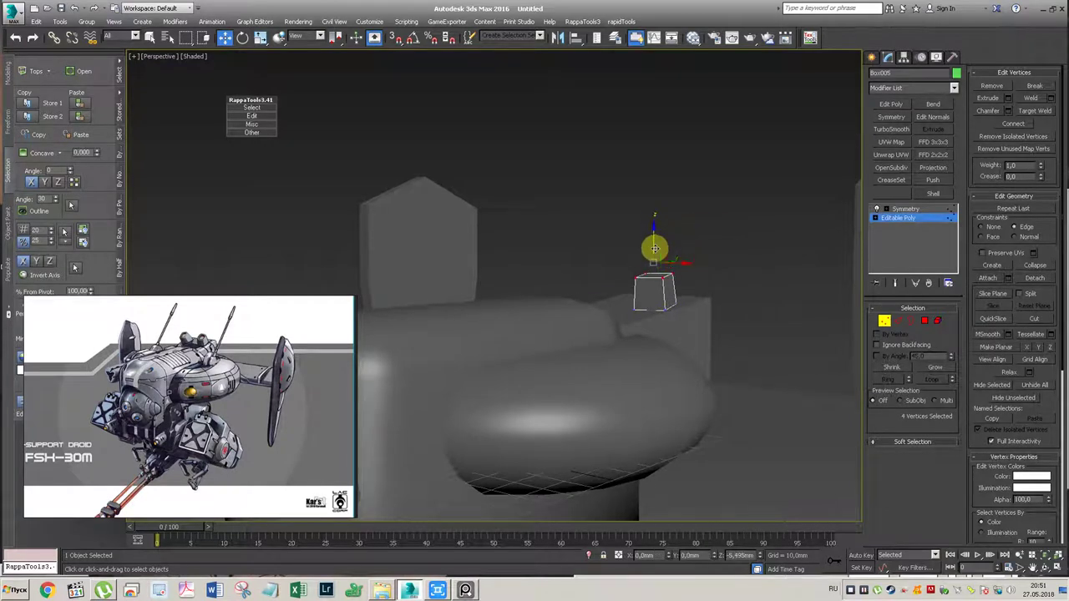
mouse_move(650, 250)
alt+middle_down()
mouse_move(684, 263)
mouse_move(675, 267)
alt+middle_up()
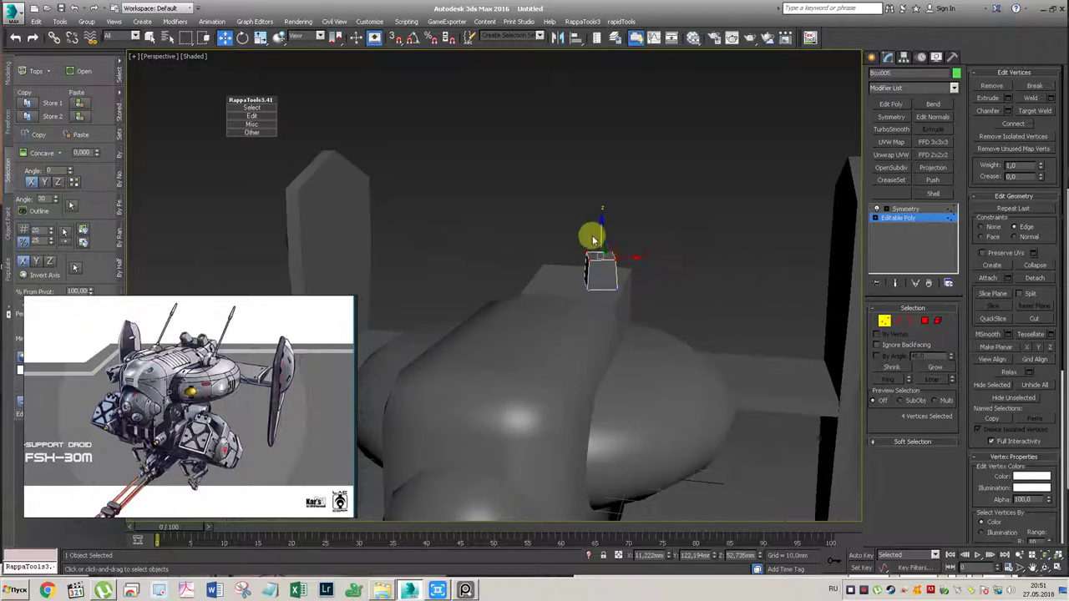
mouse_move(585, 304)
alt+middle_down()
mouse_move(551, 301)
mouse_move(623, 283)
mouse_move(551, 284)
mouse_move(703, 287)
alt+middle_up()
mouse_move(699, 343)
alt+middle_down()
mouse_move(684, 363)
mouse_move(699, 401)
mouse_move(654, 443)
mouse_move(733, 392)
alt+middle_up()
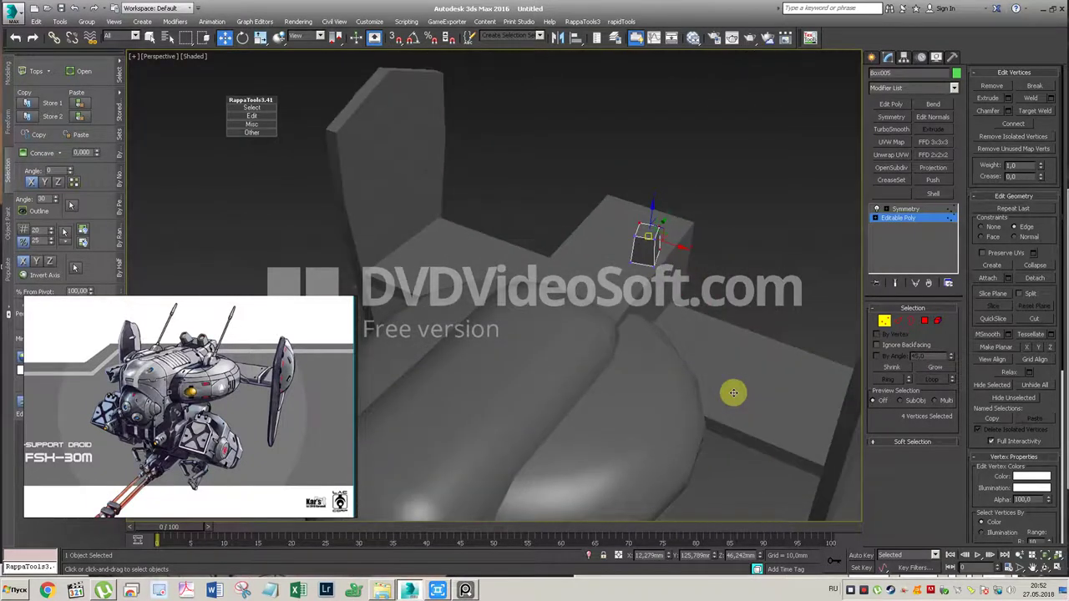
Step: Exit Vertex mode, deselect Box005, and look over the whole droid body
click(921, 217)
click(790, 232)
scroll(719, 273, down, 5)
mouse_move(730, 246)
alt+middle_down()
mouse_move(698, 241)
mouse_move(718, 234)
mouse_move(733, 246)
mouse_move(722, 280)
mouse_move(674, 276)
mouse_move(676, 259)
alt+middle_up()
scroll(718, 276, up, 3)
scroll(723, 279, down, 3)
scroll(675, 265, down, 2)
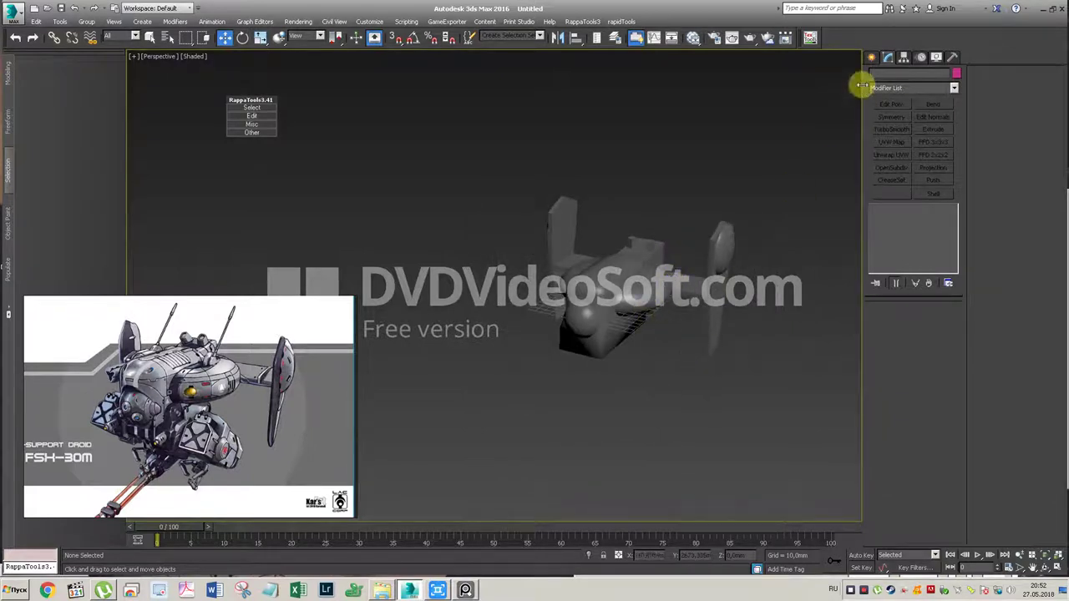
click(871, 58)
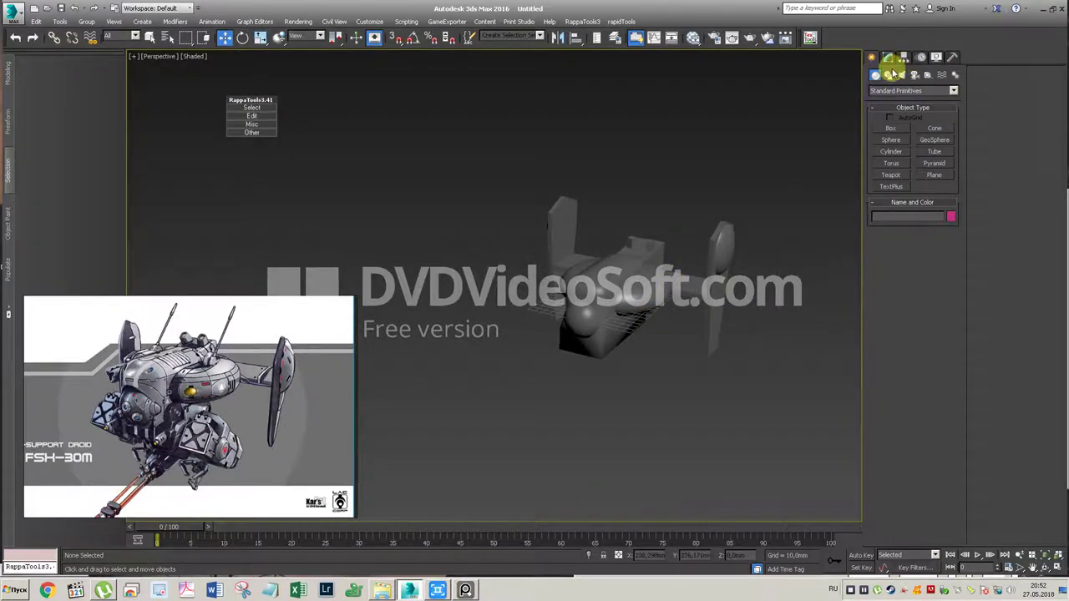
Step: Create a new box, Box006, below the droid's body
click(891, 129)
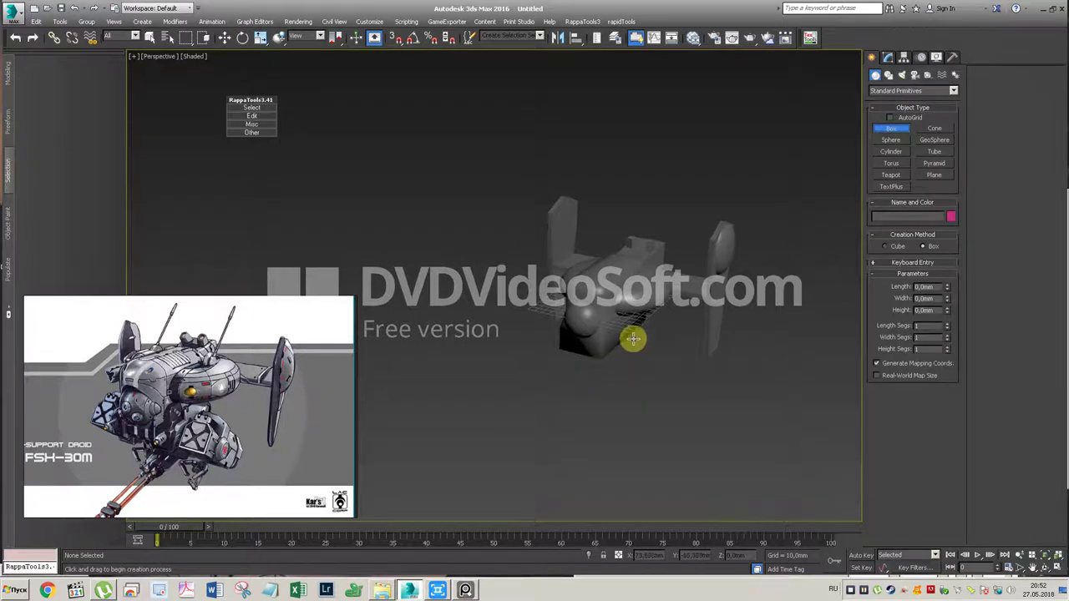
drag(636, 333, 653, 368)
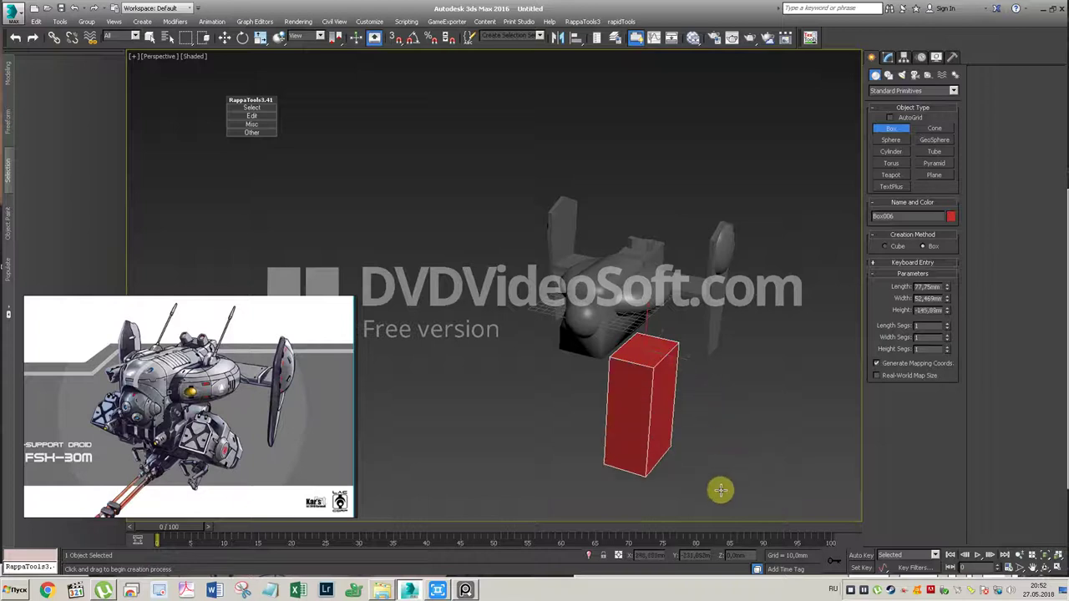
click(694, 453)
key(w)
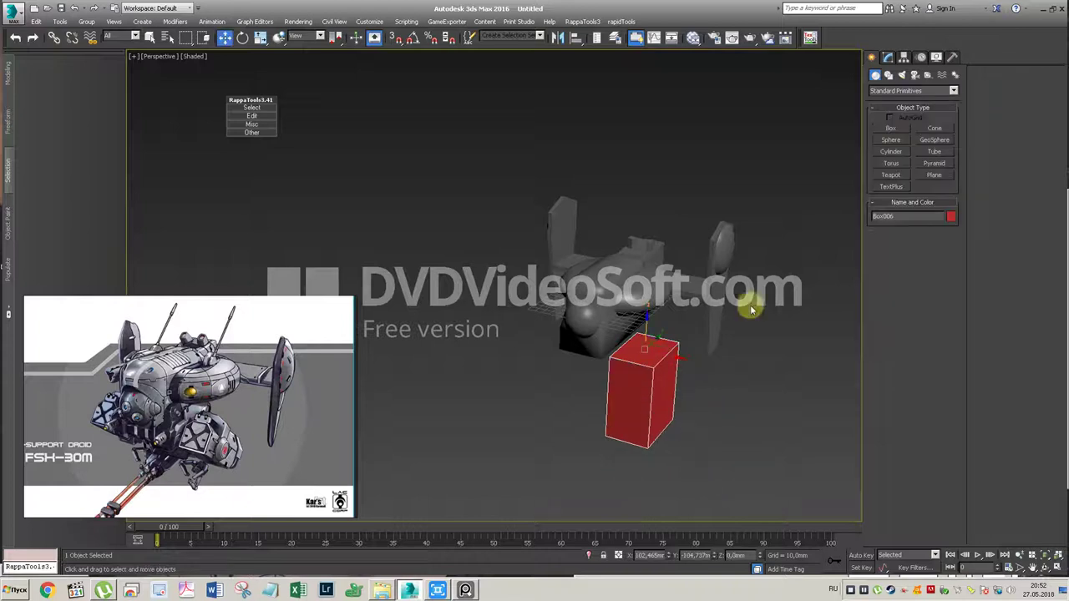
click(693, 37)
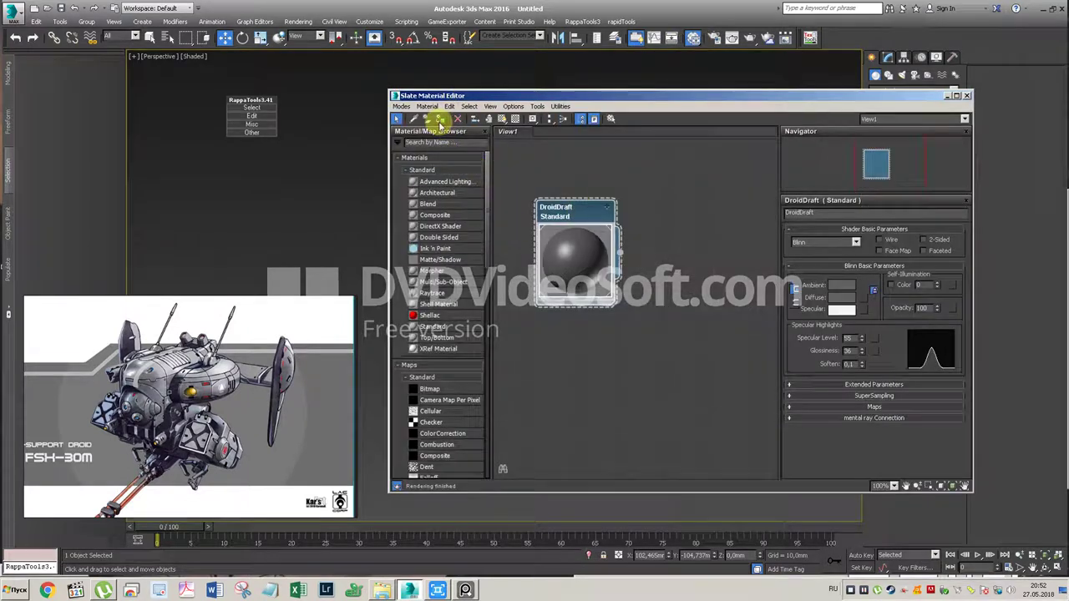
click(967, 99)
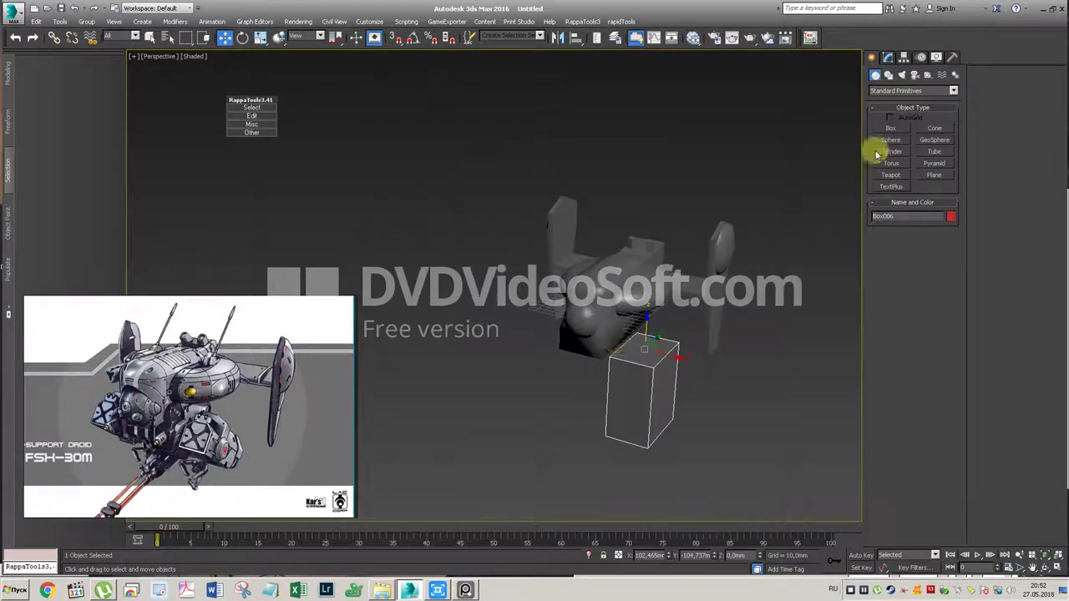
Step: Rotate Box006 to 20° about X
key(e)
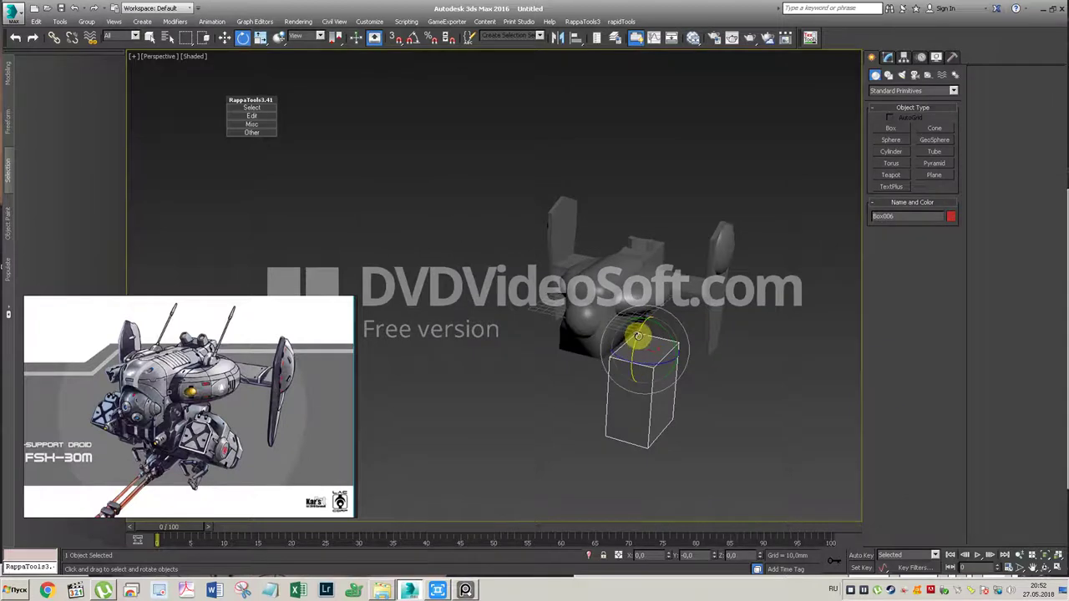
drag(637, 350, 636, 401)
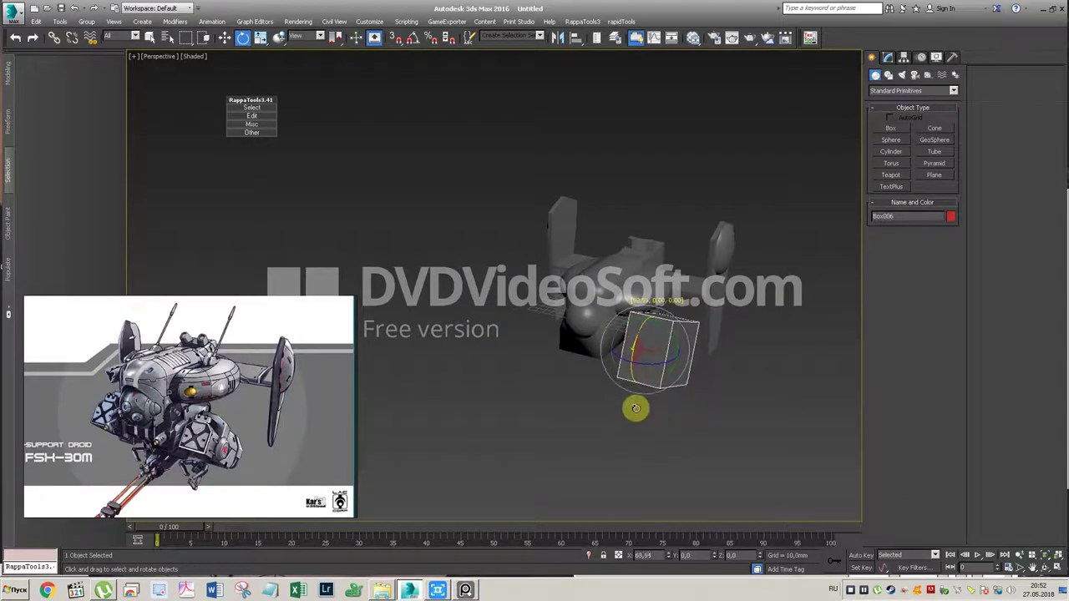
right_click(637, 404)
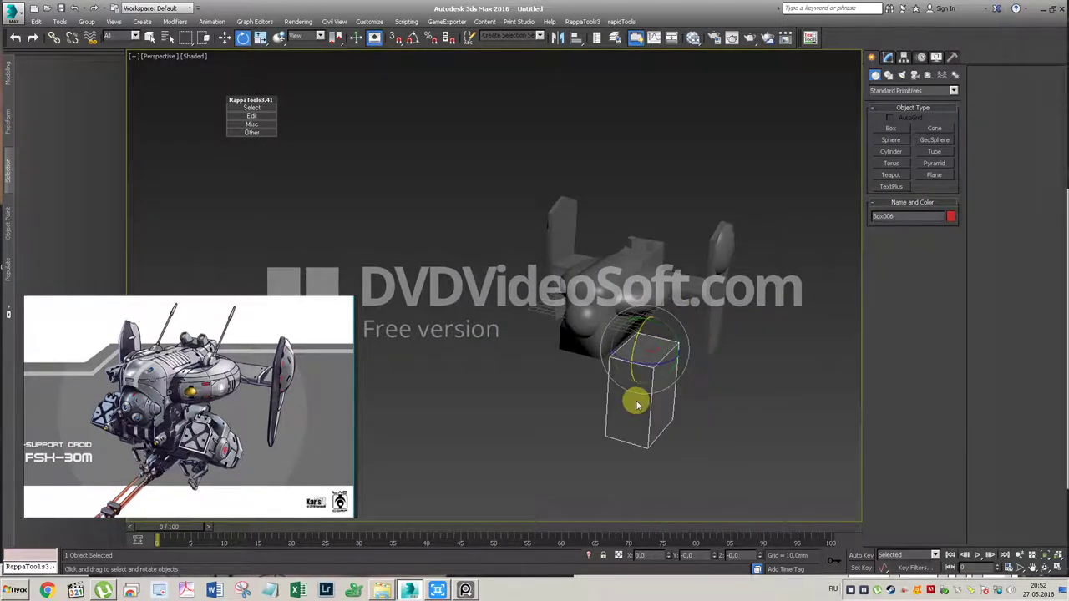
drag(639, 329, 635, 358)
alt+middle_drag(647, 311, 642, 305)
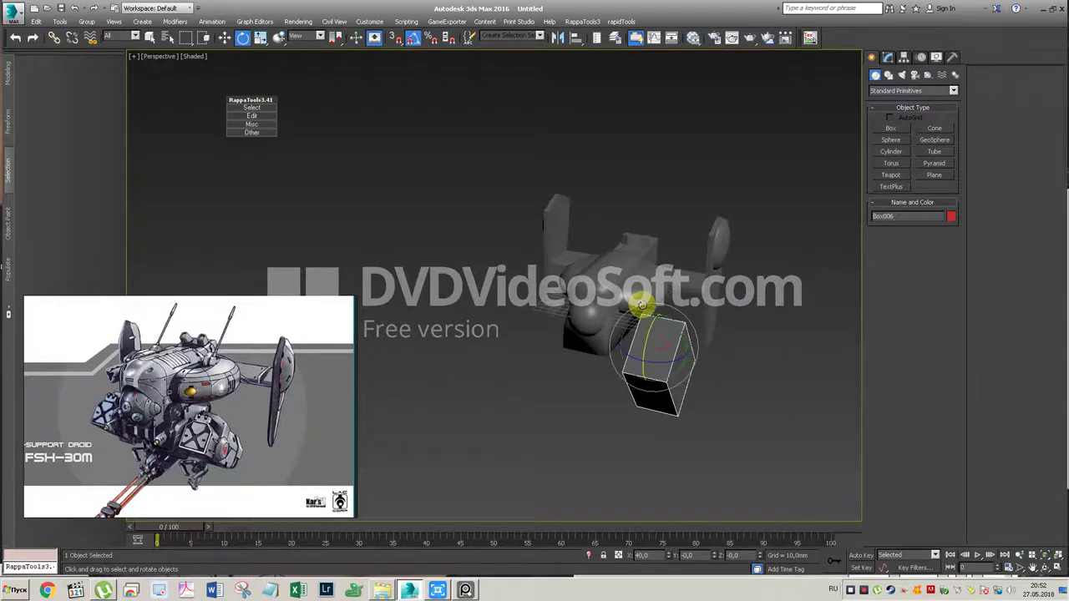
alt+middle_drag(670, 342, 657, 328)
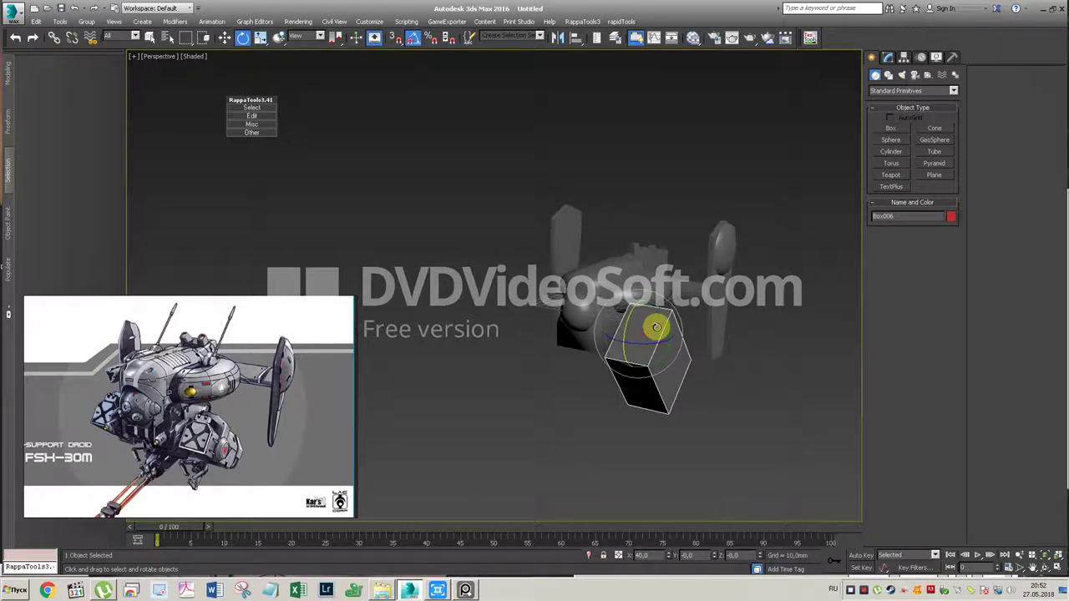
drag(632, 313, 628, 323)
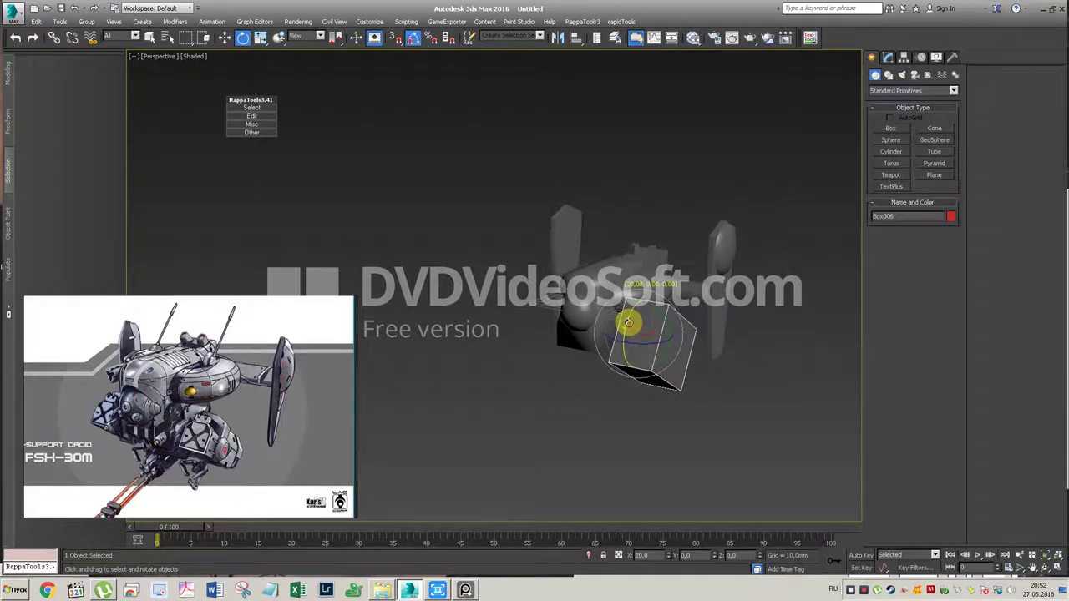
Step: Shorten Box006's Length to about 49,75 and nudge it slightly down
click(887, 57)
drag(948, 322, 942, 353)
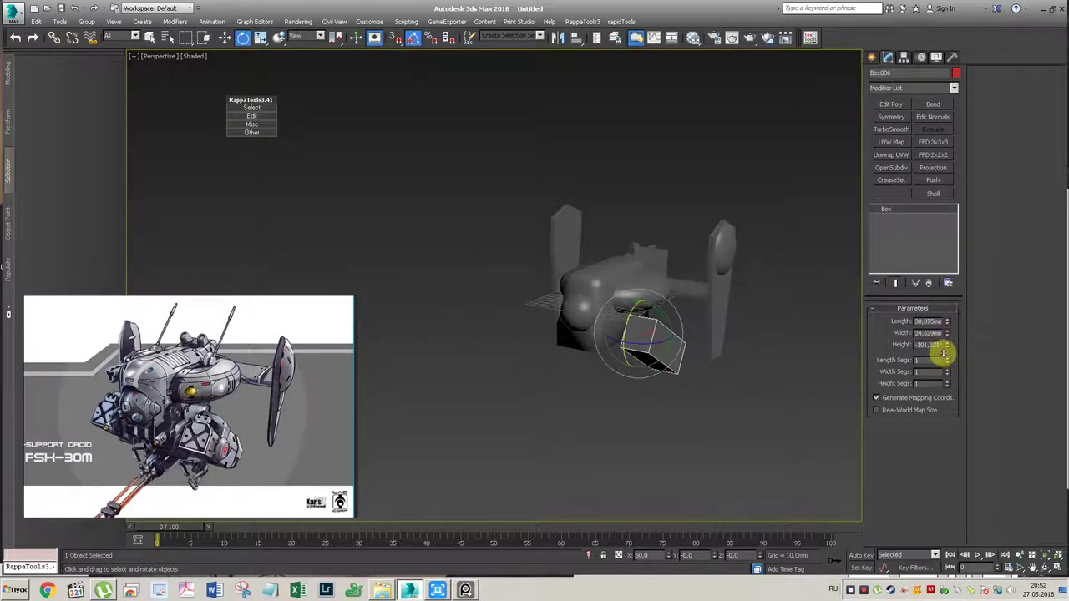
key(w)
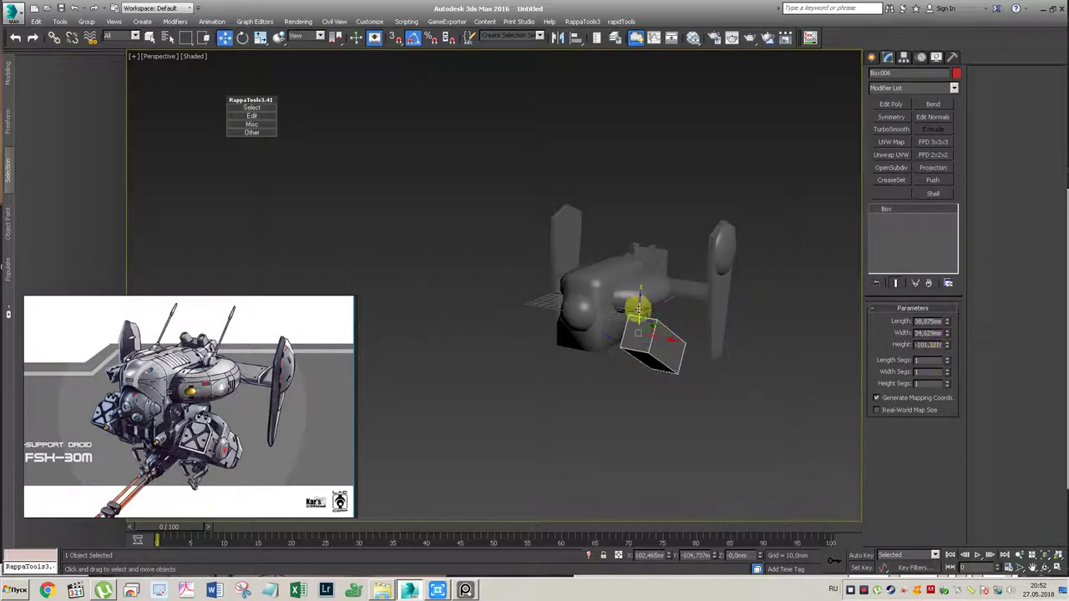
drag(639, 310, 637, 314)
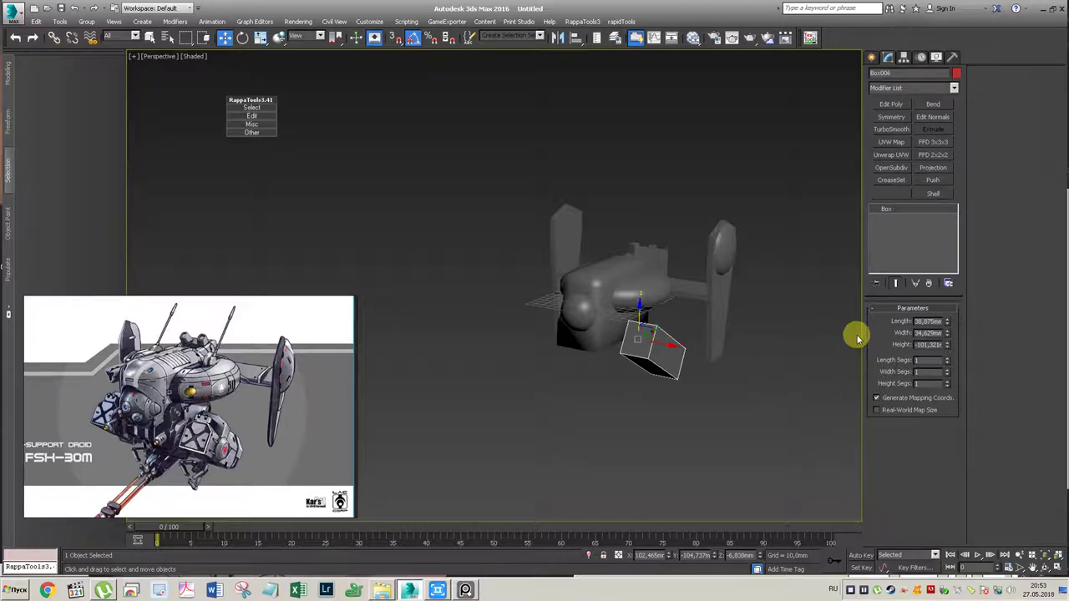
Step: Add Edit Poly to Box006, select its top edges, and try a chamfer before discarding it
click(891, 104)
key(2)
click(668, 340)
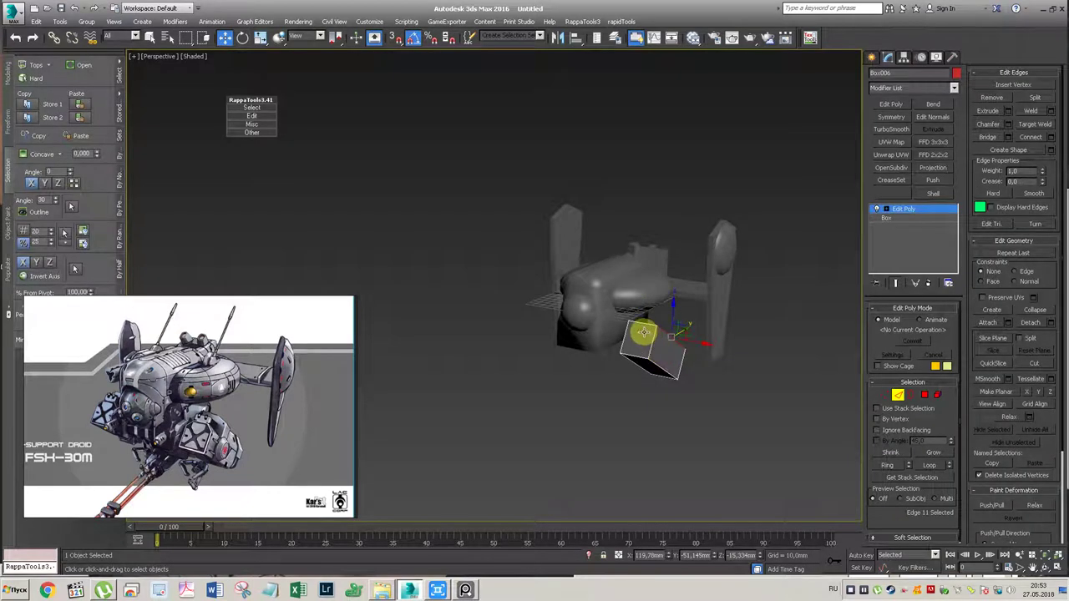
click(696, 357)
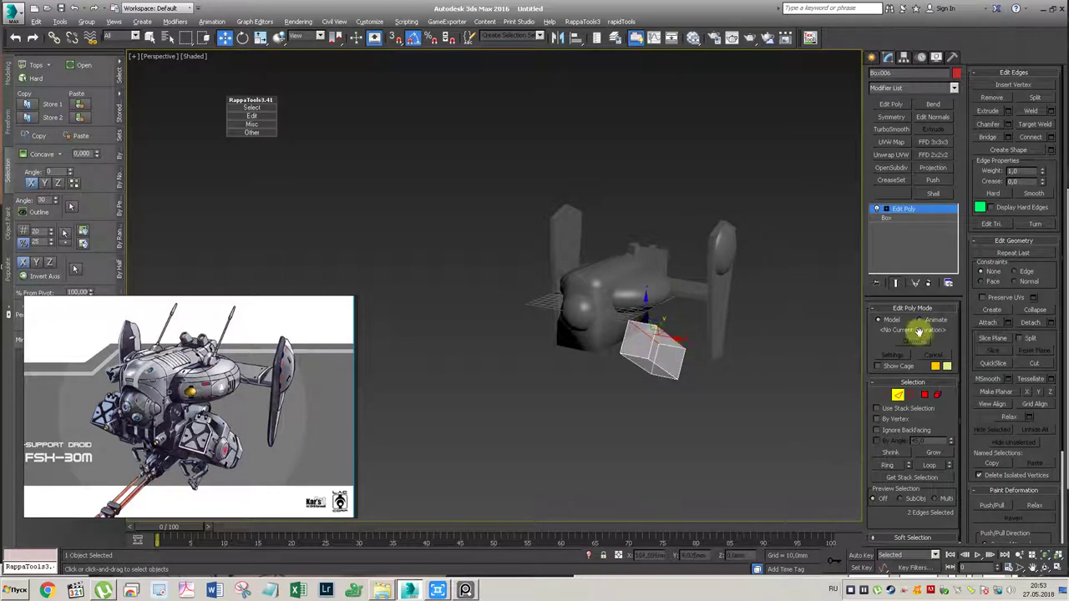
click(1007, 125)
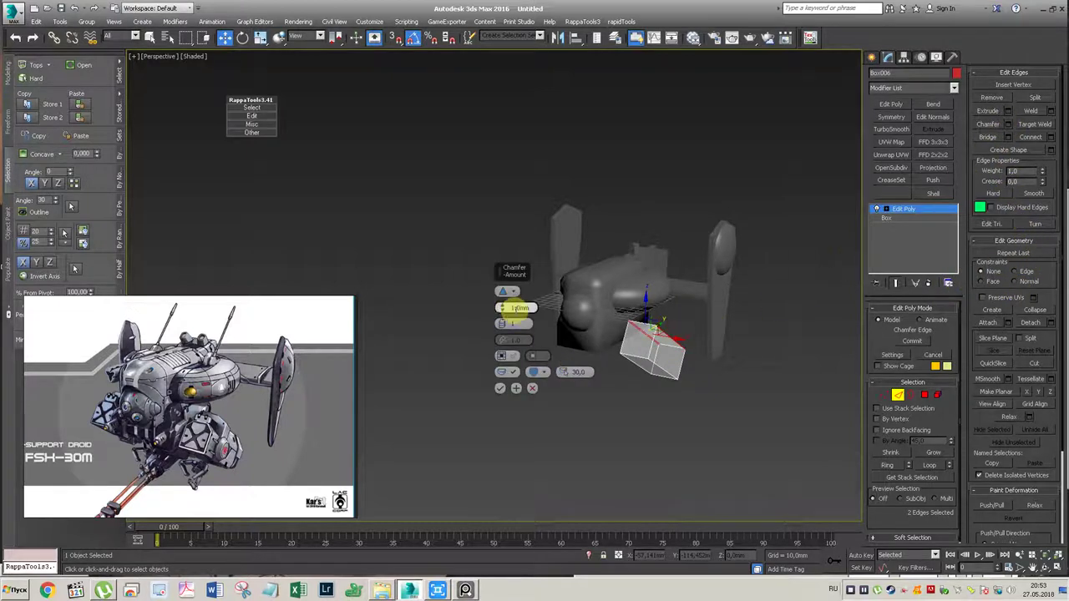
mouse_move(501, 308)
mouse_down()
mouse_move(503, 248)
mouse_move(516, 276)
mouse_up()
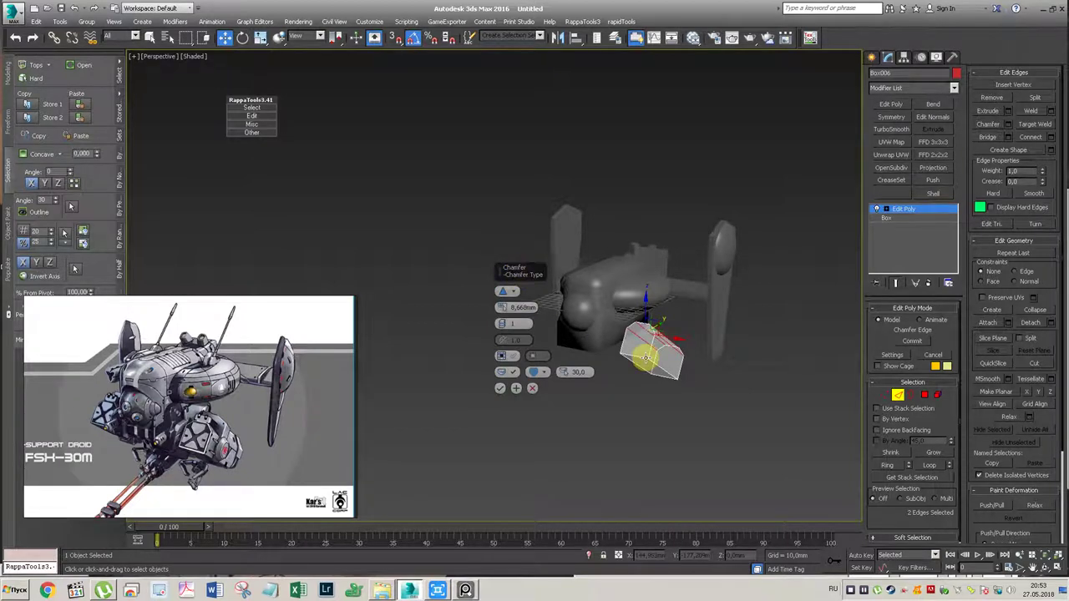
key(Escape)
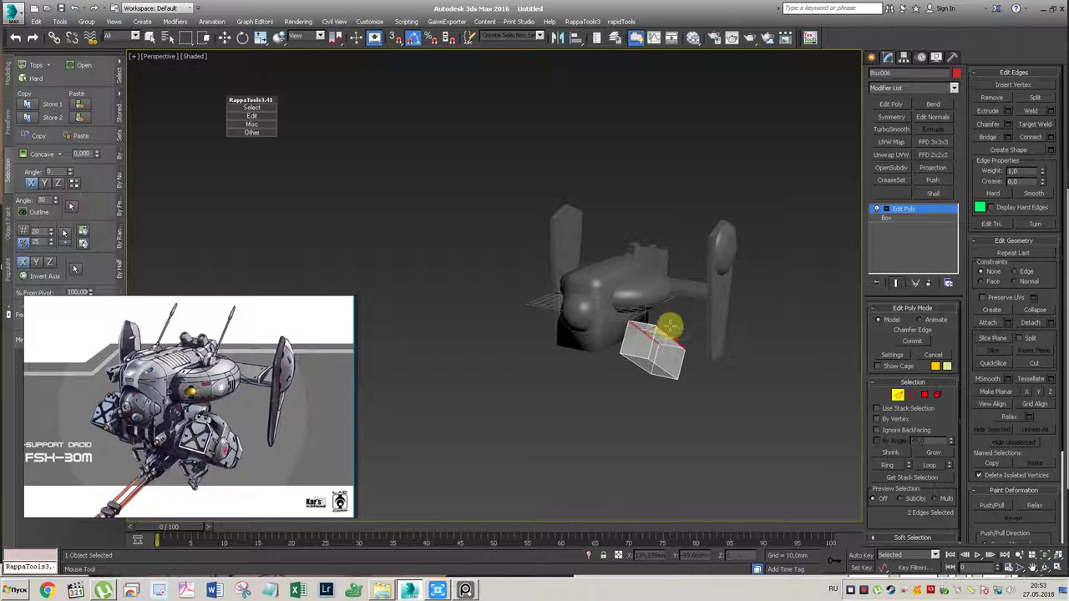
key(w)
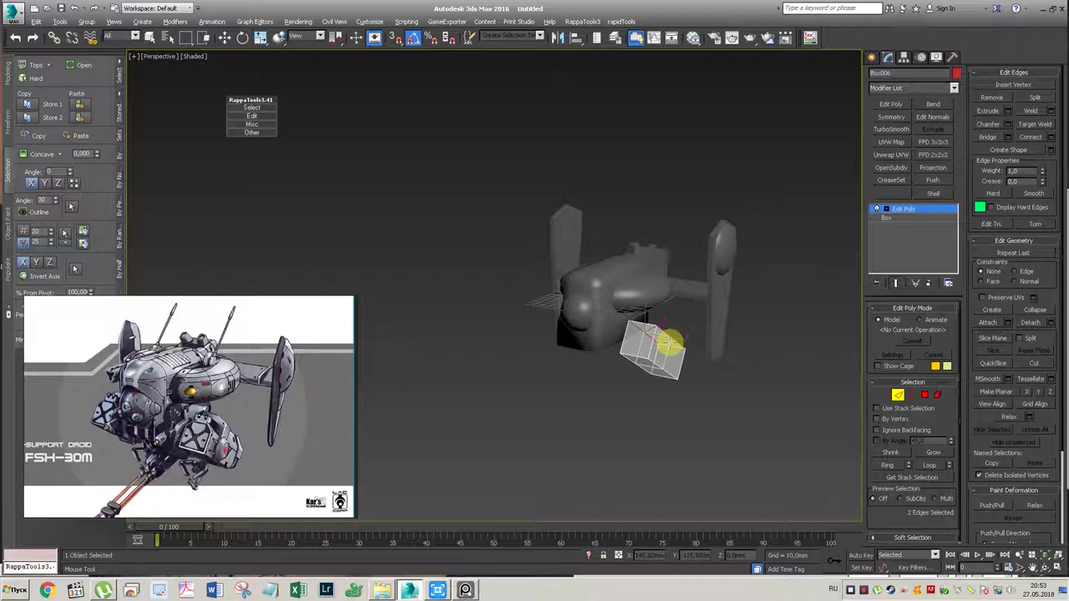
key(w)
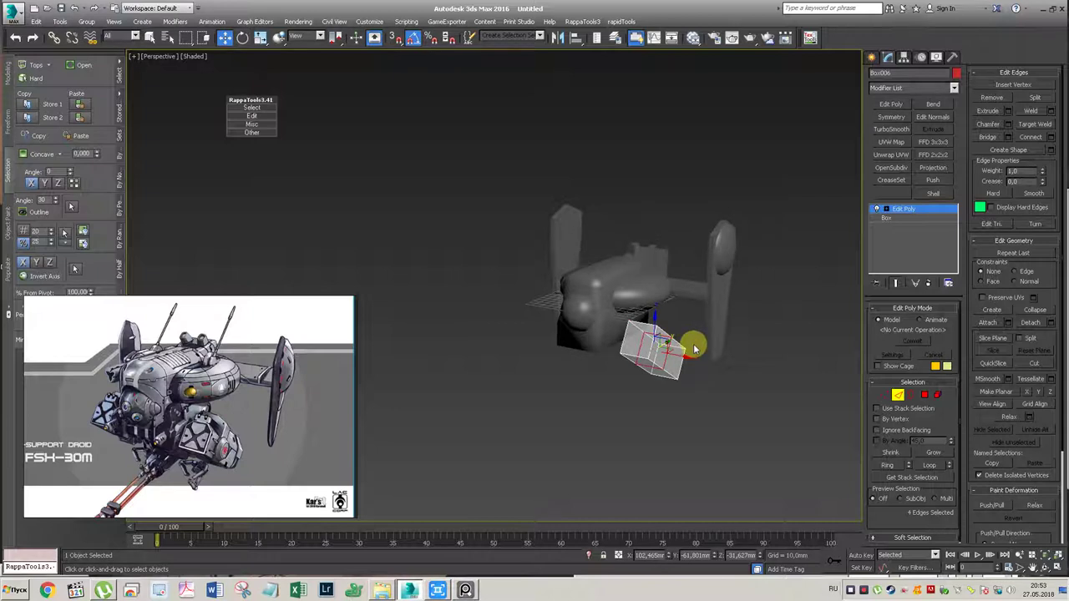
Step: Extrude the box's top face and scale it to 31% along local X
key(4)
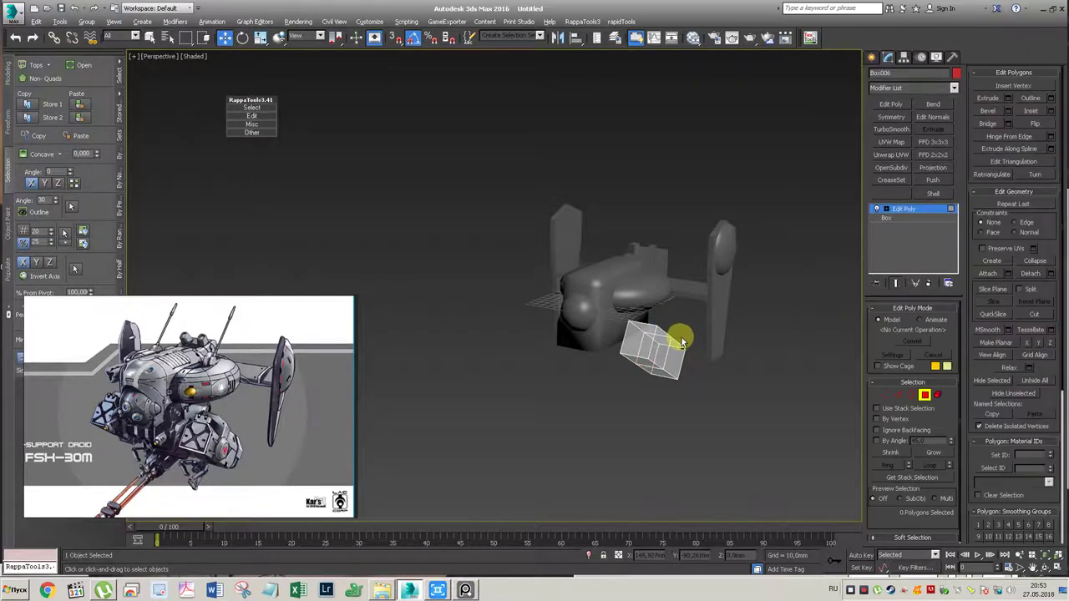
alt+middle_drag(685, 336, 668, 357)
click(639, 380)
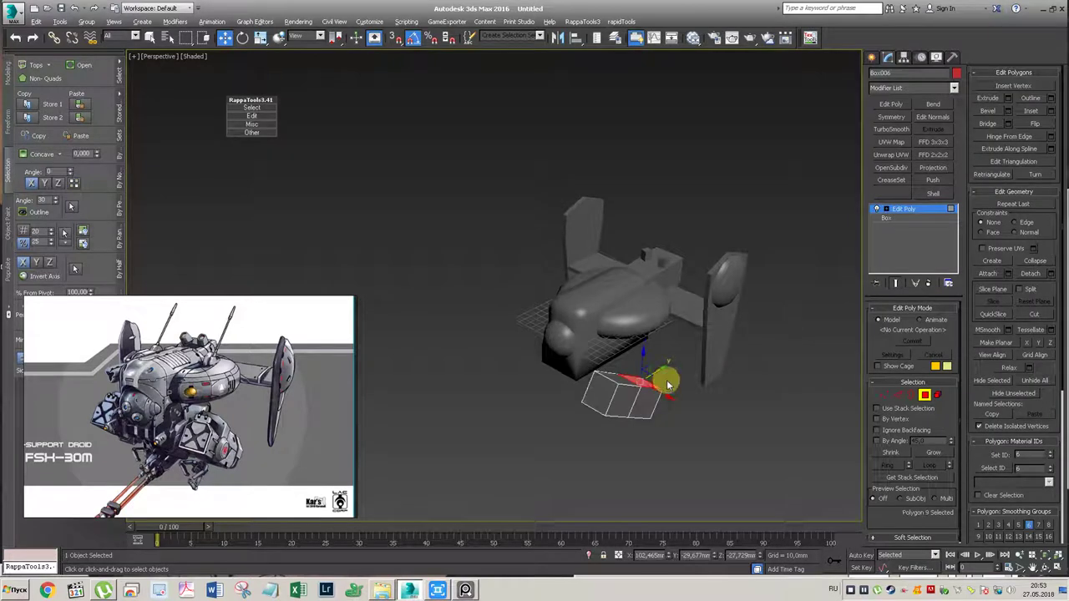
click(1009, 99)
click(500, 324)
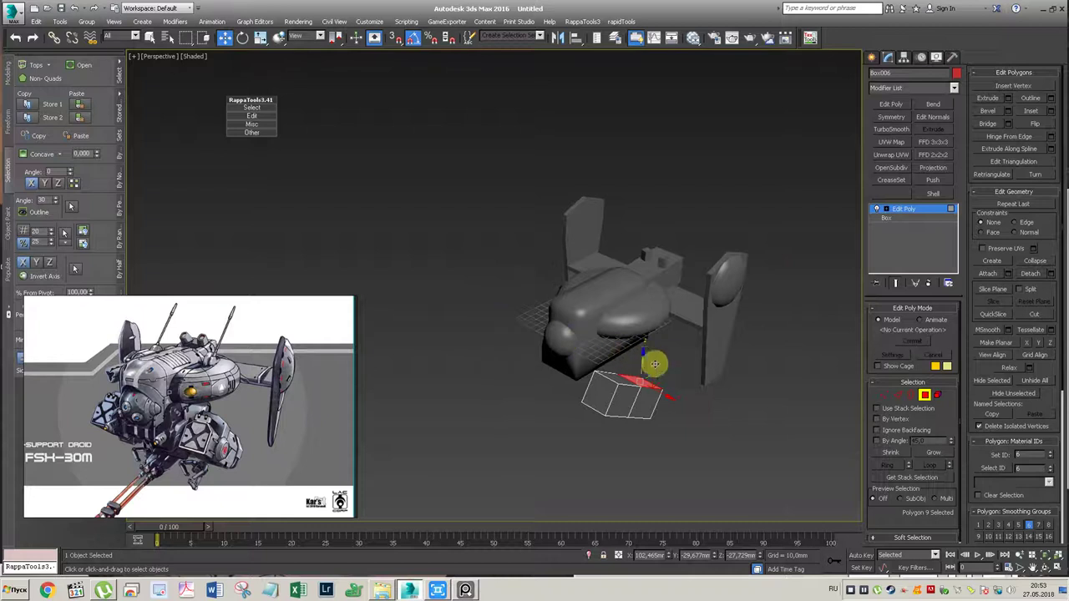
click(321, 36)
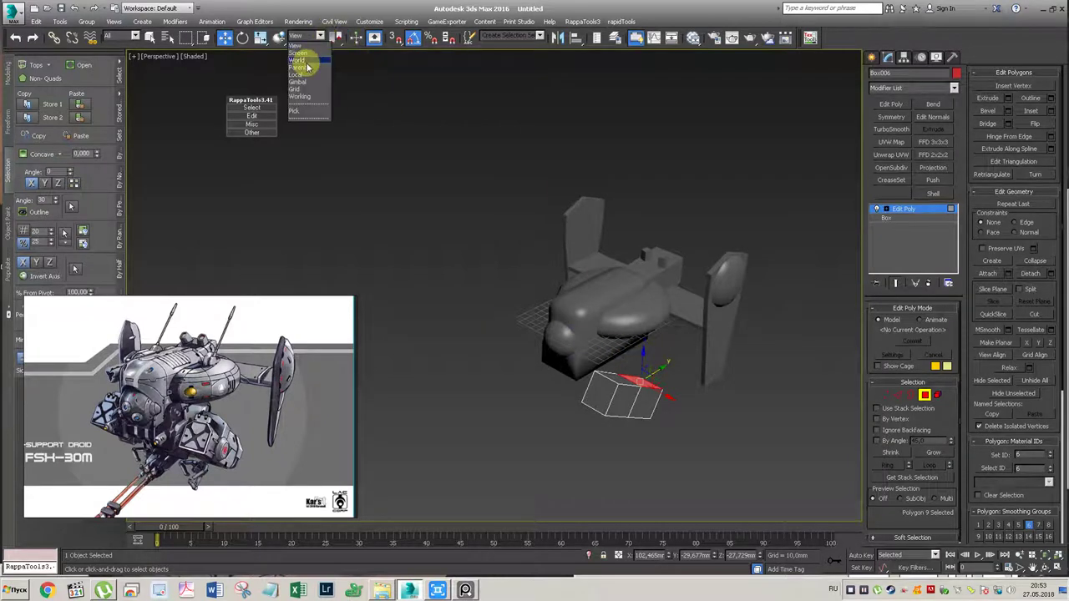
click(302, 76)
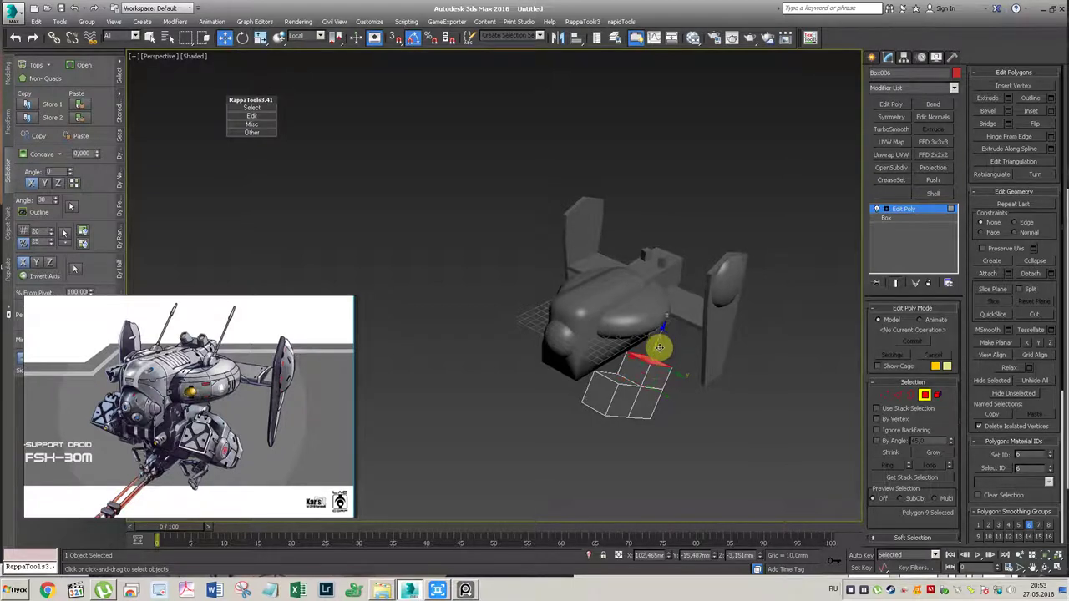
key(r)
drag(681, 373, 611, 334)
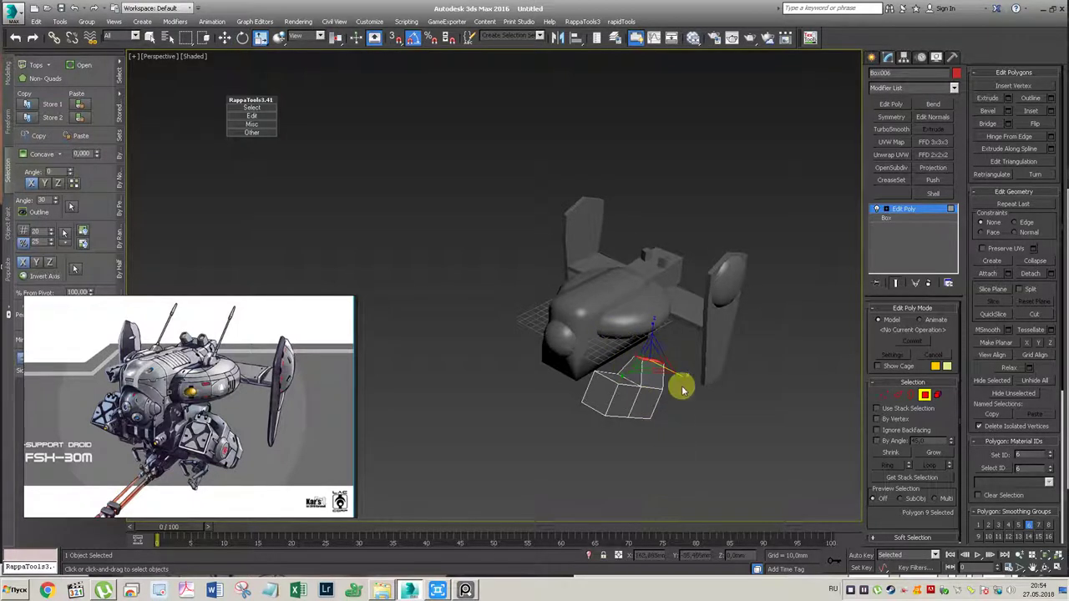
Step: Select two edges, then the five faces of the extruded section
key(2)
click(614, 378)
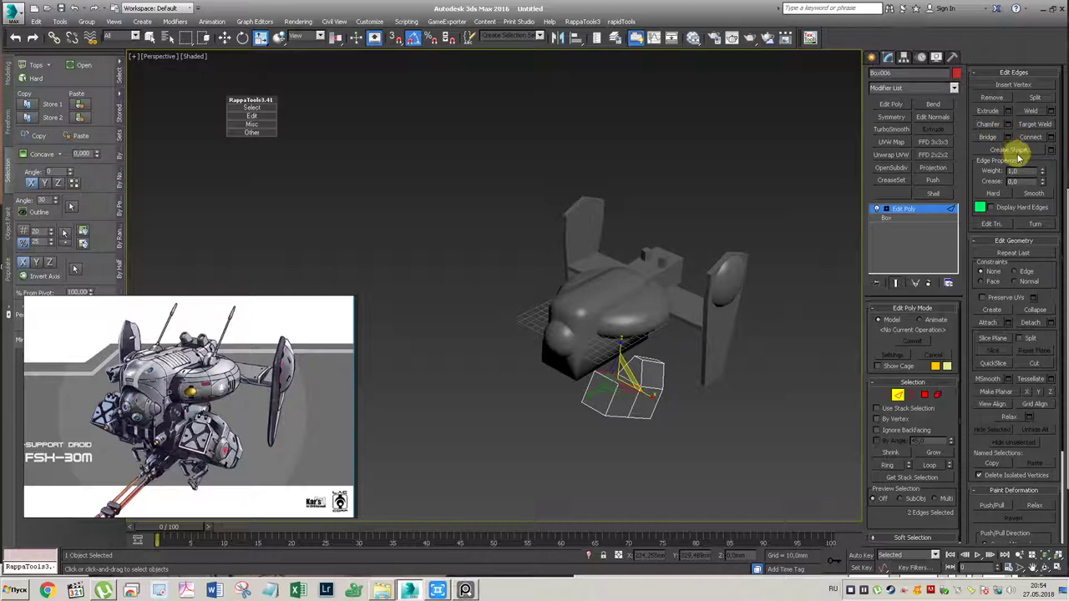
key(4)
click(560, 412)
alt+middle_drag(560, 412, 530, 384)
drag(436, 346, 516, 403)
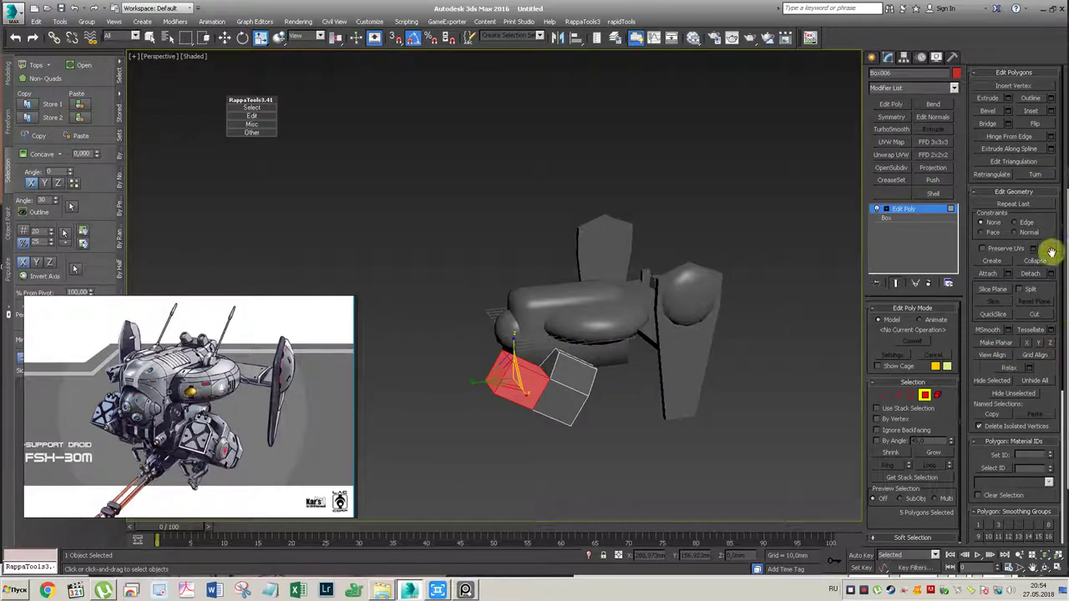
Step: Detach the selected box faces, without keeping a copy, as Object001 and select it
click(1050, 278)
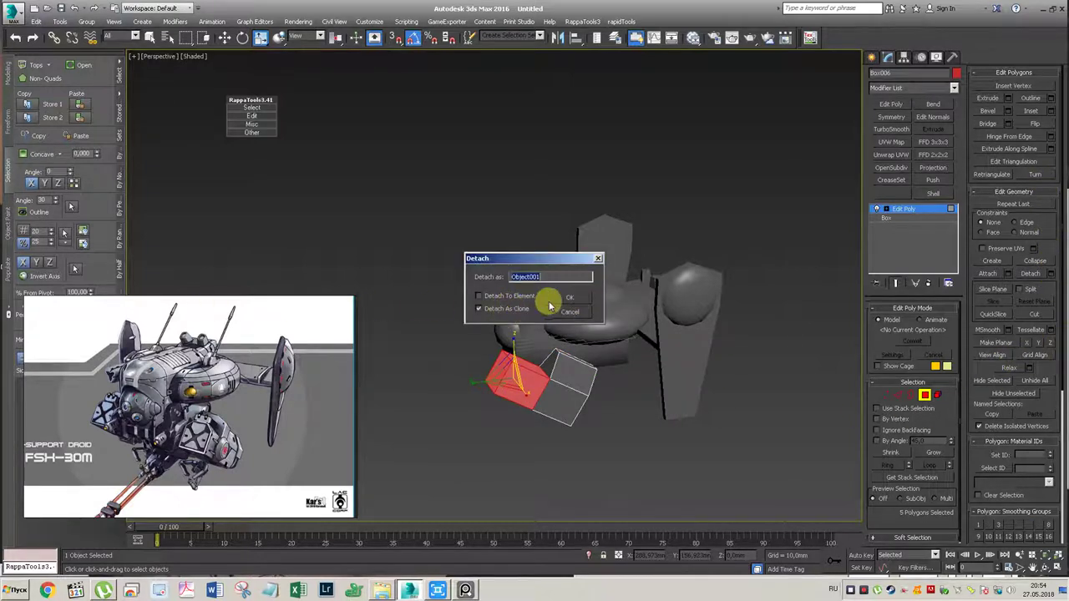
click(479, 308)
click(566, 305)
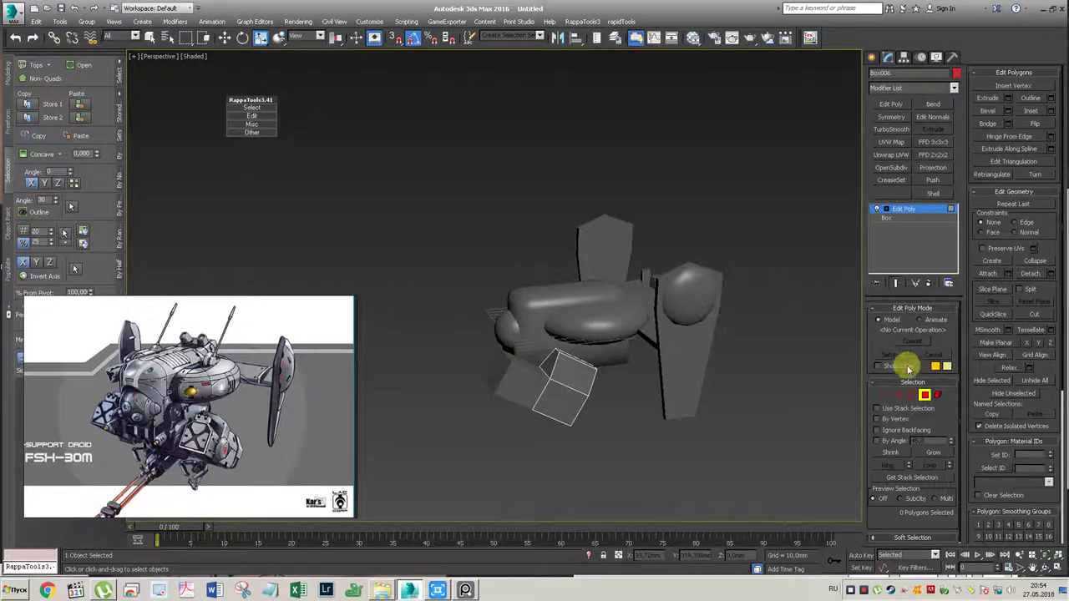
click(890, 210)
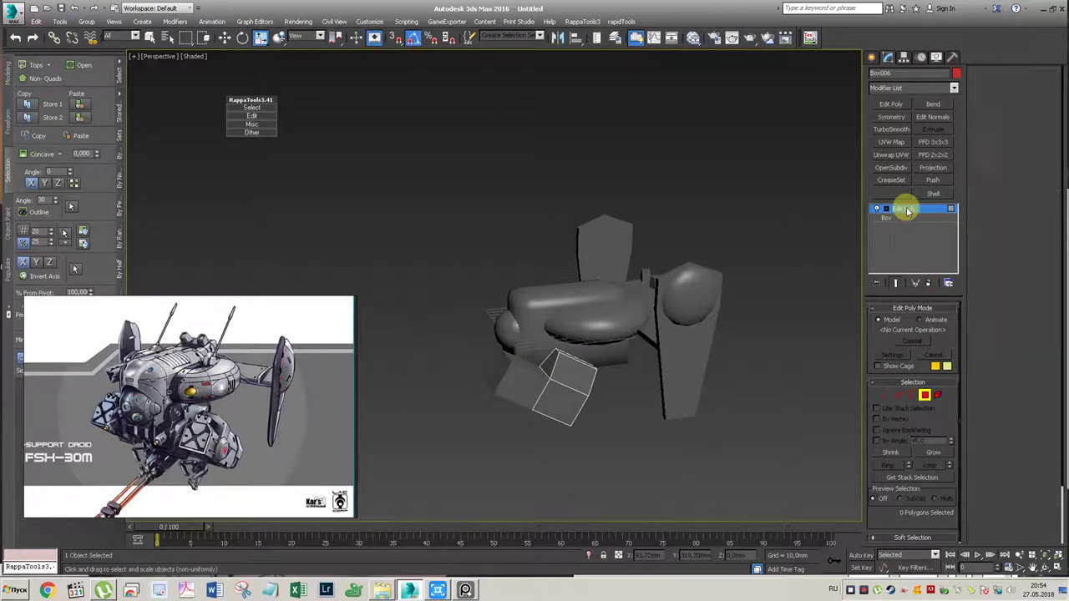
click(522, 388)
Step: Select the open border of the detached Object001 piece
key(2)
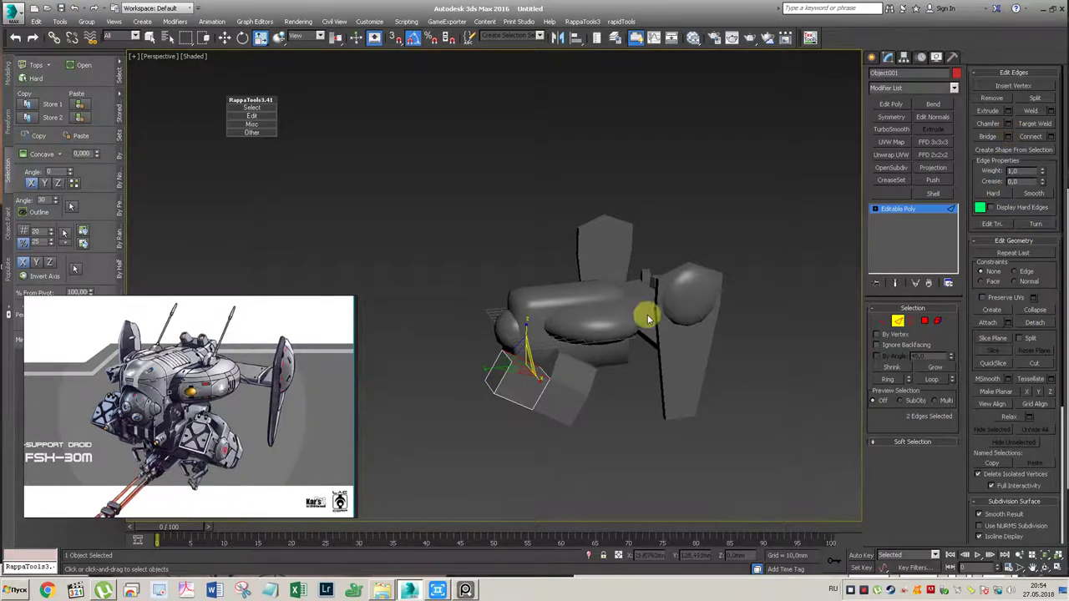
key(3)
click(542, 393)
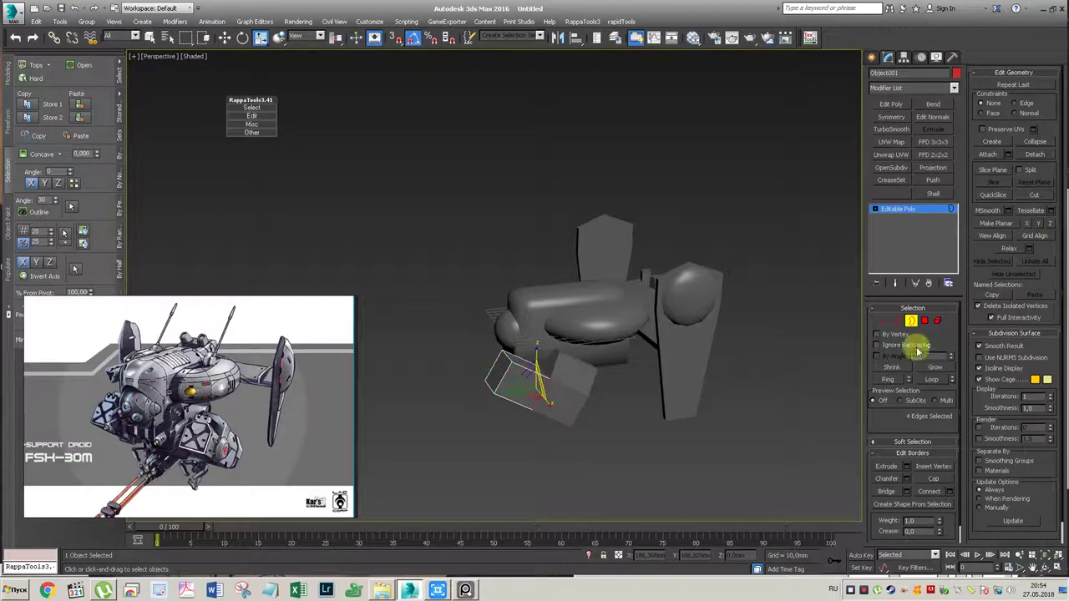
drag(1044, 193, 1036, 73)
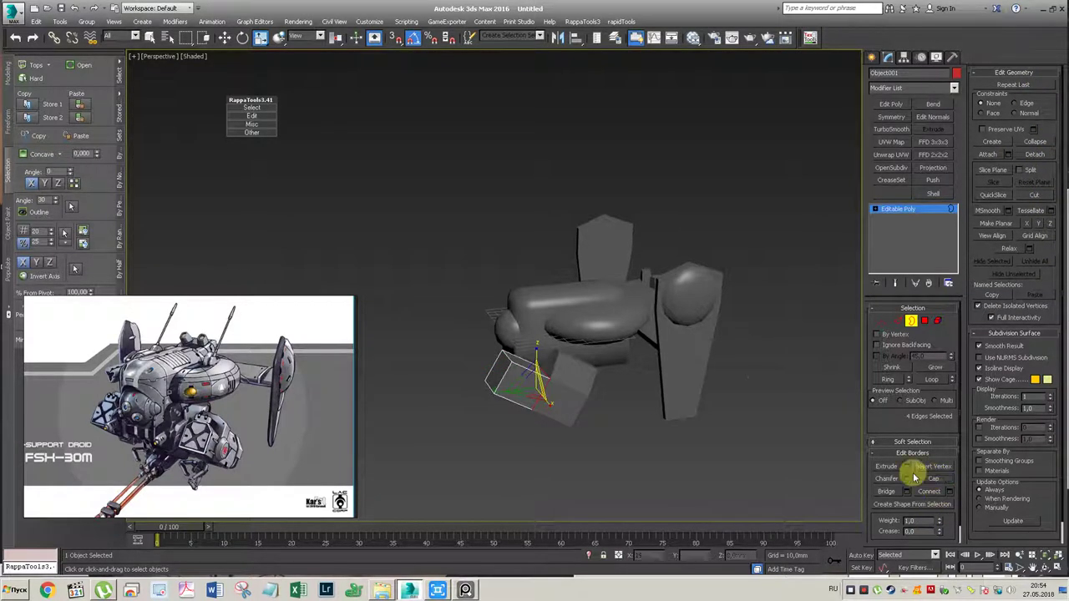
Step: Chamfer the selected edges of Object001 by about 8.7 mm, then clear the selection
key(2)
click(516, 359)
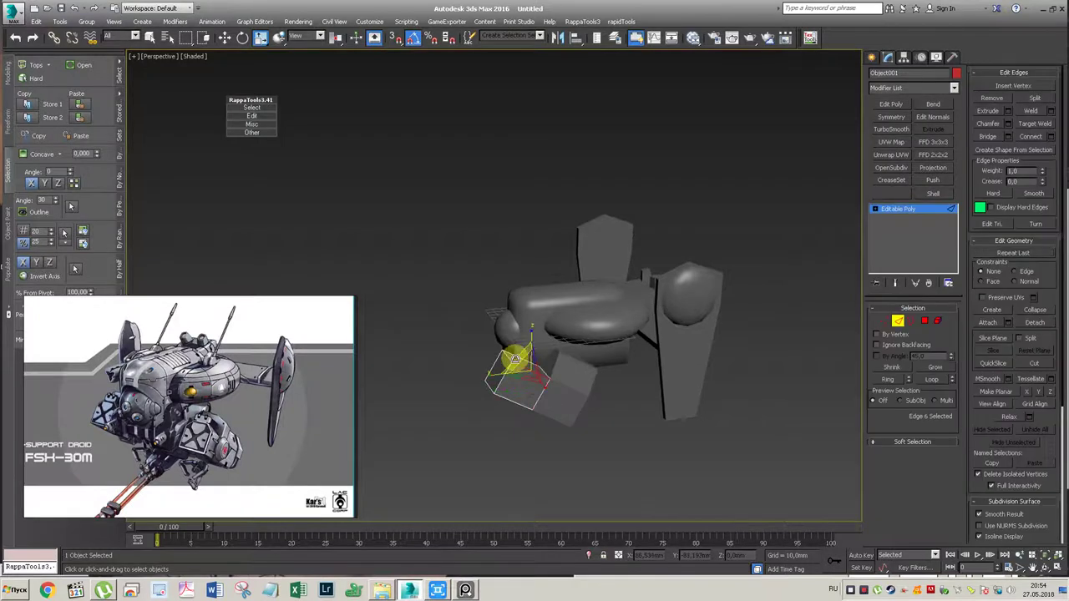
click(1008, 123)
alt+middle_drag(601, 363, 643, 364)
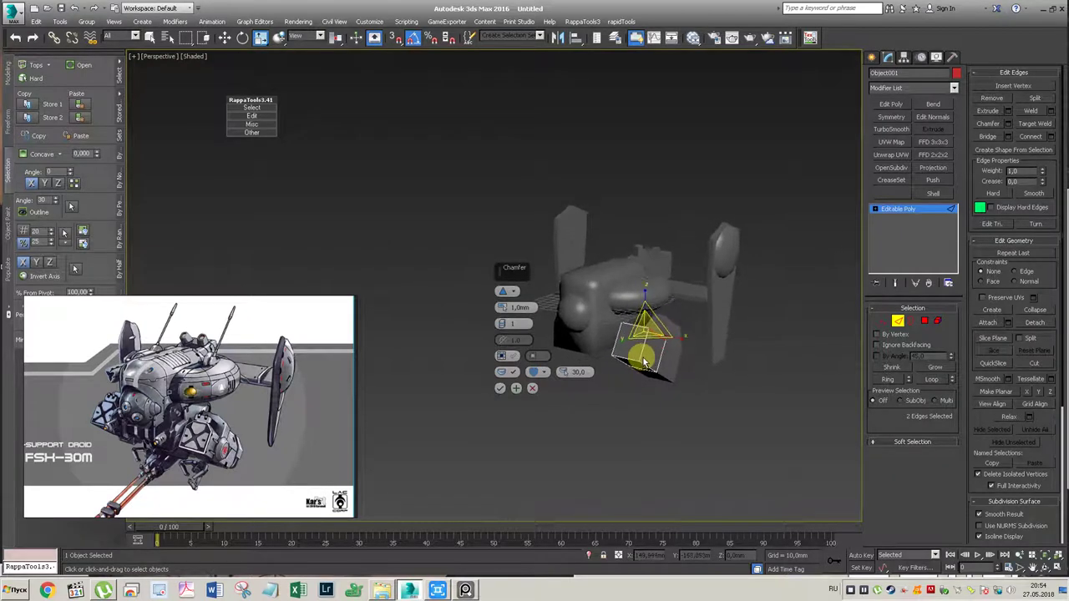
drag(504, 287, 505, 262)
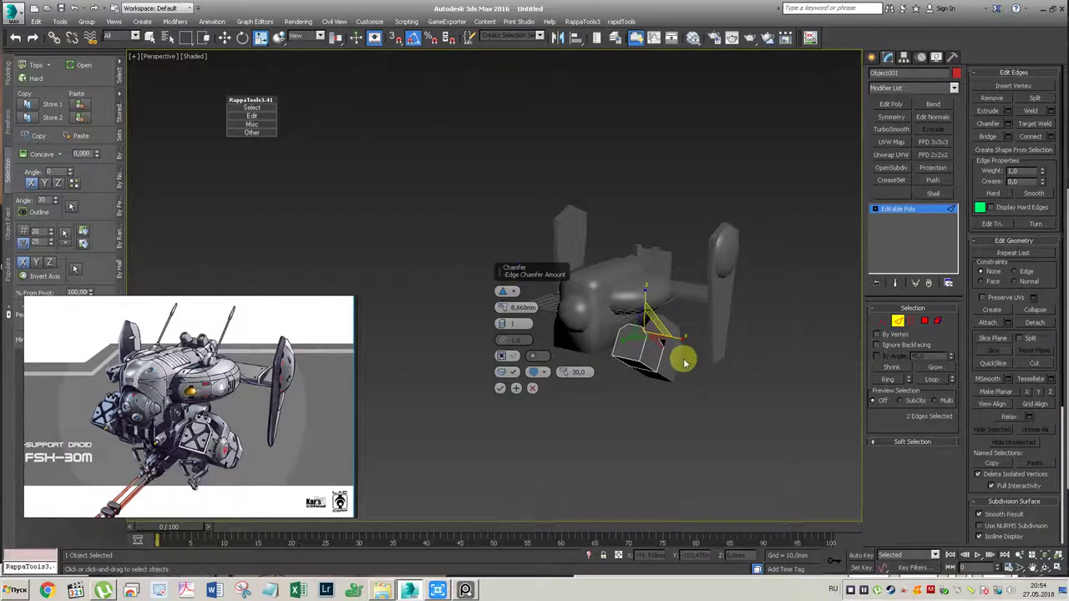
click(500, 388)
click(664, 324)
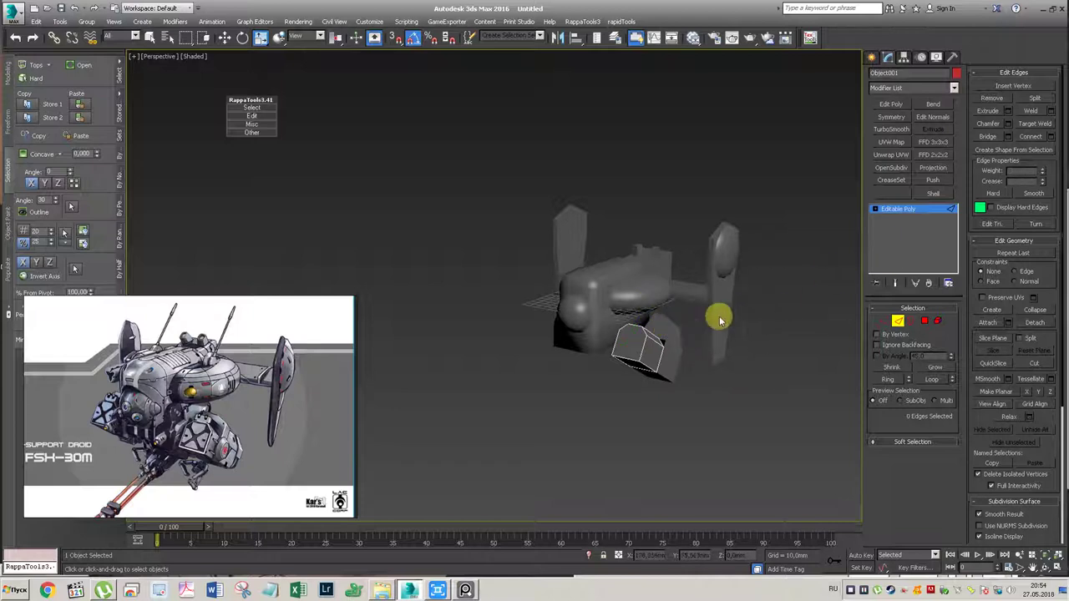
click(909, 210)
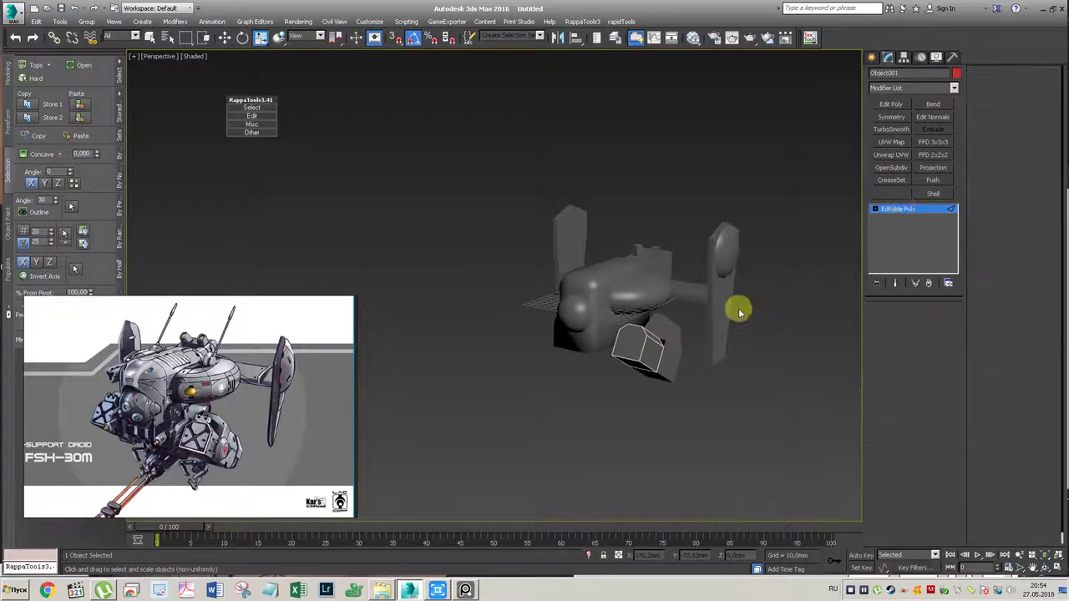
Step: Rotate two corner vertices of the small box to skew it
click(658, 329)
double_click(662, 350)
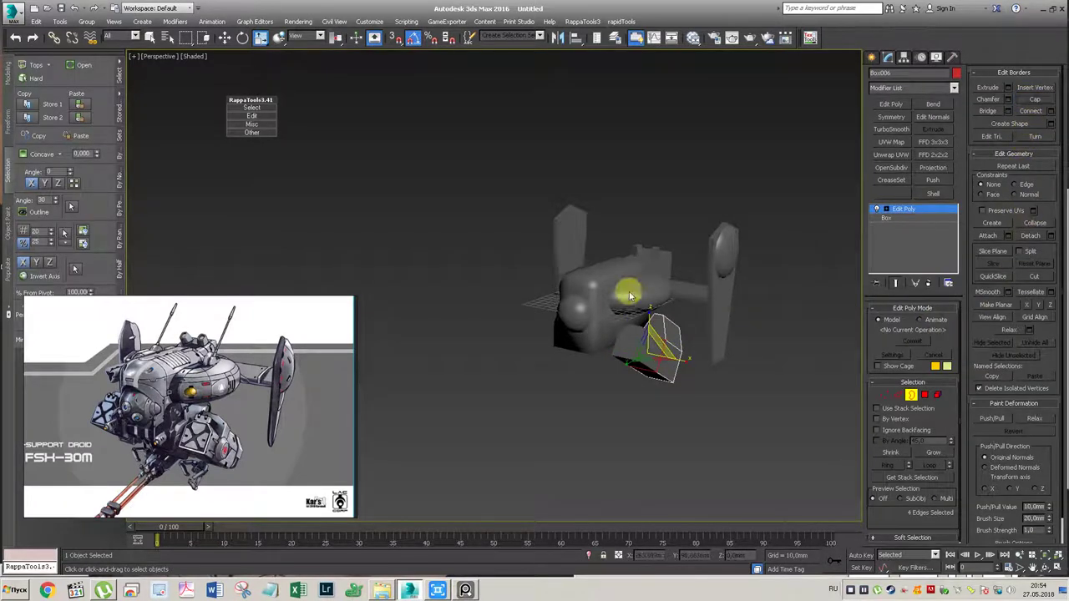
key(1)
click(686, 329)
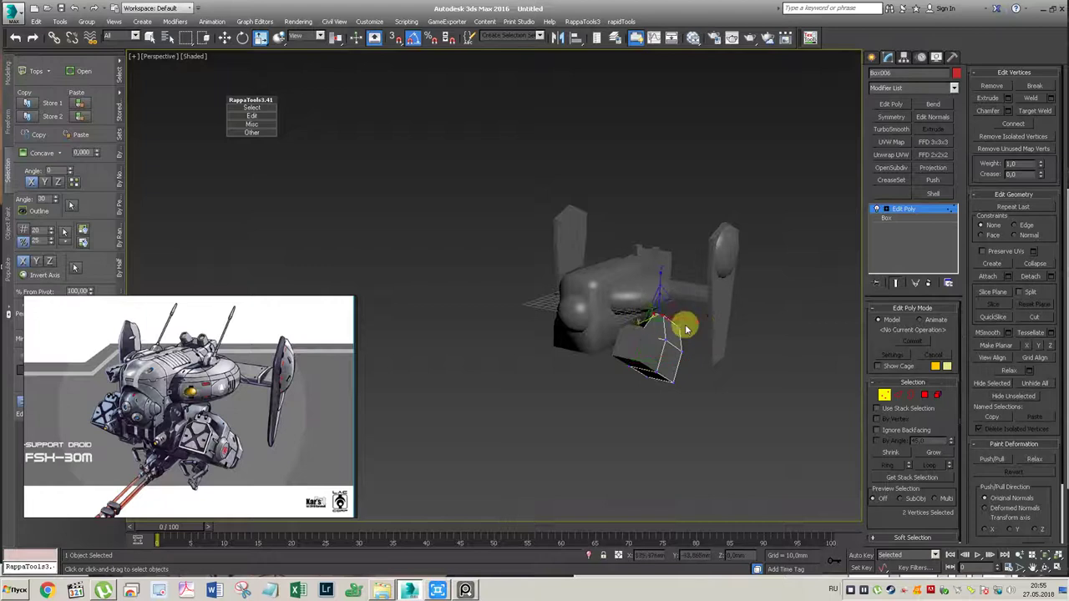
drag(672, 337, 699, 339)
key(w)
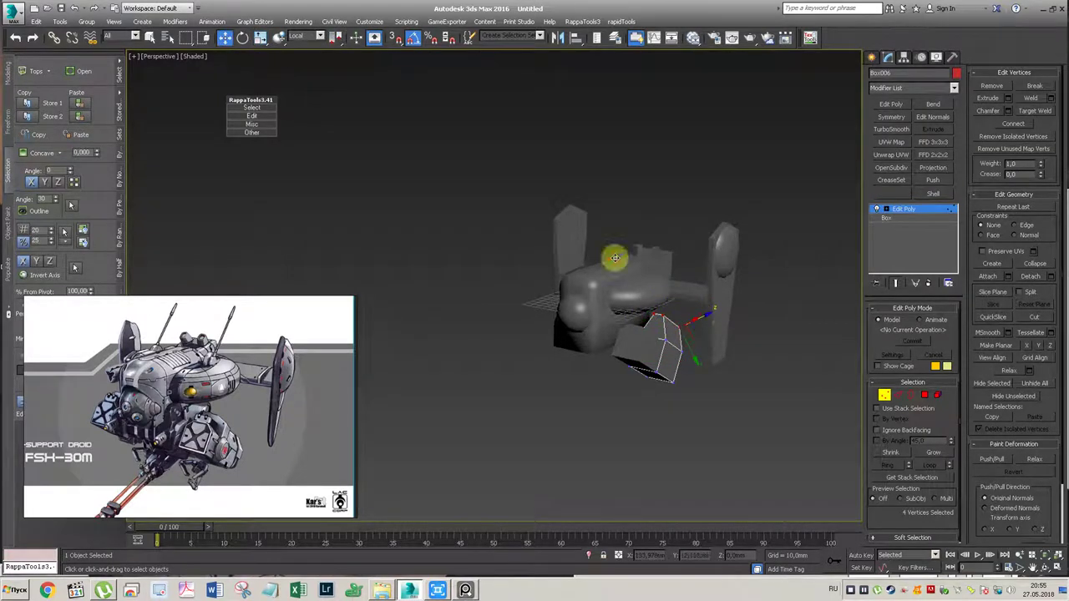
Step: Switch the transform coordinate system to Gimbal and select the box part under the hull
click(318, 36)
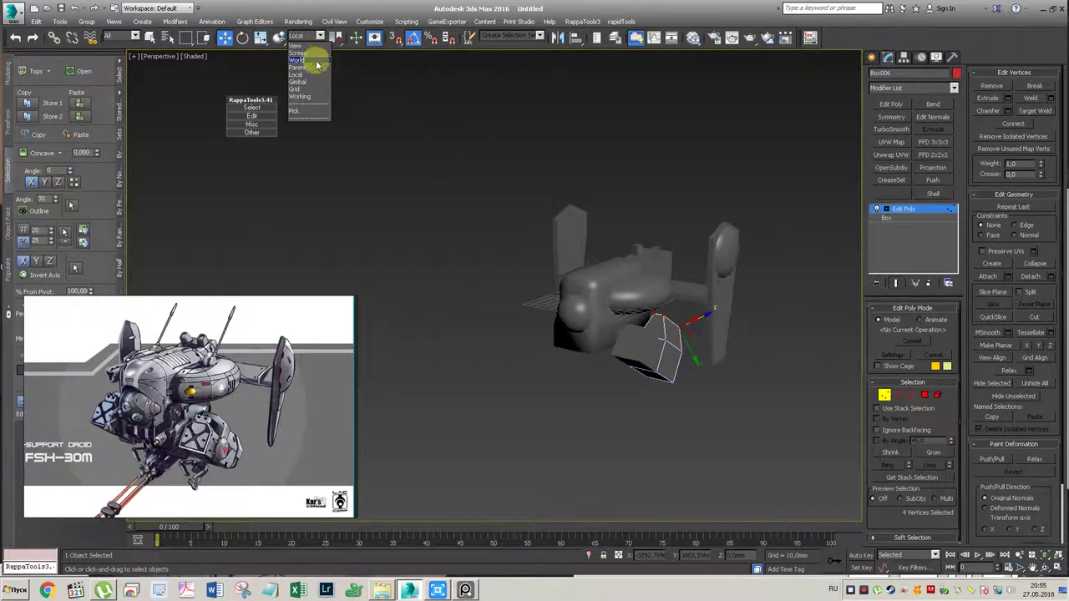
click(315, 83)
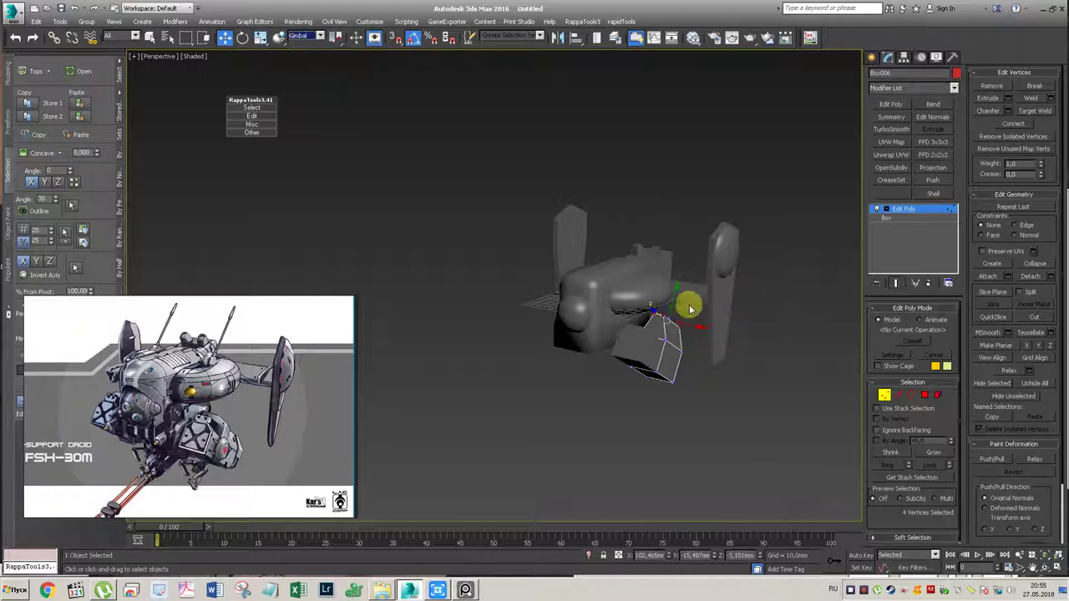
mouse_move(662, 345)
alt+middle_down()
mouse_move(685, 356)
mouse_move(575, 331)
mouse_move(677, 353)
mouse_move(616, 350)
mouse_move(554, 415)
alt+middle_up()
scroll(668, 322, up, 3)
click(884, 234)
click(560, 388)
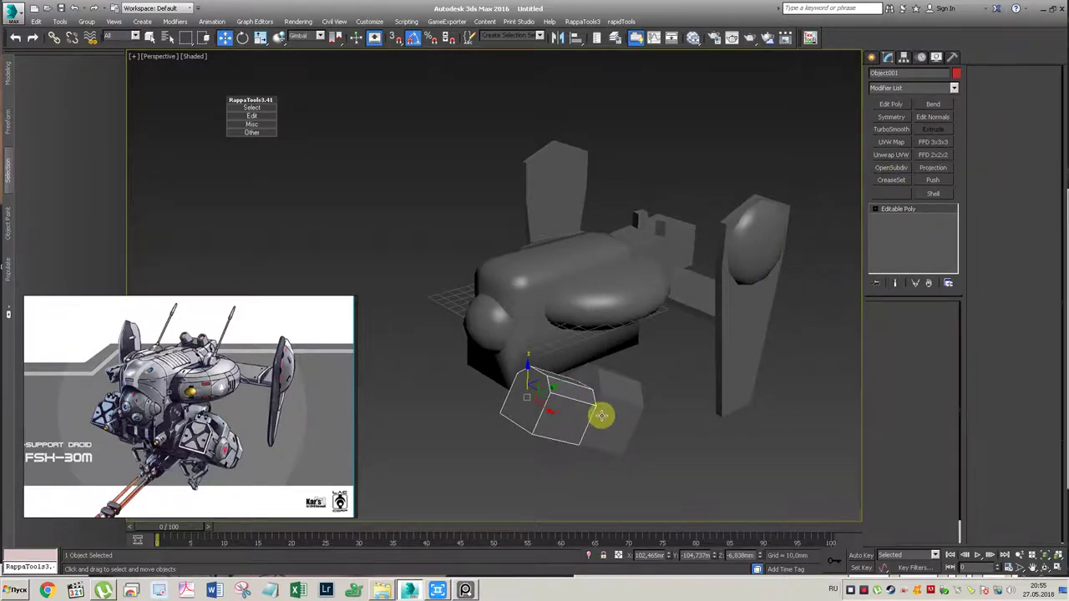
Step: Detach all of the small box's faces as a new object named Object002
key(4)
click(573, 389)
double_click(574, 417)
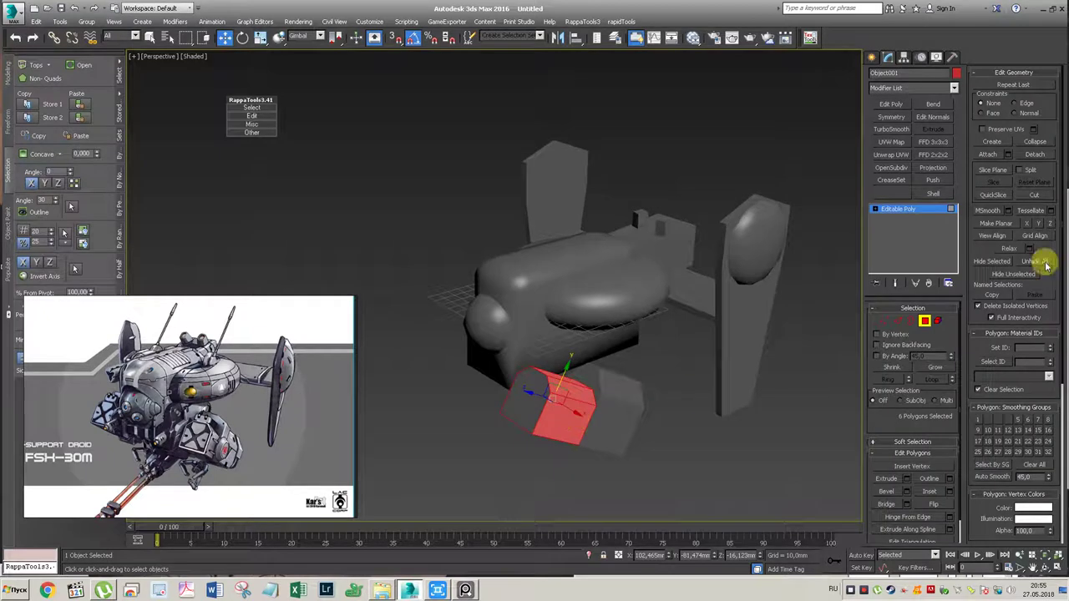
click(1036, 155)
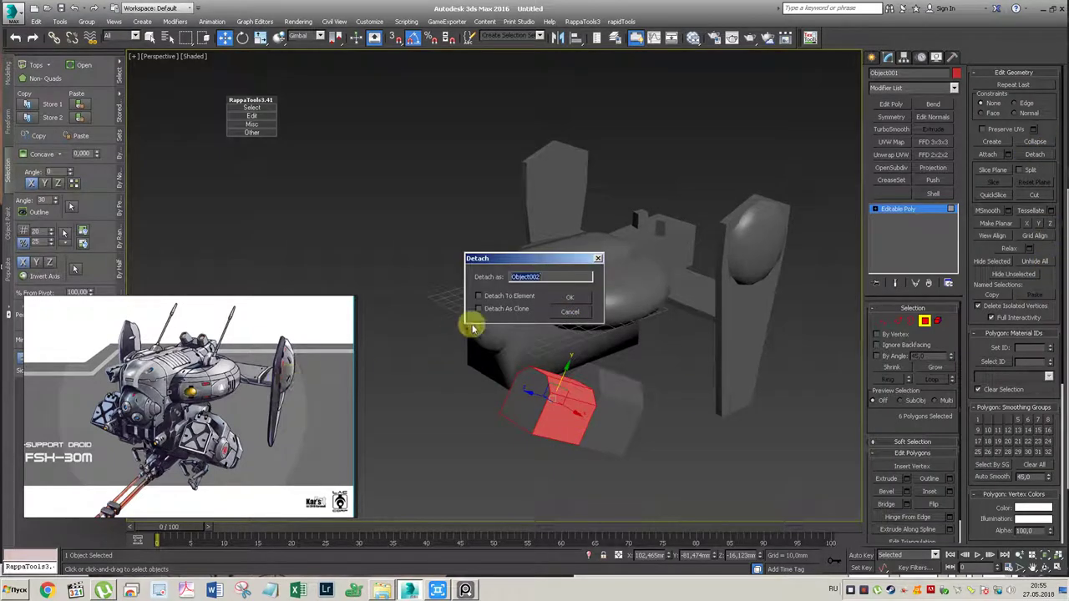
click(600, 298)
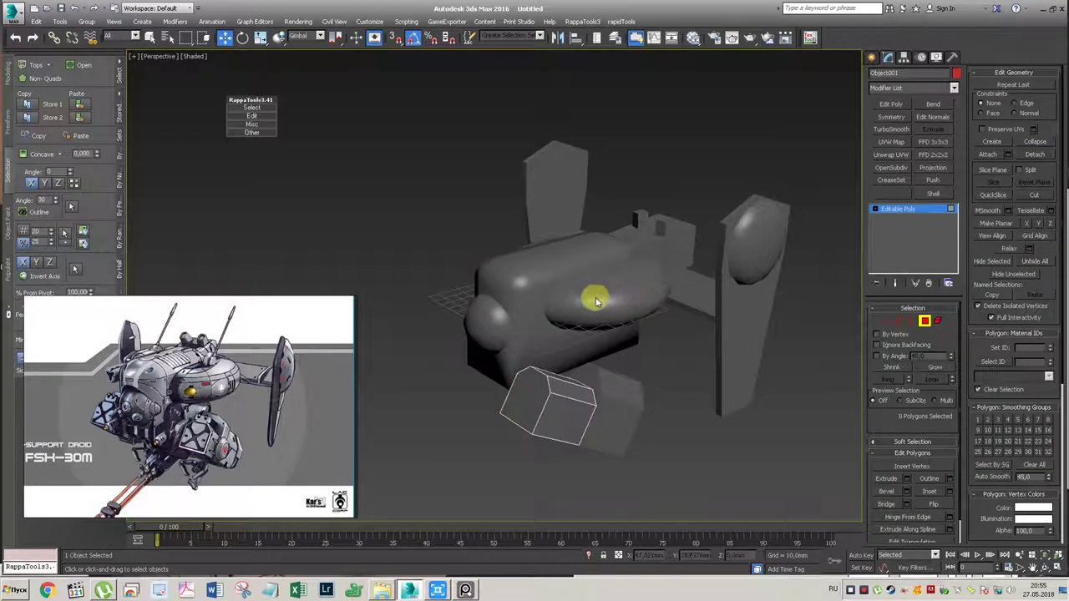
Step: Move Object002 down-left beneath the hull
click(890, 207)
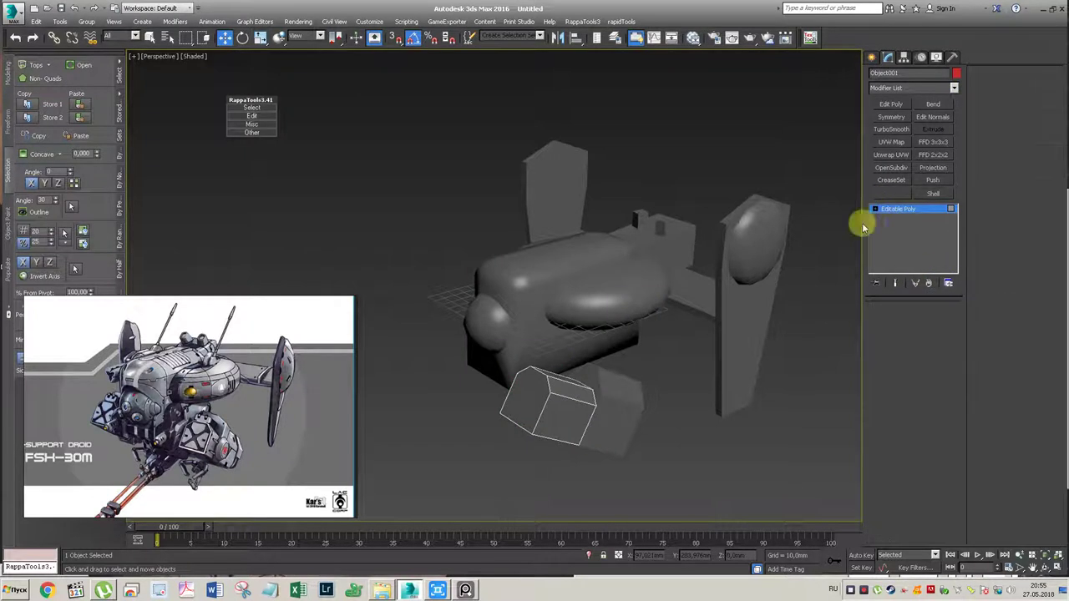
click(521, 398)
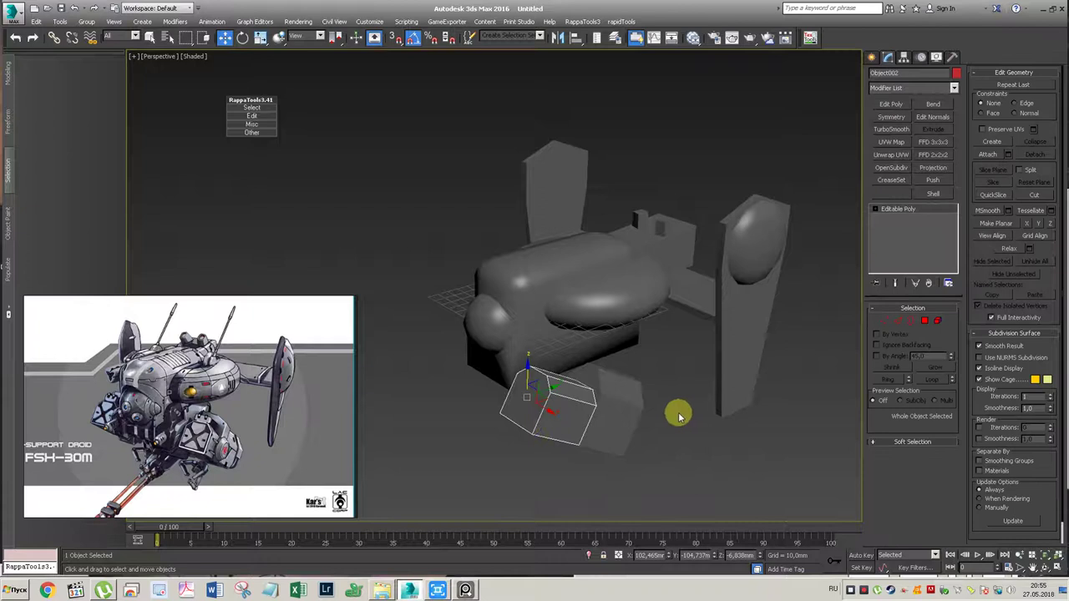
mouse_move(553, 387)
mouse_down()
mouse_move(496, 407)
mouse_move(536, 404)
mouse_up()
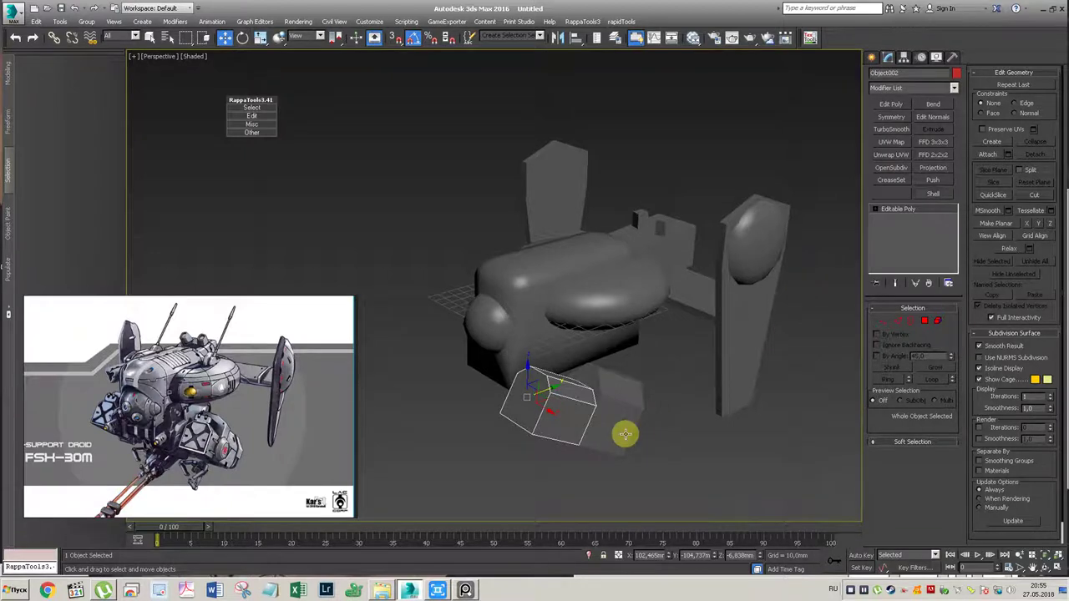
Step: Scale all of Object002's vertices down with Gimbal coordinates into a thin plate
key(1)
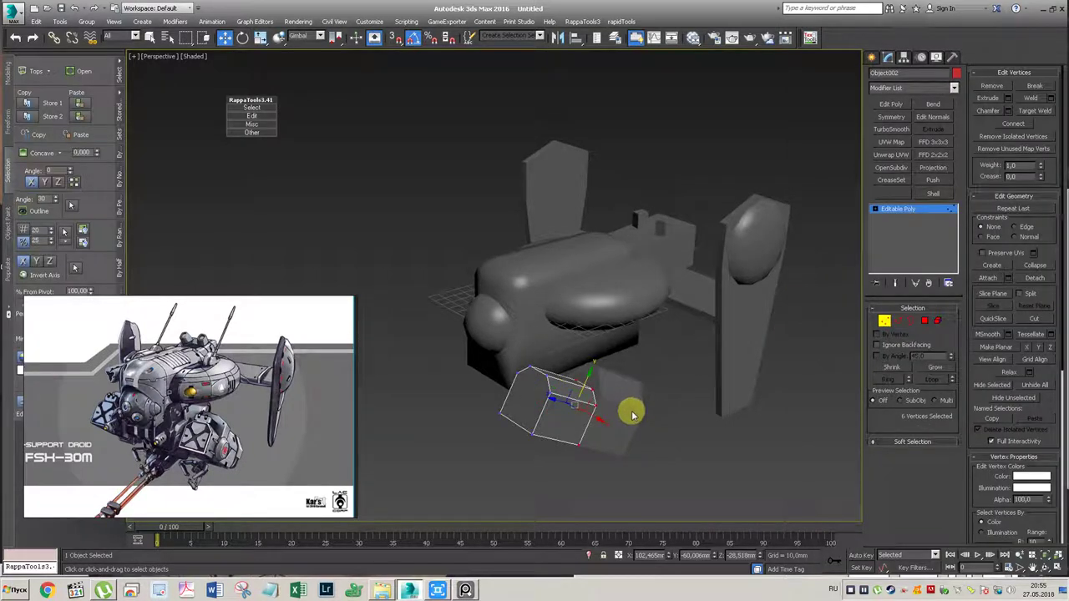
drag(654, 340, 382, 489)
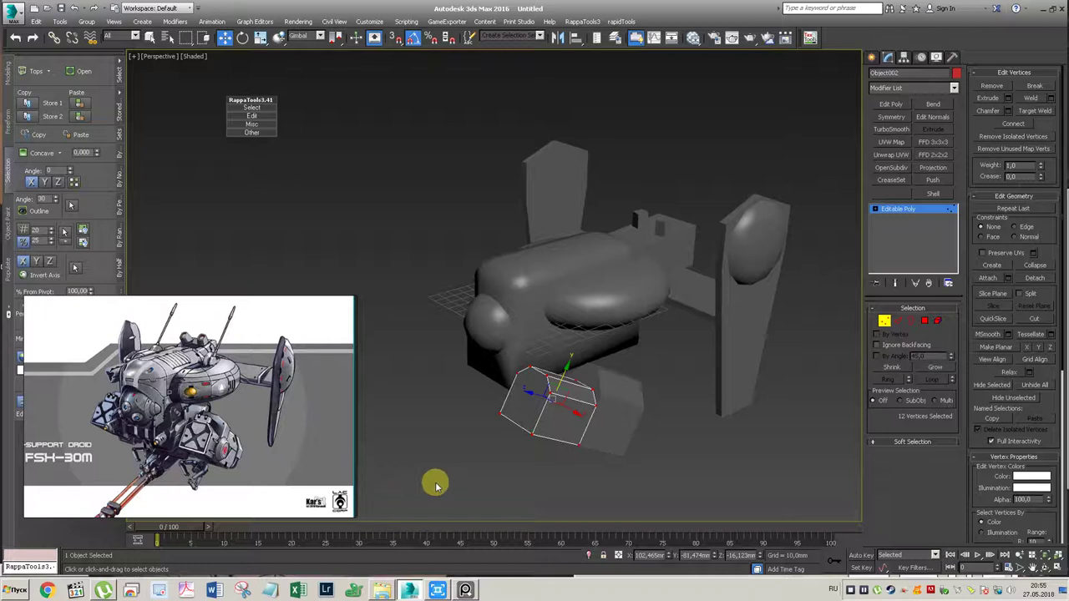
key(r)
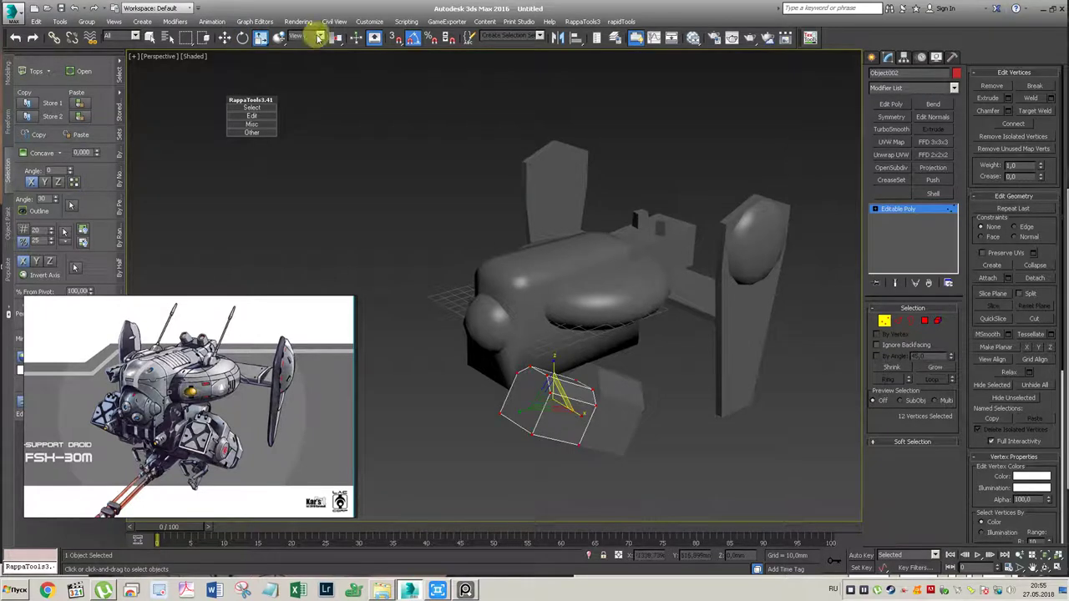
click(313, 36)
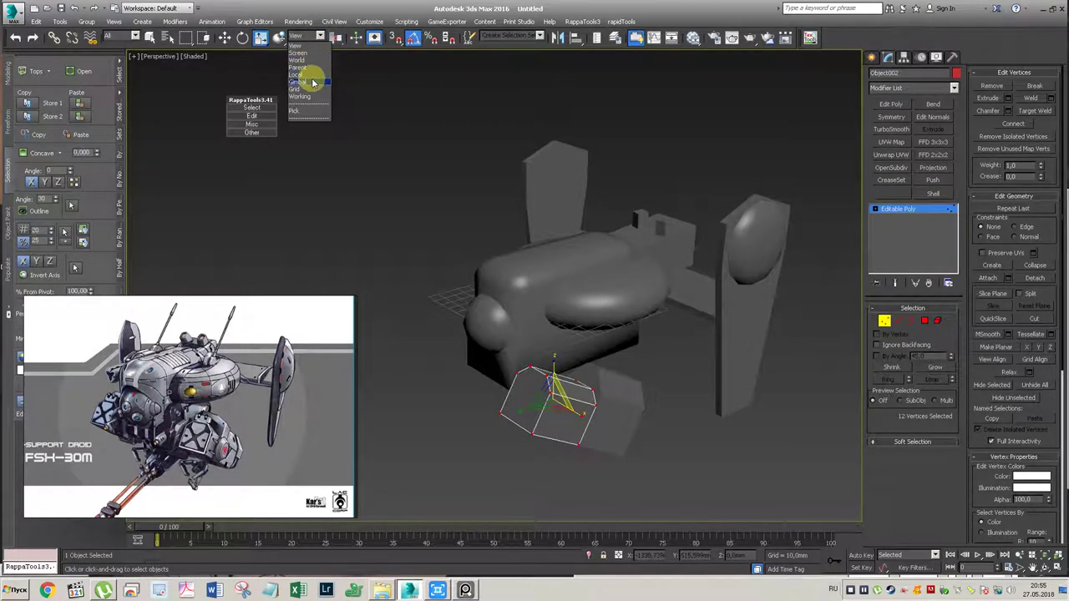
click(302, 81)
drag(587, 381, 571, 388)
alt+middle_drag(571, 389, 560, 389)
mouse_move(560, 389)
mouse_down()
mouse_move(454, 437)
mouse_move(511, 446)
mouse_move(480, 437)
mouse_up()
key(w)
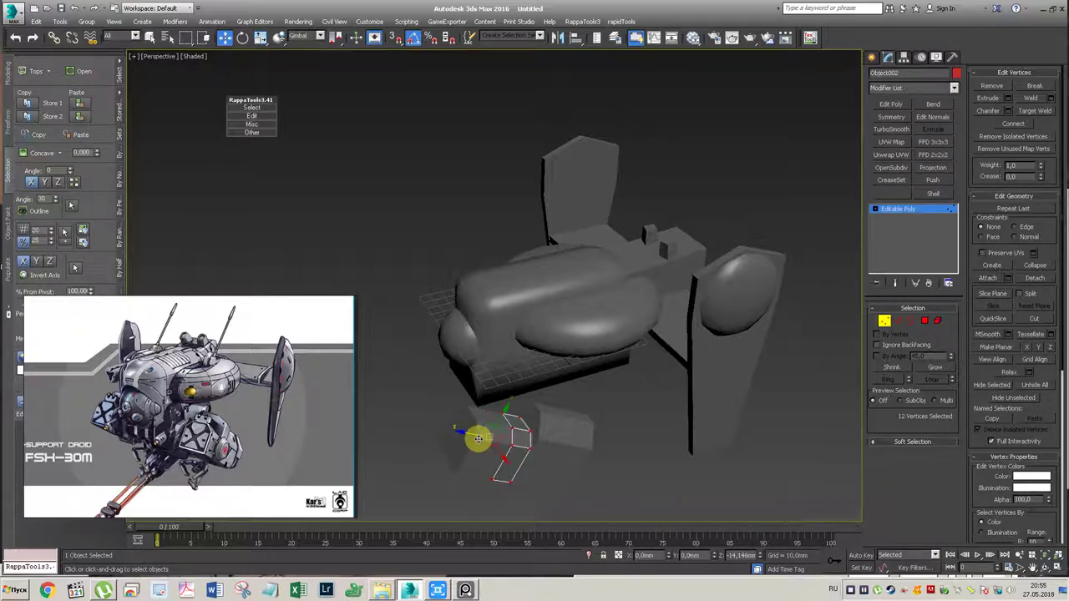
mouse_move(477, 438)
alt+middle_down()
mouse_move(477, 401)
mouse_move(506, 382)
mouse_move(496, 370)
mouse_move(493, 393)
alt+middle_up()
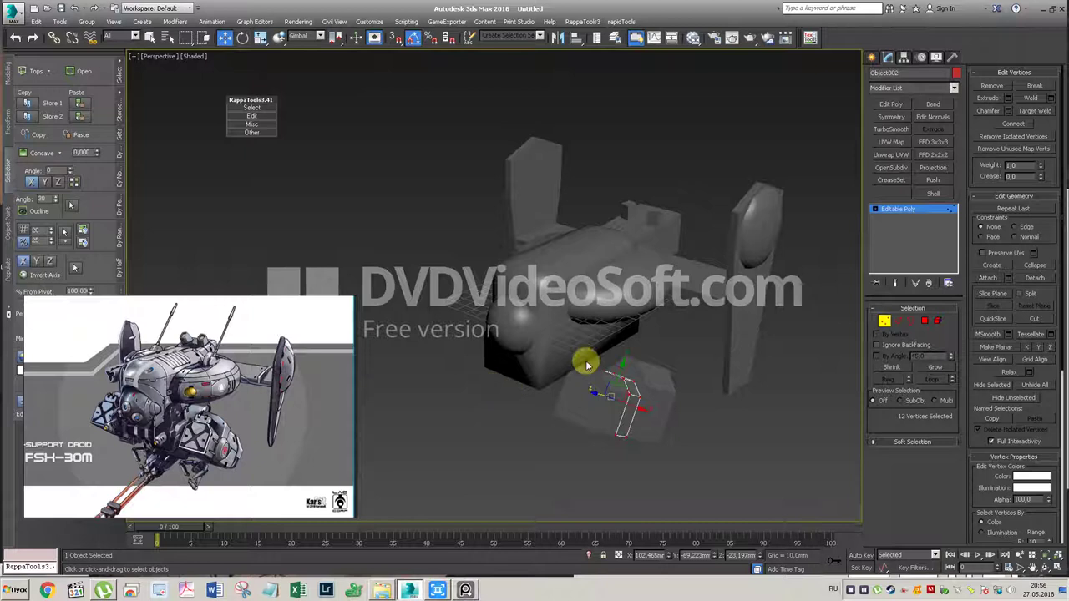
mouse_move(745, 256)
alt+middle_down()
mouse_move(697, 275)
mouse_move(715, 268)
alt+middle_up()
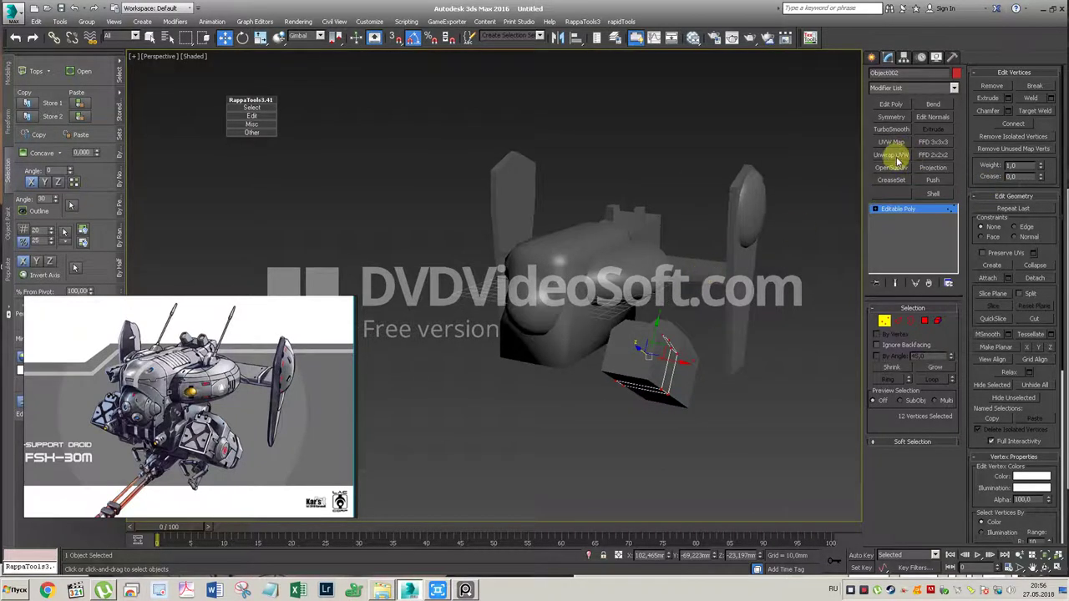
Step: Give Object002 a Shell modifier with thicker outer amount and Straighten Corners enabled
click(935, 193)
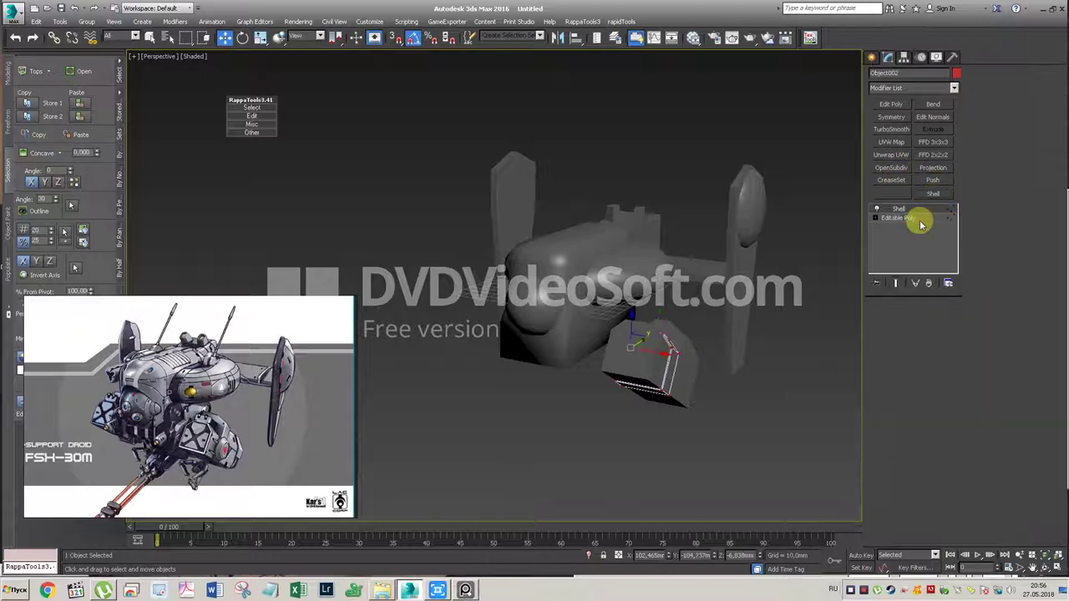
drag(949, 337, 952, 322)
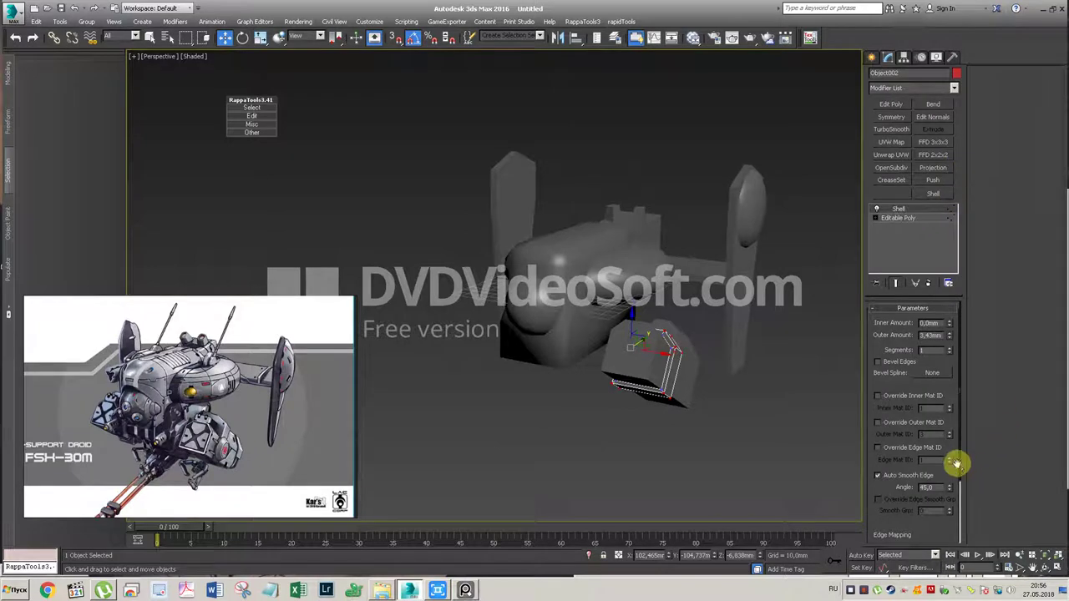
click(927, 283)
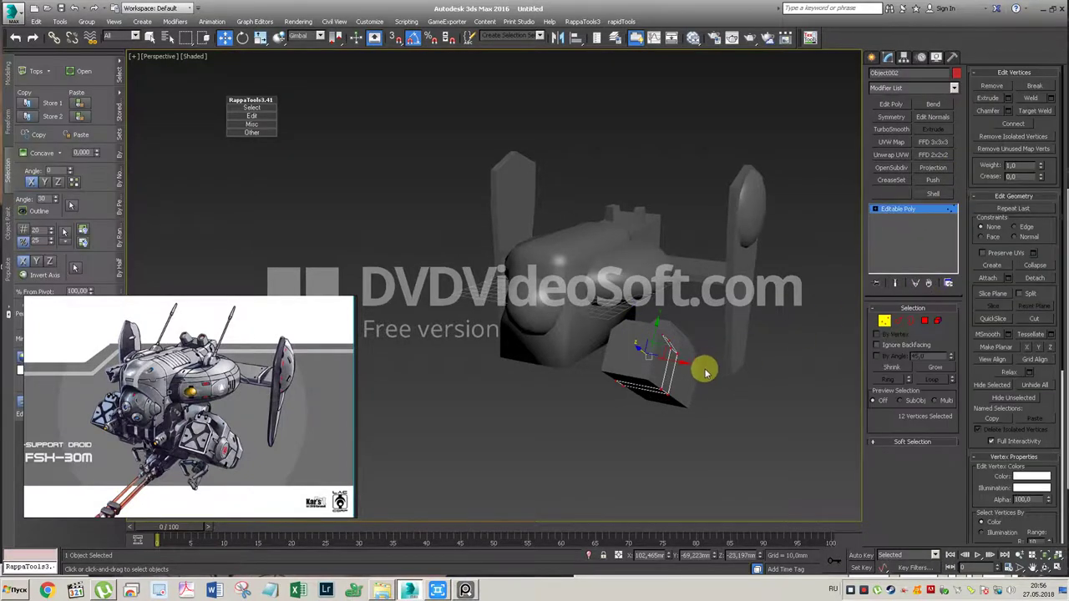
key(4)
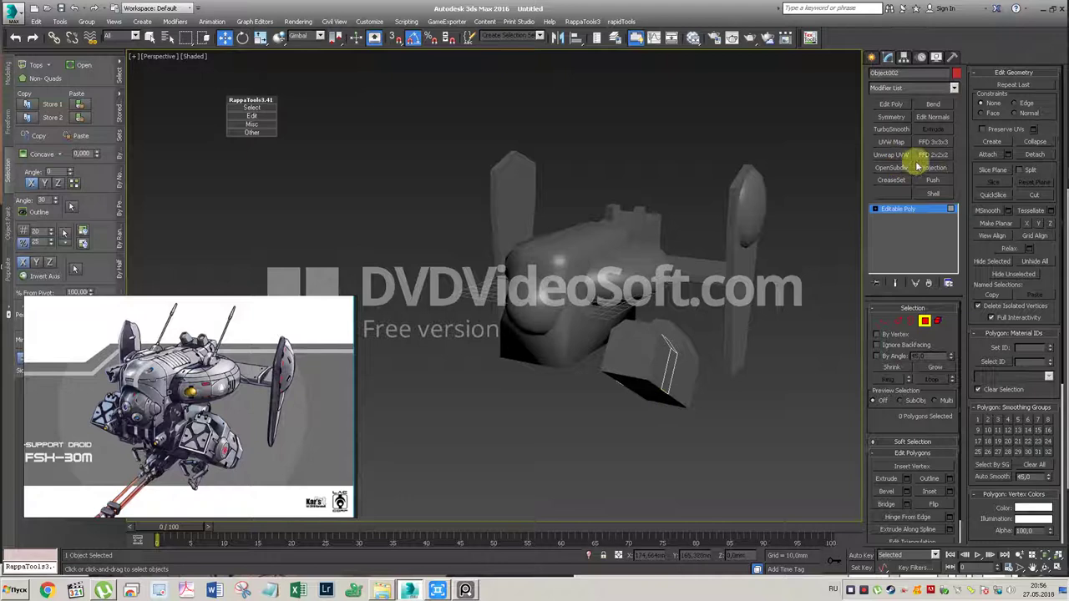
click(933, 194)
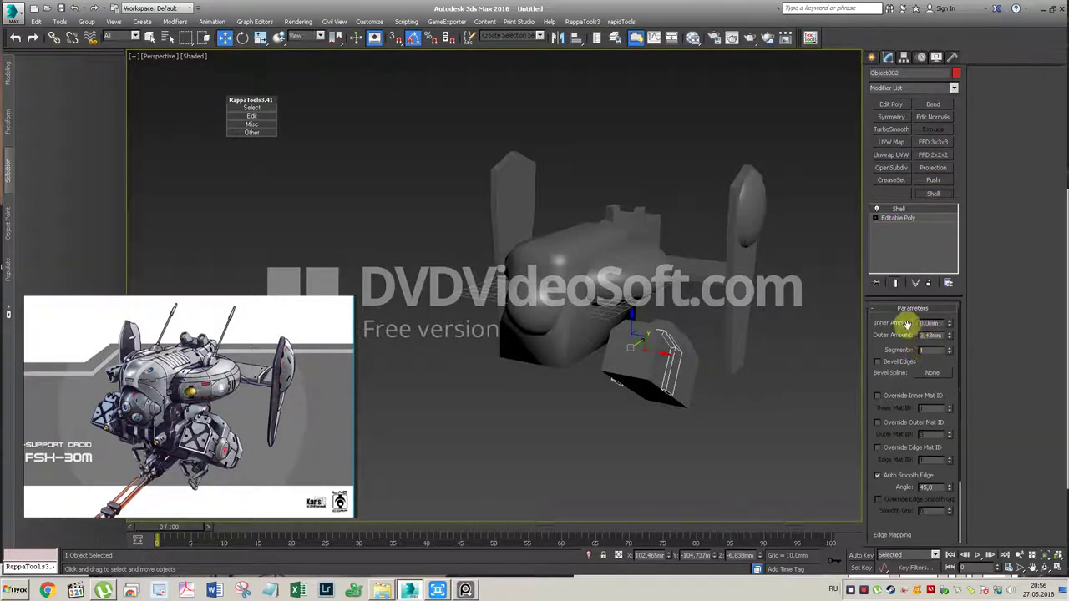
click(890, 106)
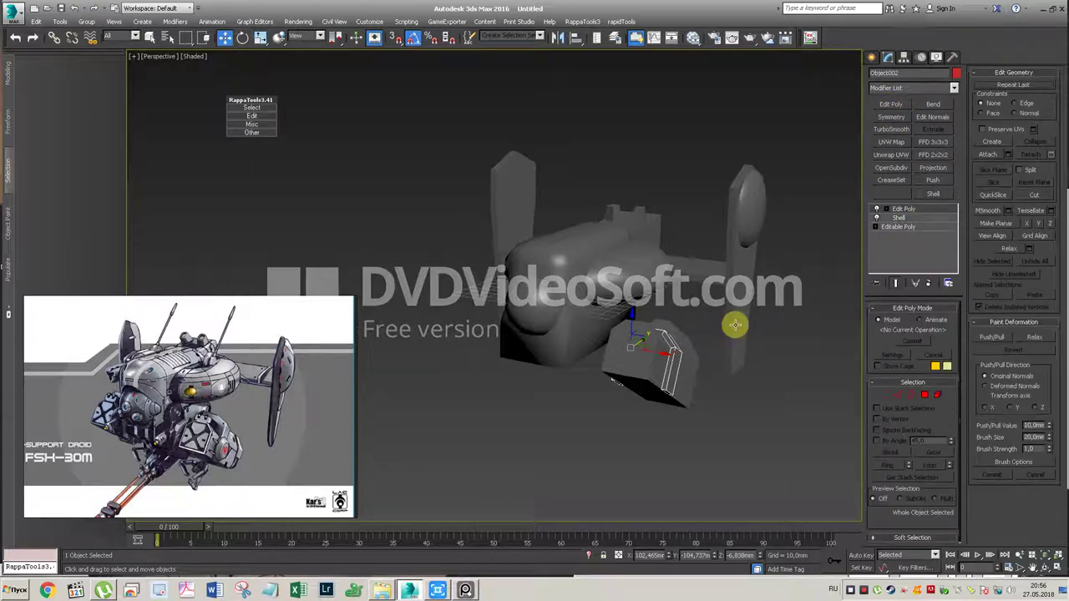
alt+middle_drag(685, 310, 676, 332)
key(ctrl+z)
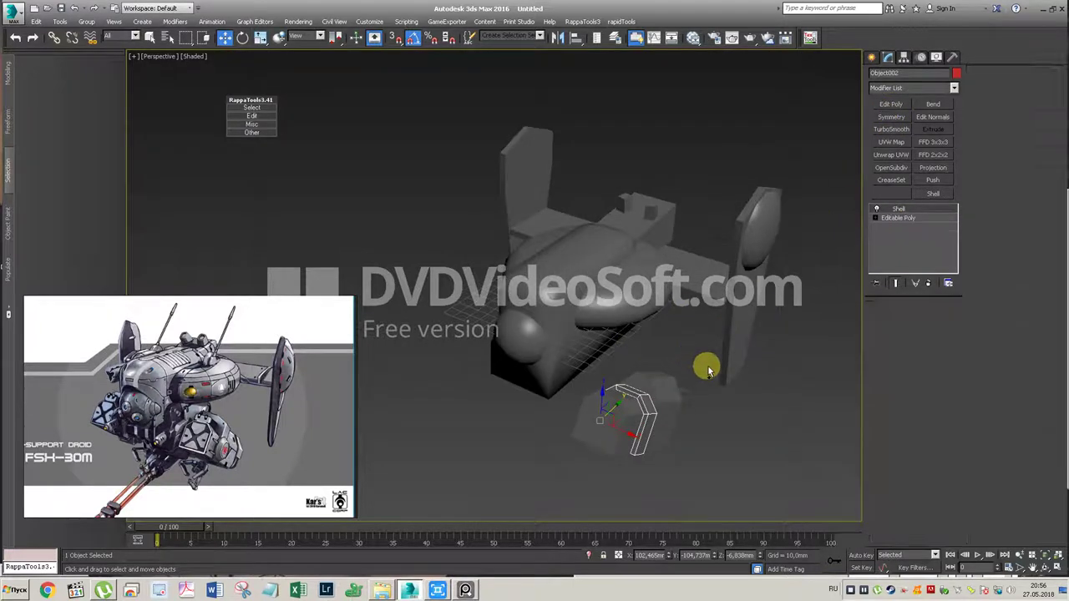
drag(949, 418, 960, 333)
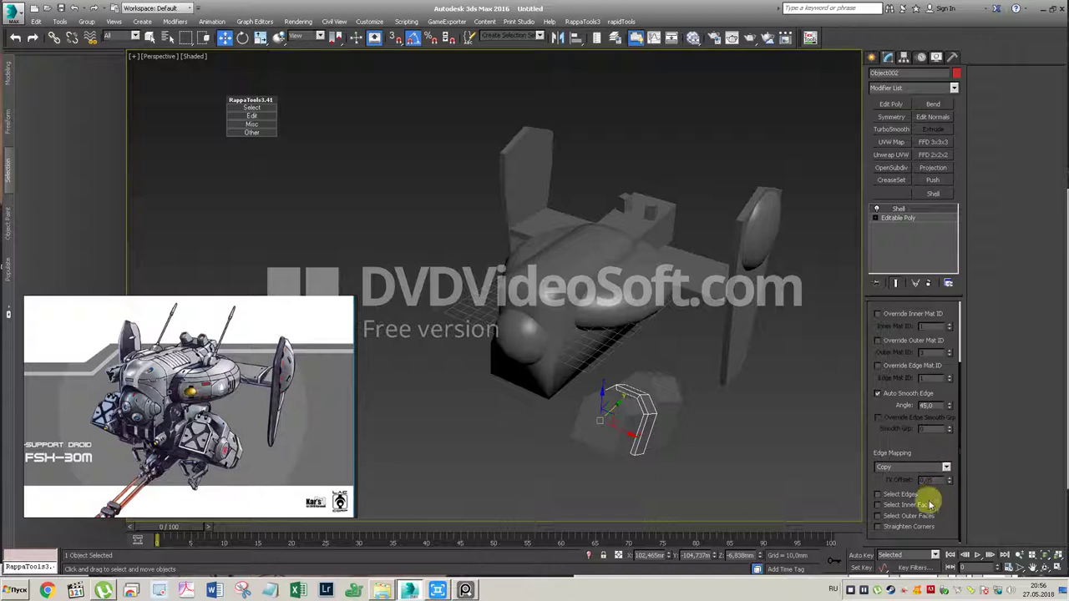
click(919, 526)
Step: Add an Edit Poly modifier above the Shell and lift the plate's selected faces
click(890, 105)
click(645, 402)
mouse_move(632, 389)
alt+middle_down()
mouse_move(690, 300)
mouse_move(652, 311)
alt+middle_up()
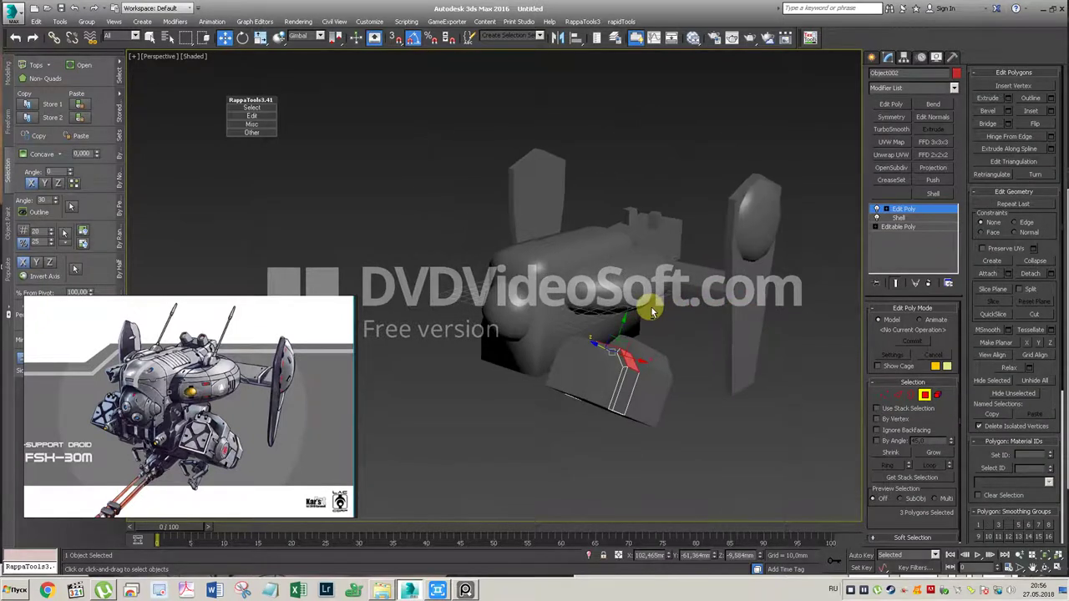
drag(666, 308, 643, 289)
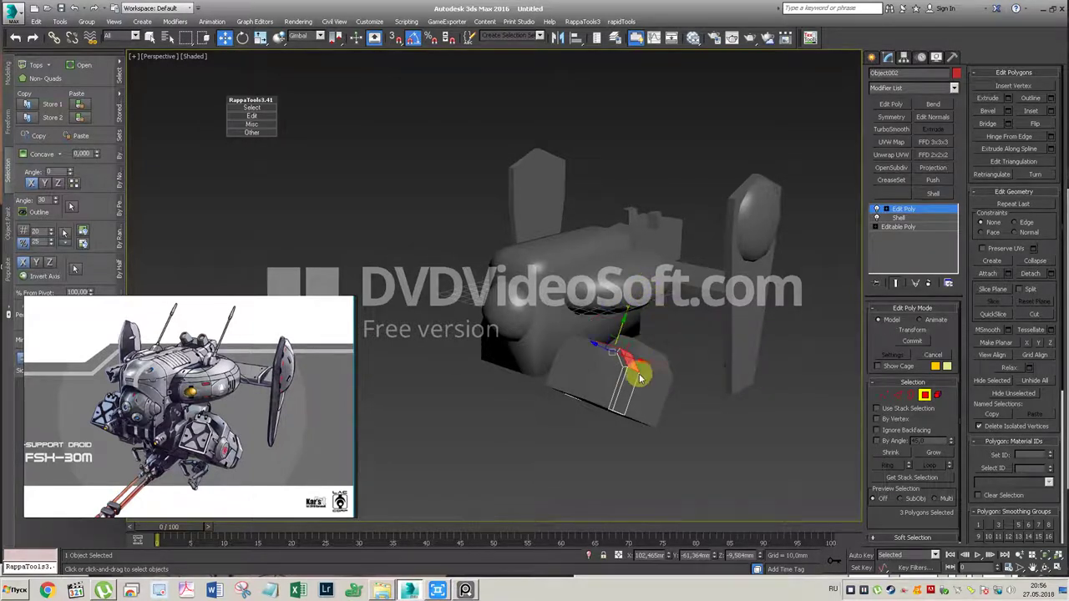
scroll(626, 367, up, 3)
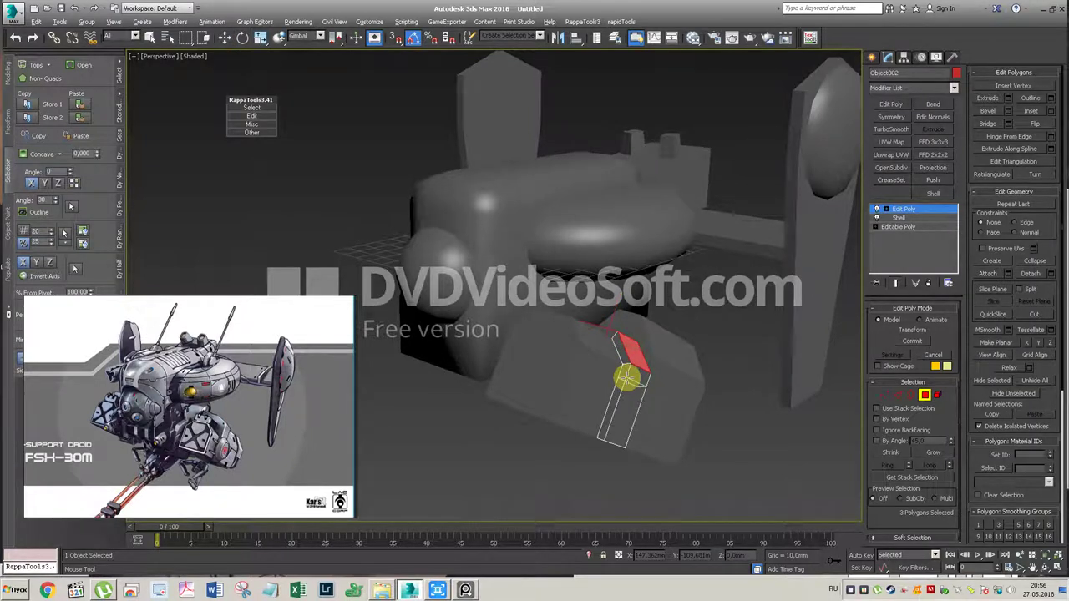
Step: Select an edge loop on the small box, then try a polygon selection across it
key(2)
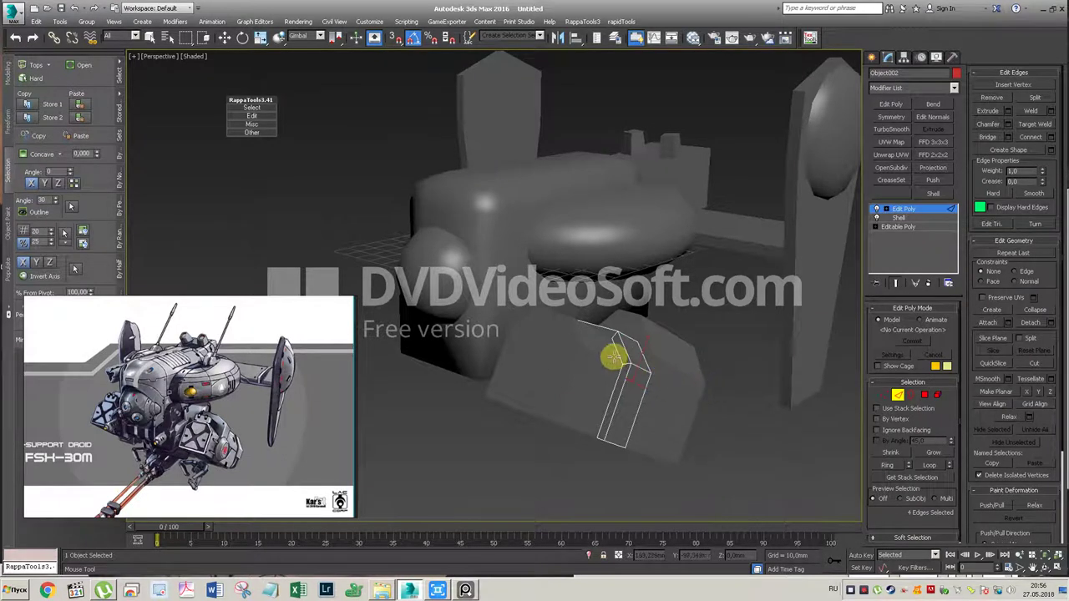
alt+middle_drag(611, 353, 625, 373)
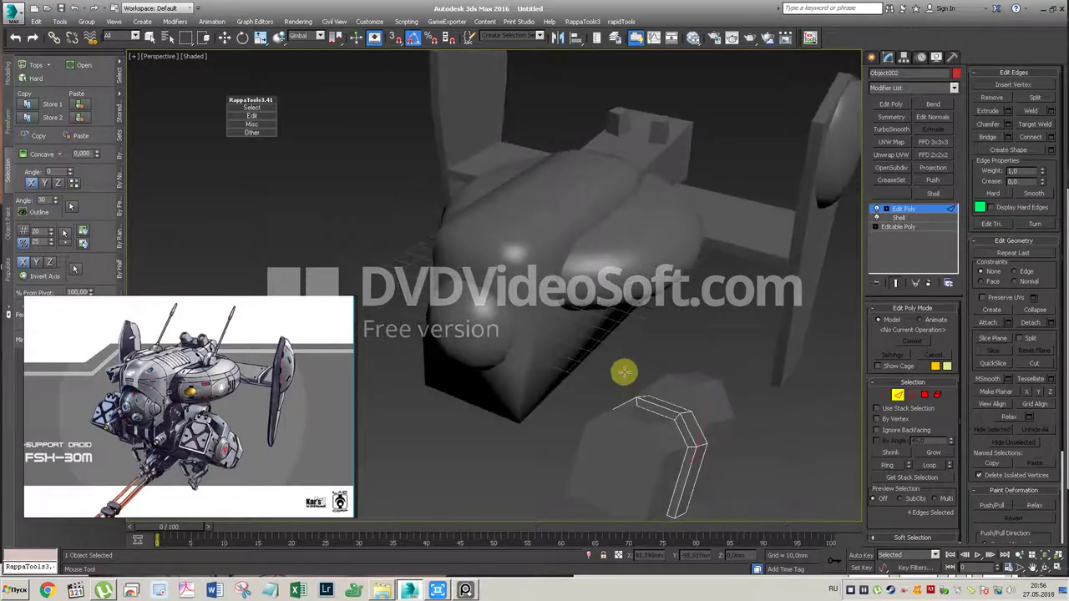
double_click(666, 409)
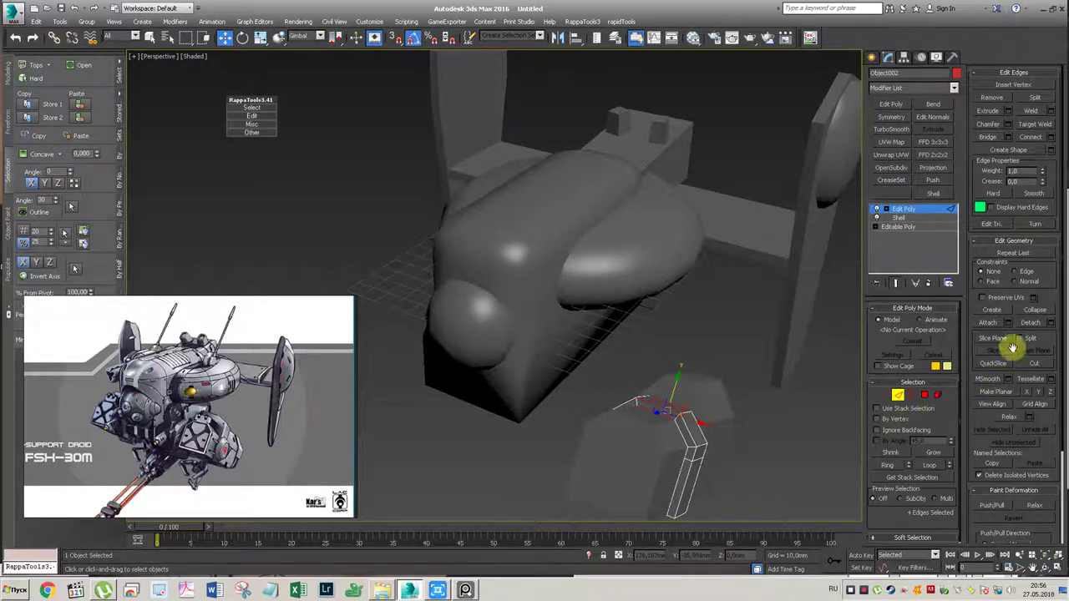
mouse_move(824, 298)
alt+middle_down()
mouse_move(691, 397)
mouse_move(709, 370)
alt+middle_up()
key(4)
drag(677, 298, 741, 455)
click(740, 448)
alt+middle_drag(728, 376, 678, 365)
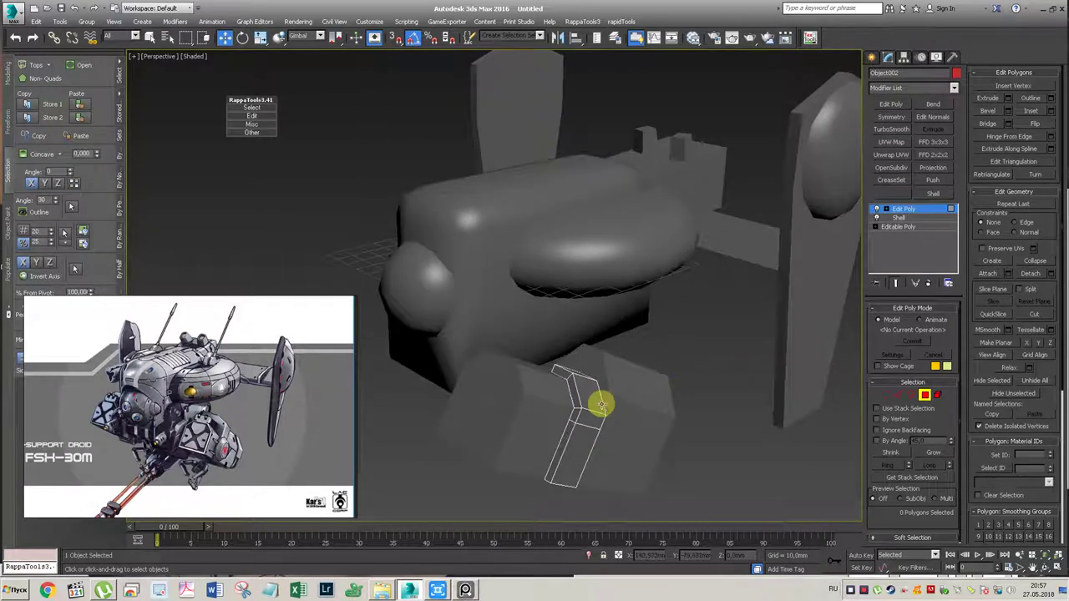
Step: Raise the box's top polygon along Y to stretch the box upward
click(578, 377)
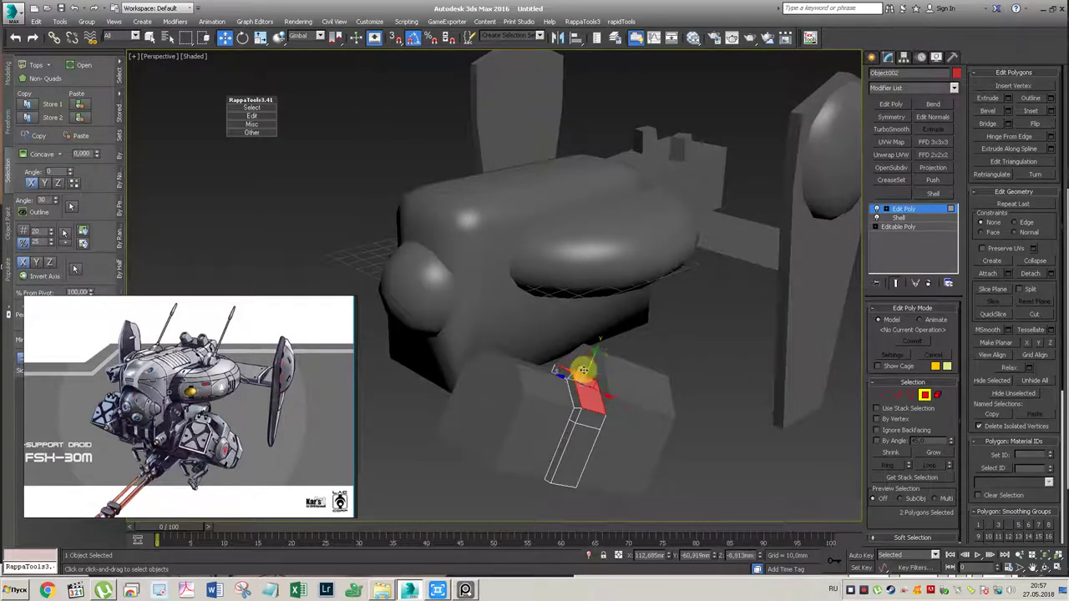
mouse_move(594, 357)
mouse_down()
mouse_move(610, 318)
mouse_move(596, 322)
mouse_up()
mouse_move(603, 350)
alt+middle_down()
mouse_move(625, 334)
mouse_move(615, 350)
mouse_move(632, 336)
mouse_move(631, 346)
alt+middle_up()
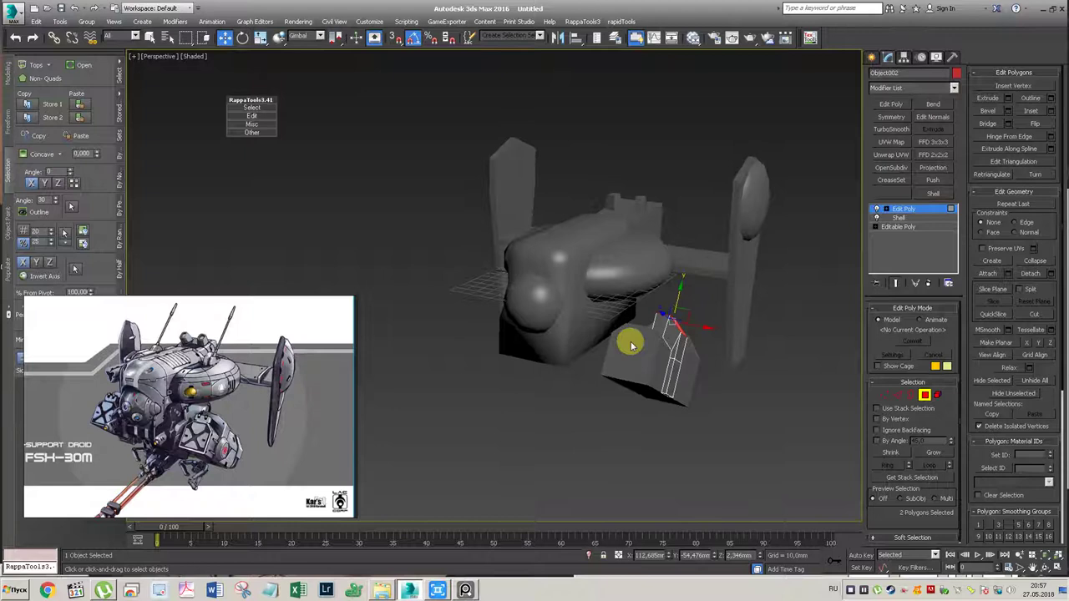
drag(682, 295, 684, 289)
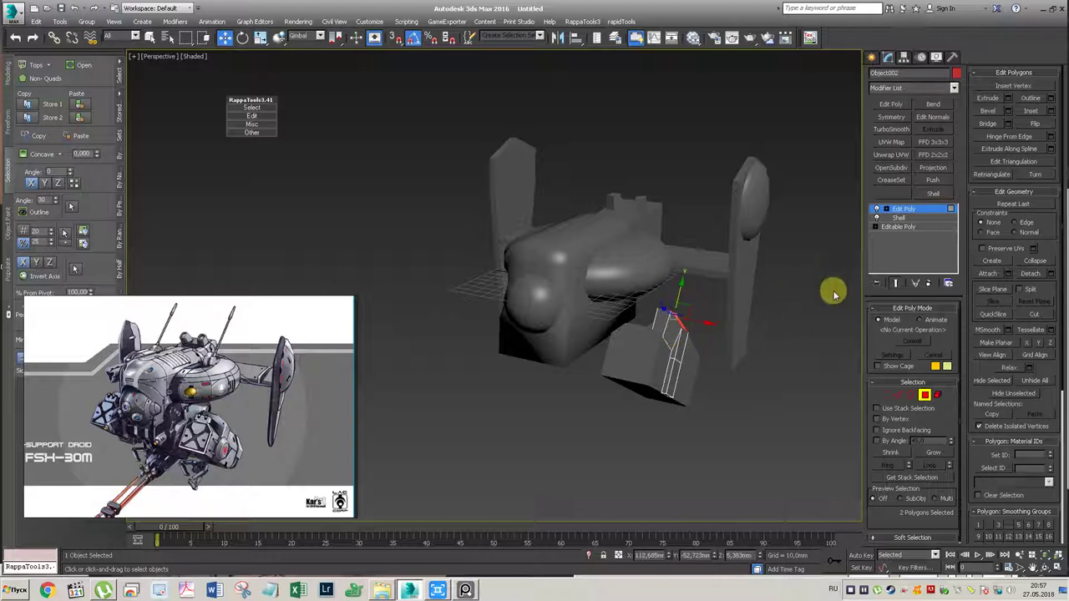
click(924, 215)
Step: Slide the selected edge loop left along X, exit edge level and deselect everything
mouse_move(644, 312)
alt+middle_down()
mouse_move(687, 325)
mouse_move(639, 318)
alt+middle_up()
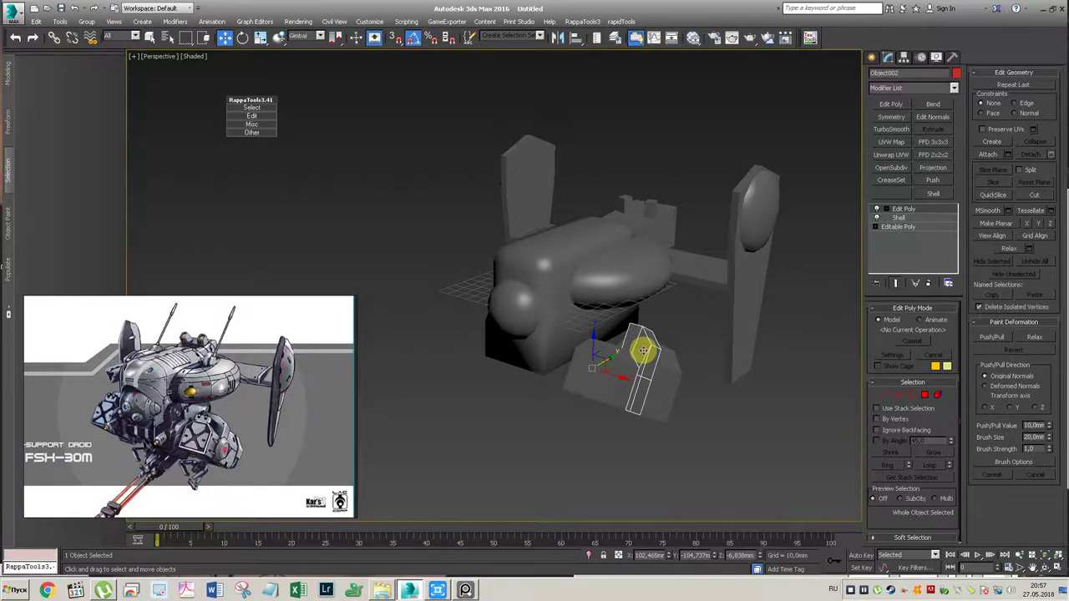
key(2)
drag(656, 347, 626, 342)
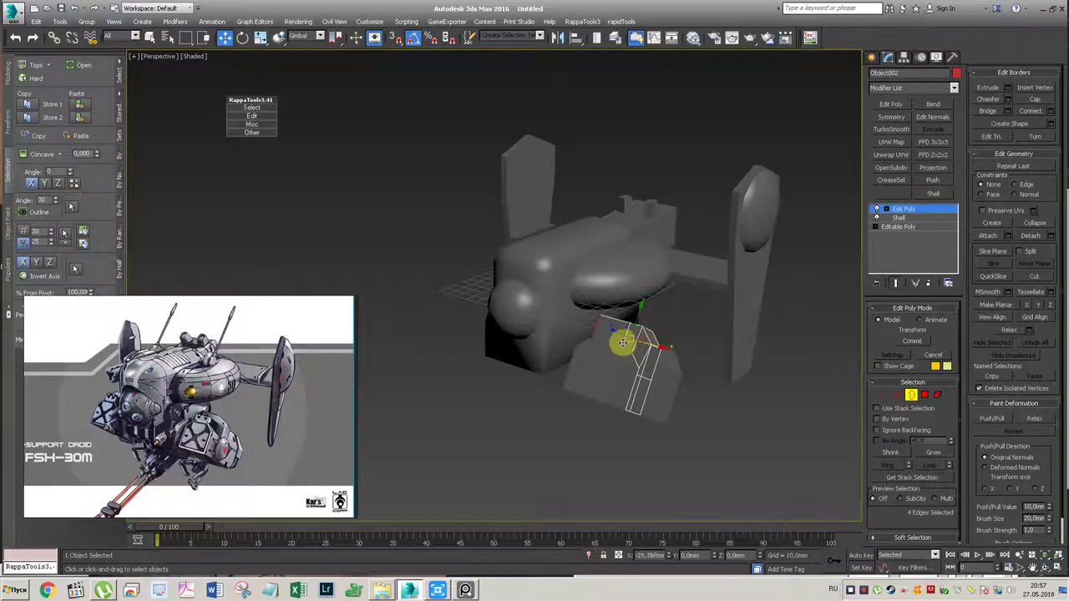
mouse_move(625, 359)
alt+middle_down()
mouse_move(649, 354)
mouse_move(622, 350)
mouse_move(624, 341)
mouse_move(624, 353)
alt+middle_up()
click(911, 214)
click(777, 376)
mouse_move(666, 301)
alt+middle_down()
mouse_move(677, 303)
mouse_move(664, 288)
mouse_move(656, 303)
mouse_move(645, 299)
mouse_move(655, 320)
alt+middle_up()
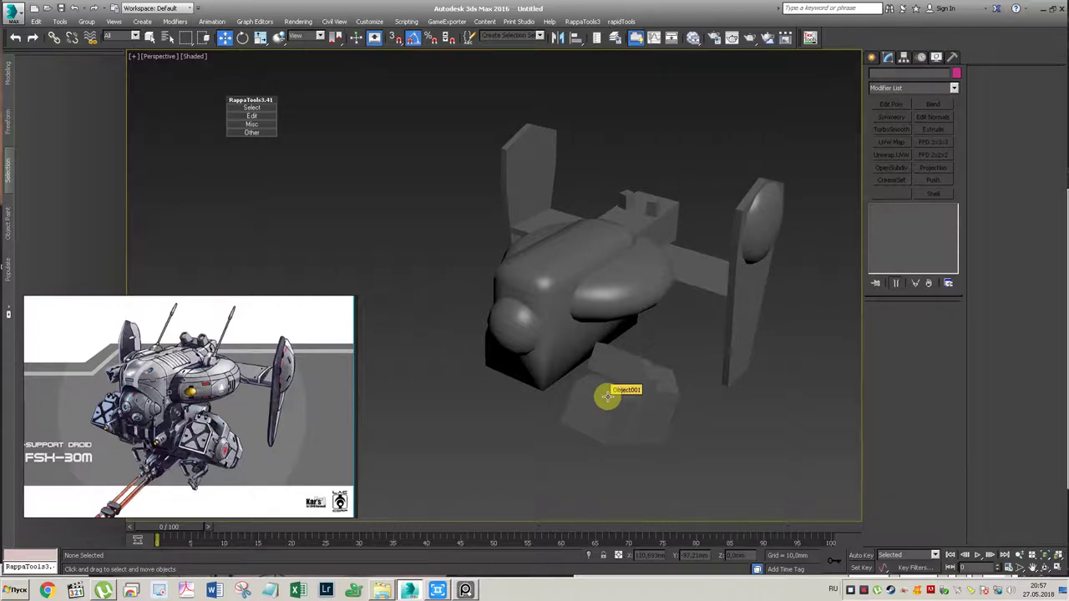
alt+middle_drag(620, 370, 615, 370)
Step: Detach one face of Object001 as a separate object and select the lower pieces
click(580, 409)
key(4)
click(574, 401)
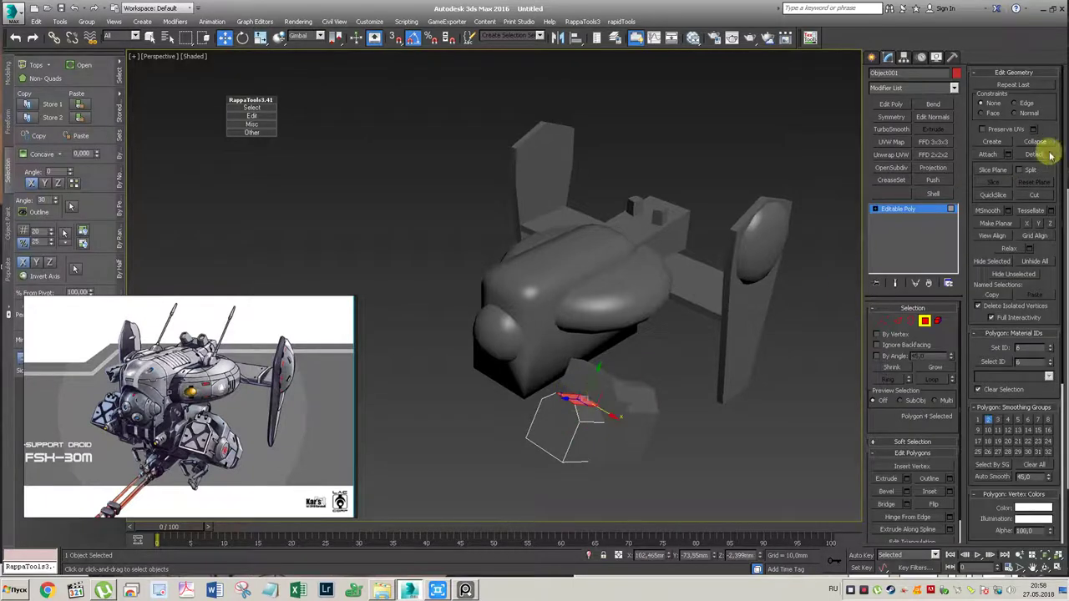
click(1054, 155)
click(566, 297)
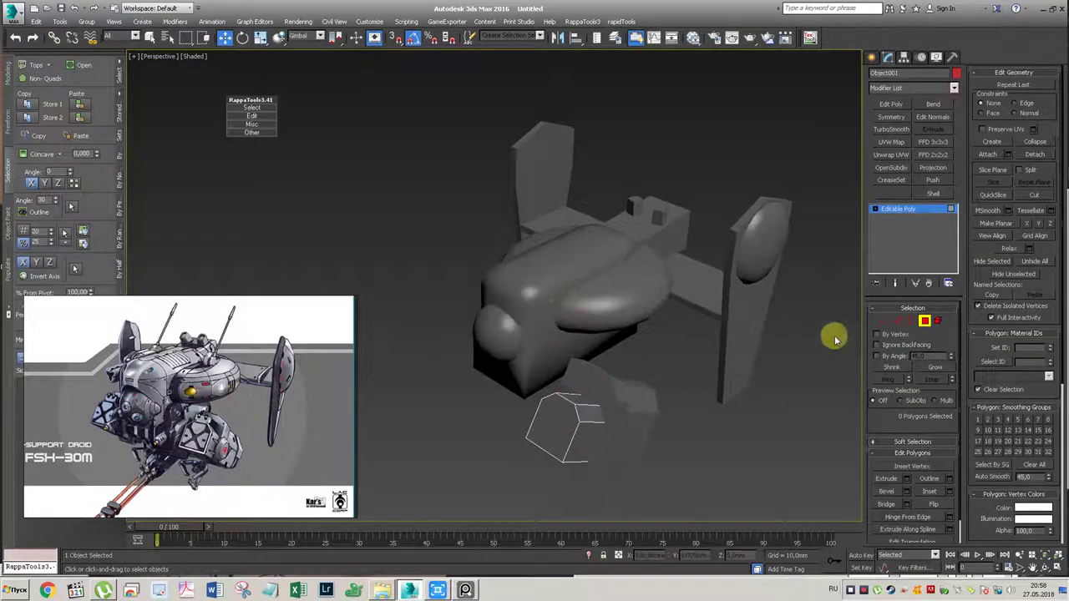
click(923, 321)
click(534, 425)
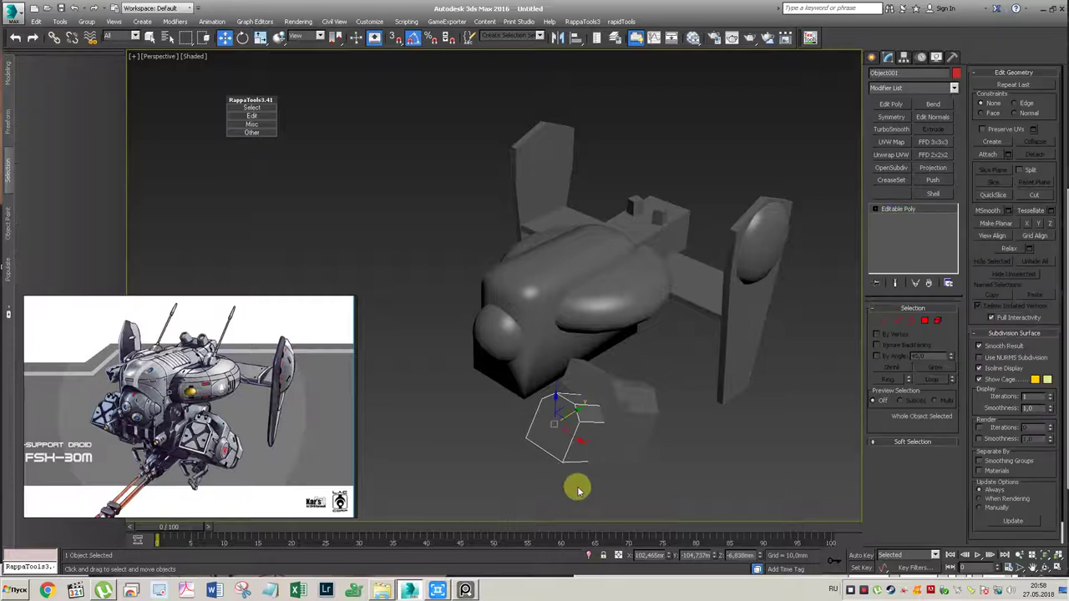
drag(556, 398, 547, 427)
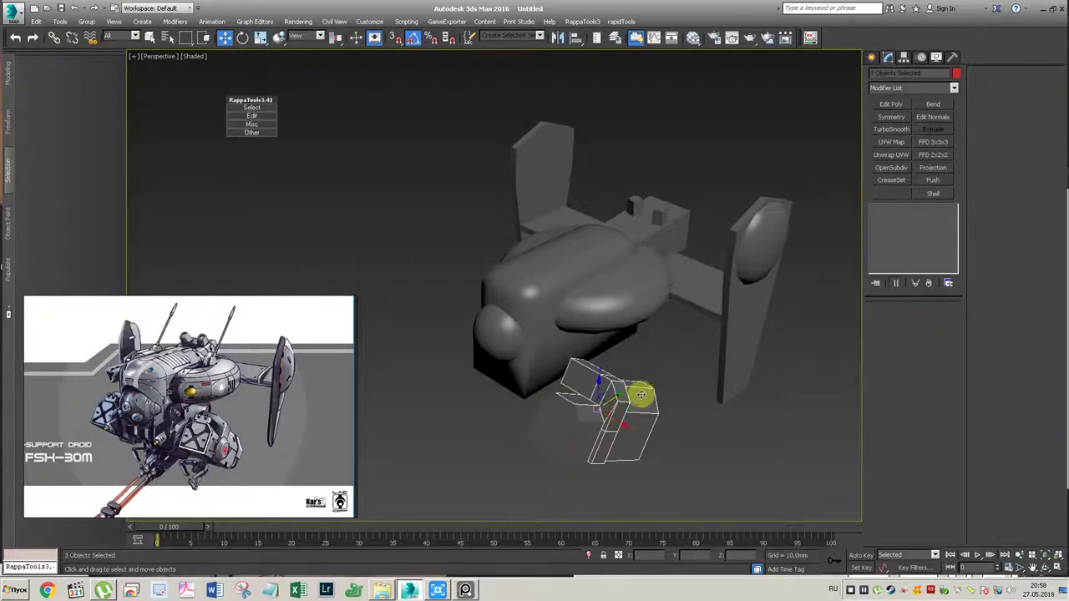
Step: Apply a Shell modifier with 6.156 mm outer amount to the detached Object003
click(628, 393)
alt+middle_drag(589, 394, 590, 384)
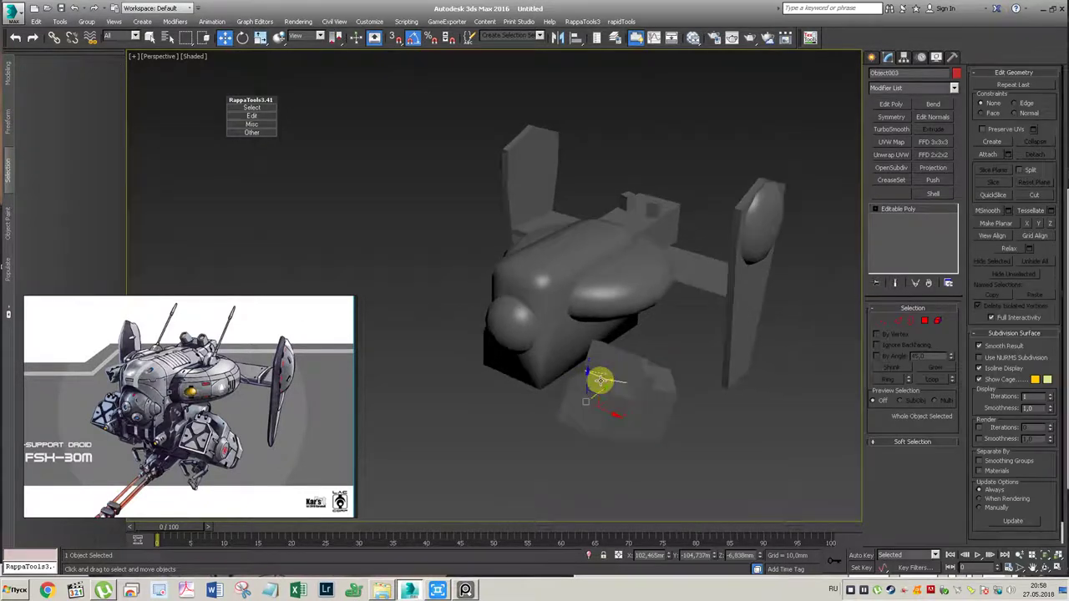
click(934, 195)
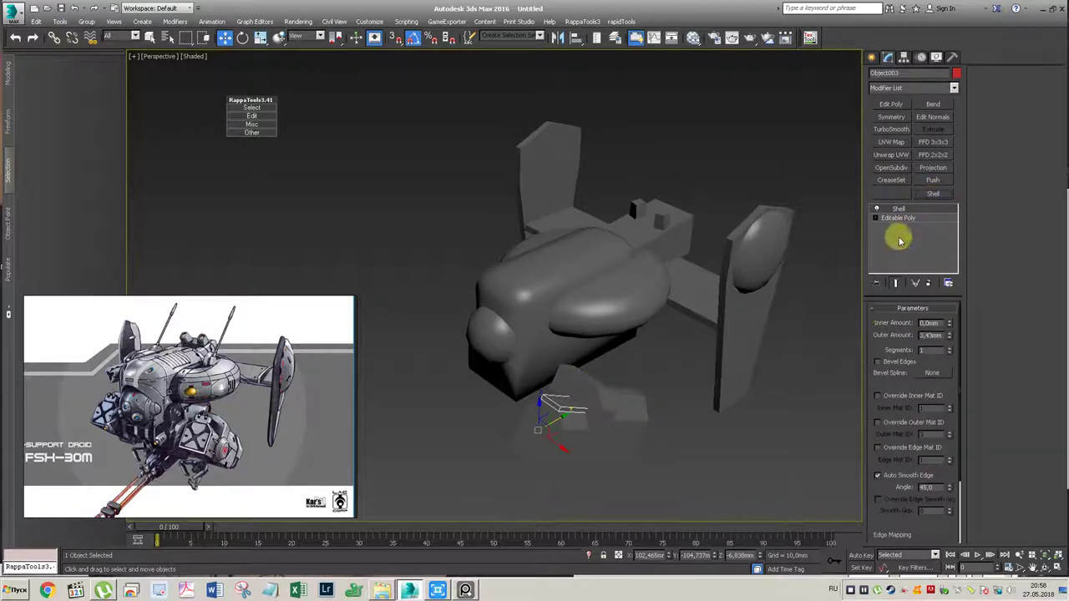
drag(949, 325, 910, 8)
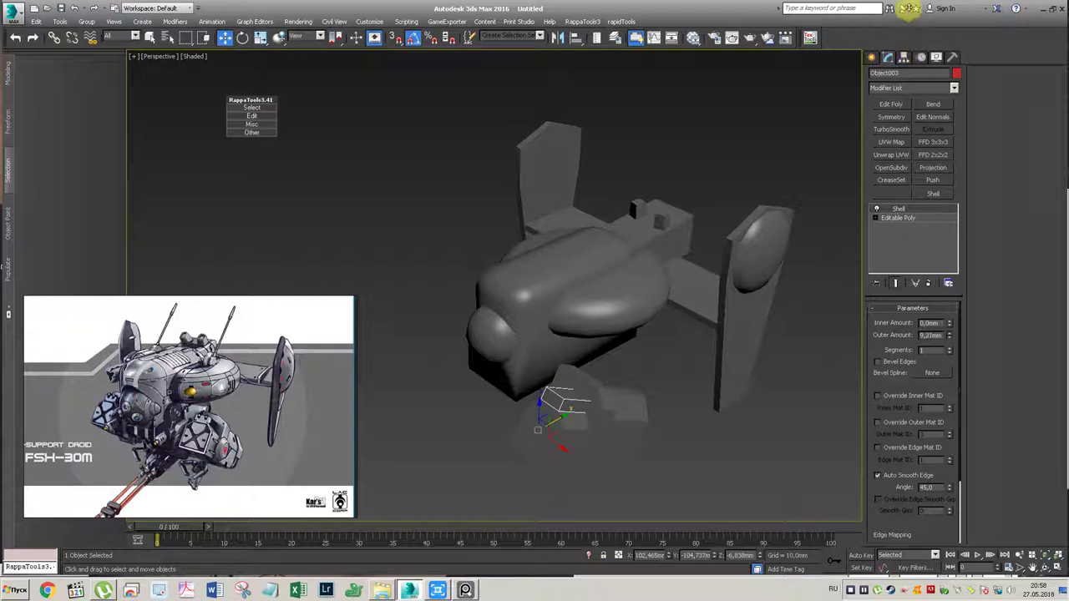
click(894, 219)
key(1)
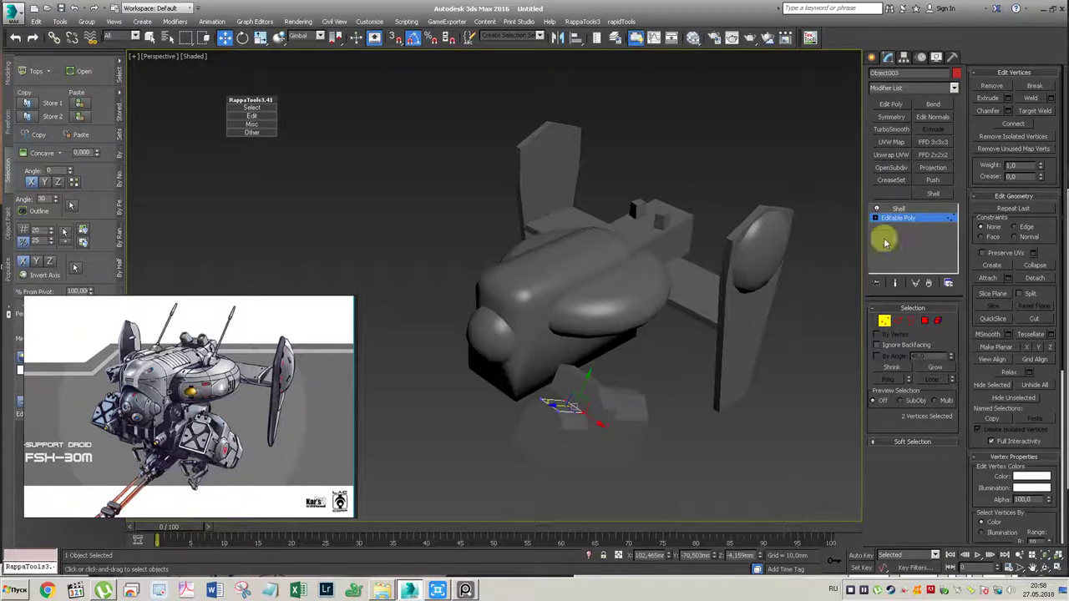
click(903, 209)
click(630, 435)
mouse_move(630, 436)
alt+middle_down()
mouse_move(617, 362)
mouse_move(597, 365)
mouse_move(674, 351)
mouse_move(664, 357)
alt+middle_up()
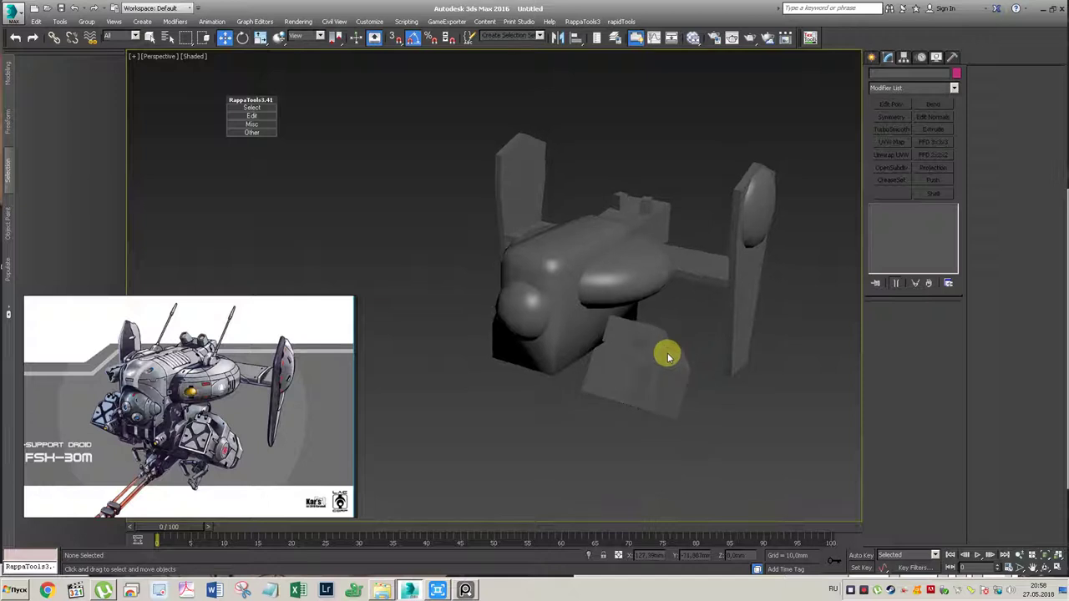
Step: Move the lower box pieces left along X against the droid's body
mouse_move(664, 352)
alt+middle_down()
mouse_move(624, 335)
mouse_move(659, 315)
mouse_move(659, 327)
alt+middle_up()
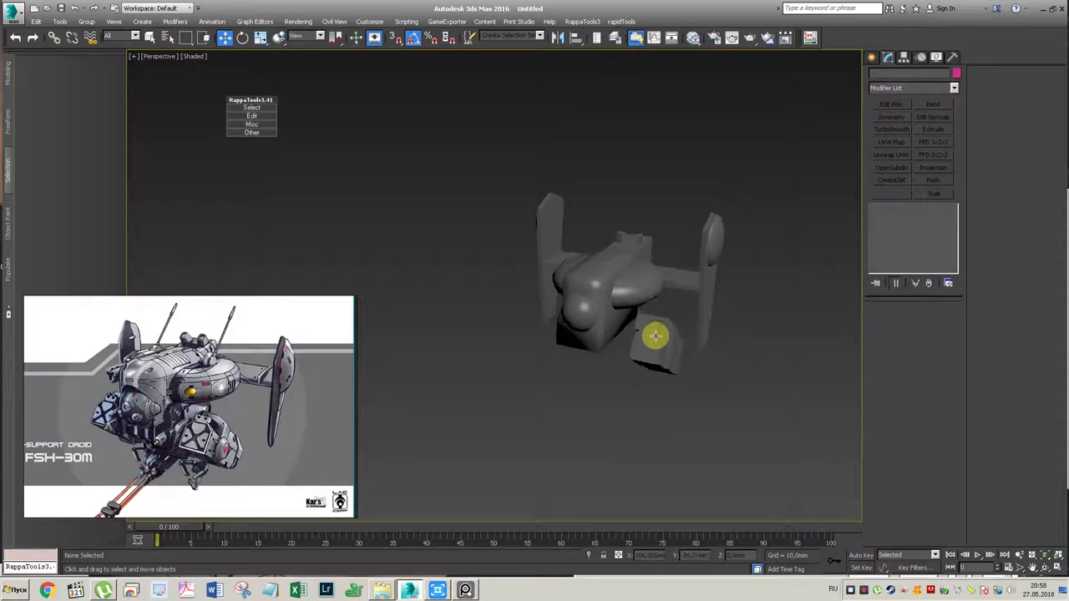
mouse_move(659, 362)
alt+middle_down()
mouse_move(663, 343)
mouse_move(653, 357)
alt+middle_up()
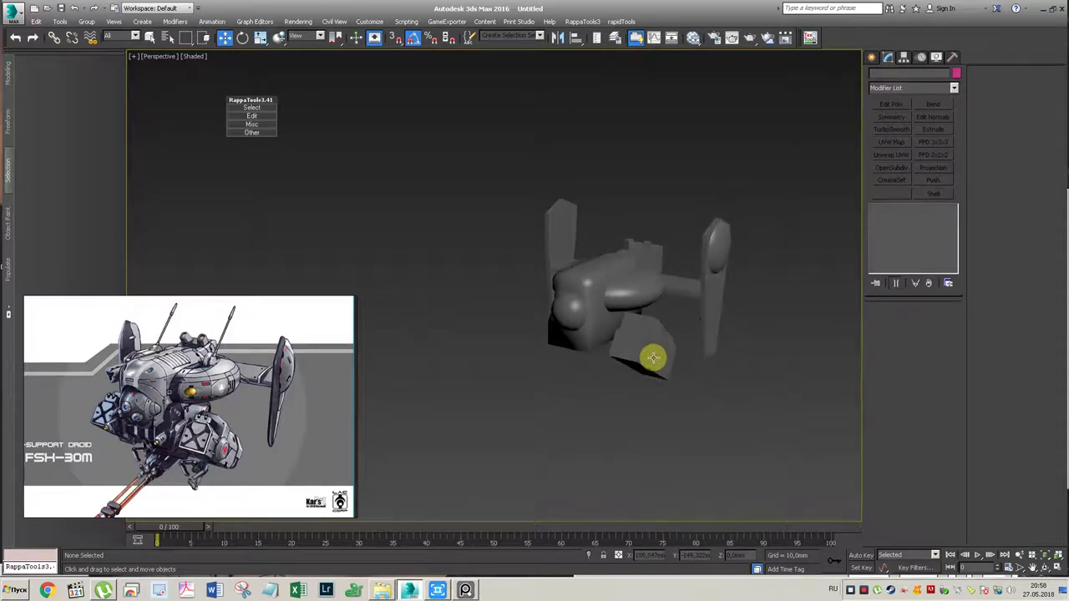
click(647, 376)
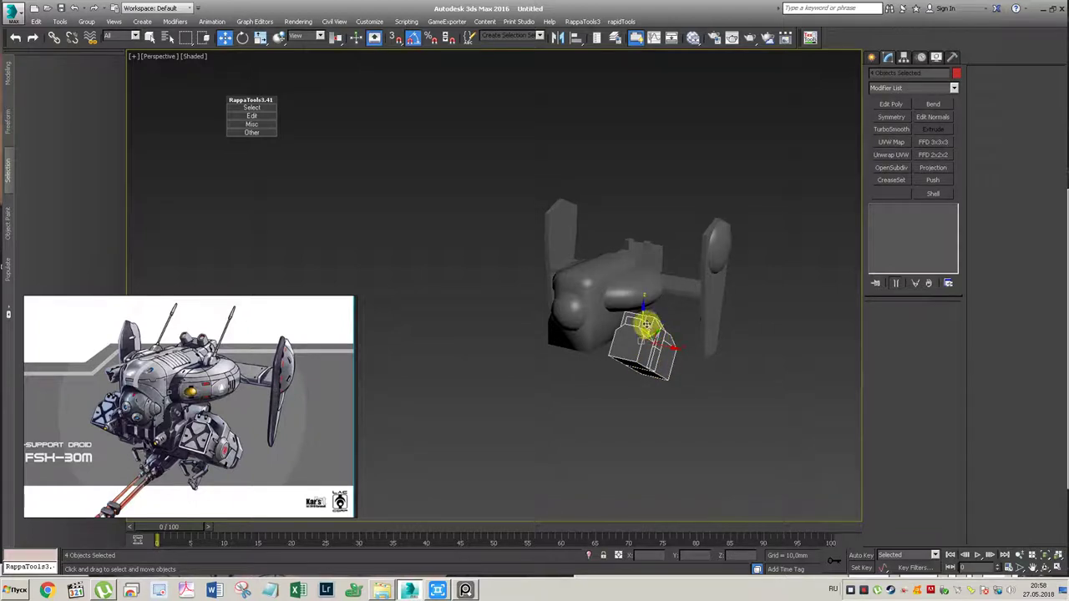
drag(670, 359, 658, 356)
Step: Deselect the pieces and switch the viewport to Shaded + Edged Faces
mouse_move(659, 357)
alt+middle_down()
mouse_move(558, 344)
mouse_move(610, 341)
mouse_move(605, 355)
mouse_move(608, 341)
mouse_move(628, 385)
mouse_move(592, 370)
mouse_move(582, 377)
alt+middle_up()
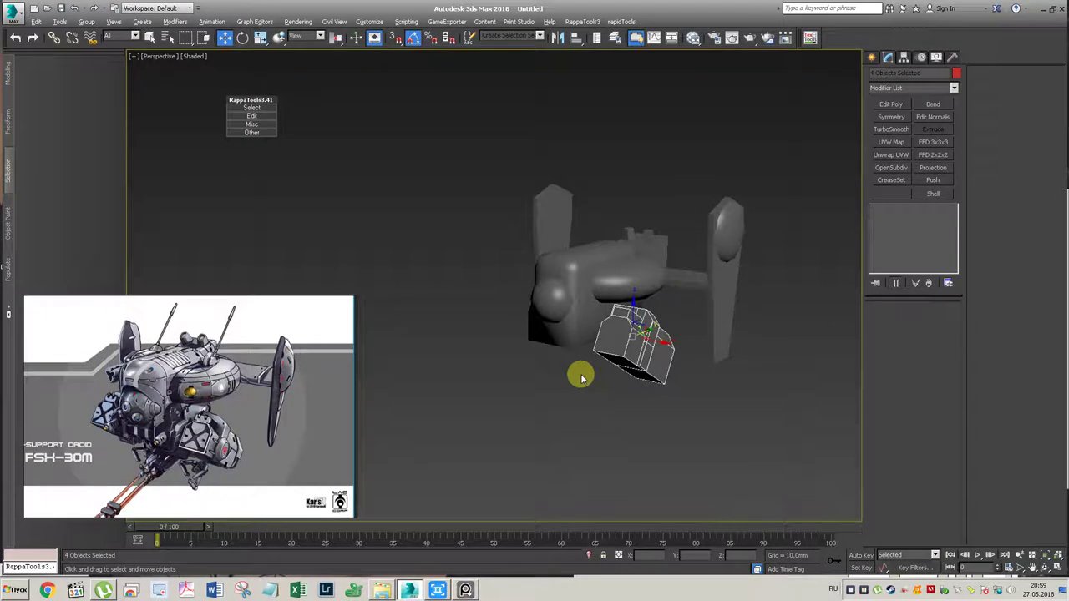
click(583, 379)
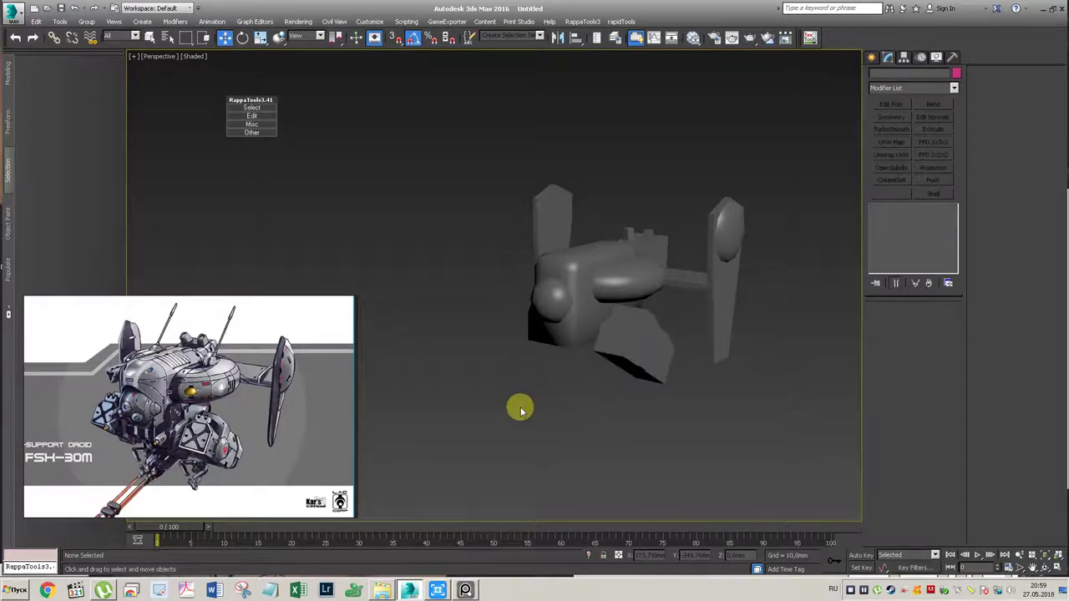
key(F4)
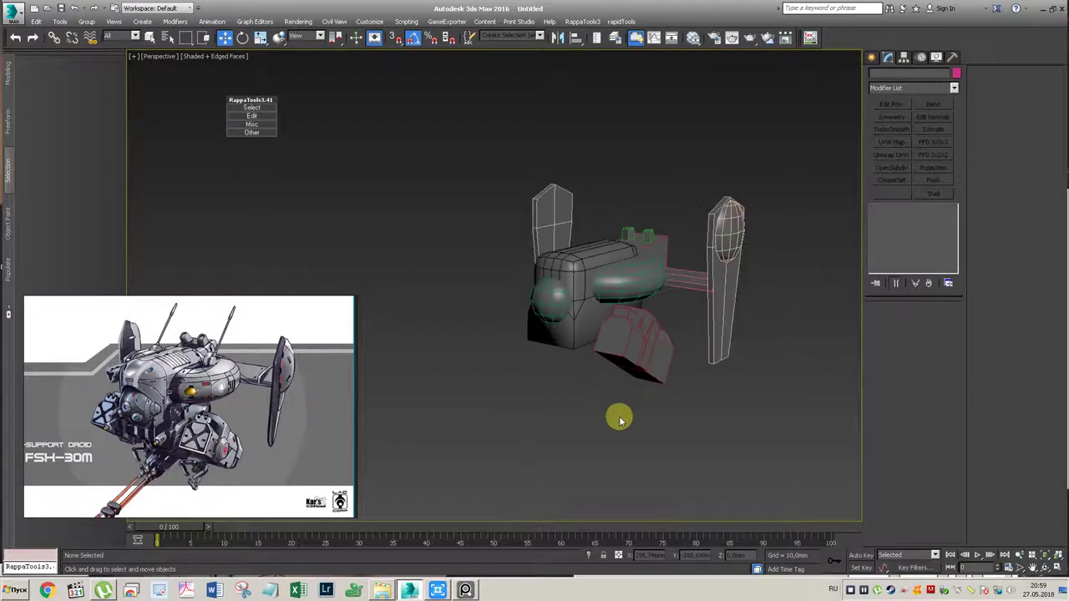
Step: Marquee-select every droid part and change their shared object colour to black
drag(774, 141, 341, 501)
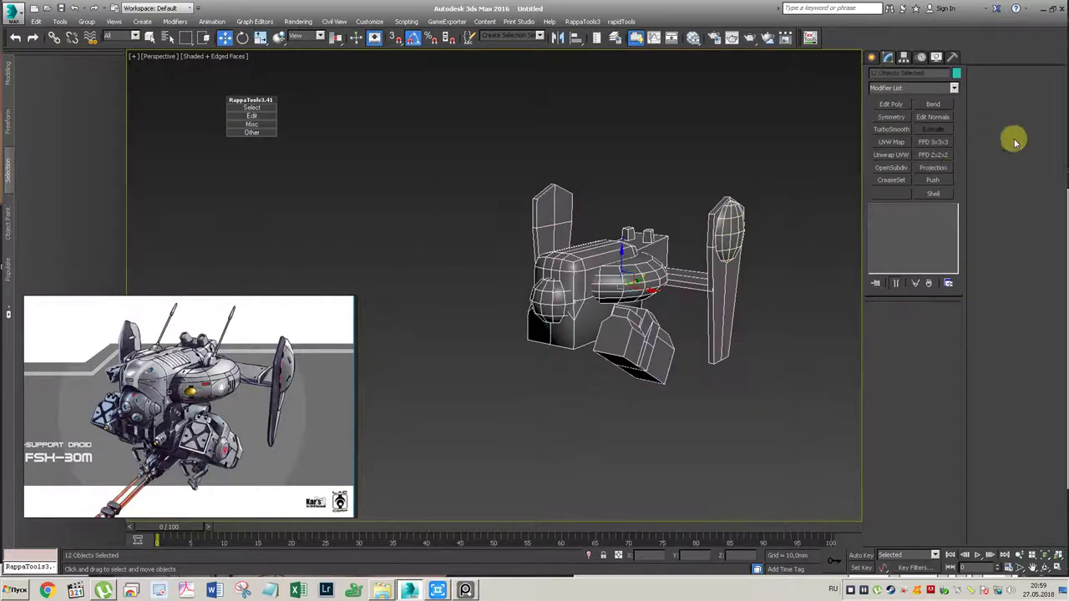
click(957, 74)
click(619, 317)
click(593, 357)
Step: Clear the selection, then select the lower box piece
click(758, 432)
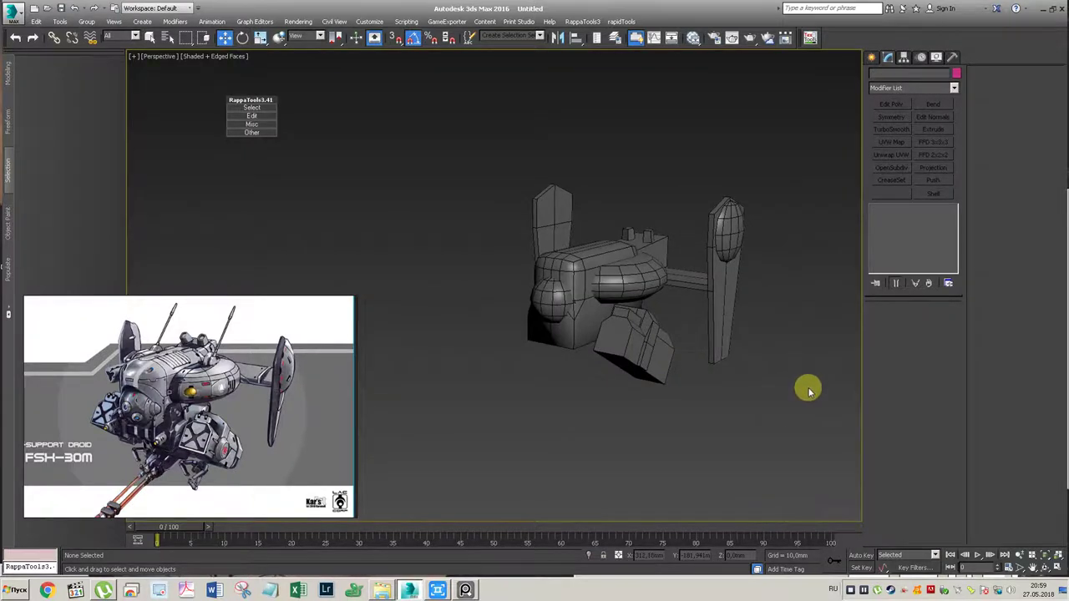
mouse_move(660, 306)
alt+middle_down()
mouse_move(706, 301)
mouse_move(675, 317)
alt+middle_up()
click(644, 334)
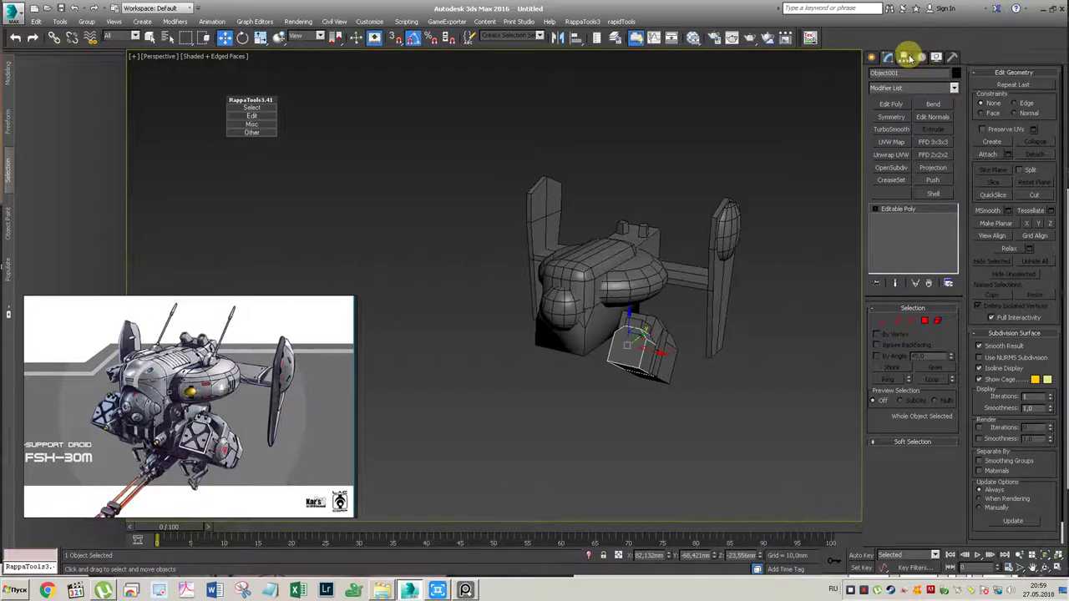
Step: With Affect Pivot Only on, reset the lower box's pivot X position to 0
click(906, 56)
click(902, 129)
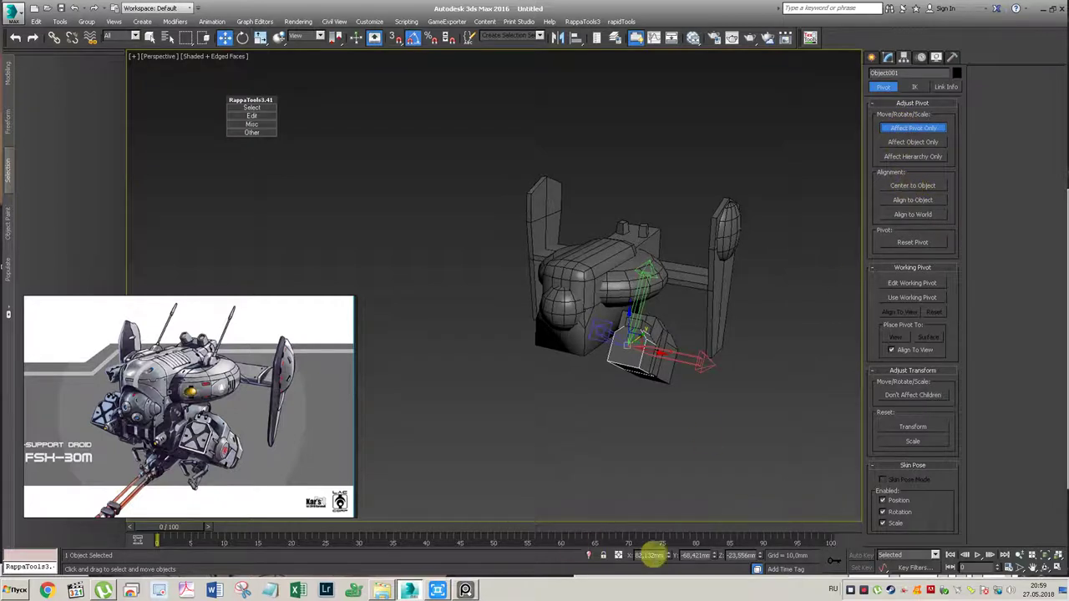
right_click(670, 557)
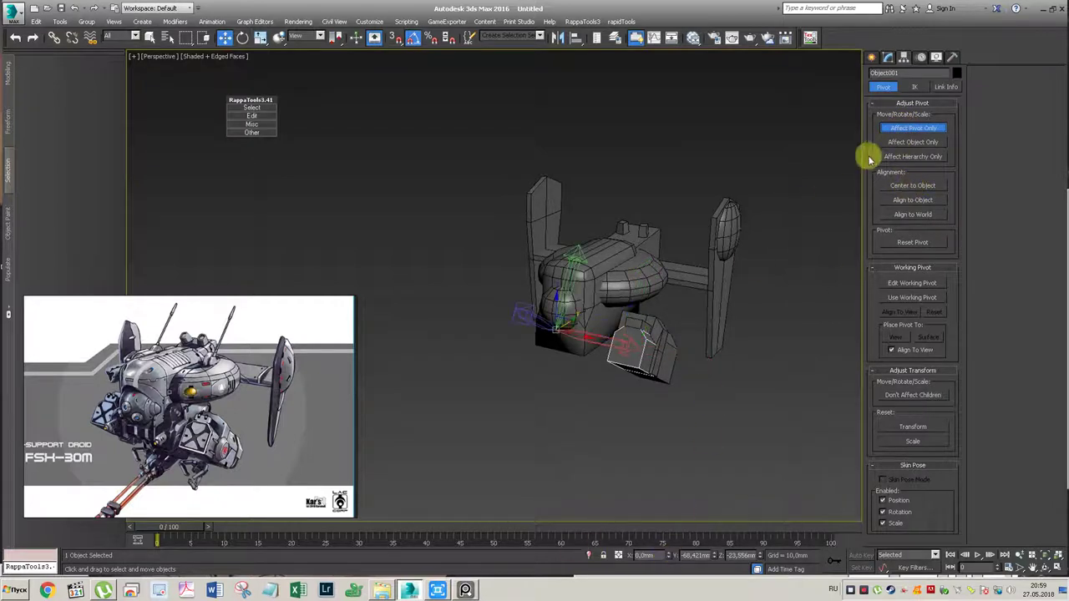
click(902, 128)
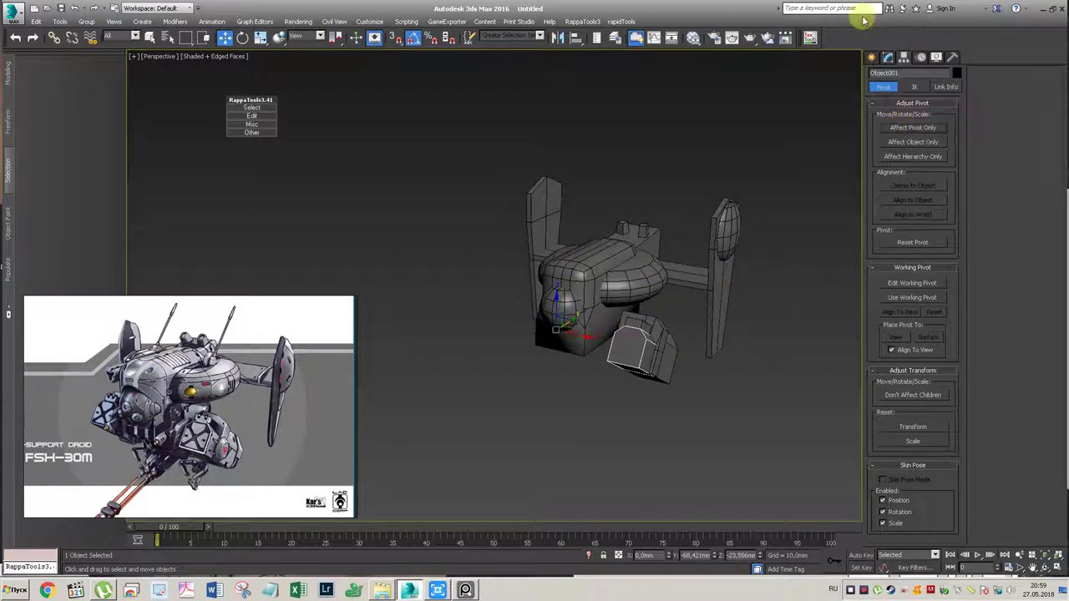
Step: Undo the pivot move and turn Affect Pivot Only back off
key(ctrl+z)
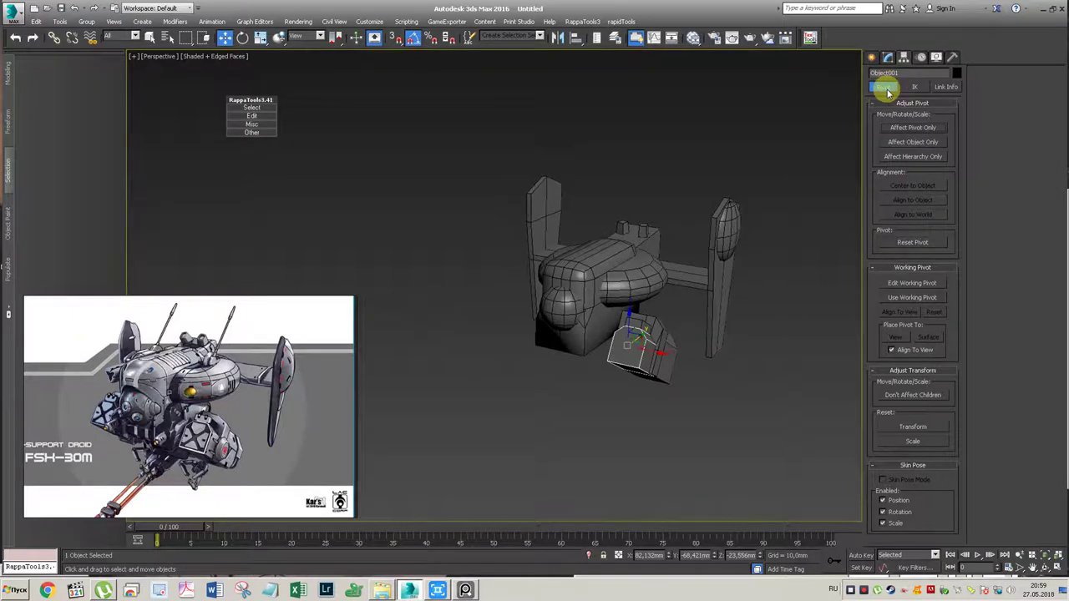
click(883, 87)
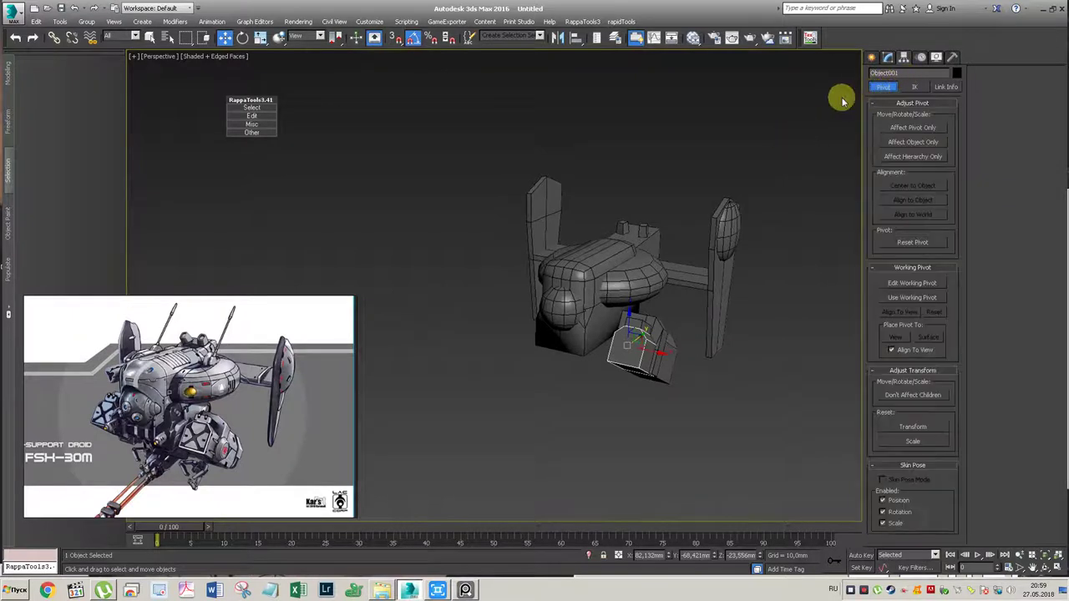
click(872, 57)
Step: Try mirroring the lower block as a Copy, then cancel the Mirror dialog
click(557, 38)
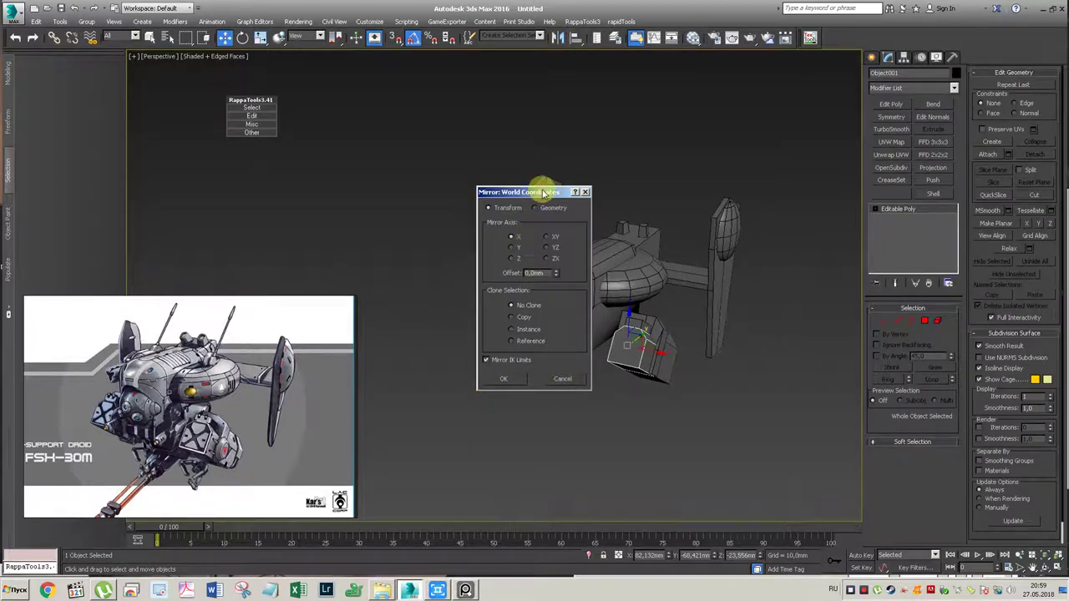
drag(544, 191, 476, 192)
click(442, 319)
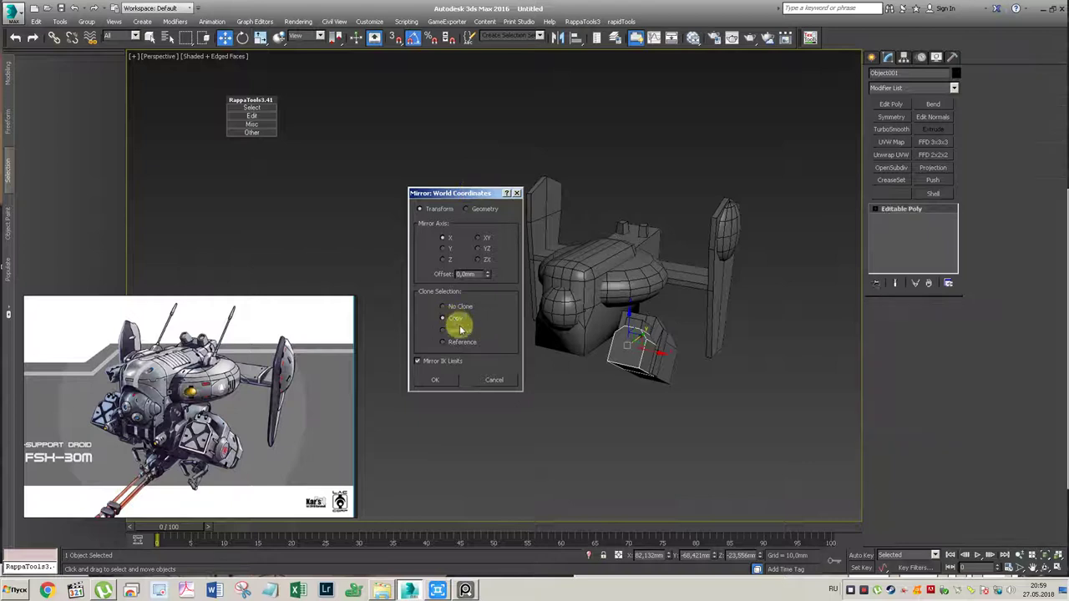
click(491, 383)
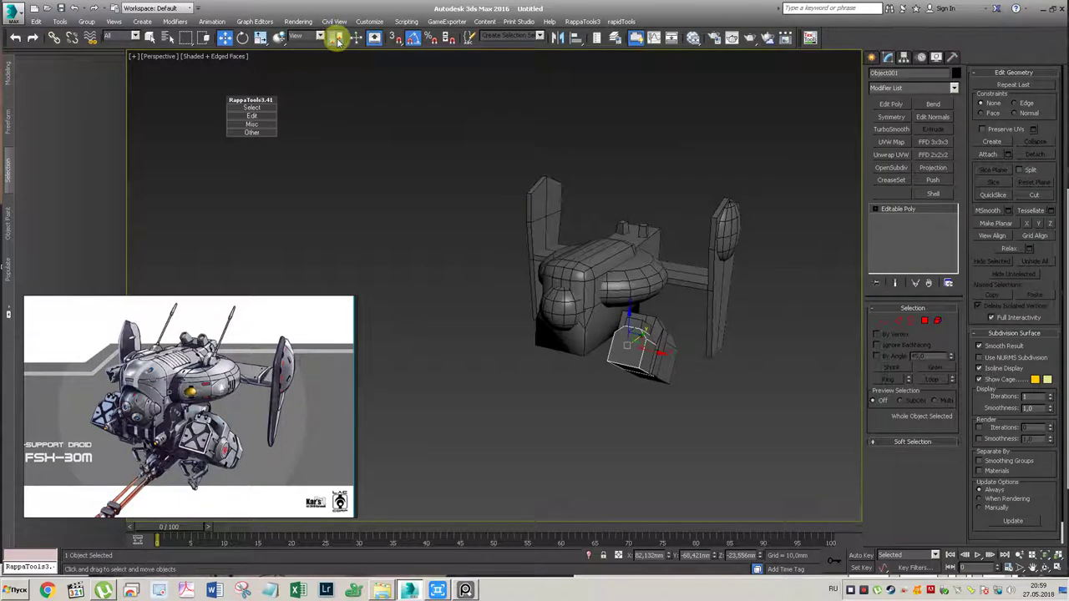
Step: Center transforms on the droid body and mirror the lower block across it
drag(338, 40, 331, 97)
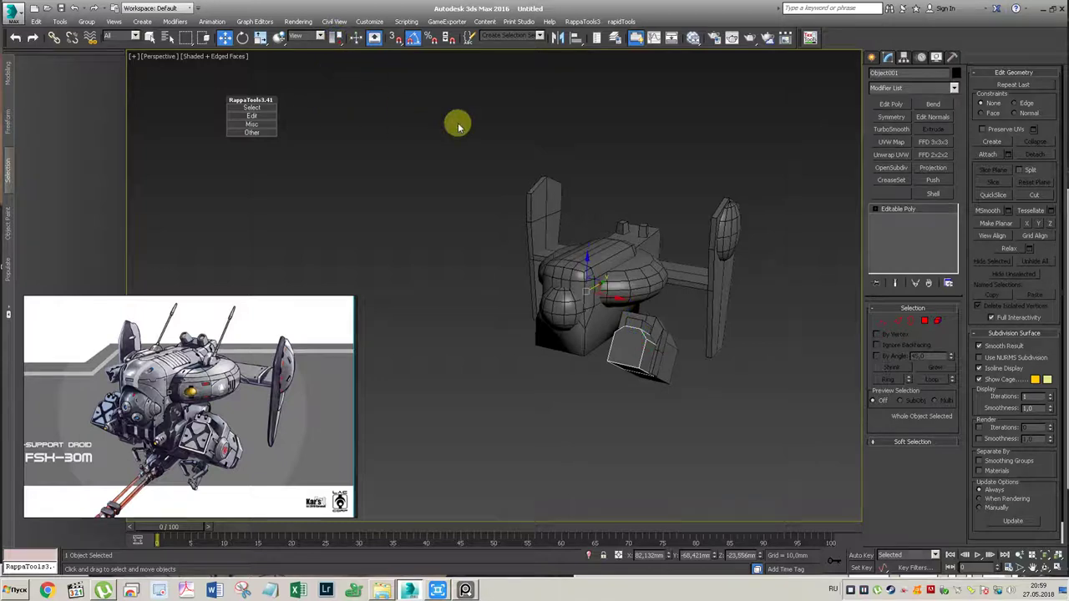
click(558, 37)
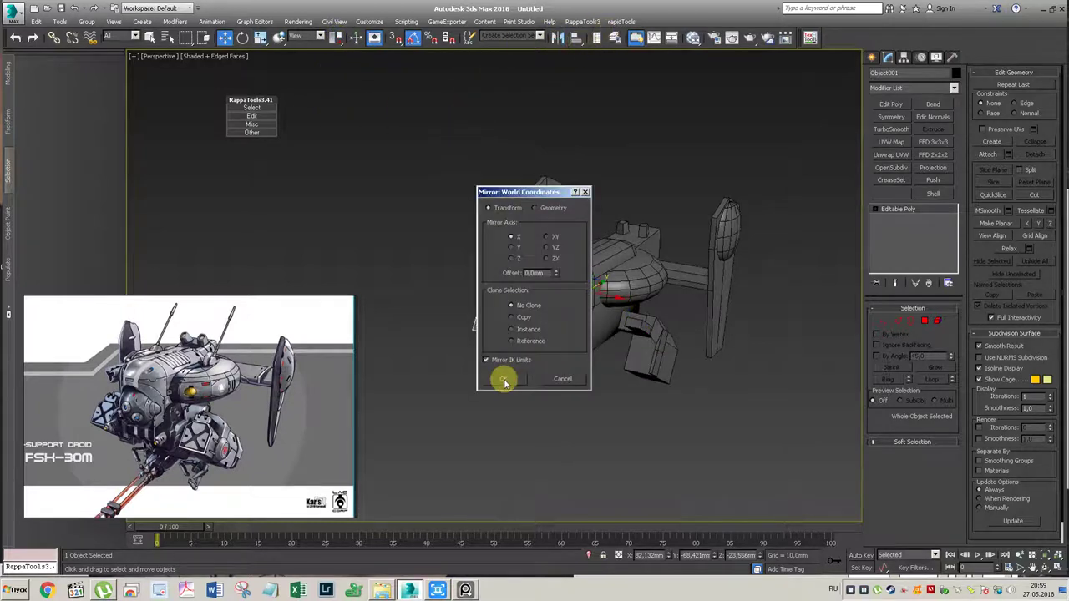
drag(519, 192, 741, 317)
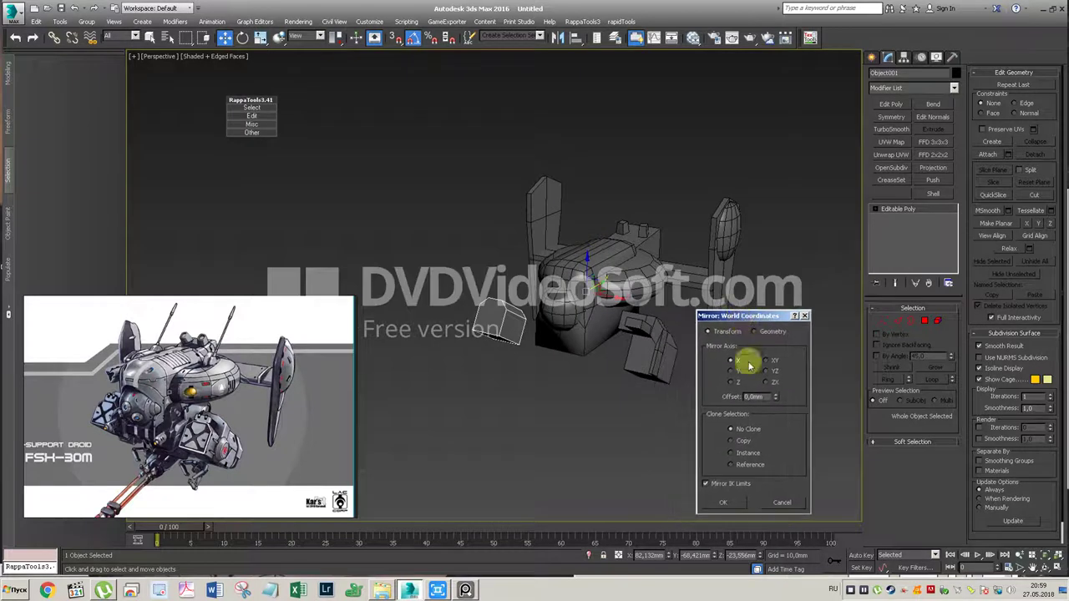
click(723, 502)
Step: Mirror a Copy of the newly mirrored part across X
click(636, 322)
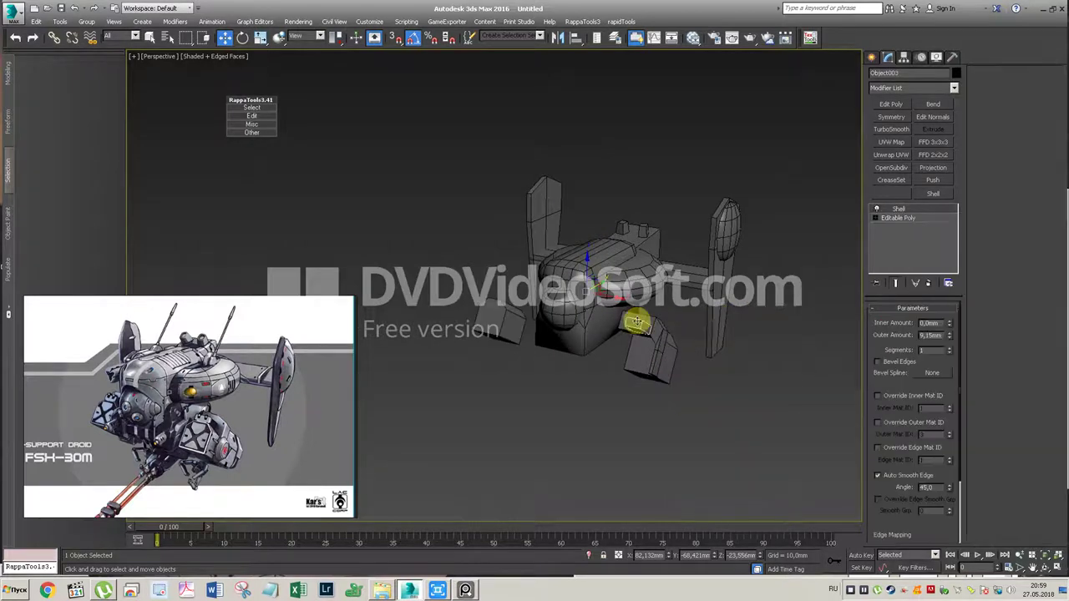
click(558, 37)
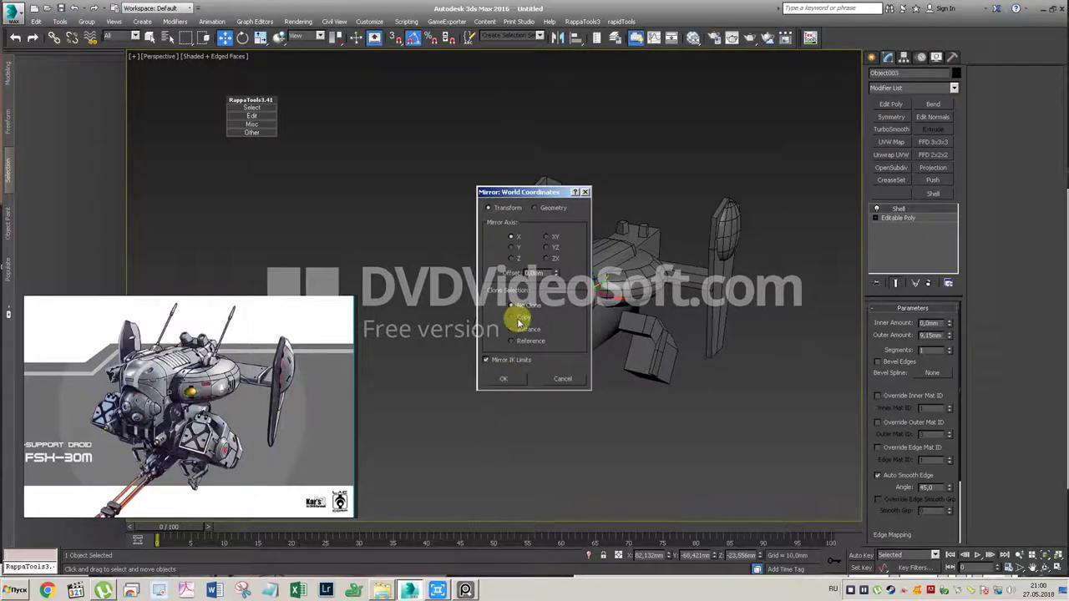
click(555, 377)
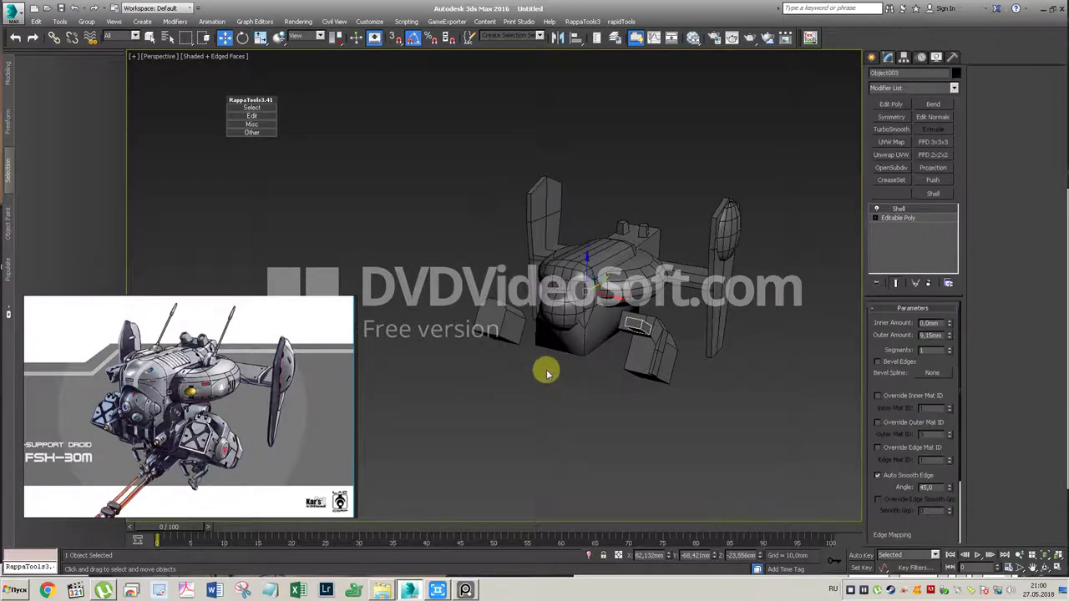
click(557, 38)
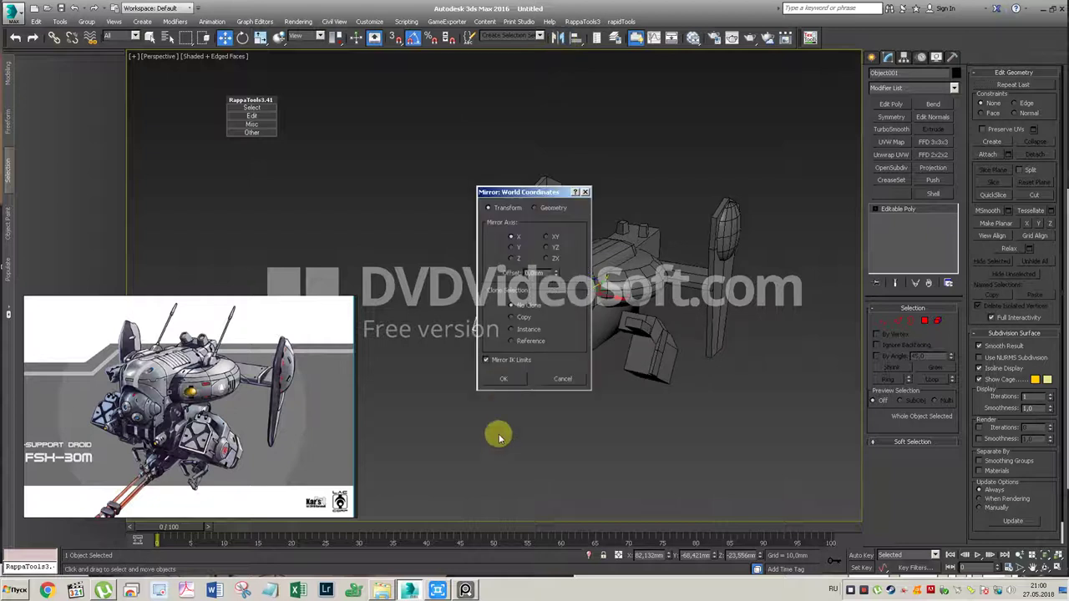
click(518, 317)
click(505, 379)
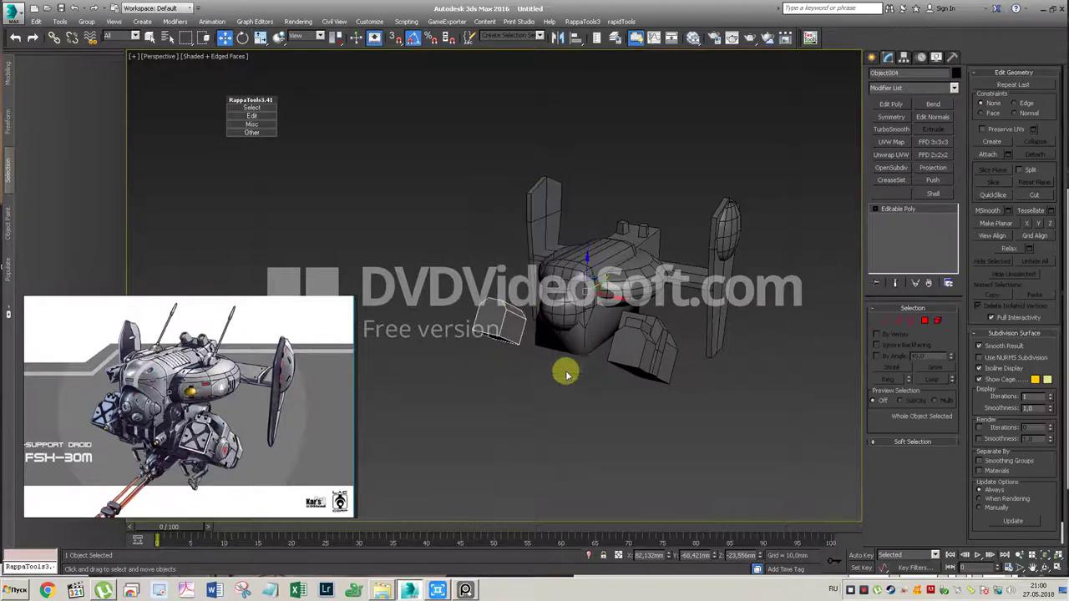
Step: Select two more lower parts and mirror-copy them using the hull as transform center
ctrl+click(666, 345)
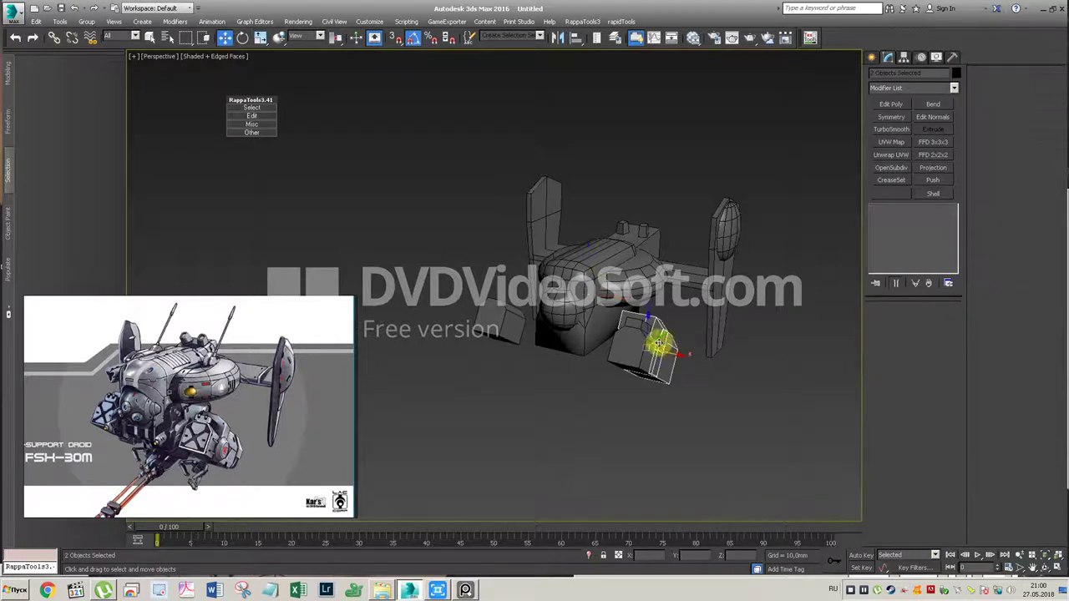
ctrl+click(585, 229)
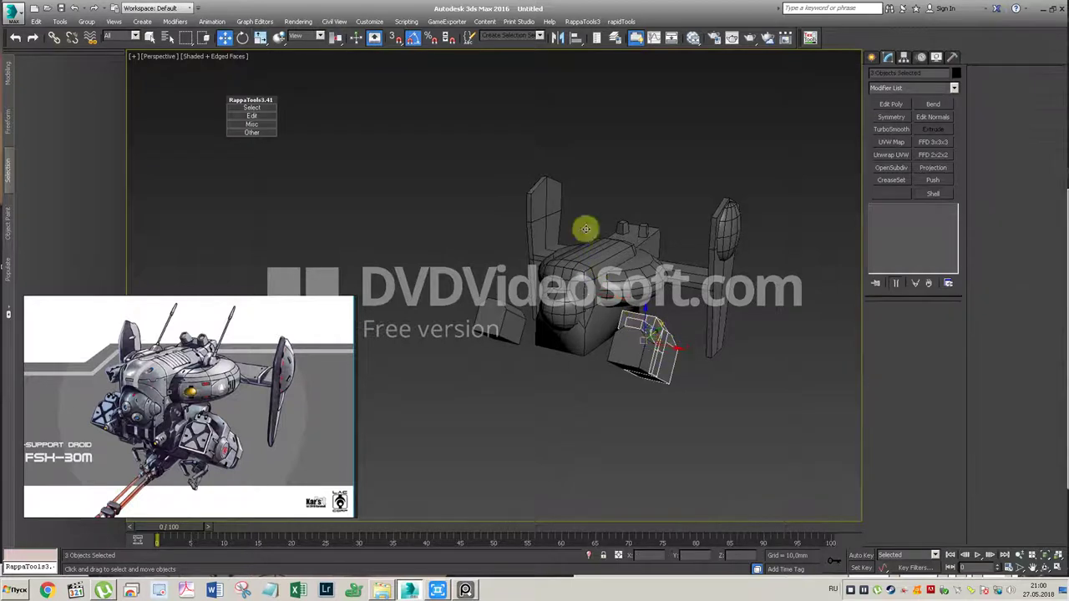
click(319, 36)
click(338, 79)
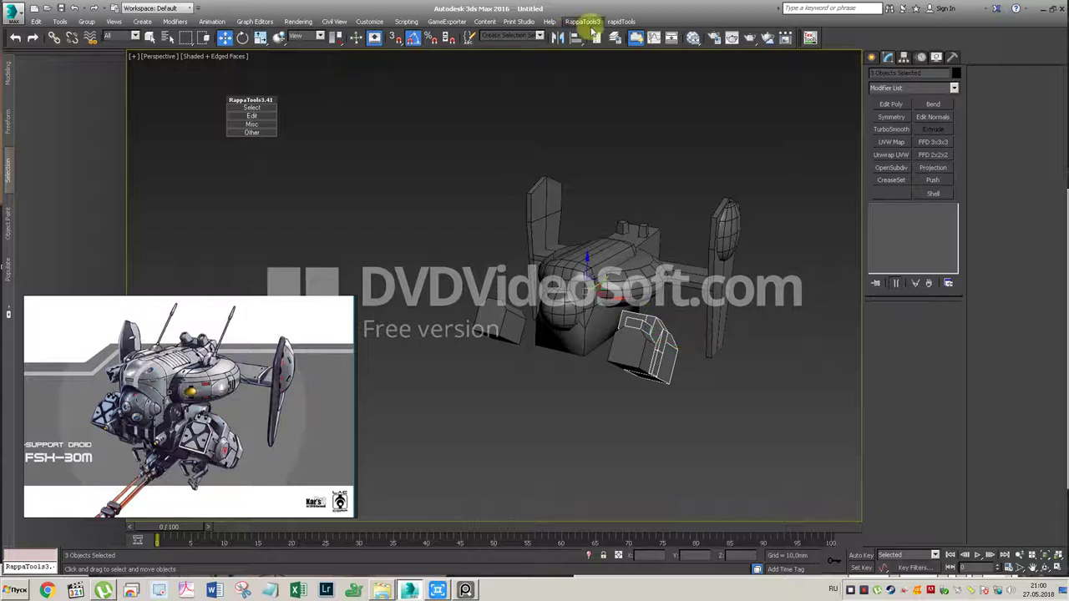
click(557, 37)
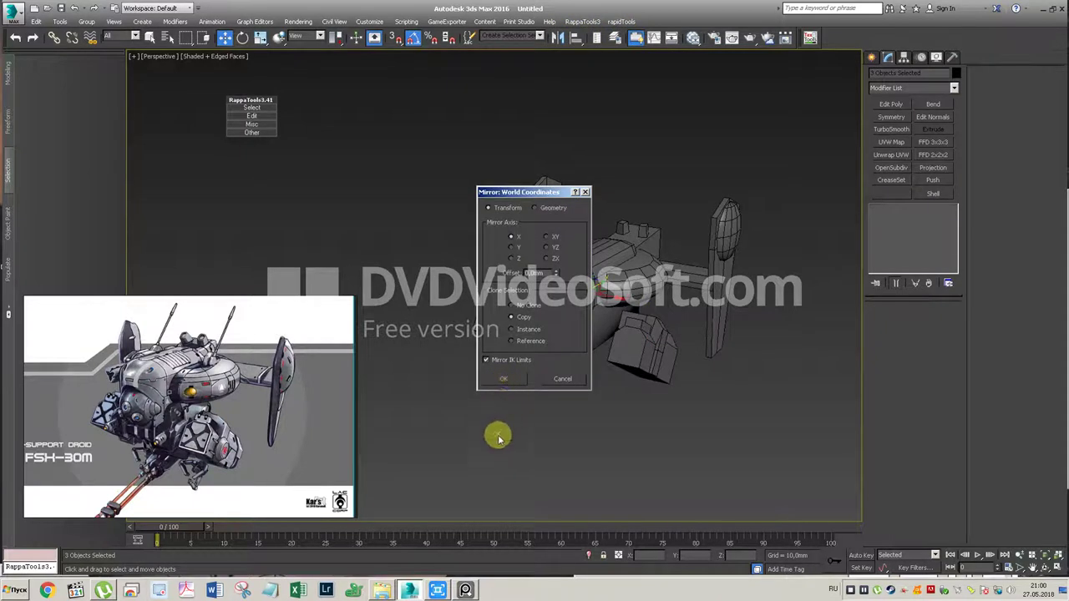
click(505, 384)
click(599, 401)
mouse_move(706, 327)
alt+middle_down()
mouse_move(692, 303)
mouse_move(682, 310)
mouse_move(693, 314)
alt+middle_up()
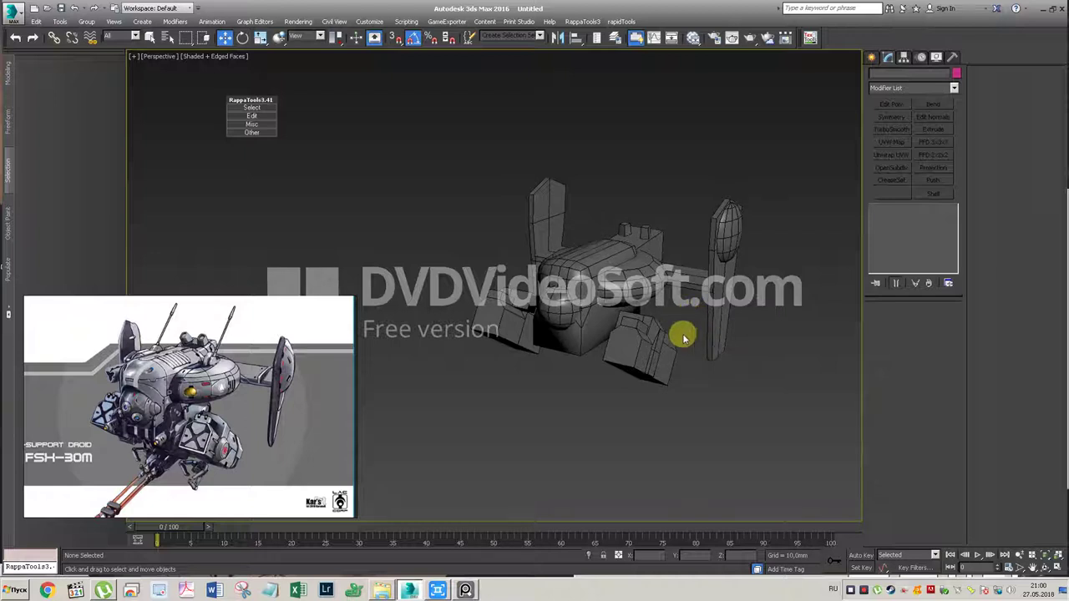
Step: Shift the selected lower blocks along Y, then delete the left mirrored block group
click(641, 386)
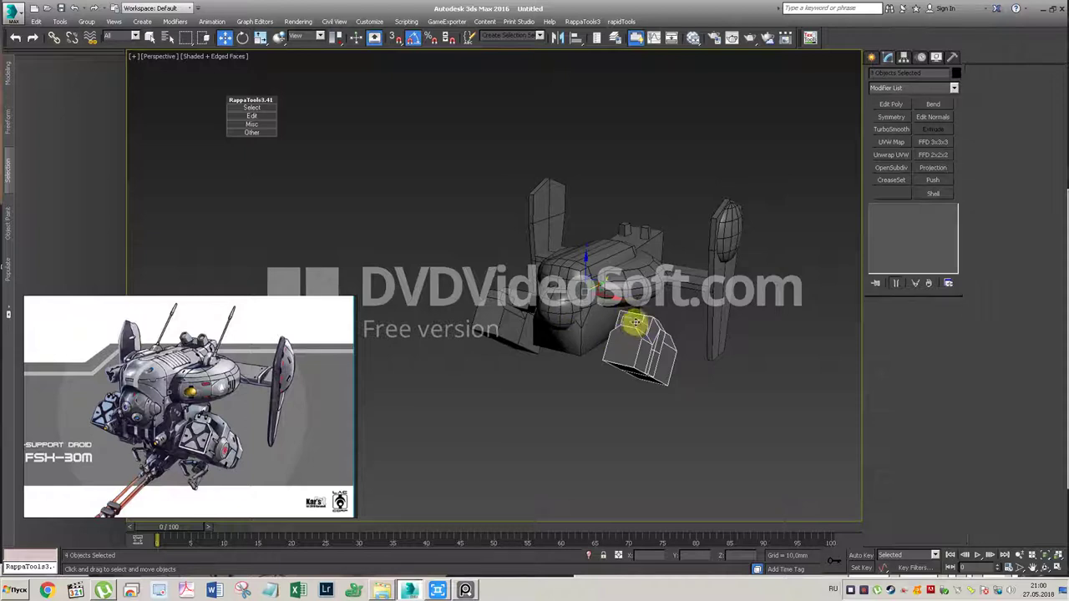
ctrl+drag(438, 248, 524, 380)
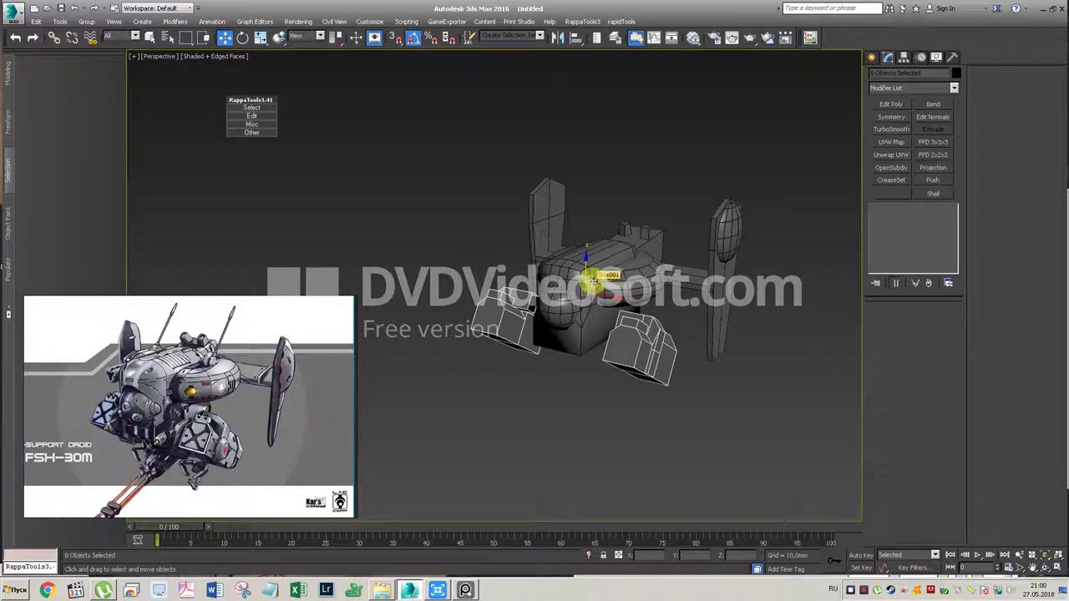
alt+middle_drag(627, 351, 620, 346)
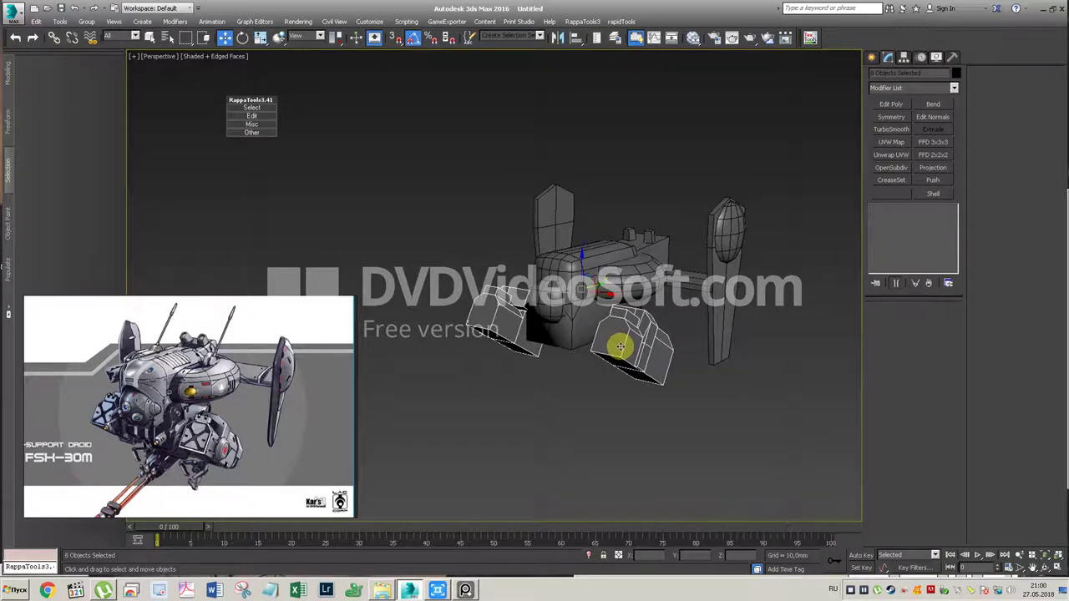
drag(612, 281, 611, 283)
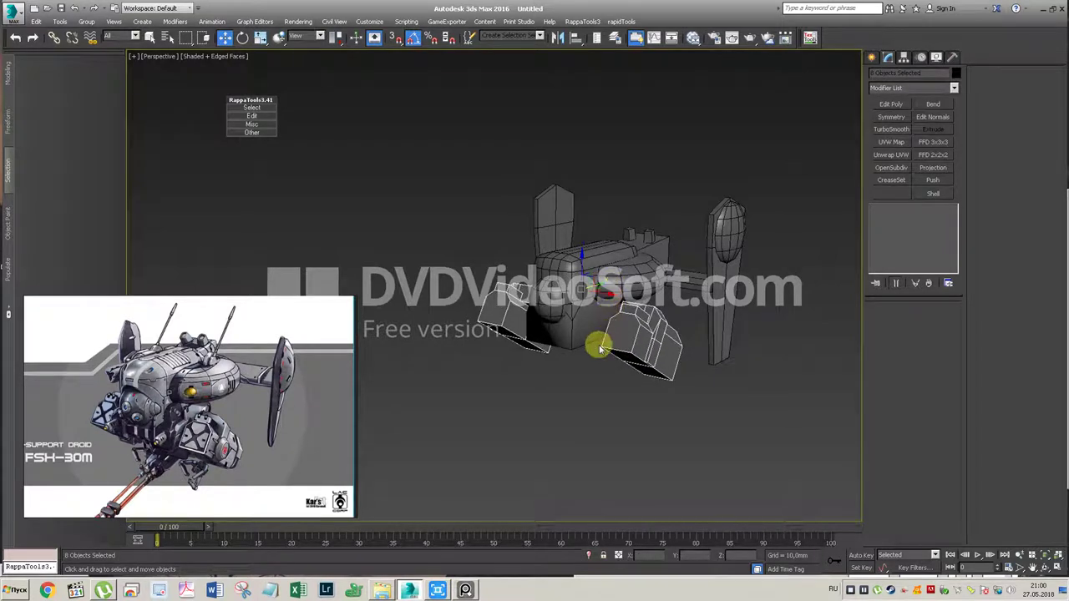
drag(432, 262, 513, 378)
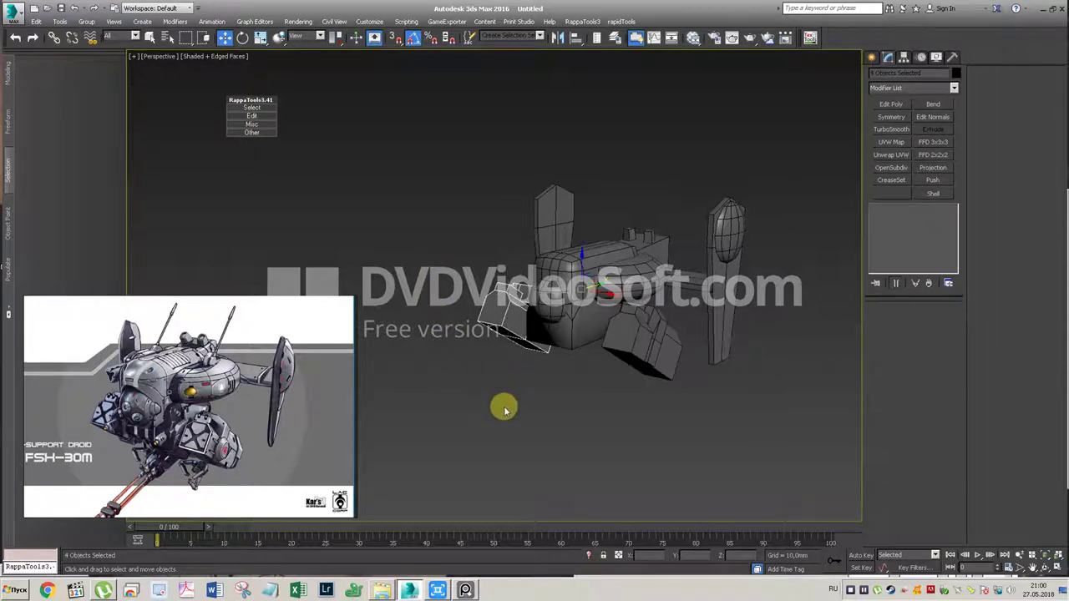
key(Delete)
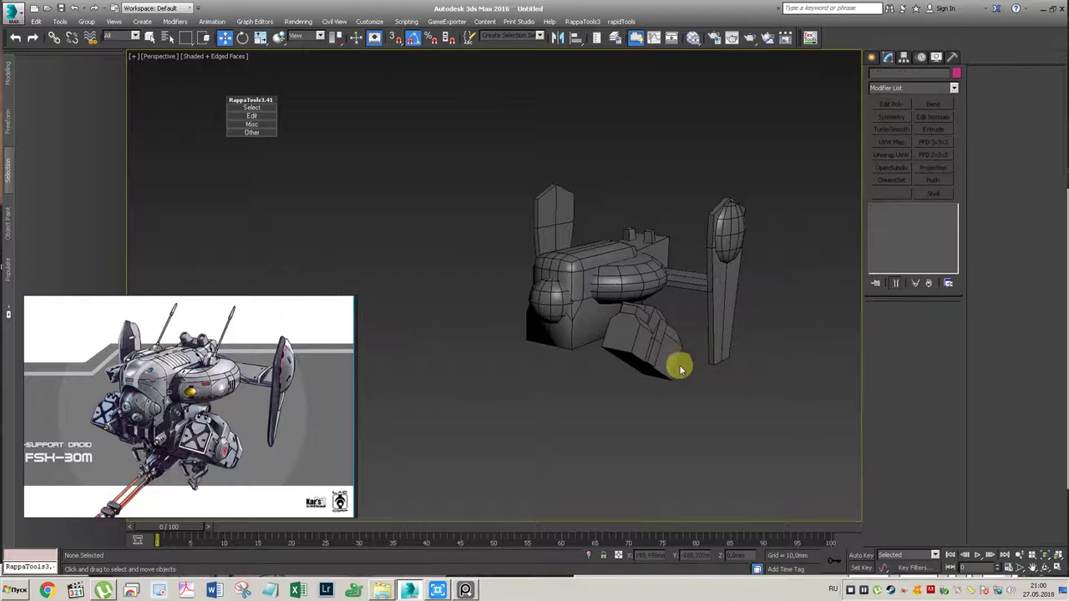
Step: Nudge the remaining lower block group into position beneath the hull
drag(681, 400, 643, 316)
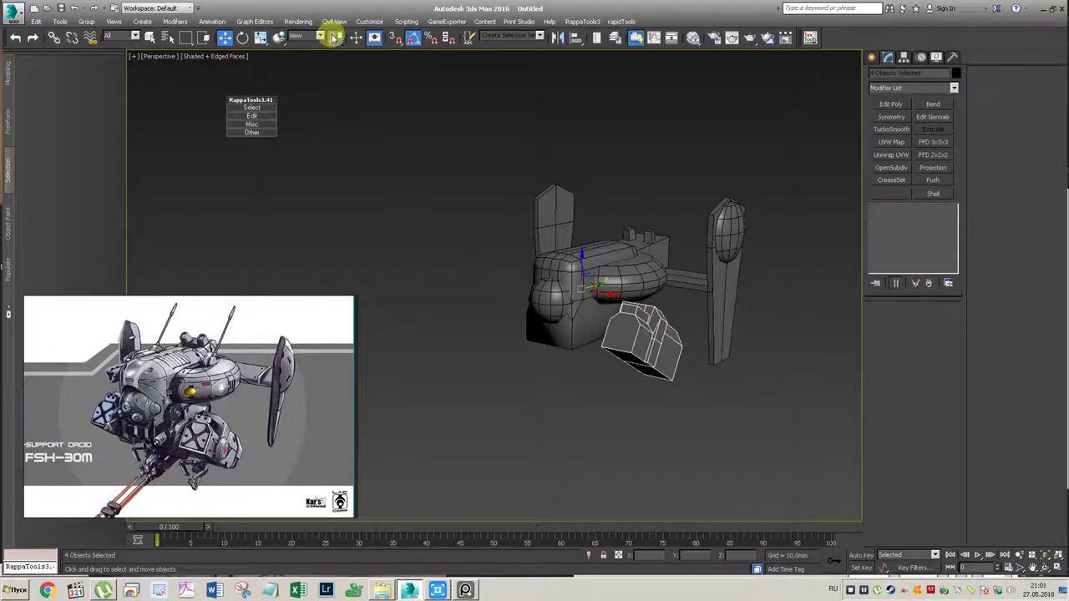
drag(334, 37, 336, 57)
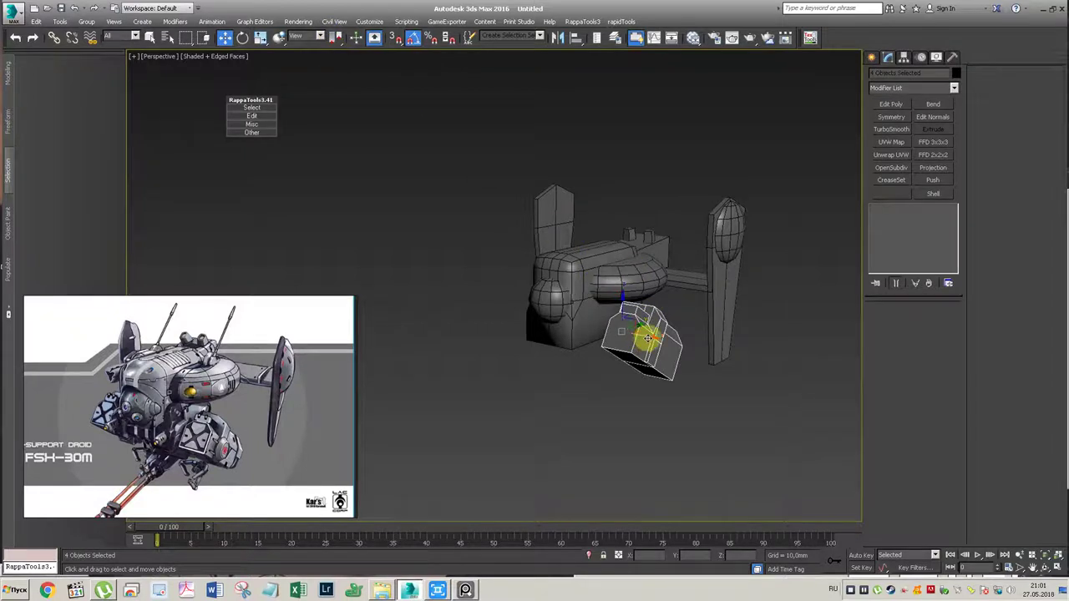
drag(643, 337, 609, 308)
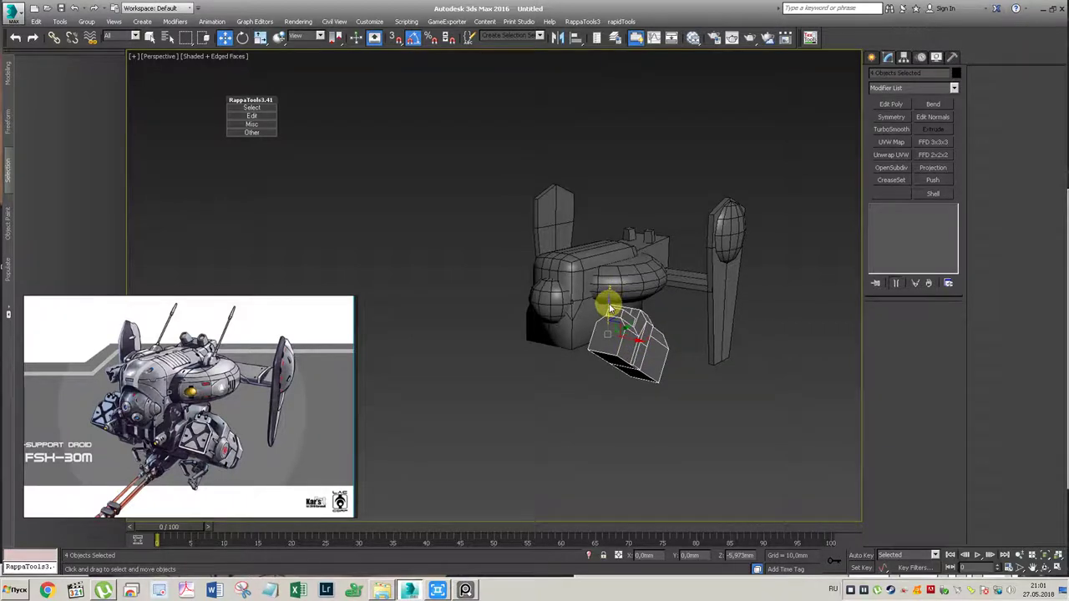
drag(609, 309, 601, 299)
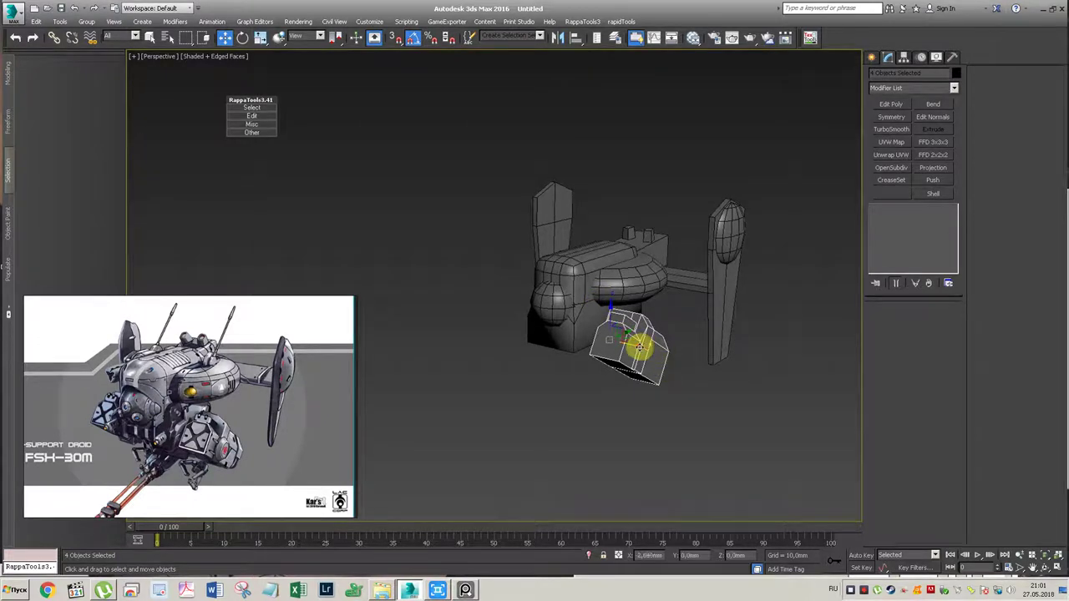
drag(639, 347, 635, 351)
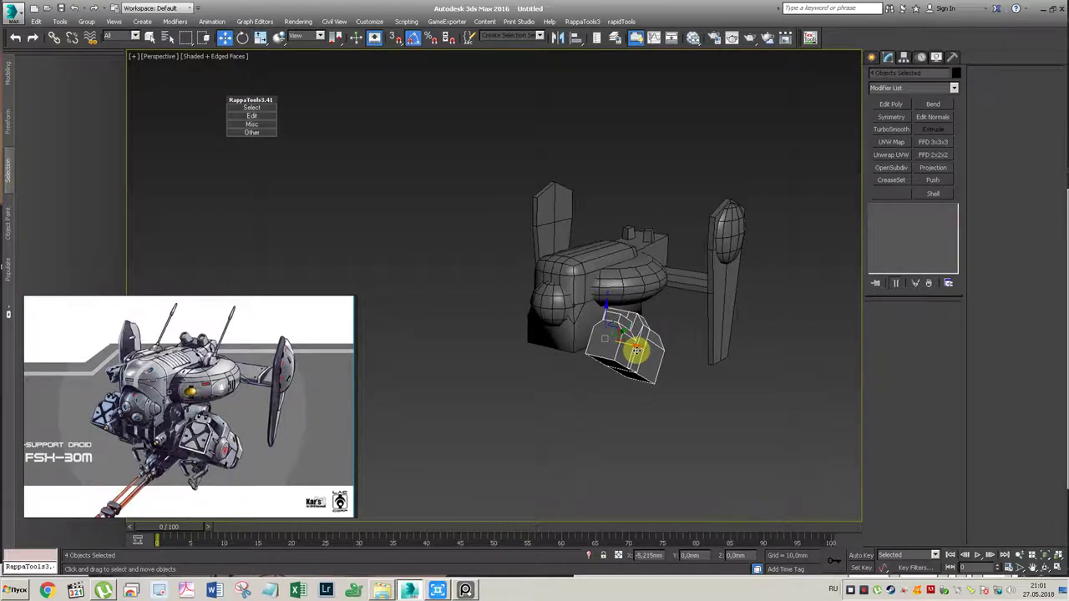
drag(636, 351, 641, 353)
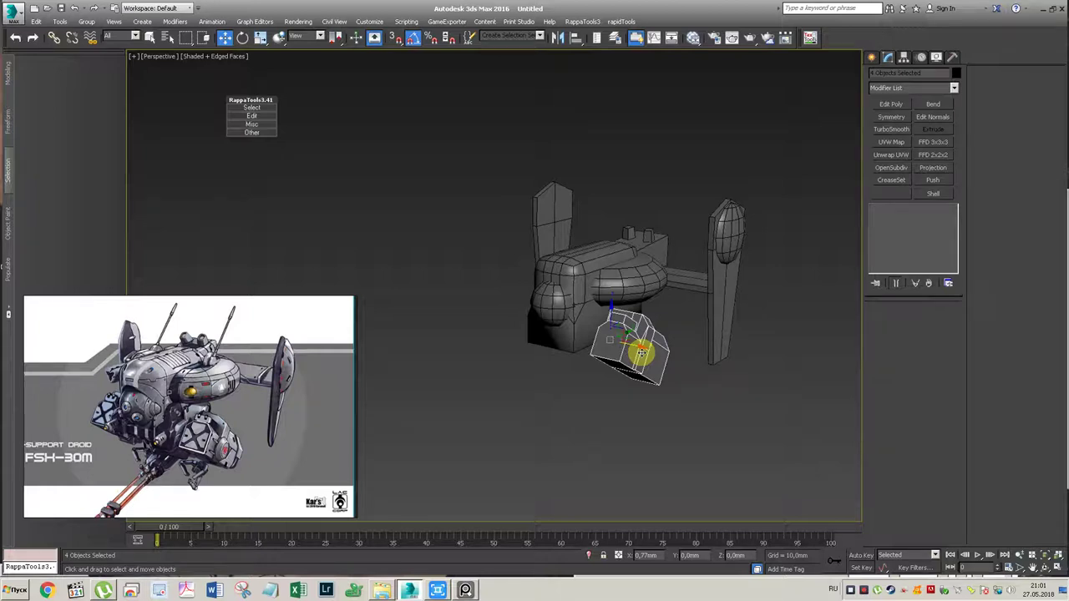
Step: Deselect everything and bring up the Standard Primitives creation buttons
click(675, 374)
click(871, 60)
click(891, 130)
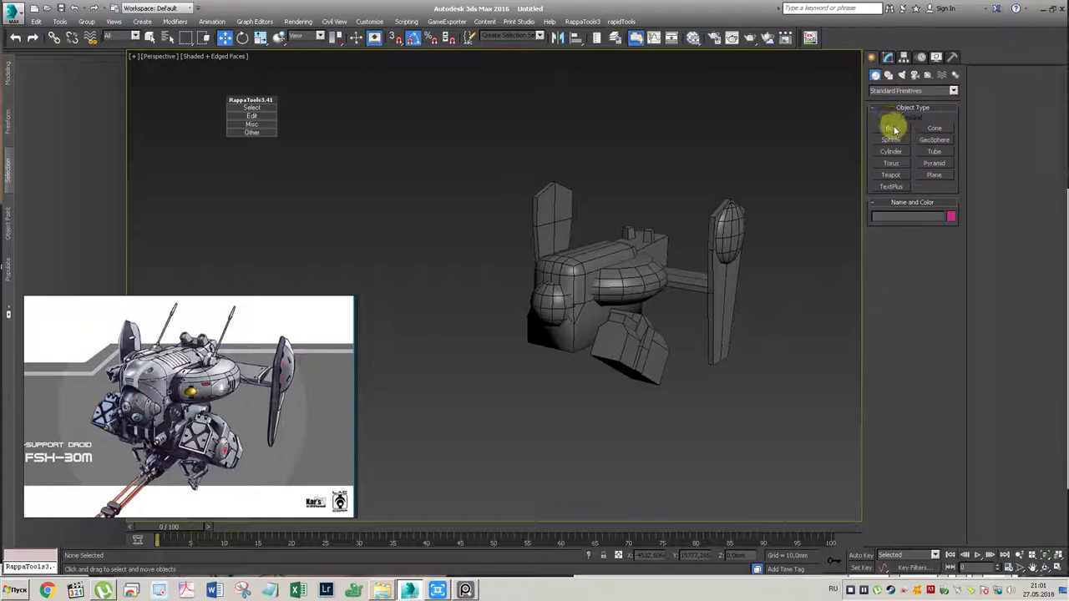
Step: Draw an 8-sided cylinder with AutoGrid on the lower block's side and nudge it along X
click(890, 151)
click(889, 118)
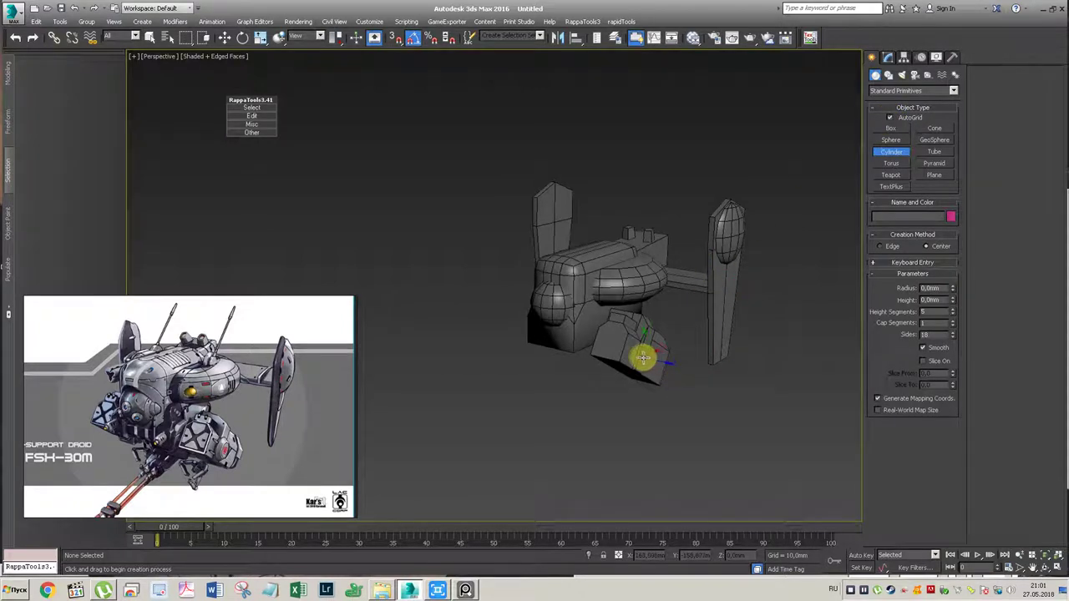
drag(641, 357, 645, 364)
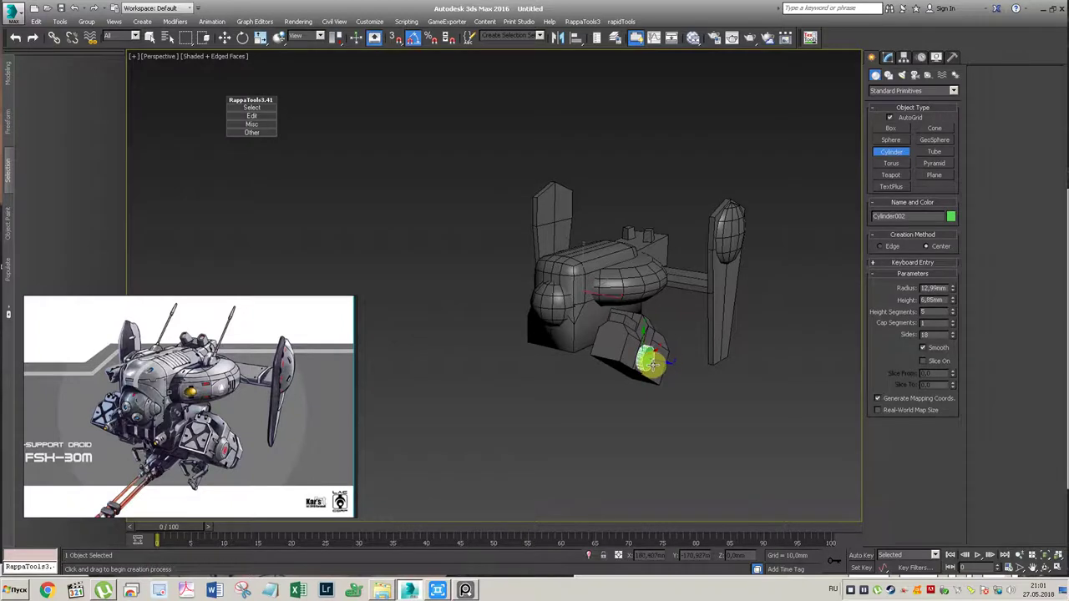
click(672, 359)
right_click(676, 357)
click(887, 59)
drag(334, 37, 335, 54)
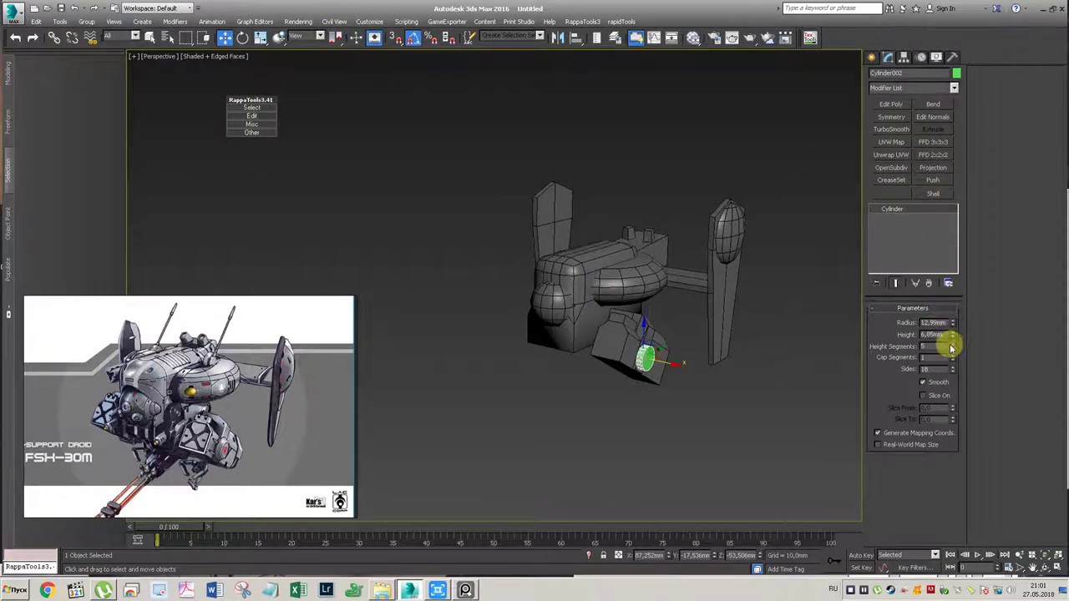
double_click(937, 369)
text(8)
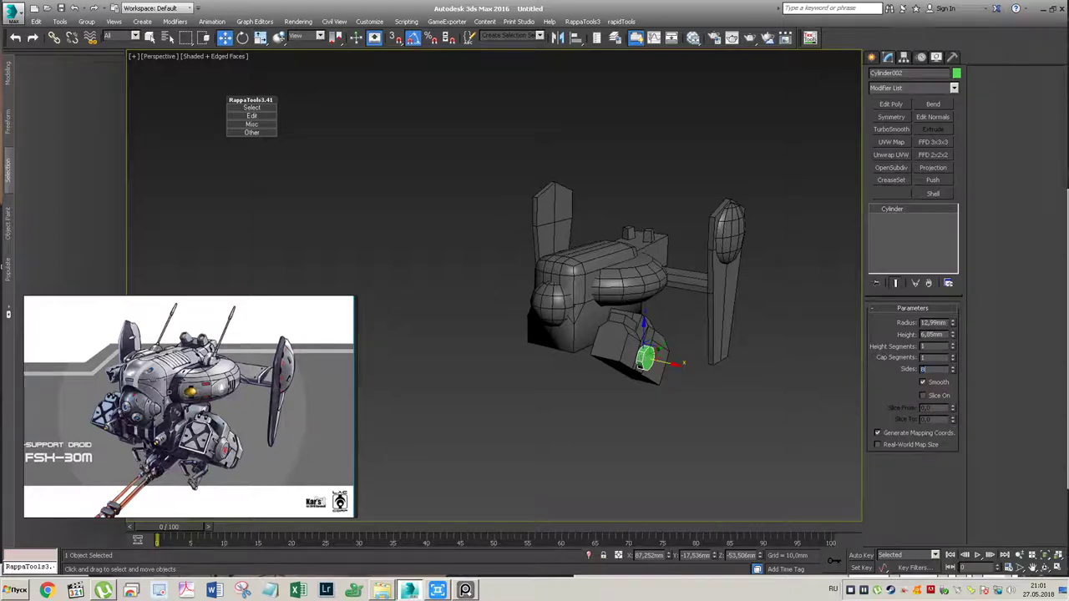
drag(670, 364, 666, 365)
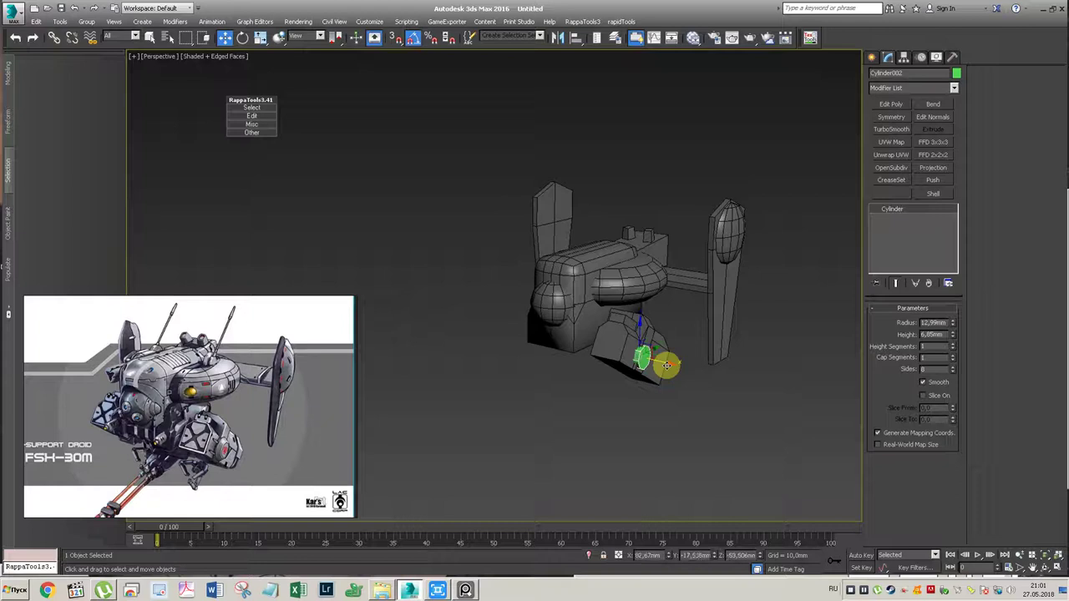
Step: Add Edit Poly, scale the open border down, shift it inward, and cap it
click(892, 107)
key(4)
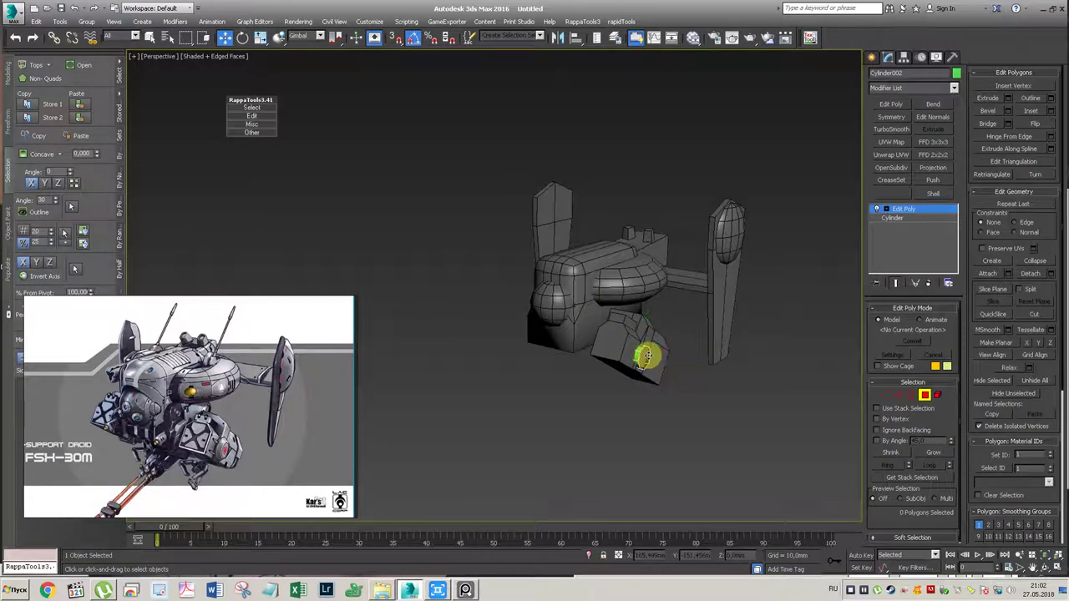
key(3)
click(649, 354)
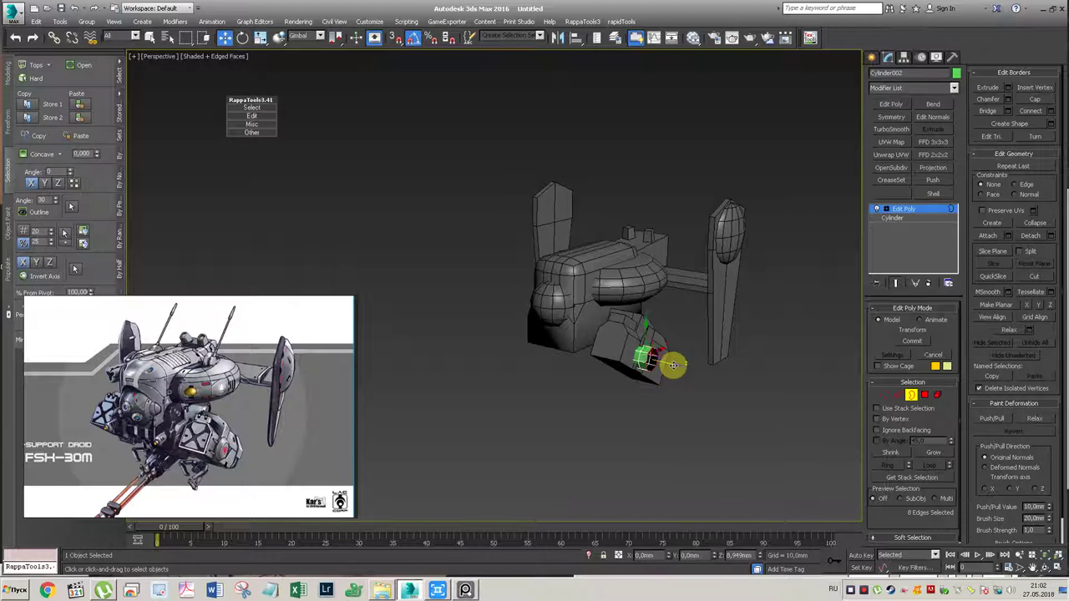
key(r)
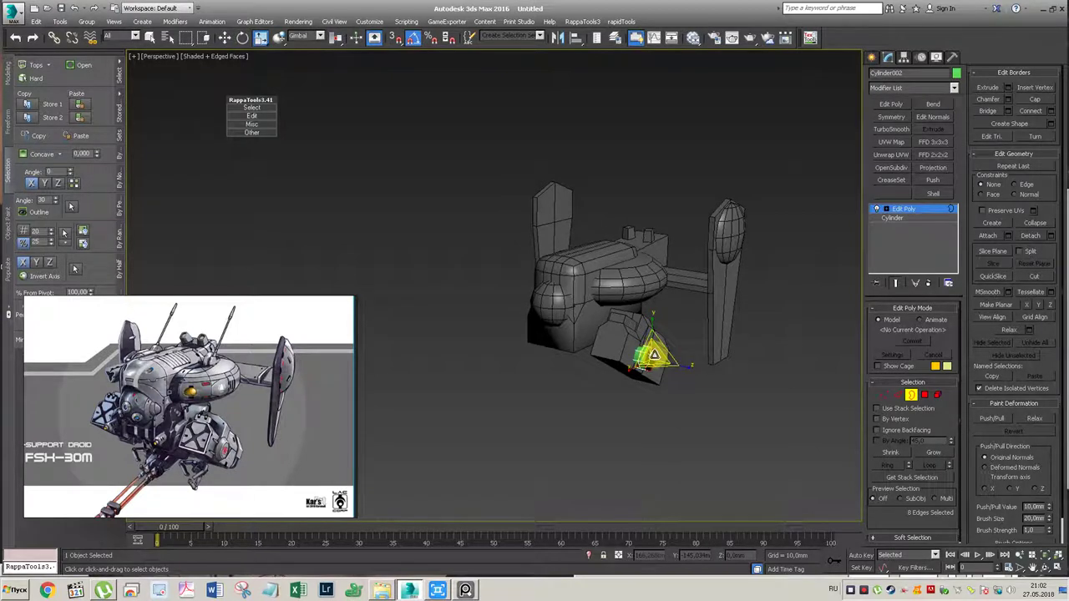
mouse_move(662, 387)
mouse_down()
mouse_move(662, 418)
mouse_move(662, 400)
mouse_up()
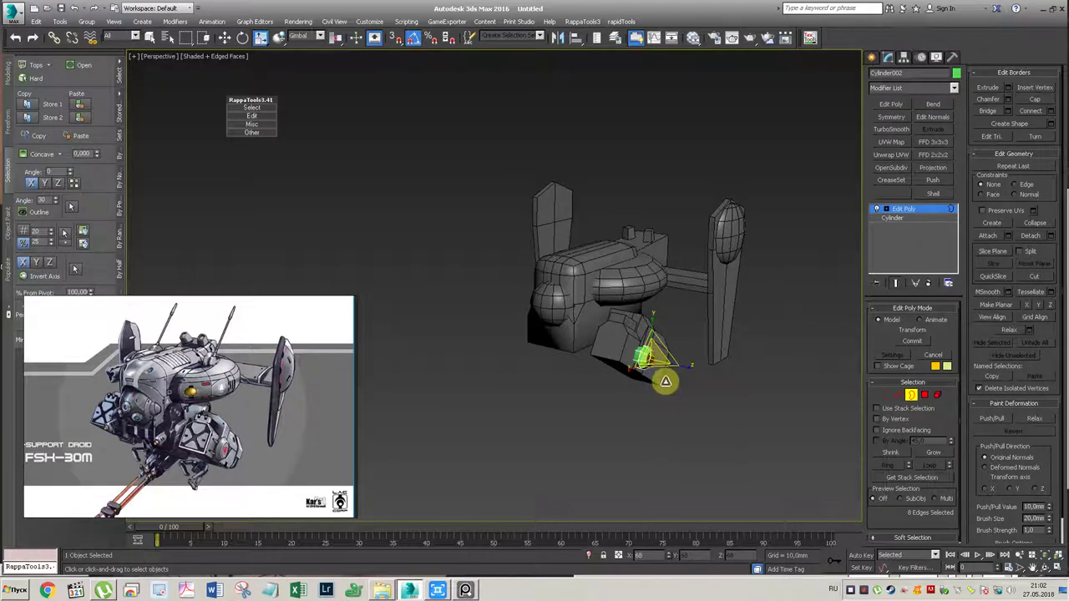
key(w)
drag(681, 367, 673, 368)
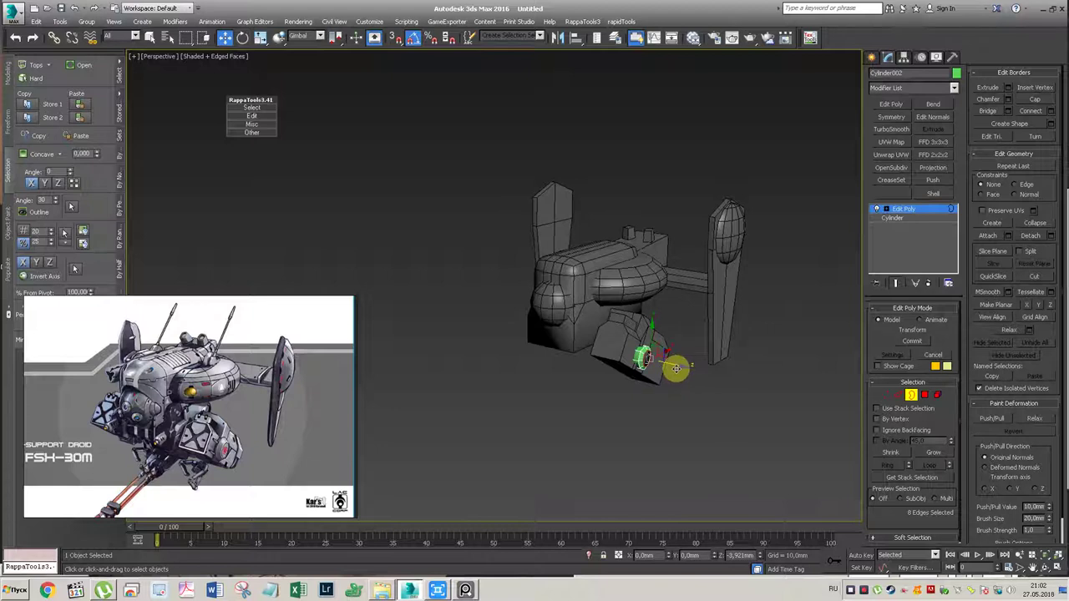
drag(676, 368, 675, 369)
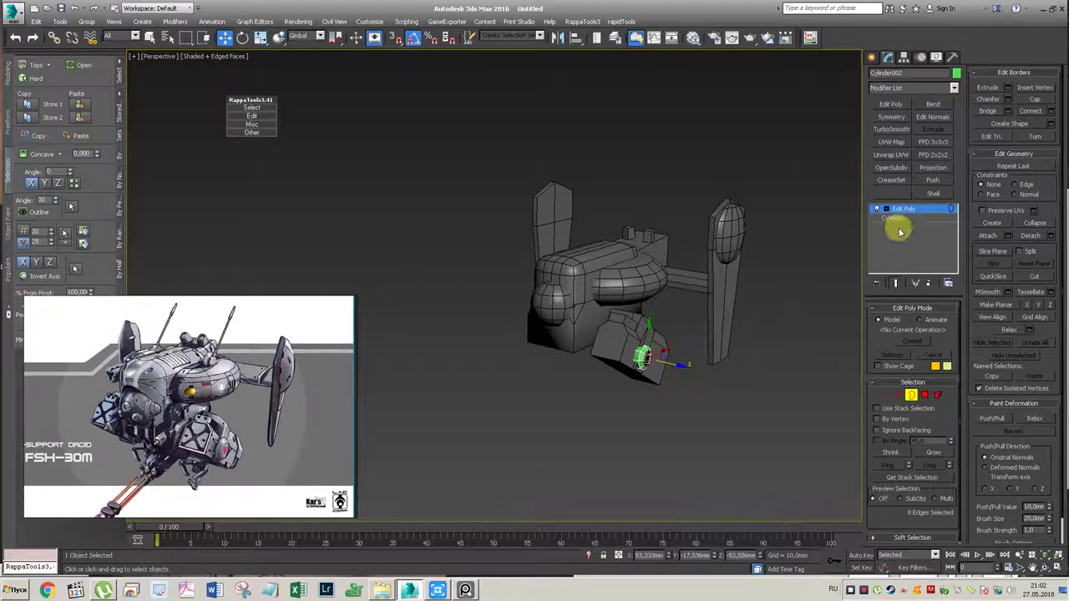
click(1030, 100)
click(910, 394)
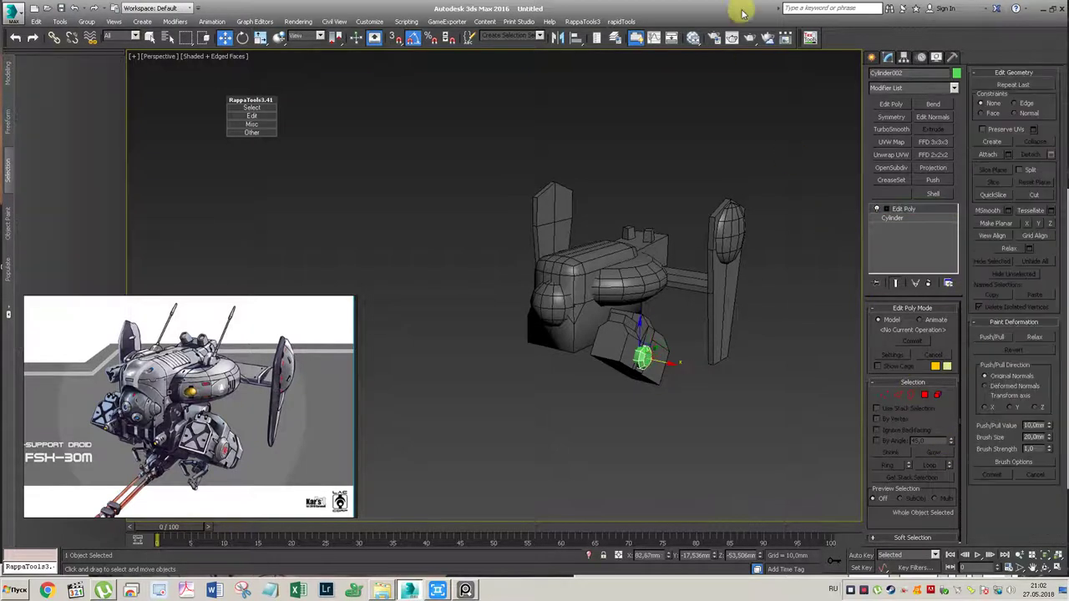
Step: Assign the DroidDraft material through the Slate Material Editor and reselect the side cylinder
click(693, 38)
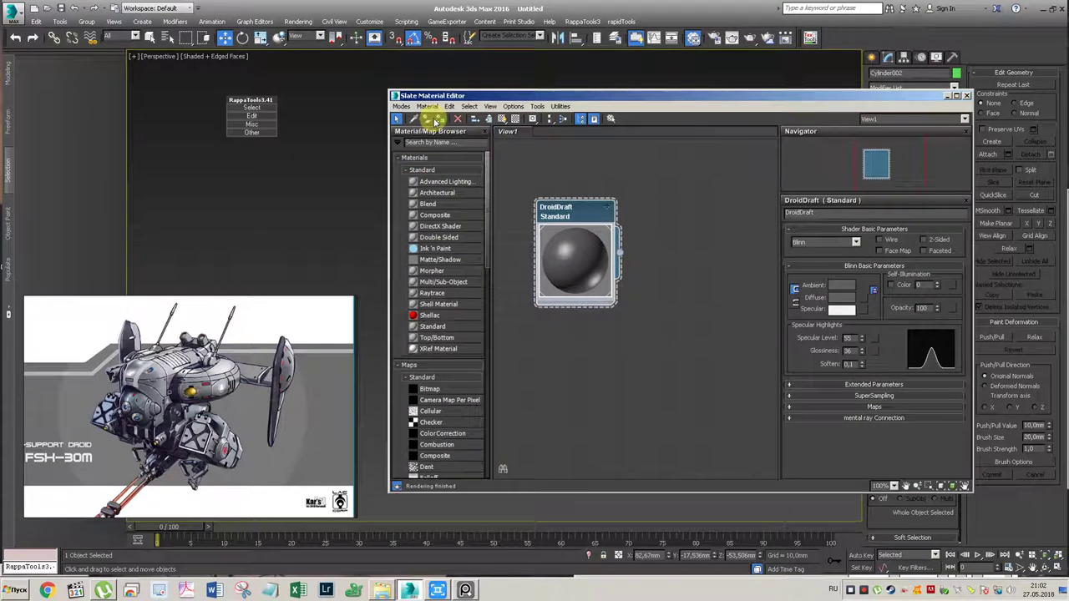
click(966, 95)
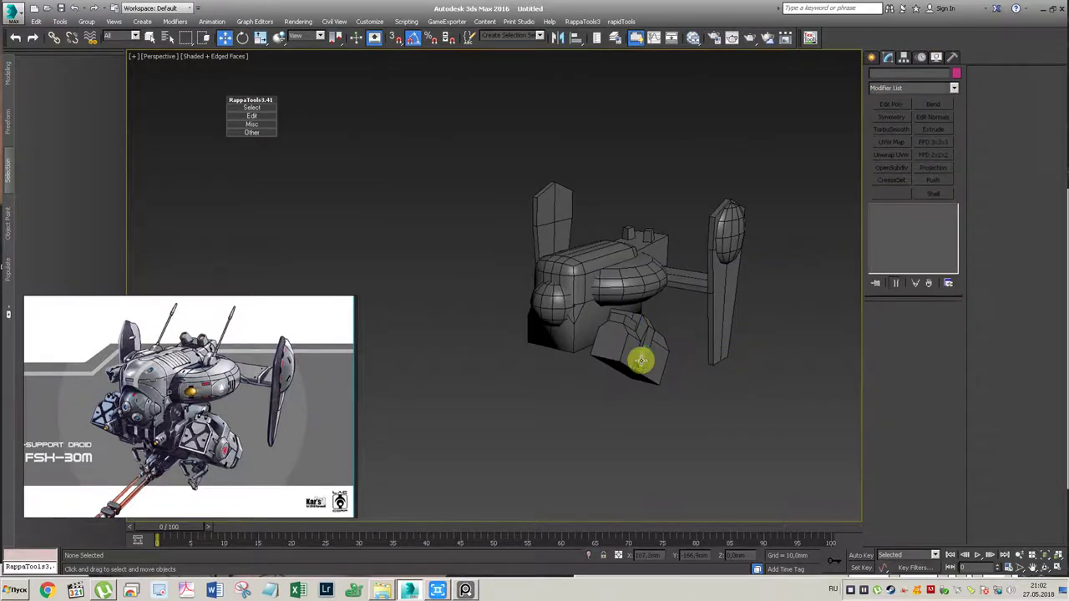
click(917, 105)
Step: Give the cylinder a dark object colour, then deselect it
click(956, 73)
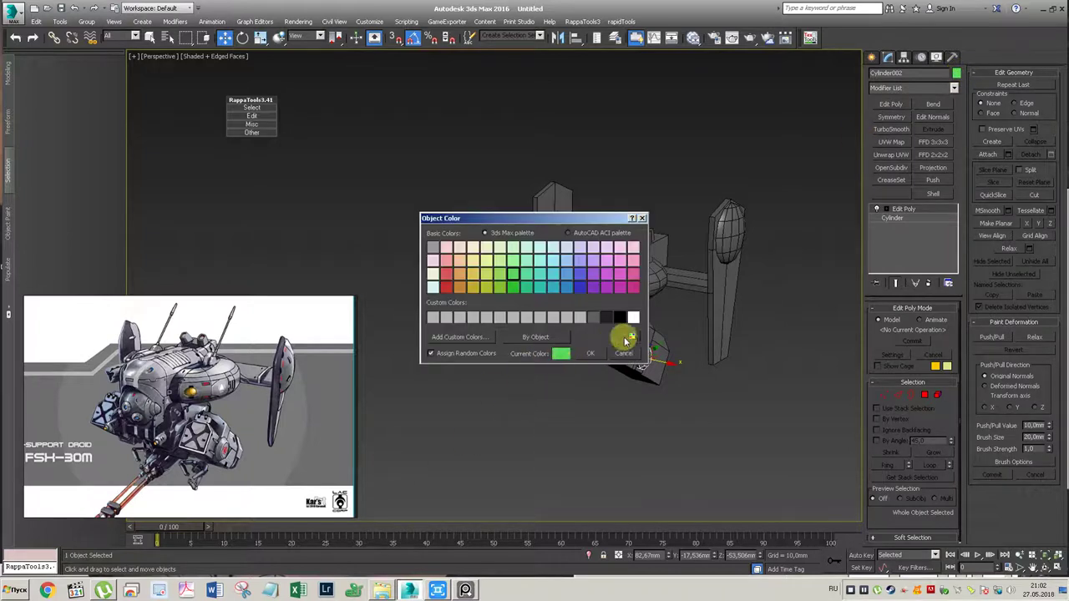
click(597, 319)
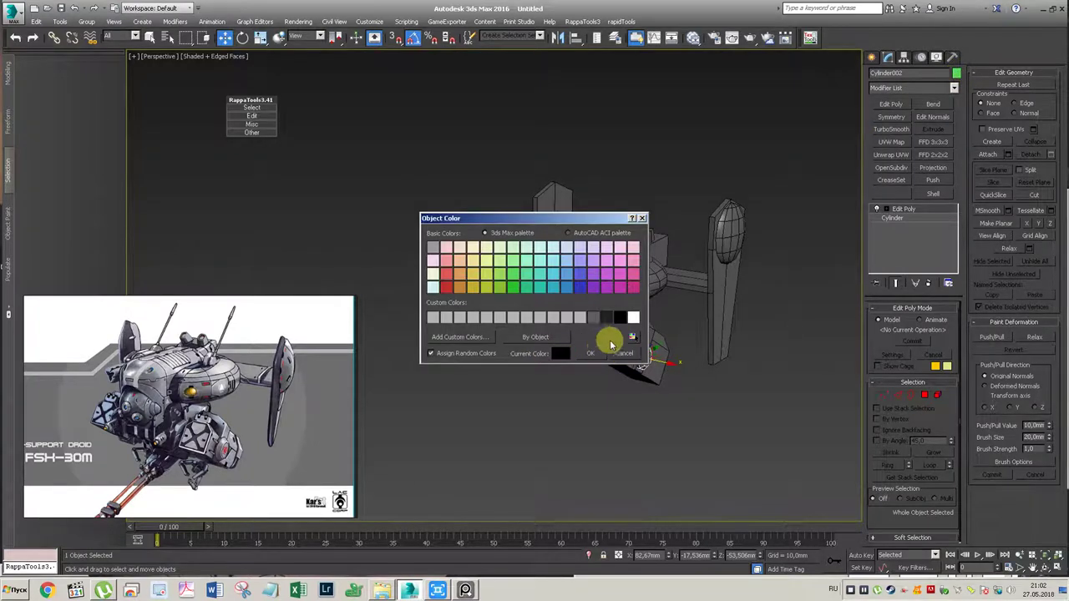
click(590, 353)
click(665, 407)
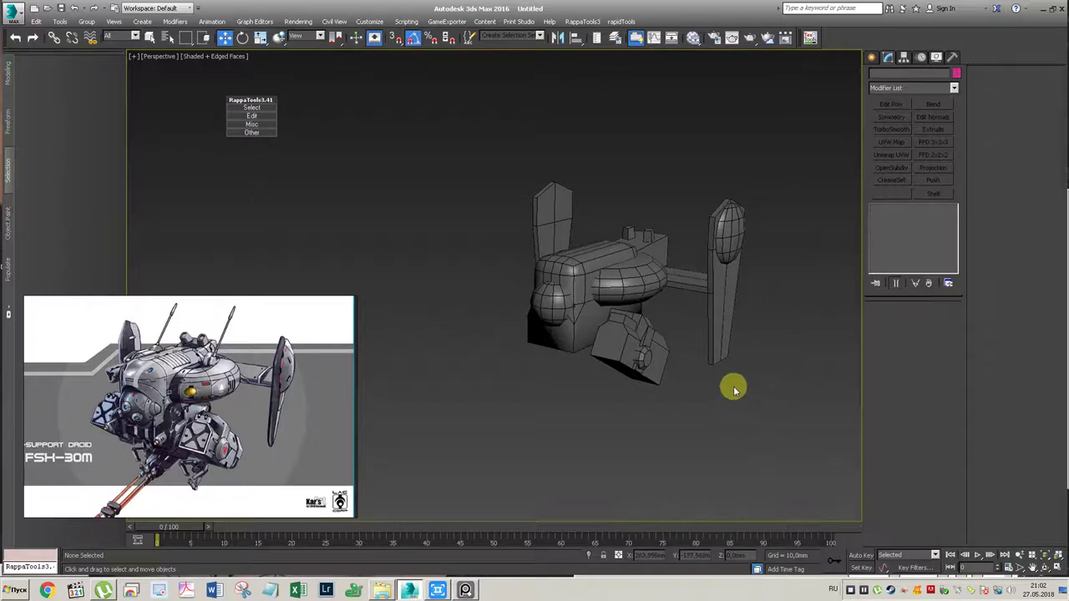
scroll(246, 387, up, 3)
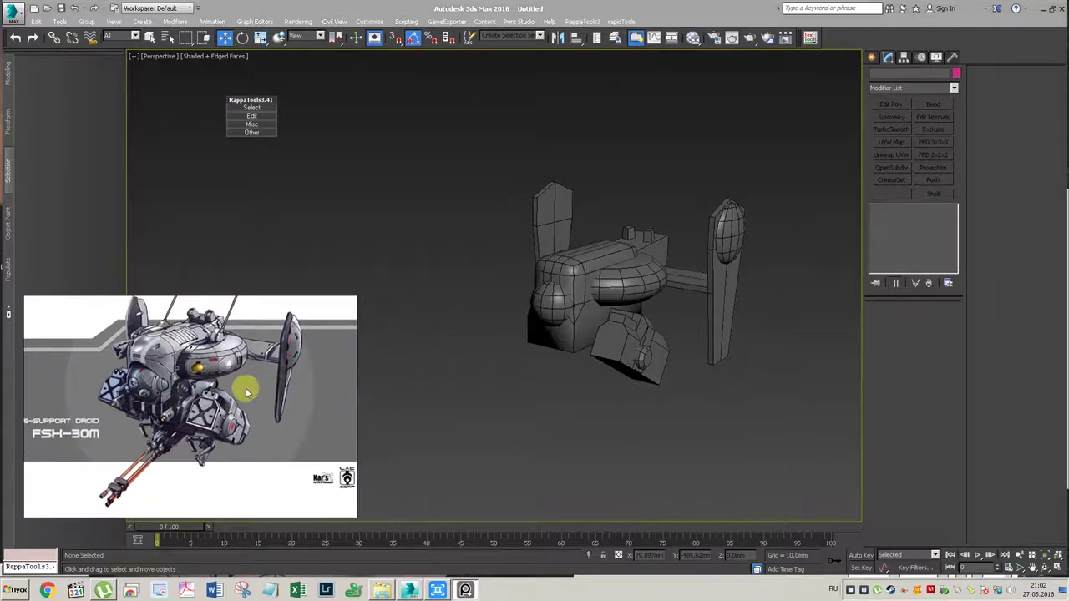
scroll(258, 377, up, 1)
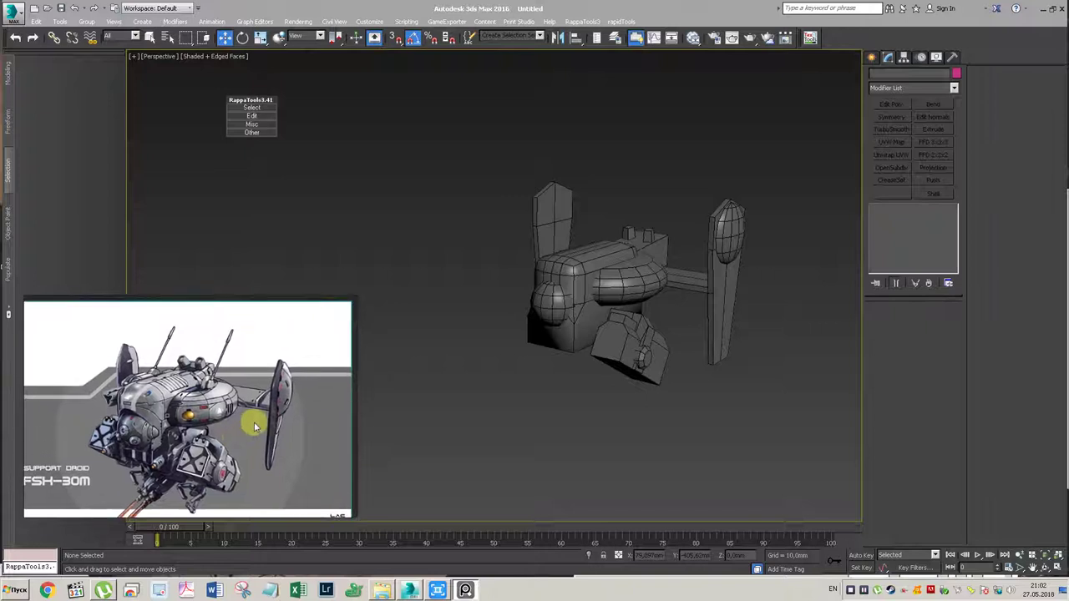
Step: Draw a small cylinder with AutoGrid turned off
click(871, 57)
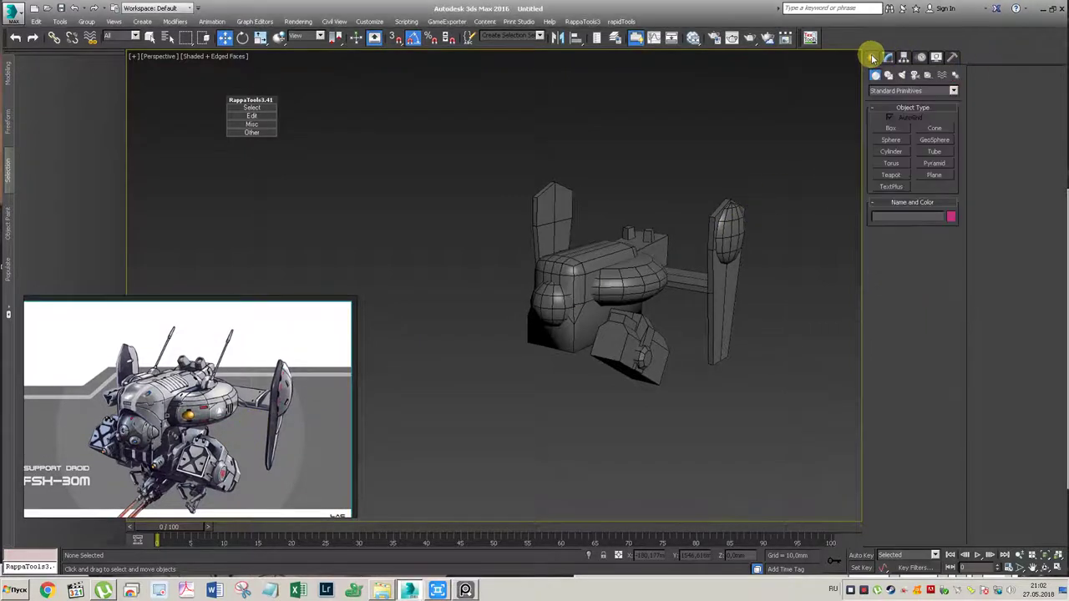
click(890, 152)
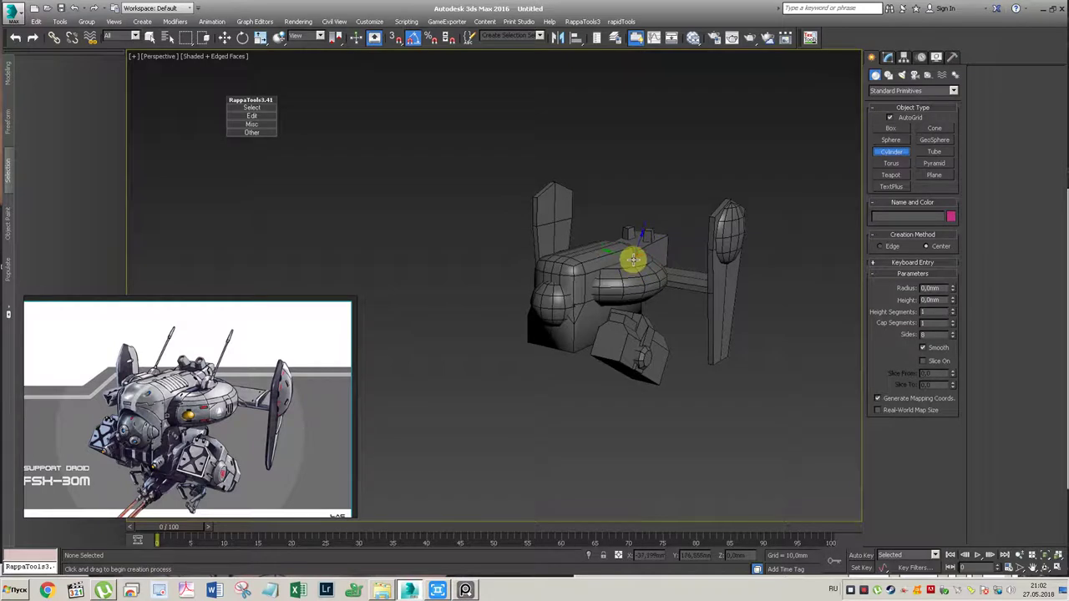
click(890, 120)
drag(596, 380, 609, 386)
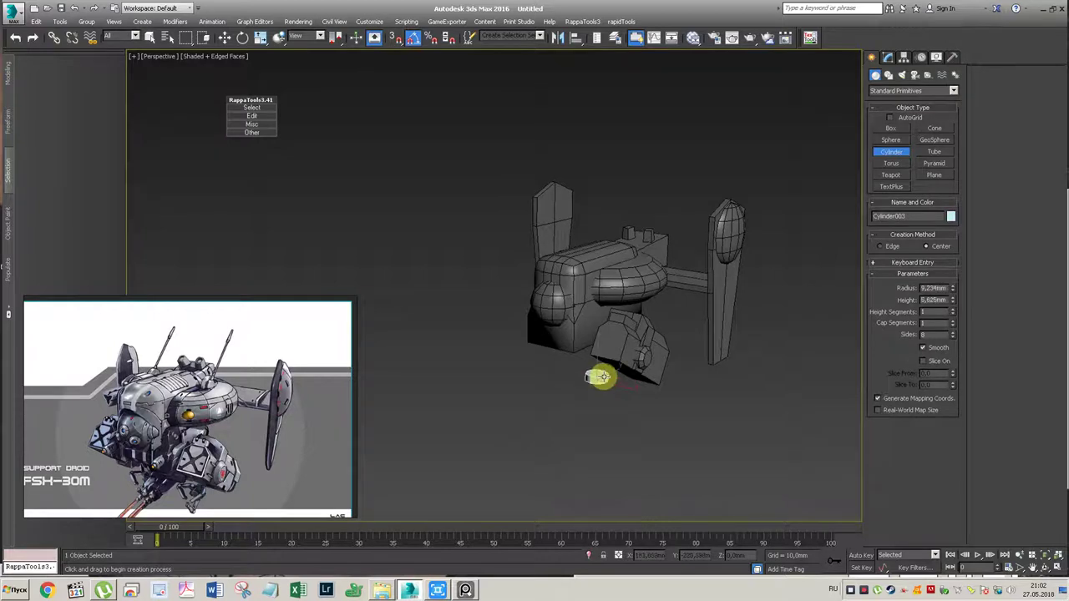
right_click(601, 378)
Step: Rotate the cylinder 90° about Y and move it onto the top of the body
key(e)
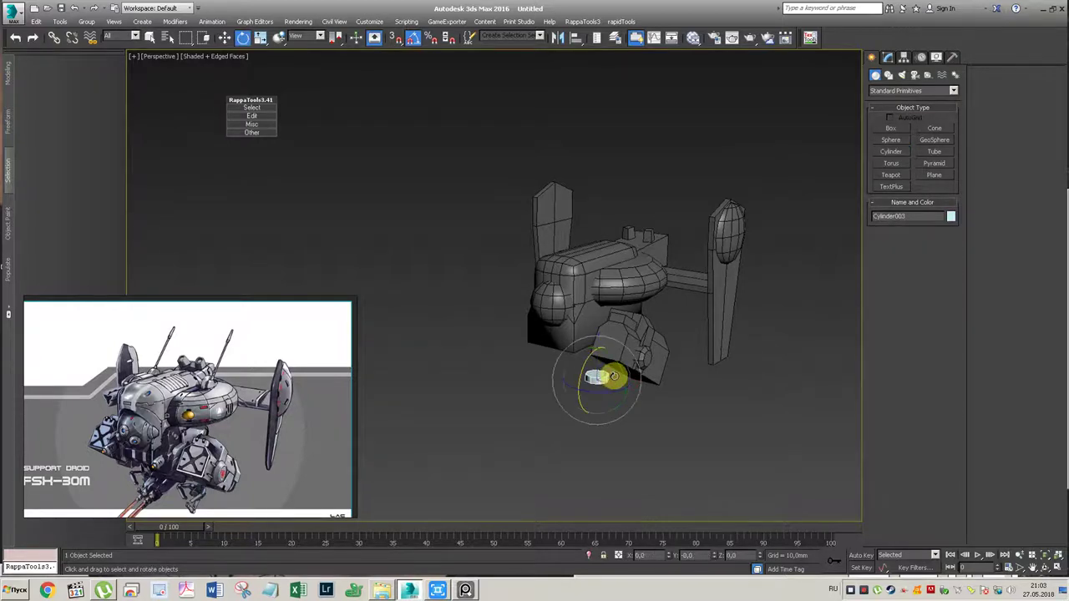
mouse_move(610, 358)
mouse_down()
mouse_move(645, 390)
mouse_move(598, 357)
mouse_move(596, 232)
mouse_move(584, 246)
mouse_move(633, 270)
mouse_move(640, 252)
mouse_move(678, 248)
mouse_move(690, 262)
mouse_move(635, 251)
mouse_move(621, 229)
mouse_move(615, 243)
mouse_move(637, 271)
mouse_move(671, 245)
mouse_move(685, 270)
mouse_move(626, 248)
mouse_move(640, 258)
mouse_up()
key(w)
mouse_move(640, 259)
alt+middle_down()
mouse_move(623, 299)
mouse_move(572, 346)
alt+middle_up()
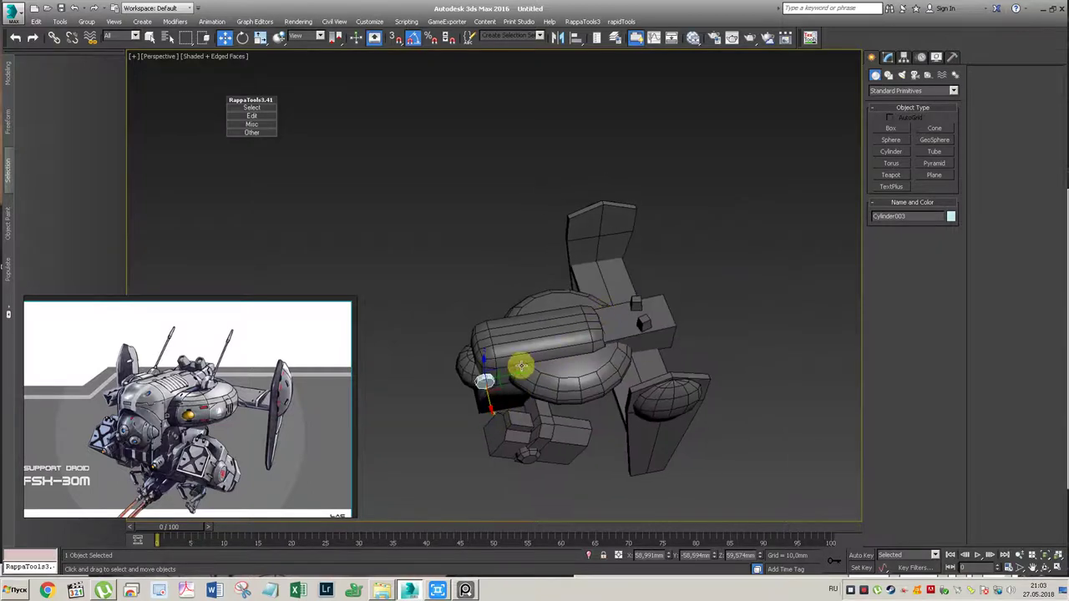
Step: Align the small cylinder to Cylinder001 and raise it onto the body
mouse_move(514, 375)
mouse_down()
mouse_move(607, 353)
mouse_move(610, 387)
mouse_move(586, 375)
mouse_move(594, 383)
mouse_up()
key(alt+a)
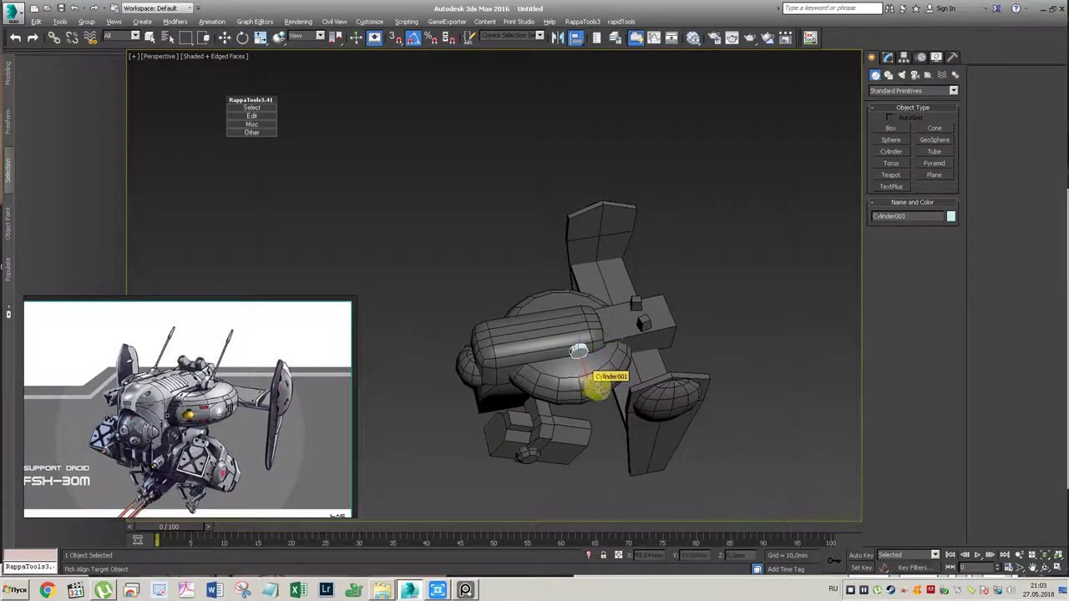
click(573, 377)
click(539, 378)
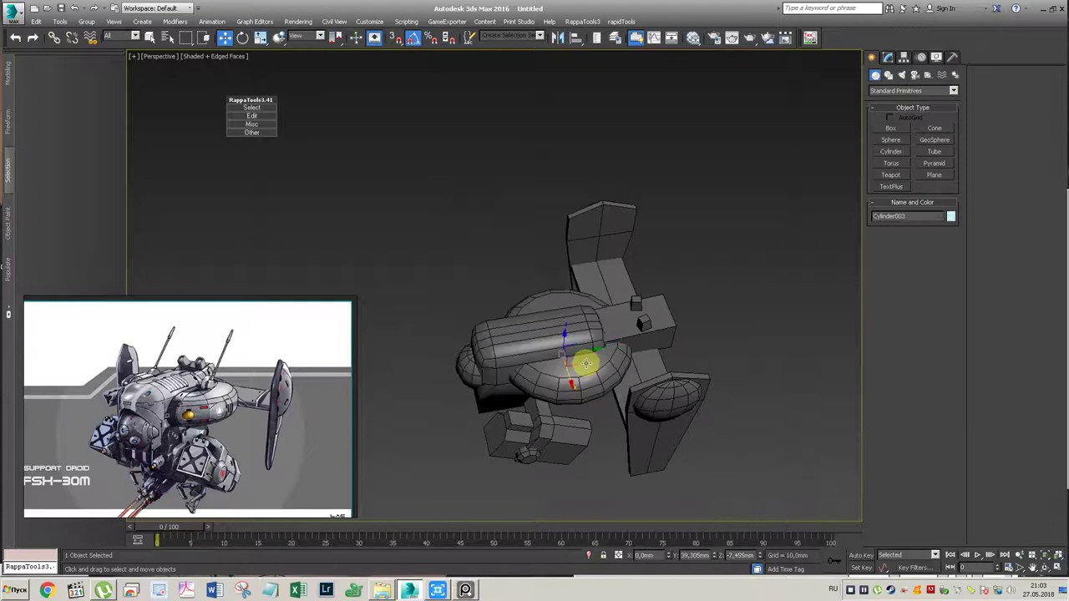
drag(585, 363, 566, 310)
drag(571, 356, 579, 380)
mouse_move(580, 381)
alt+middle_down()
mouse_move(626, 320)
mouse_move(619, 328)
alt+middle_up()
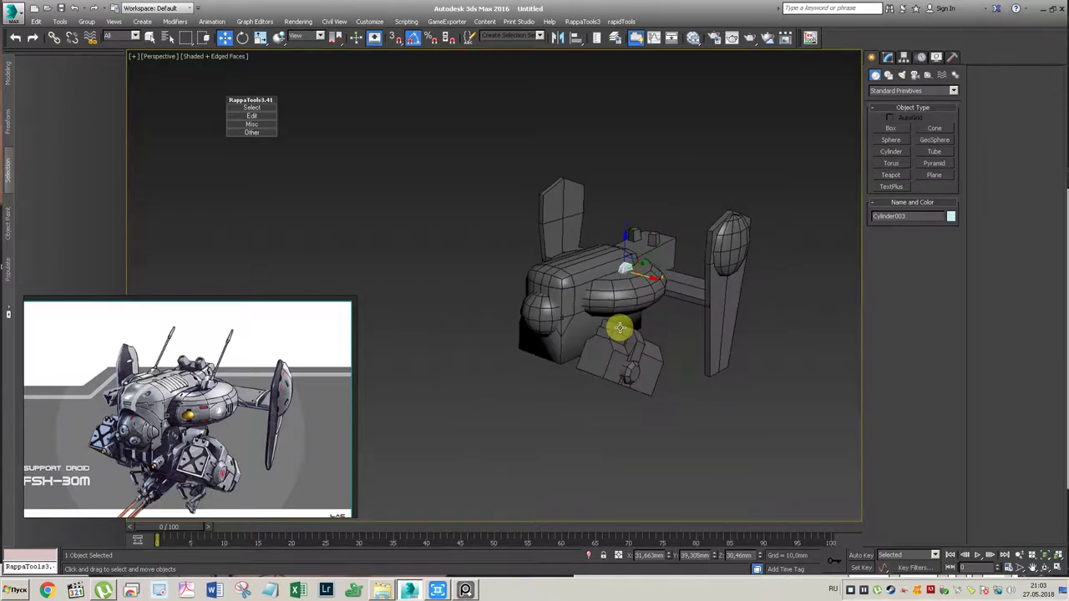
drag(649, 278, 627, 243)
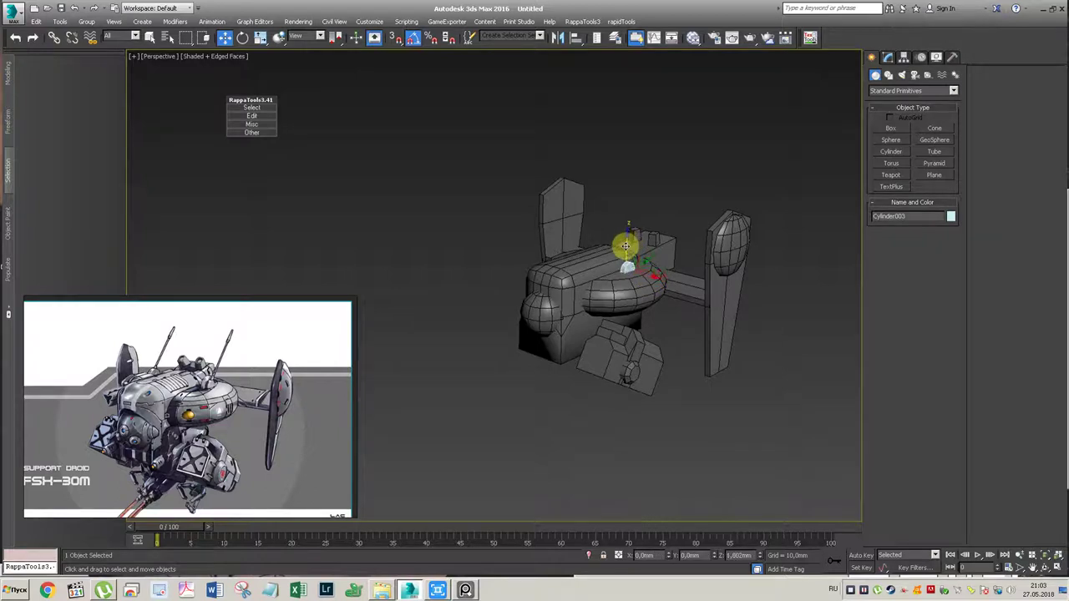
Step: Increase the cylinder's radius to 14.128 mm and nudge it into place on the hub
click(887, 57)
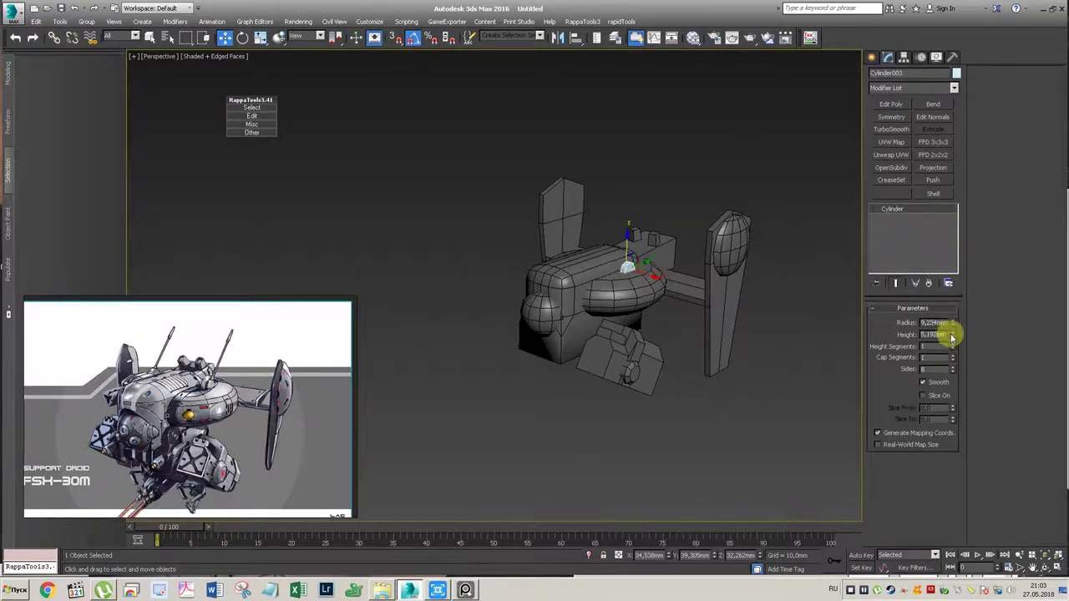
drag(952, 324, 951, 299)
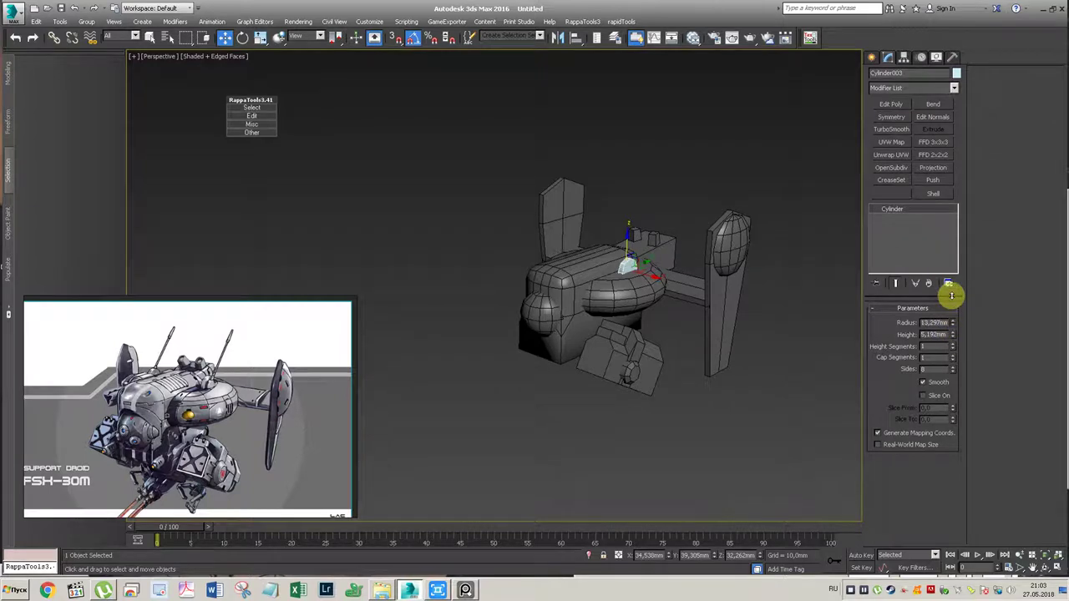
alt+middle_drag(620, 310, 676, 310)
scroll(676, 309, up, 2)
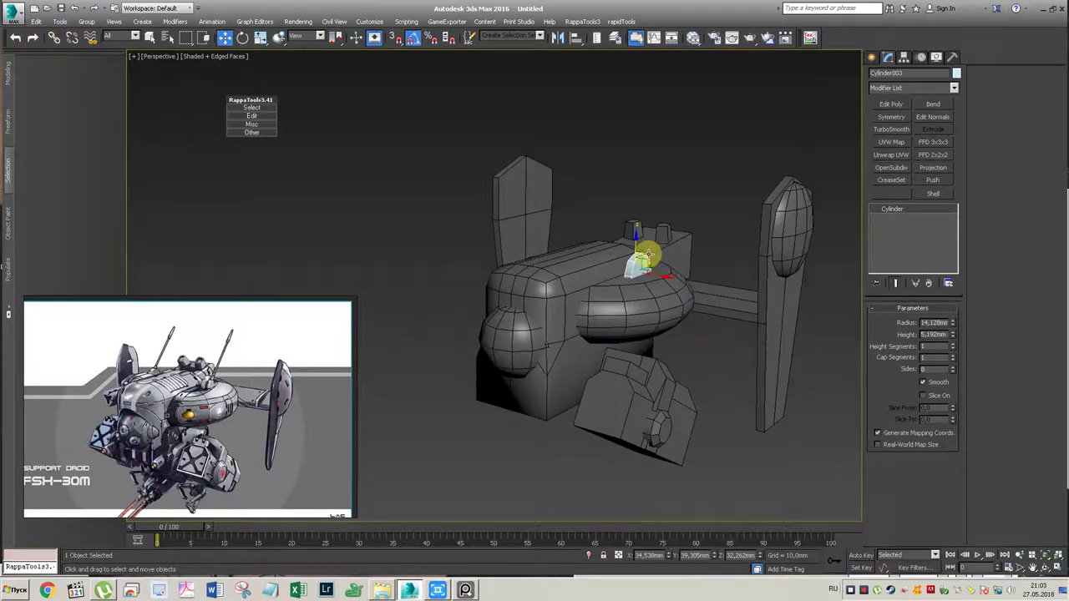
mouse_move(636, 241)
mouse_down()
mouse_move(657, 287)
mouse_move(649, 277)
mouse_move(659, 278)
mouse_up()
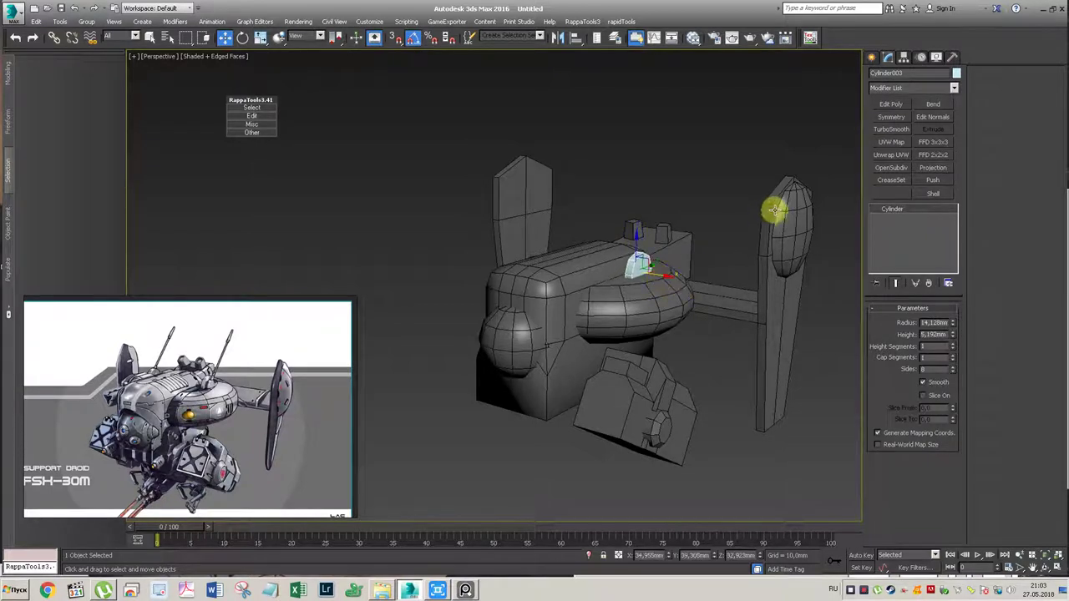
Step: Turn off Assign Random Colors and give the hub cylinder a dark object colour
click(693, 37)
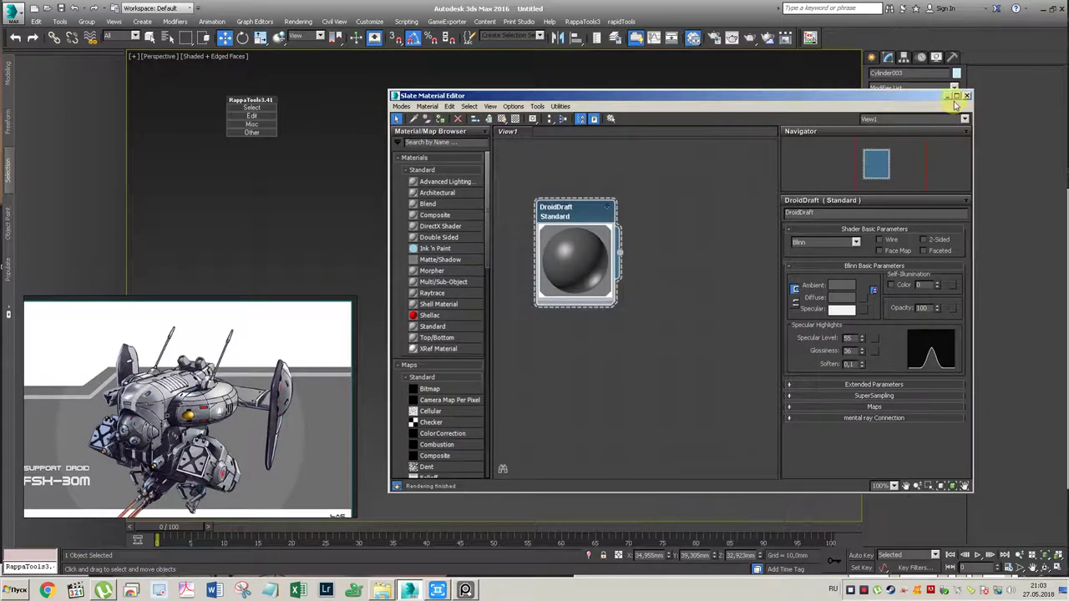
click(968, 97)
click(956, 72)
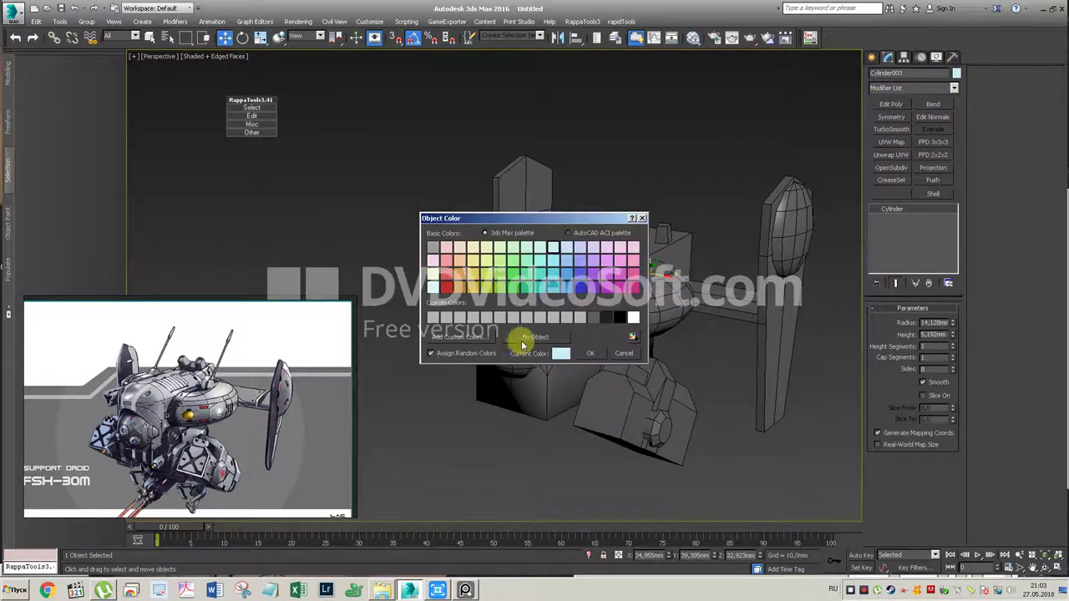
click(433, 353)
click(622, 317)
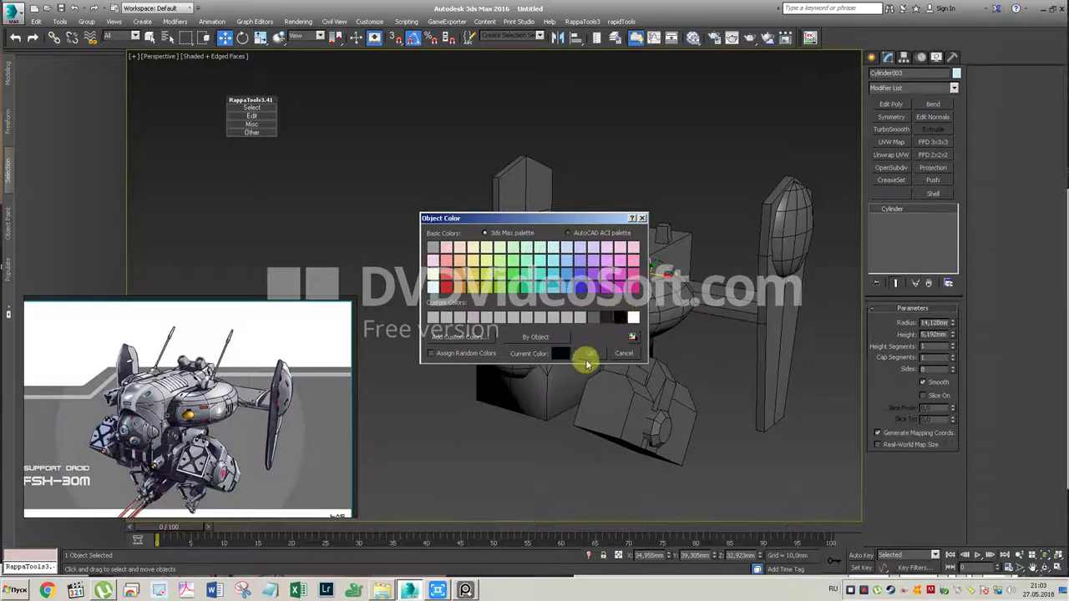
click(590, 354)
Step: Clone the cylinder just beside itself and reduce the copy's radius to 8.335 mm
shift+drag(655, 273, 664, 275)
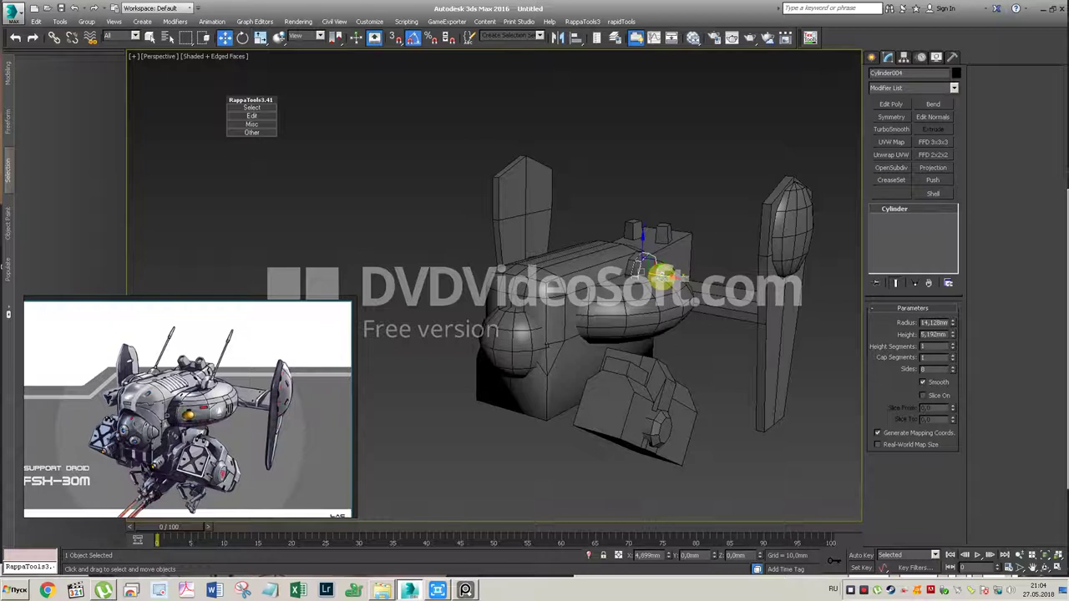
click(537, 337)
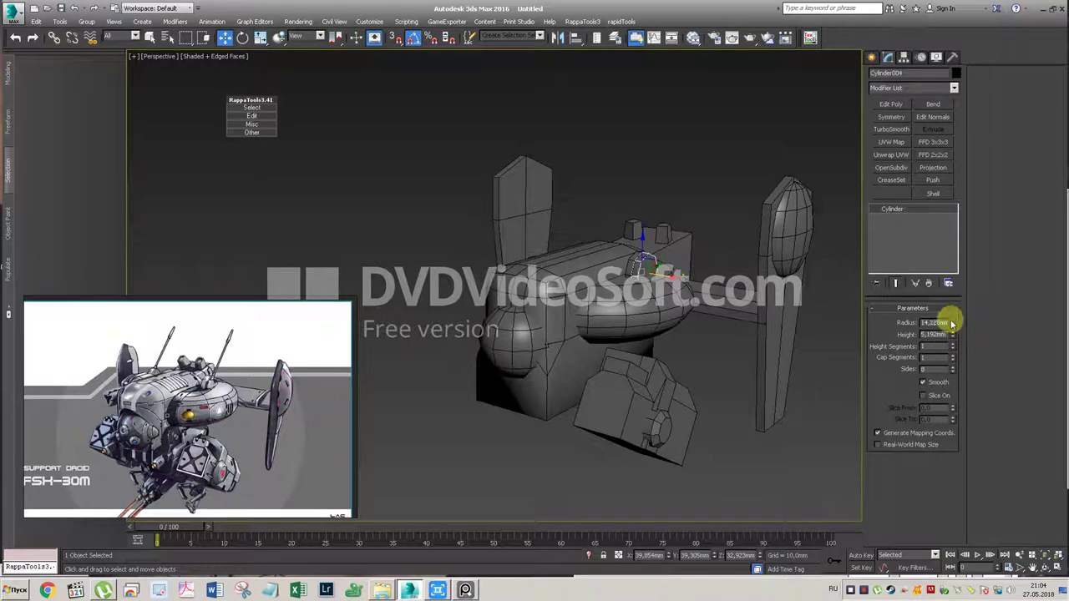
drag(951, 323, 949, 337)
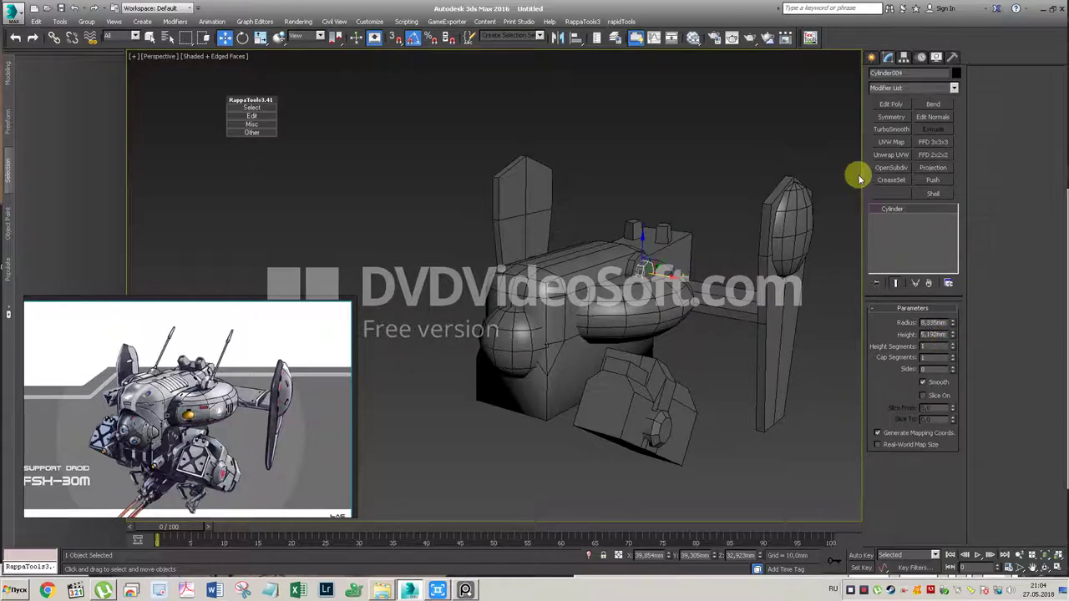
click(873, 57)
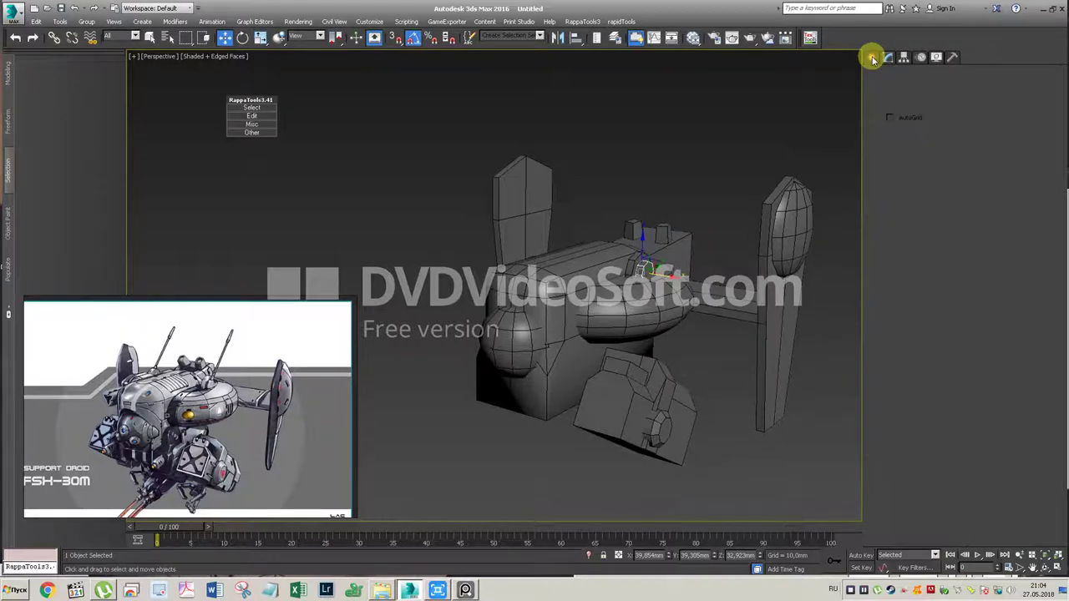
Step: Draw a small box base on the hub with AutoGrid and raise it into a 77.8 mm tall post
click(892, 129)
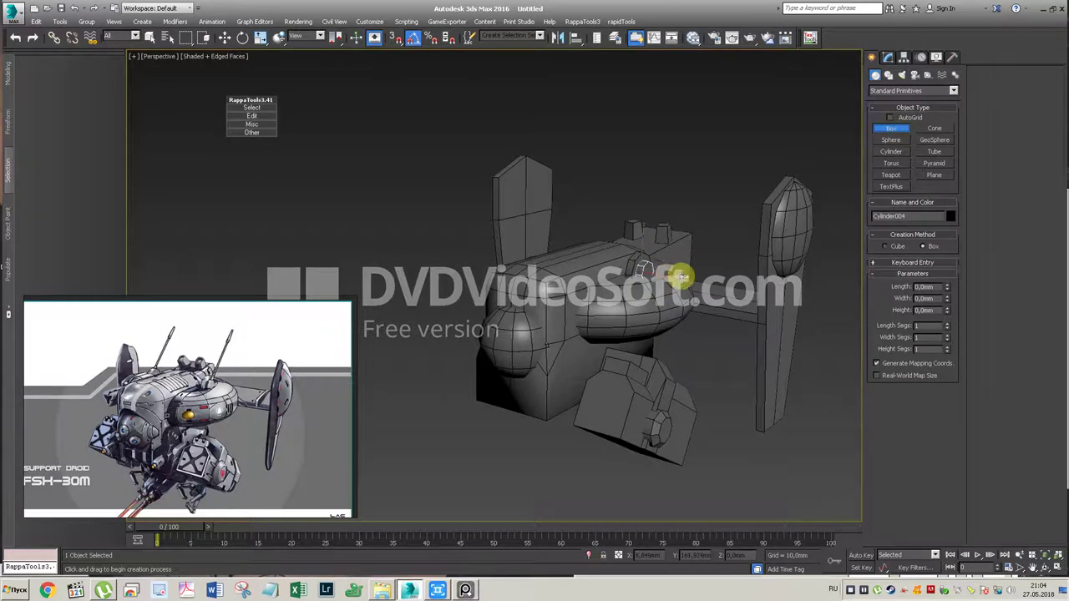
alt+middle_drag(674, 283, 585, 251)
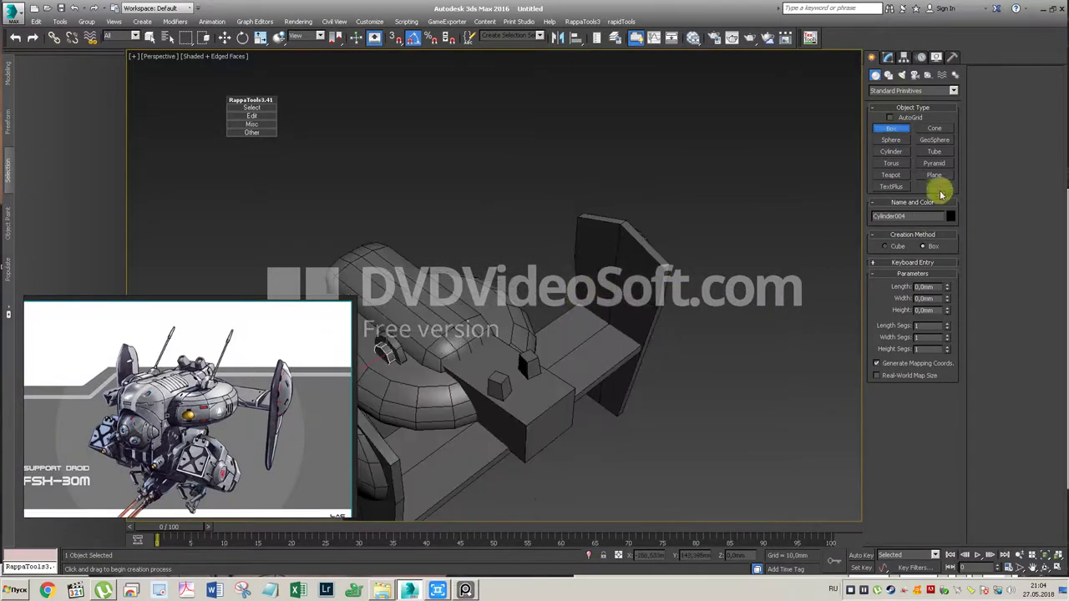
click(889, 117)
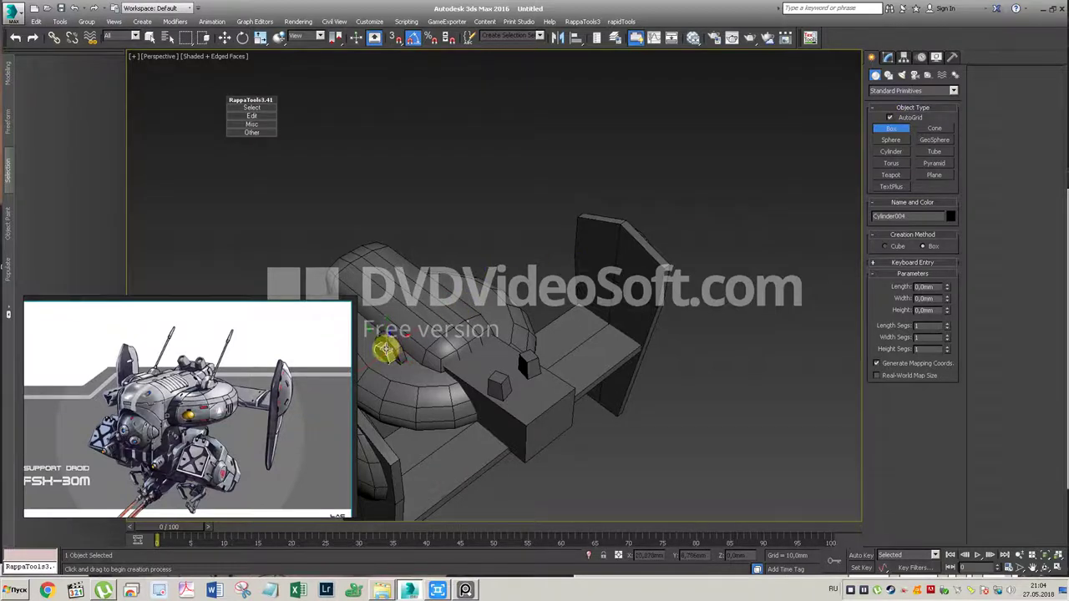
scroll(384, 350, up, 4)
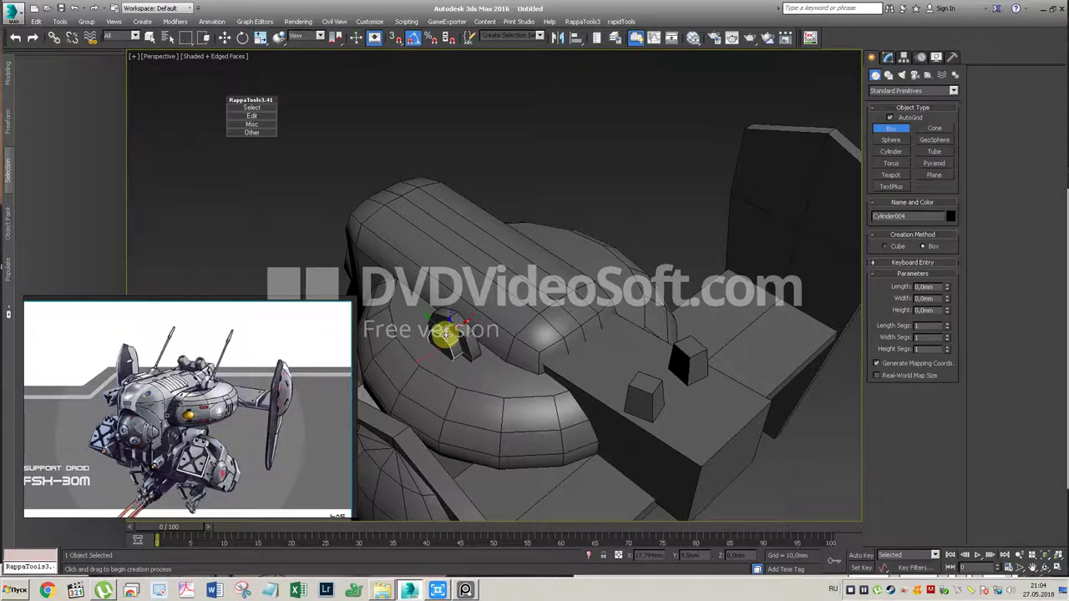
drag(447, 332, 452, 336)
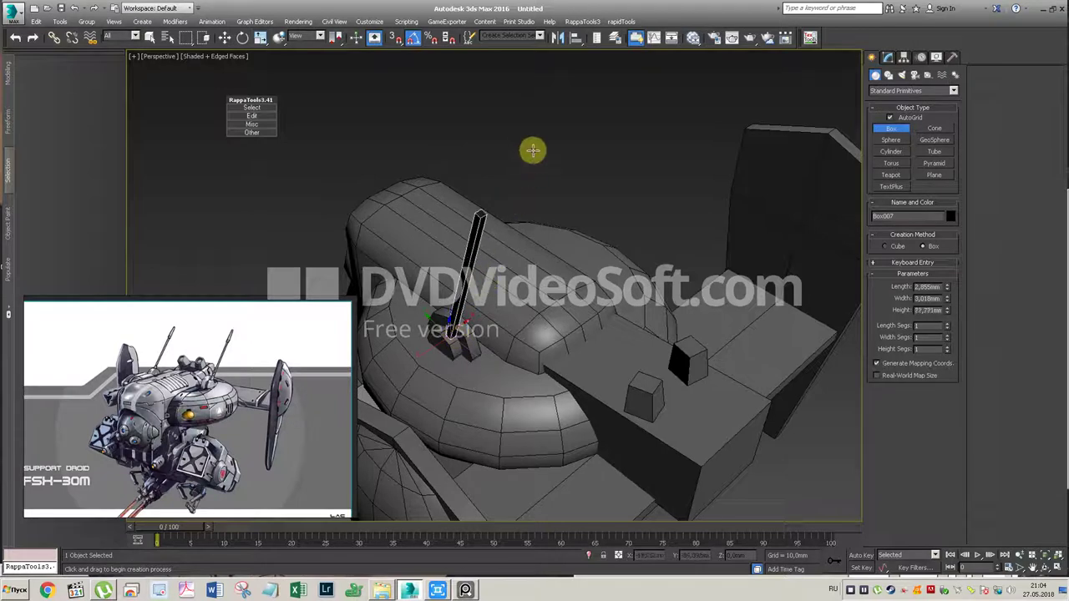
click(563, 78)
right_click(544, 282)
Step: Orbit around the new antenna and briefly check the Material Editor
mouse_move(501, 282)
alt+middle_down()
mouse_move(635, 222)
mouse_move(577, 270)
mouse_move(617, 257)
alt+middle_up()
scroll(635, 222, down, 3)
scroll(632, 222, down, 2)
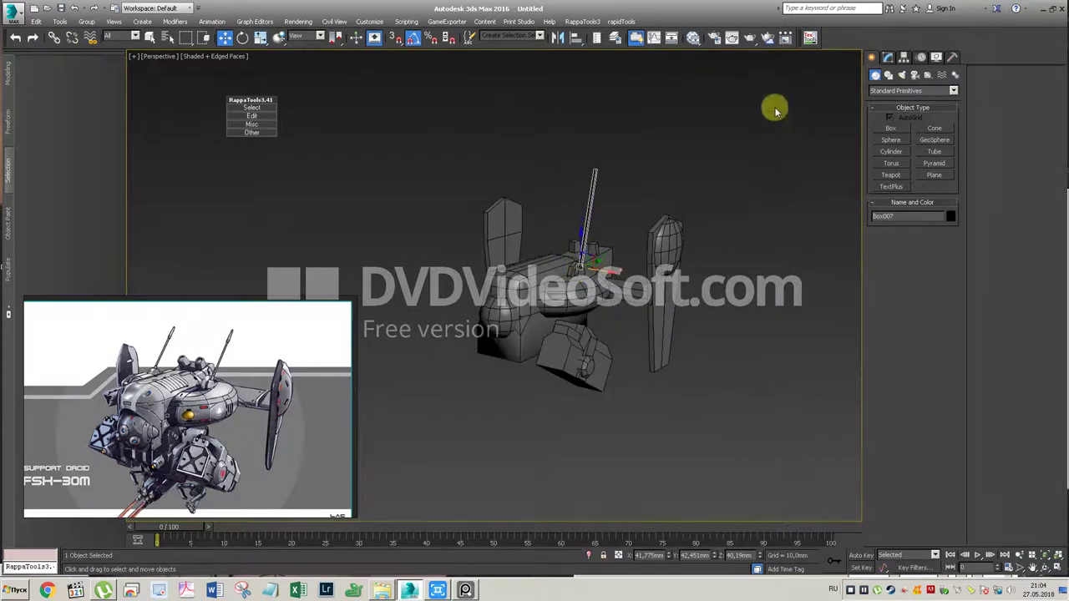
click(693, 37)
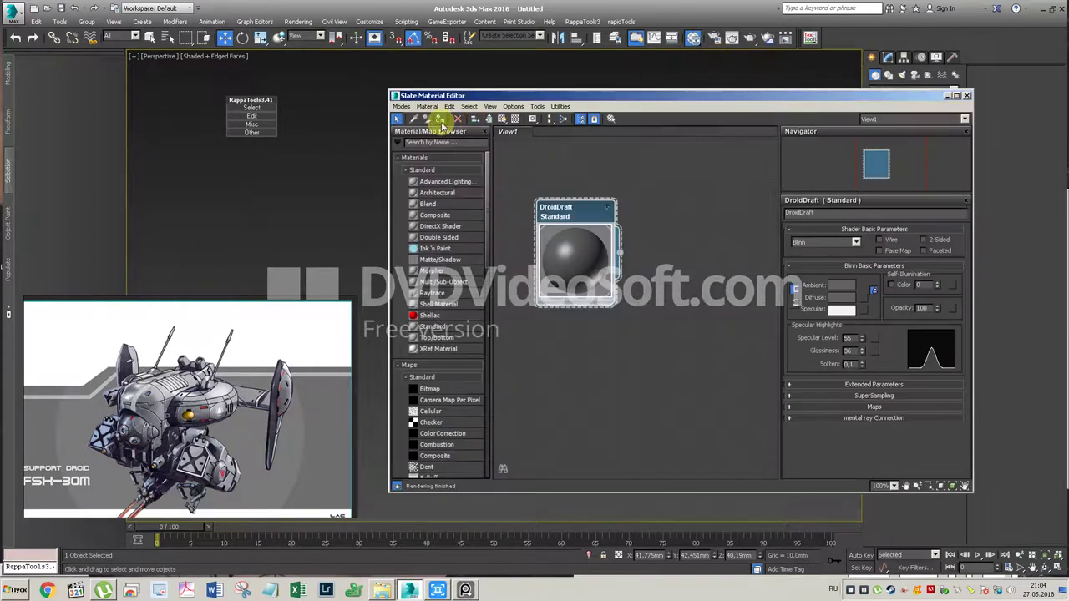
click(966, 96)
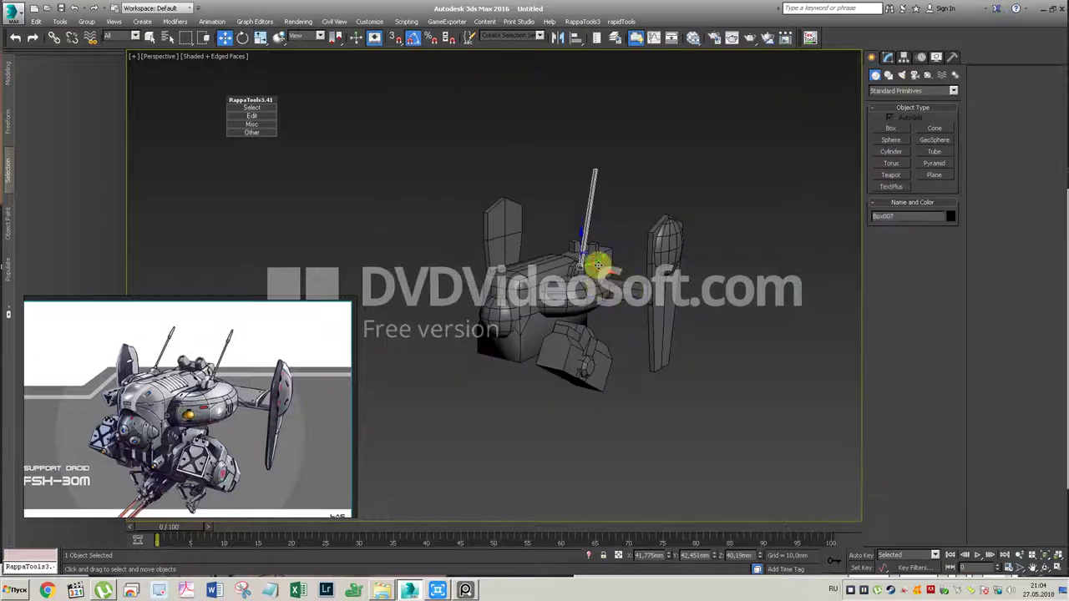
scroll(596, 250, up, 3)
scroll(557, 238, down, 1)
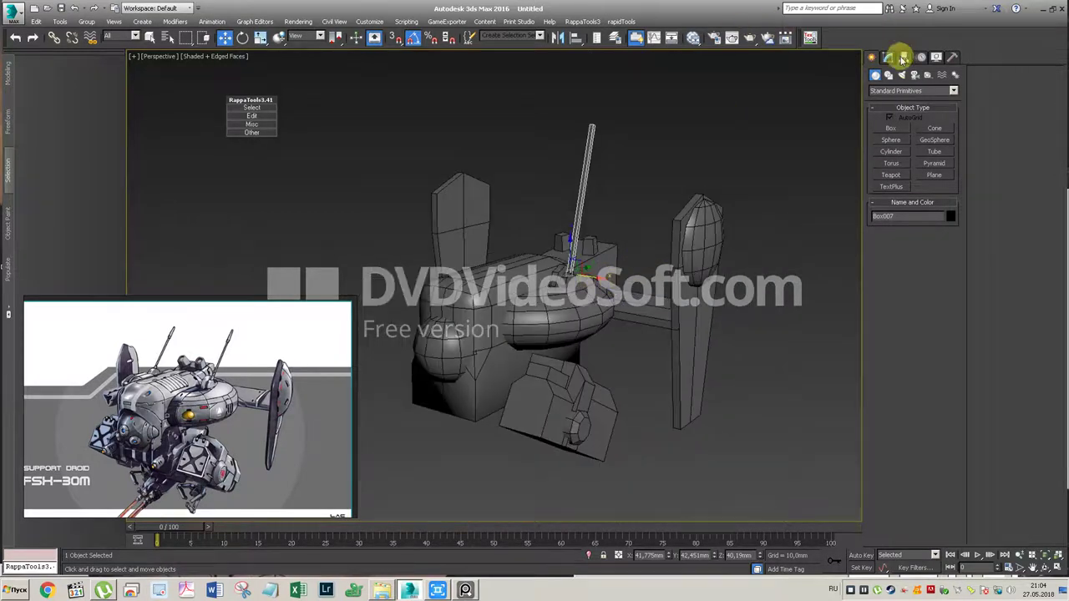
Step: Align the antenna's pivot to the Cylinder004 mount and tilt the antenna -20° about it
click(904, 57)
click(900, 127)
key(alt+a)
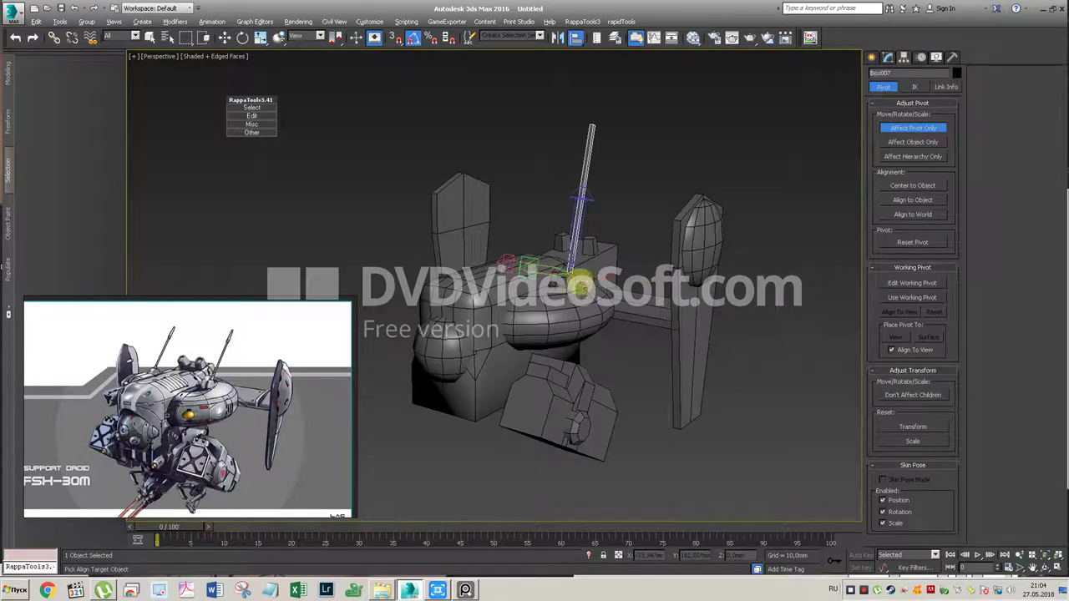
click(568, 281)
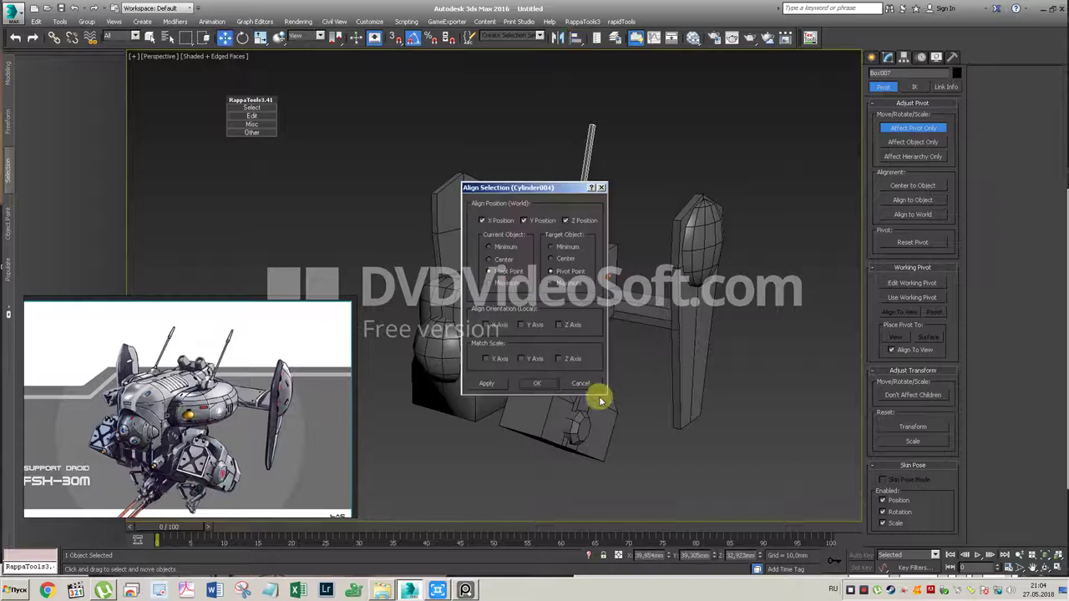
click(538, 384)
click(914, 127)
key(e)
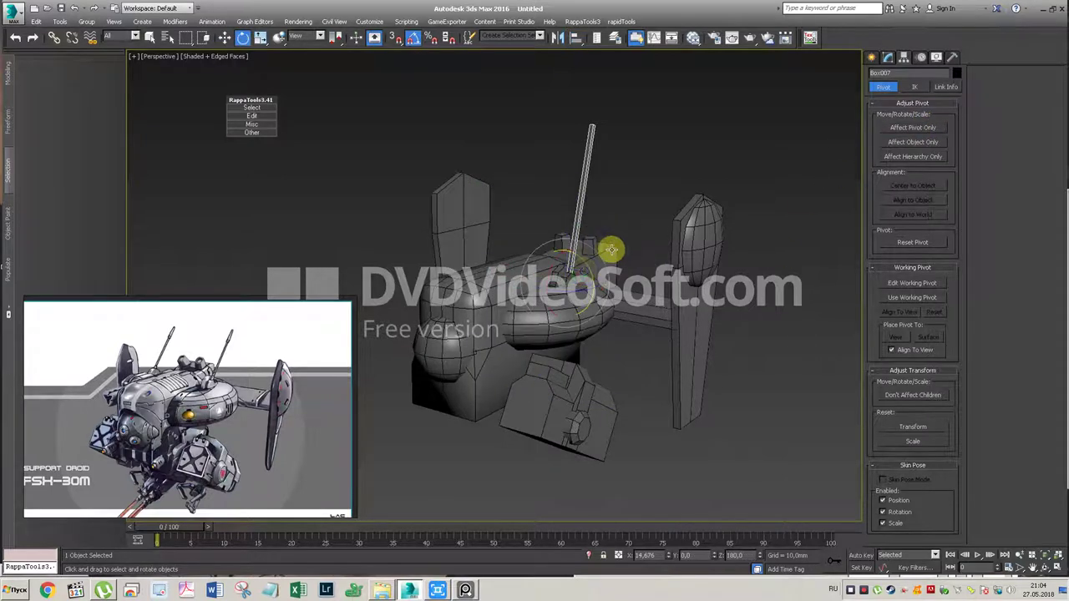
alt+middle_drag(553, 267, 574, 290)
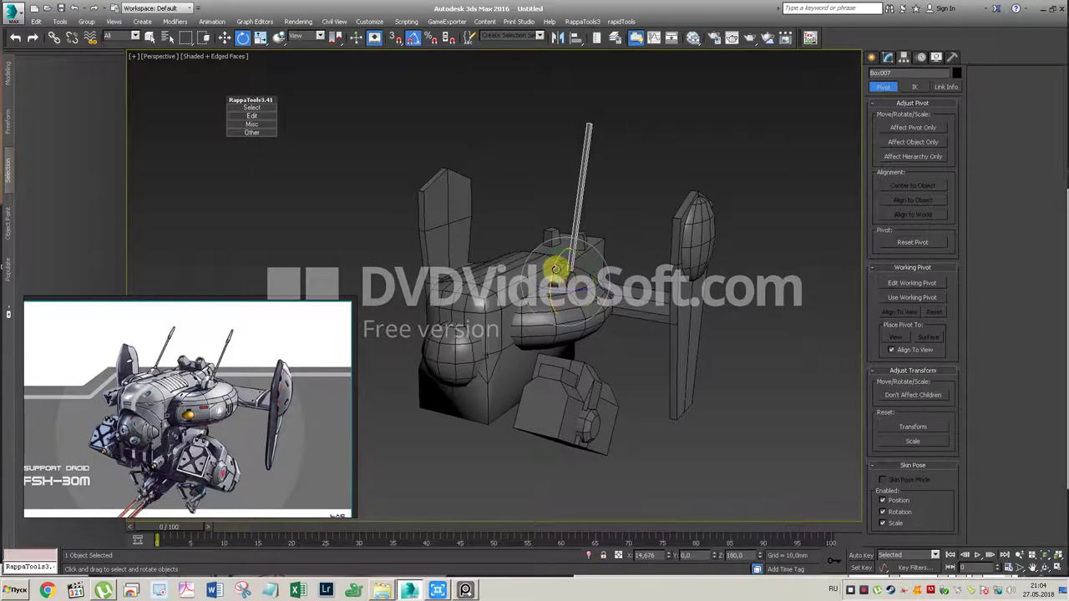
drag(556, 269, 558, 258)
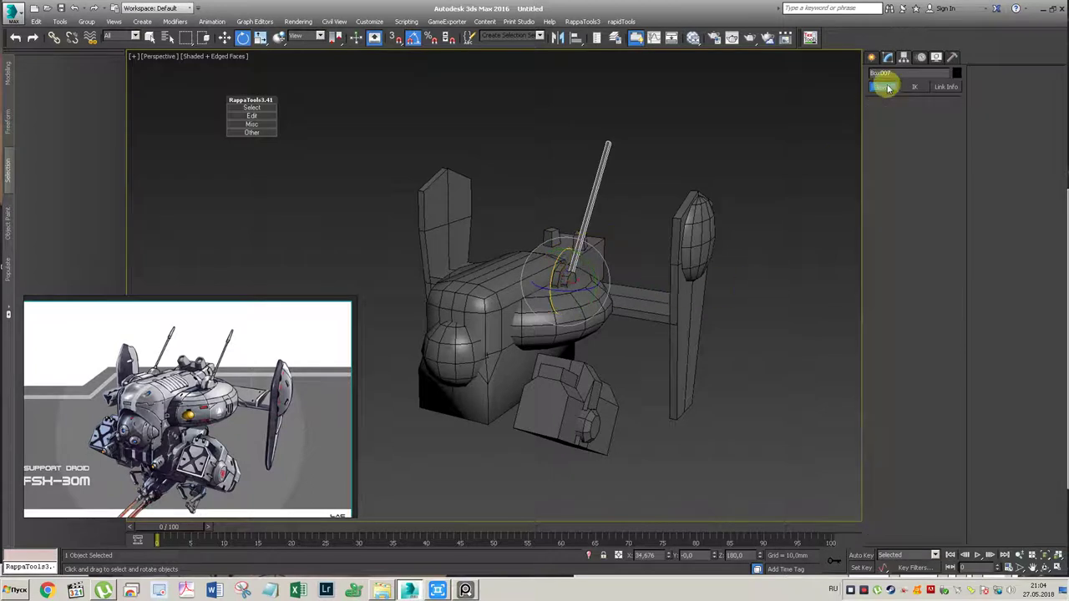
Step: Select the cylinder mounts and antenna and mirror a copy across X
click(871, 57)
click(561, 270)
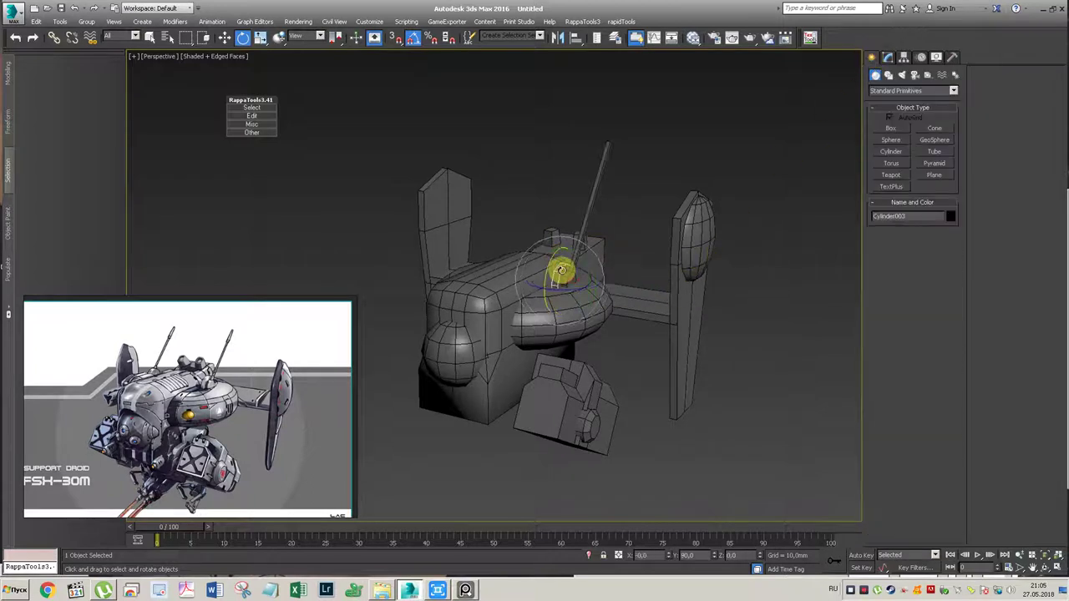
key(w)
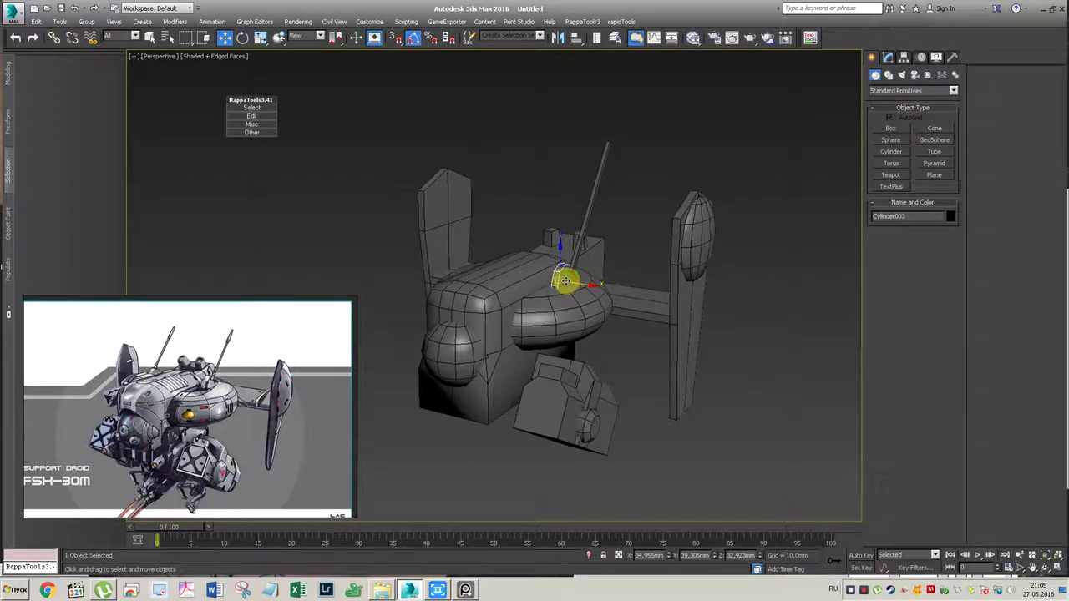
ctrl+click(582, 230)
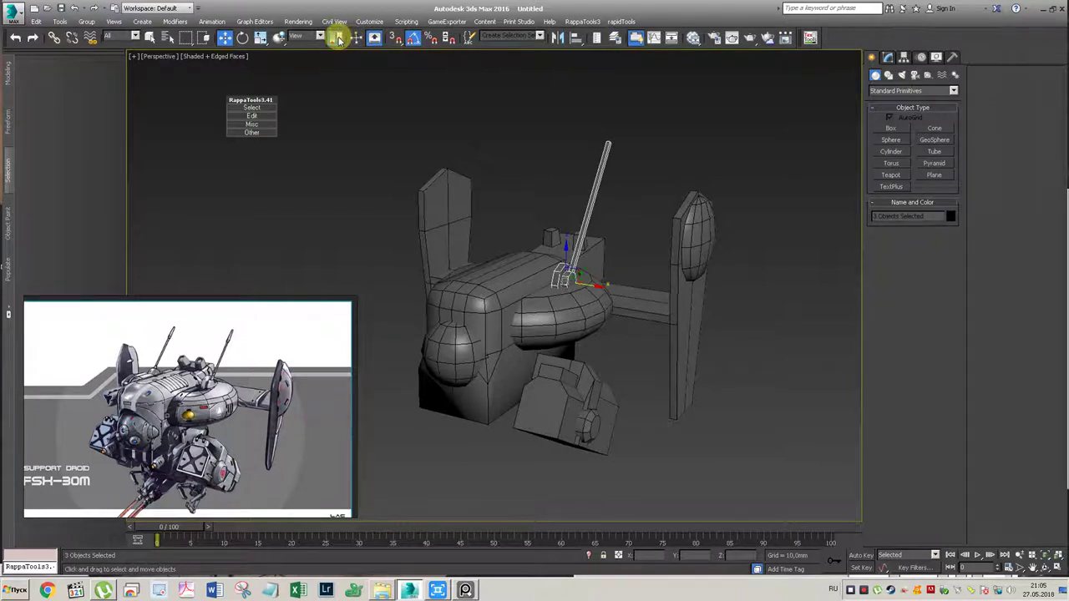
drag(338, 38, 339, 90)
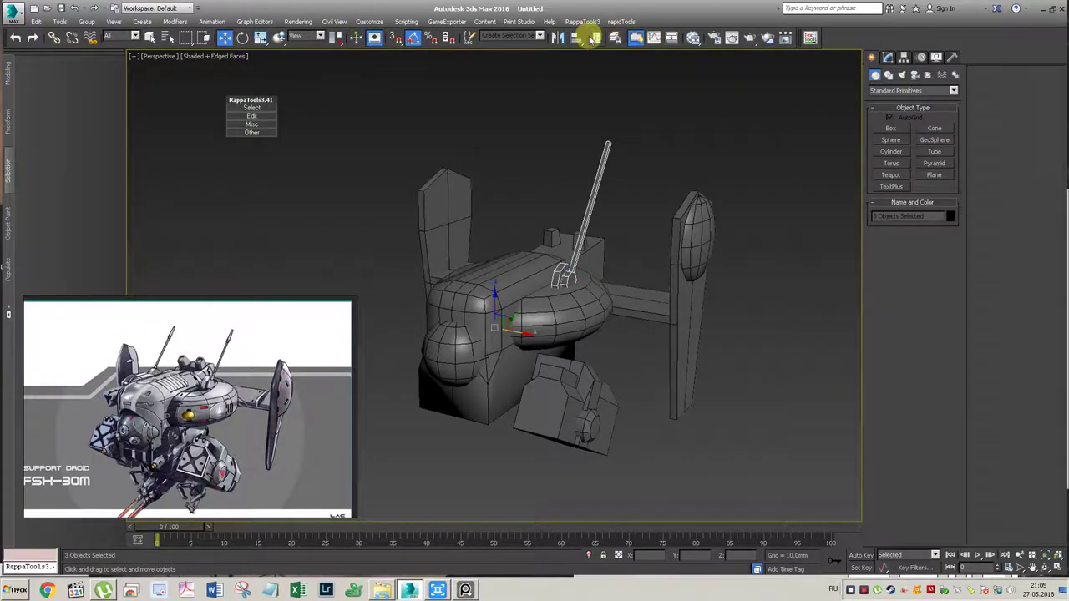
click(559, 37)
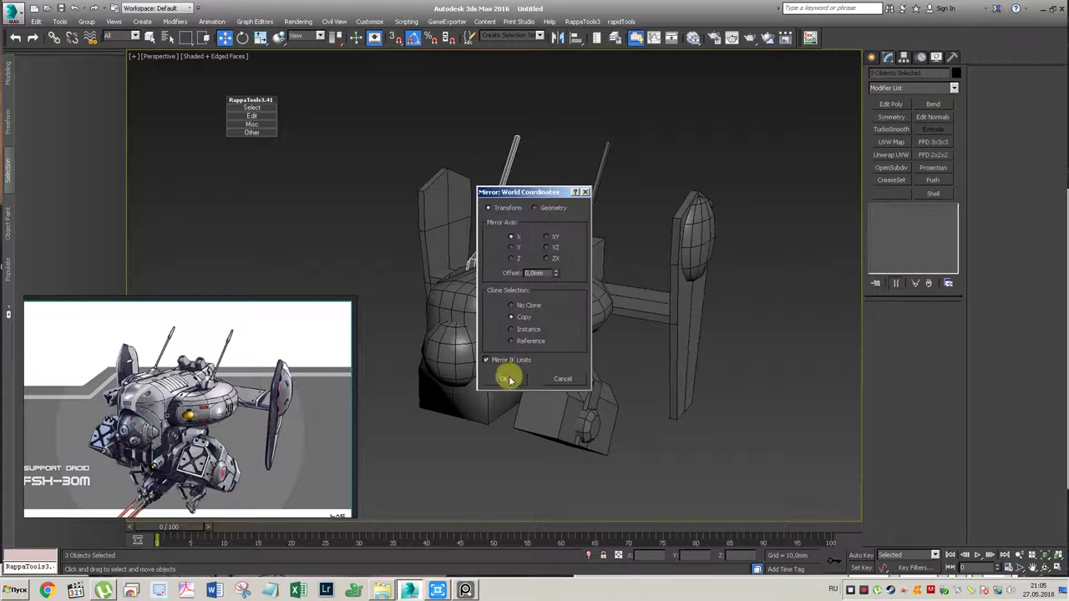
click(509, 381)
click(823, 425)
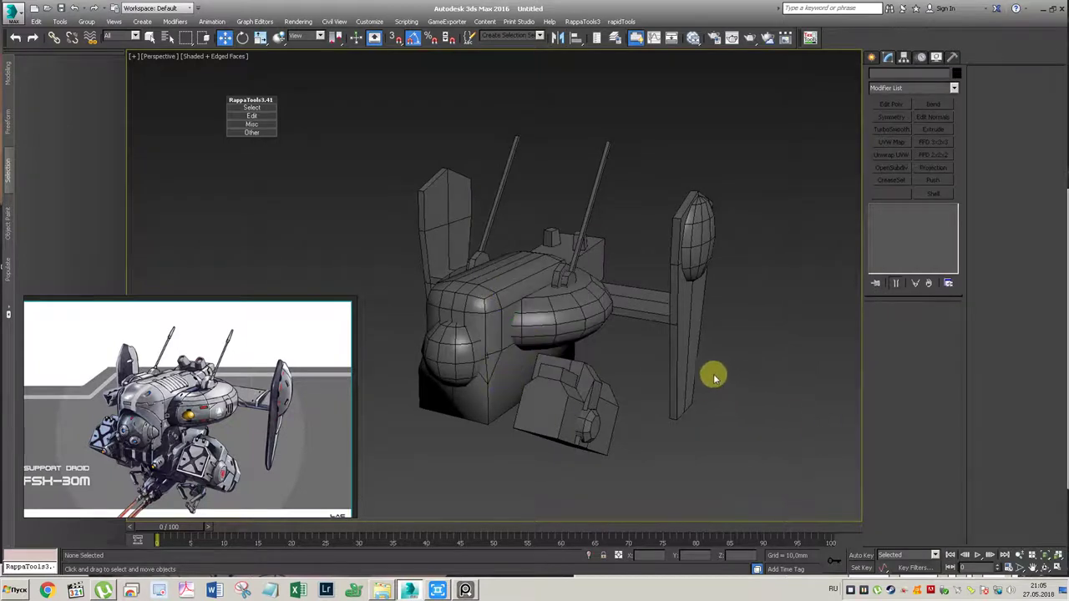
scroll(677, 338, down, 3)
Step: Add a new Edit Poly above the body's existing one and select a front polygon
scroll(670, 332, down, 2)
alt+middle_drag(670, 332, 665, 322)
scroll(237, 409, up, 3)
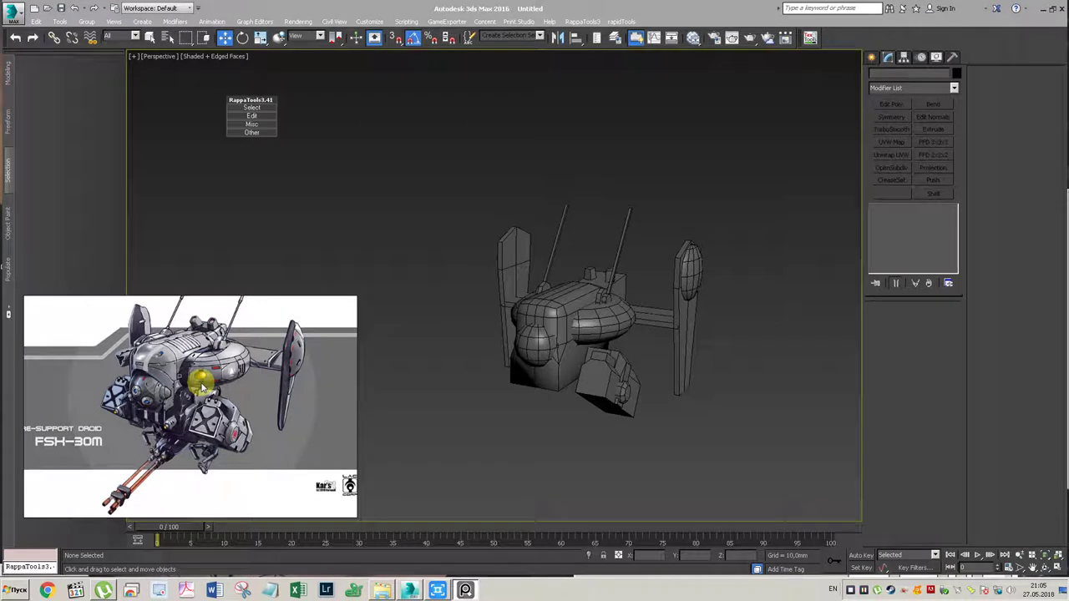
scroll(201, 385, up, 2)
scroll(192, 396, up, 2)
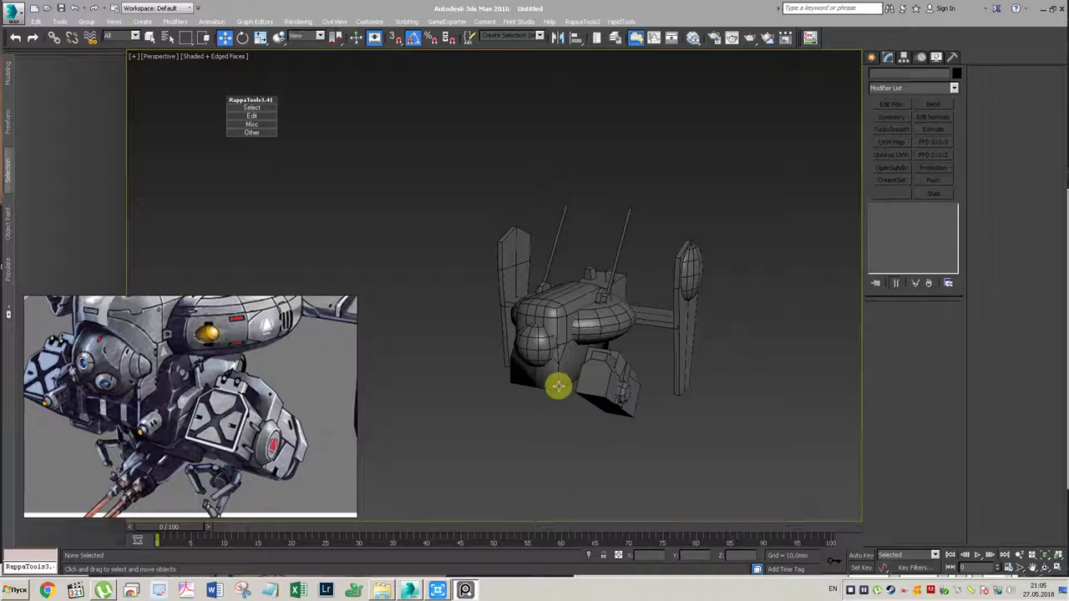
click(568, 382)
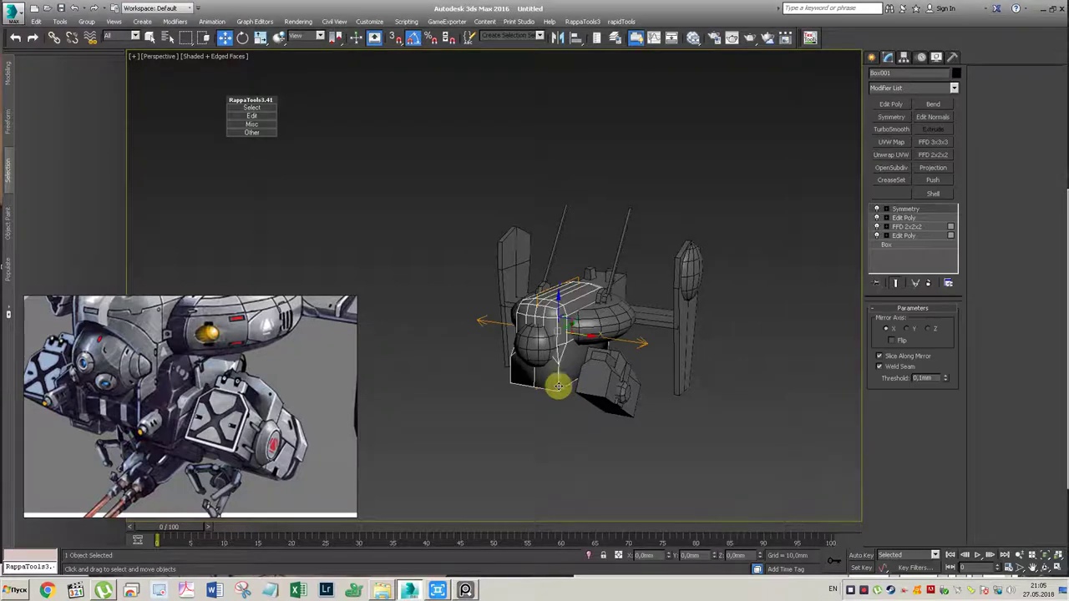
click(903, 217)
click(888, 104)
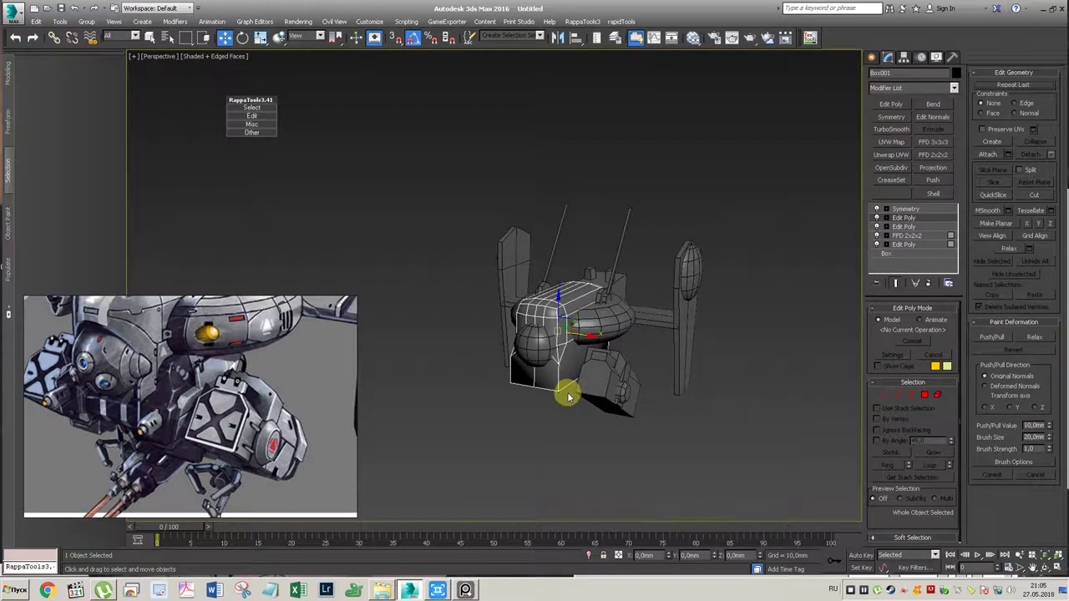
key(4)
mouse_move(554, 367)
alt+middle_down()
mouse_move(560, 320)
mouse_move(544, 376)
alt+middle_up()
click(565, 333)
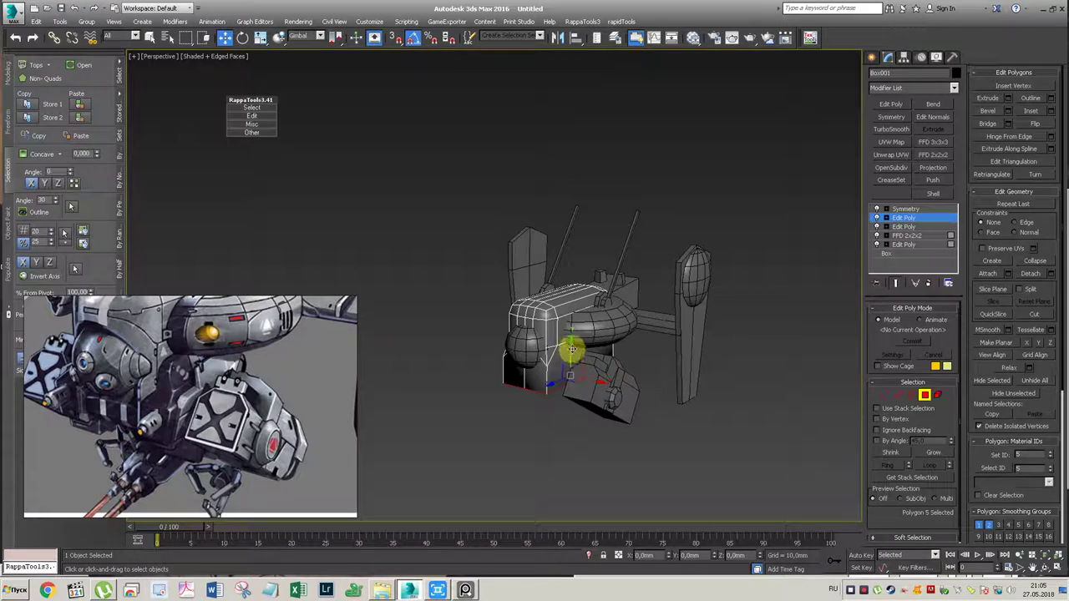
Step: Check another reference view, exit polygon level, and pick Box under Standard Primitives
click(192, 434)
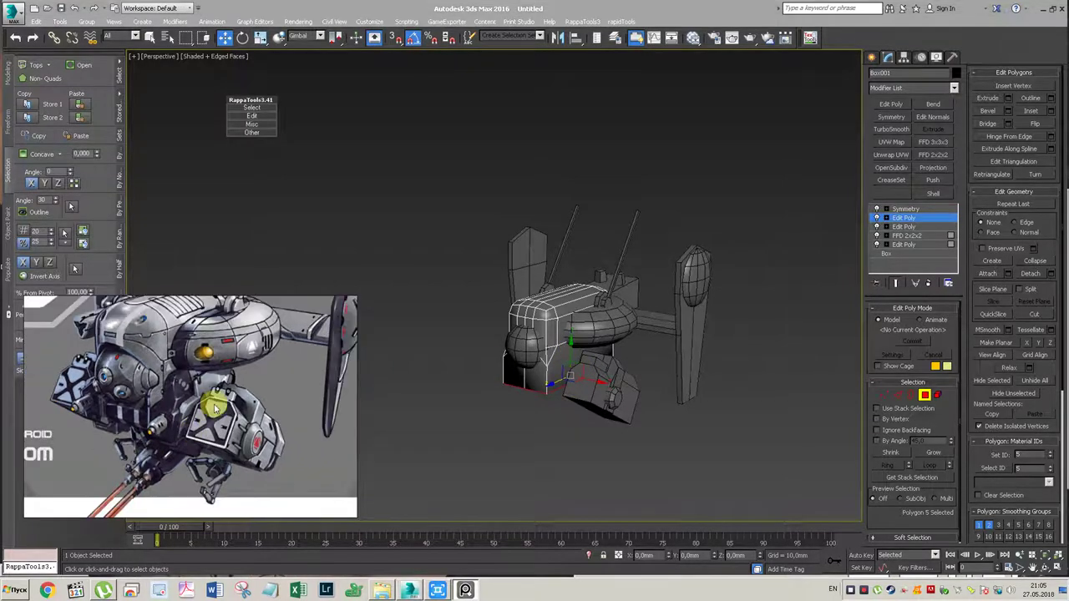
alt+middle_drag(673, 309, 610, 309)
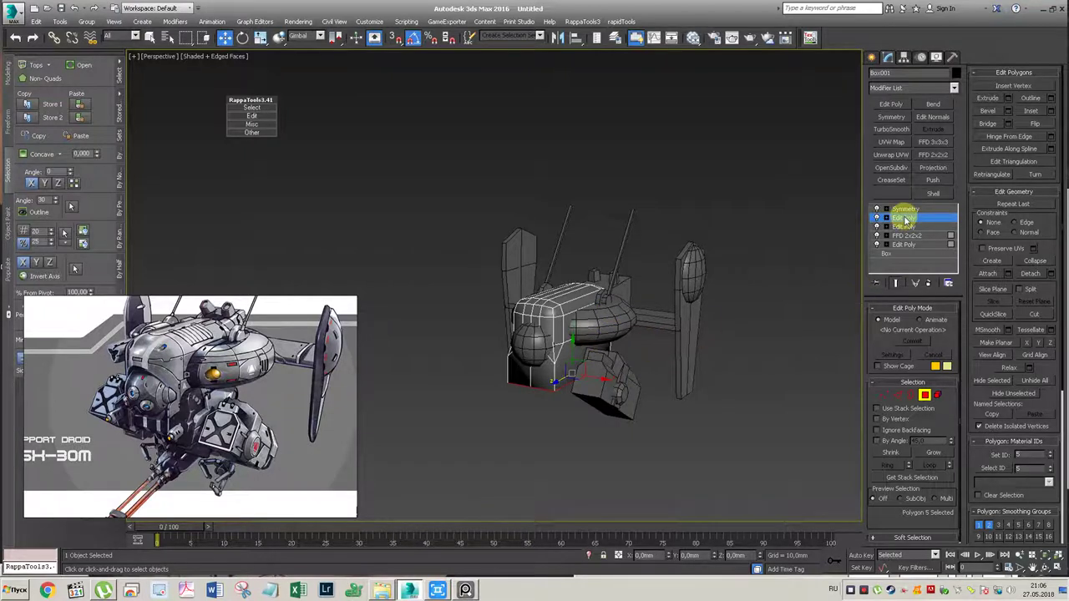
click(903, 218)
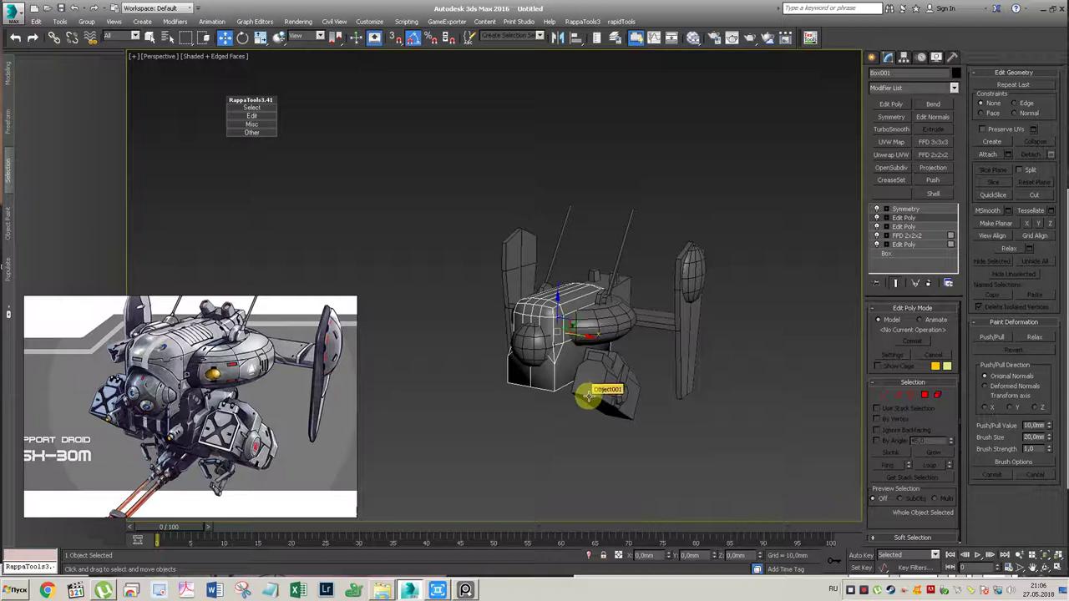
mouse_move(566, 340)
alt+middle_down()
mouse_move(585, 334)
mouse_move(556, 352)
alt+middle_up()
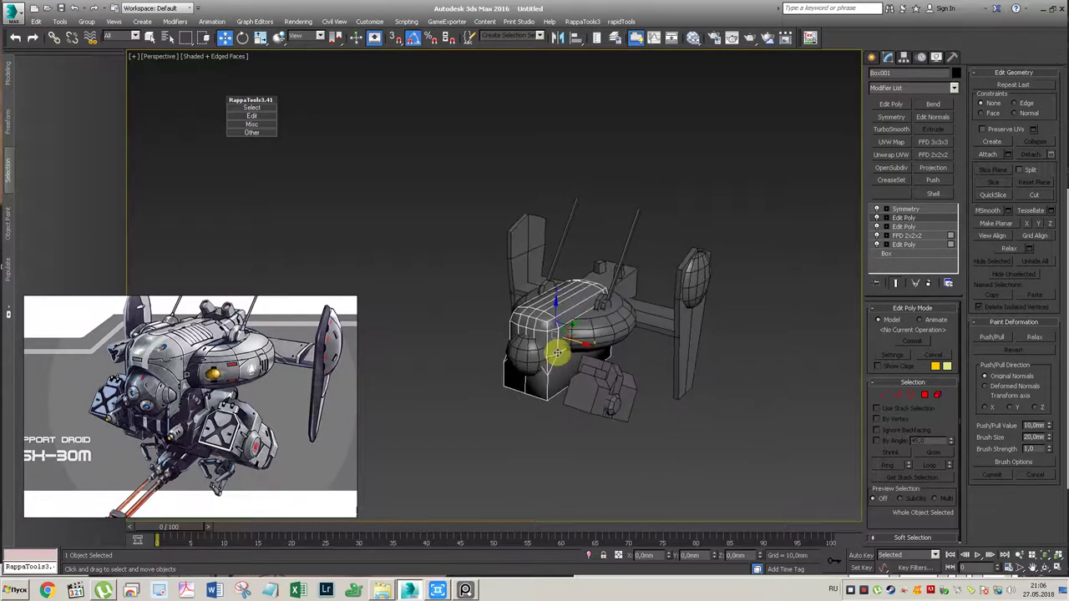
click(873, 57)
click(895, 128)
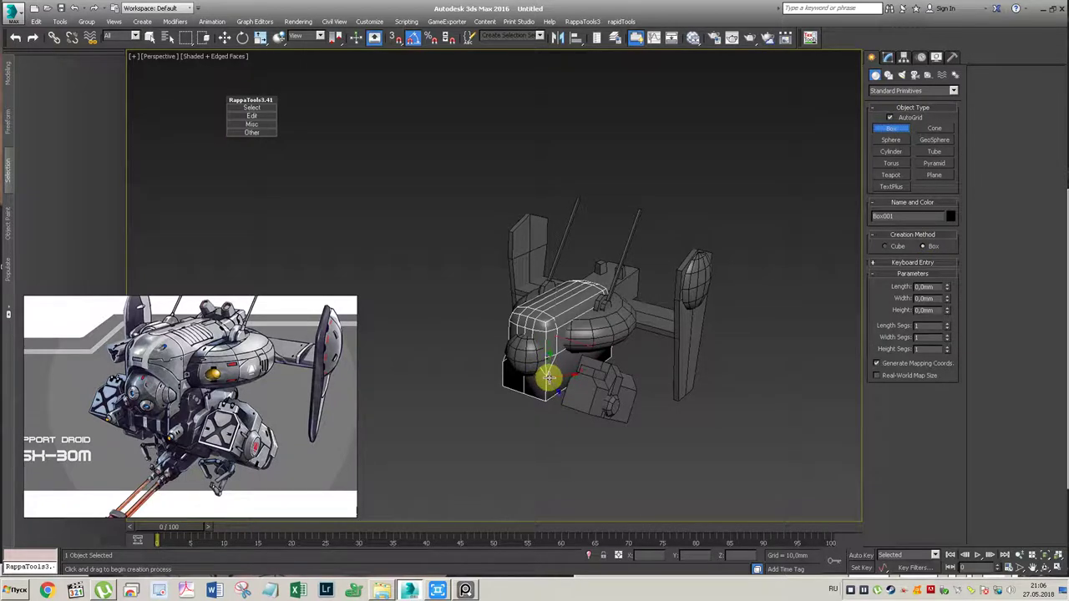
Step: Draw a small box at the droid's front
drag(548, 377, 561, 391)
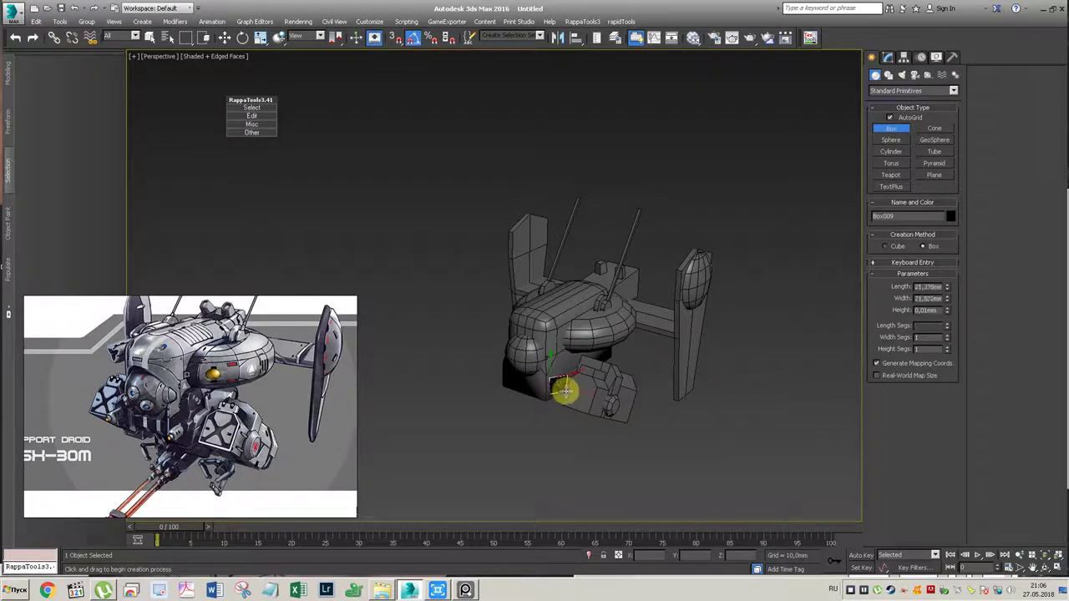
click(574, 362)
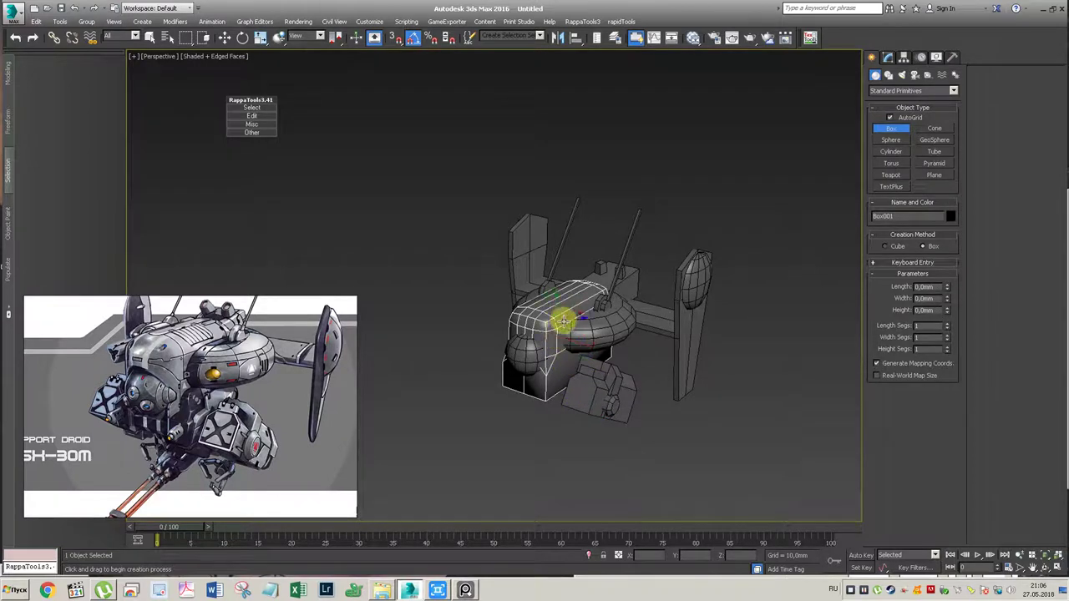
key(w)
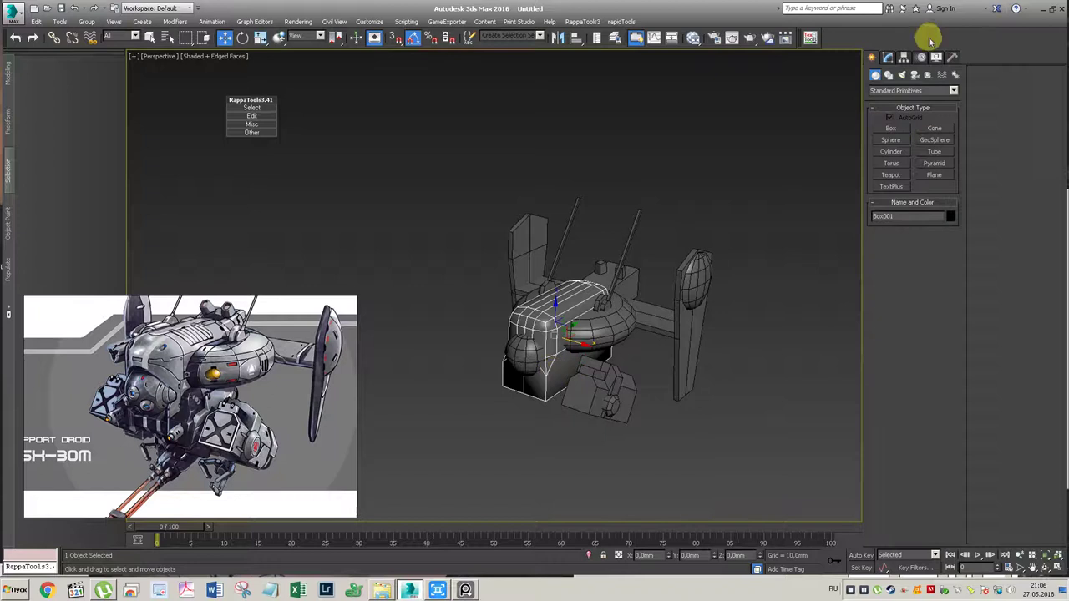
Step: Select all the body's polygons in Edit Poly and clear smoothing group 1
click(888, 57)
click(904, 217)
key(4)
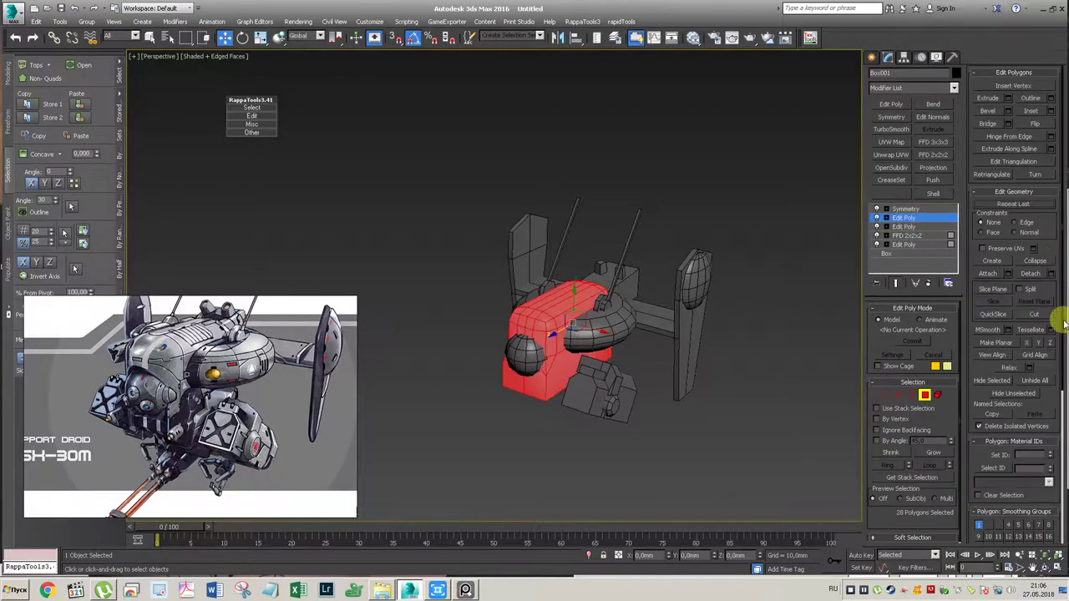
drag(1055, 497, 1063, 418)
click(1033, 487)
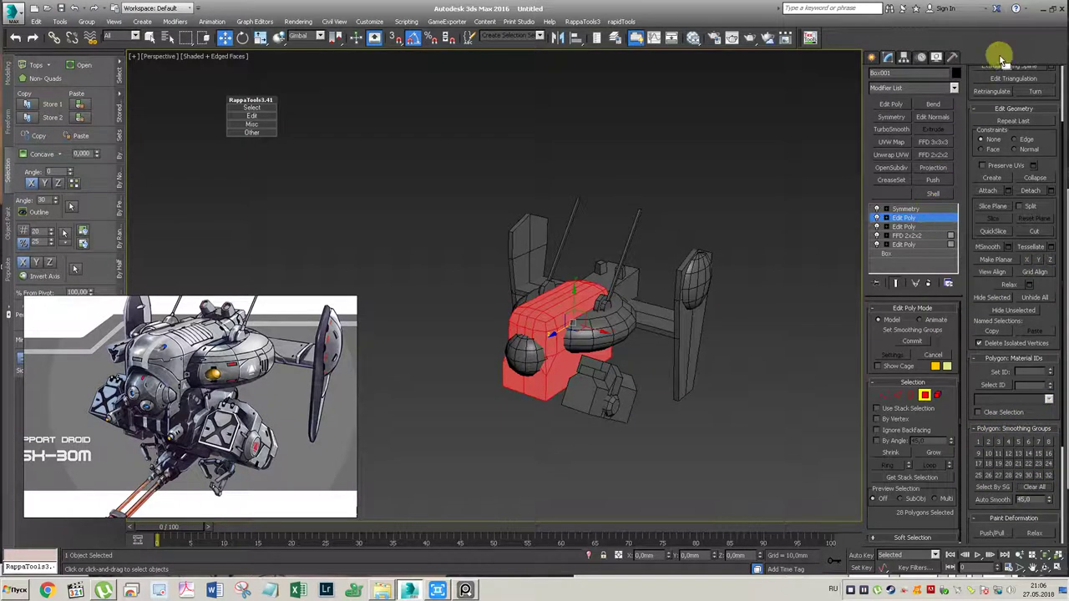
click(905, 217)
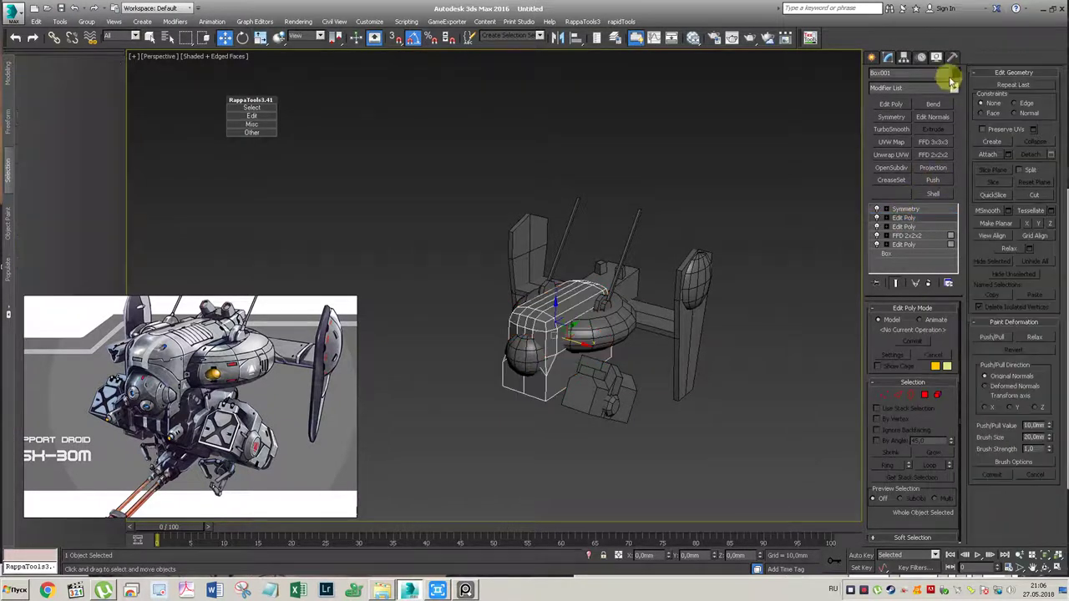
Step: Create Box009 beneath the front hull, about 15 mm tall
click(872, 57)
click(891, 127)
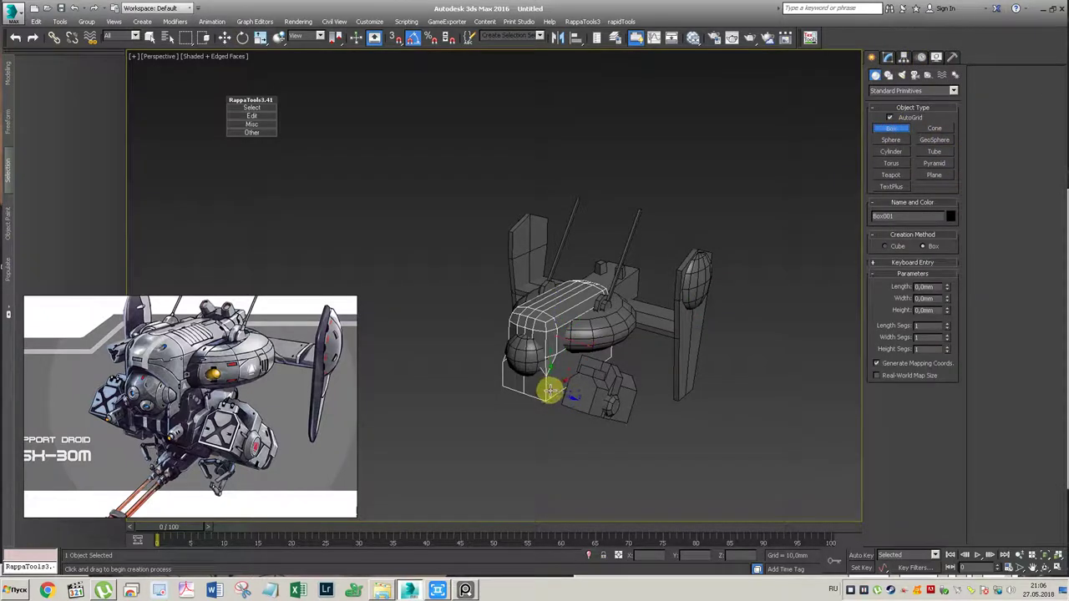
drag(550, 390, 610, 336)
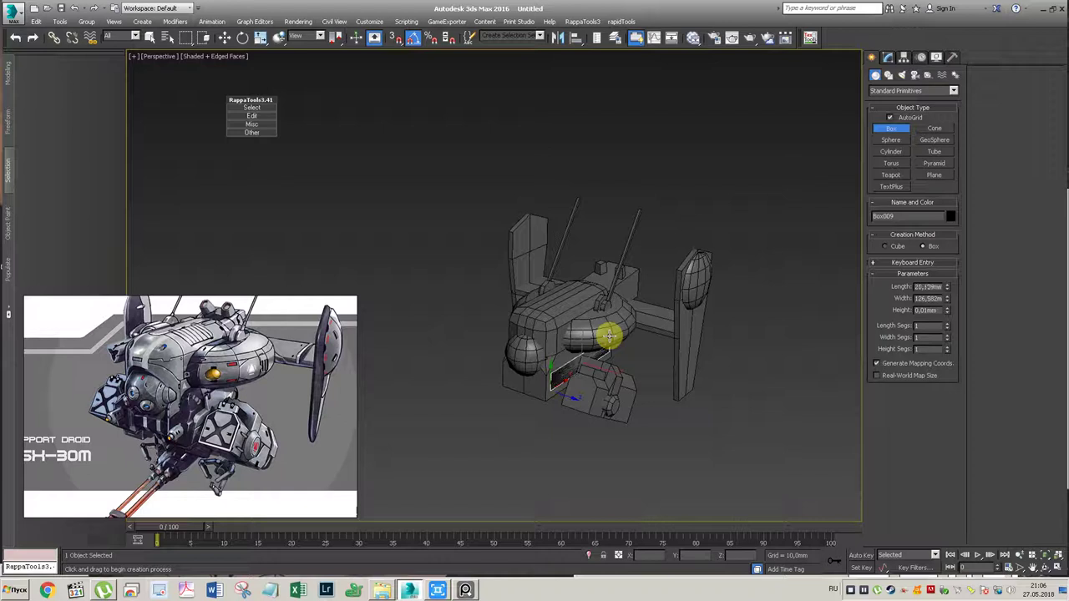
drag(609, 336, 610, 337)
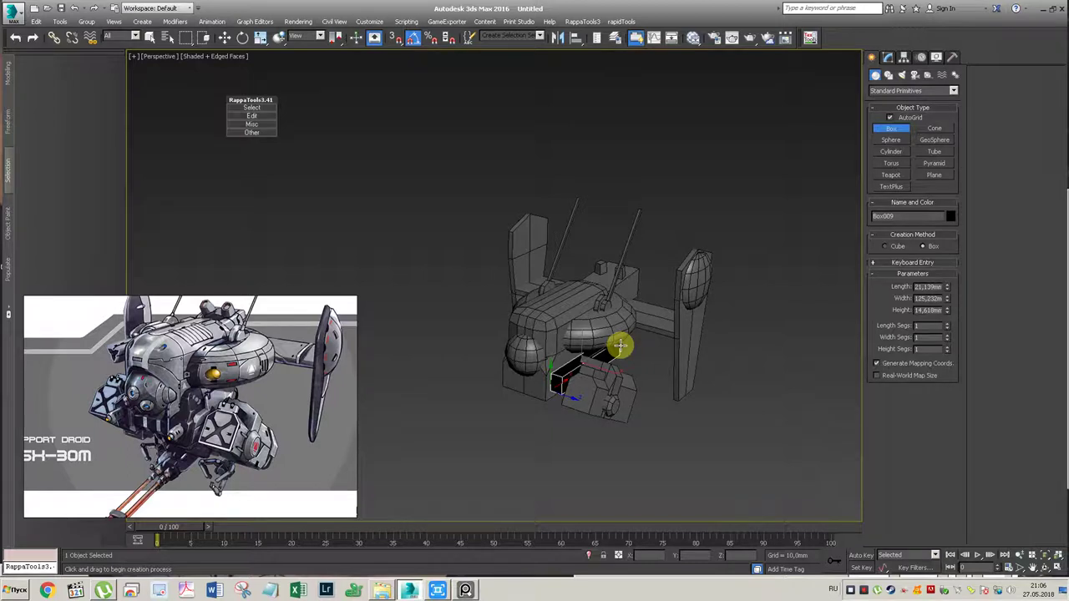
click(630, 345)
right_click(635, 345)
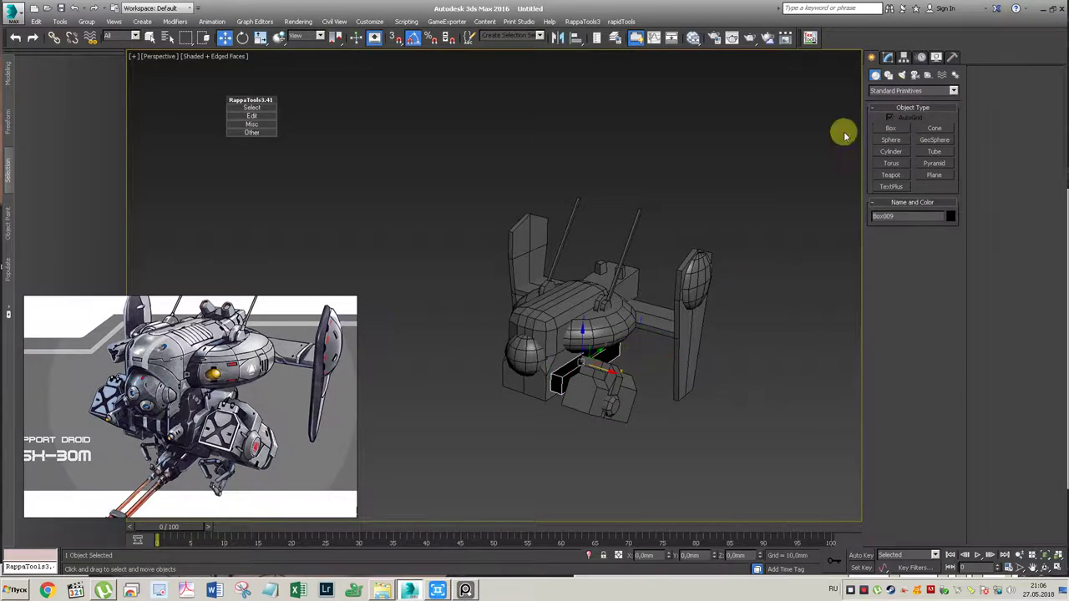
click(692, 37)
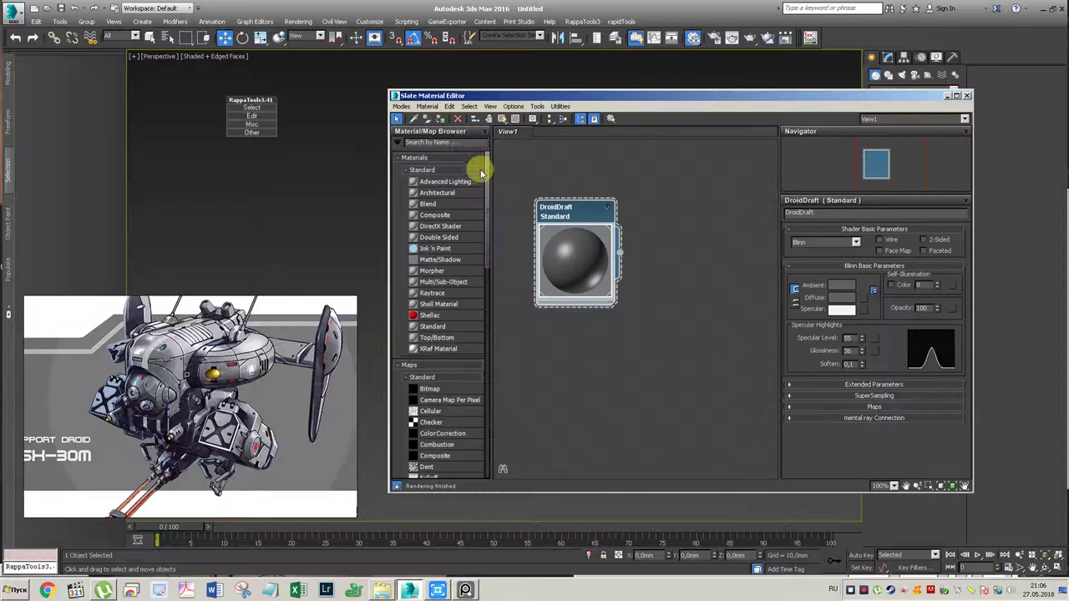
click(966, 95)
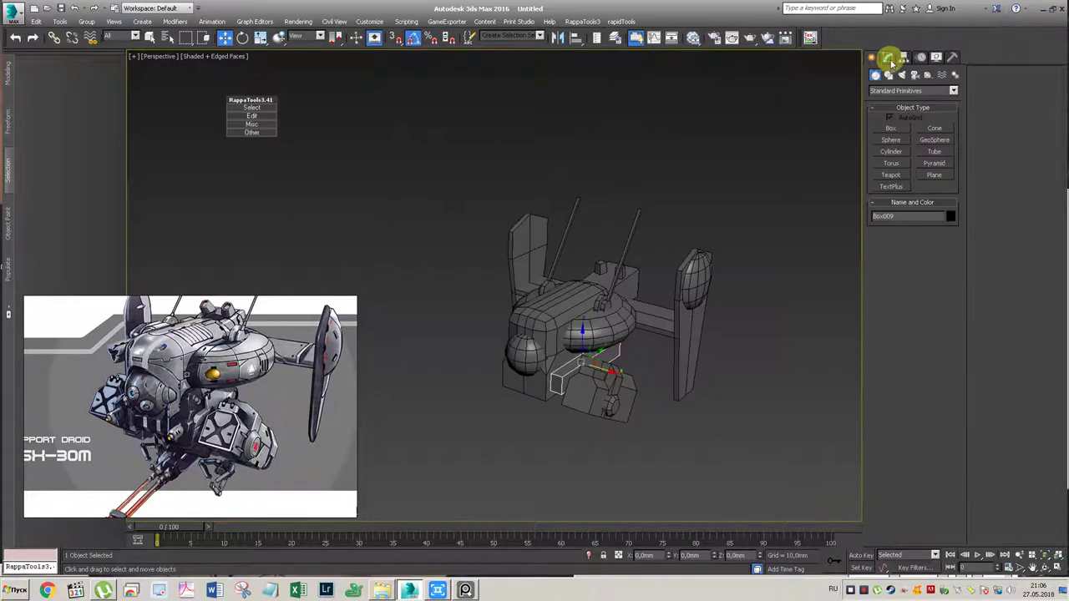
Step: Apply an Edit Poly modifier to Box009
click(887, 57)
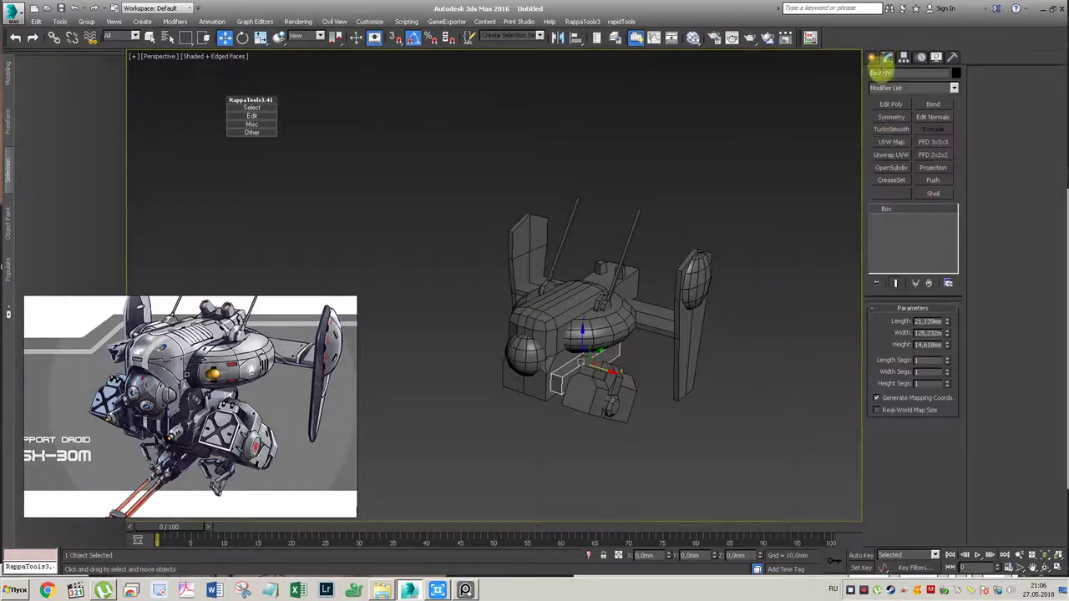
click(889, 105)
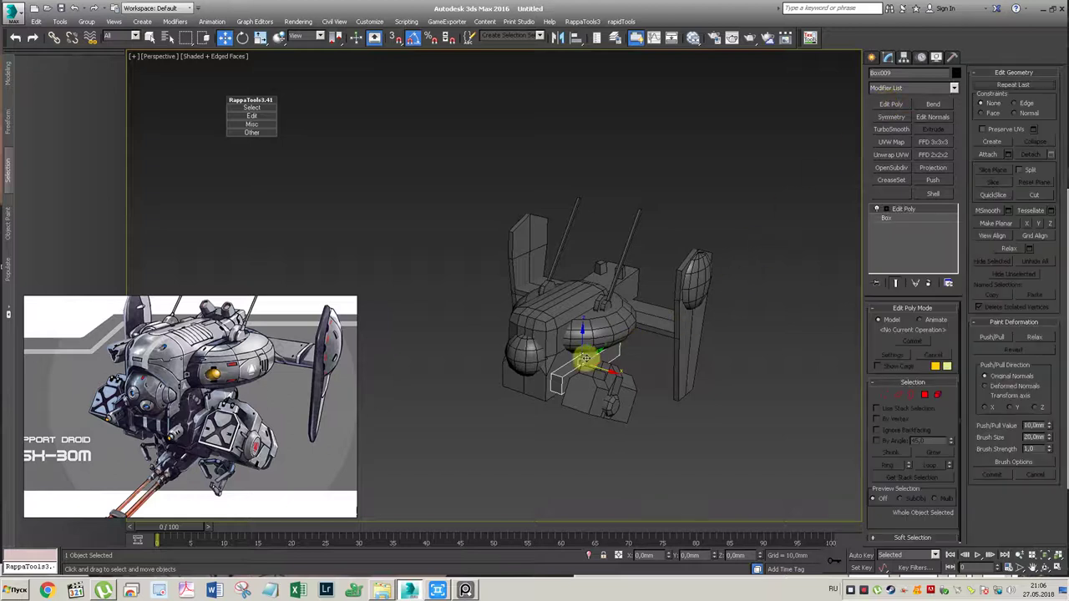
scroll(581, 365, up, 3)
mouse_move(625, 341)
alt+middle_down()
mouse_move(573, 364)
mouse_move(310, 420)
alt+middle_up()
scroll(249, 430, up, 2)
scroll(248, 428, up, 2)
scroll(649, 327, down, 3)
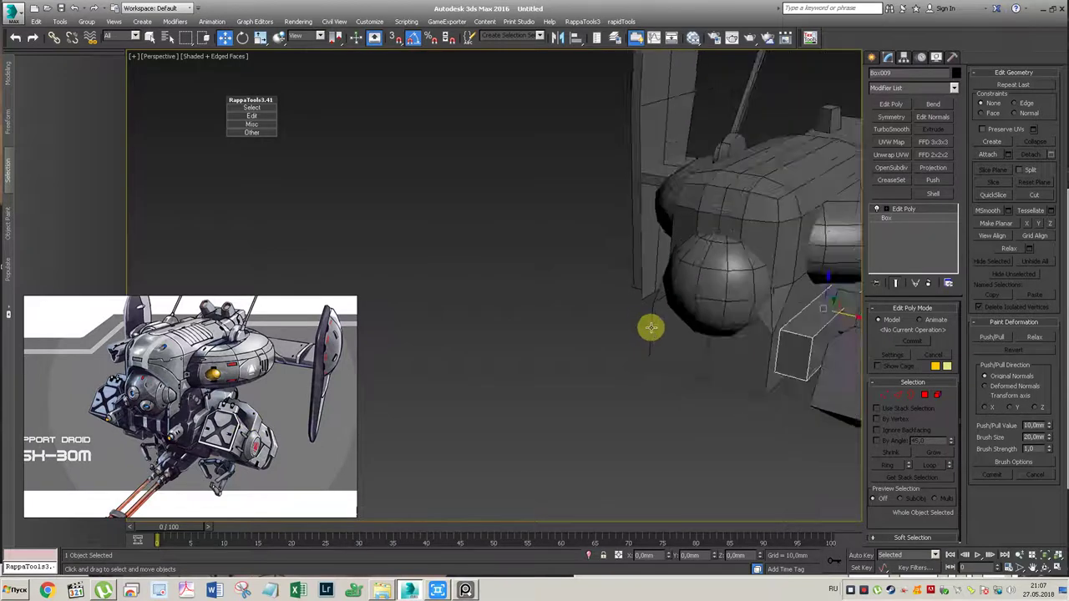
scroll(787, 289, down, 2)
mouse_move(787, 289)
middle_down()
mouse_move(579, 335)
mouse_move(620, 322)
middle_up()
scroll(242, 421, up, 3)
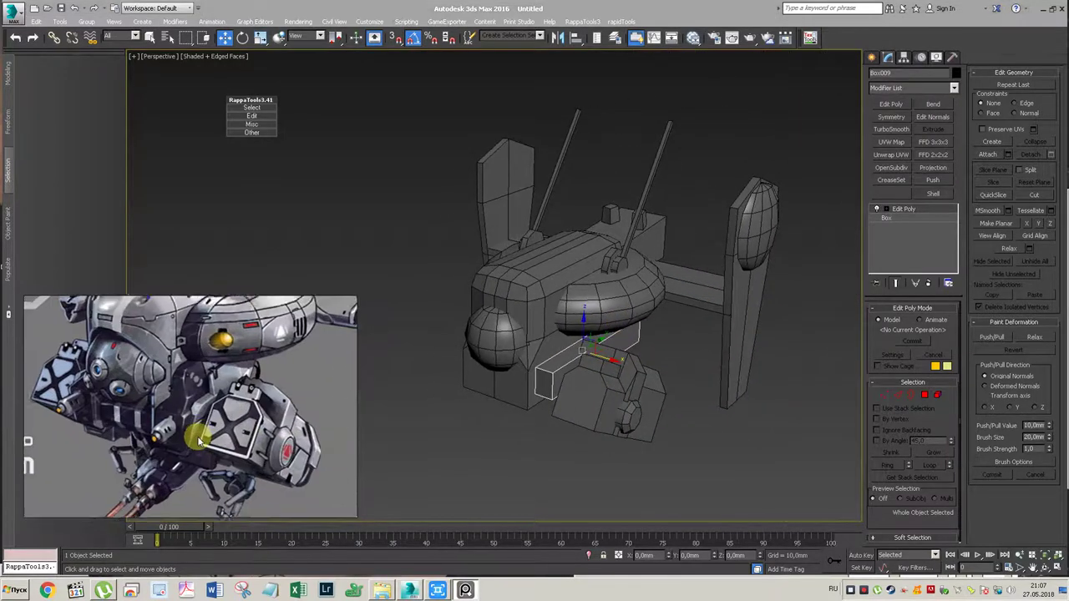
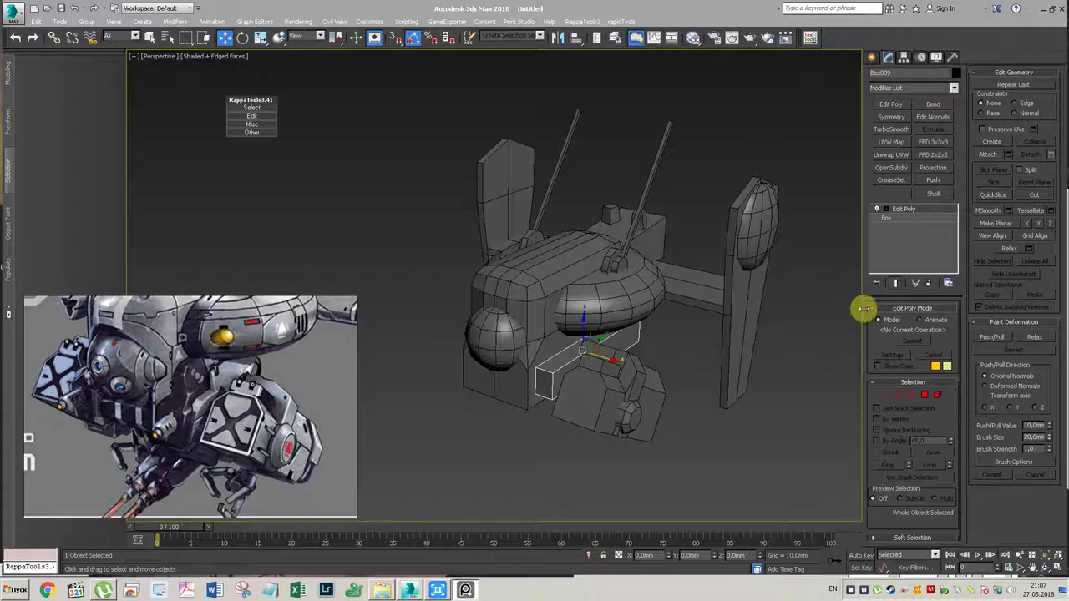
Step: Add an Edit Poly modifier to the small box and pull its upper corner vertices down to stretch it
click(891, 104)
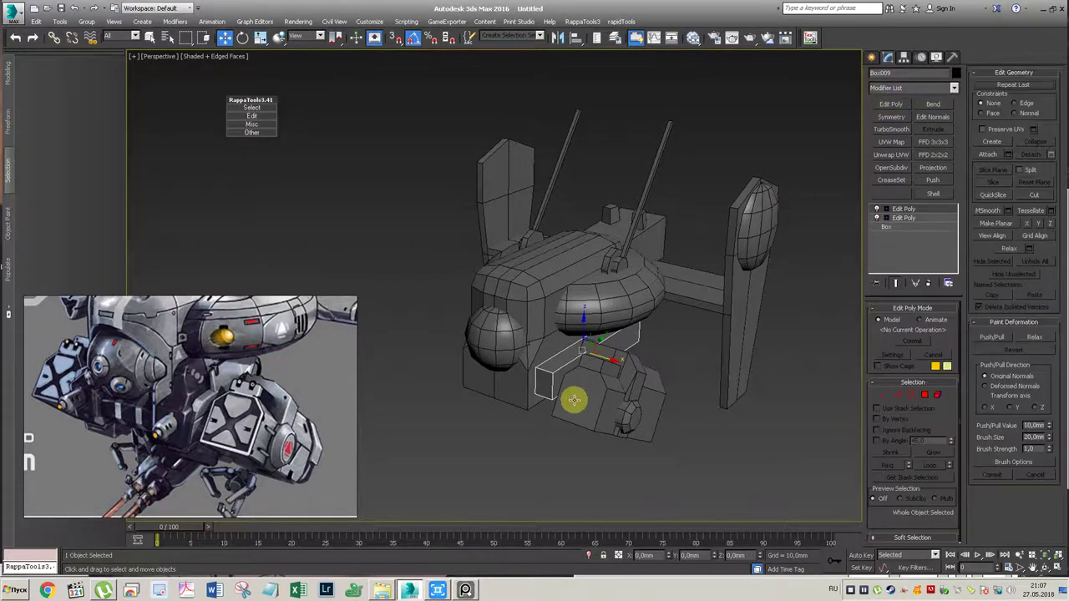
key(1)
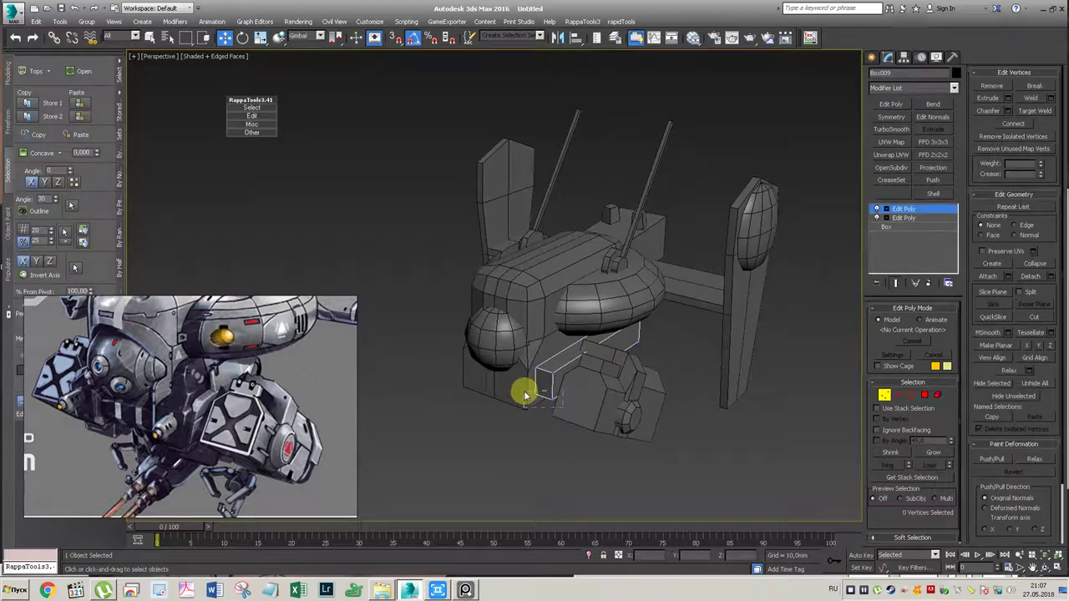
ctrl+click(640, 342)
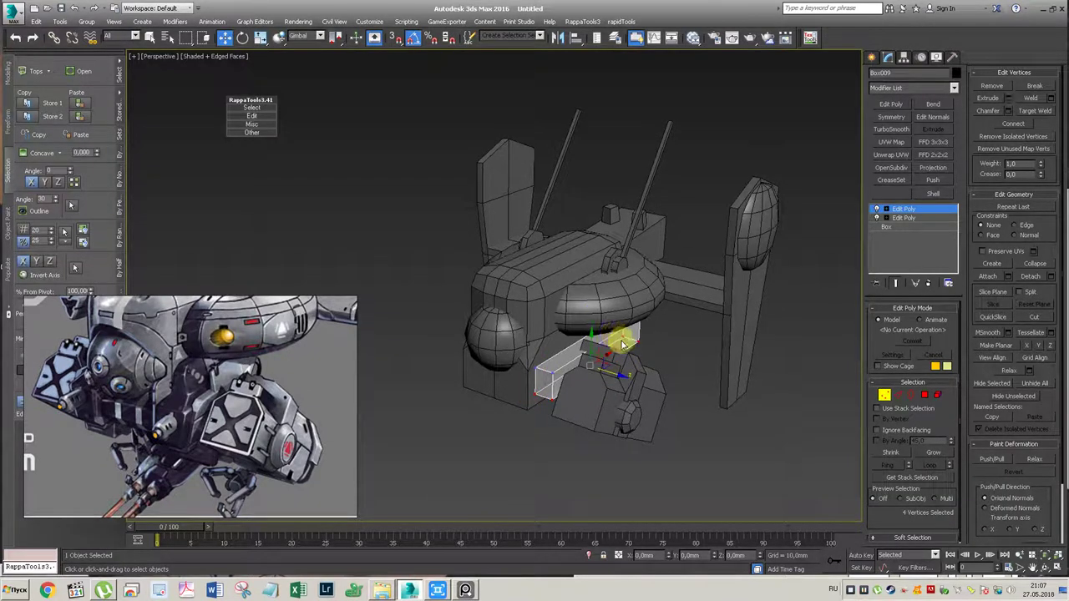
drag(590, 335, 590, 356)
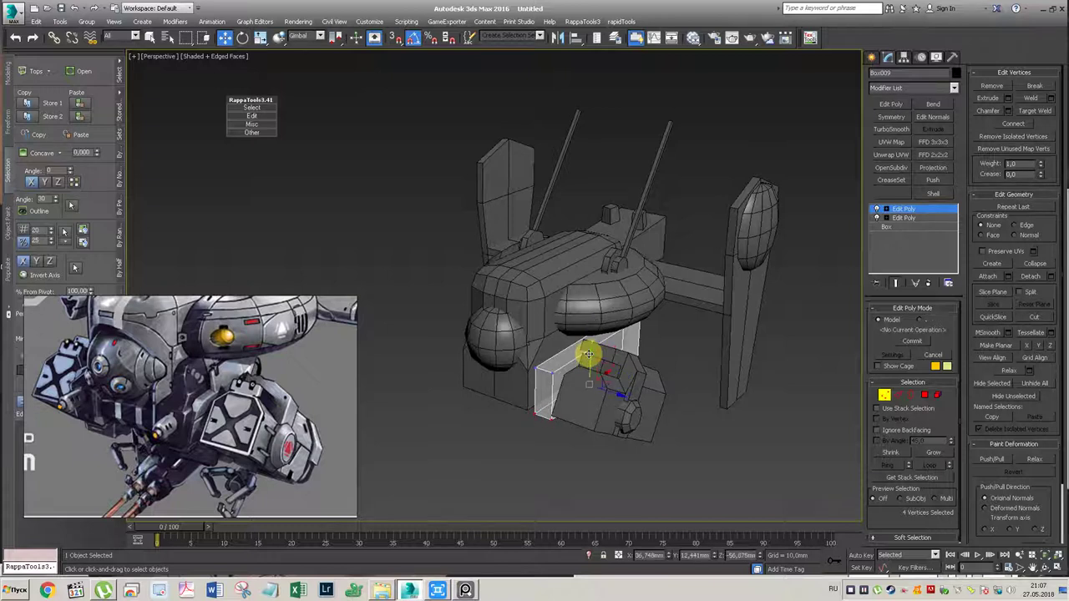
drag(589, 354, 607, 361)
Step: Raise the box's edges into slanted faces, then select its top polygon
key(2)
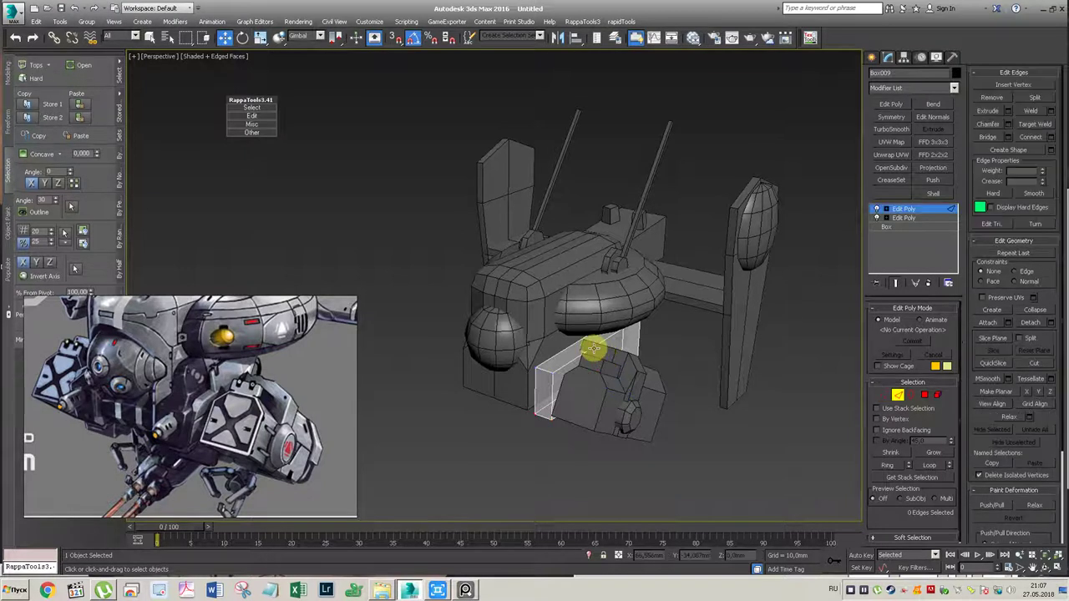
drag(641, 358, 644, 360)
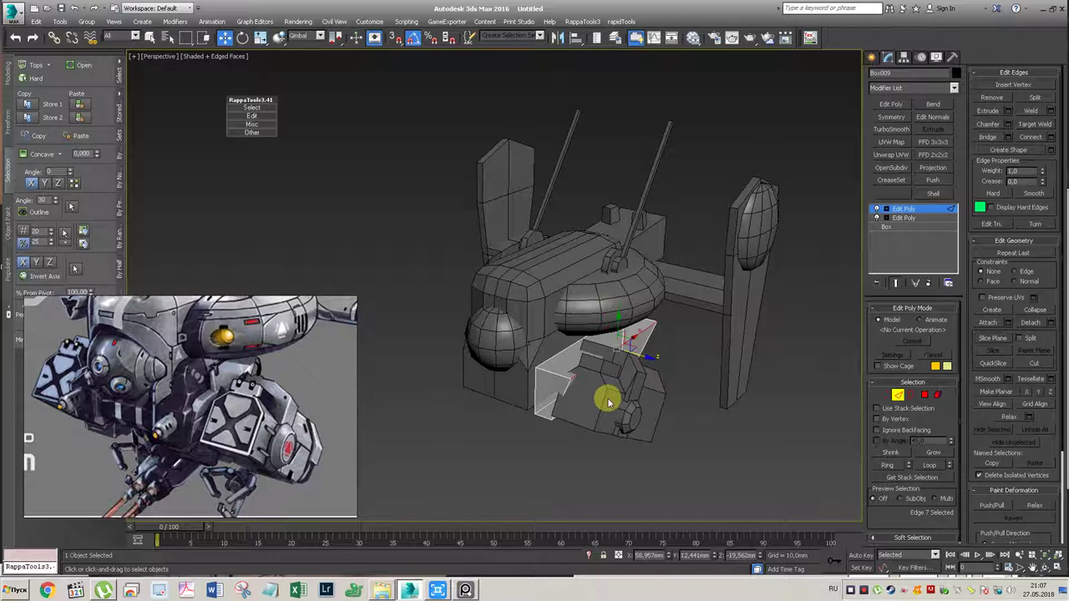
drag(564, 412, 628, 399)
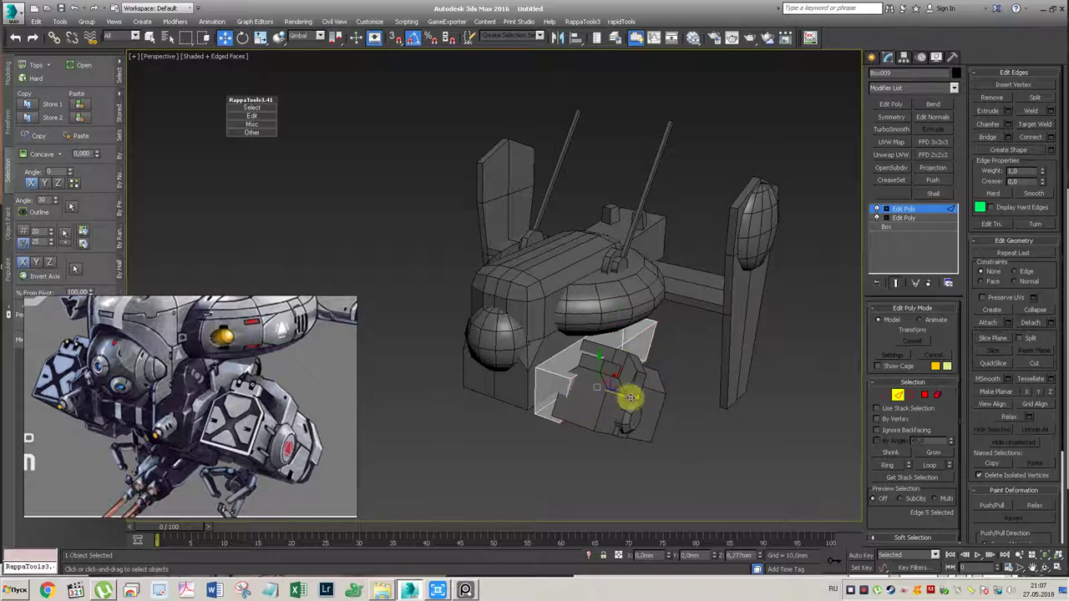
drag(628, 399, 644, 356)
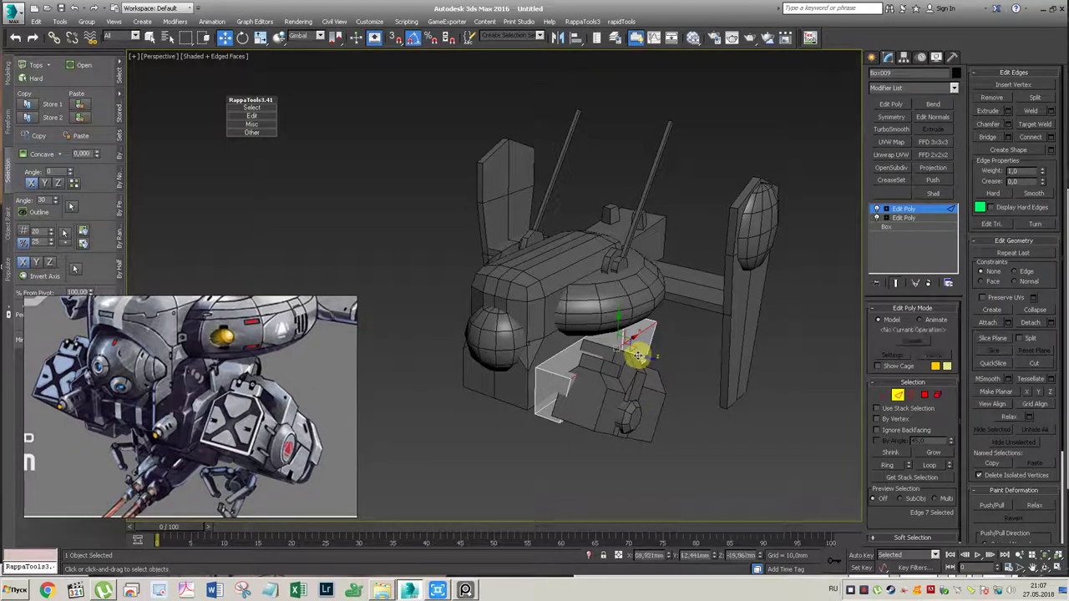
key(4)
click(592, 351)
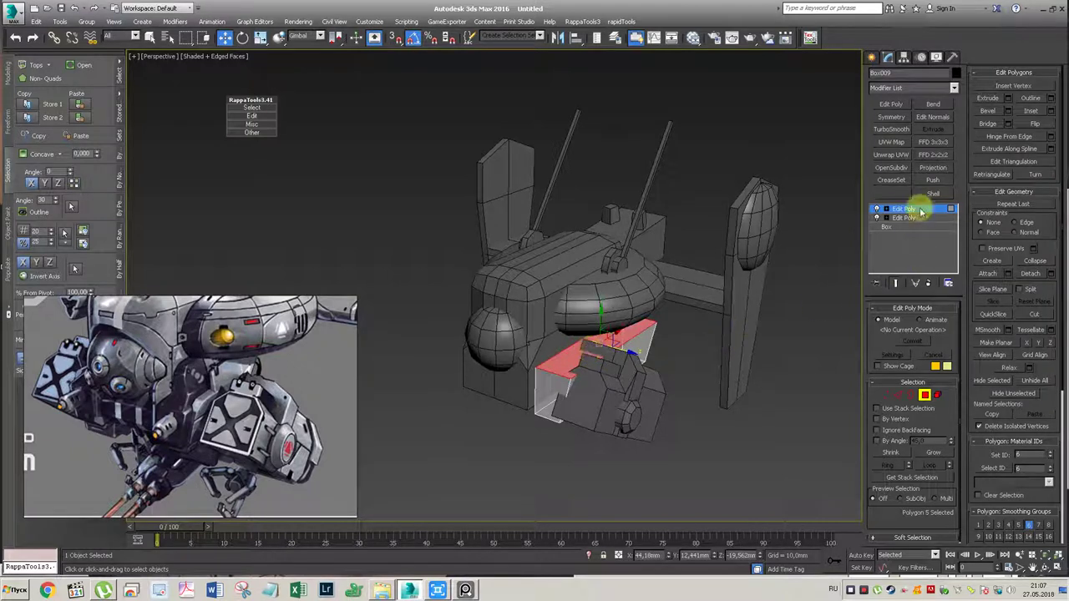
Step: Extrude the shell piece's top face by about 24 mm
click(989, 150)
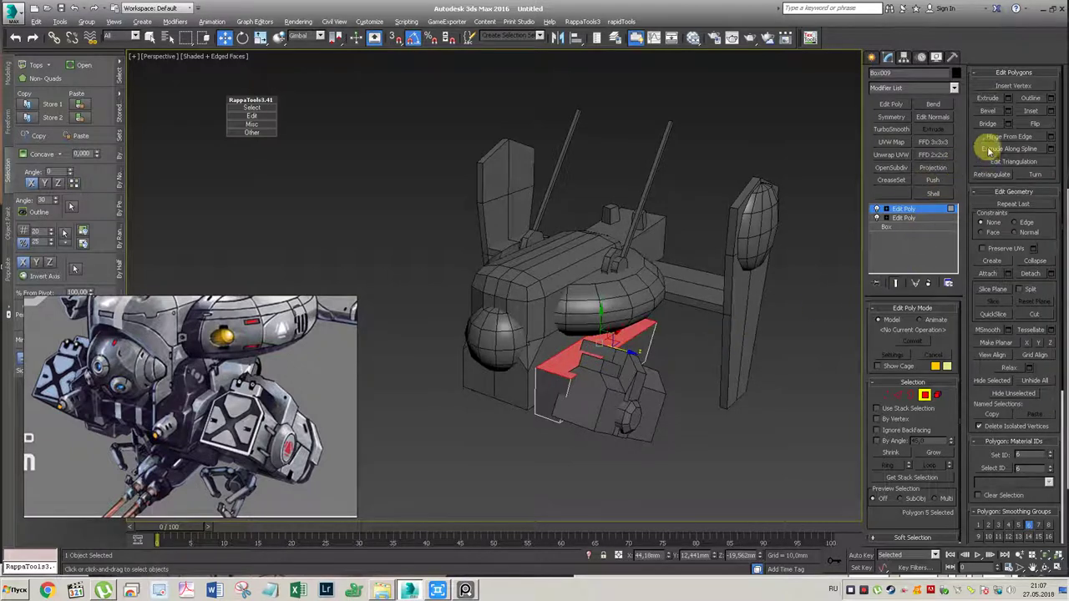
click(1007, 98)
mouse_move(501, 292)
mouse_down()
mouse_move(507, 198)
mouse_move(506, 209)
mouse_up()
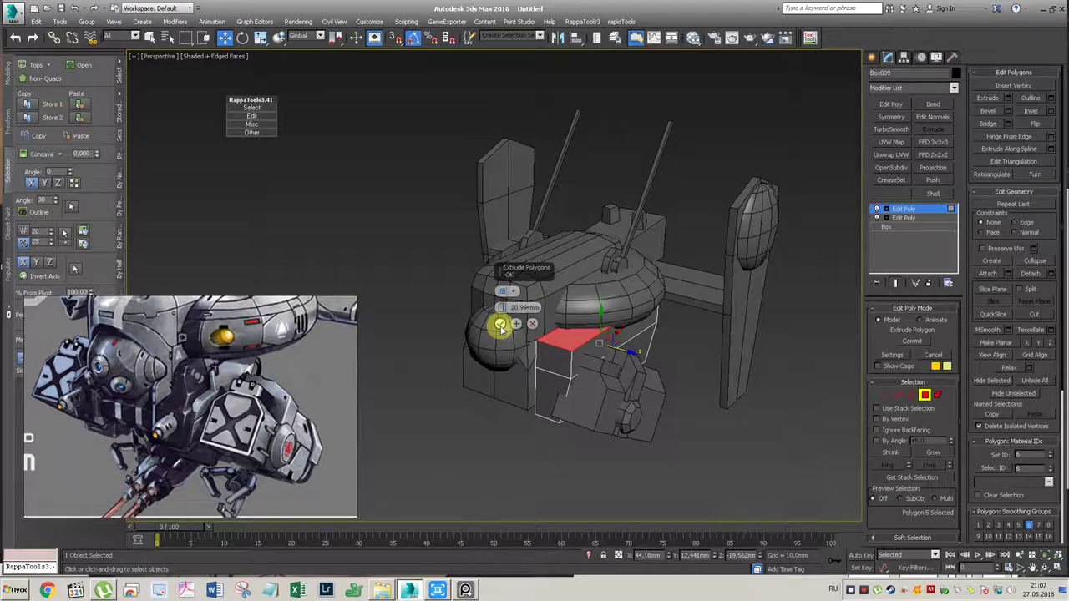
click(500, 323)
Step: Undo the extra Edit Poly, shift the edges up and right, and lower the whole shell piece slightly
click(895, 103)
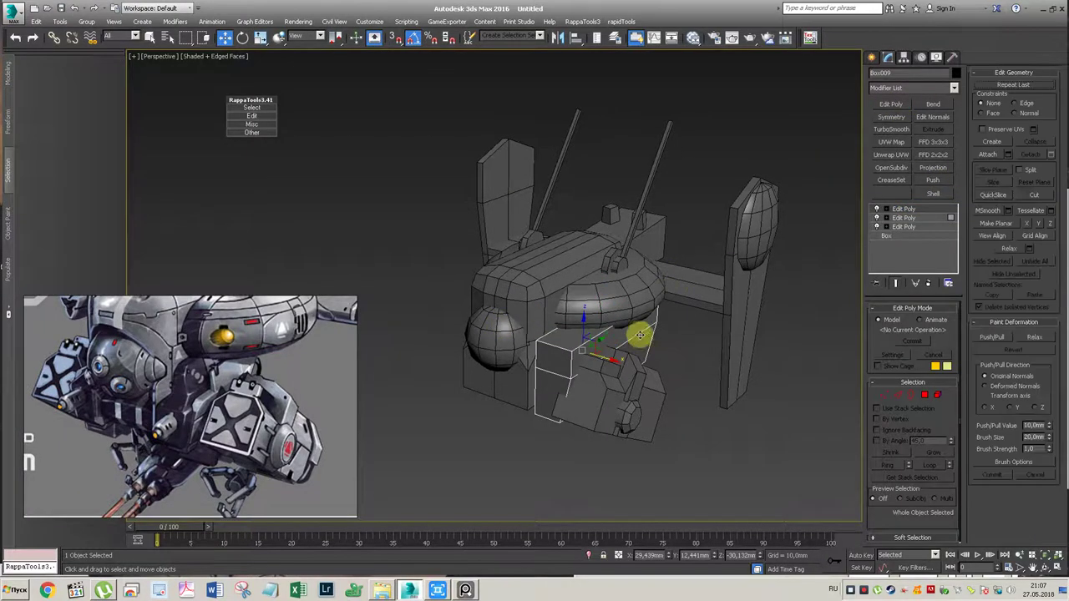
key(ctrl+z)
key(2)
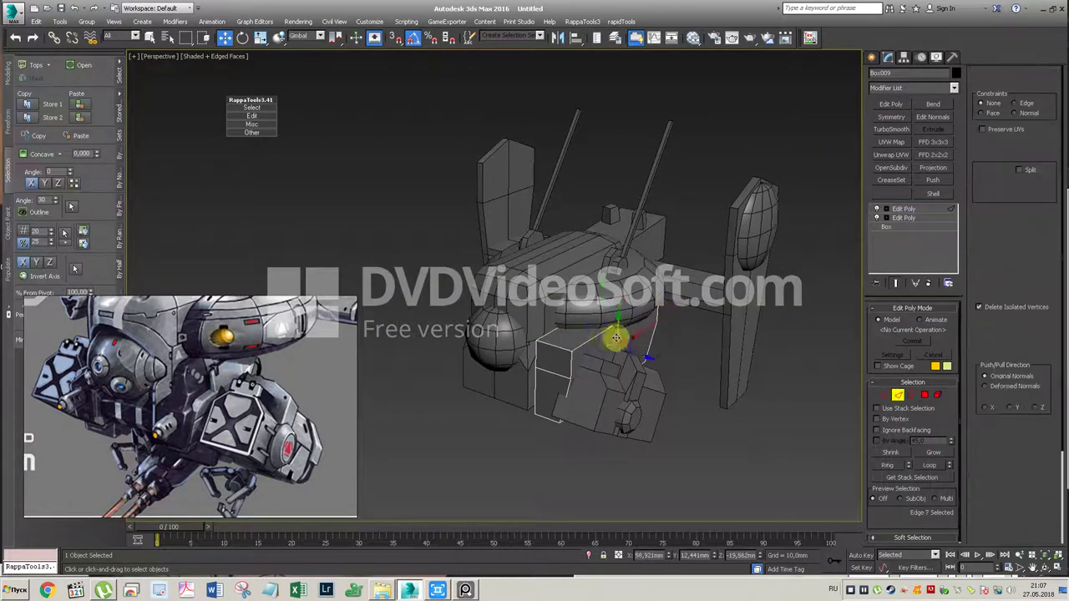
shift+drag(592, 338, 636, 329)
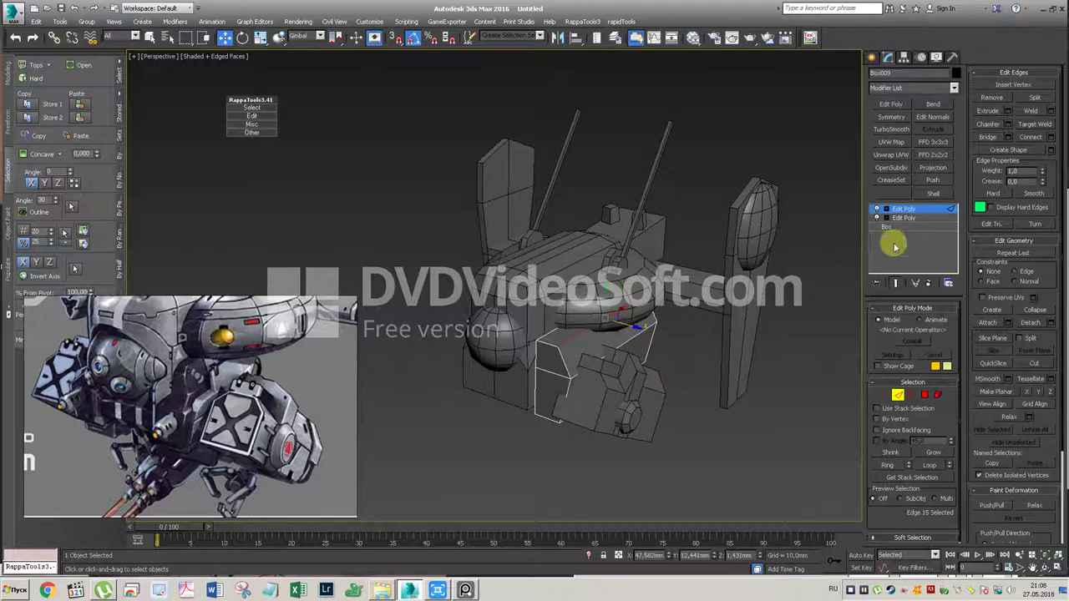
click(903, 209)
drag(593, 317, 588, 331)
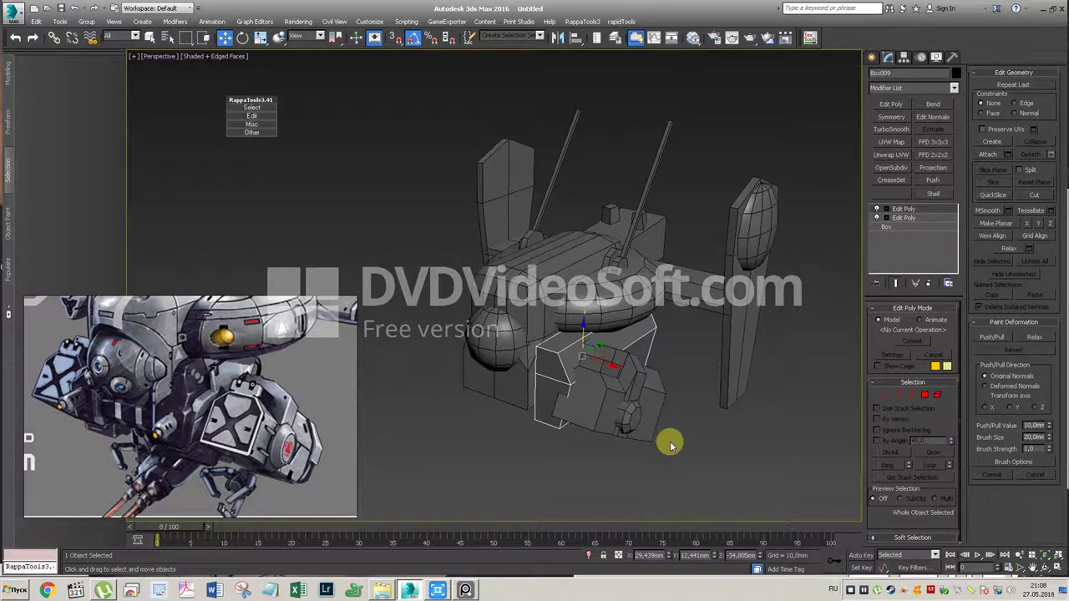
click(656, 401)
Step: Select the lower leg parts and shift them sideways along X
ctrl+click(618, 394)
ctrl+click(620, 380)
ctrl+click(610, 368)
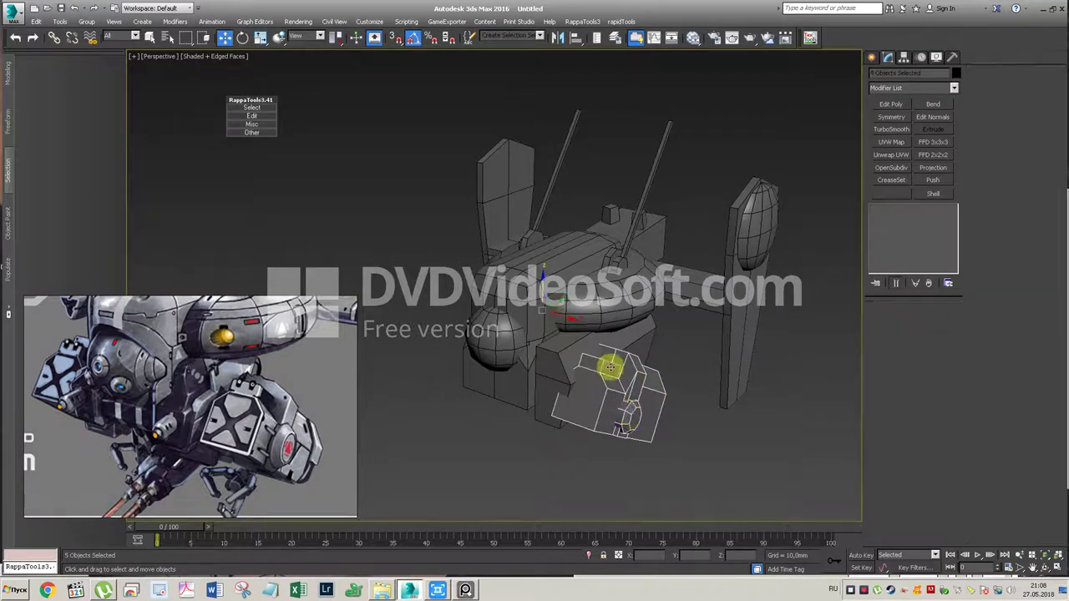
drag(561, 310, 575, 324)
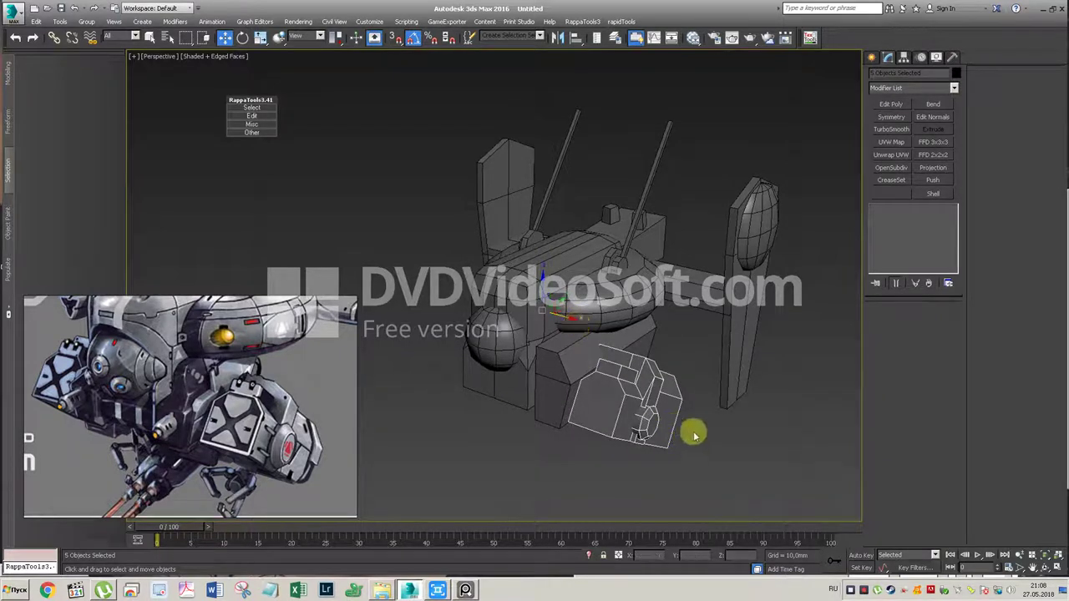
ctrl+click(567, 375)
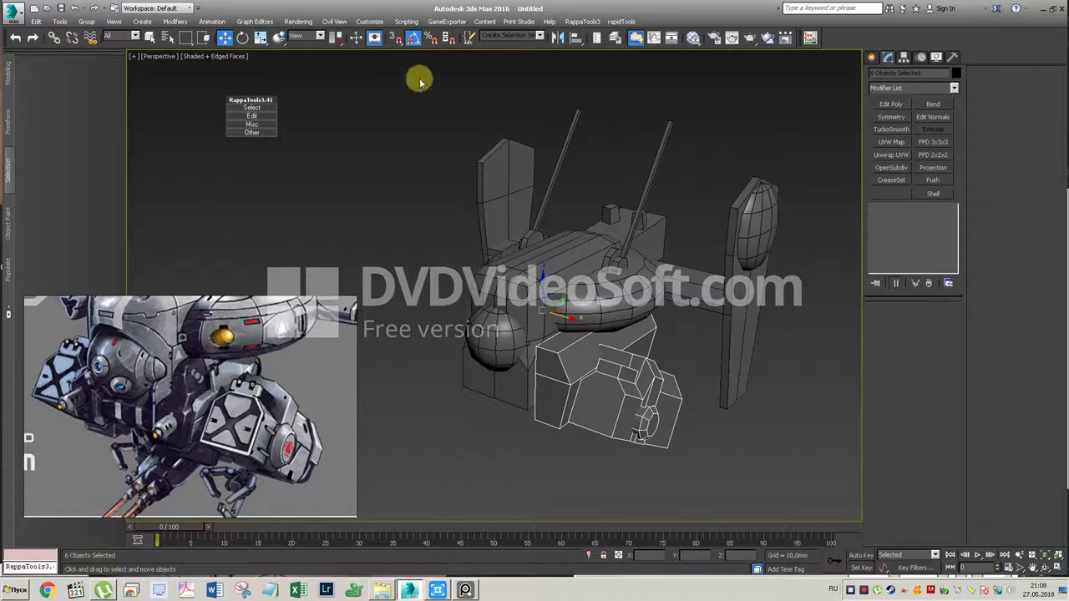
Step: Mirror a copy of the selected parts to the droid's other side, then deselect
click(336, 38)
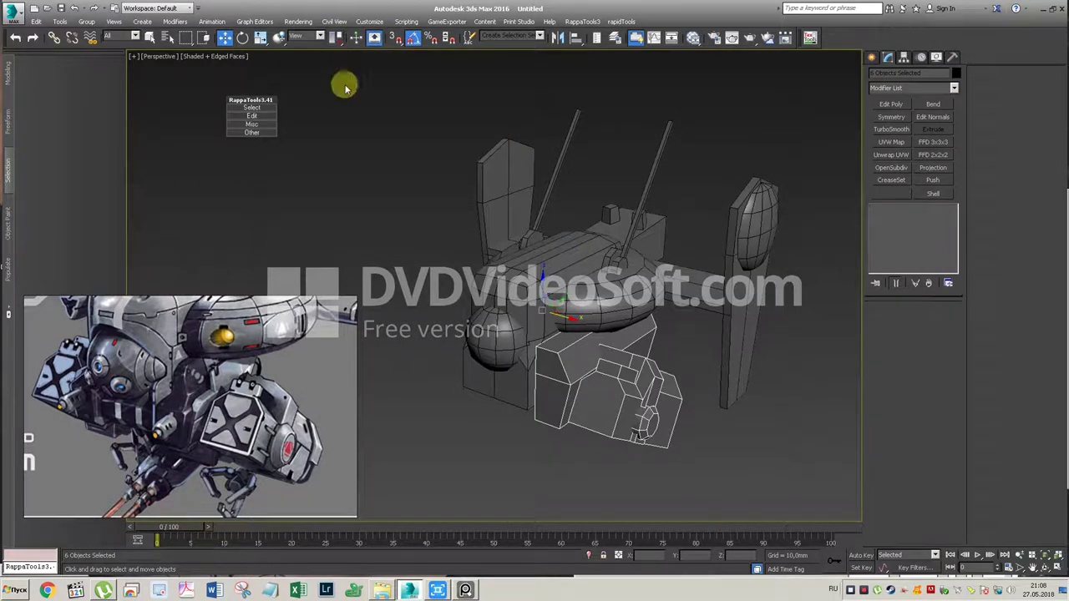
click(559, 37)
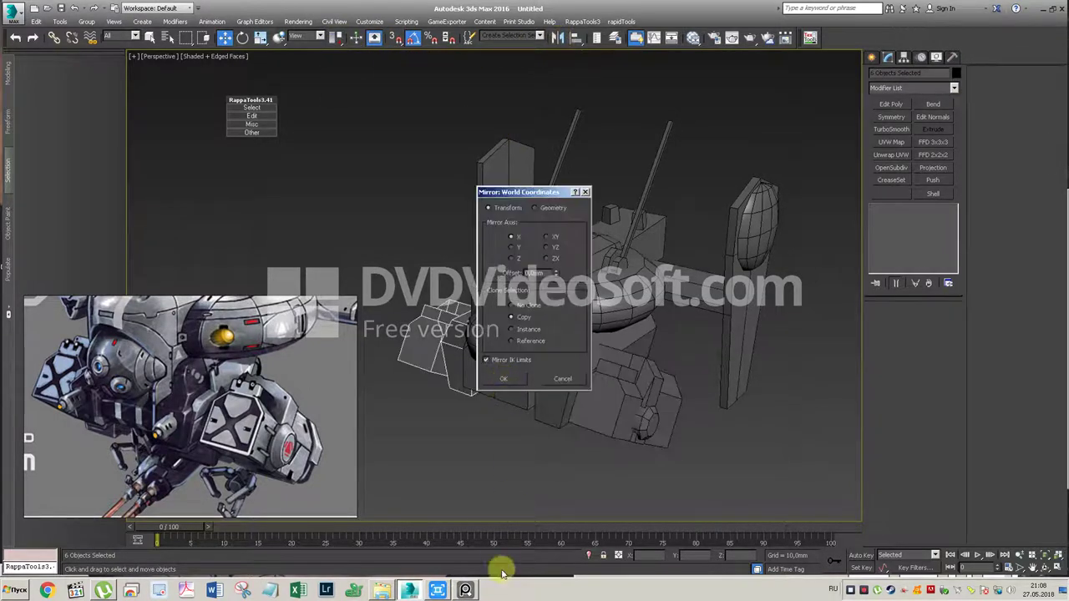
click(509, 378)
click(505, 454)
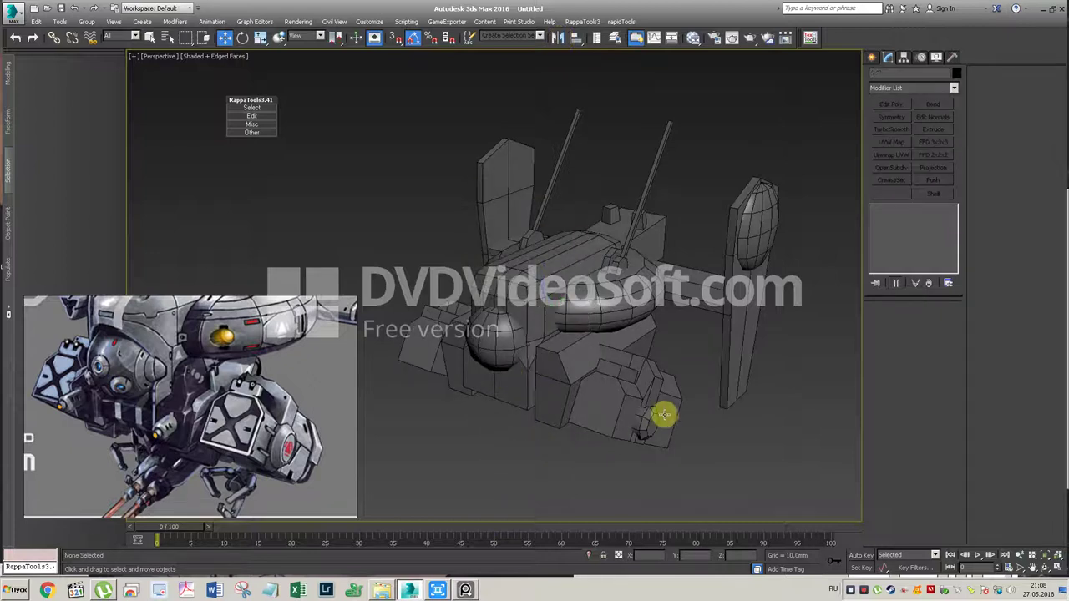
Step: Zoom and orbit around the whole droid blockout to compare it with the reference
scroll(666, 287, down, 2)
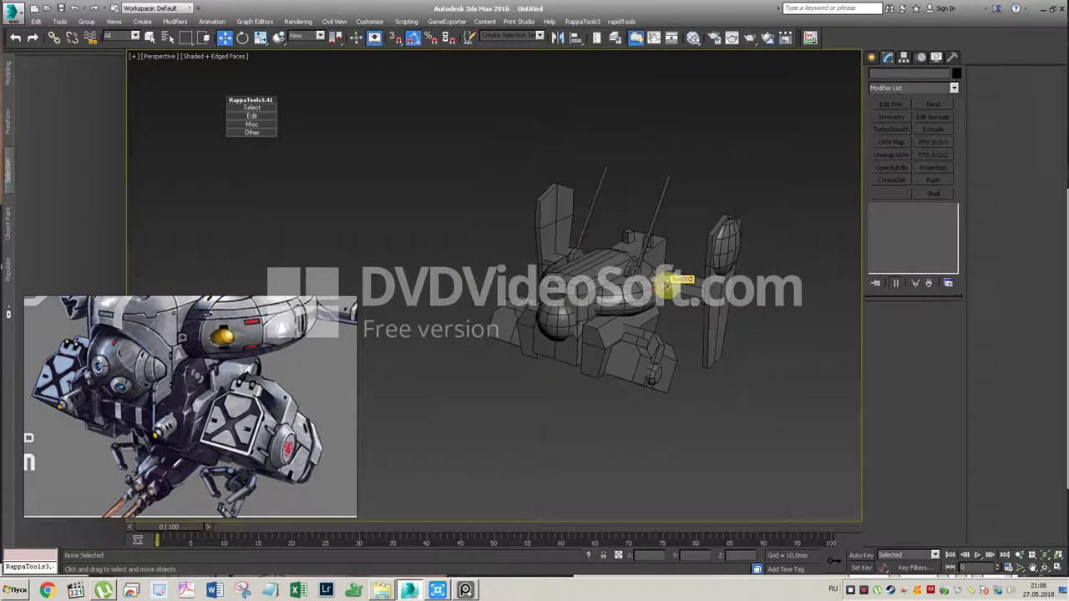
scroll(233, 396, down, 2)
scroll(237, 393, down, 2)
scroll(256, 380, down, 1)
scroll(250, 384, down, 1)
mouse_move(692, 293)
alt+middle_down()
mouse_move(652, 332)
mouse_move(663, 310)
mouse_move(640, 306)
mouse_move(653, 325)
mouse_move(635, 350)
mouse_move(708, 327)
mouse_move(699, 341)
alt+middle_up()
scroll(634, 351, up, 2)
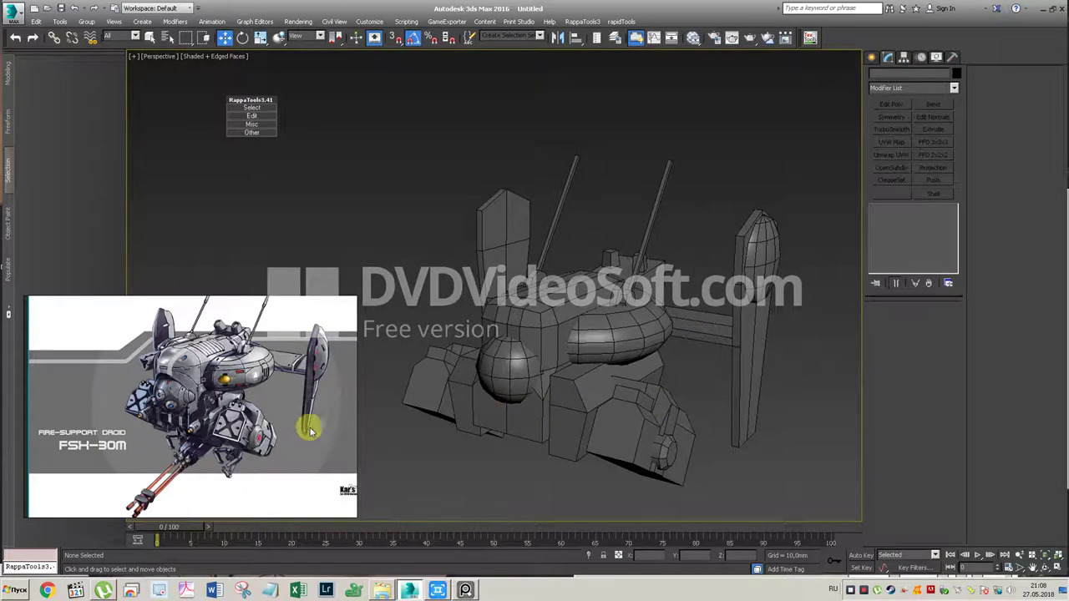
scroll(310, 415, up, 2)
scroll(238, 414, up, 2)
scroll(238, 413, up, 2)
scroll(203, 434, up, 1)
scroll(203, 435, up, 1)
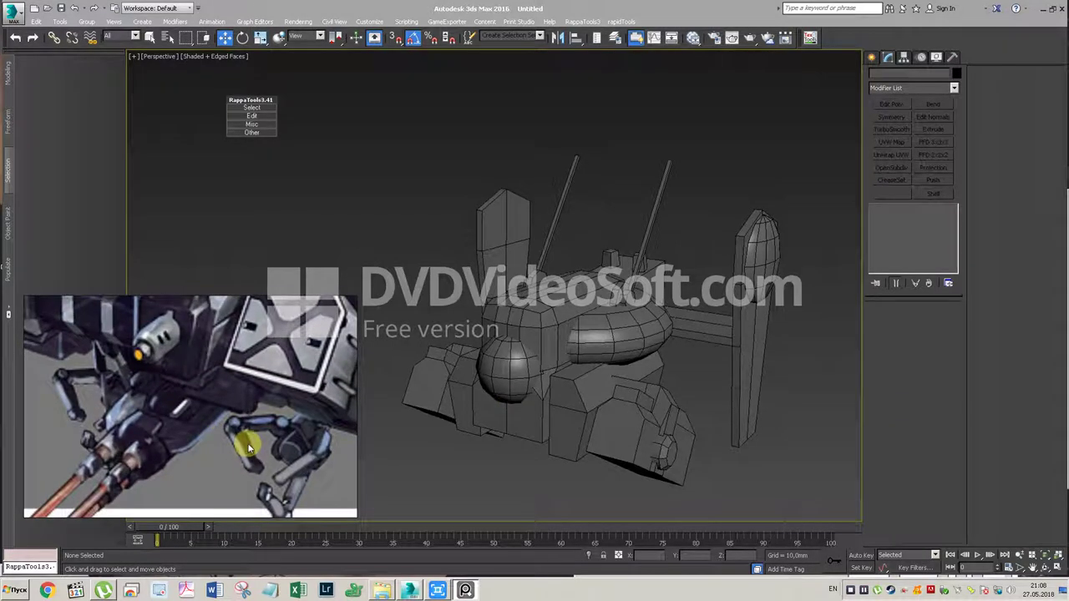
scroll(248, 448, down, 1)
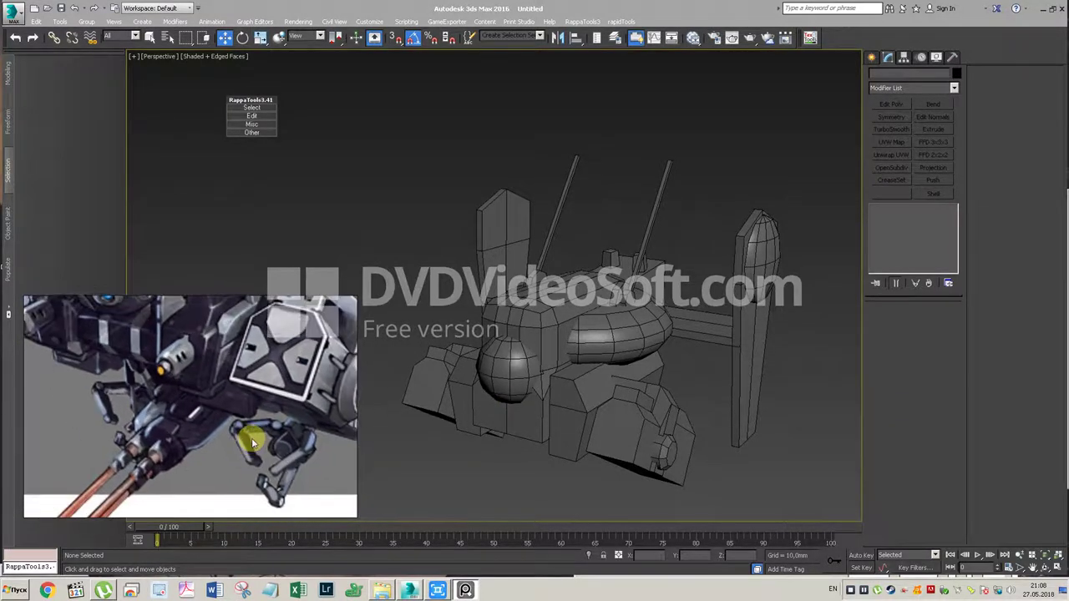
drag(251, 438, 279, 359)
scroll(282, 378, down, 1)
scroll(280, 374, down, 1)
scroll(279, 376, up, 1)
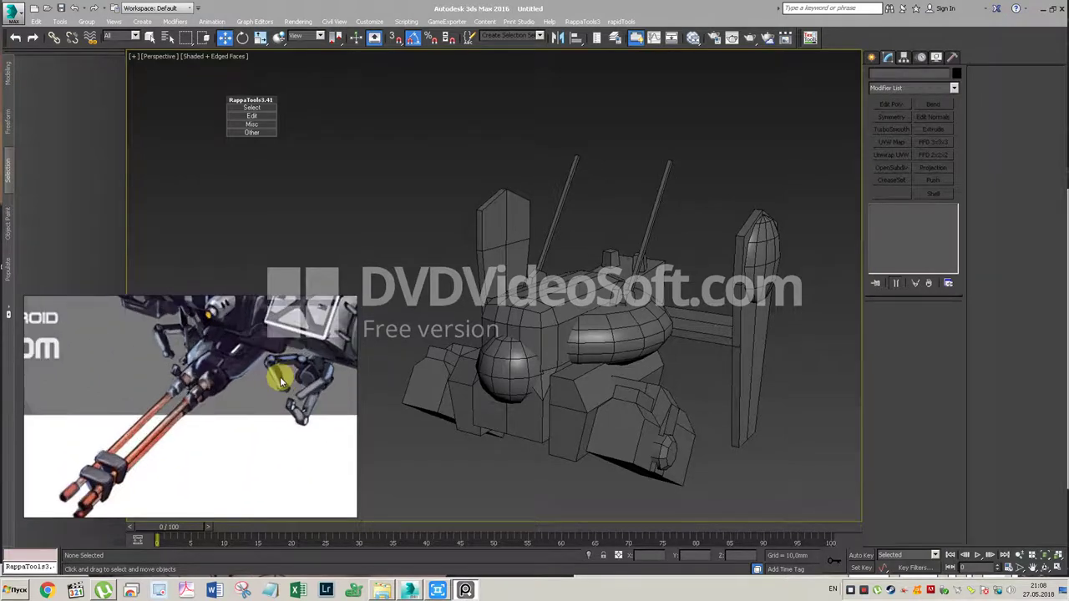
click(872, 58)
Step: Draw a small cylinder, Cylinder008, on the droid's lower front with AutoGrid enabled
click(896, 156)
scroll(539, 380, down, 3)
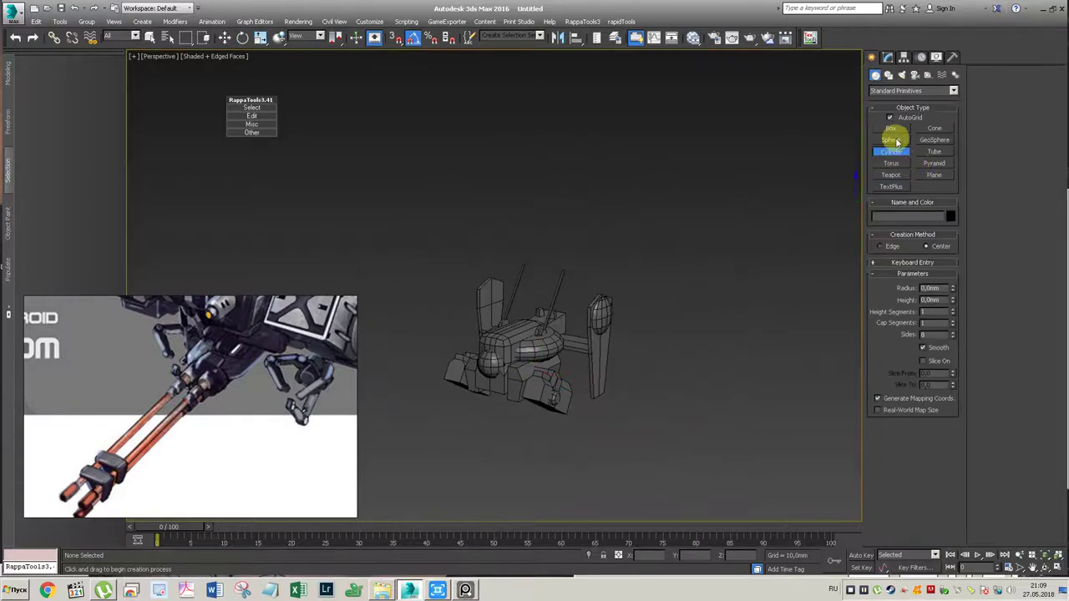
scroll(576, 382, up, 2)
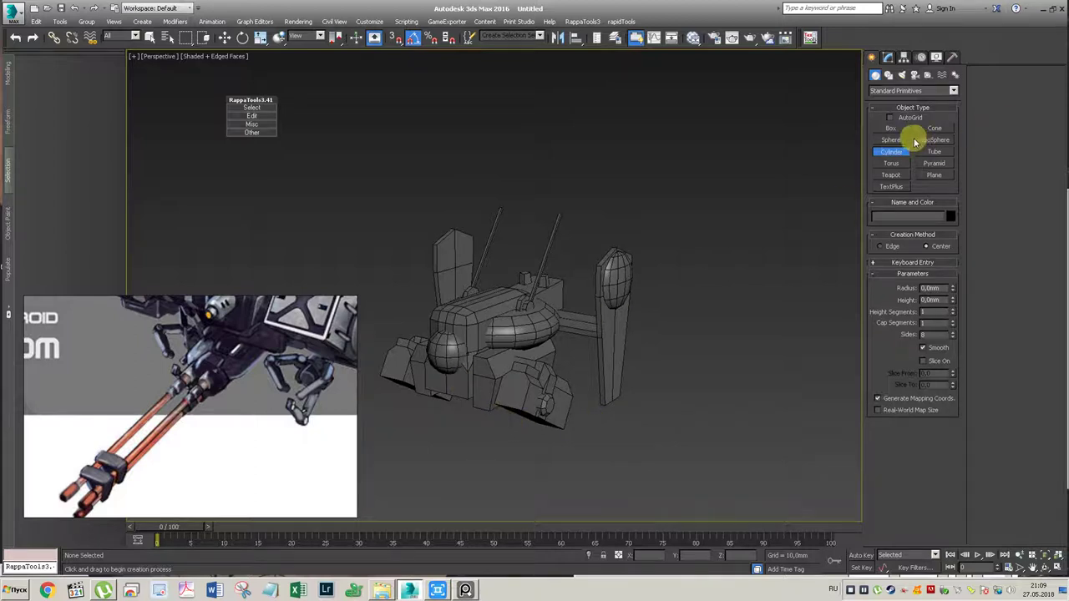
click(890, 118)
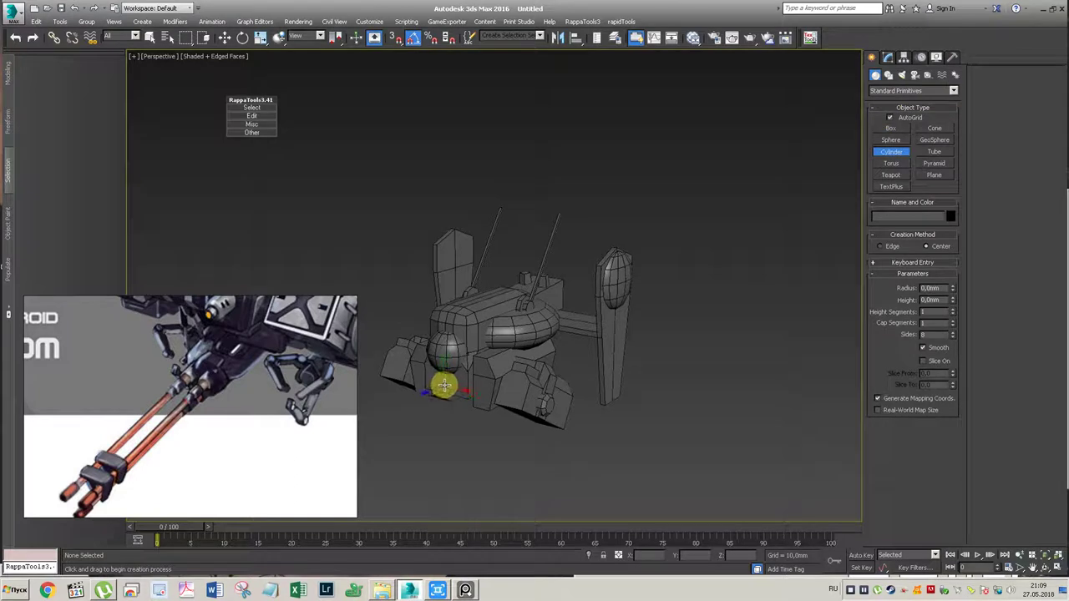
drag(447, 386, 449, 393)
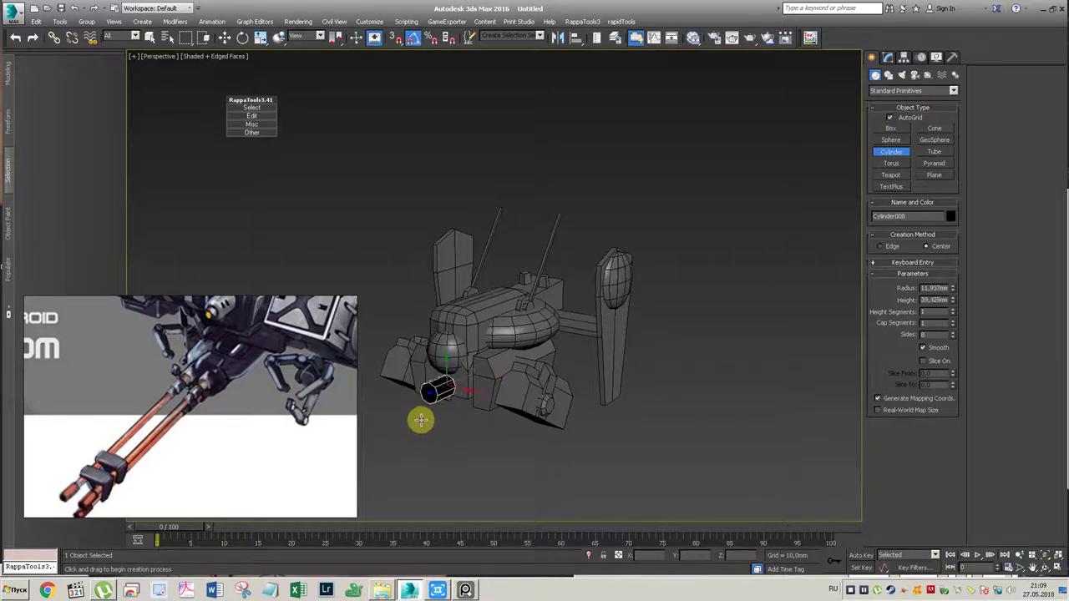
click(442, 406)
Step: Open and close the material editor, then pan back onto the droid model
key(w)
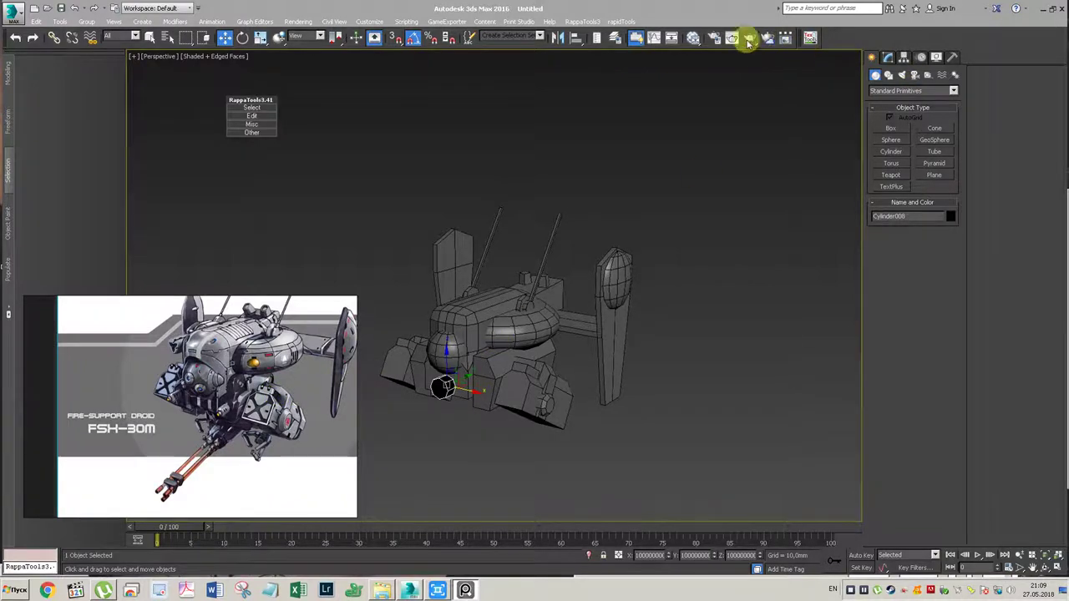
click(694, 37)
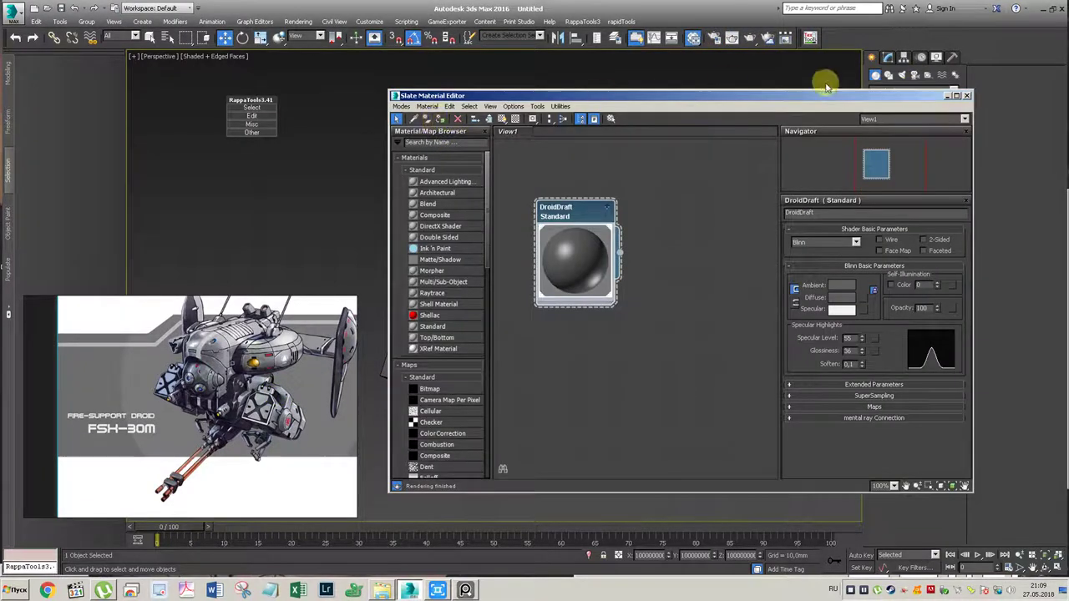
click(966, 96)
mouse_move(452, 354)
middle_down()
mouse_move(632, 306)
mouse_move(625, 287)
mouse_move(640, 296)
mouse_move(628, 298)
middle_up()
scroll(619, 301, up, 2)
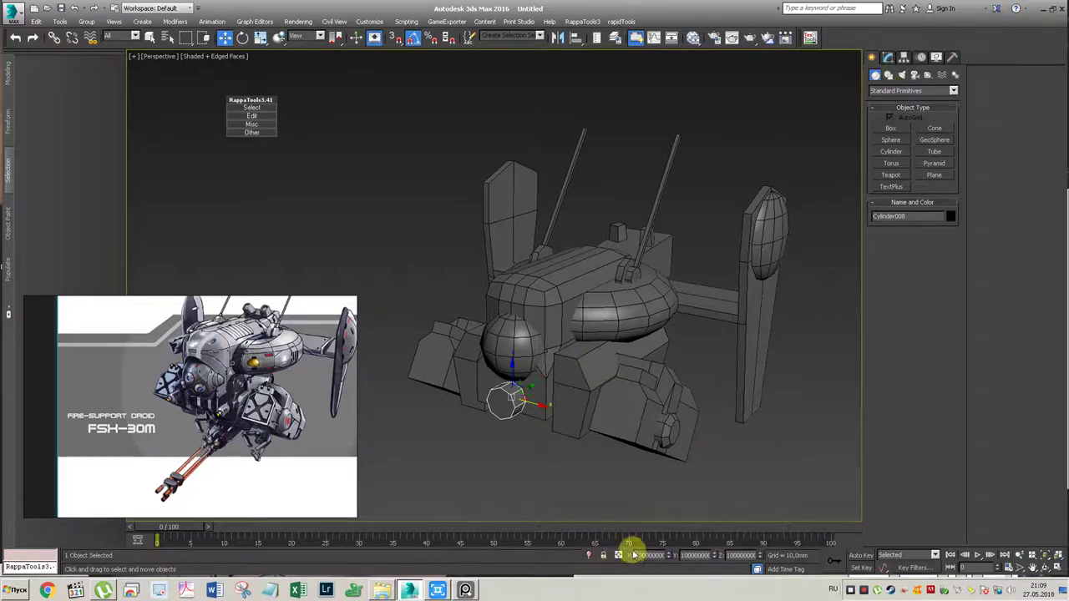
Step: Zero Cylinder008's Z position and slide it along Y against the front sphere
click(319, 37)
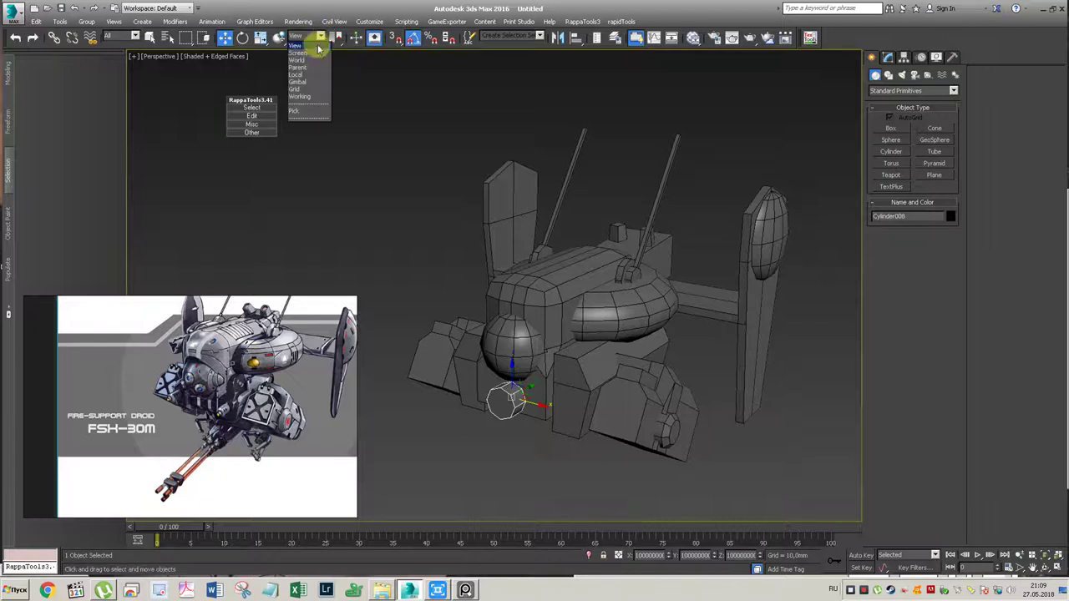
click(317, 48)
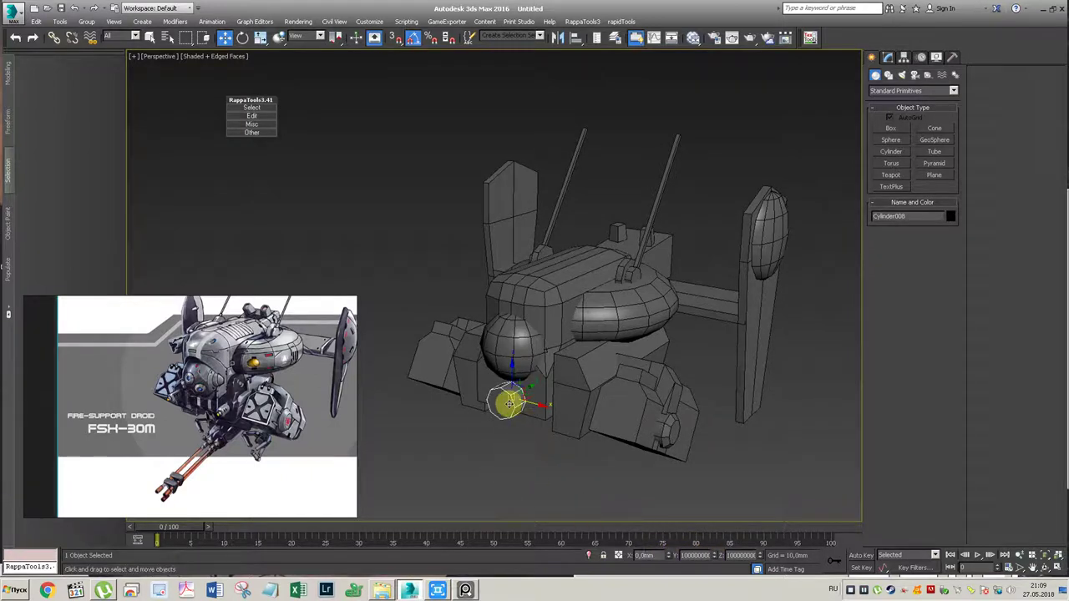
click(887, 56)
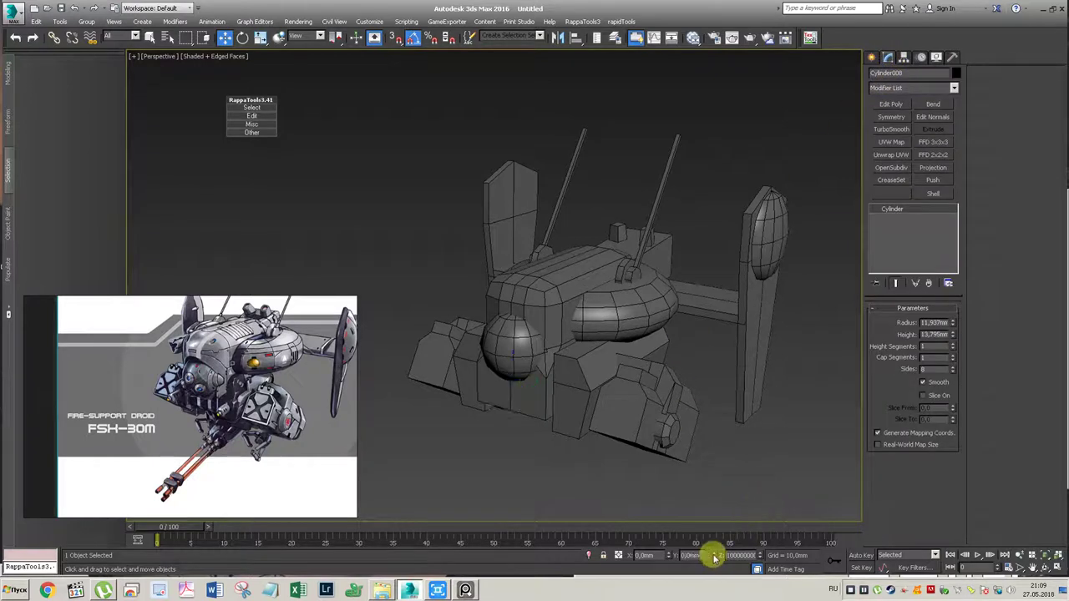
right_click(754, 556)
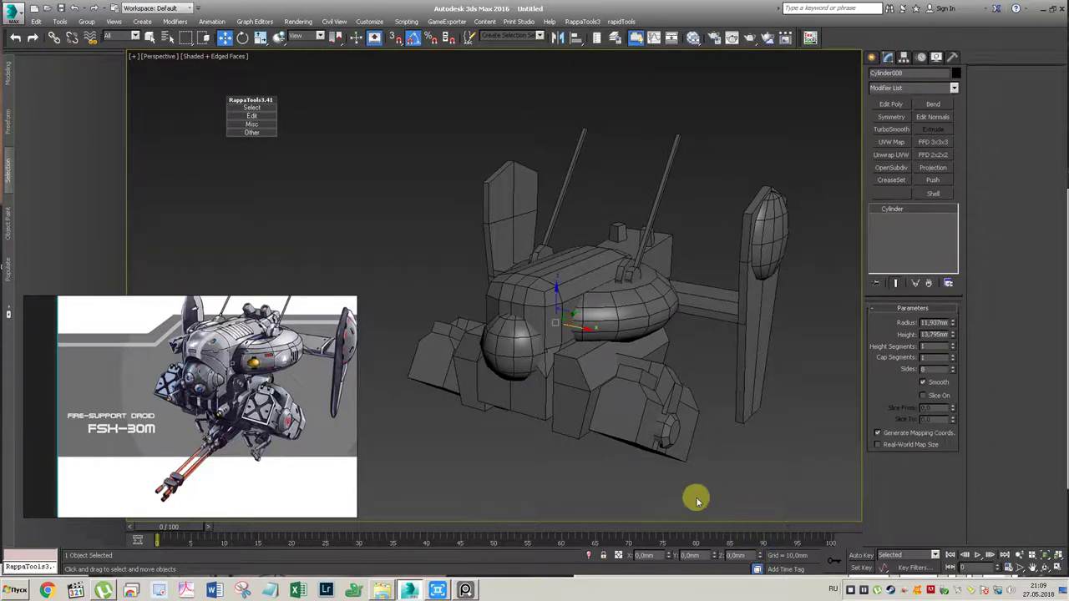
drag(576, 315, 503, 319)
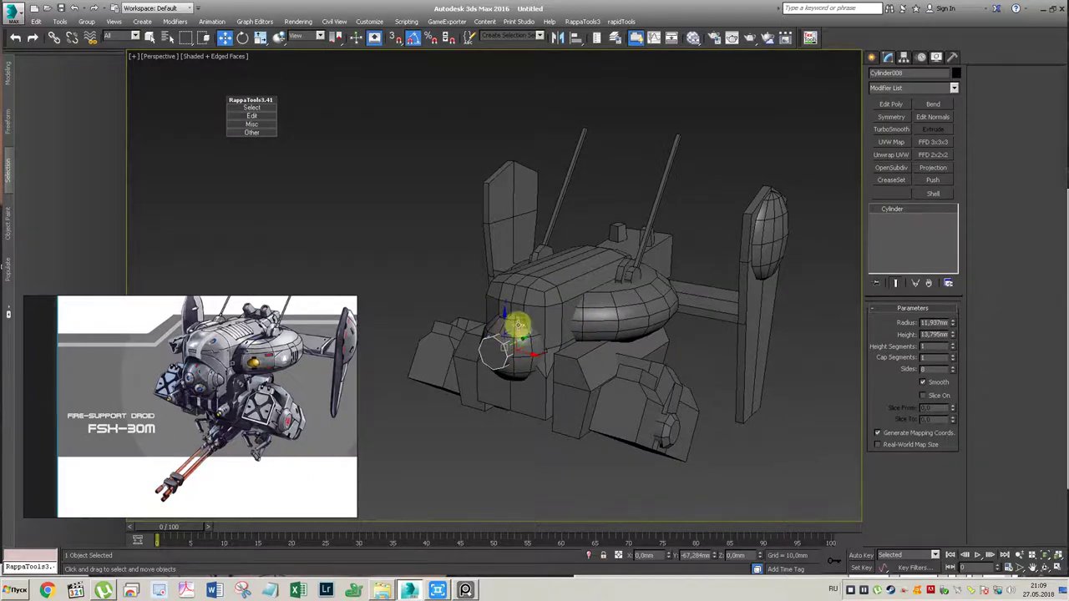
drag(519, 337, 499, 346)
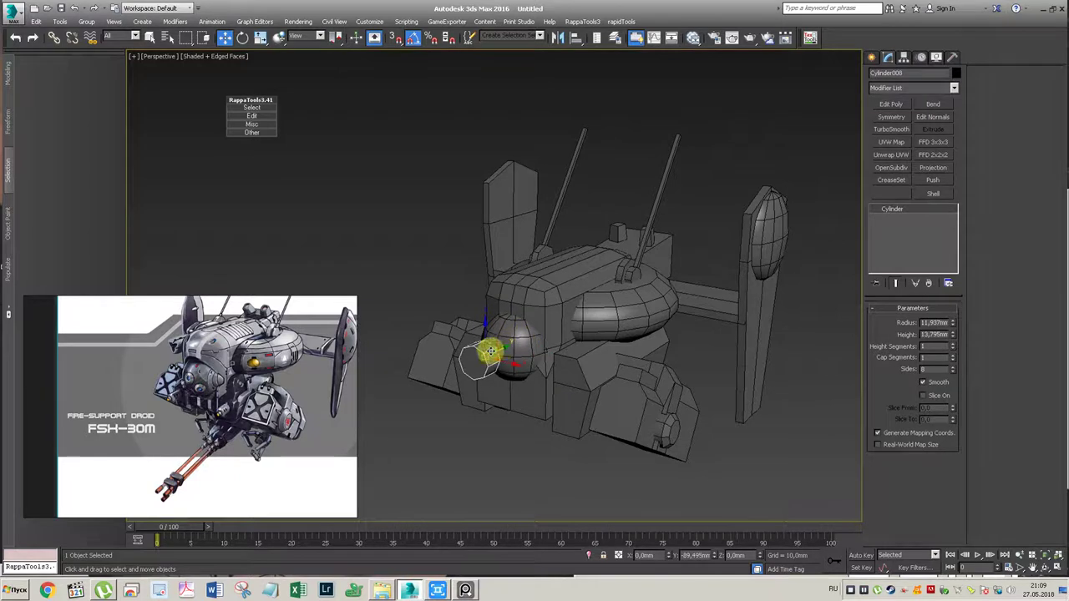
Step: Zoom and pan to bring the reference's gun barrel tips into view
scroll(490, 351, up, 2)
scroll(533, 331, up, 2)
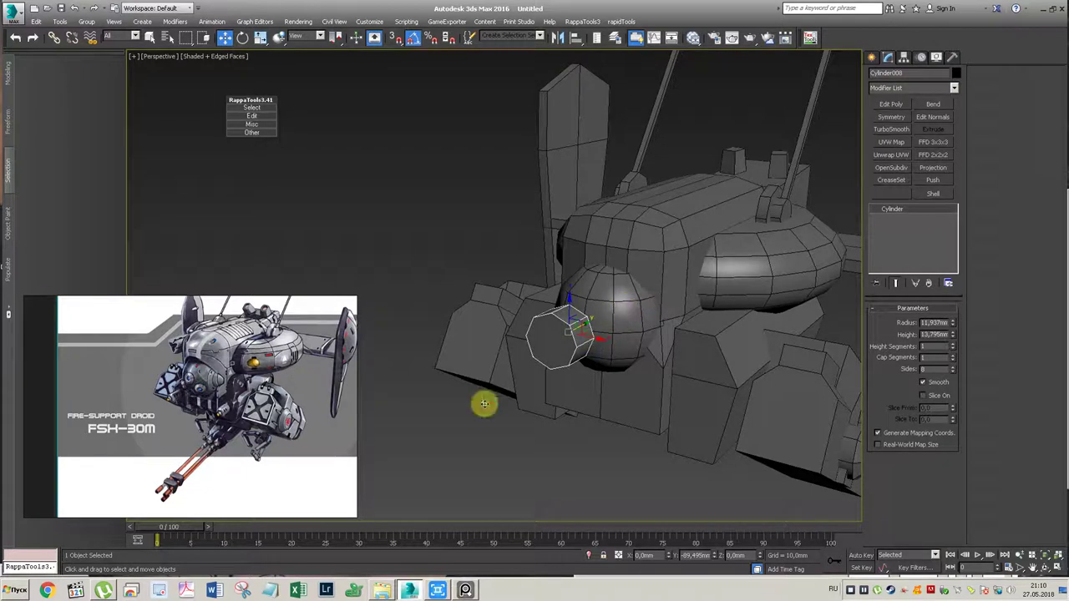
scroll(234, 438, up, 2)
scroll(218, 443, up, 2)
scroll(242, 430, up, 1)
drag(247, 424, 336, 344)
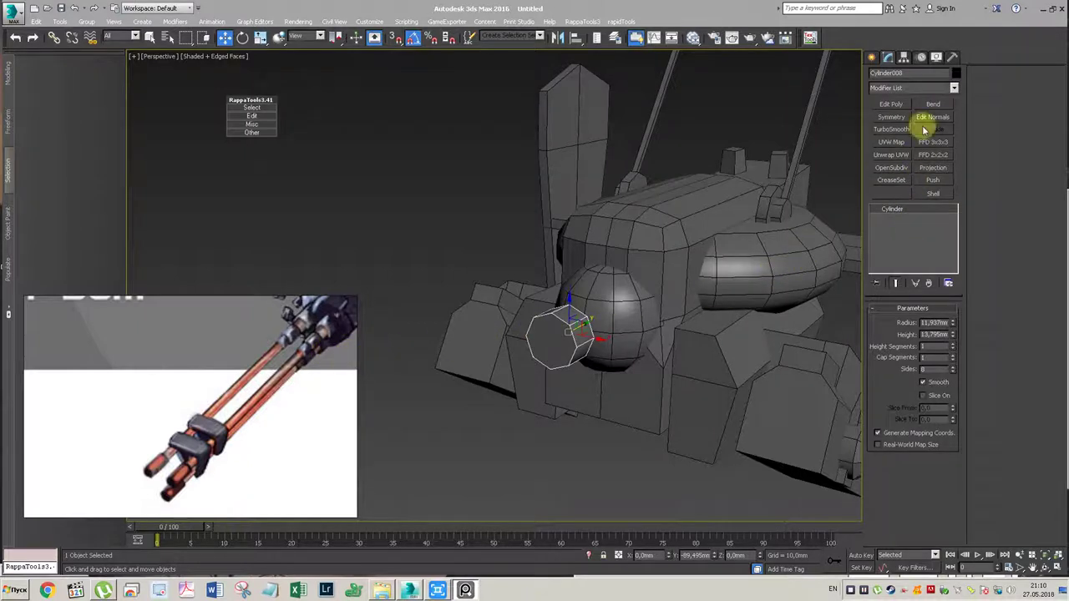
click(874, 57)
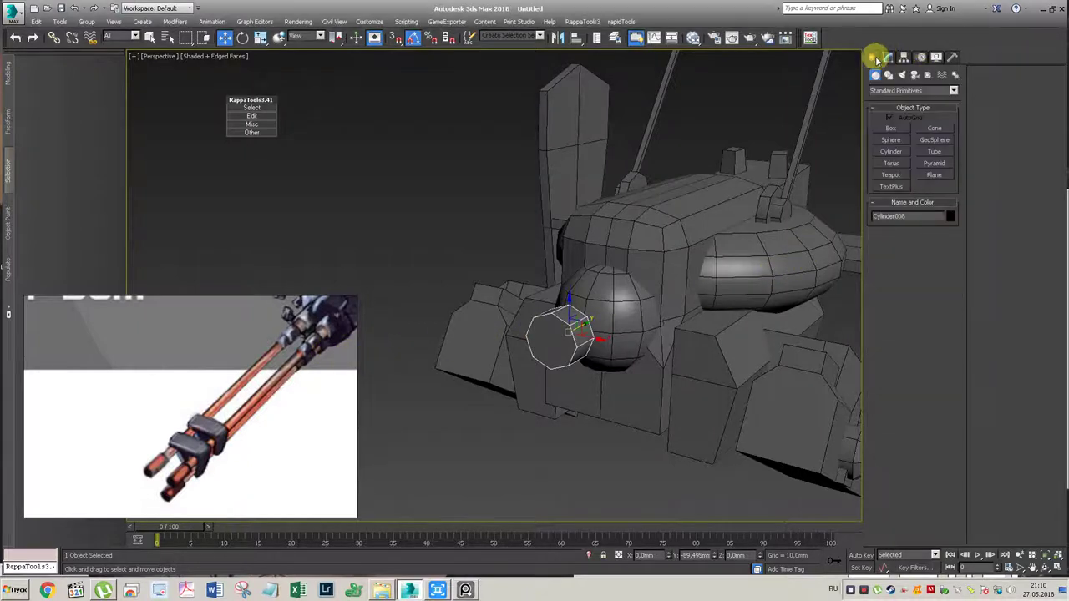
Step: Draw a long thin box barrel, about 118 mm, jutting from the hub
click(890, 128)
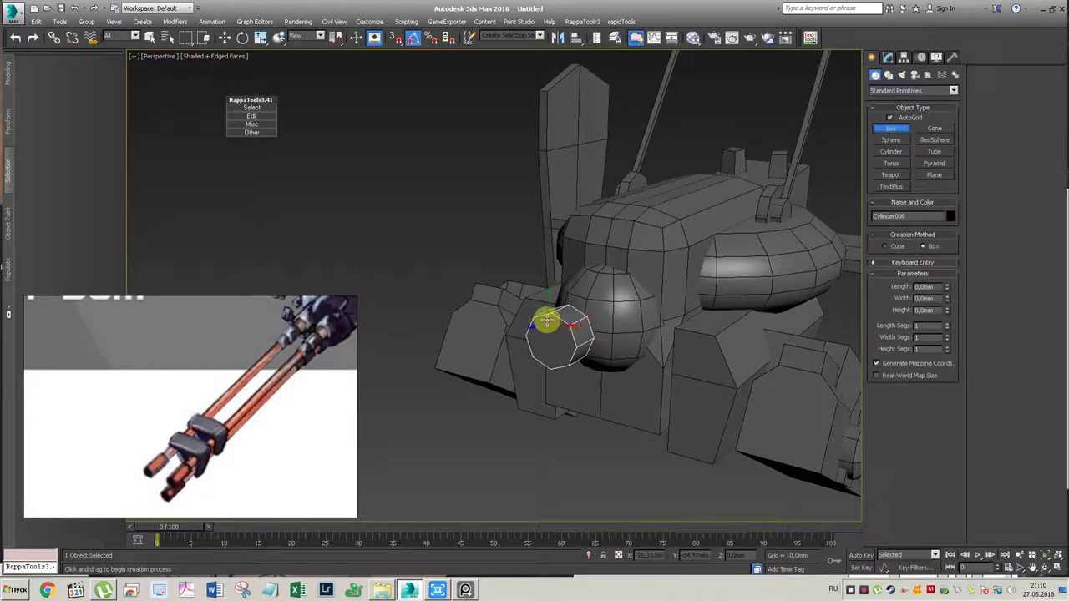
drag(544, 319, 553, 328)
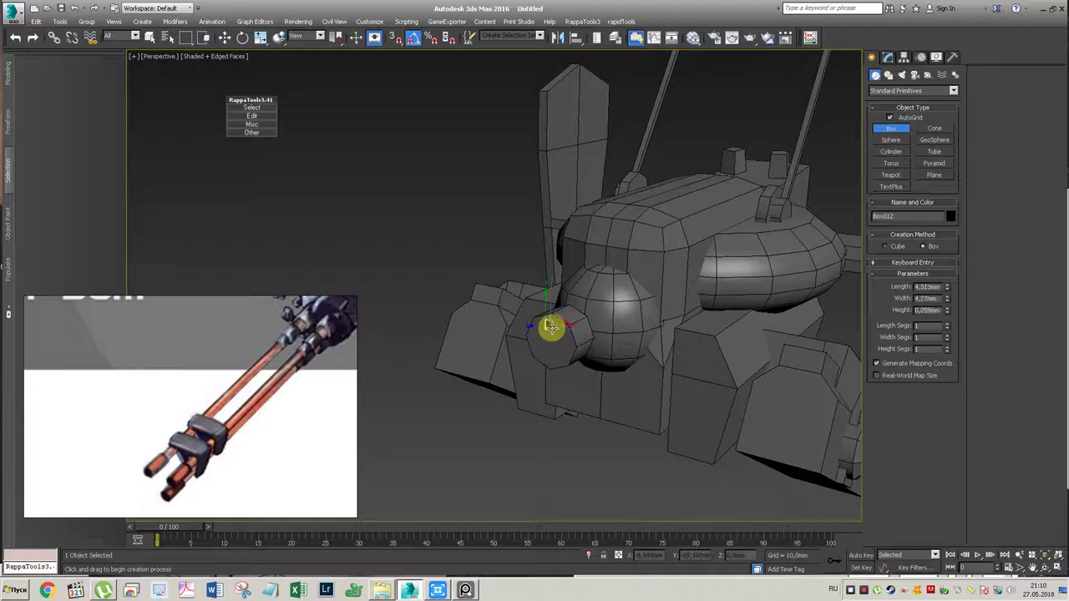
click(249, 146)
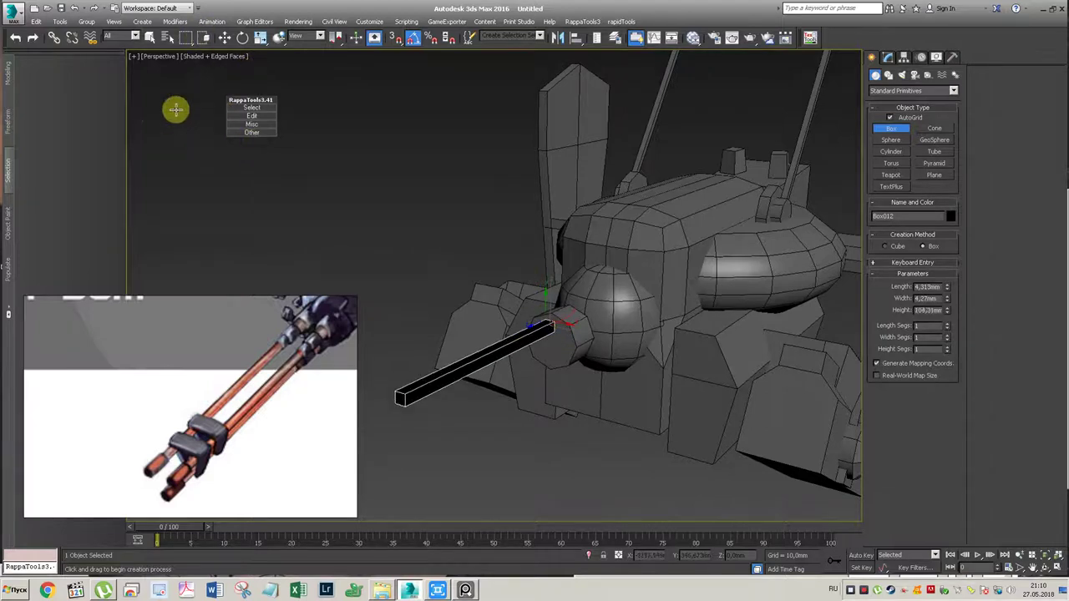
scroll(471, 258, down, 3)
mouse_move(476, 262)
alt+middle_down()
mouse_move(494, 238)
mouse_move(480, 239)
mouse_move(487, 230)
alt+middle_up()
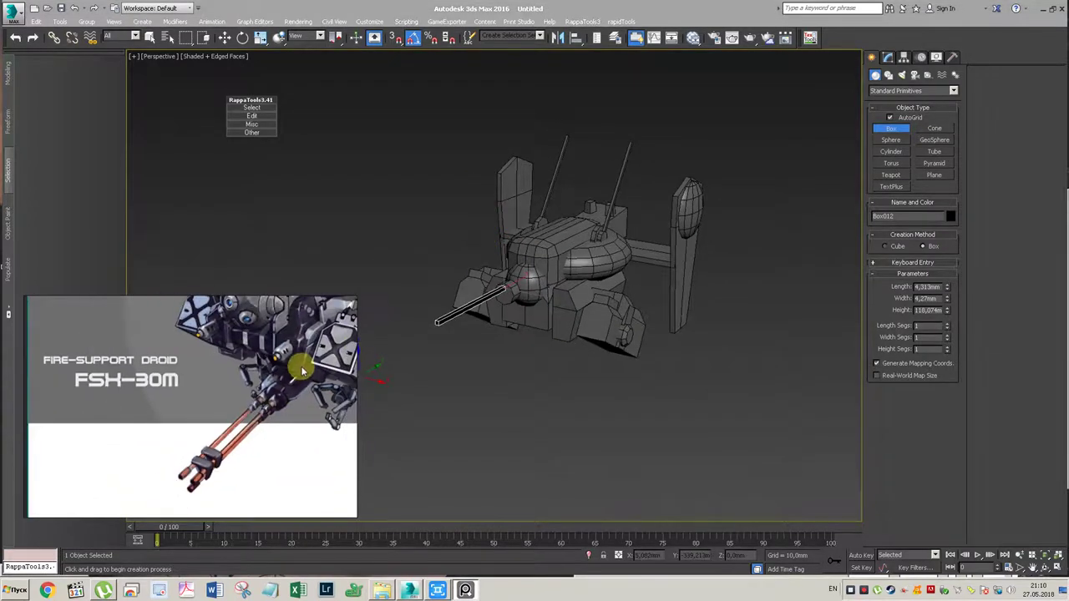
scroll(475, 295, up, 4)
Step: Assign the DroidDraft material to the barrel
key(w)
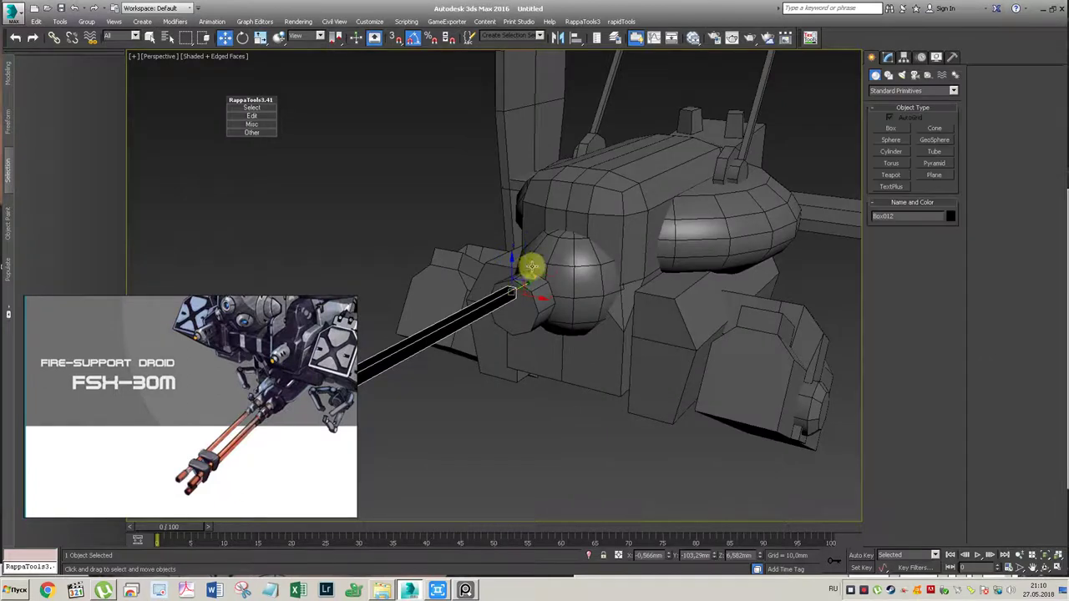
click(694, 37)
click(441, 119)
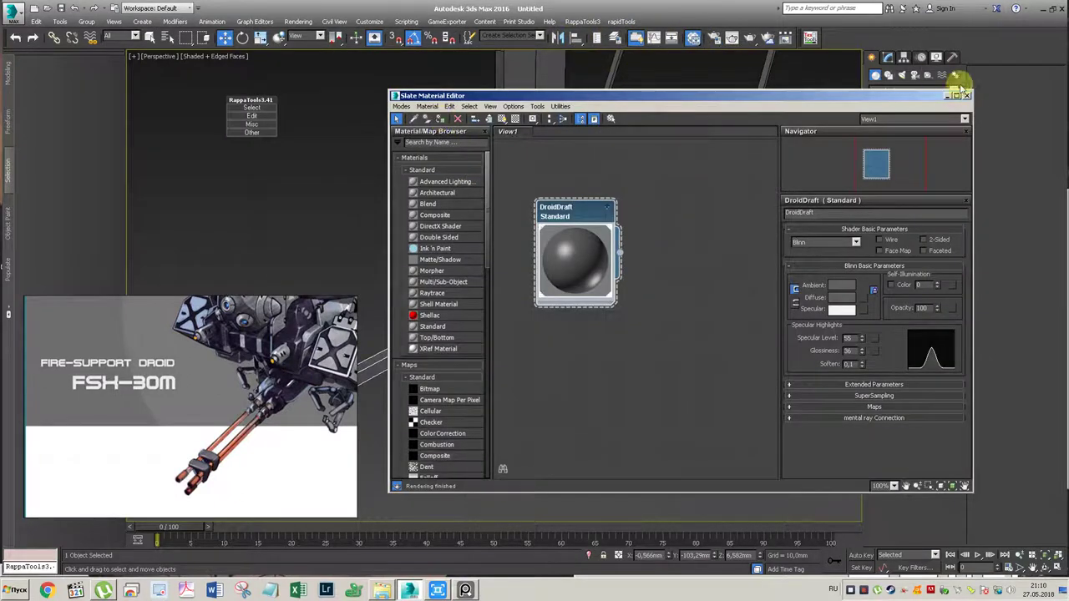
Step: Close the material editor and reset the barrel's X position to 0
click(966, 95)
mouse_move(597, 275)
alt+middle_down()
mouse_move(671, 258)
mouse_move(626, 365)
alt+middle_up()
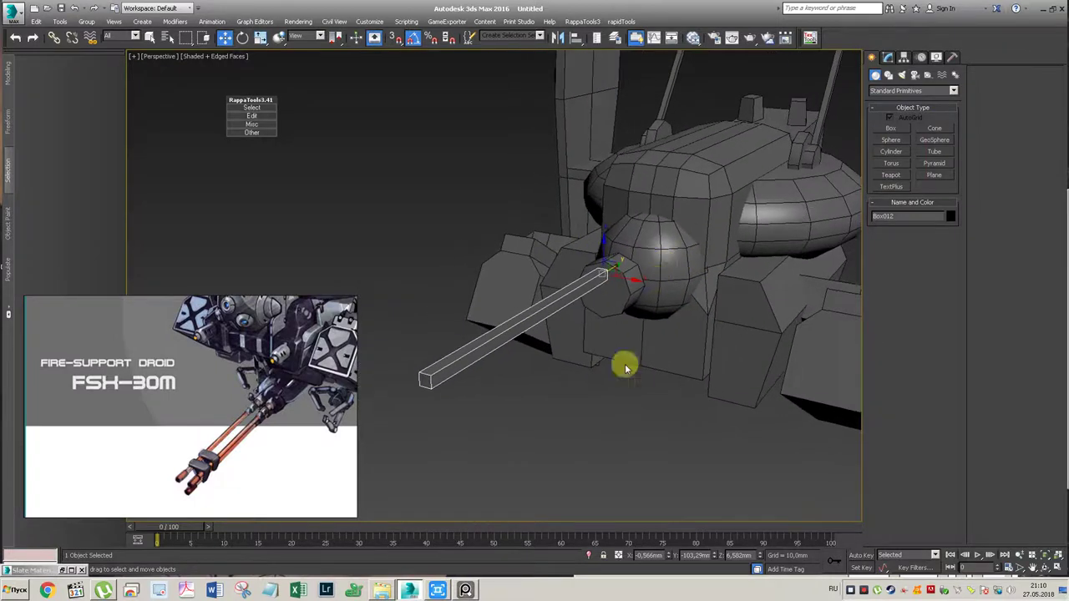
right_click(669, 556)
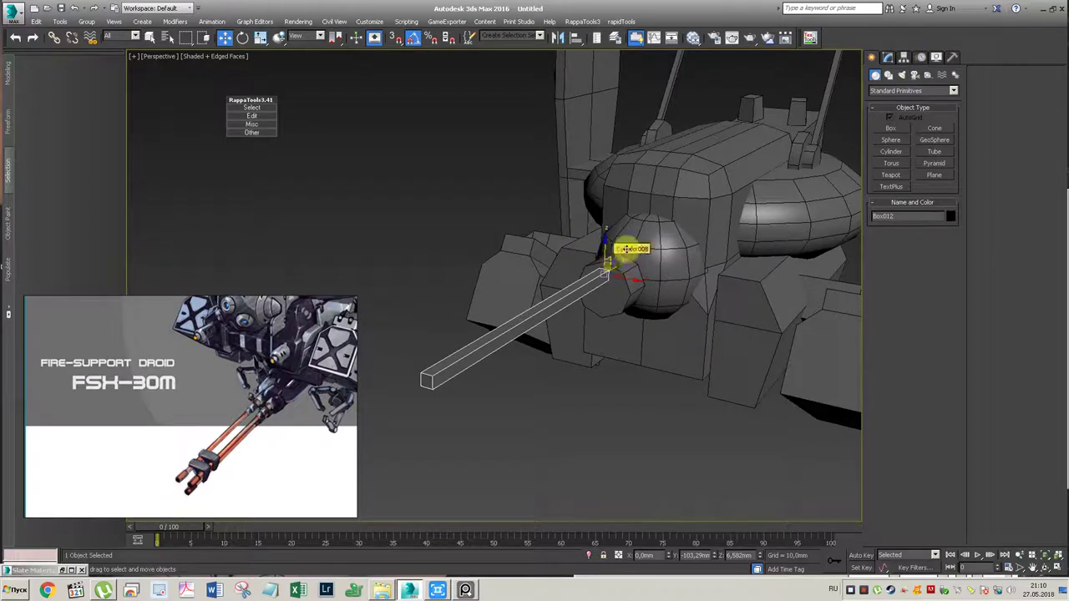
Step: Align the barrel's pivot to Cylinder008's pivot point using Affect Pivot Only
click(903, 59)
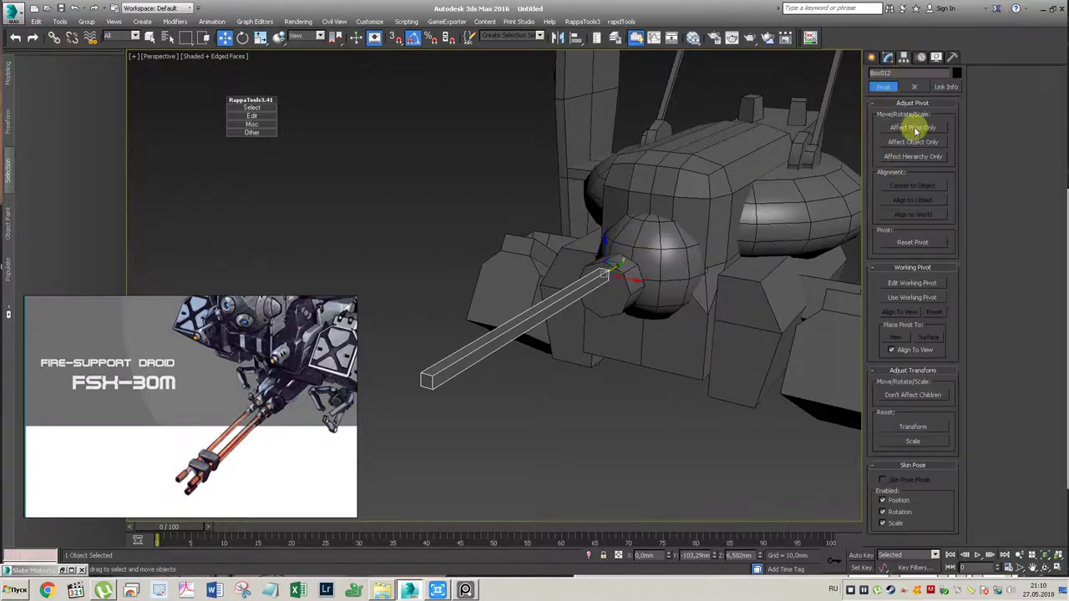
click(913, 128)
click(609, 298)
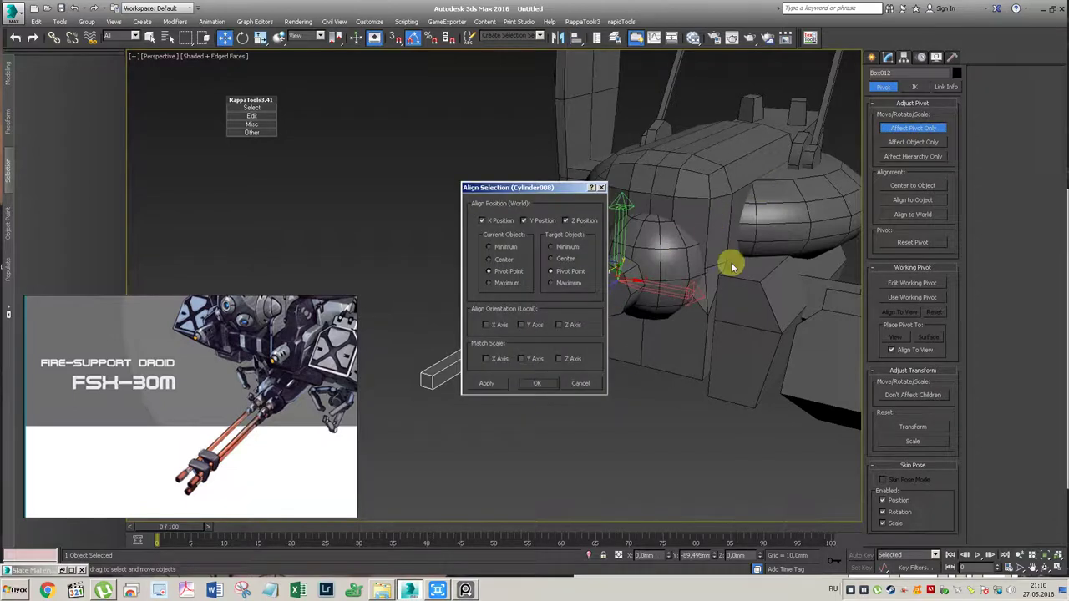
click(543, 383)
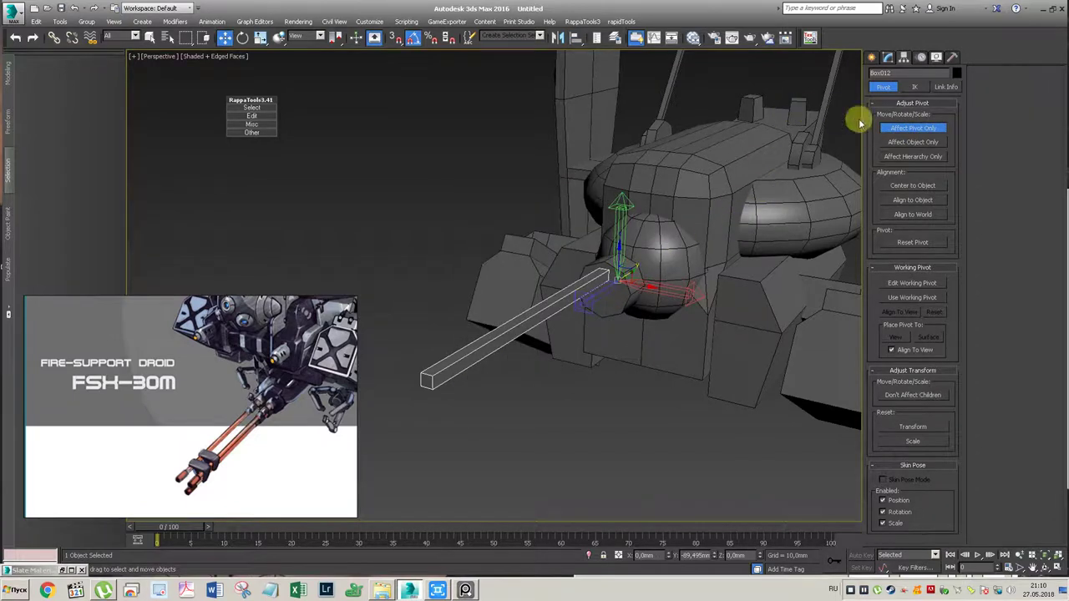
click(885, 57)
click(874, 57)
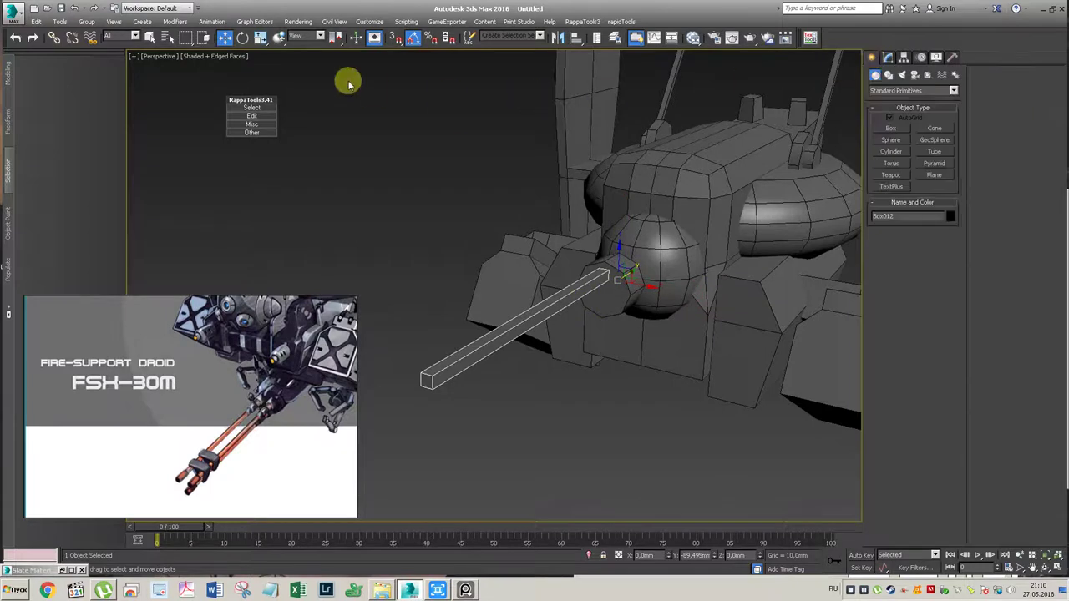
click(242, 38)
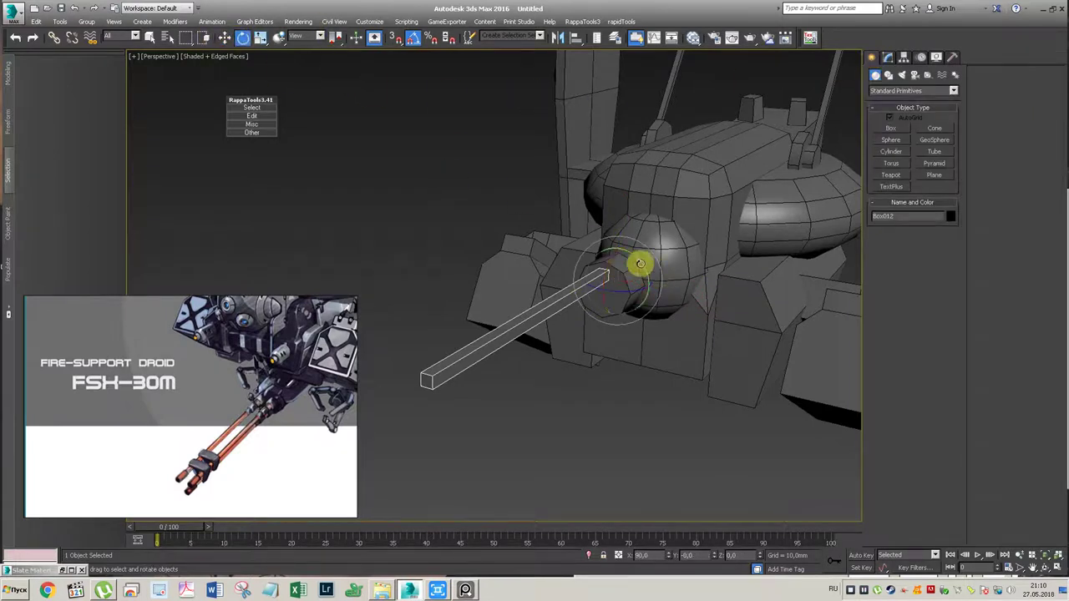
Step: Rotate instanced copies of the barrel around the hub to form three barrels
shift+drag(636, 261, 698, 311)
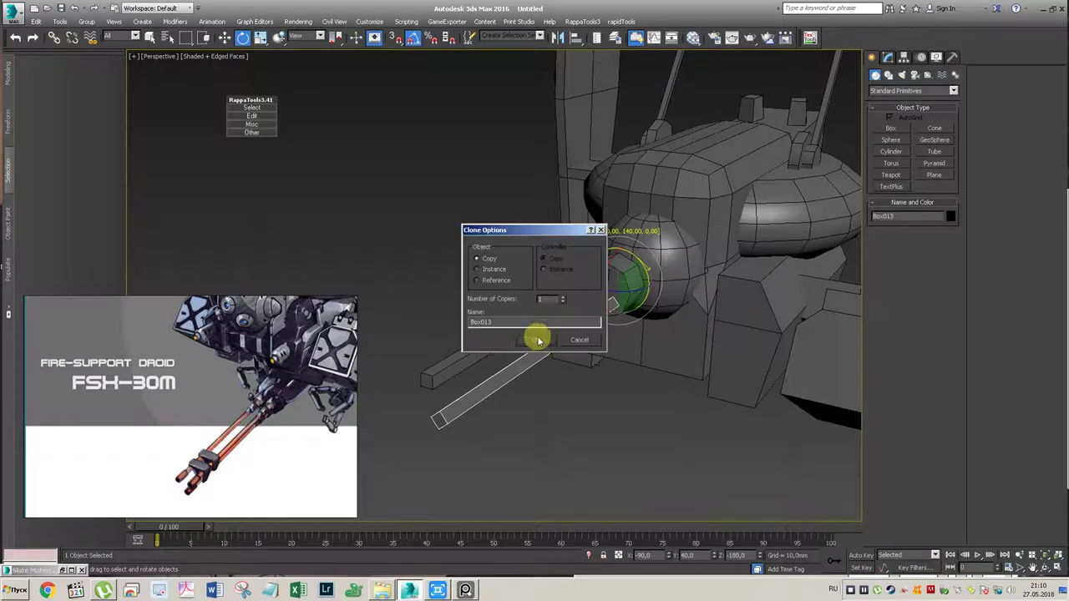
click(539, 341)
click(563, 294)
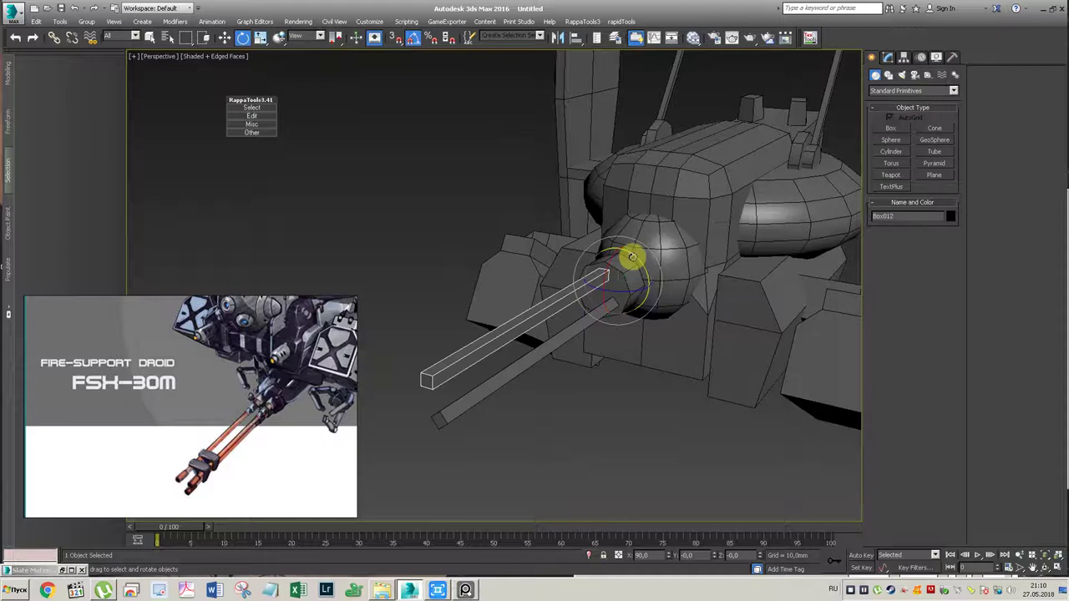
click(630, 266)
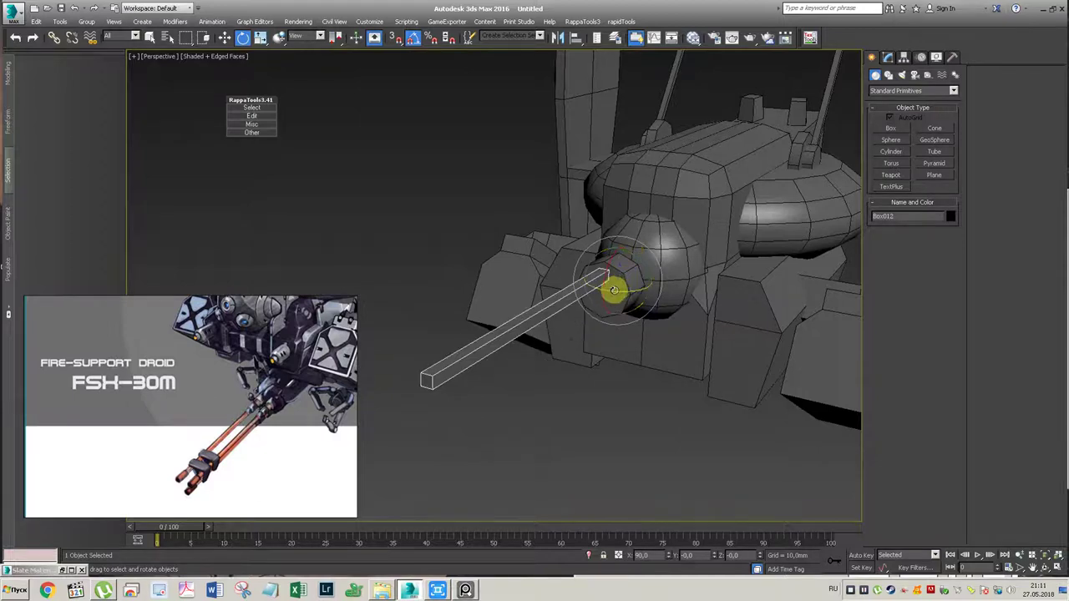
drag(631, 260, 678, 320)
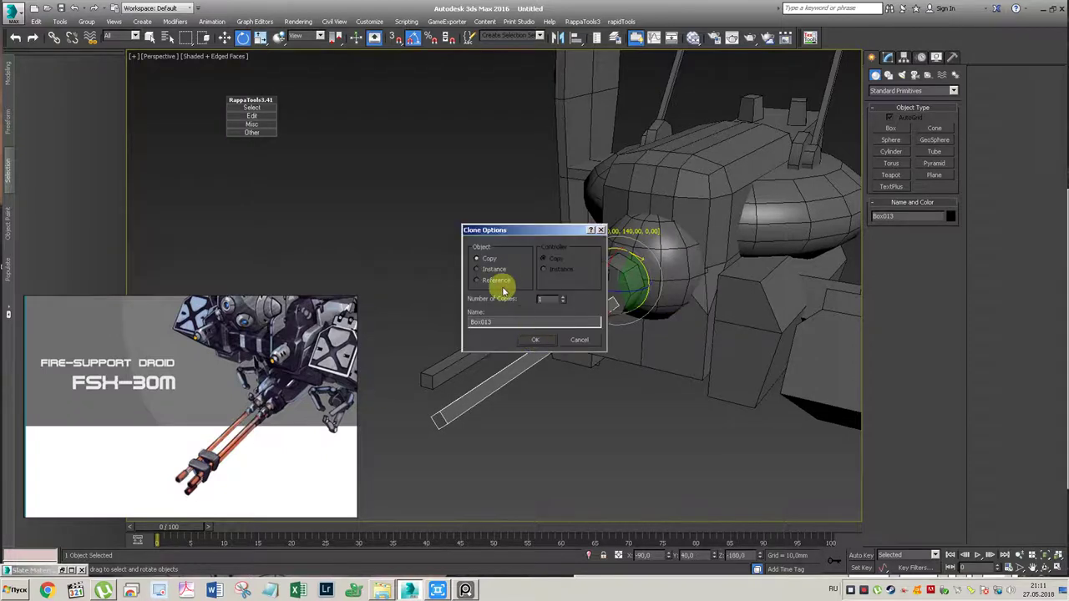
click(535, 339)
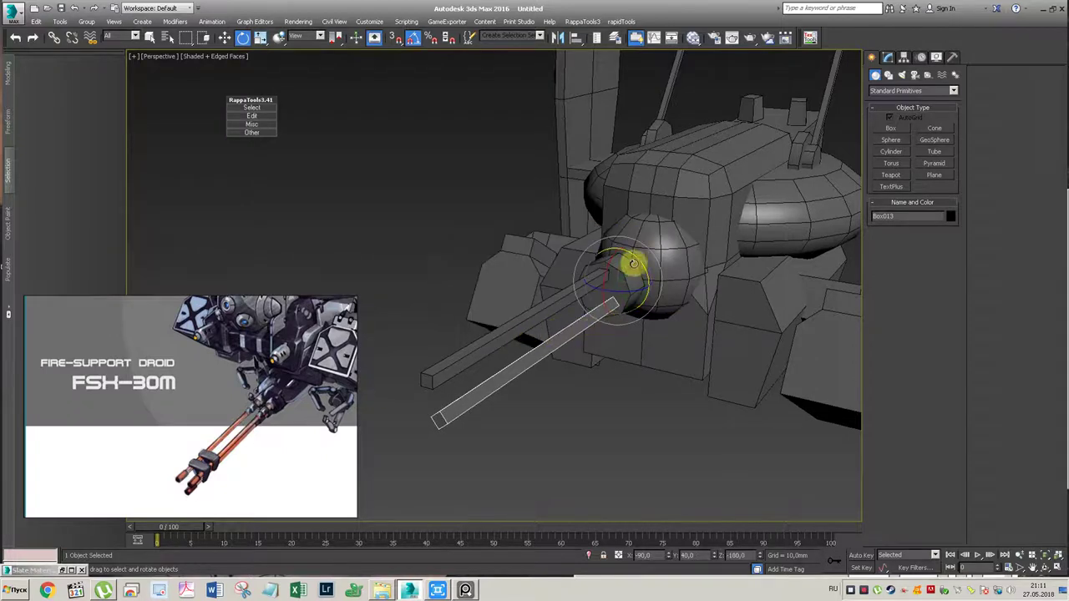
drag(643, 267, 676, 301)
click(585, 338)
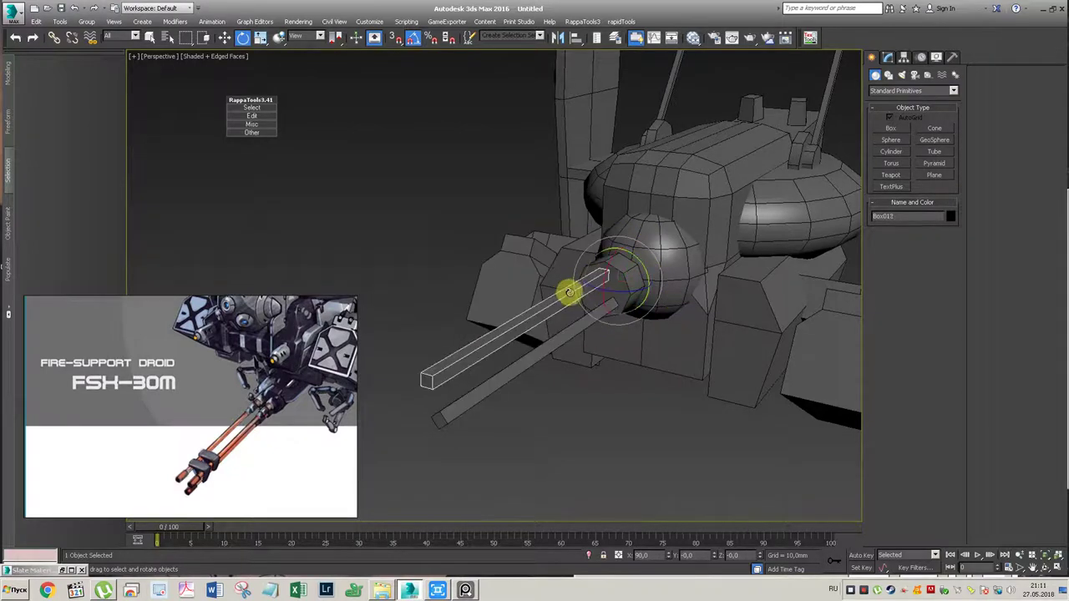
shift+drag(640, 267, 573, 210)
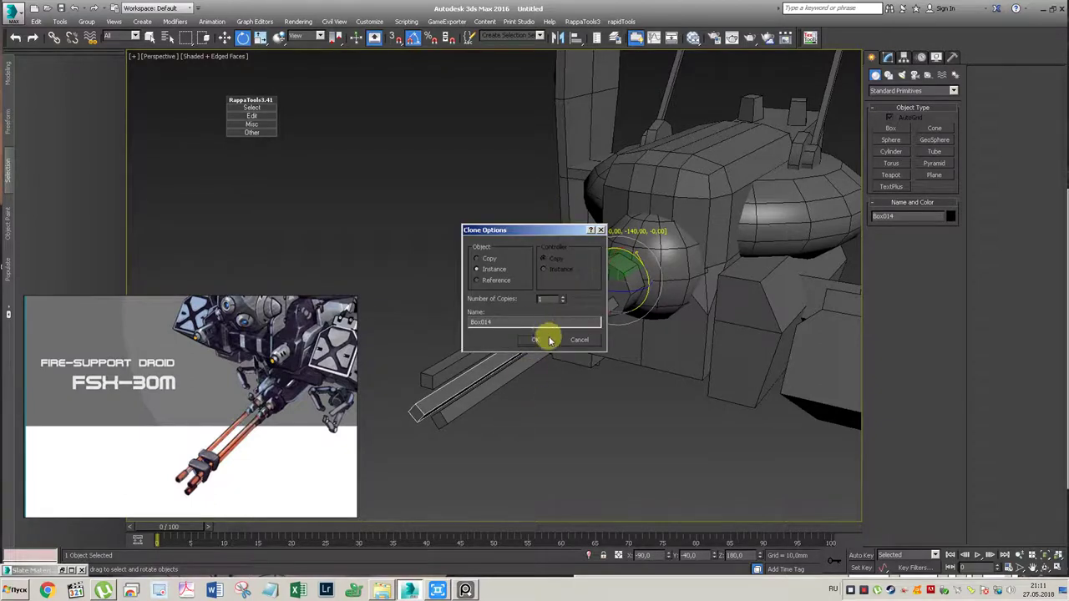
click(539, 344)
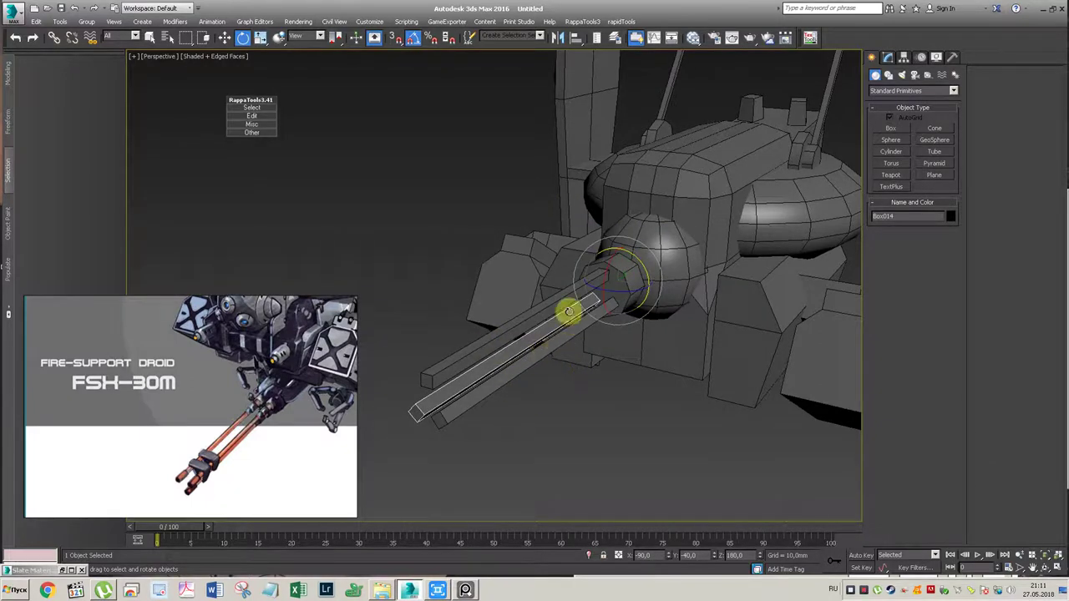
Step: Select all three barrels and activate Select and Link
alt+middle_drag(568, 310, 584, 318)
drag(458, 342, 501, 375)
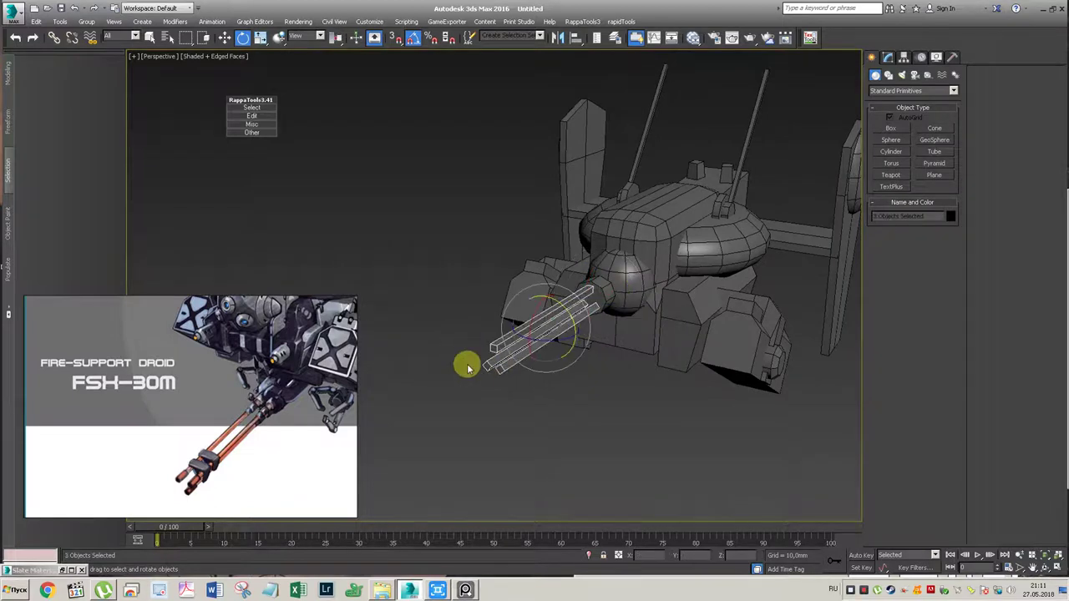
click(53, 37)
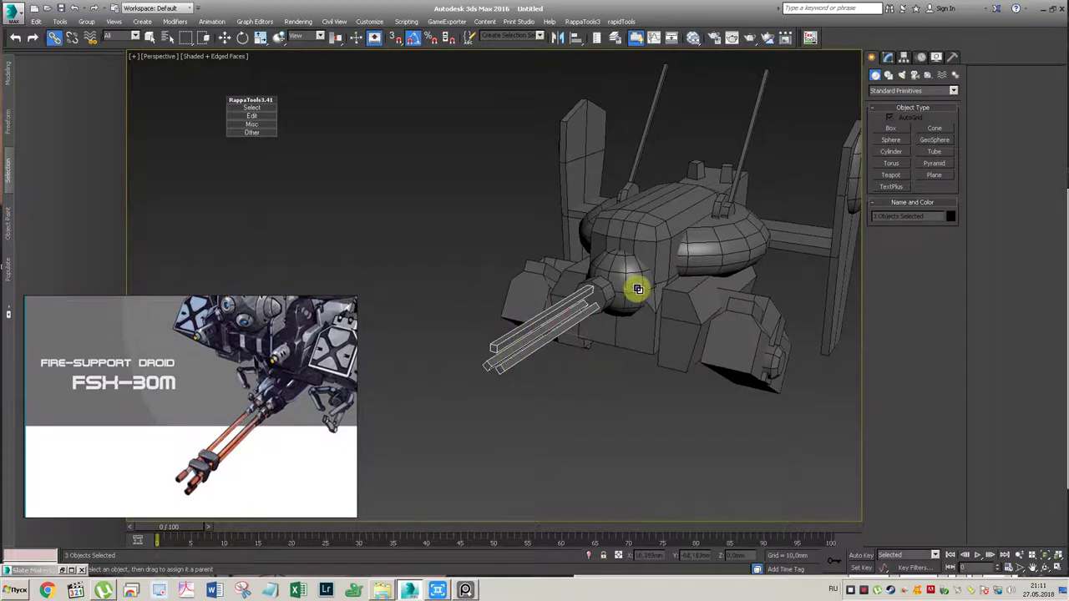
Step: Link the three barrels to Cylinder008 and spin the hub to test them
click(602, 292)
key(e)
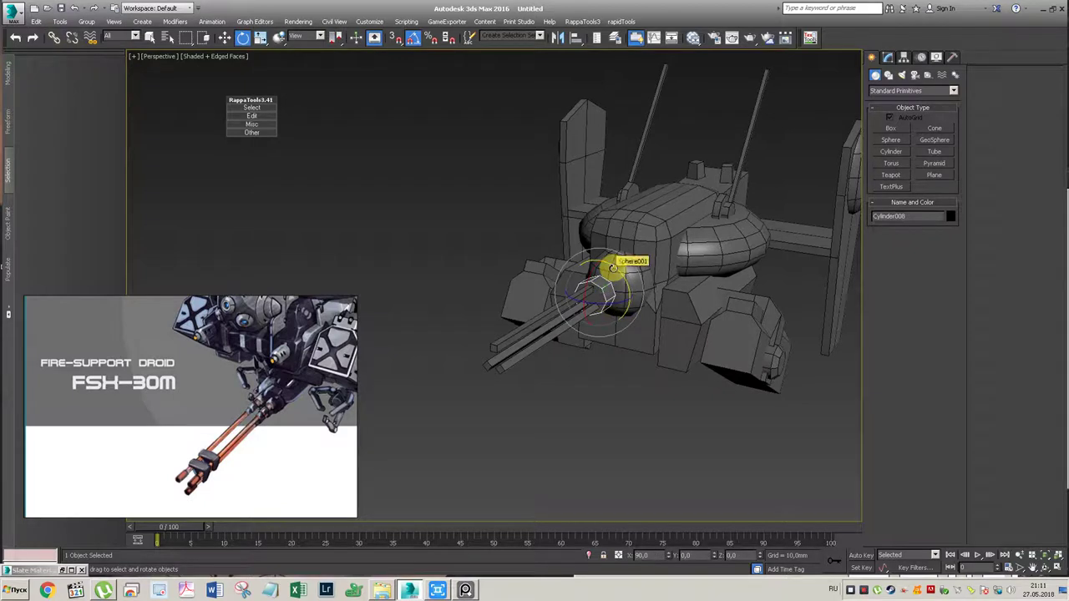
drag(614, 273, 709, 315)
click(610, 375)
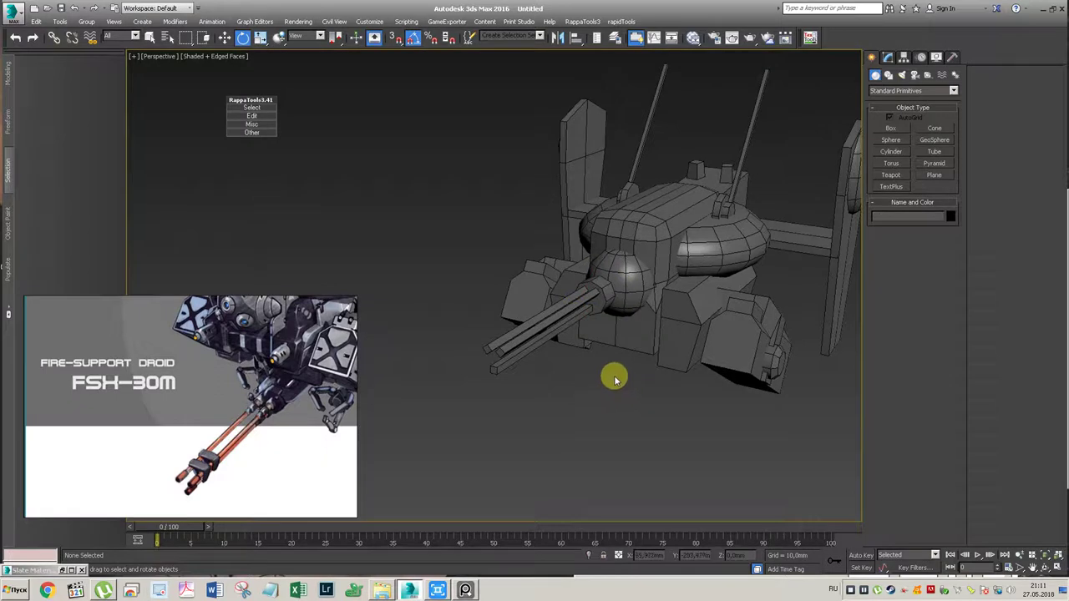
Step: Rotate the small box Box014 on the front of the central sphere
mouse_move(613, 310)
alt+middle_down()
mouse_move(644, 331)
mouse_move(651, 297)
alt+middle_up()
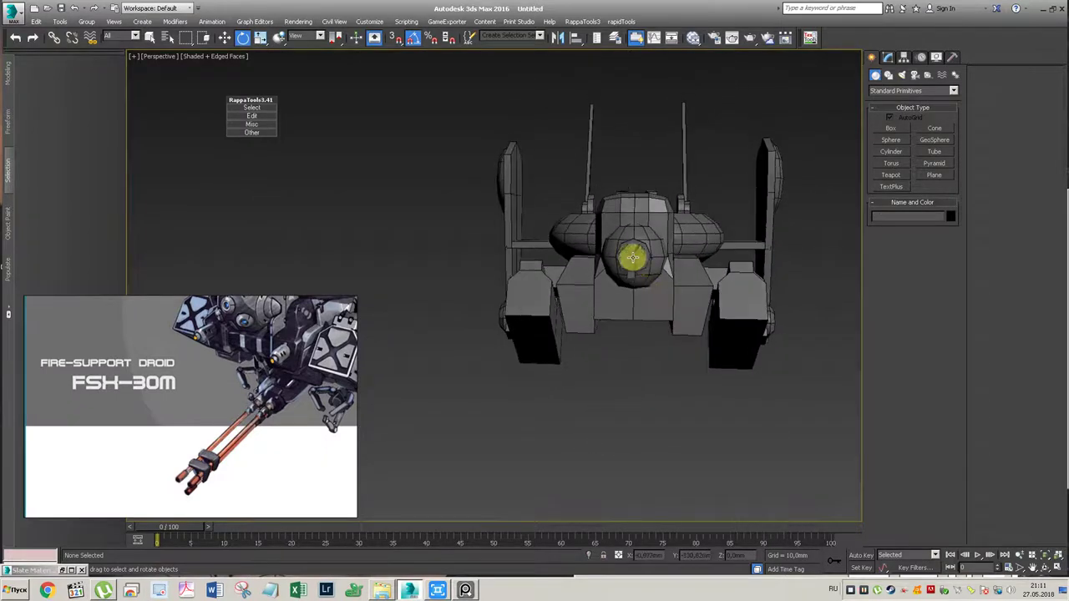
scroll(642, 255, up, 2)
click(621, 251)
alt+middle_drag(632, 262, 633, 264)
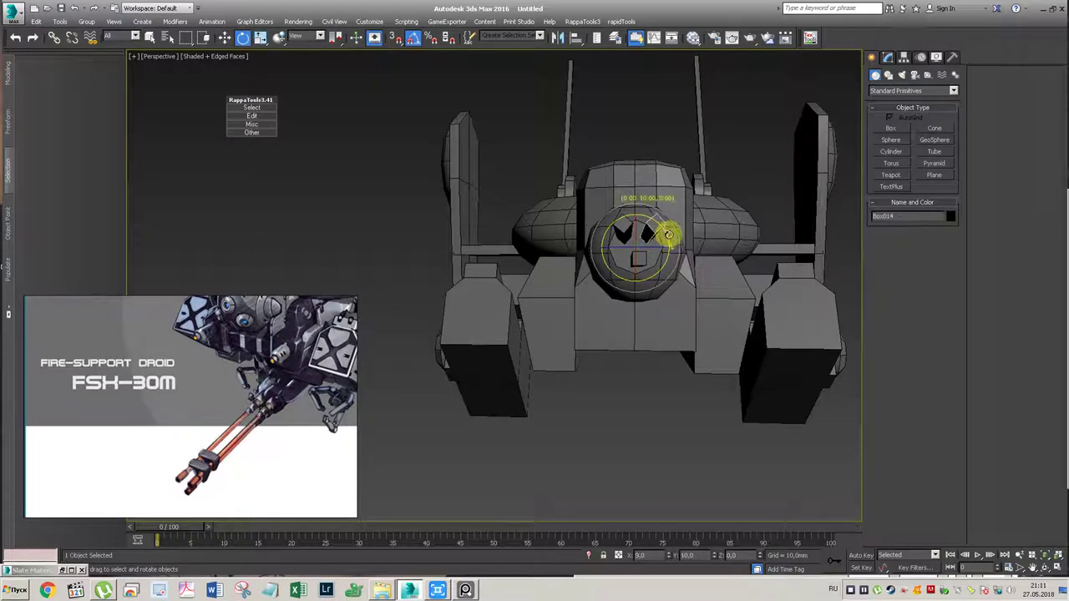
scroll(668, 236, up, 2)
alt+middle_drag(663, 265, 662, 267)
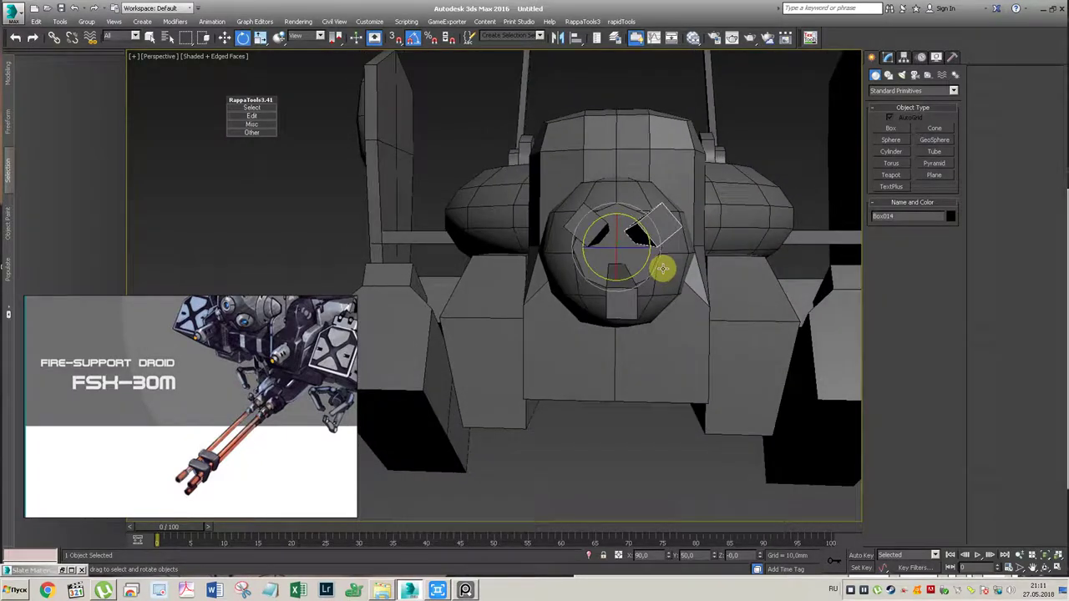
drag(629, 221, 627, 220)
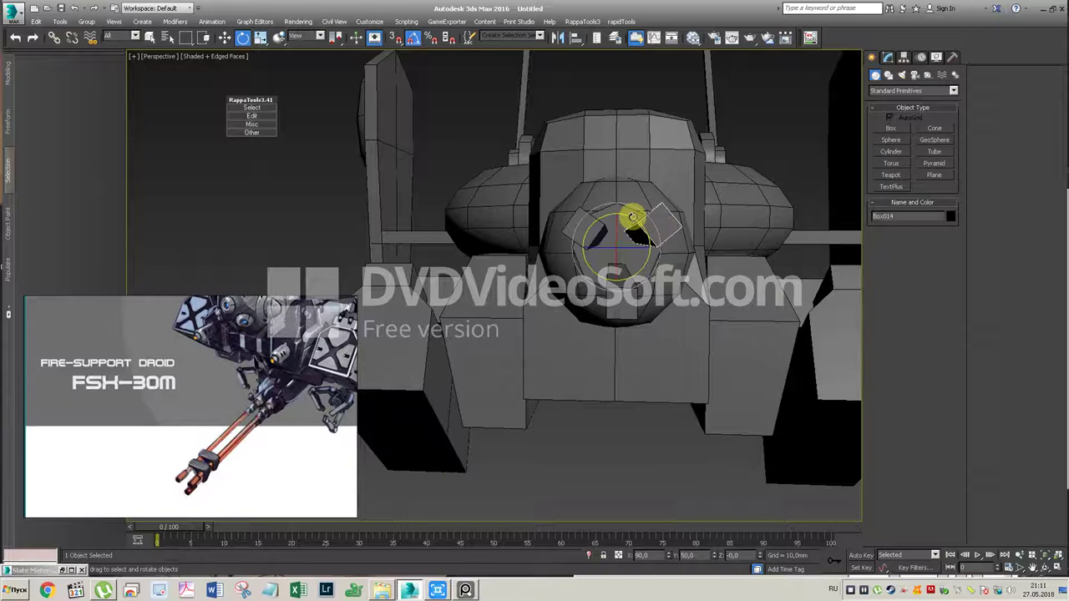
click(759, 129)
Step: Reselect Cylinder008 with the Move tool and orbit to view both sides of the droid
mouse_move(759, 128)
alt+middle_down()
mouse_move(652, 236)
mouse_move(606, 251)
mouse_move(583, 277)
alt+middle_up()
scroll(603, 243, down, 3)
click(575, 268)
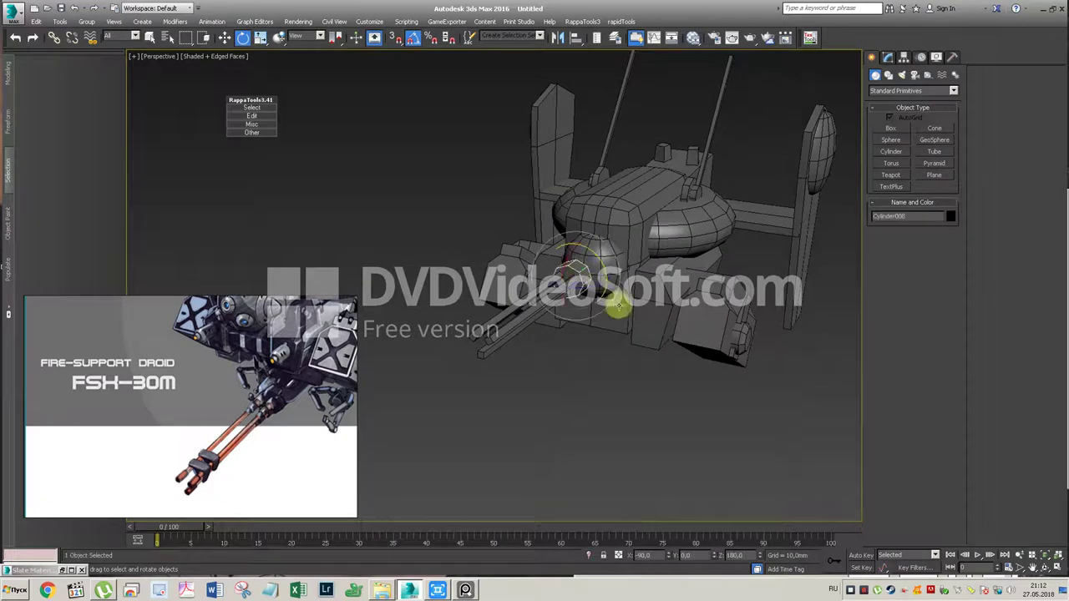
key(w)
mouse_move(615, 293)
alt+middle_down()
mouse_move(589, 279)
mouse_move(594, 301)
alt+middle_up()
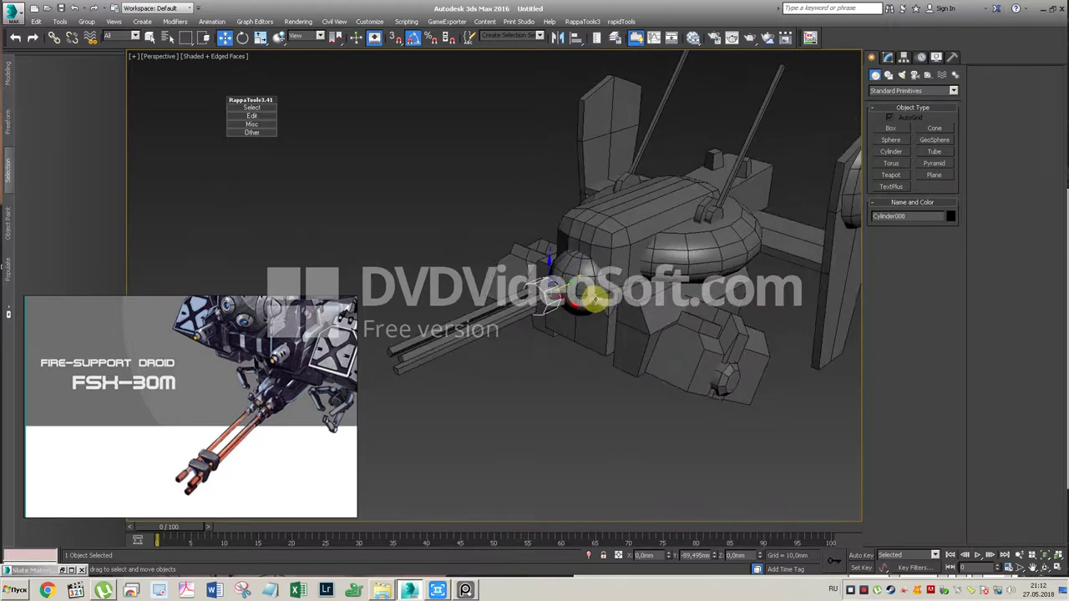
mouse_move(467, 322)
alt+middle_down()
mouse_move(512, 298)
mouse_move(589, 288)
alt+middle_up()
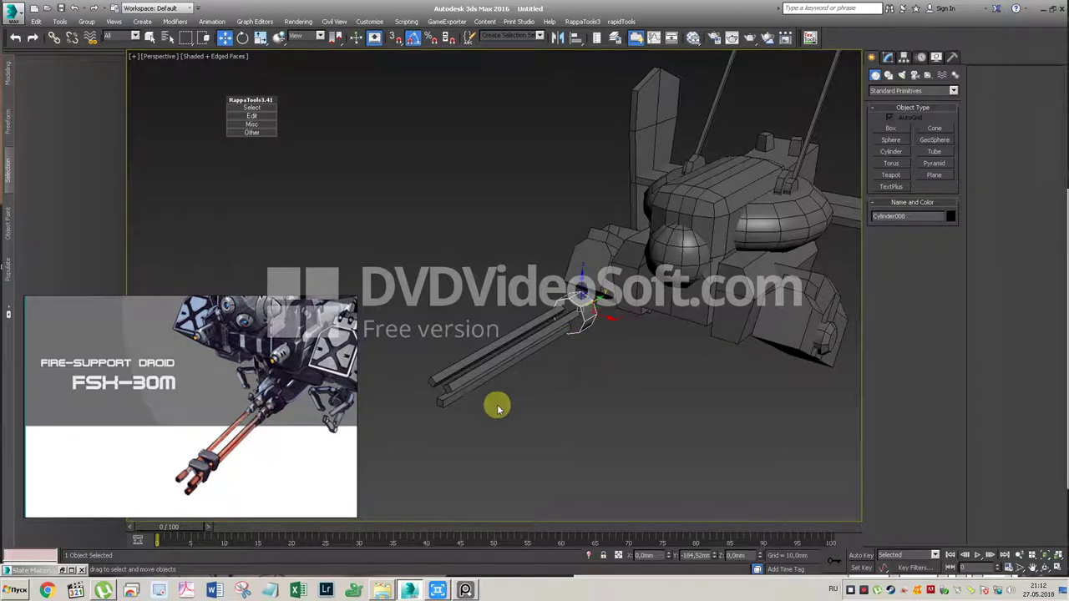
Step: Convert to Editable Poly, then clone the barrel's front-end polygons and detach them as a separate object
click(886, 57)
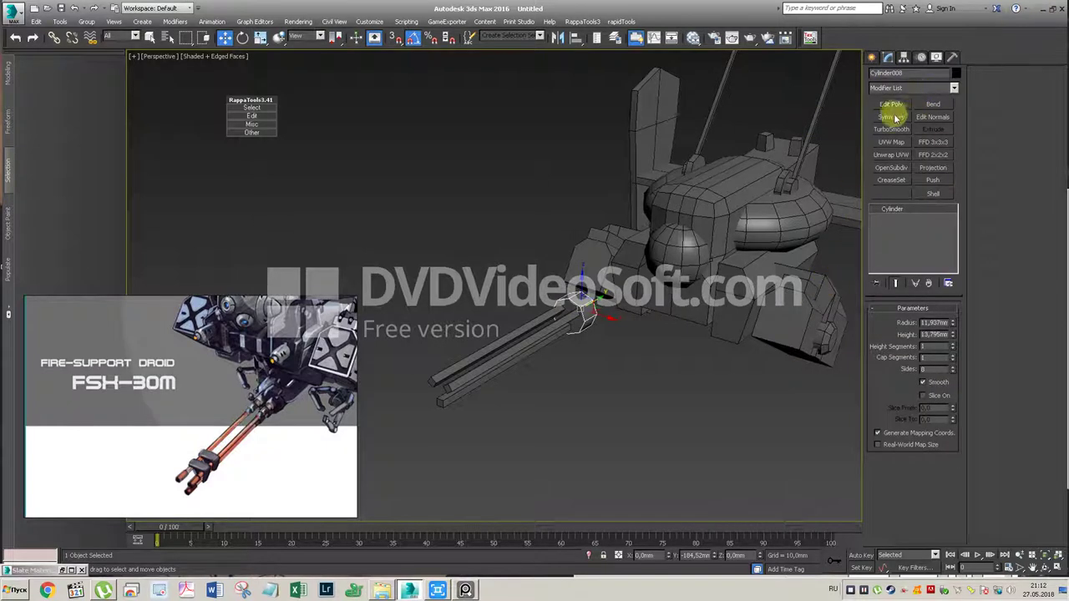
click(891, 103)
key(4)
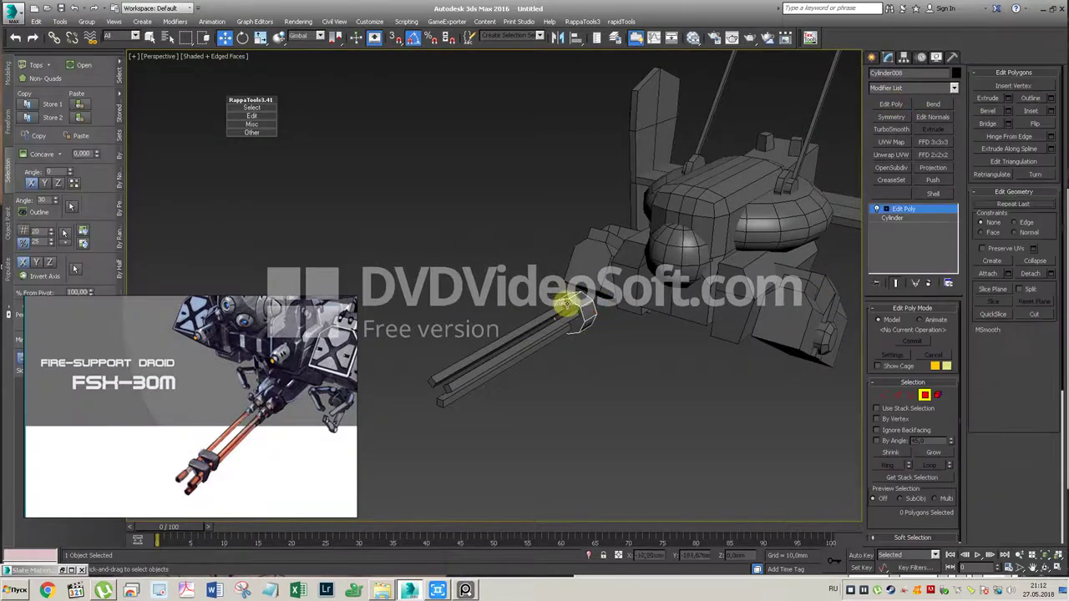
click(469, 375)
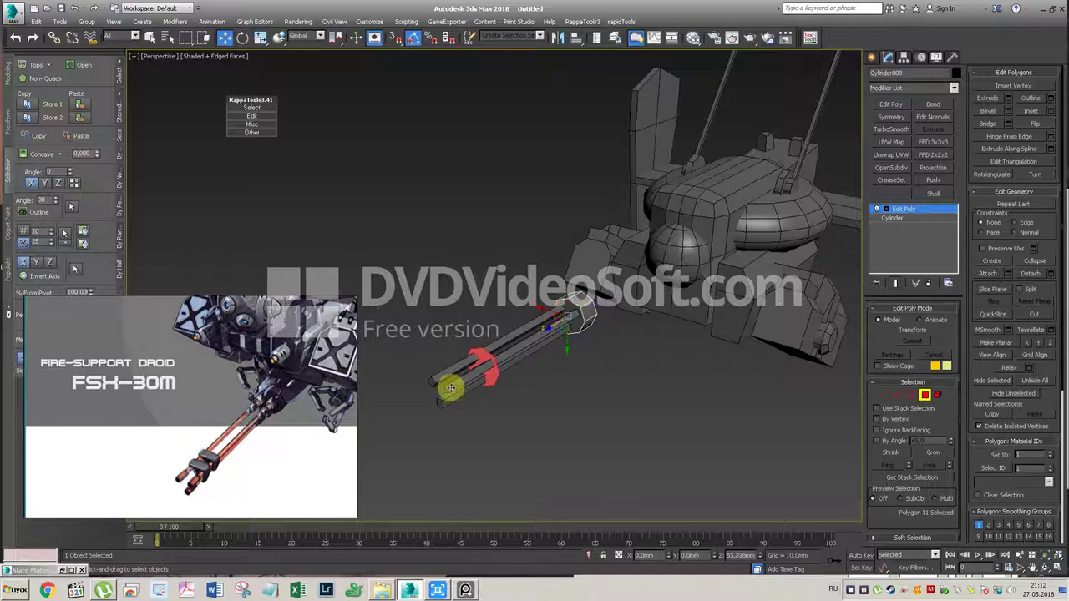
drag(440, 397, 445, 396)
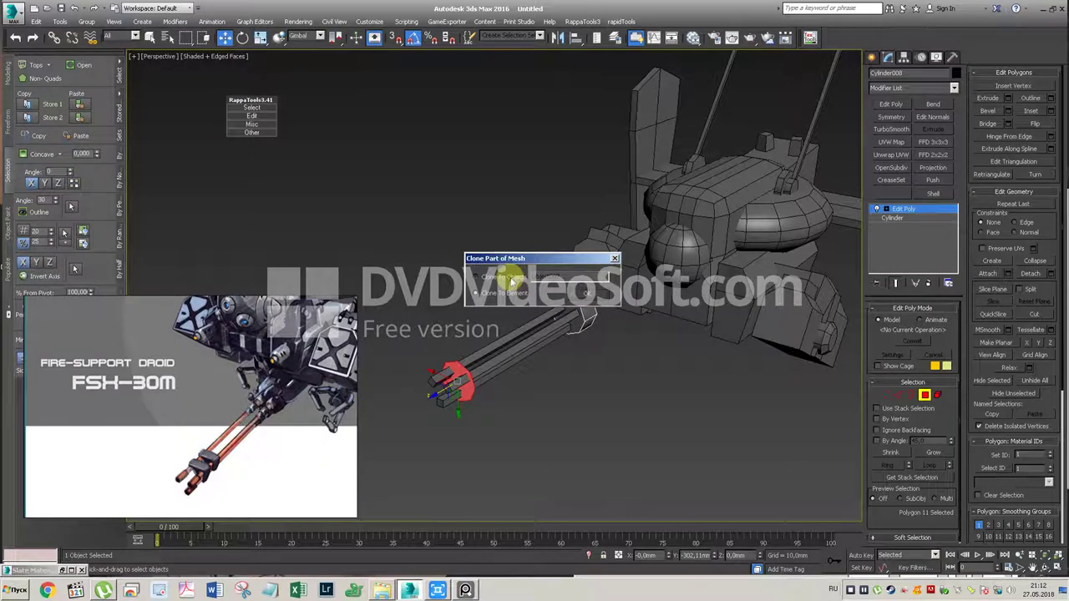
click(555, 294)
click(875, 57)
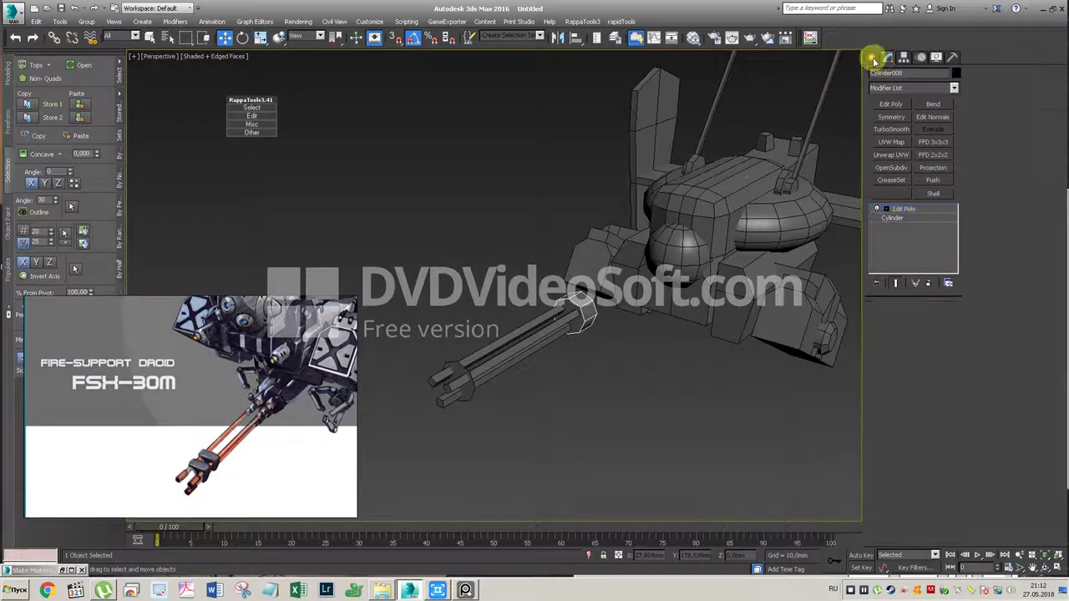
click(887, 57)
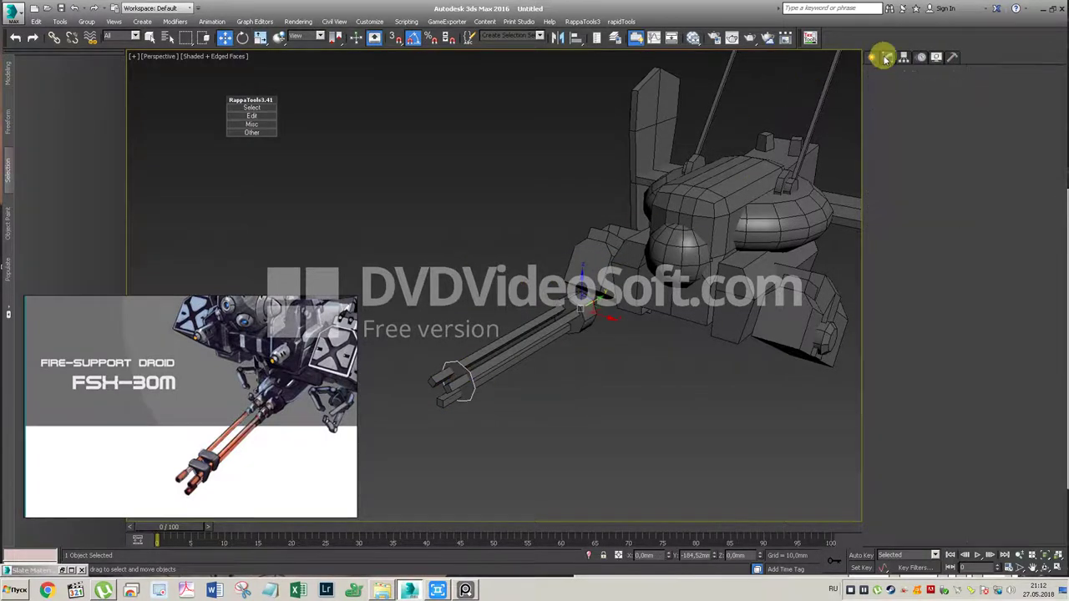
Step: Reshape the new tip piece's vertices, scaling the gun-tip vertices up and moving the barrel-end ones down
key(1)
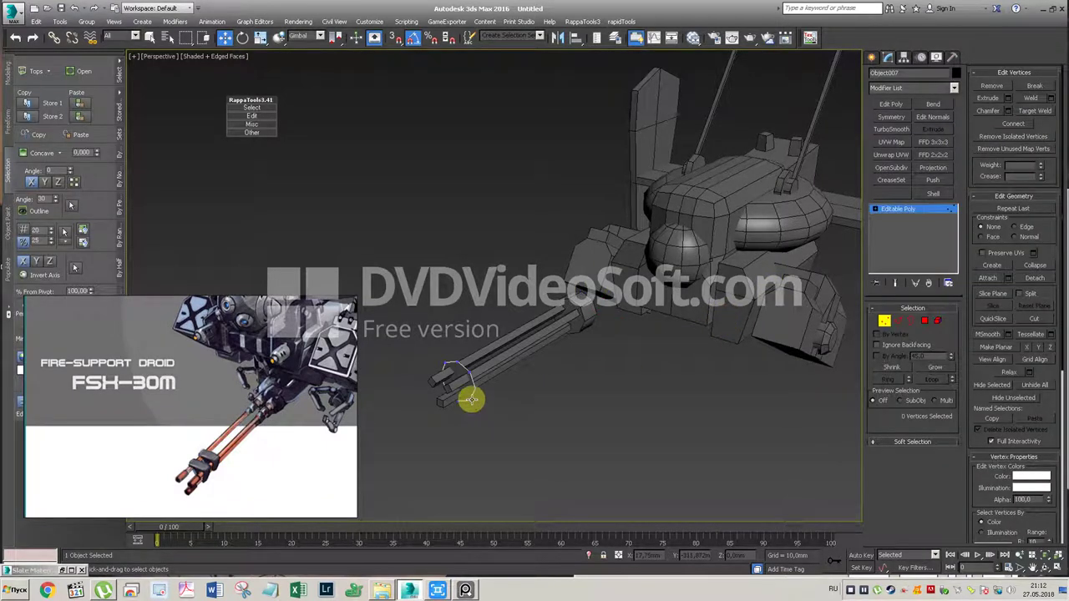
mouse_move(472, 415)
alt+middle_down()
mouse_move(510, 348)
mouse_move(599, 294)
mouse_move(618, 307)
alt+middle_up()
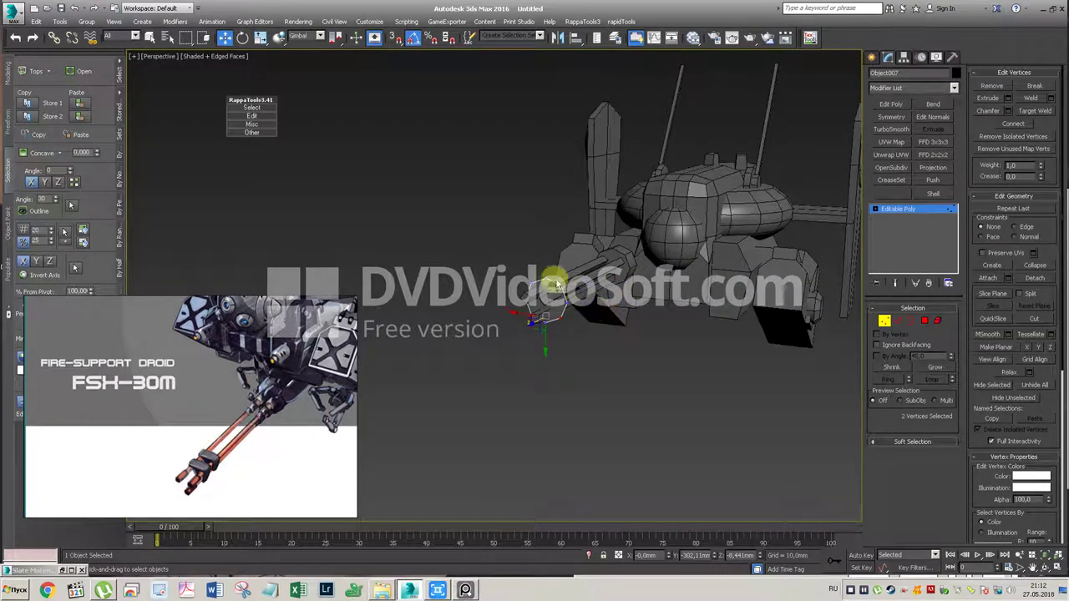
ctrl+click(572, 308)
alt+middle_drag(567, 308, 576, 313)
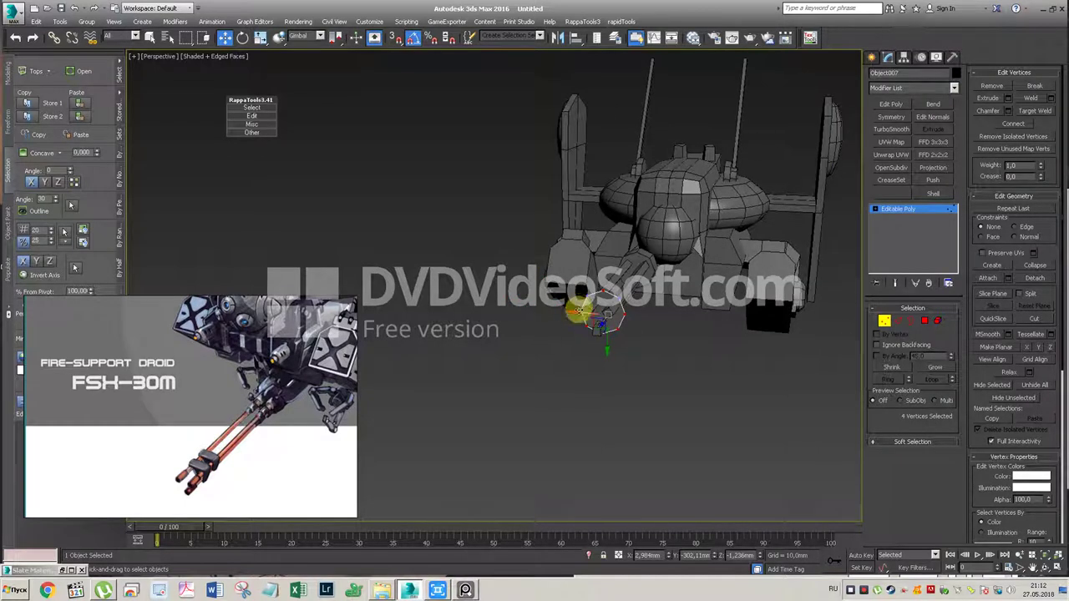
click(616, 316)
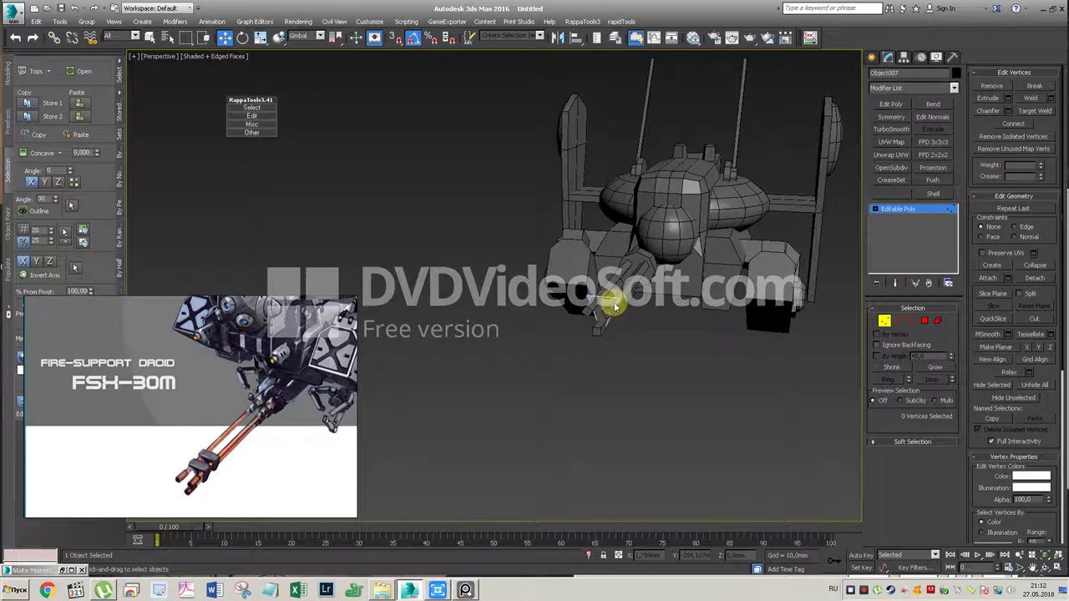
alt+middle_drag(615, 298, 607, 296)
drag(598, 263, 531, 355)
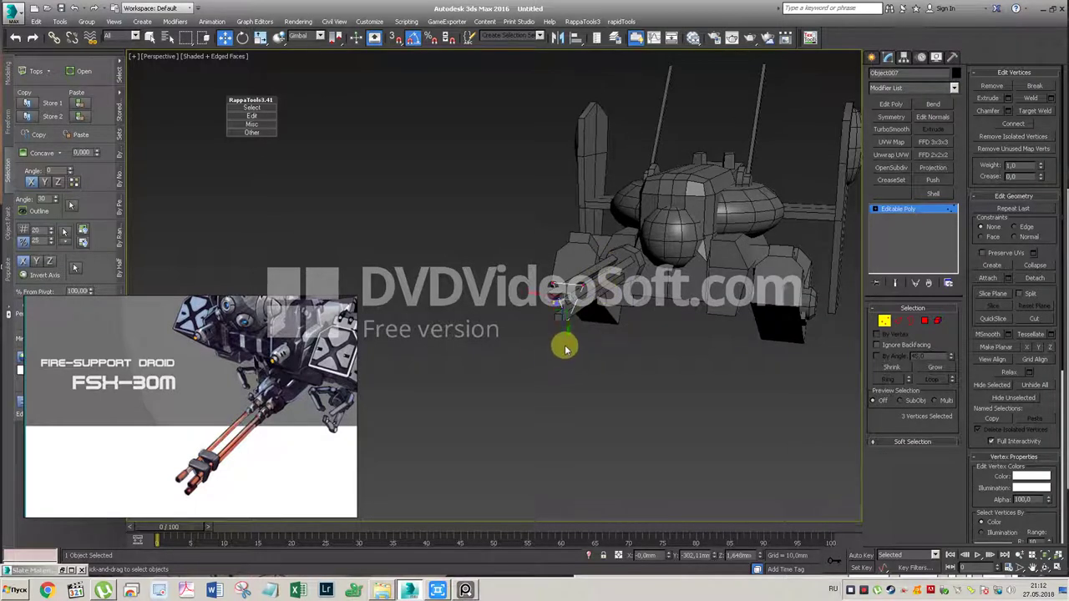
key(r)
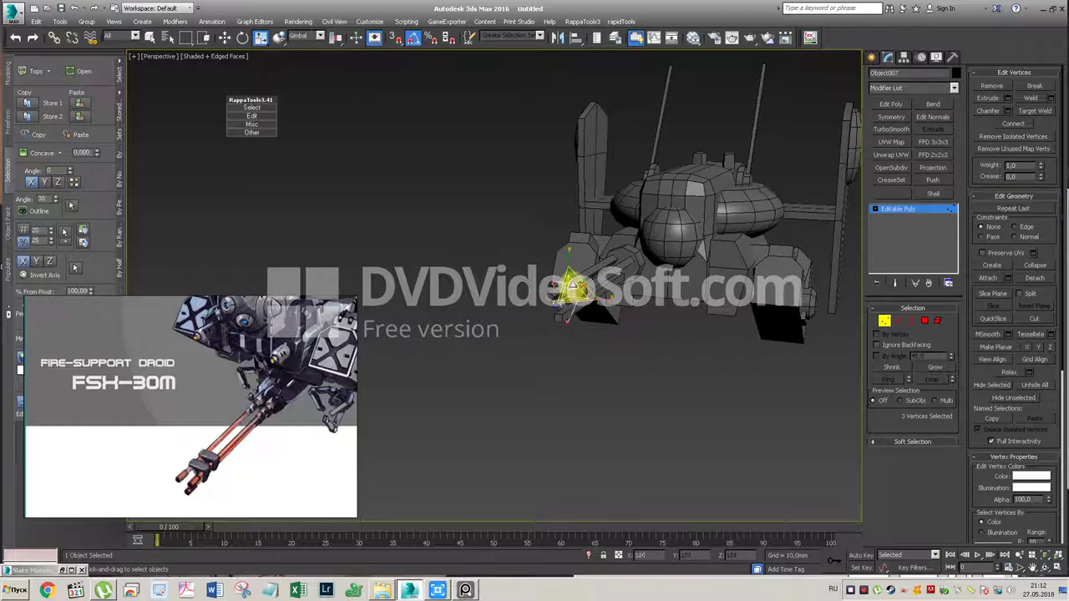
drag(578, 269, 578, 261)
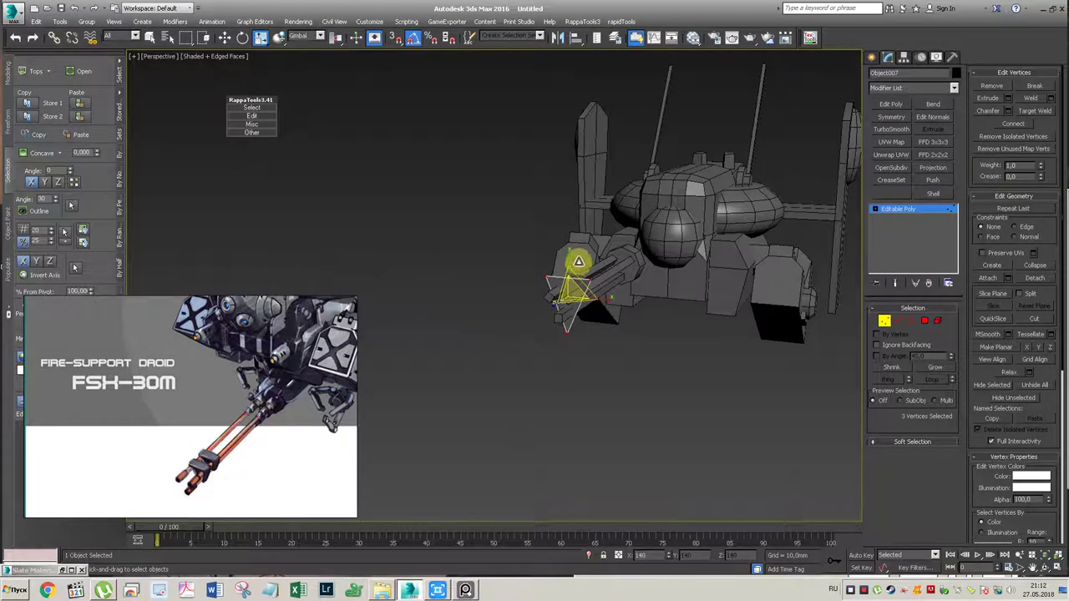
alt+middle_drag(576, 269, 588, 276)
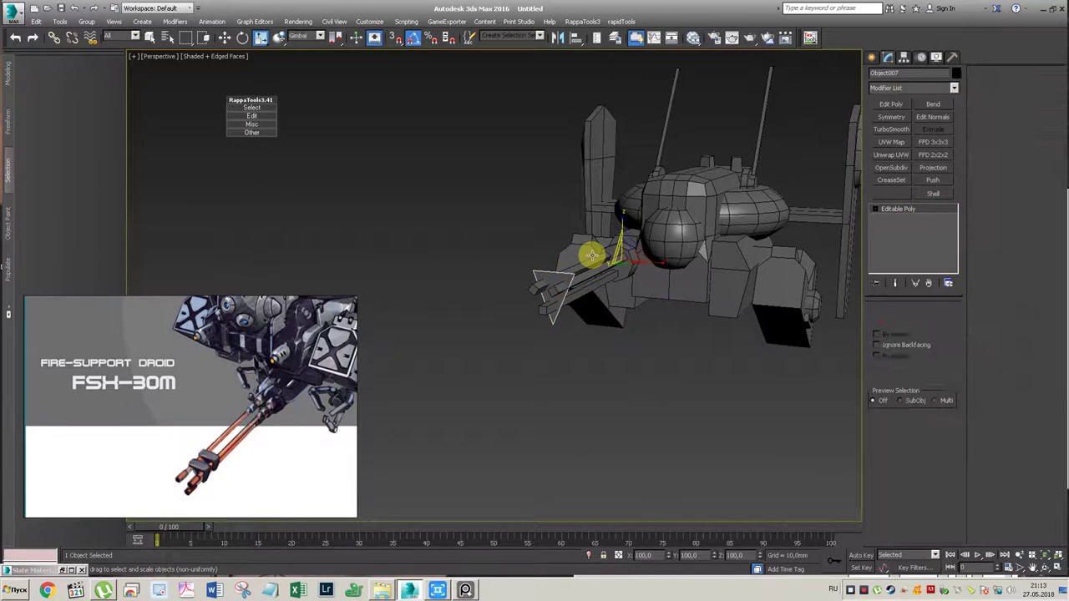
mouse_move(593, 248)
mouse_down()
mouse_move(523, 294)
mouse_move(552, 306)
mouse_up()
key(w)
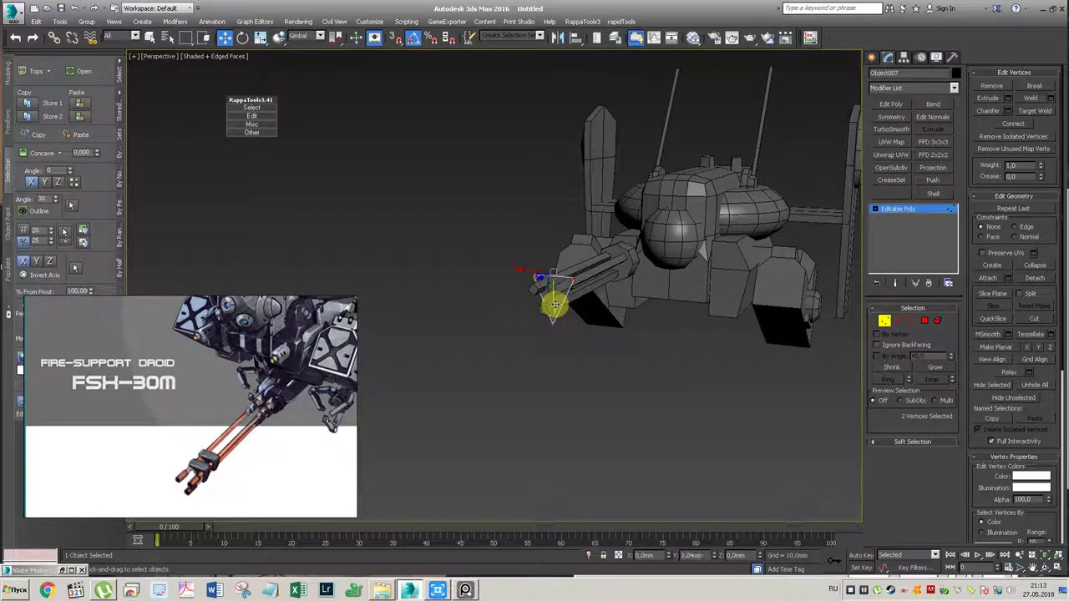
drag(554, 306, 557, 344)
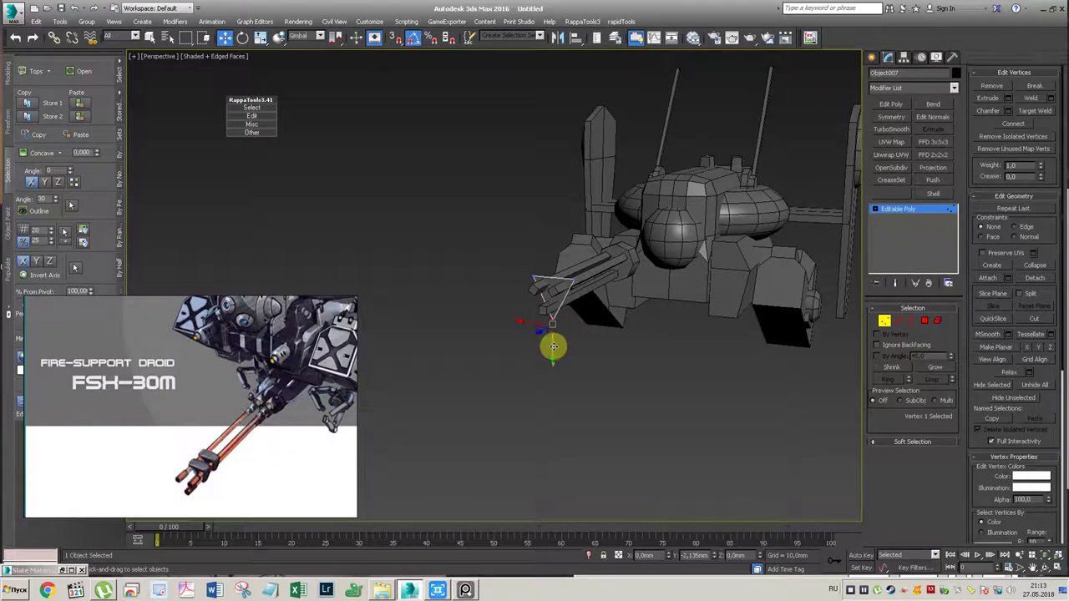
alt+middle_drag(573, 281, 561, 292)
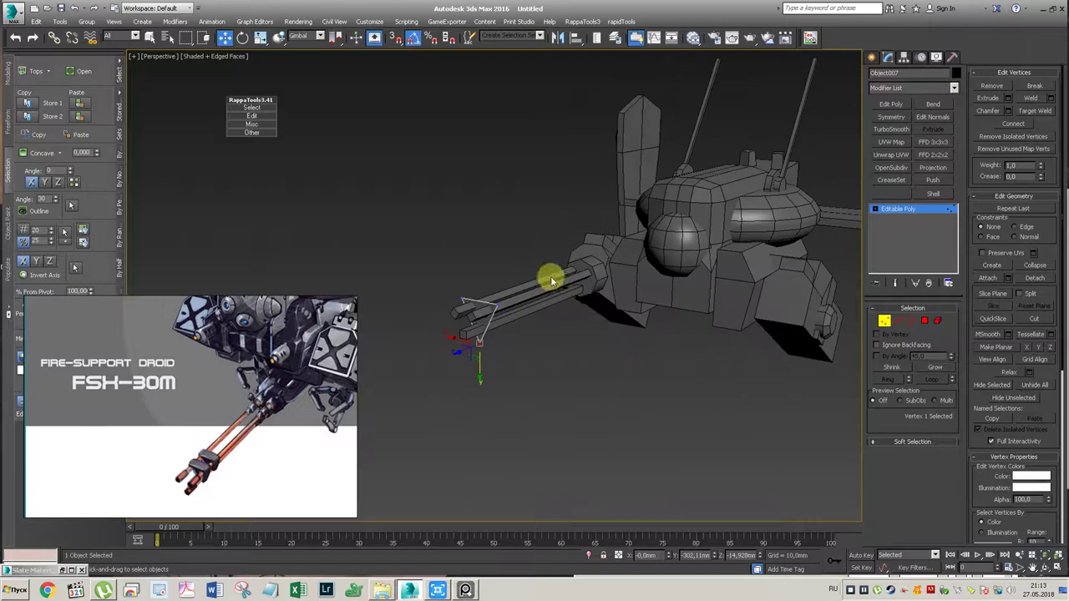
Step: Delete the tip polygon and give the piece a thin Shell of about 1.73 mm
key(1)
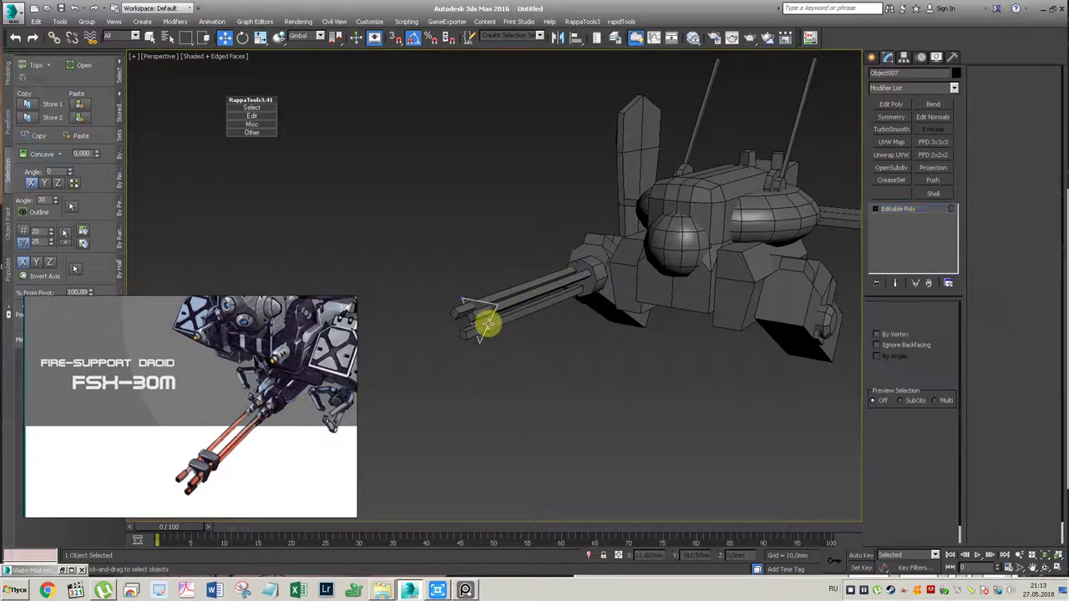
key(2)
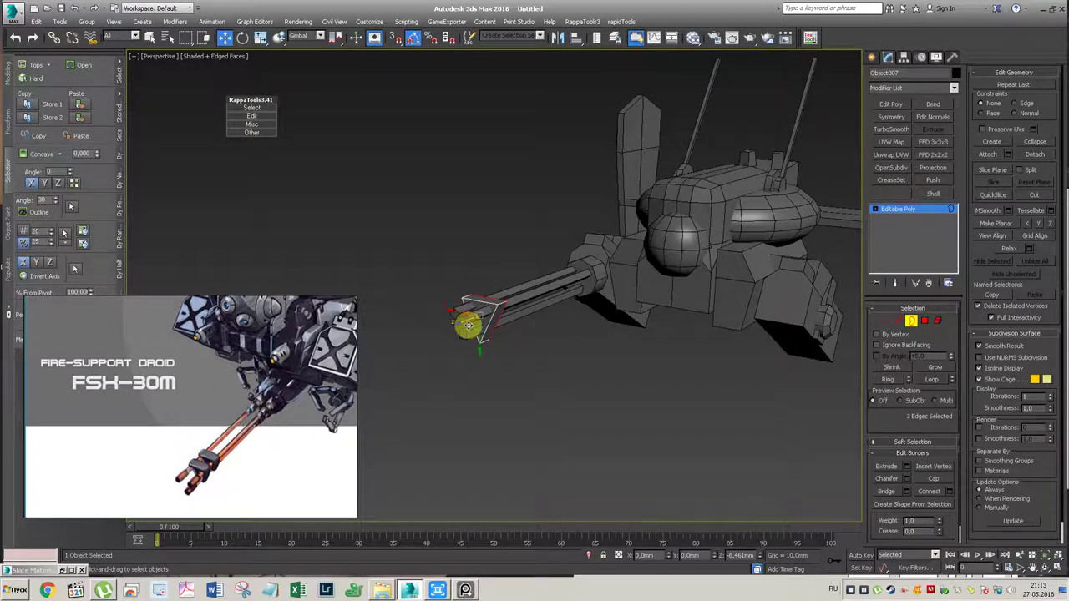
key(4)
click(480, 310)
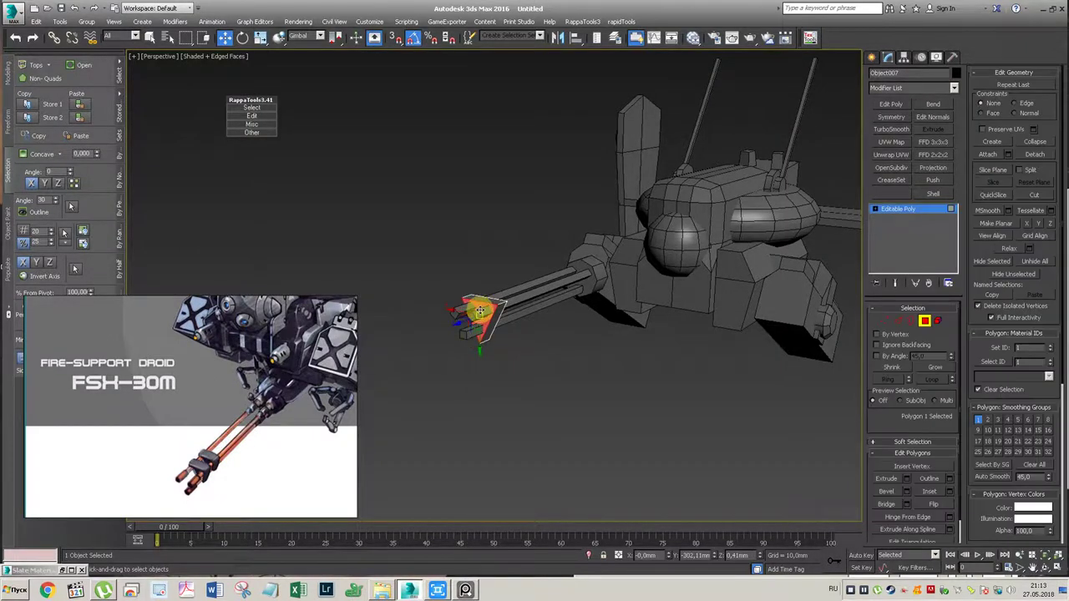
key(ctrl+d)
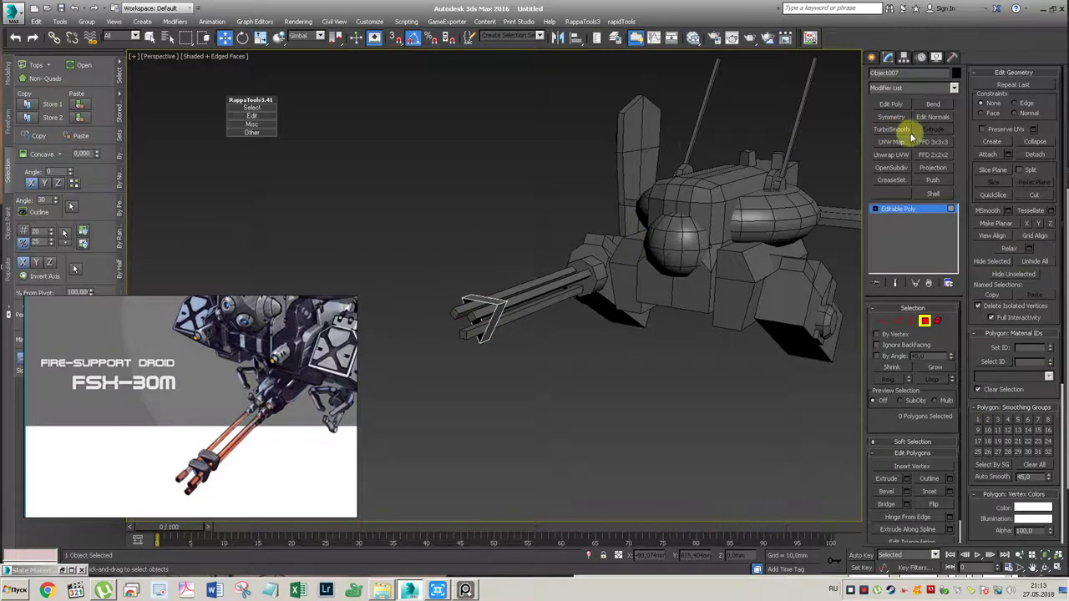
click(926, 196)
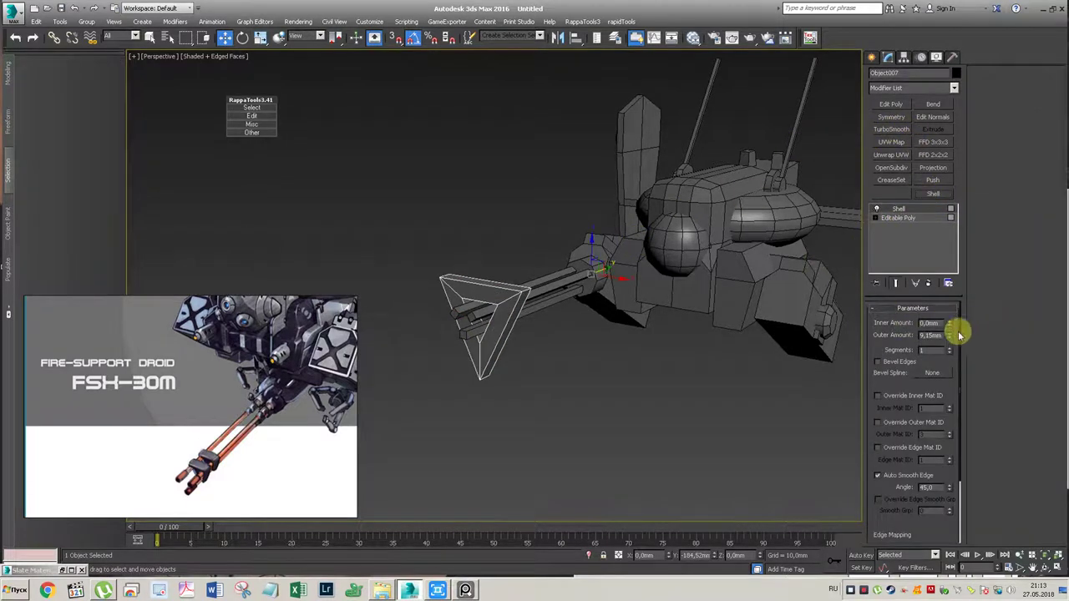
drag(947, 350, 919, 501)
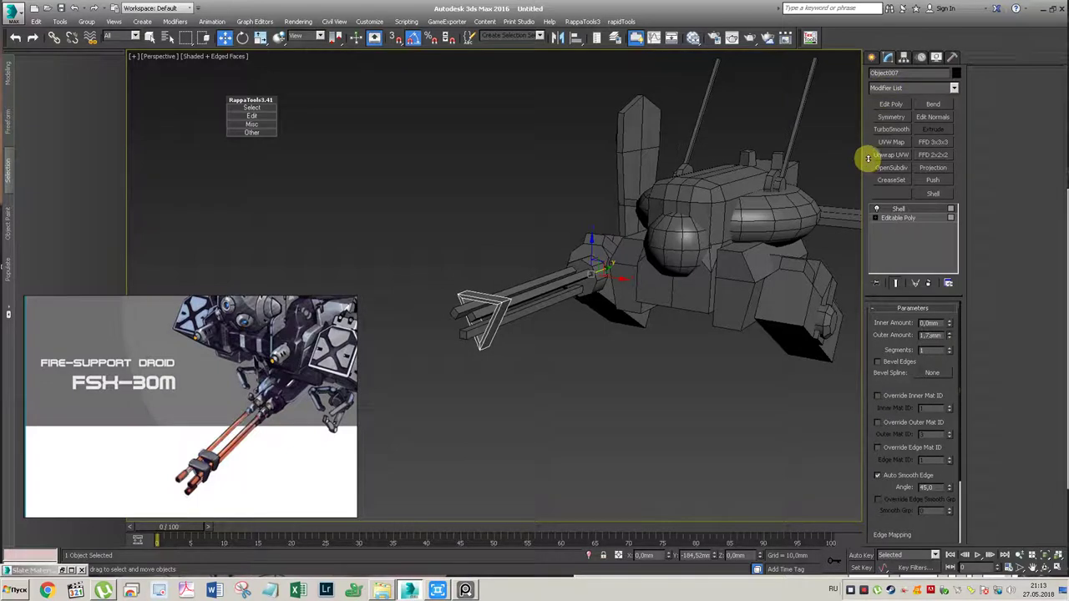
Step: Chamfer the three outer corner edges of the triangle under the Shell, then return to the Shell result
click(925, 282)
click(508, 306)
key(2)
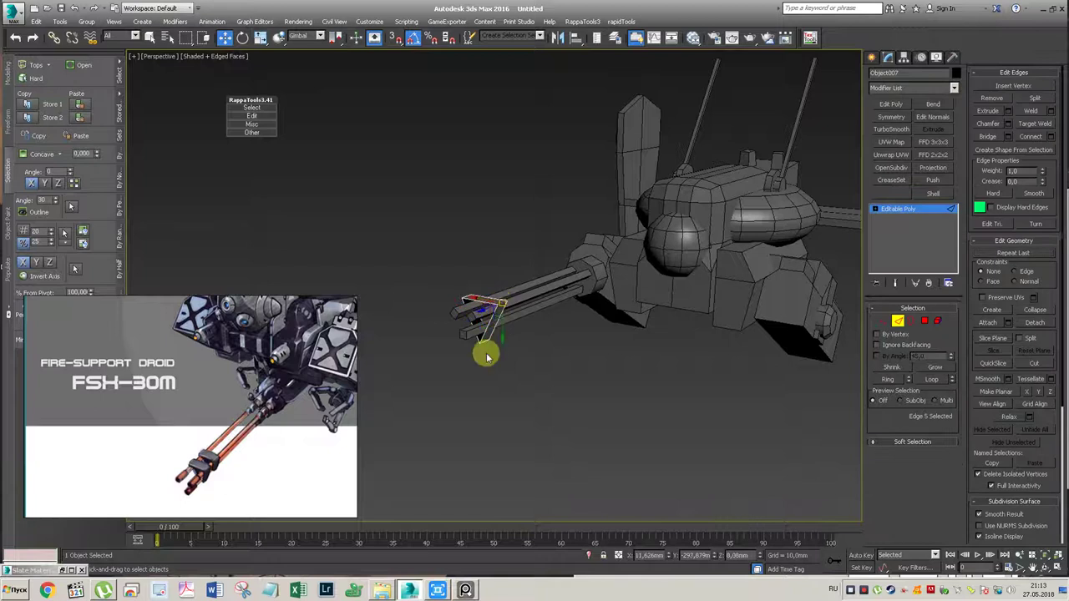
alt+click(483, 342)
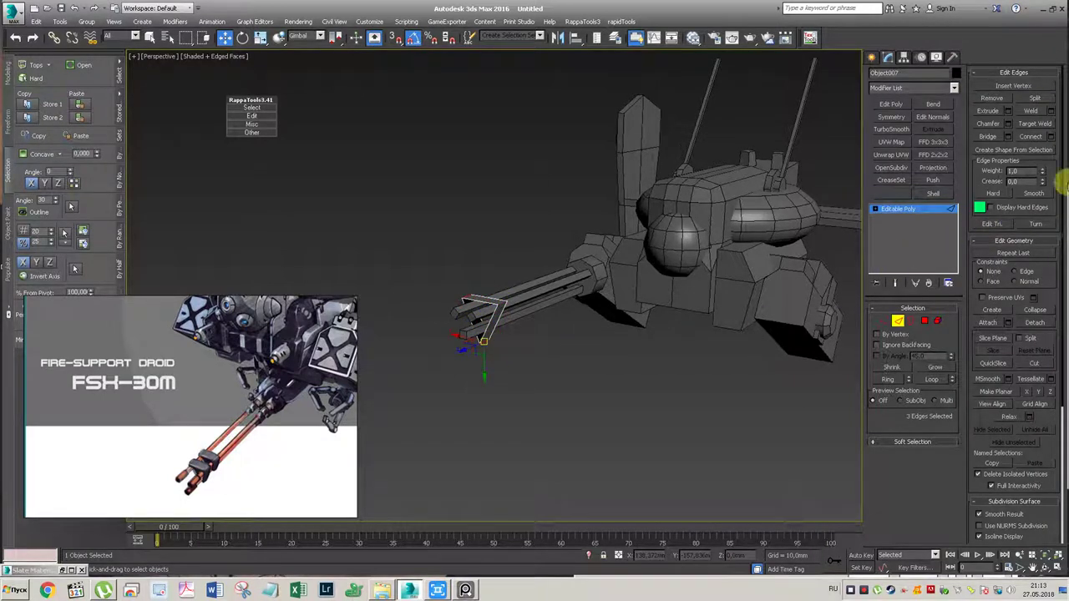
click(1007, 123)
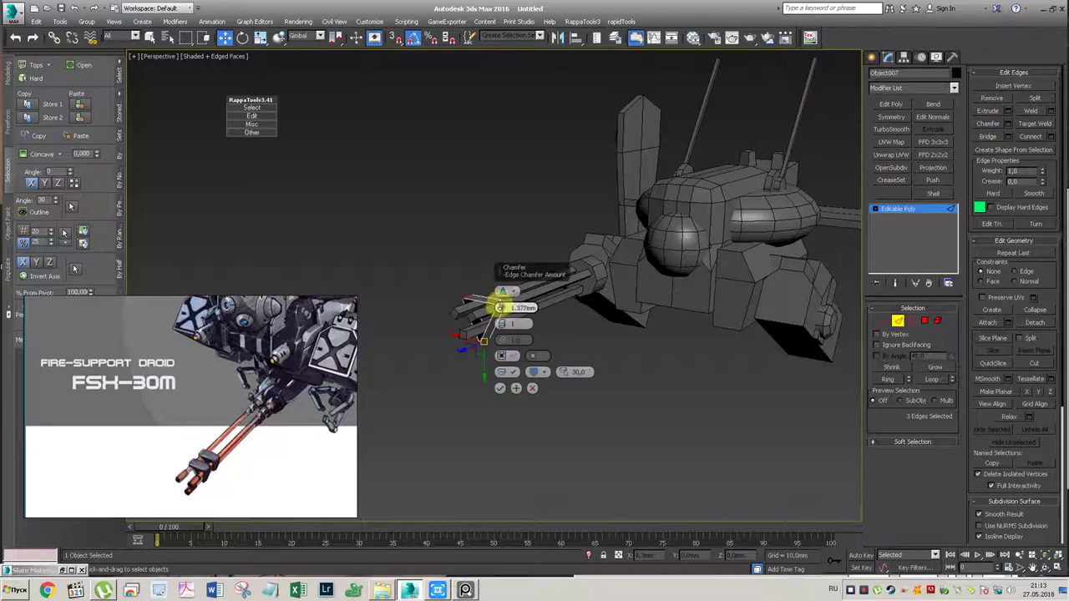
scroll(481, 306, up, 4)
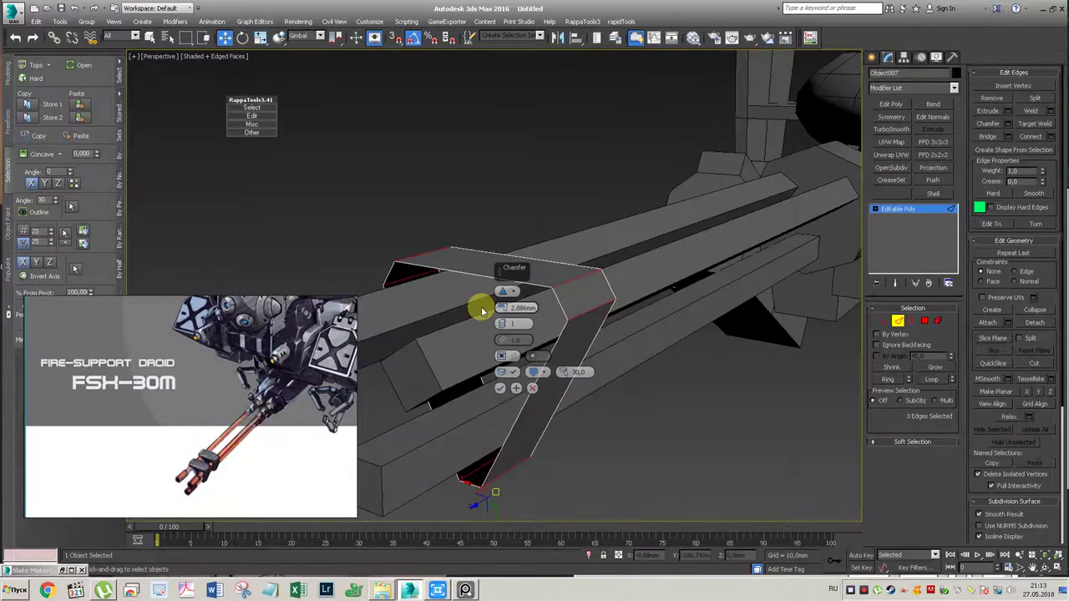
scroll(481, 309, down, 2)
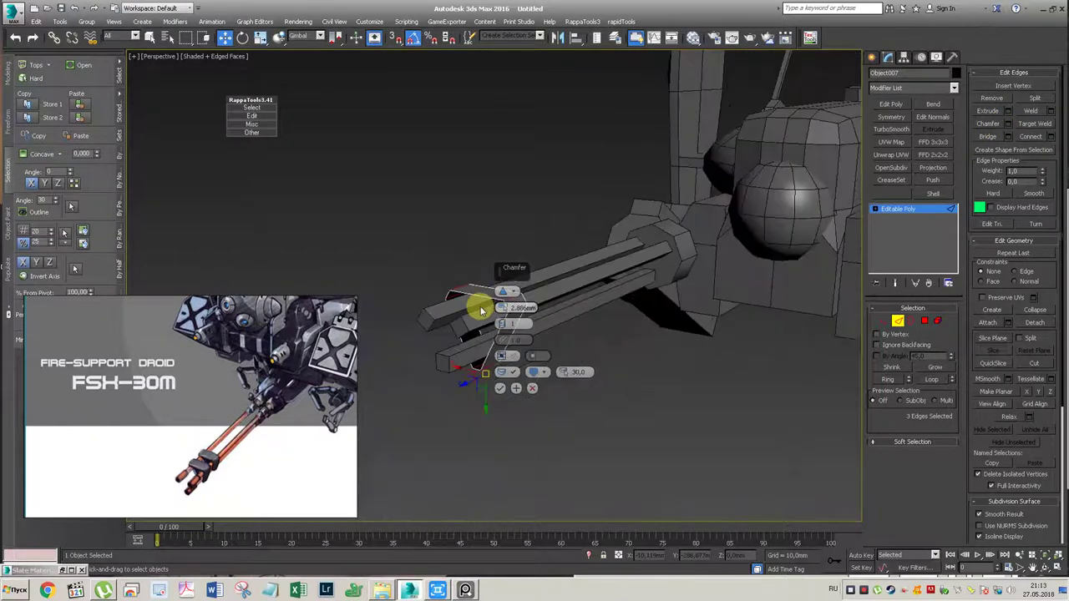
click(500, 389)
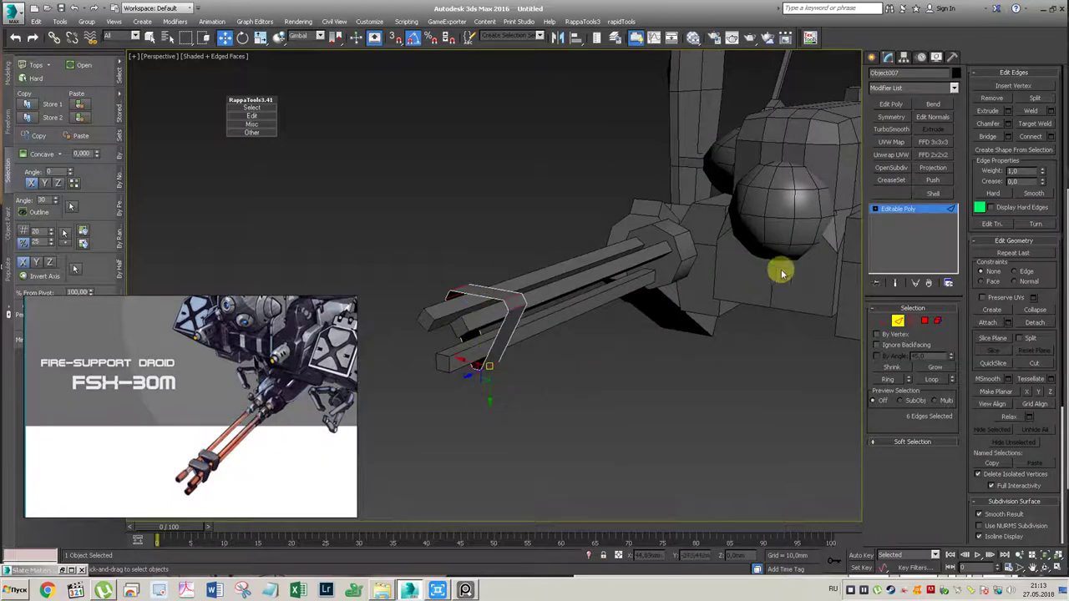
click(935, 195)
alt+middle_drag(508, 292, 597, 253)
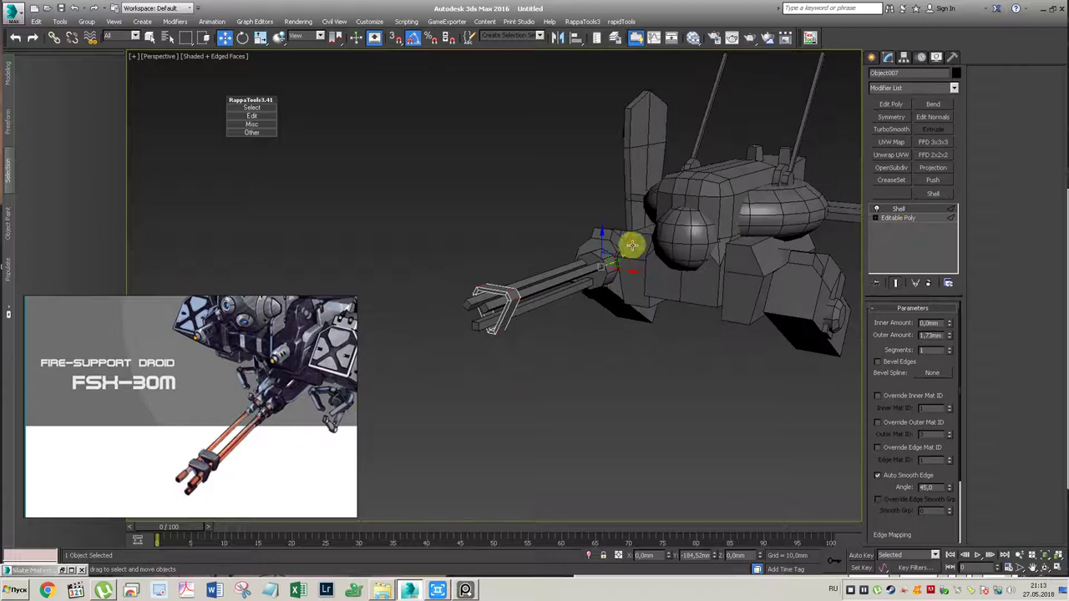
click(872, 57)
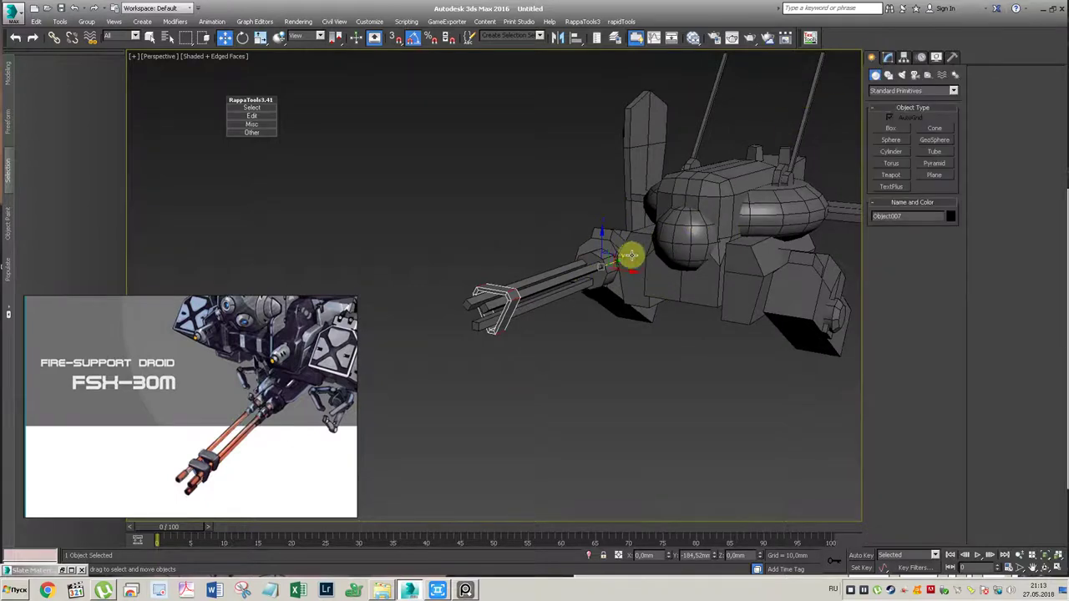
shift+drag(619, 260, 636, 256)
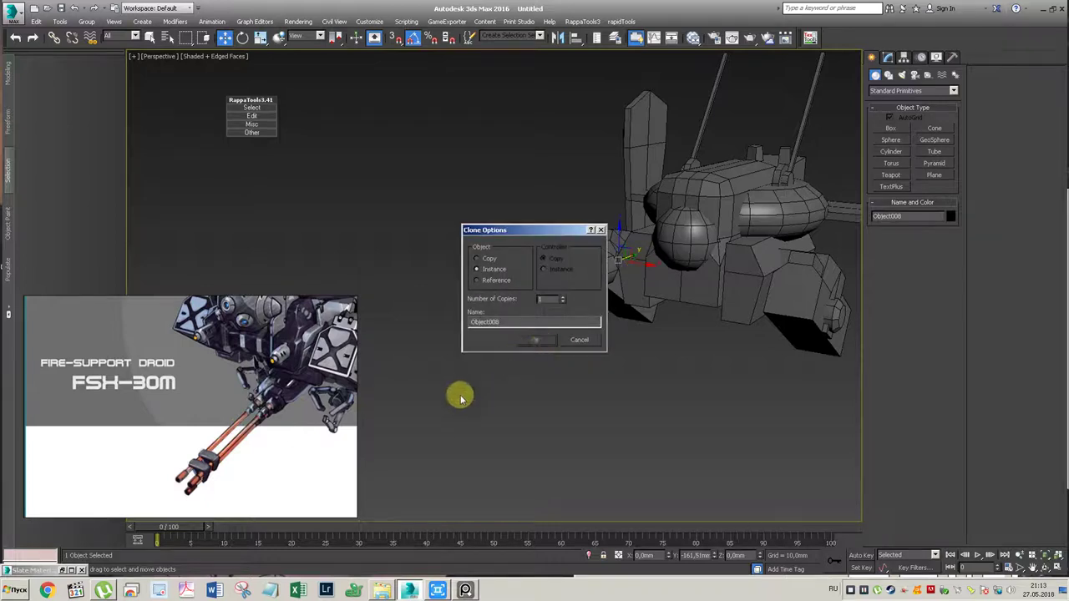
click(543, 340)
mouse_move(648, 278)
alt+middle_down()
mouse_move(549, 303)
mouse_move(592, 299)
mouse_move(573, 351)
alt+middle_up()
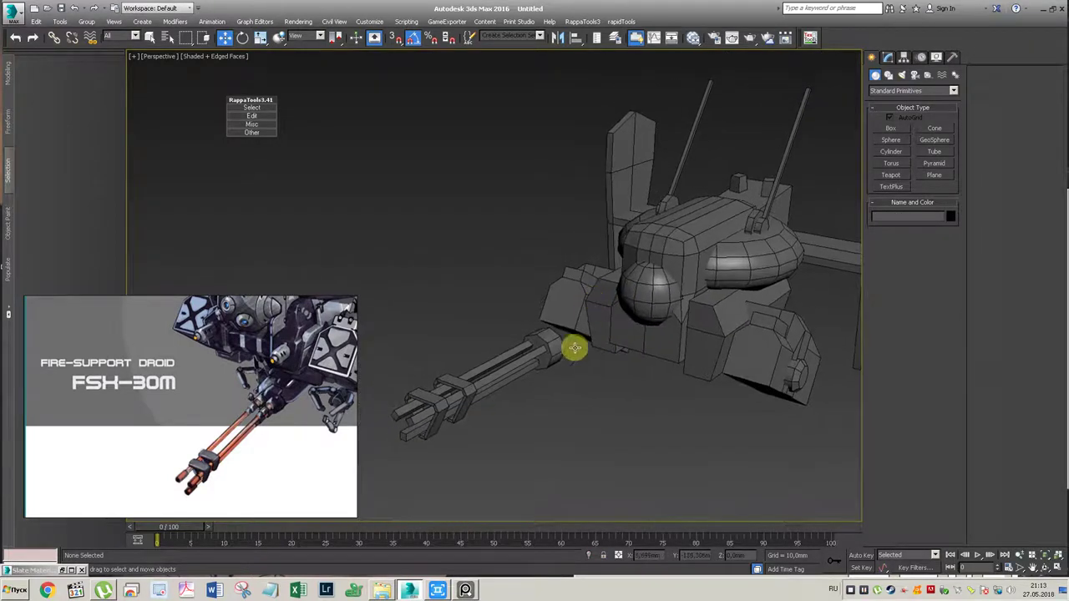
click(548, 343)
mouse_move(582, 334)
alt+middle_down()
mouse_move(568, 325)
mouse_move(525, 341)
mouse_move(577, 339)
mouse_move(907, 131)
alt+middle_up()
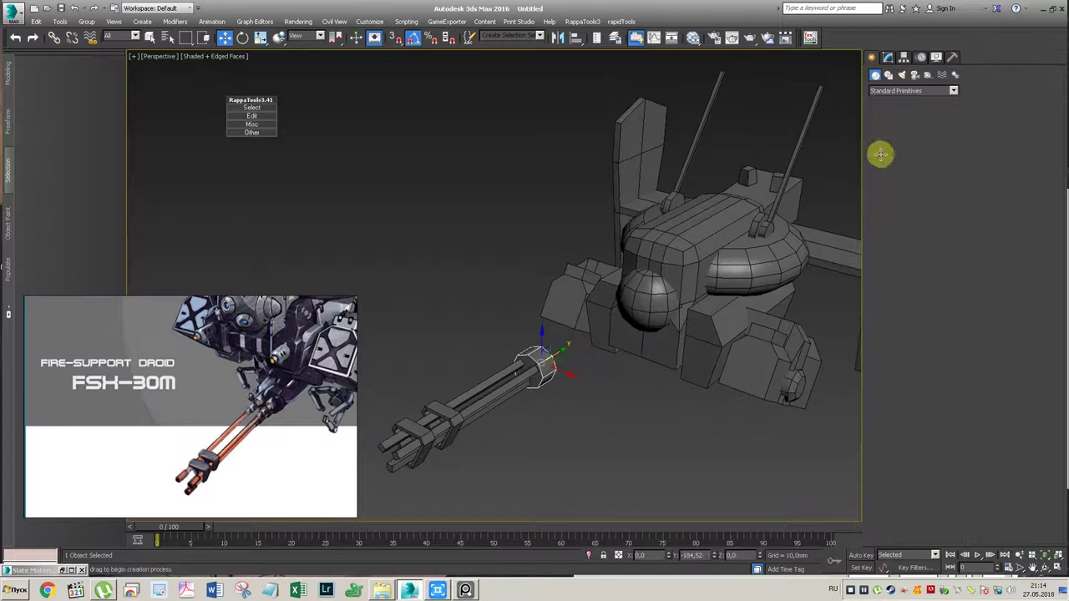
Step: Draw a flat box near the gun barrel
click(889, 127)
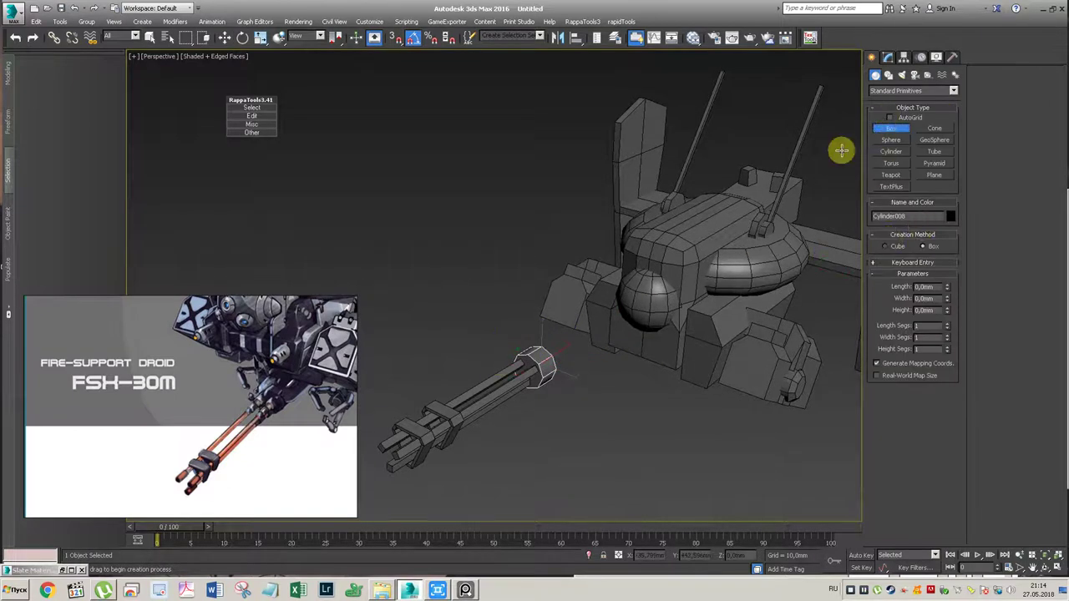
mouse_move(507, 350)
mouse_down()
mouse_move(618, 381)
mouse_move(655, 320)
mouse_move(694, 306)
mouse_up()
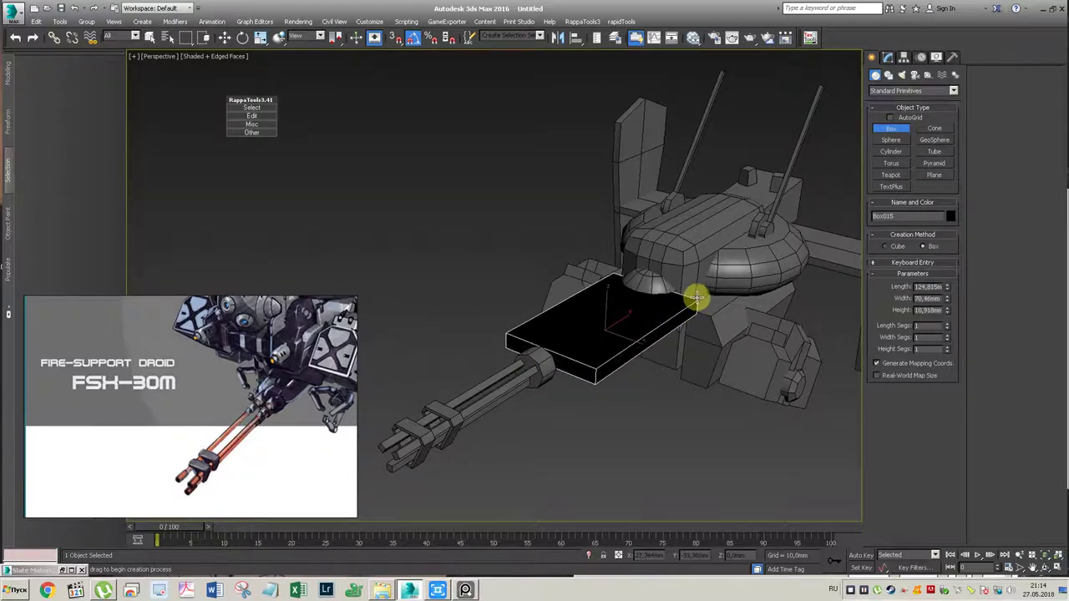
click(696, 297)
key(w)
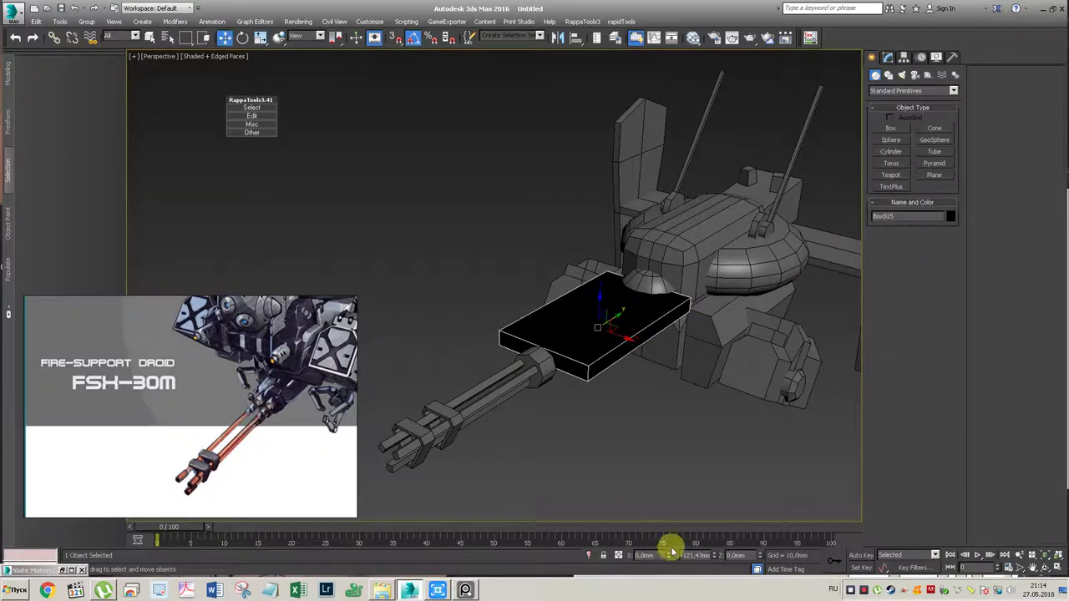
click(693, 36)
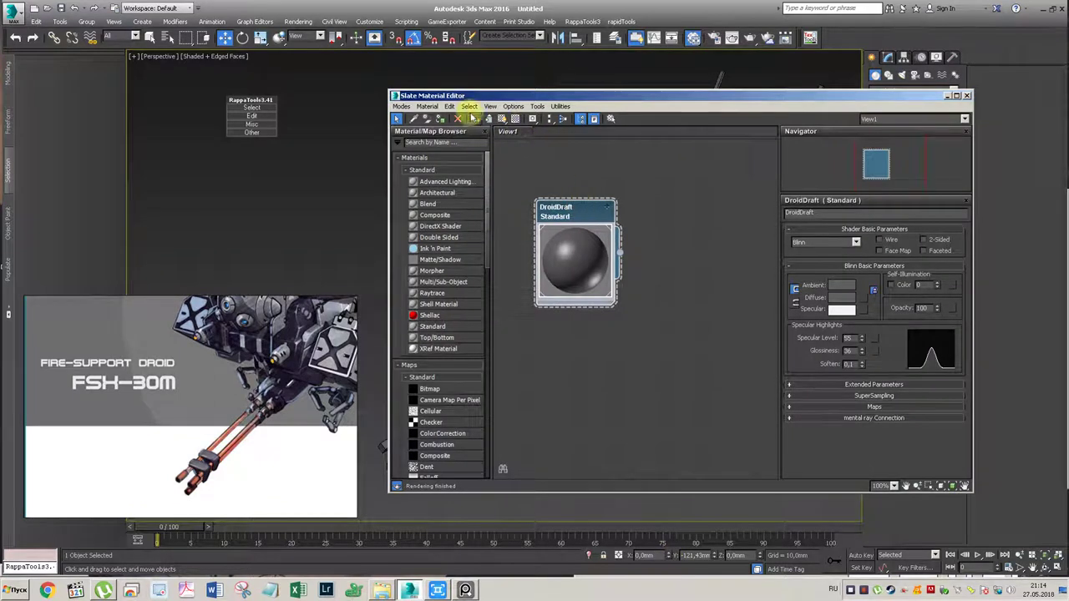
click(966, 95)
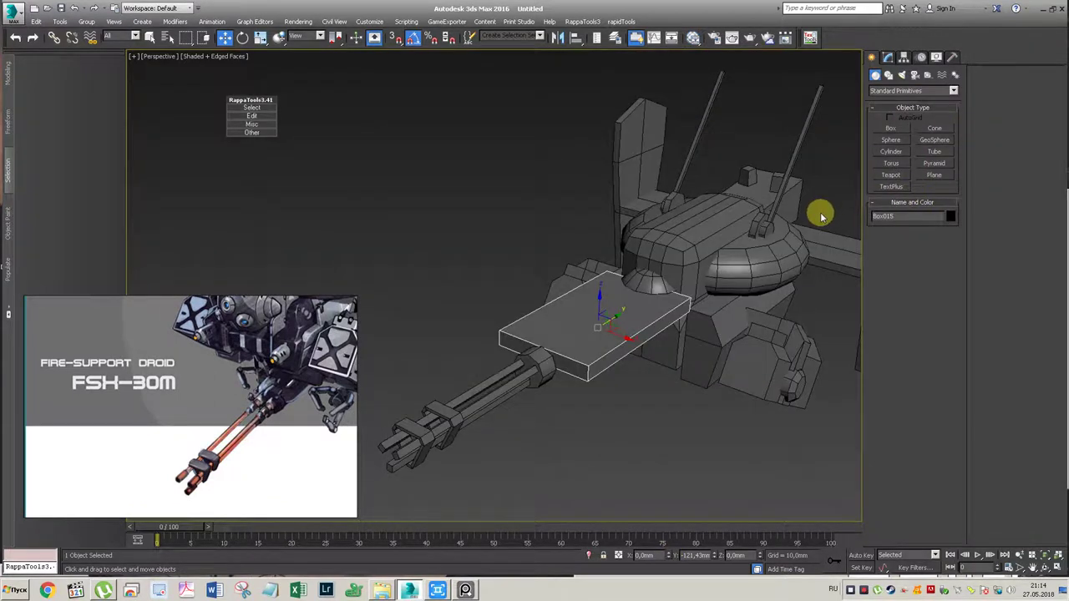
Step: Lengthen the box to about 136 mm and make it narrower
click(886, 56)
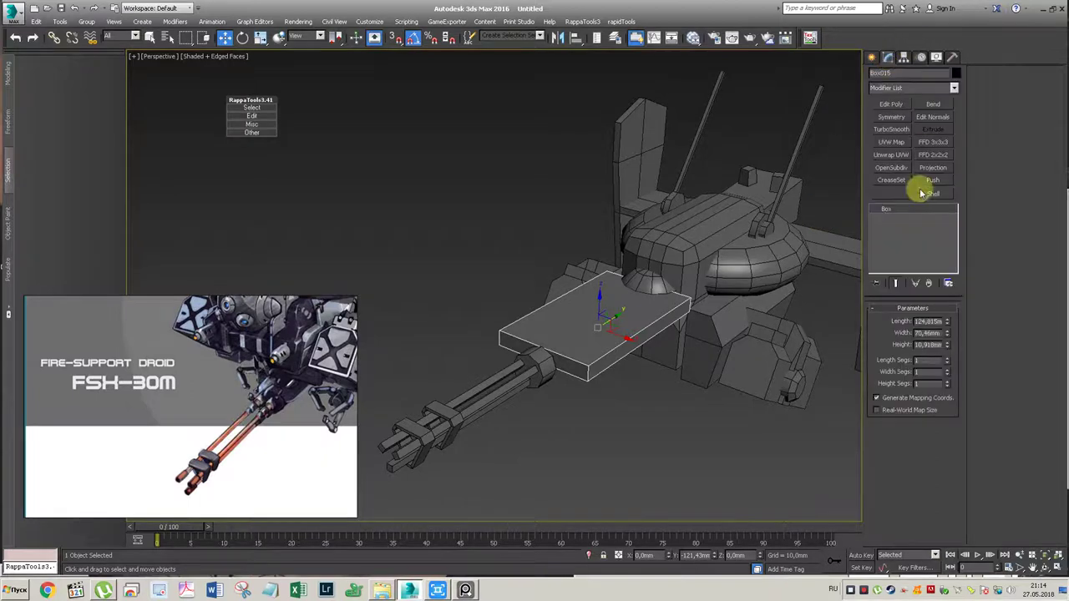
drag(947, 328, 950, 316)
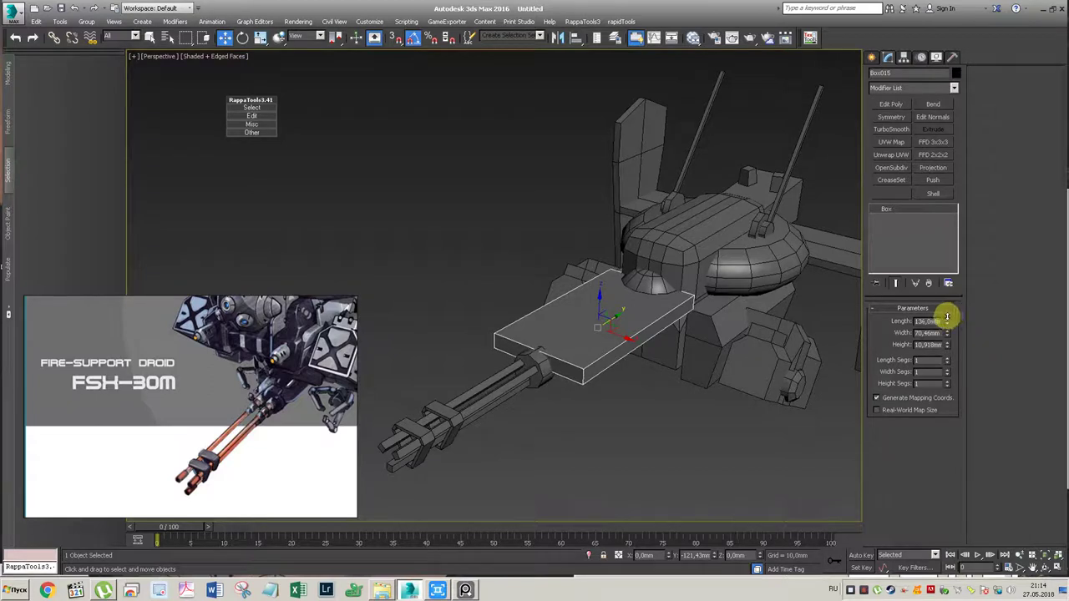
drag(948, 334, 945, 365)
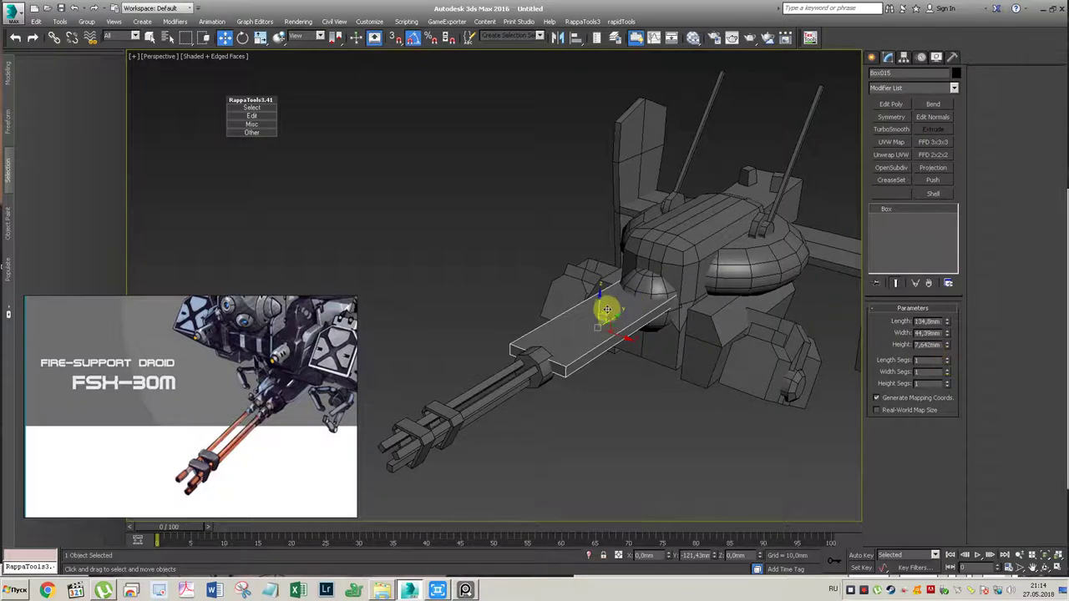
alt+middle_drag(585, 334, 580, 304)
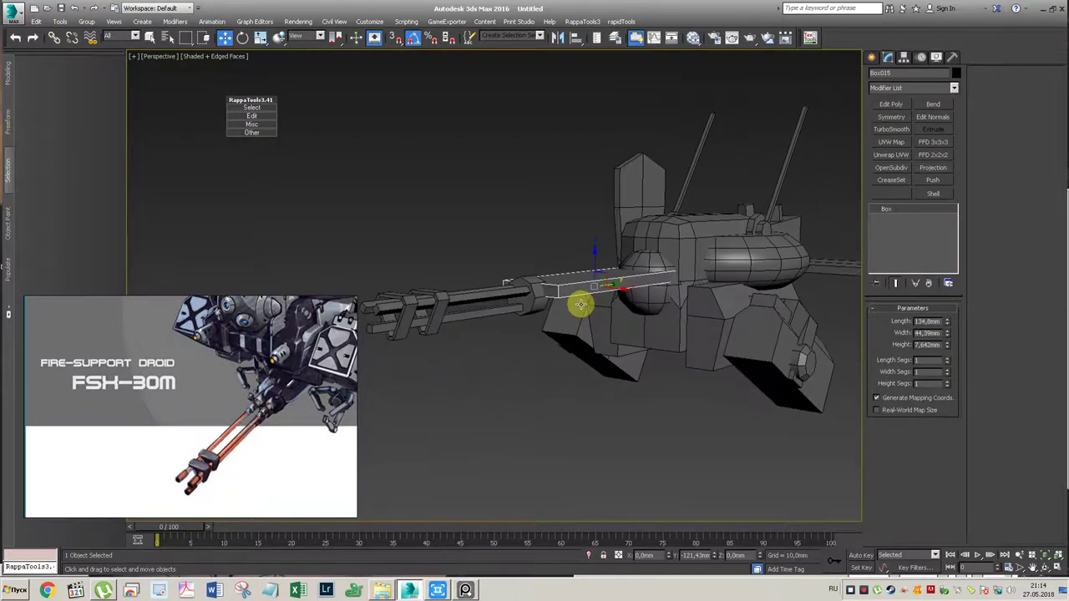
Step: Centre the box's pivot on the object and align it to the gun barrel
key(alt+a)
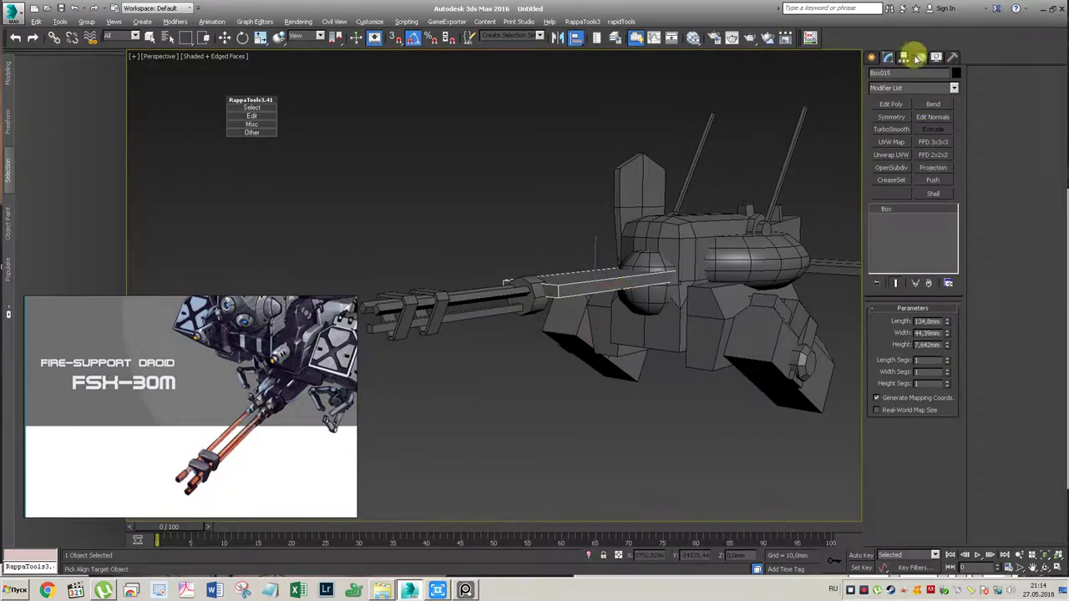
click(903, 57)
click(912, 128)
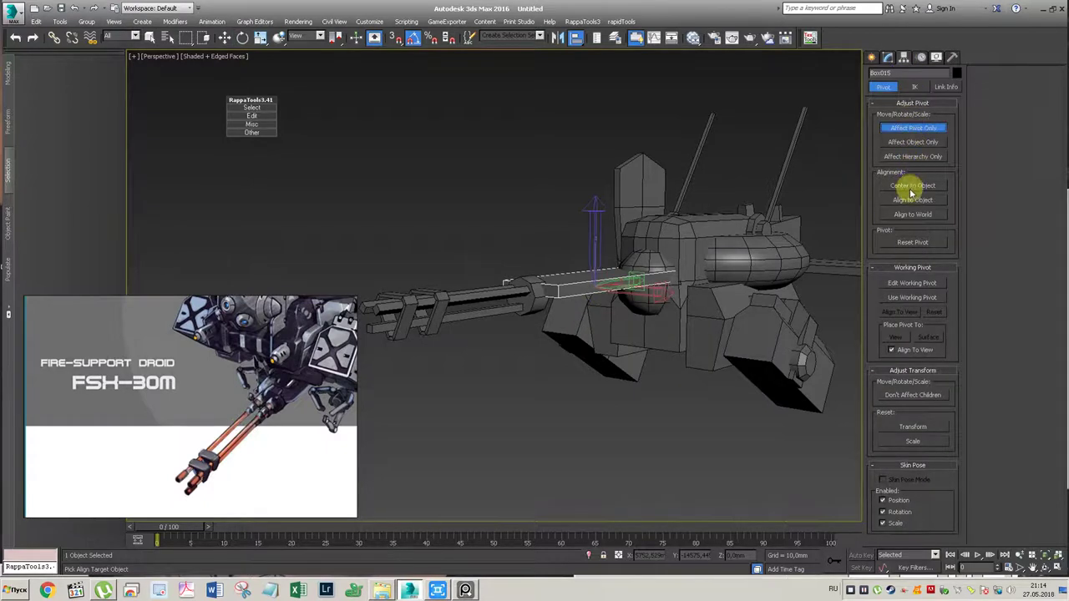
click(911, 188)
click(913, 127)
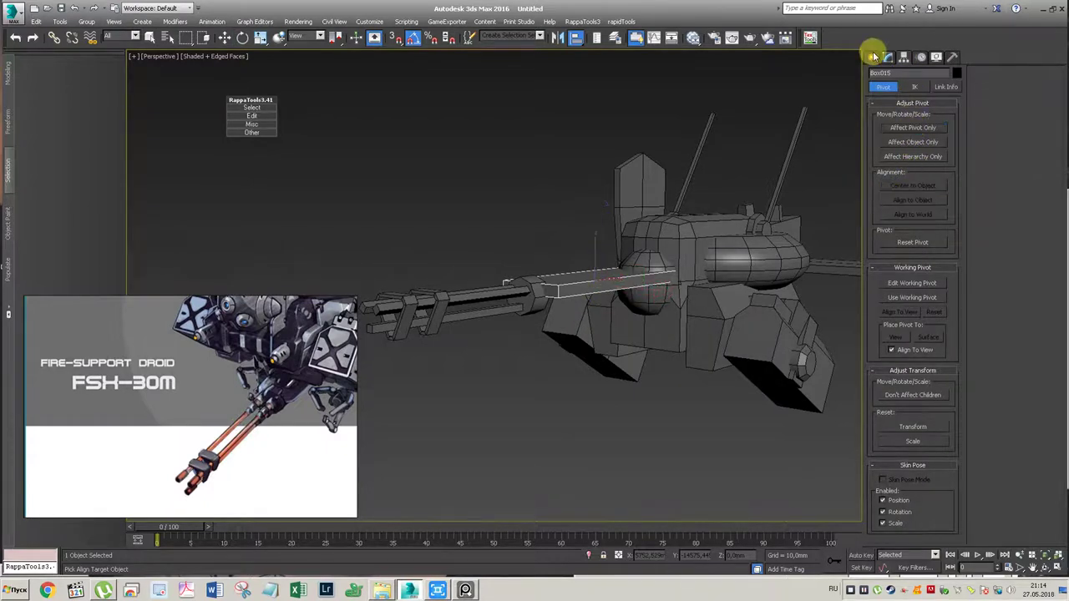
click(874, 56)
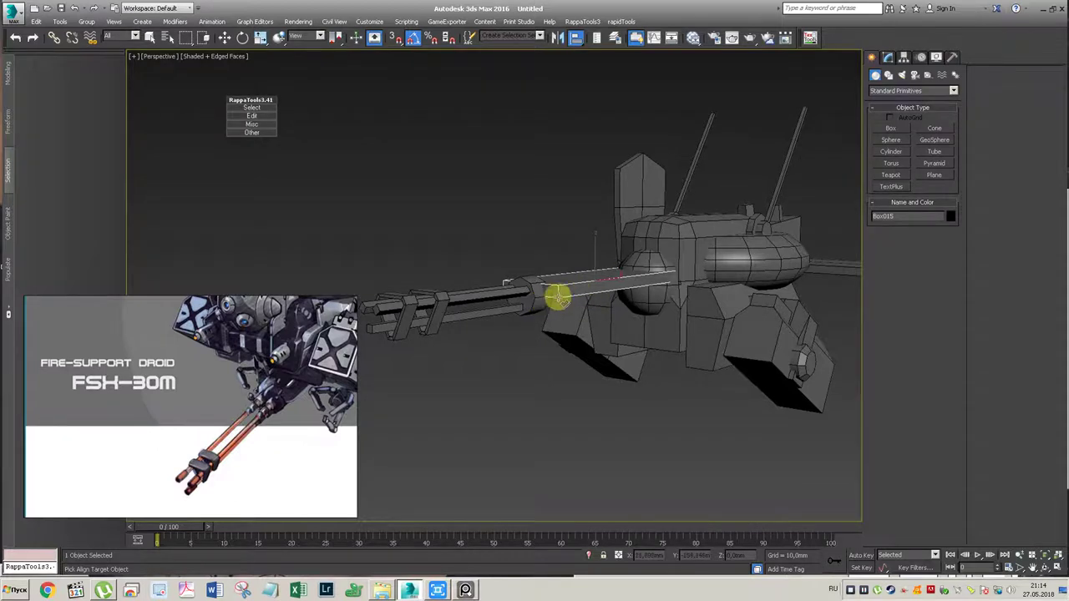
click(542, 302)
drag(543, 193, 747, 217)
click(736, 402)
mouse_move(559, 295)
alt+middle_down()
mouse_move(582, 325)
mouse_move(645, 305)
alt+middle_up()
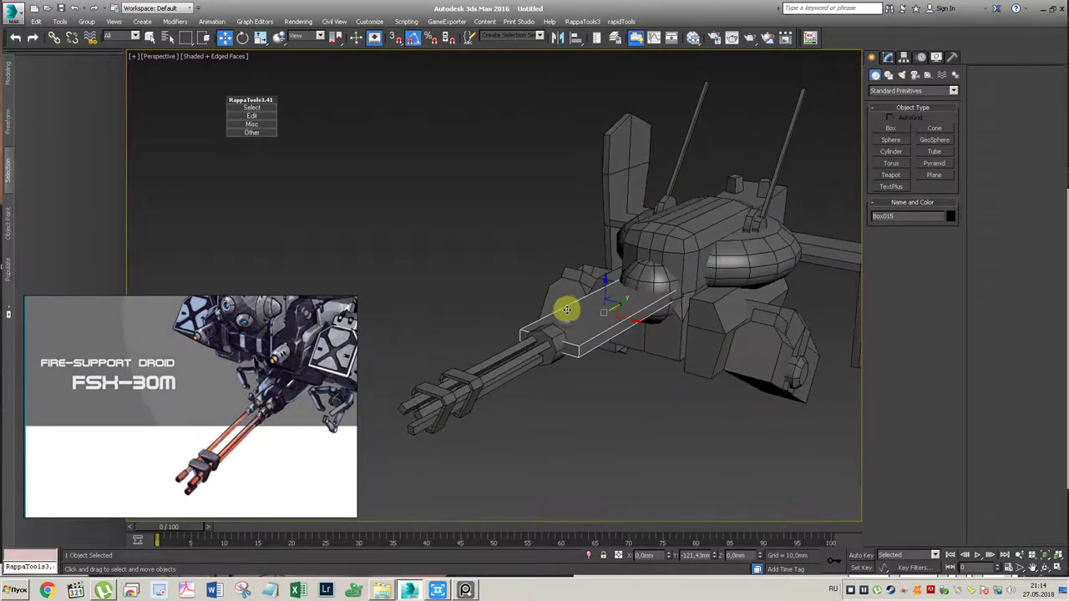
right_click(640, 290)
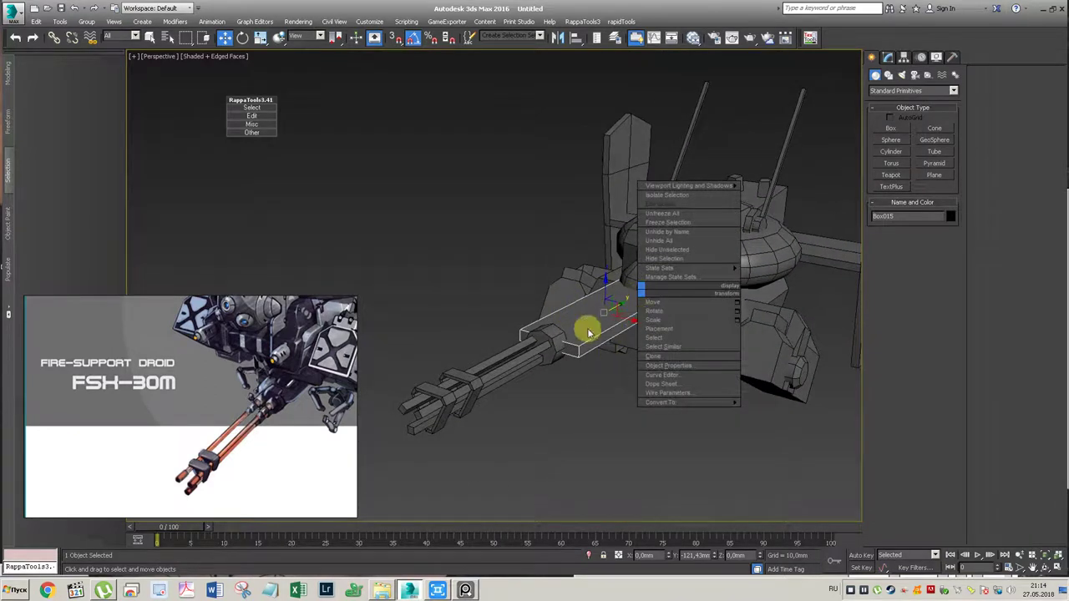
click(556, 372)
mouse_move(620, 304)
alt+middle_down()
mouse_move(591, 299)
mouse_move(611, 303)
alt+middle_up()
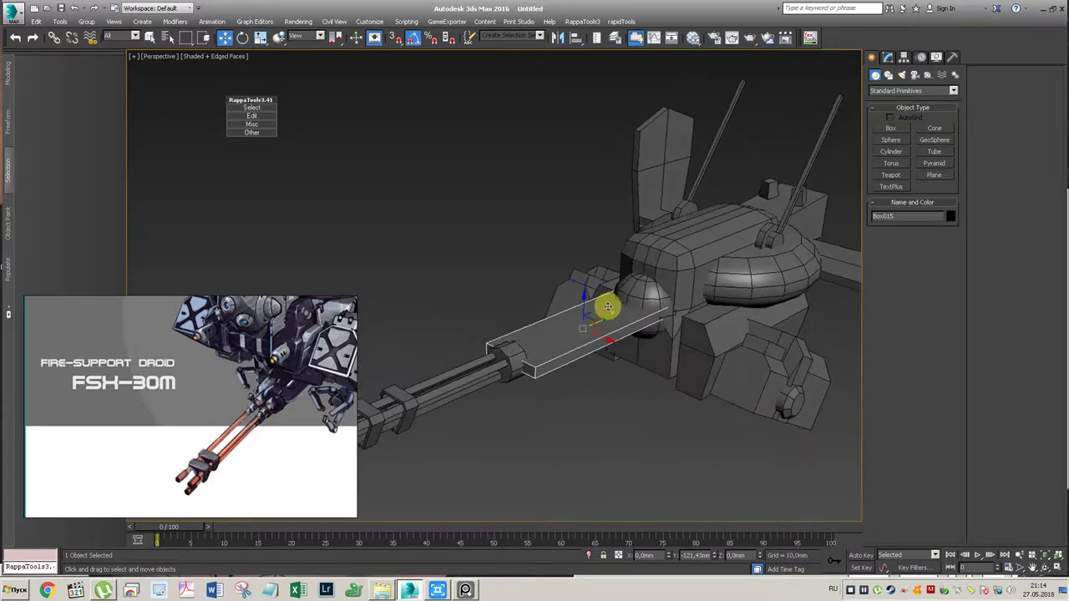
alt+middle_drag(534, 300, 546, 298)
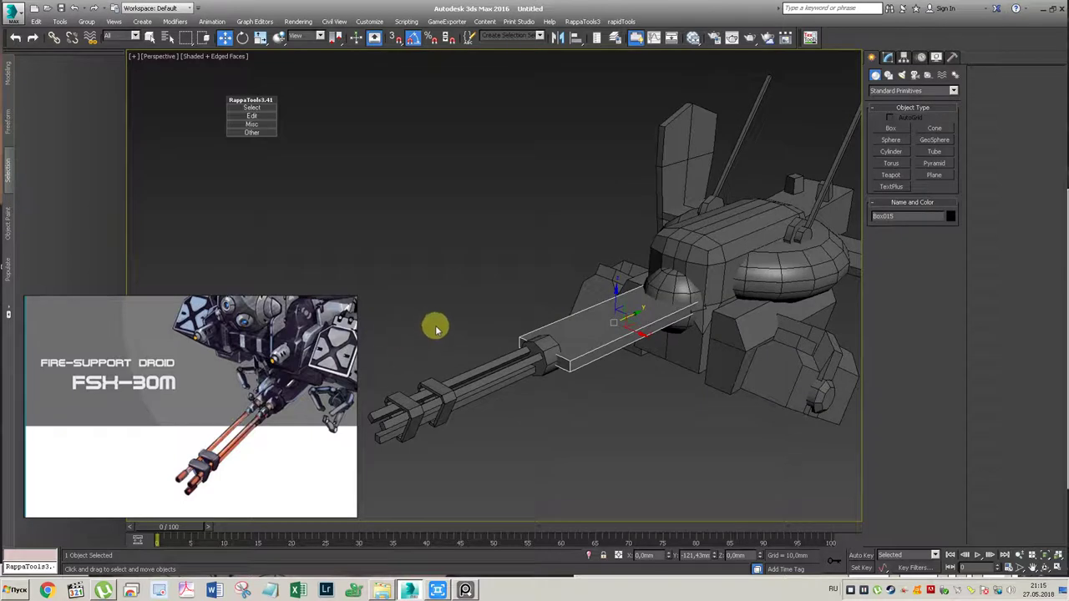
Step: Select all gun barrel parts, lower them to -67.6 mm in Z, and slide them back toward the body
key(shift+z)
mouse_move(393, 322)
mouse_down()
mouse_move(511, 395)
mouse_move(508, 411)
mouse_up()
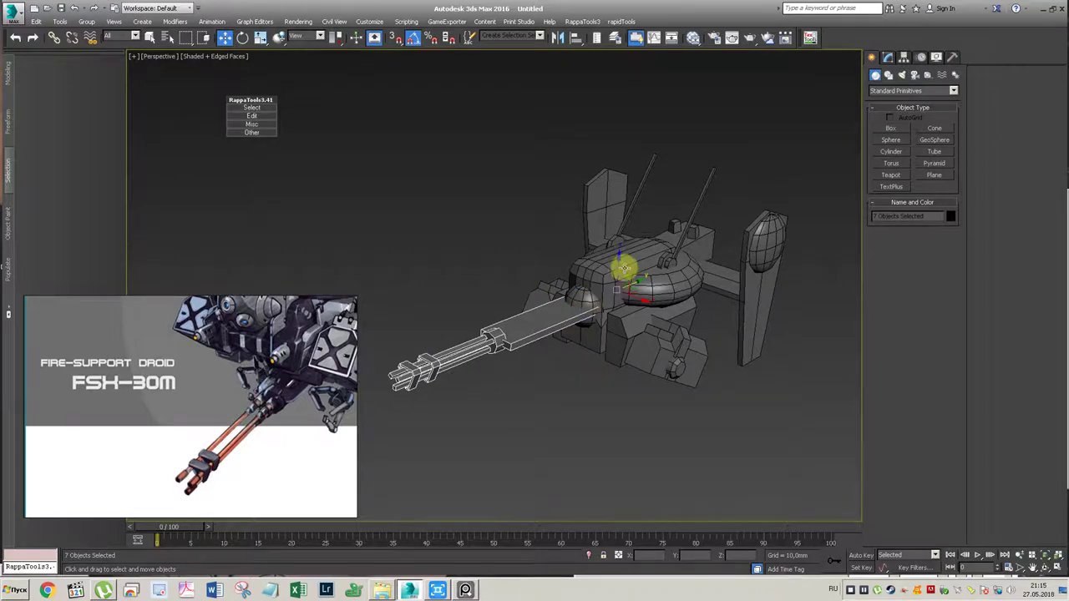
drag(619, 277, 624, 322)
mouse_move(625, 319)
alt+middle_down()
mouse_move(644, 306)
mouse_move(635, 309)
alt+middle_up()
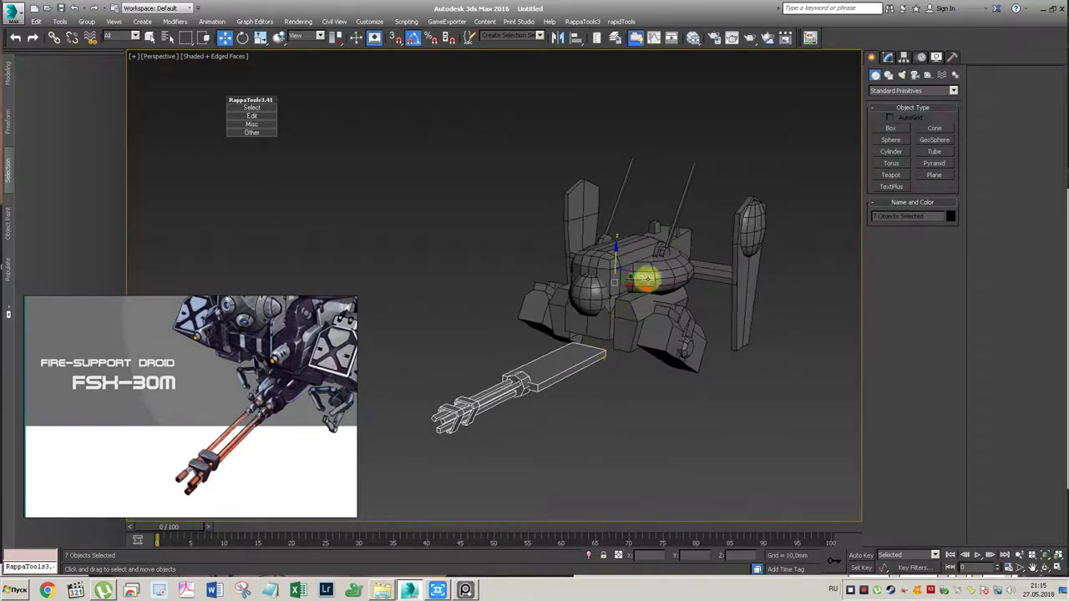
drag(635, 276, 670, 258)
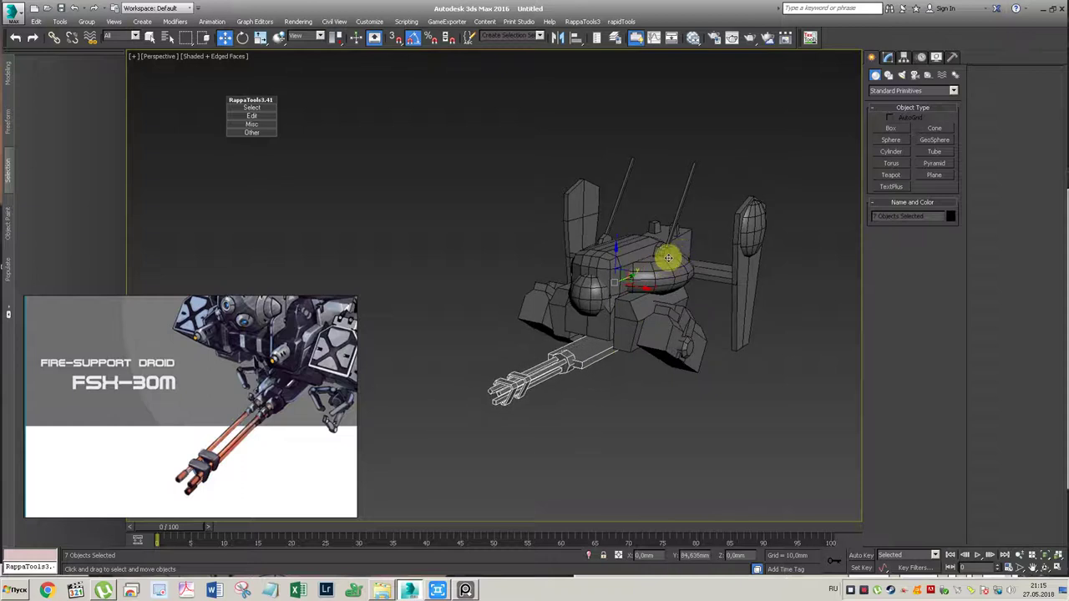
Step: Tilt the gun assembly about 20° on X
key(e)
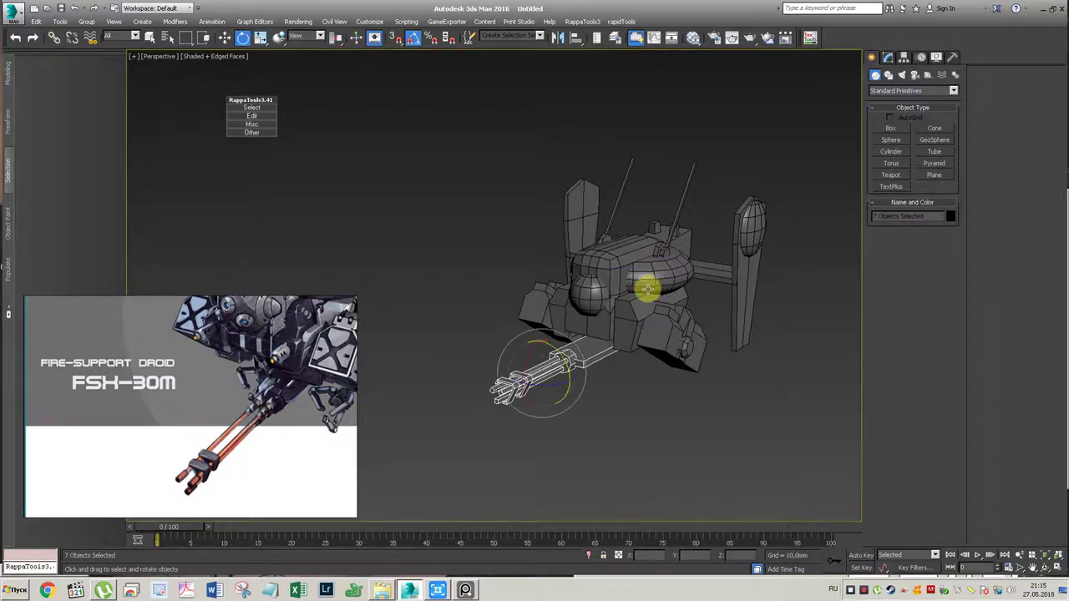
drag(530, 355, 527, 369)
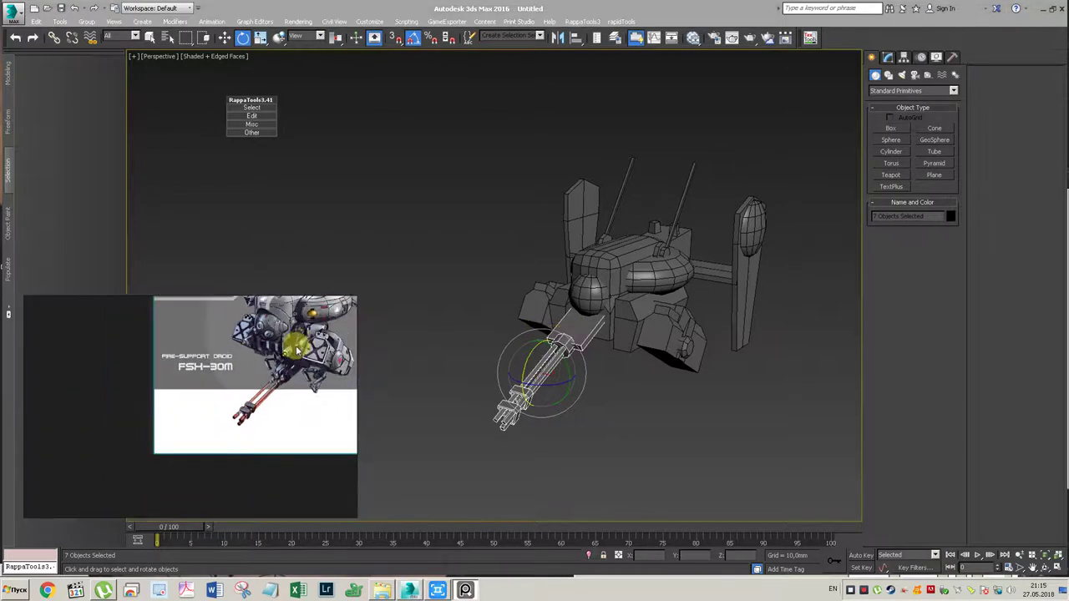
mouse_move(632, 335)
alt+middle_down()
mouse_move(659, 310)
mouse_move(675, 312)
mouse_move(655, 306)
mouse_move(660, 314)
alt+middle_up()
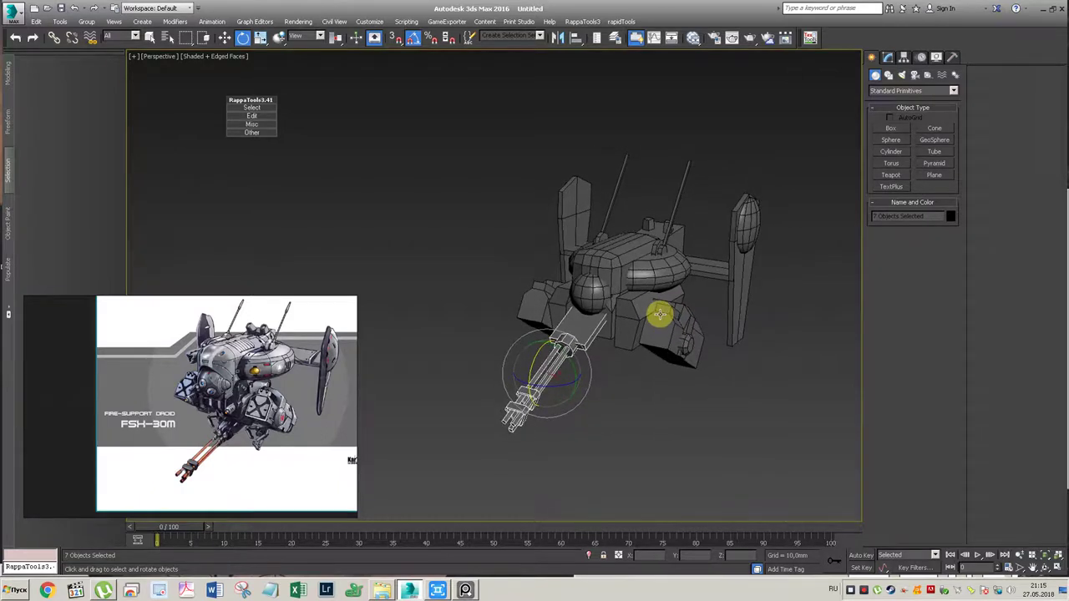
scroll(601, 331, up, 5)
scroll(584, 359, down, 2)
Step: Move the gun assembly down and forward, raise it slightly, then deselect everything
key(w)
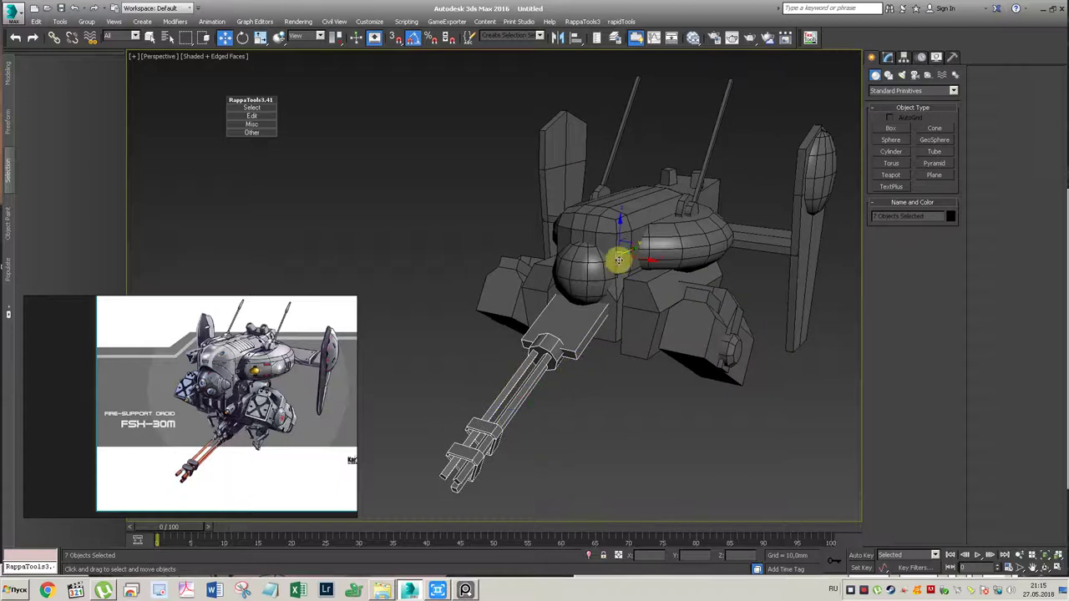
drag(625, 241, 643, 272)
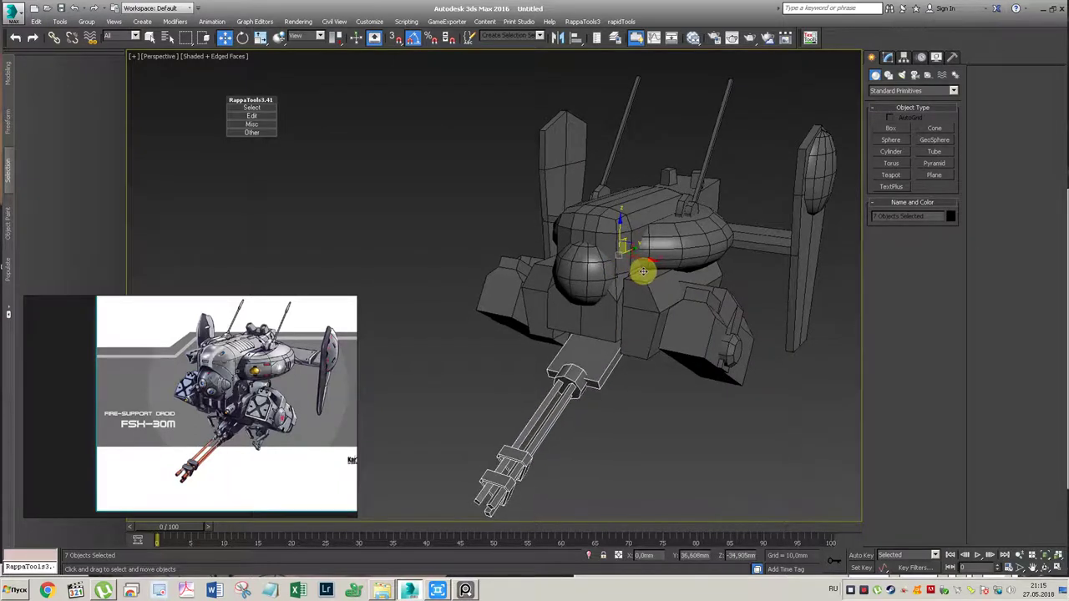
scroll(628, 281, down, 3)
mouse_move(628, 282)
alt+middle_down()
mouse_move(632, 296)
mouse_move(620, 287)
mouse_move(640, 256)
mouse_move(635, 269)
alt+middle_up()
scroll(625, 272, up, 2)
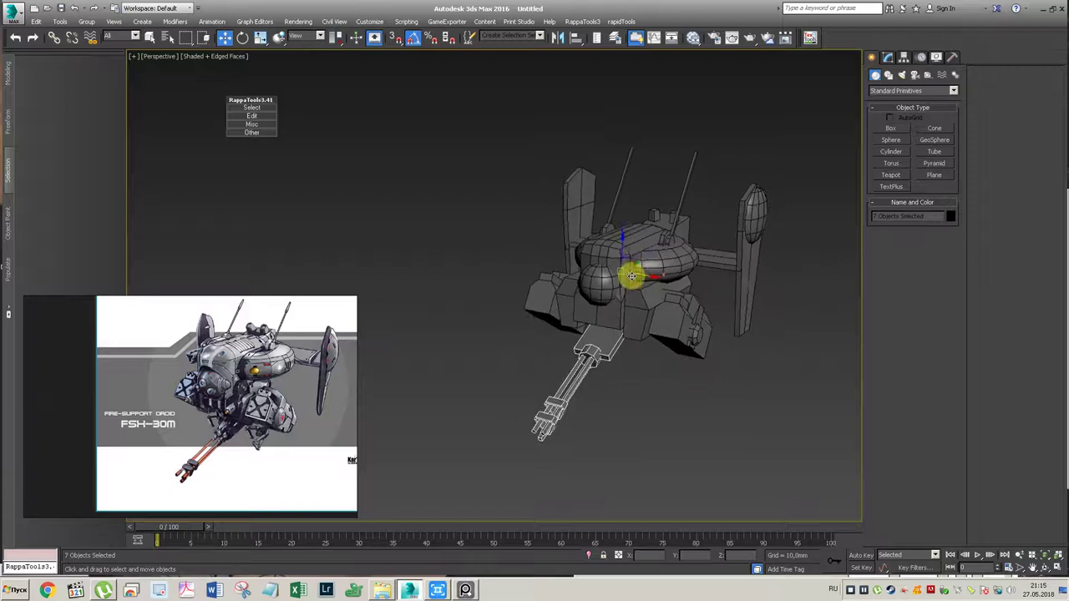
click(887, 57)
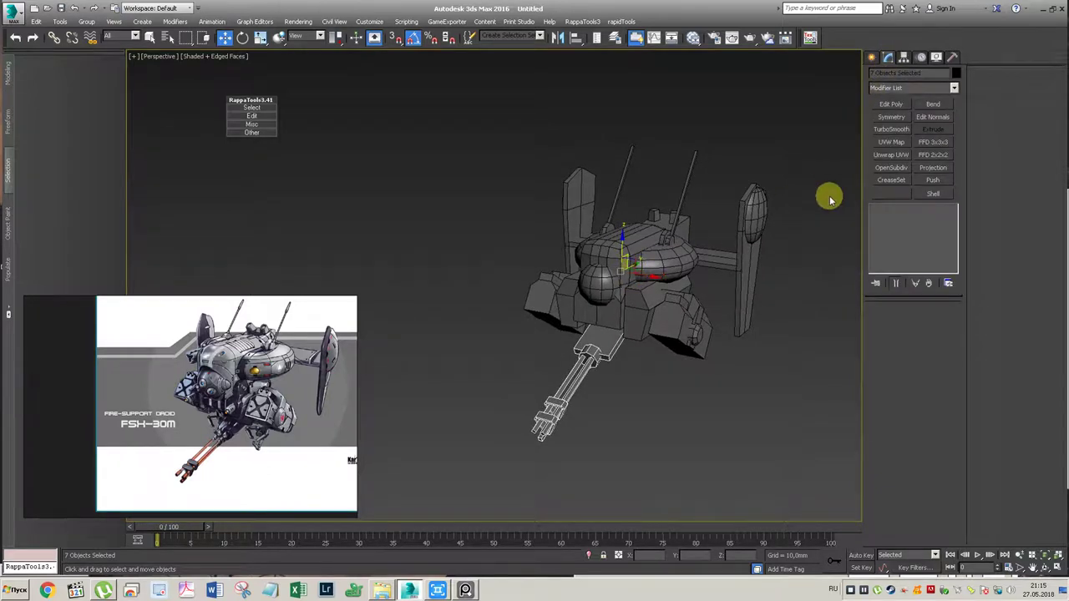
drag(626, 257, 633, 240)
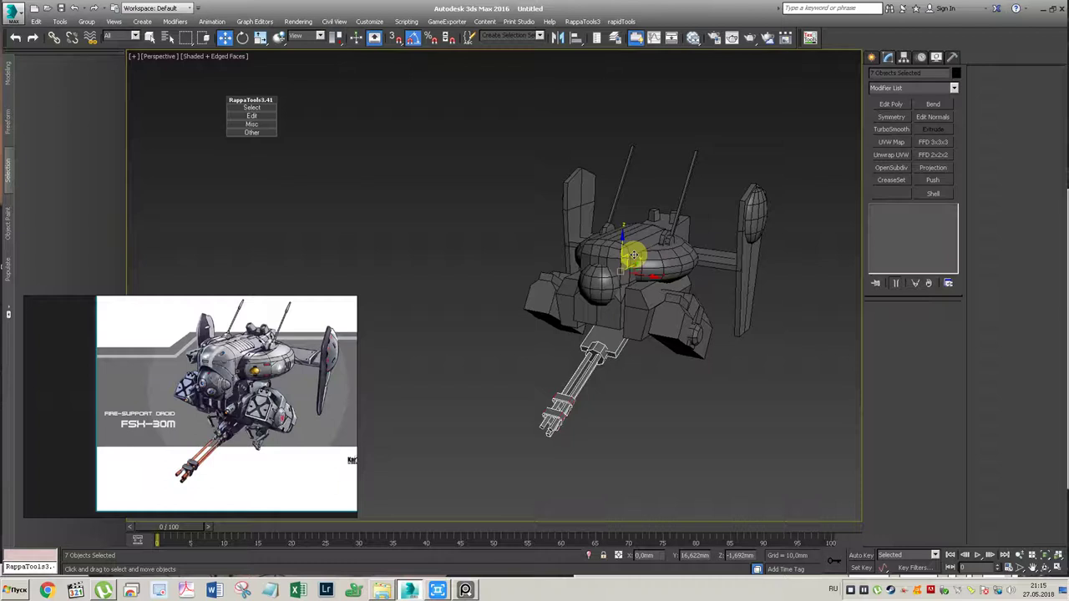
click(665, 371)
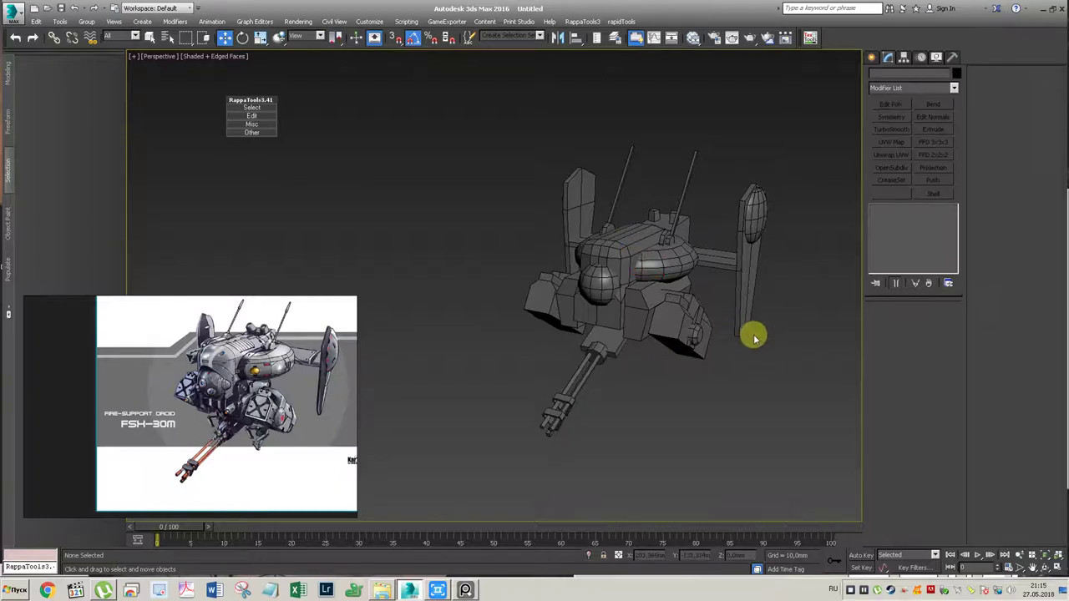
Step: Create an eight-sided cylinder of about 7.4 mm radius below the rotary gun
mouse_move(661, 317)
alt+middle_down()
mouse_move(686, 294)
mouse_move(601, 305)
mouse_move(647, 343)
mouse_move(666, 326)
mouse_move(656, 320)
mouse_move(676, 315)
mouse_move(660, 325)
mouse_move(575, 308)
alt+middle_up()
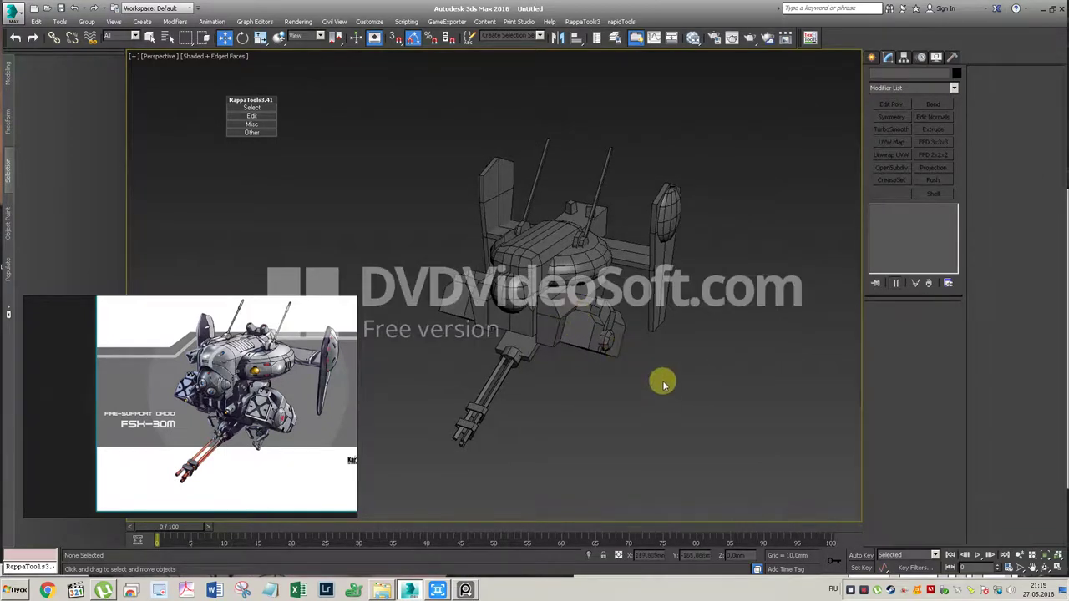
scroll(660, 378, up, 3)
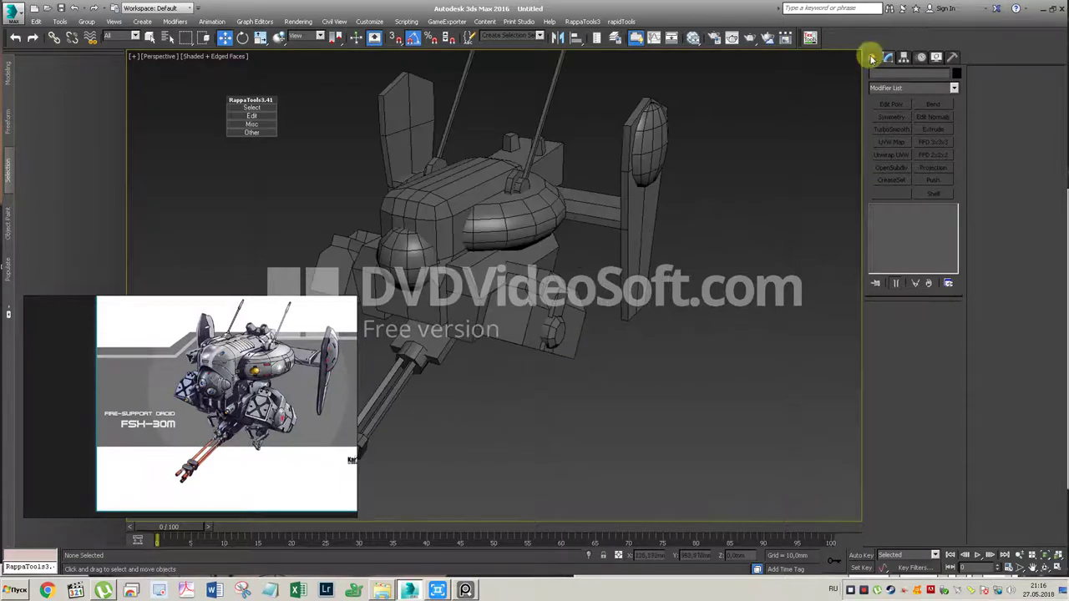
mouse_move(483, 306)
alt+middle_down()
mouse_move(484, 245)
mouse_move(590, 330)
mouse_move(593, 305)
alt+middle_up()
scroll(590, 330, down, 3)
click(873, 58)
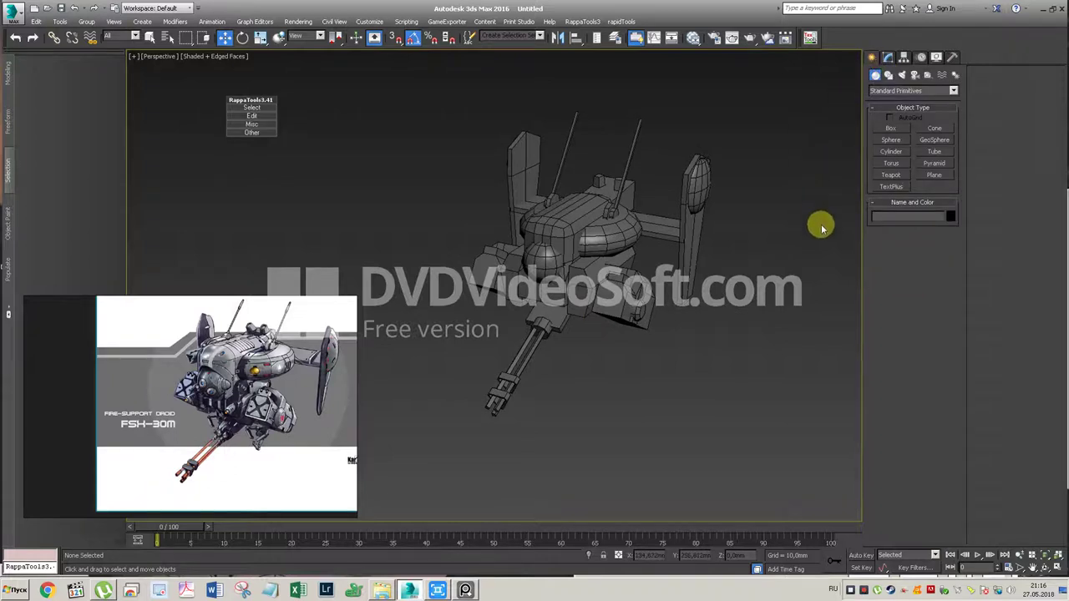
scroll(267, 420, up, 2)
scroll(281, 440, up, 3)
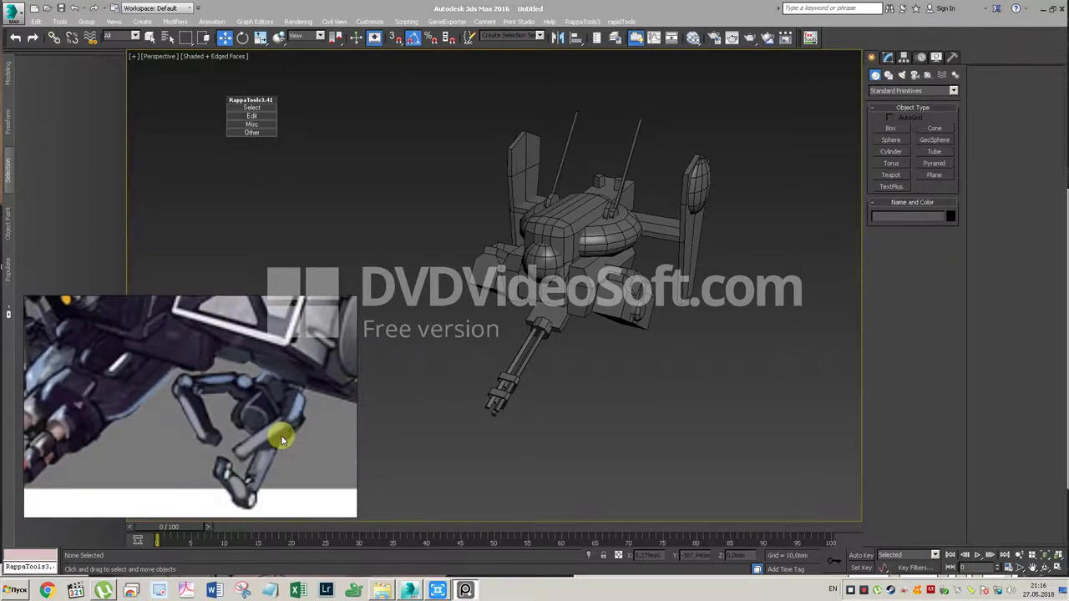
scroll(292, 434, down, 4)
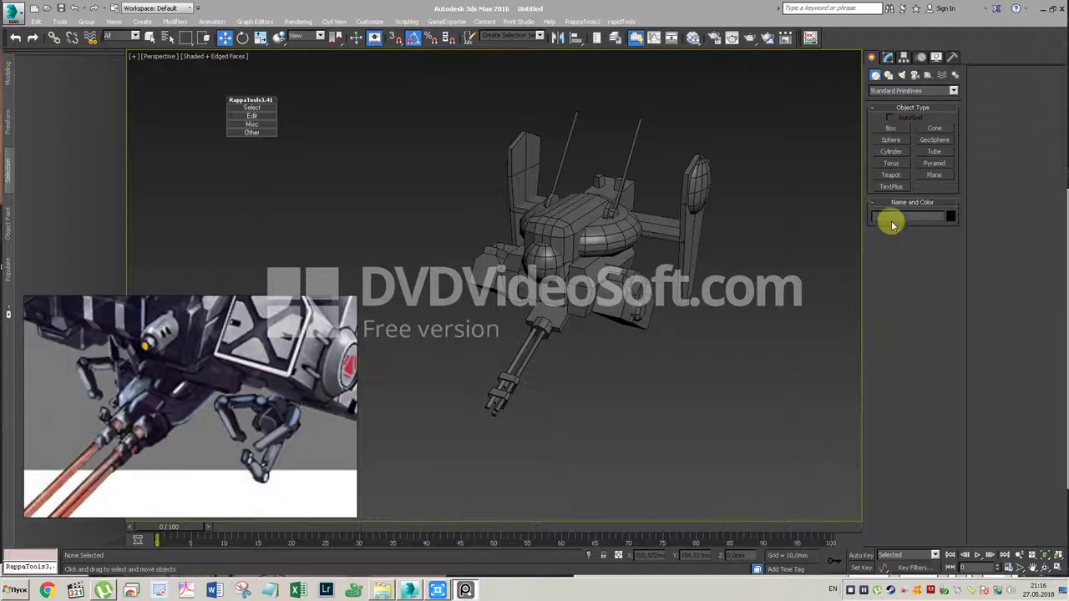
click(892, 151)
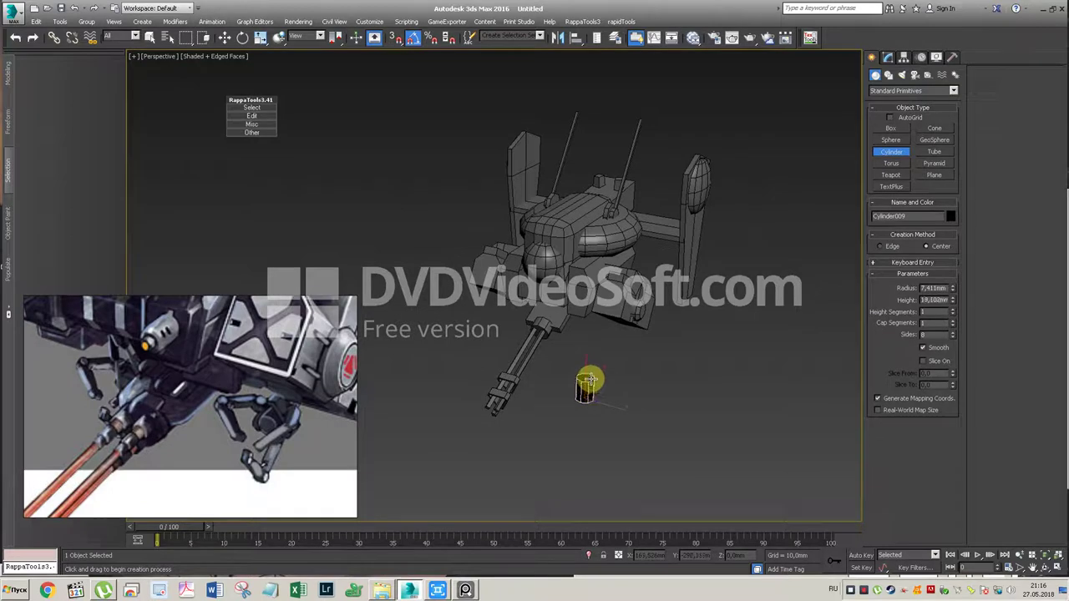
key(w)
Step: Open and close the material editor, then select the triangular shell piece
key(m)
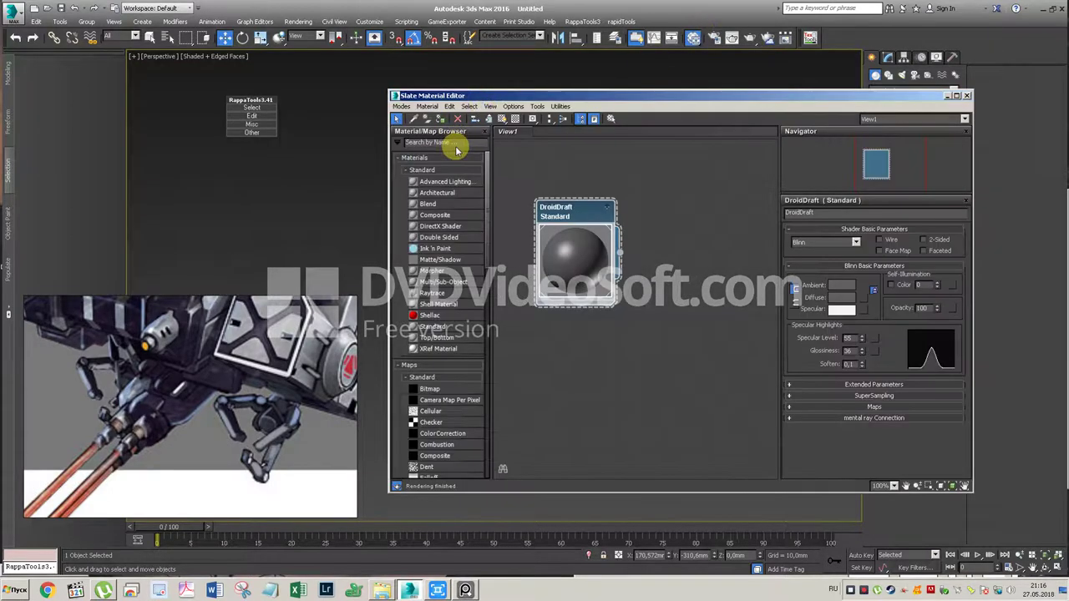
click(965, 95)
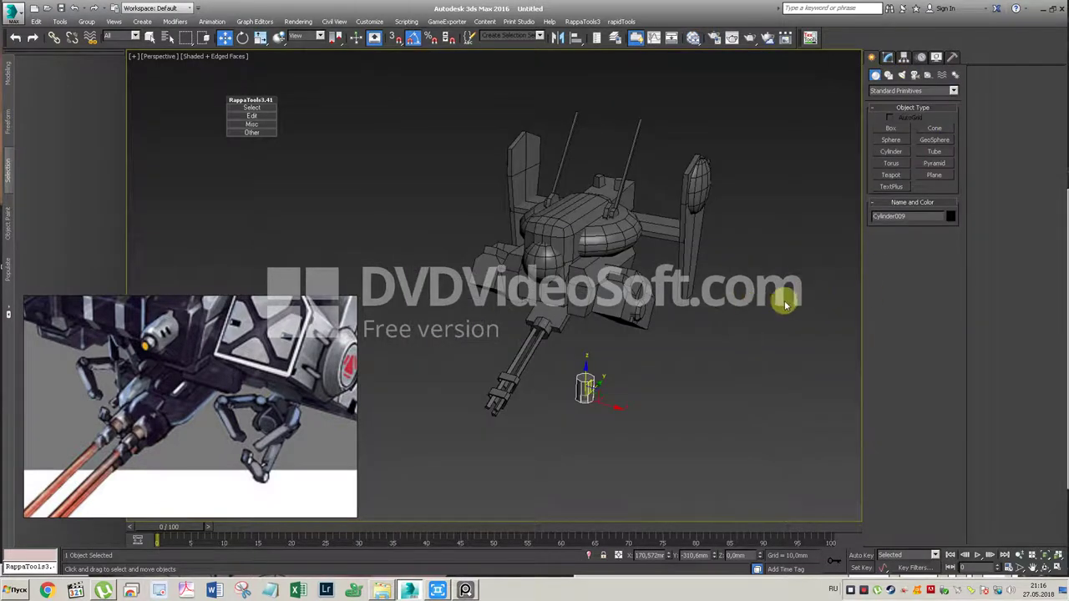
click(507, 380)
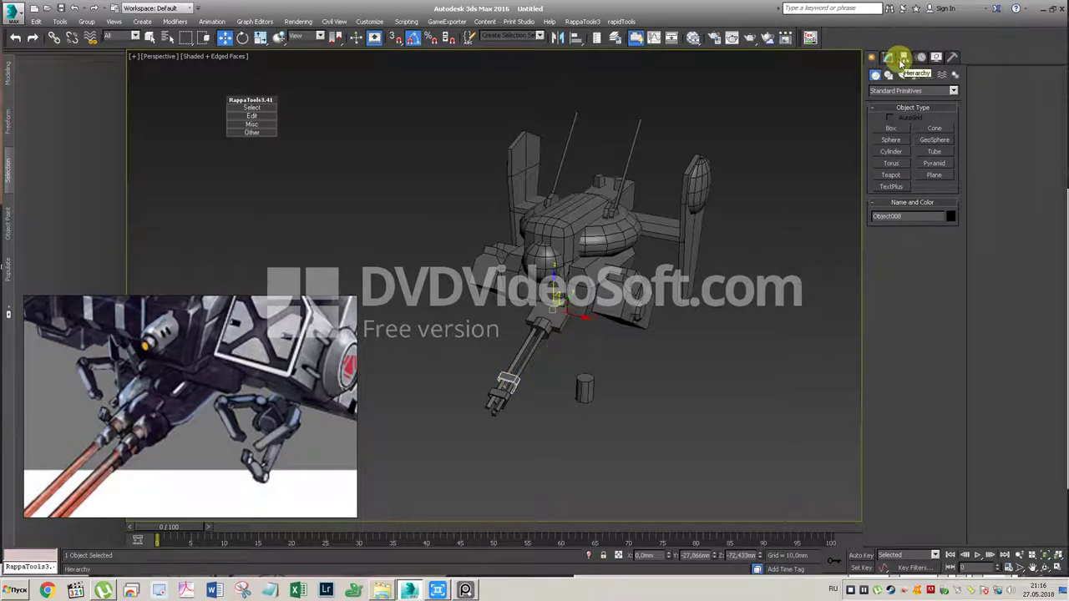
Step: Shift-drag a copy of the triangular shell piece and centre its pivot on the object
drag(615, 325, 719, 359)
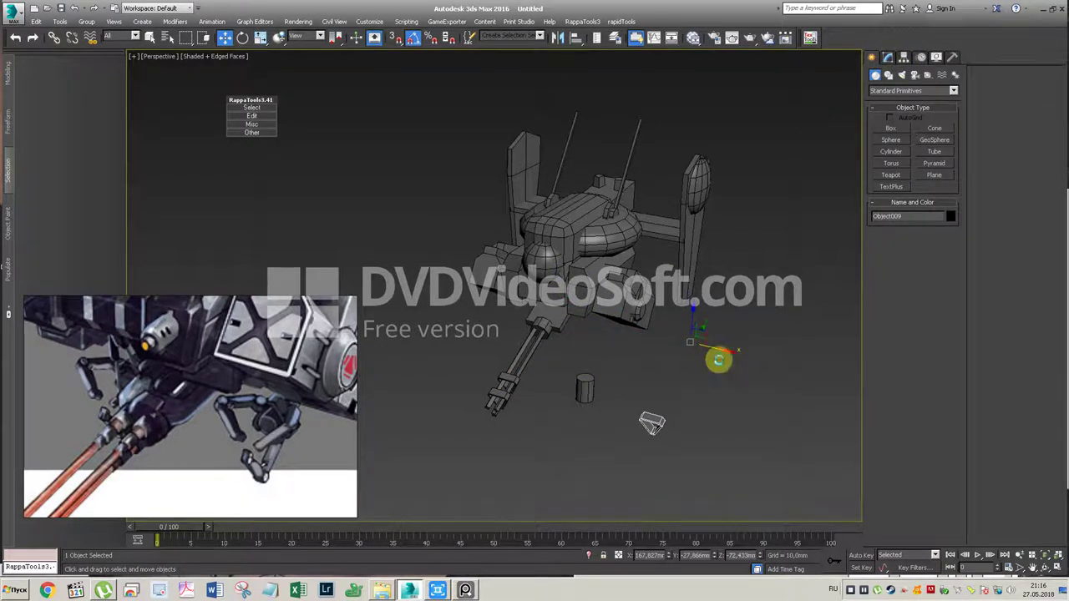
click(537, 339)
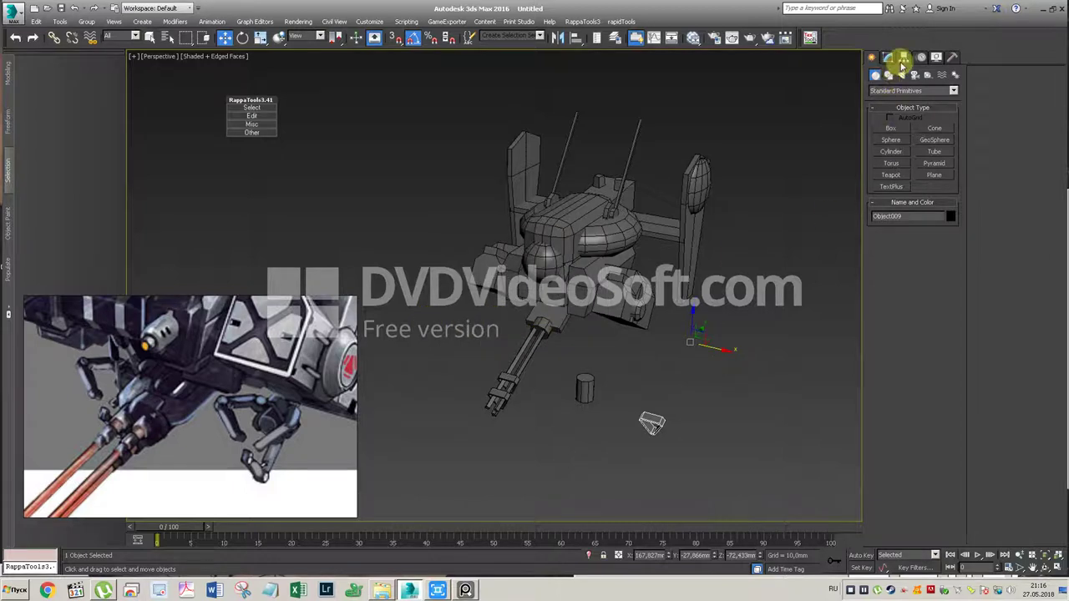
click(903, 59)
click(905, 128)
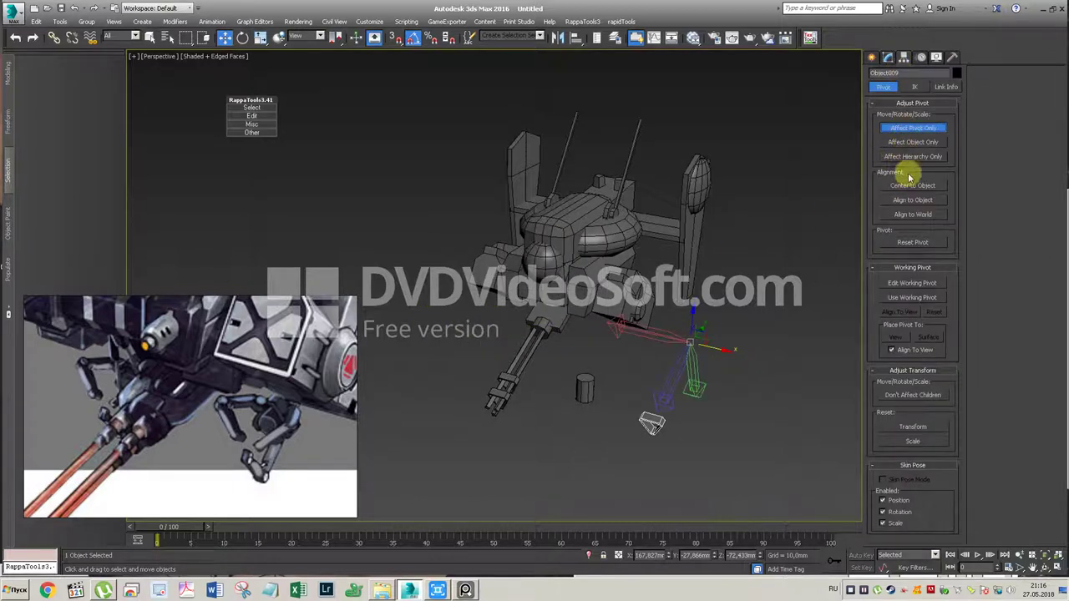
click(903, 187)
click(902, 129)
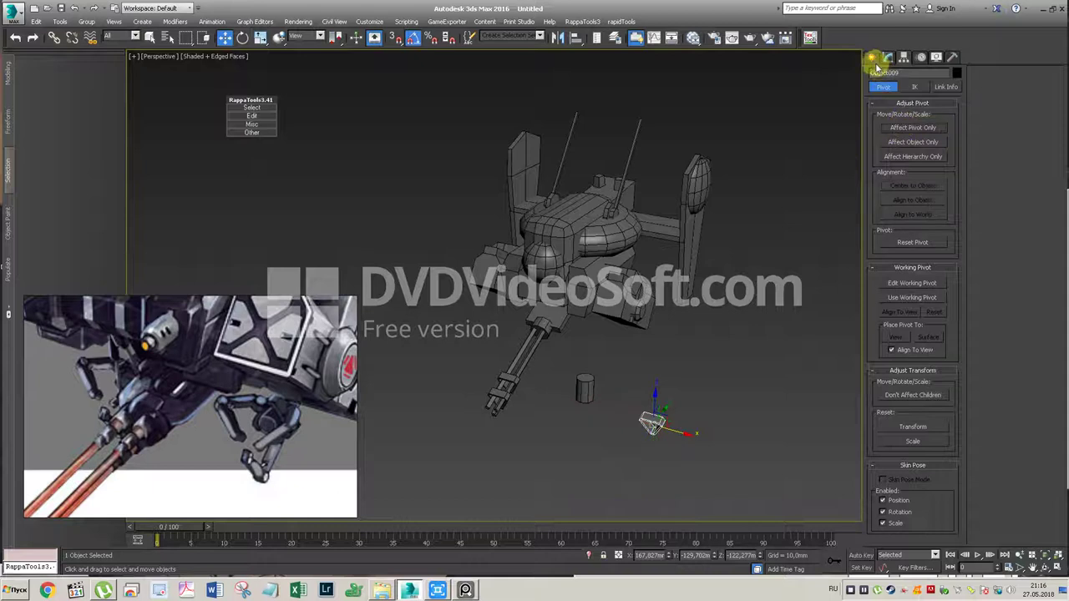
click(871, 56)
Step: Align the copied piece to Cylinder009 on X, Y and Z position
key(e)
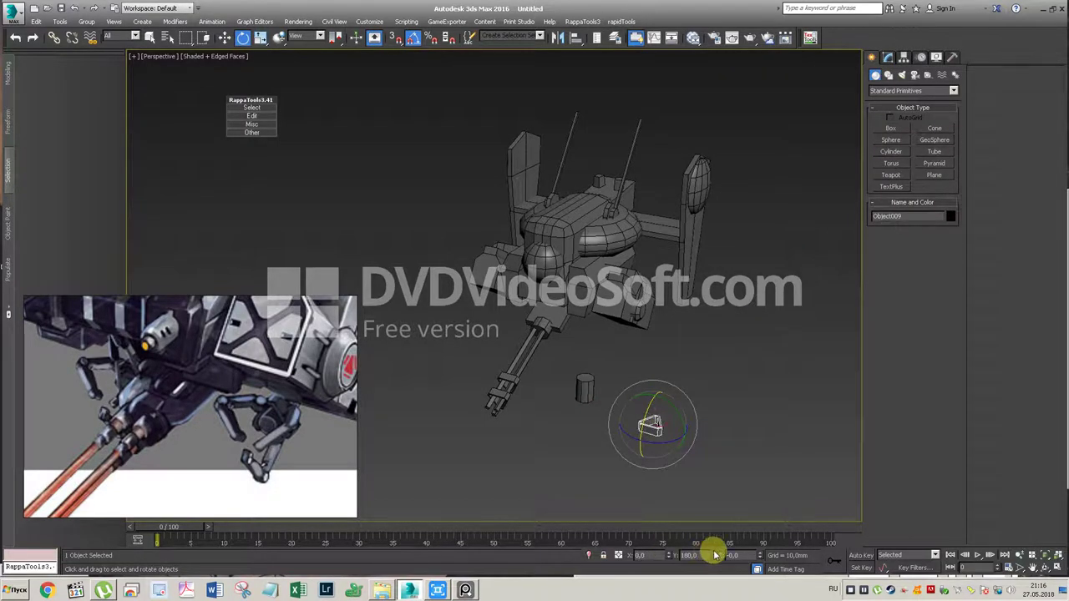
key(w)
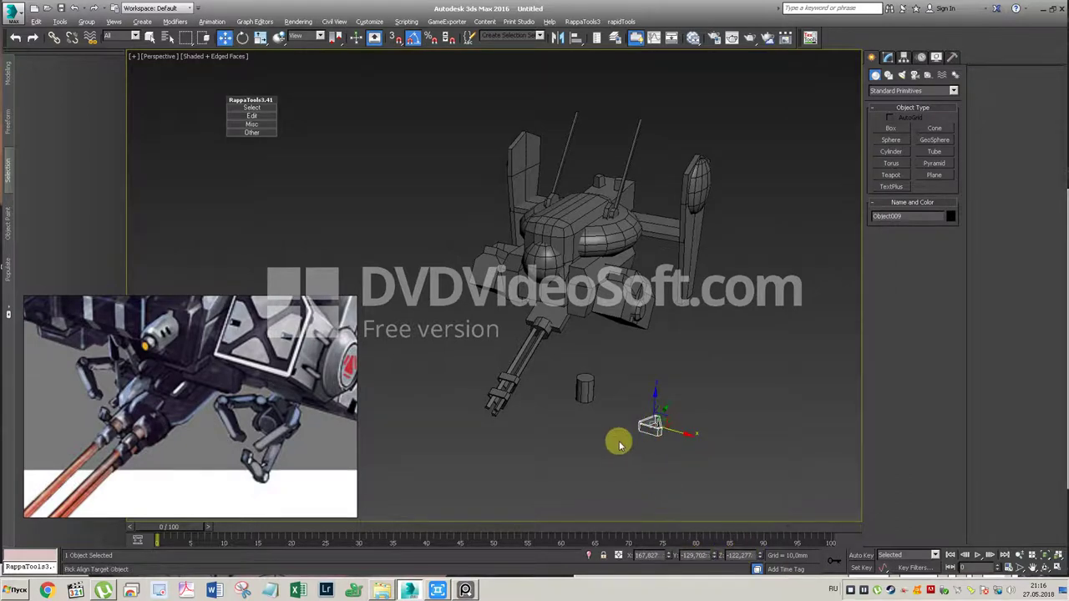
key(alt+a)
click(584, 390)
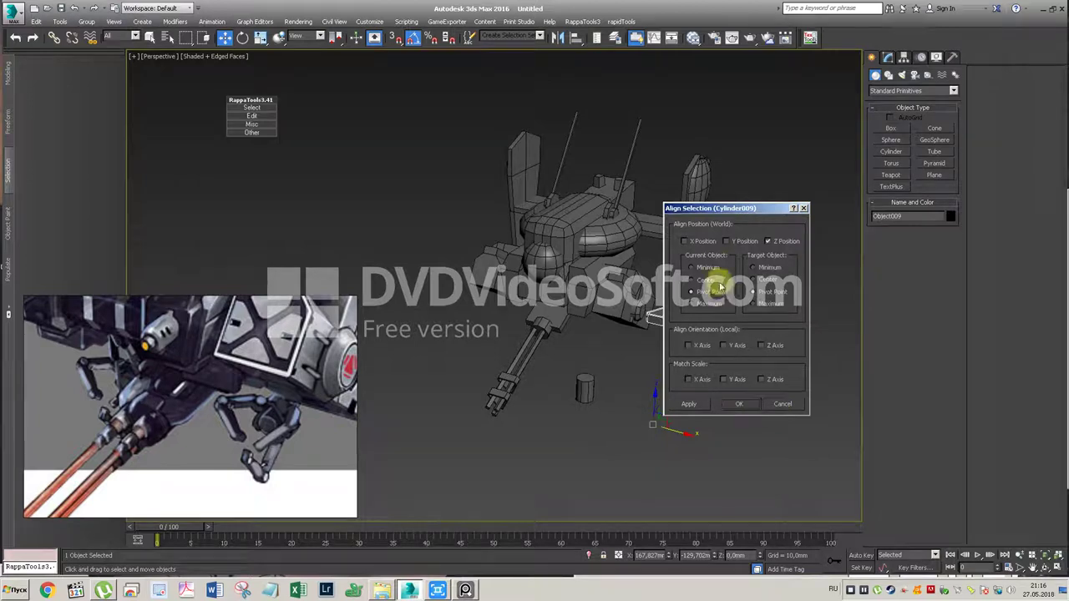
click(693, 241)
click(700, 241)
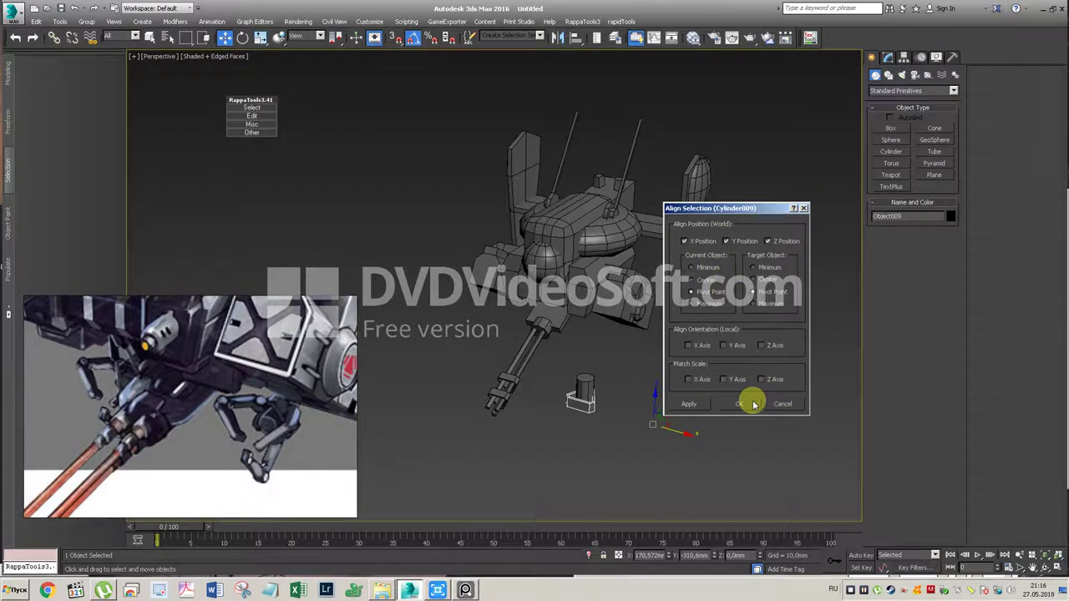
click(752, 404)
scroll(602, 406, up, 3)
Step: Lift the triangular piece to the top of the cylinder and frame it head-on
drag(595, 393, 577, 342)
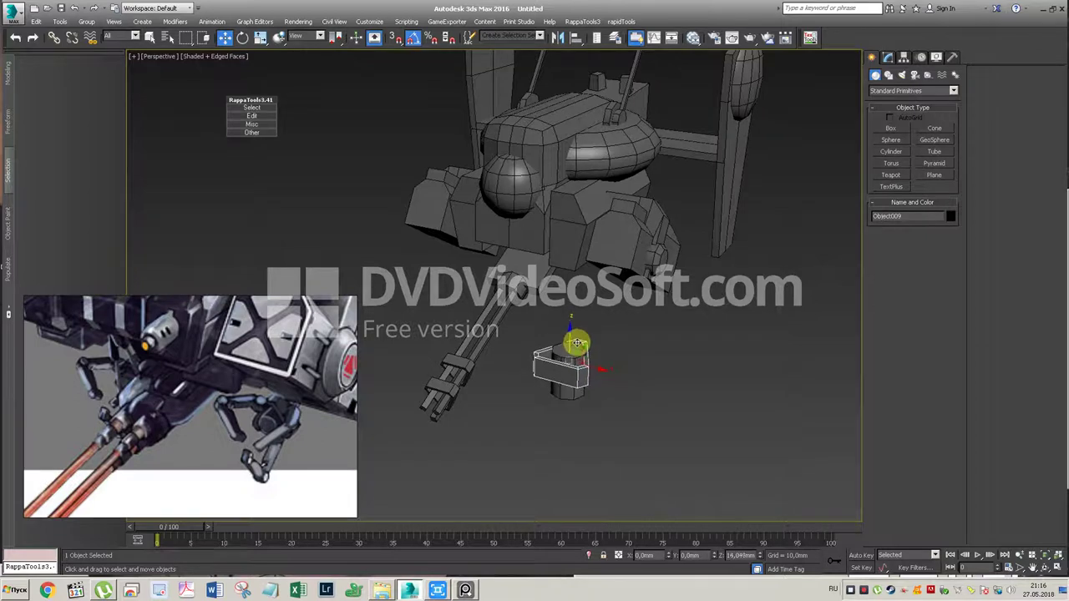
mouse_move(568, 370)
alt+middle_down()
mouse_move(575, 406)
mouse_move(579, 389)
mouse_move(568, 384)
mouse_move(569, 398)
alt+middle_up()
key(z)
alt+middle_drag(554, 284, 523, 241)
scroll(556, 274, down, 2)
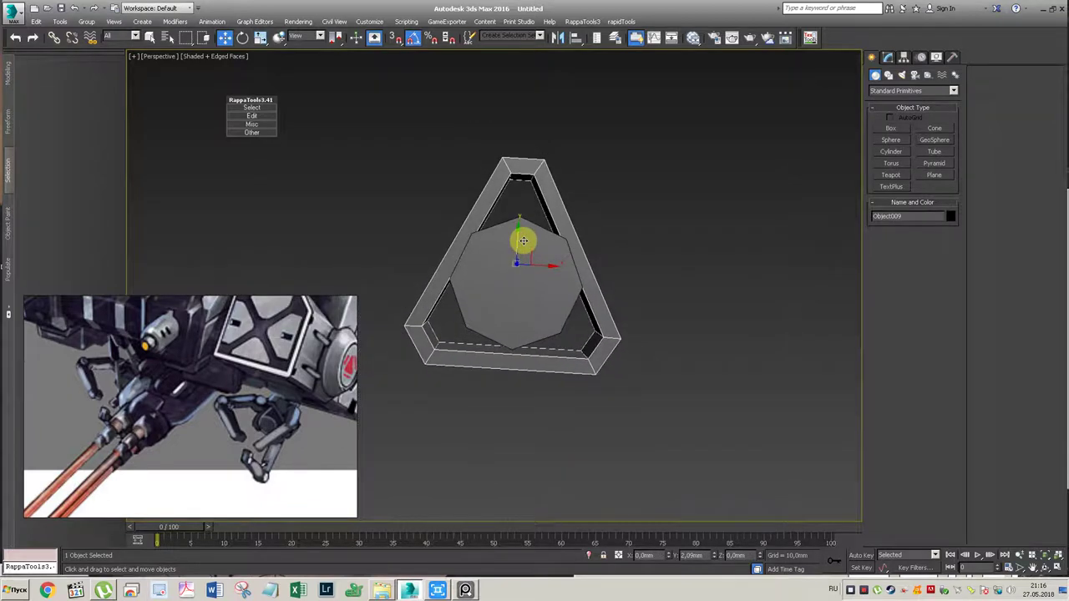
alt+middle_drag(522, 241, 525, 243)
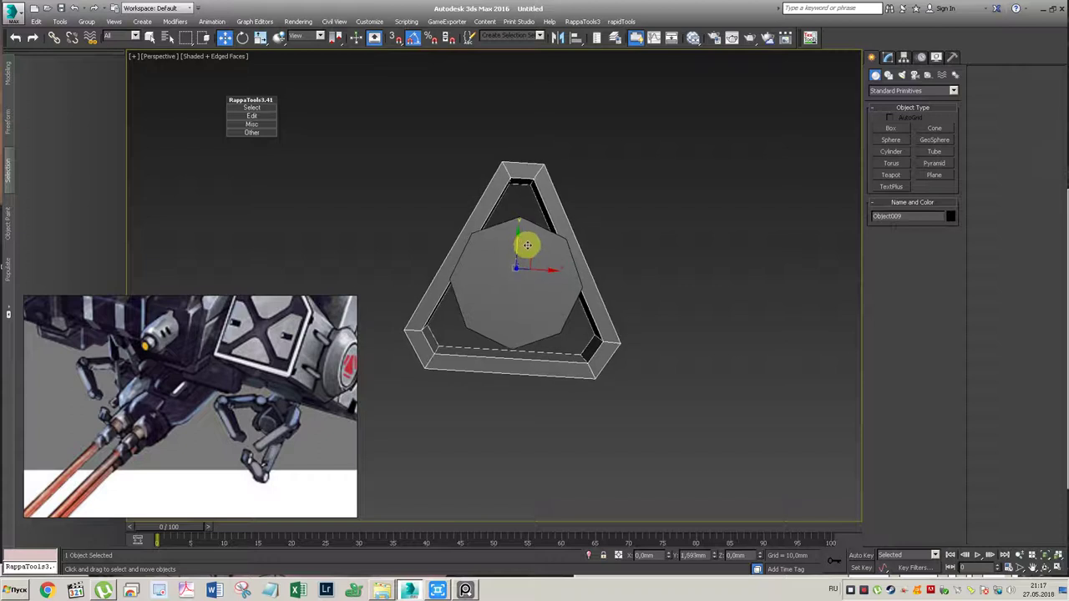
Step: Lower the triangle's apex vertices in the base Editable Poly, then return to the Shell modifier
click(886, 58)
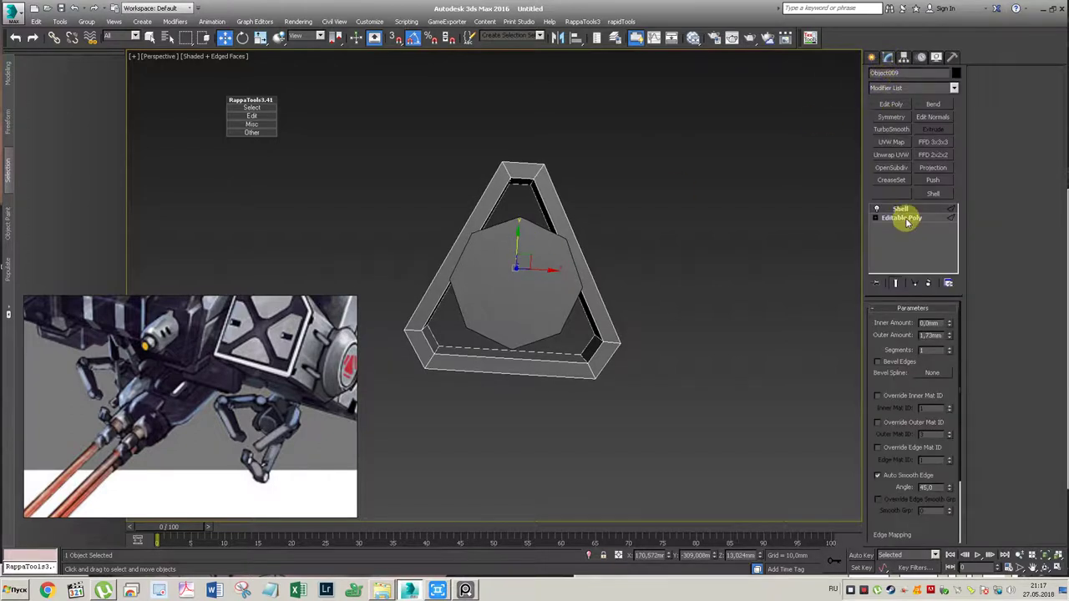
click(908, 219)
key(2)
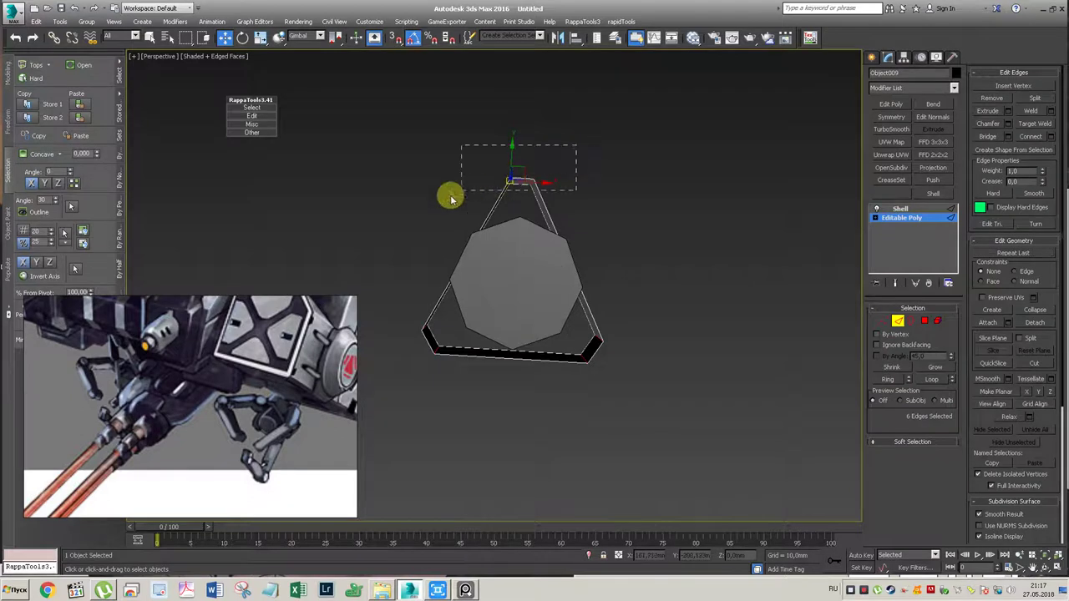
key(1)
drag(587, 148, 477, 192)
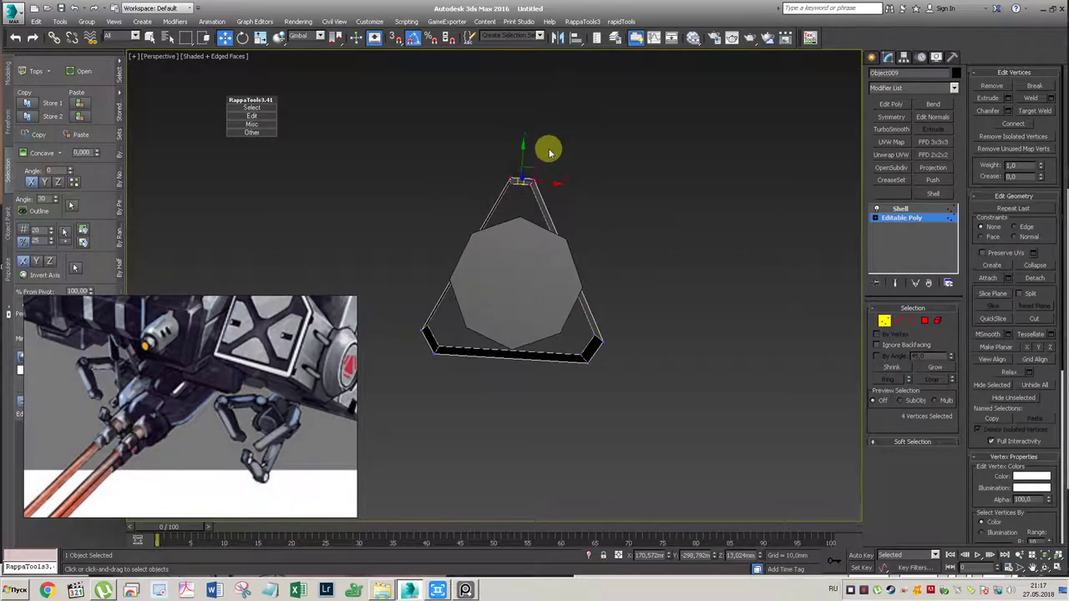
drag(525, 158, 524, 173)
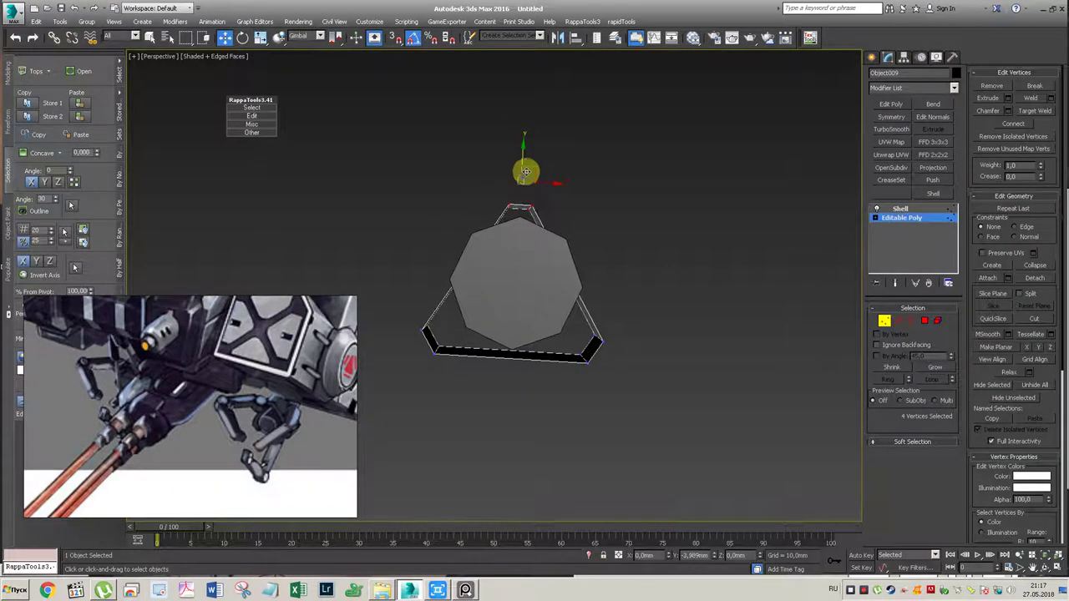
click(907, 209)
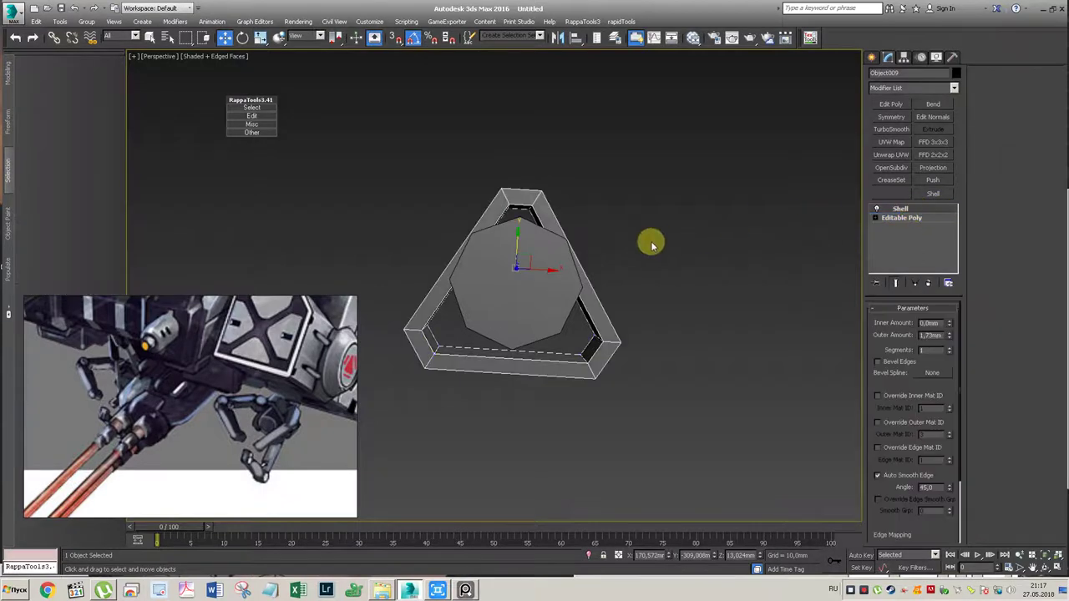
drag(519, 237, 520, 227)
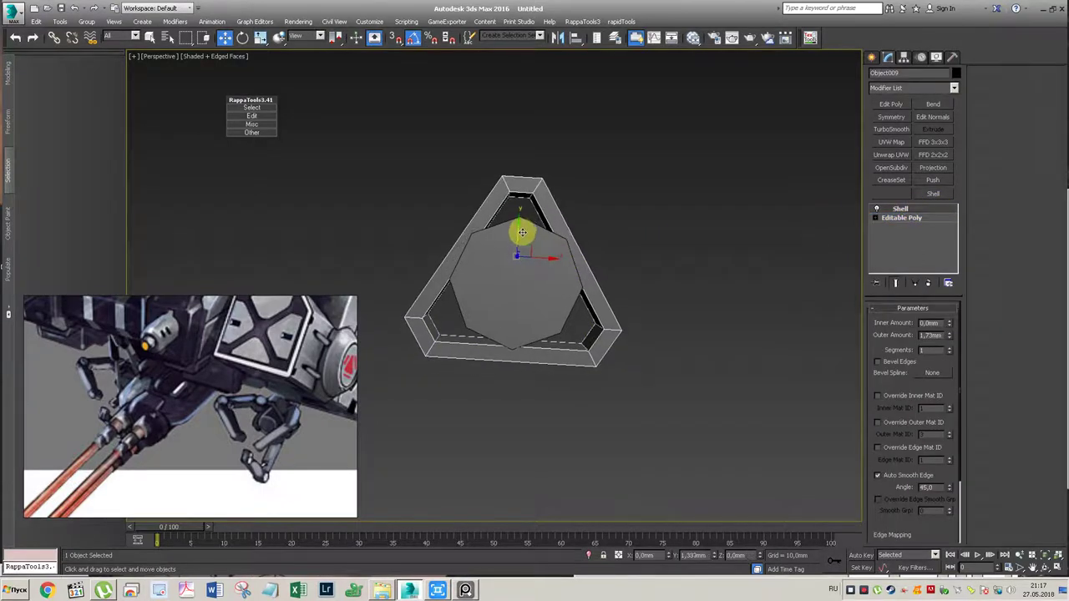
Step: Align Object009's pivot to Cylinder009's pivot on X, Y and Z
click(903, 57)
click(910, 135)
click(899, 132)
key(alt+a)
click(521, 262)
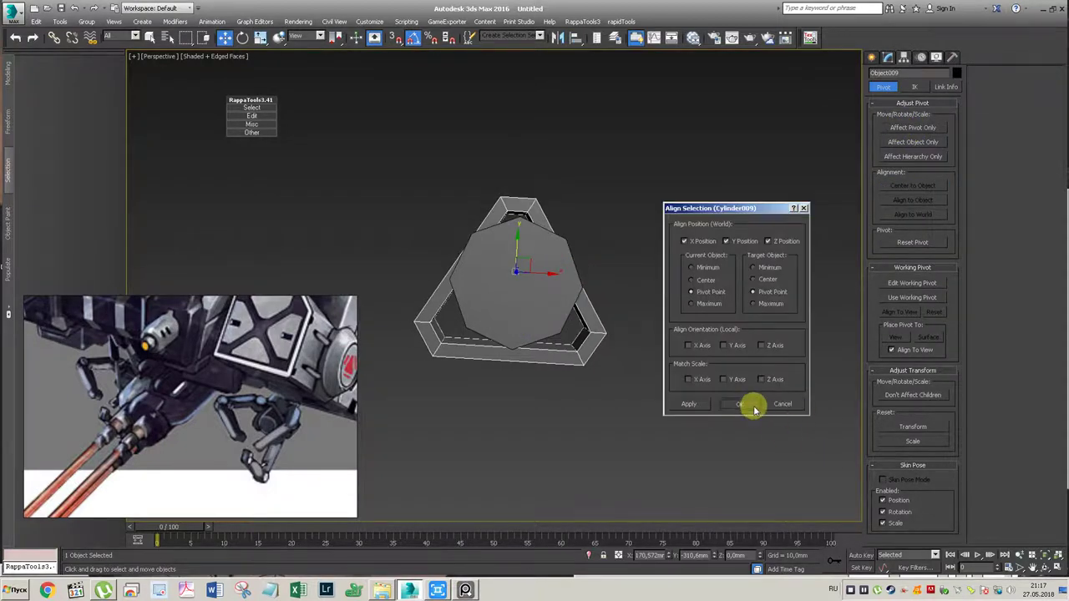
click(738, 404)
mouse_move(646, 346)
alt+middle_down()
mouse_move(651, 248)
mouse_move(597, 243)
mouse_move(506, 269)
mouse_move(526, 299)
alt+middle_up()
Step: Frame the cylinder in the top view and turn off the frame's Shell modifier
key(f)
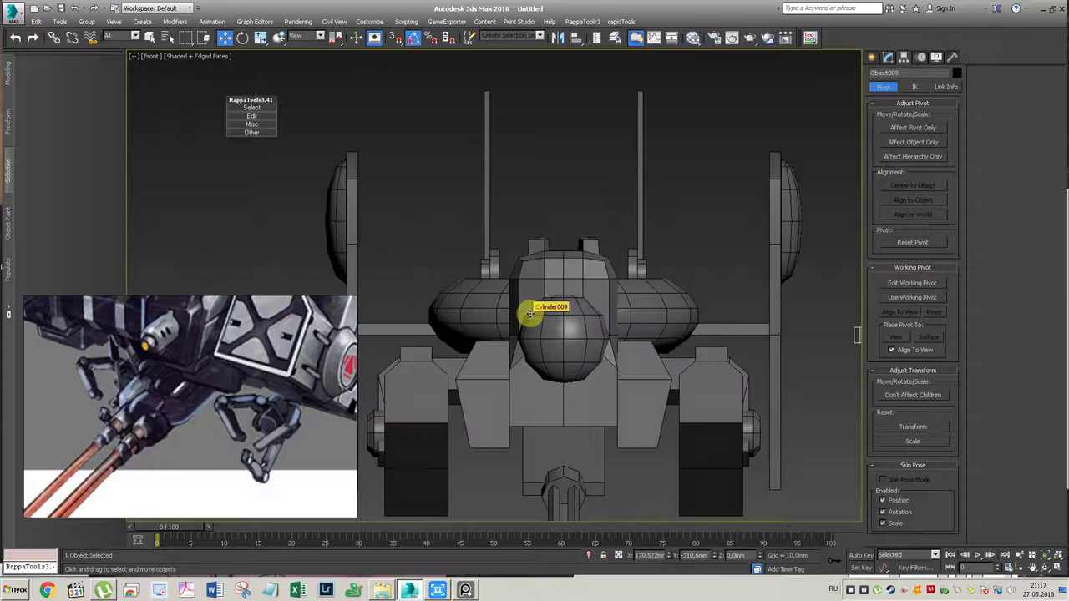
key(z)
key(t)
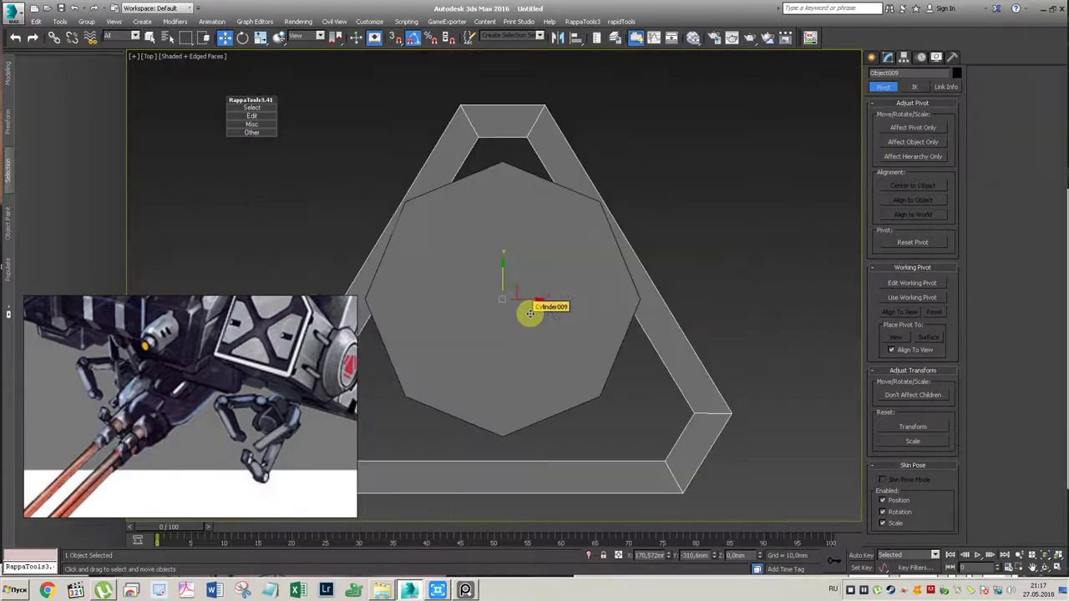
scroll(518, 269, down, 2)
middle_drag(509, 268, 514, 246)
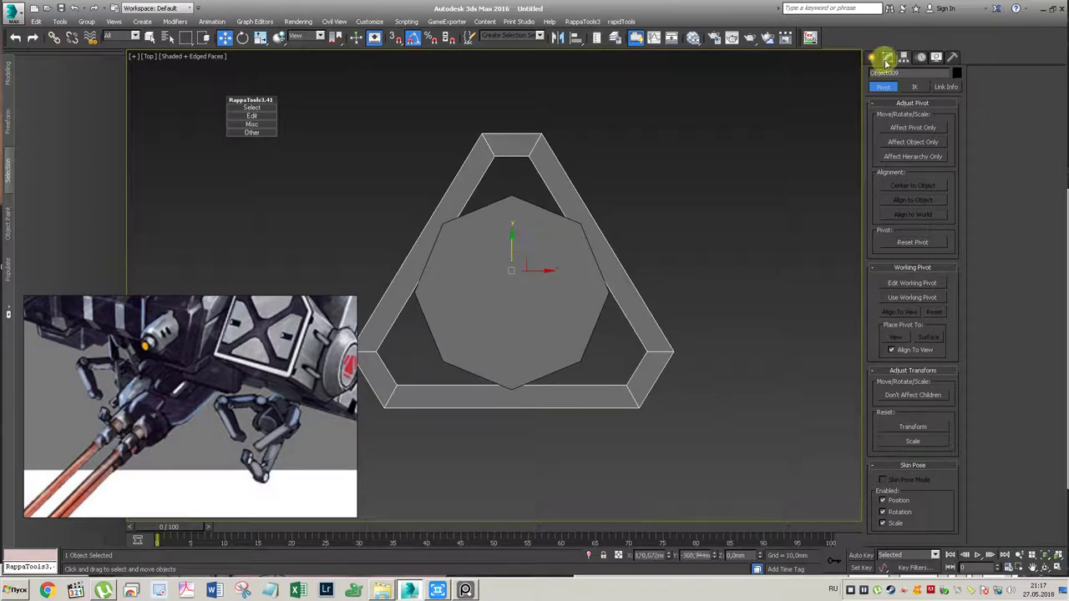
click(888, 57)
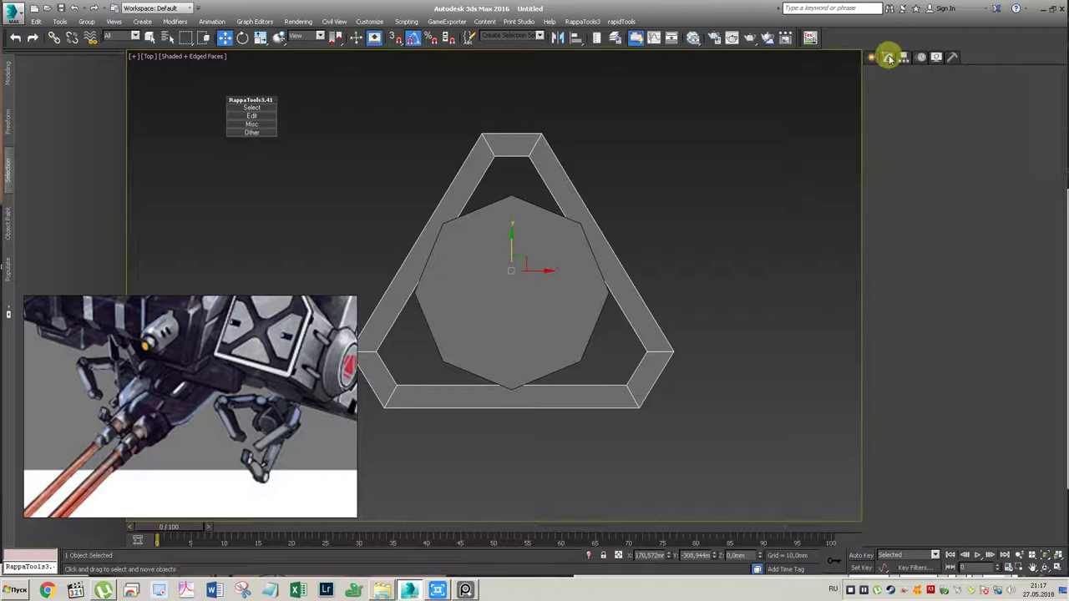
click(876, 209)
Step: Select all twelve outline vertices of the triangular frame and scale them up around the cylinder
drag(699, 179, 224, 497)
click(535, 163)
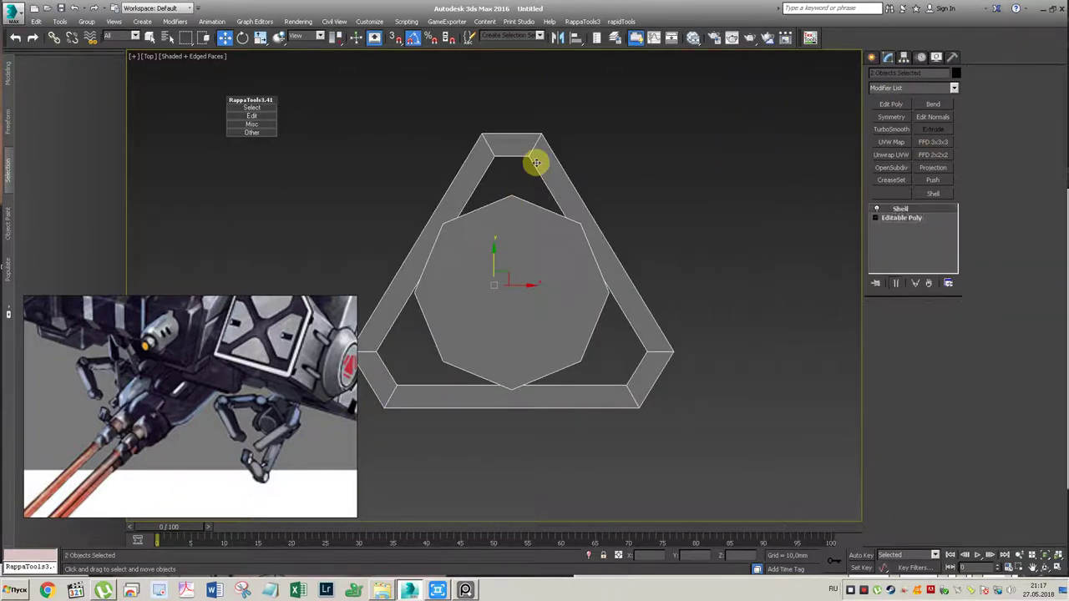
click(889, 219)
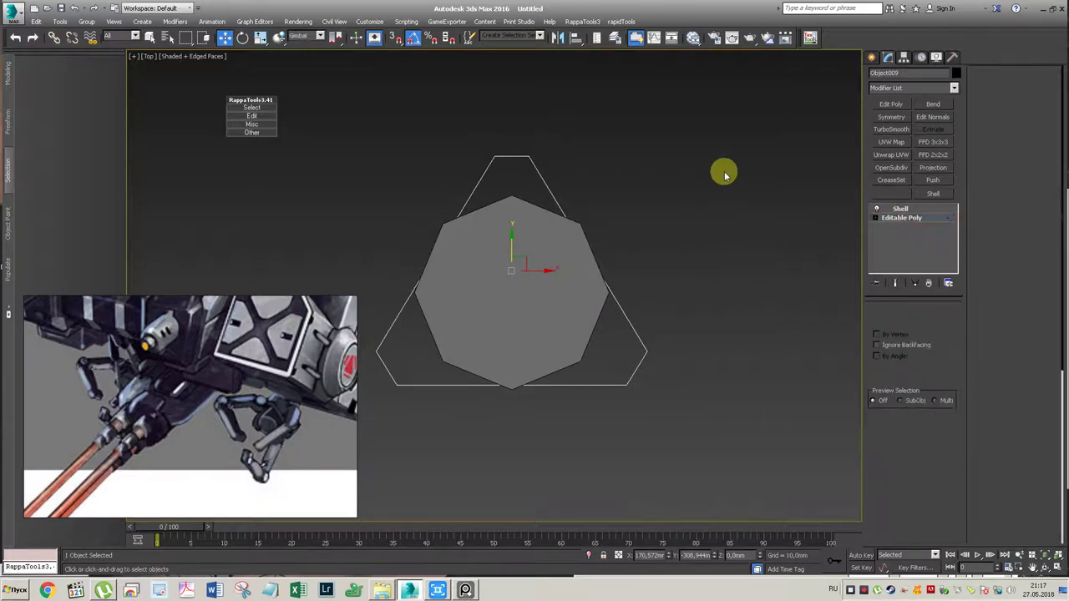
key(1)
key(w)
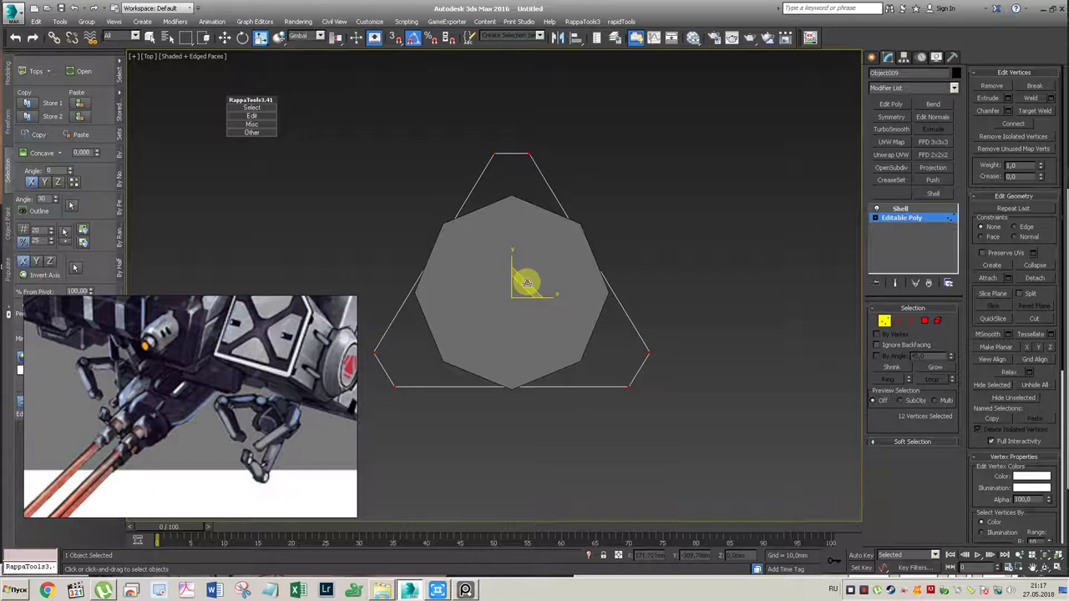
key(r)
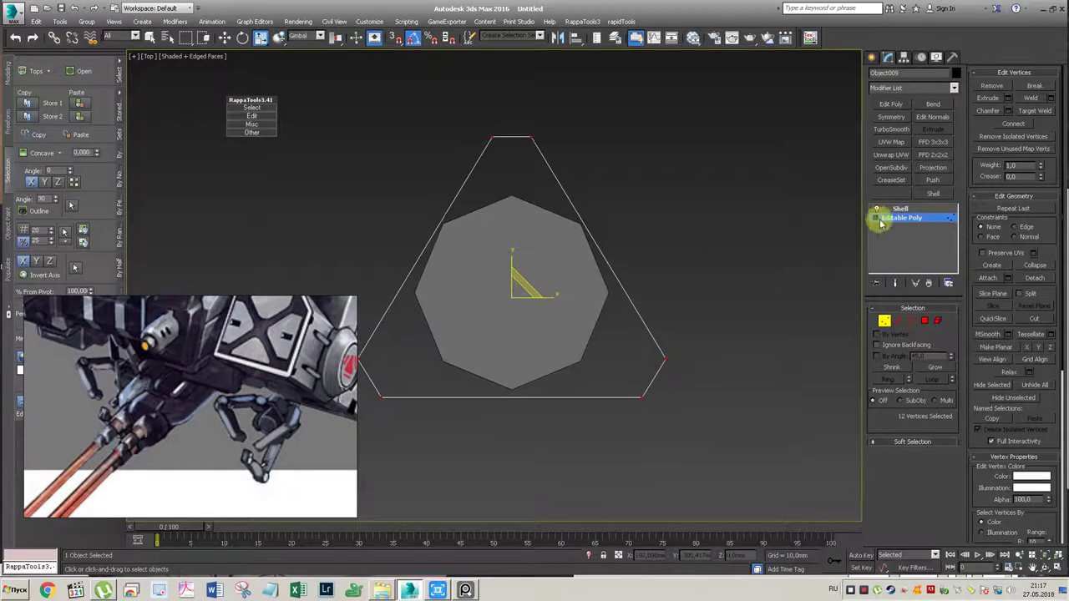
Step: Re-enable the Shell and raise the triangular frame up the cylinder in Perspective
click(899, 209)
click(666, 217)
key(p)
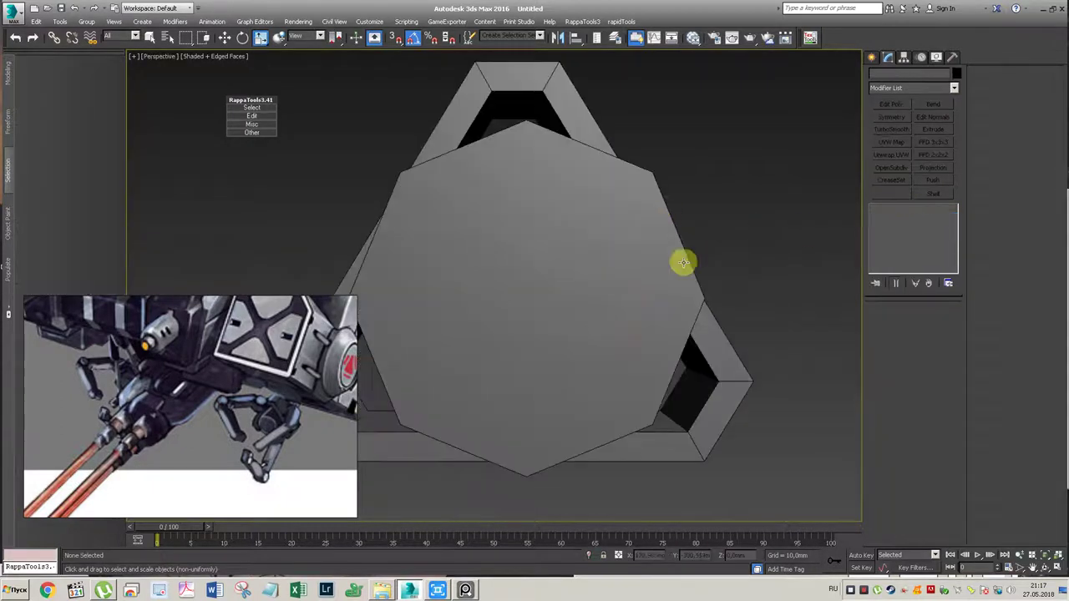
scroll(567, 279, down, 2)
alt+middle_drag(566, 280, 544, 222)
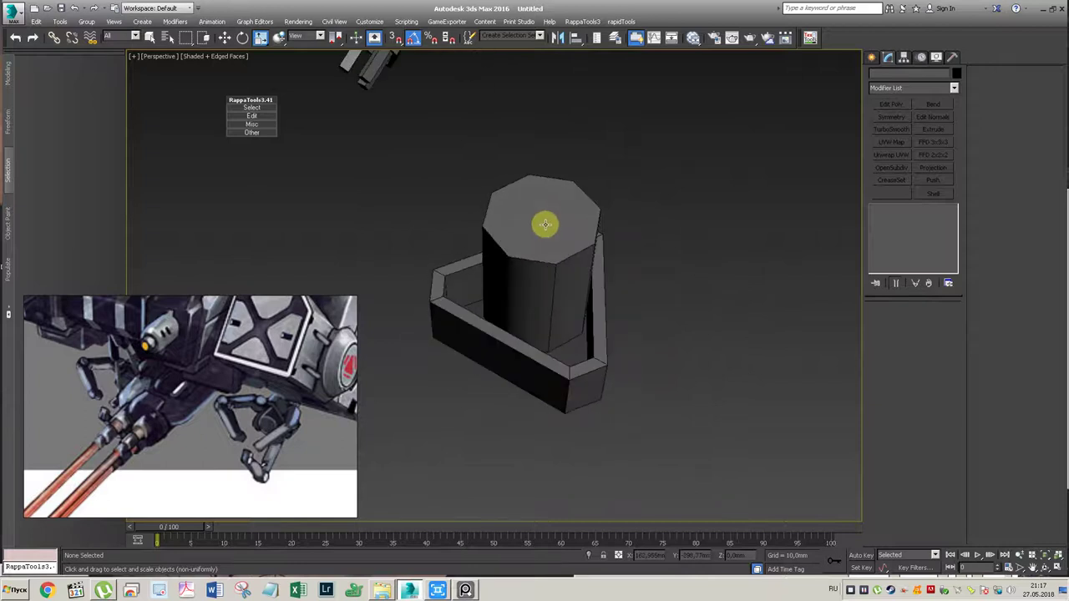
click(562, 382)
scroll(558, 316, down, 3)
mouse_move(544, 292)
alt+middle_down()
mouse_move(560, 258)
mouse_move(543, 291)
alt+middle_up()
key(w)
drag(541, 289, 540, 260)
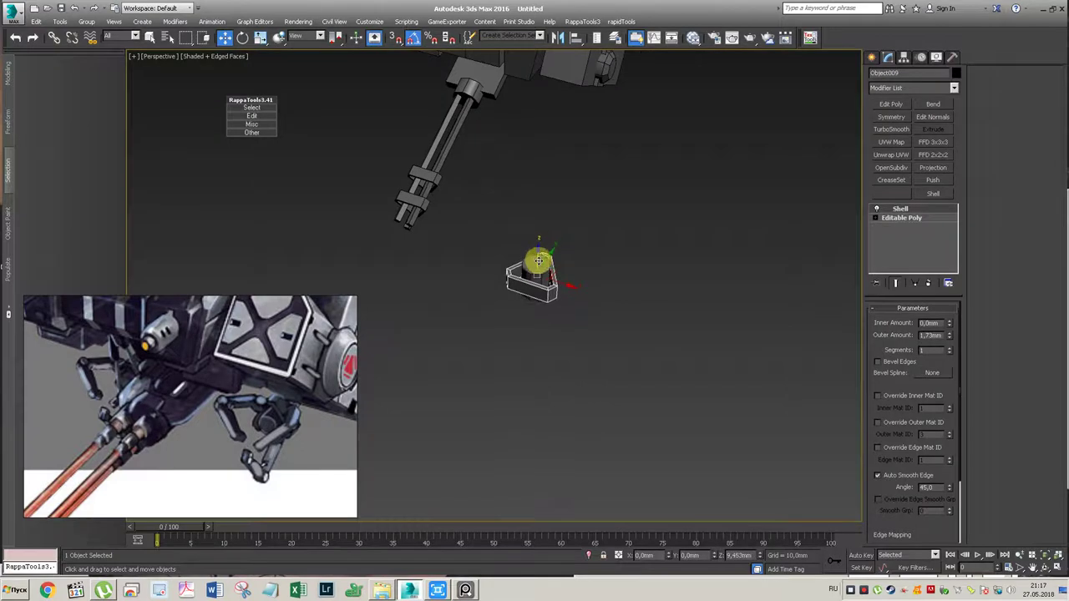
alt+middle_drag(539, 278, 553, 255)
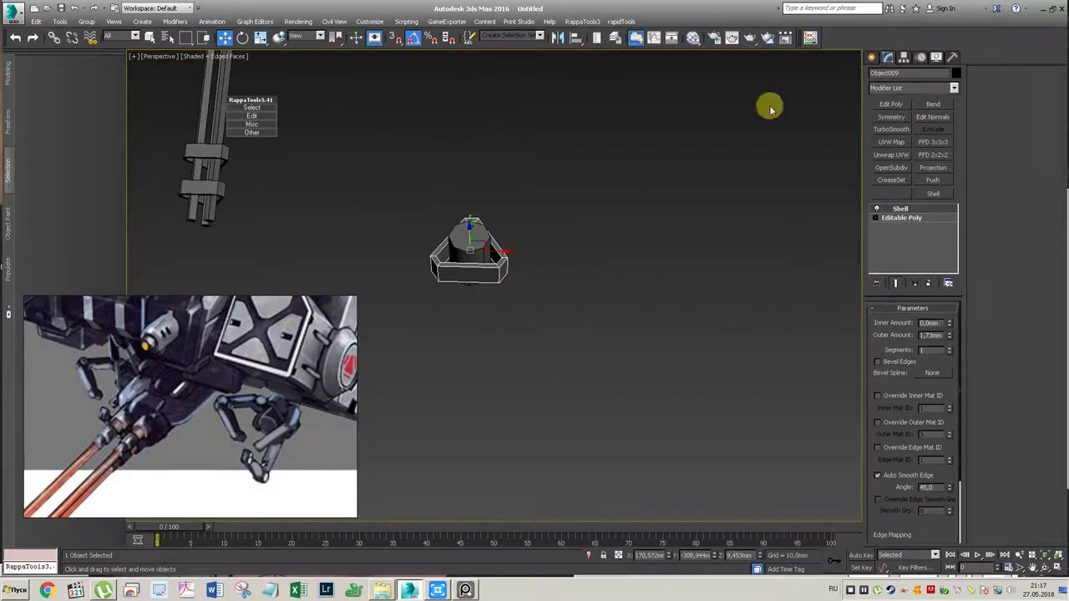
Step: Draw a small cylinder, Cylinder010, just below the triangular hub
click(872, 56)
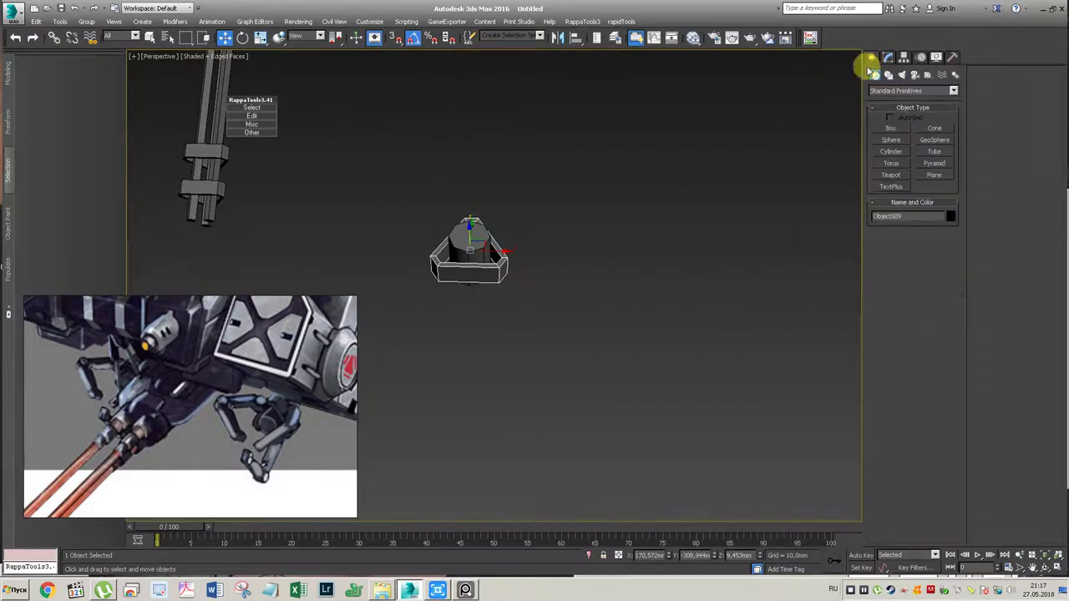
click(890, 153)
mouse_move(635, 218)
alt+middle_down()
mouse_move(386, 231)
mouse_move(496, 289)
mouse_move(556, 299)
alt+middle_up()
drag(519, 306, 536, 321)
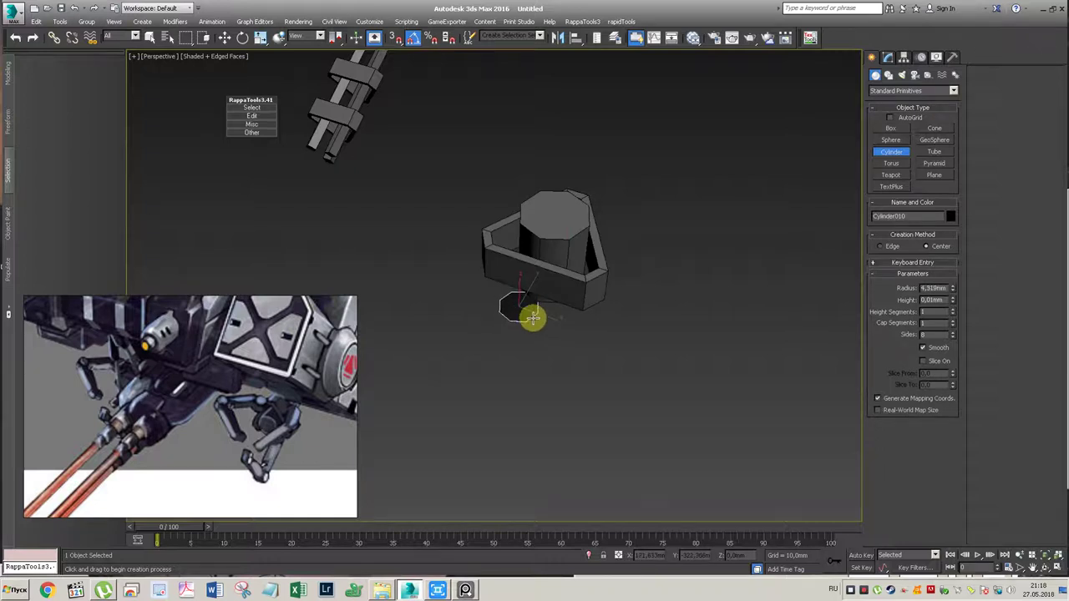
key(w)
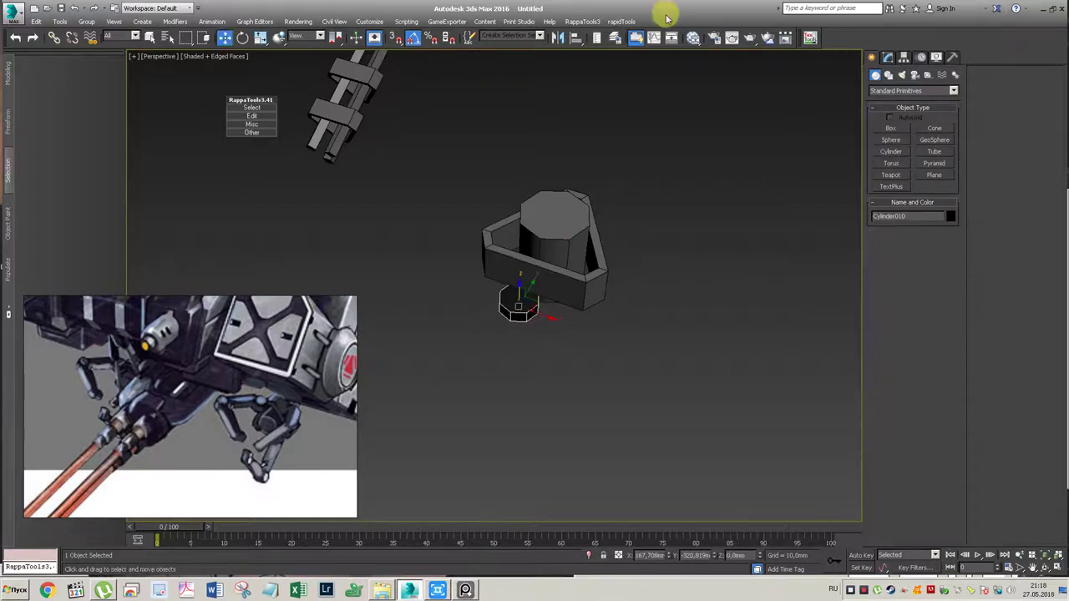
click(692, 37)
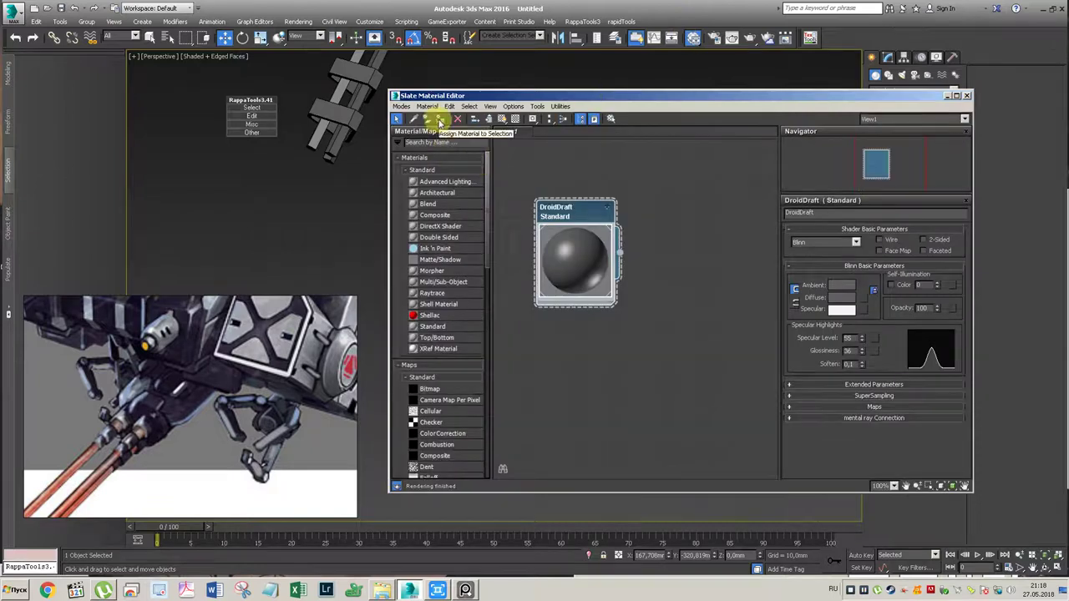
click(967, 96)
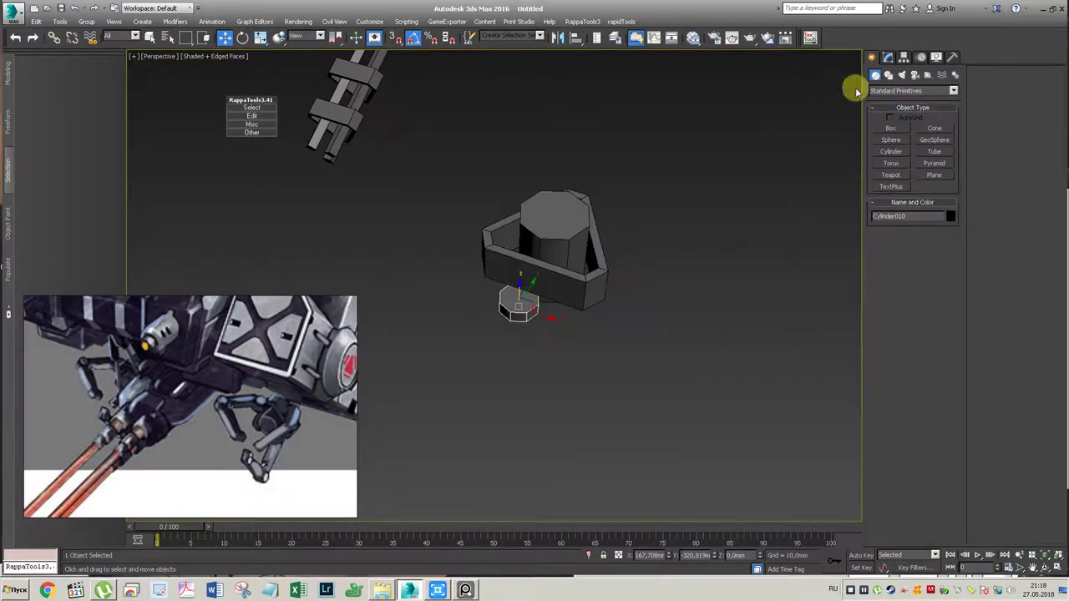
click(904, 58)
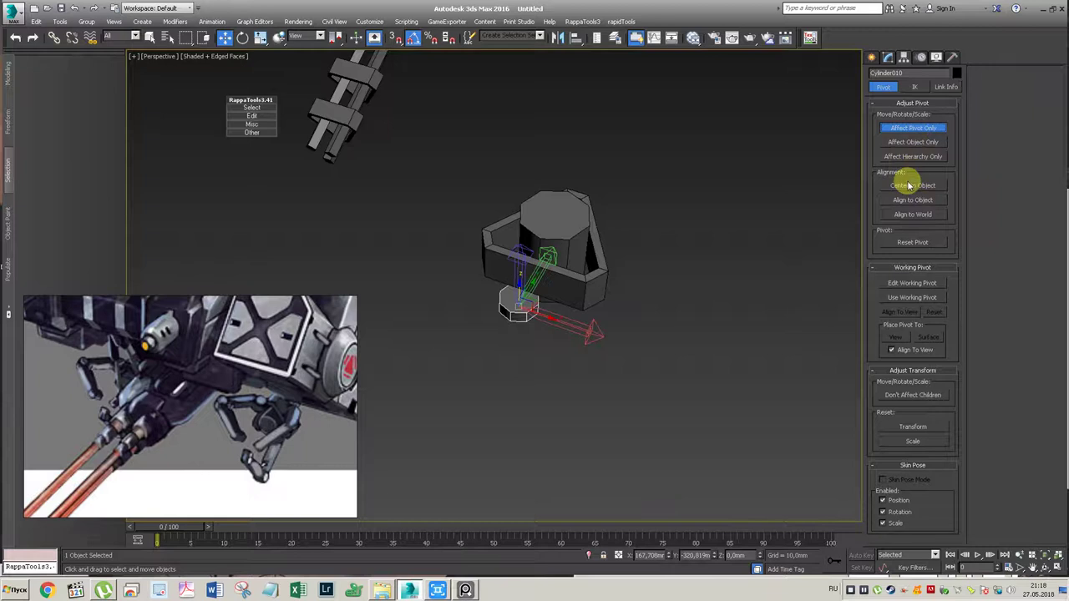
Step: Tip the small cylinder over about 95 degrees and lift it up against the hub
click(872, 56)
key(e)
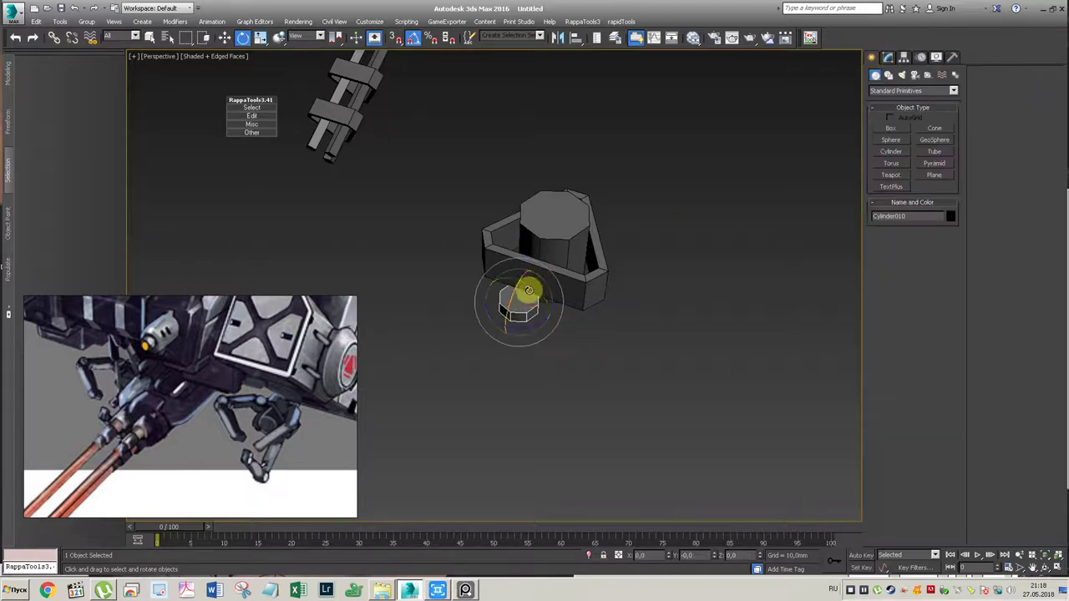
drag(528, 285, 573, 315)
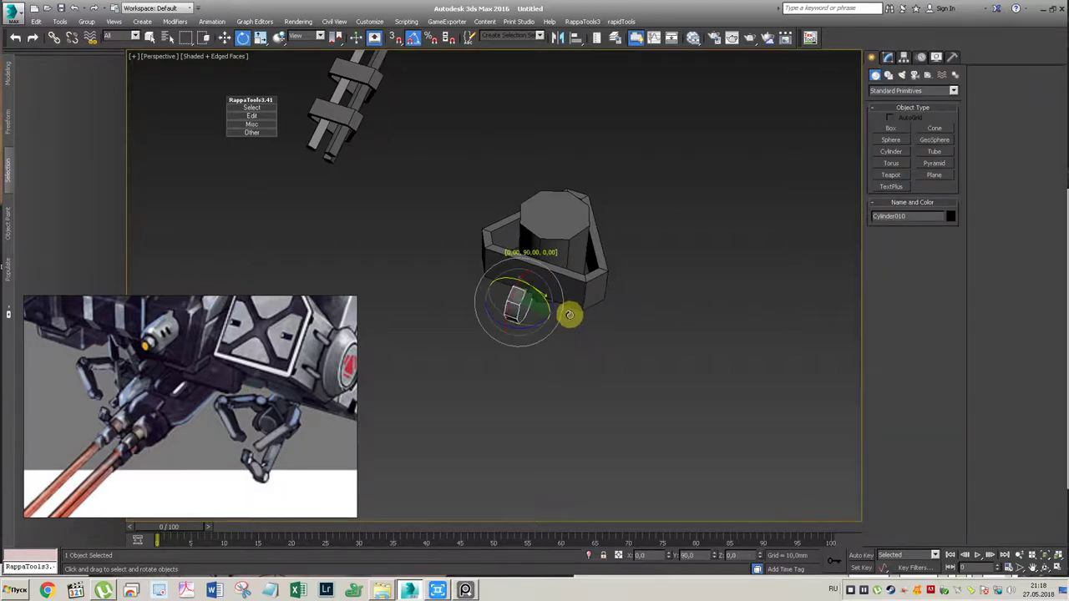
key(w)
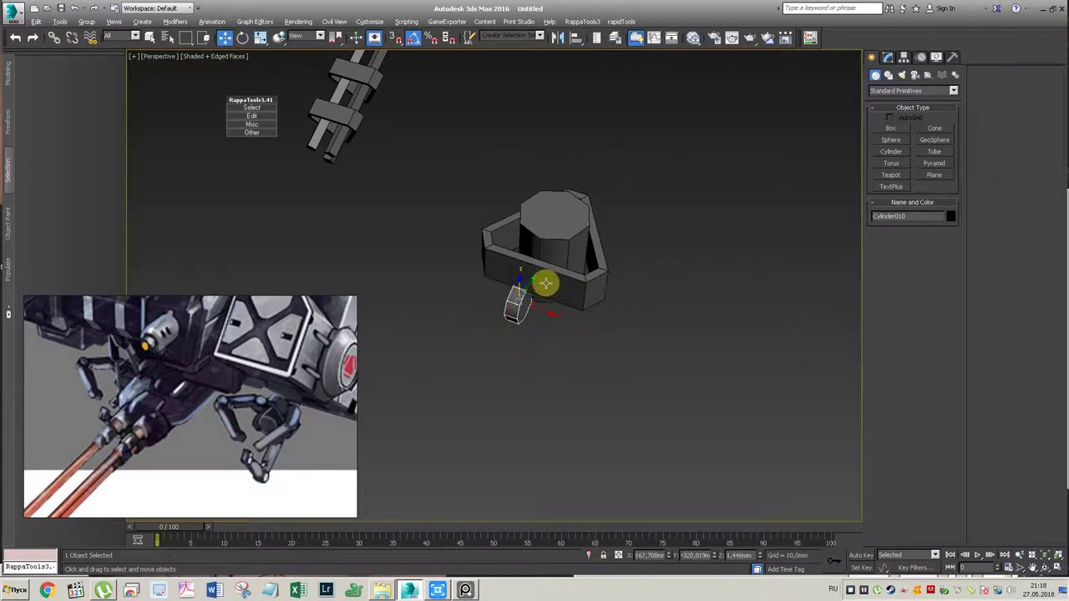
scroll(546, 284, down, 2)
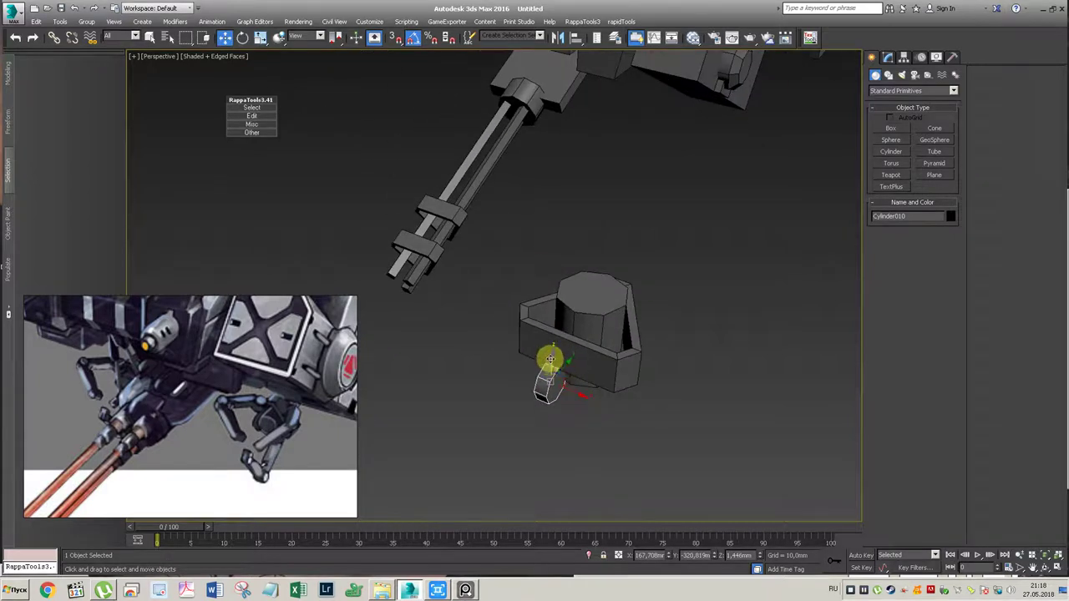
drag(549, 361, 552, 322)
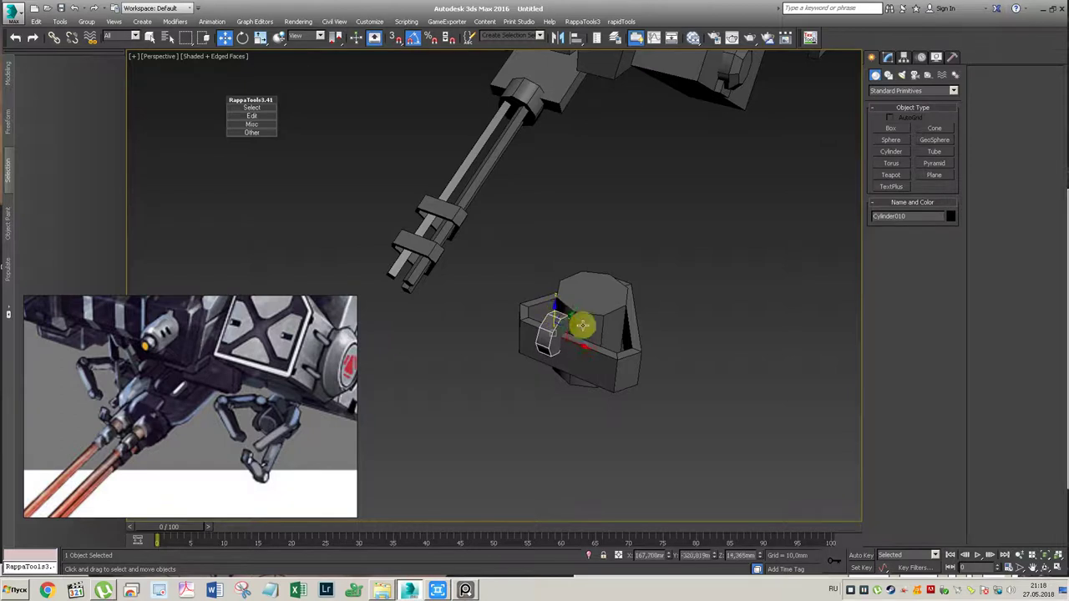
mouse_move(572, 322)
alt+middle_down()
mouse_move(527, 312)
mouse_move(573, 327)
mouse_move(560, 293)
mouse_move(546, 311)
alt+middle_up()
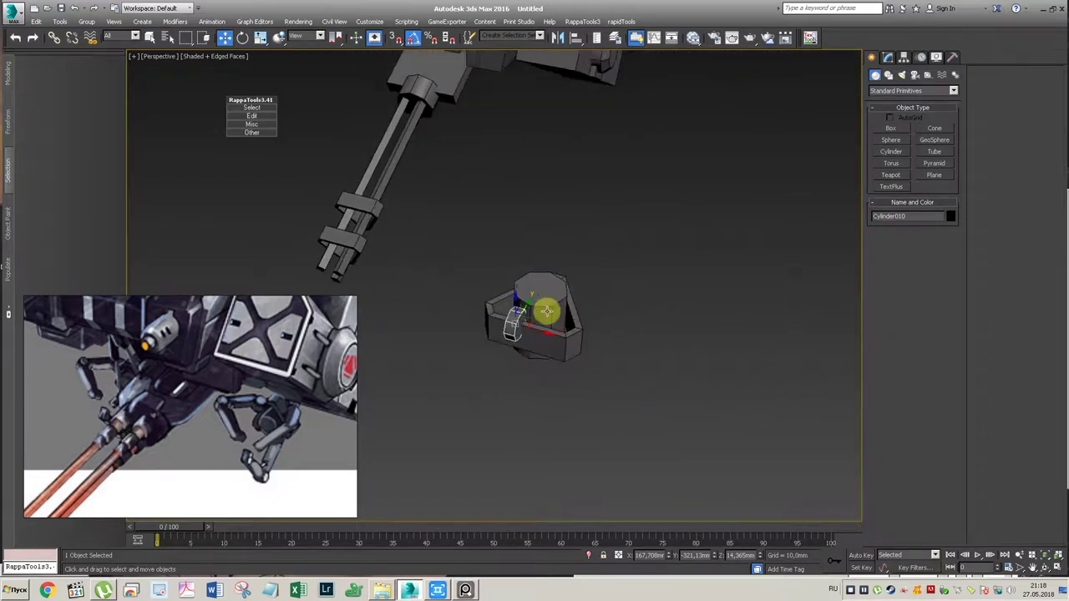
Step: Reduce the small cylinder's radius
click(886, 58)
drag(956, 324, 952, 335)
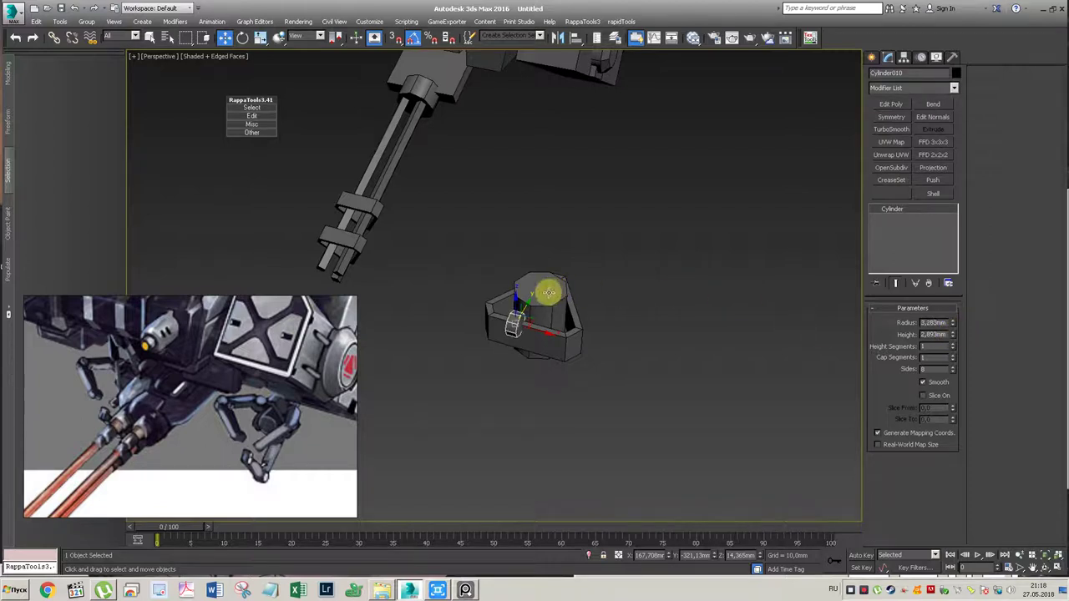
mouse_move(546, 303)
alt+middle_down()
mouse_move(513, 301)
mouse_move(527, 303)
alt+middle_up()
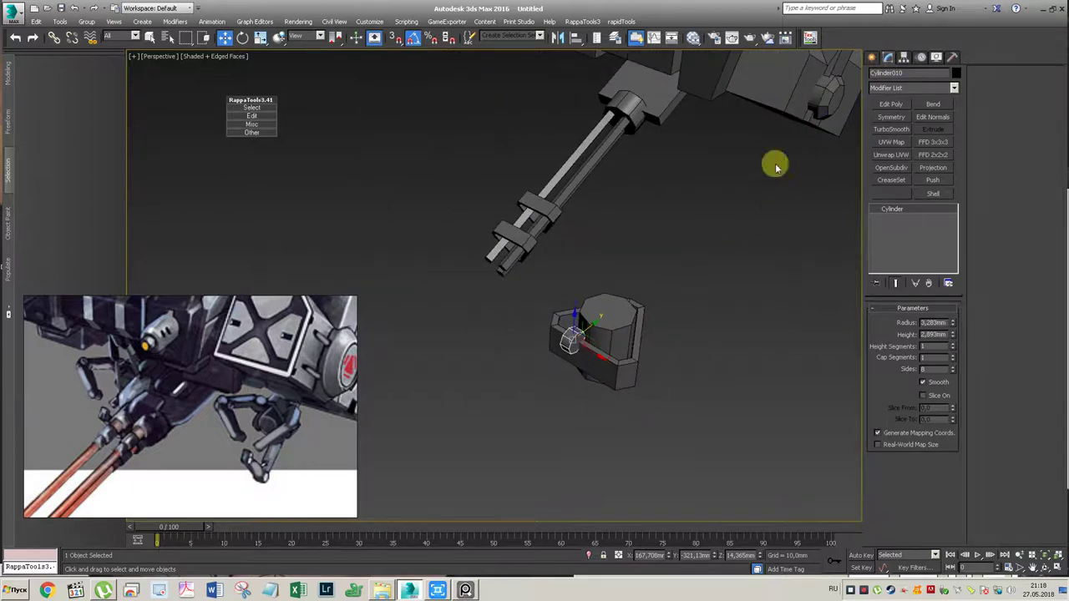
Step: Add Edit Poly, detach a clone of the selected faces as Object010, and select it
click(891, 104)
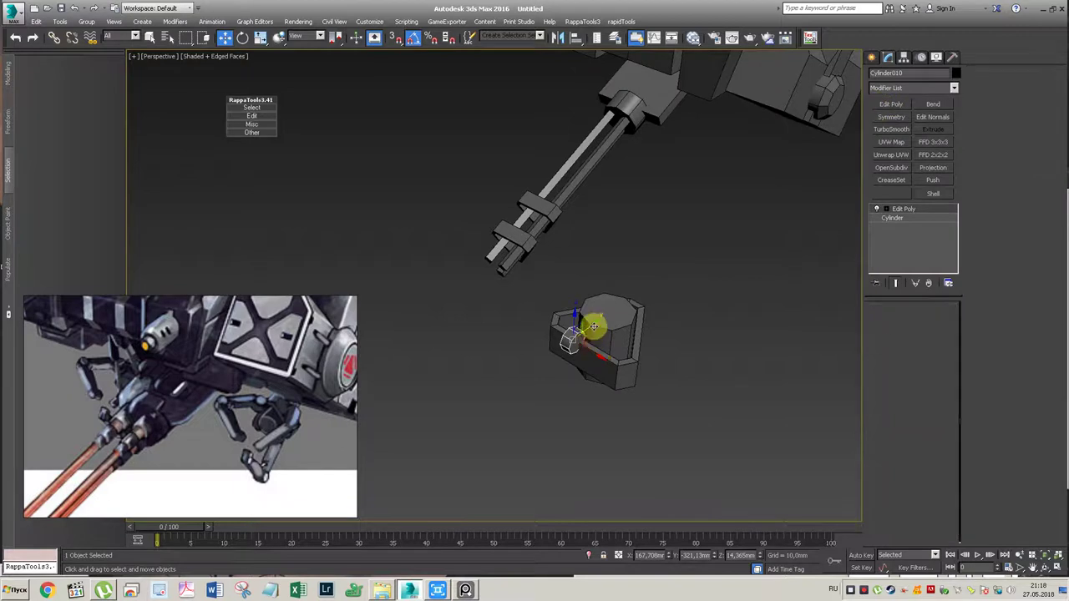
key(4)
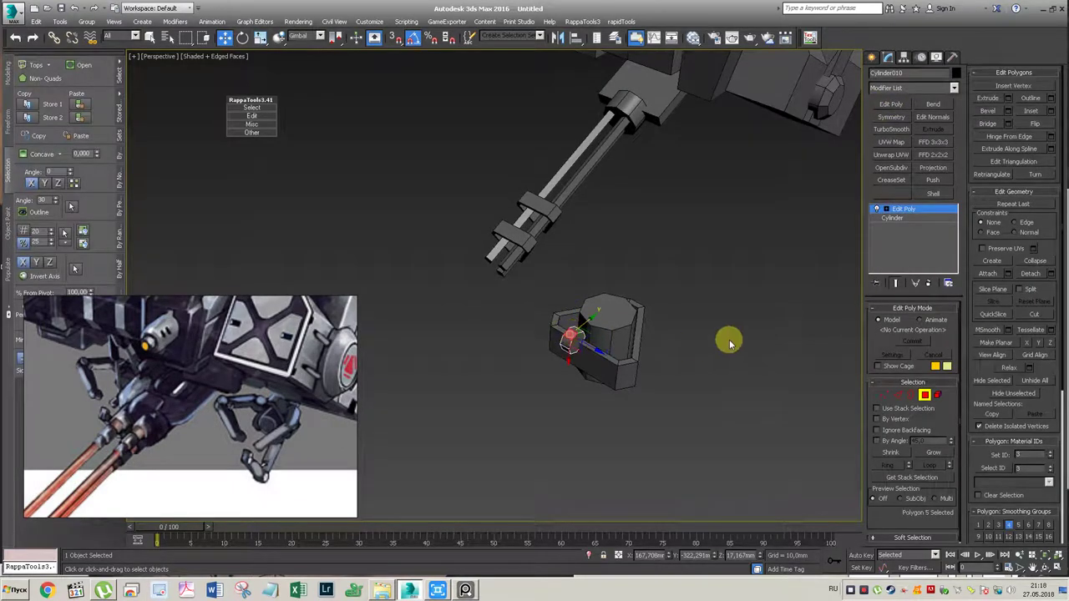
click(1053, 275)
click(567, 298)
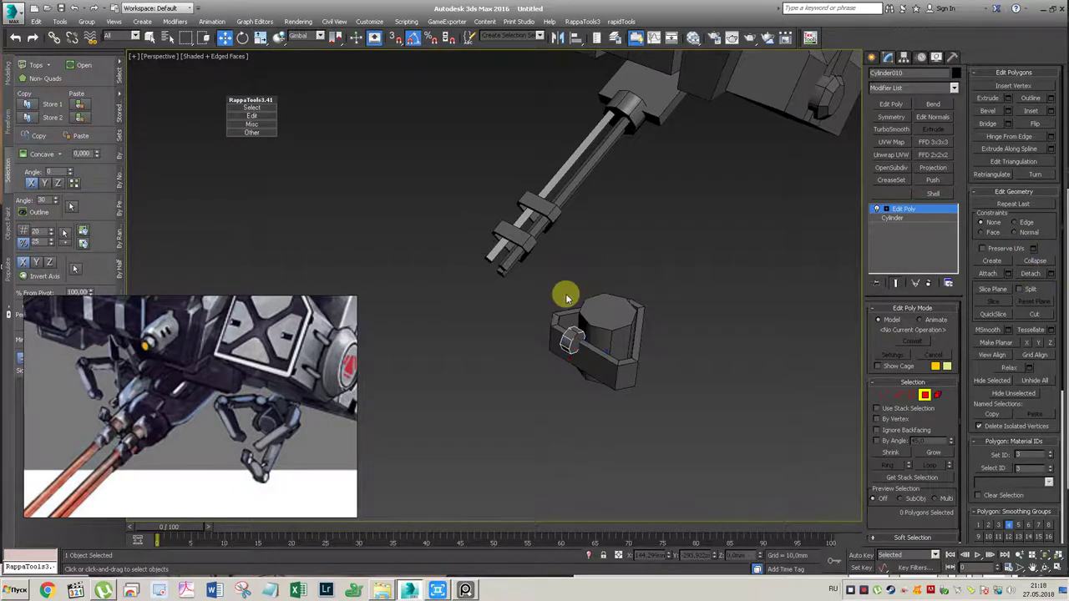
click(900, 210)
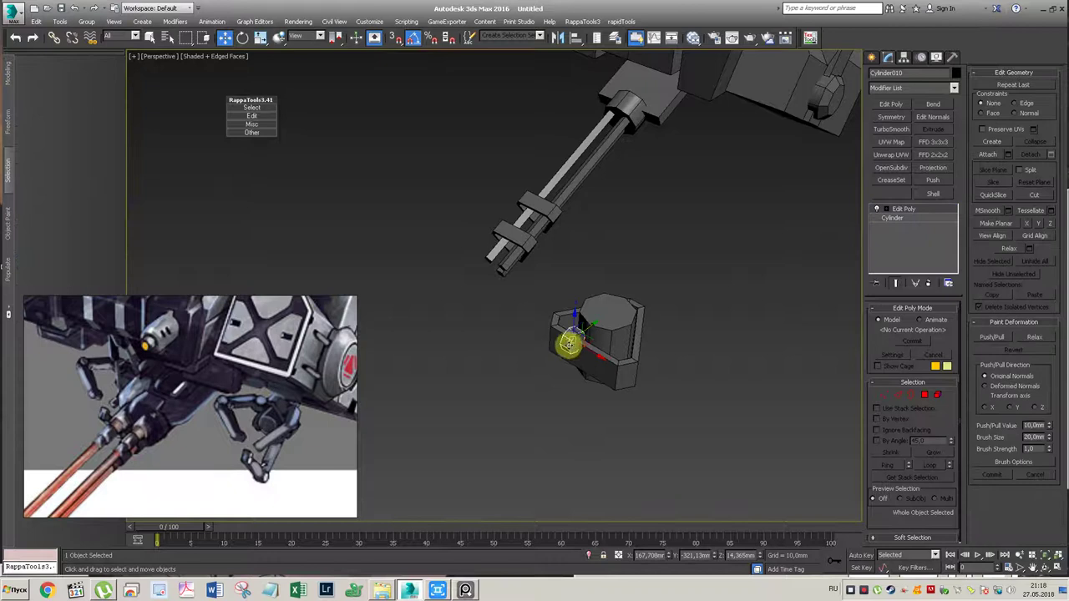
drag(509, 315, 574, 354)
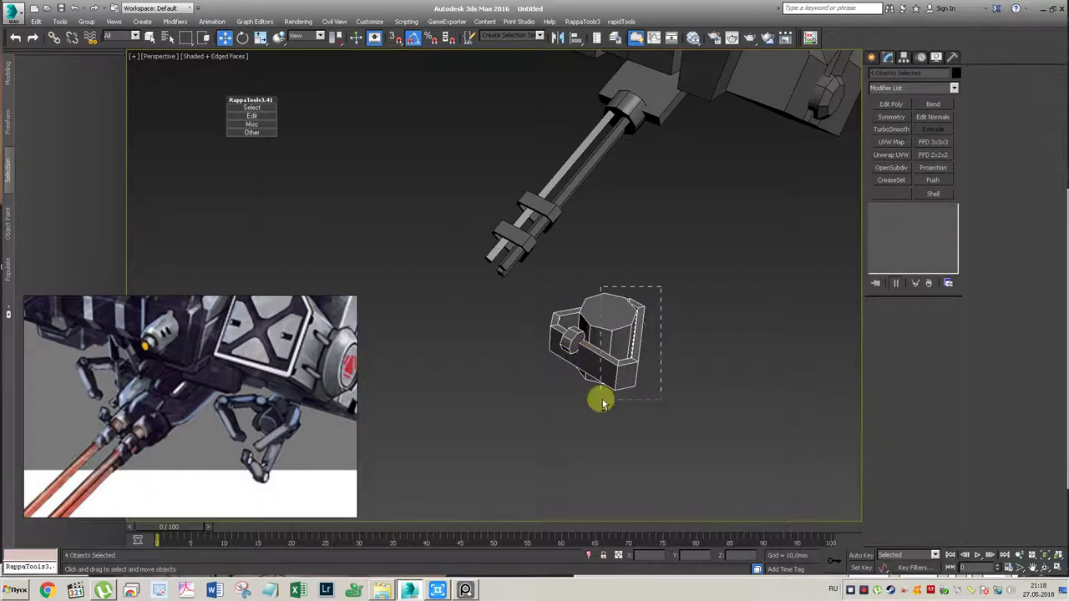
click(603, 403)
click(573, 341)
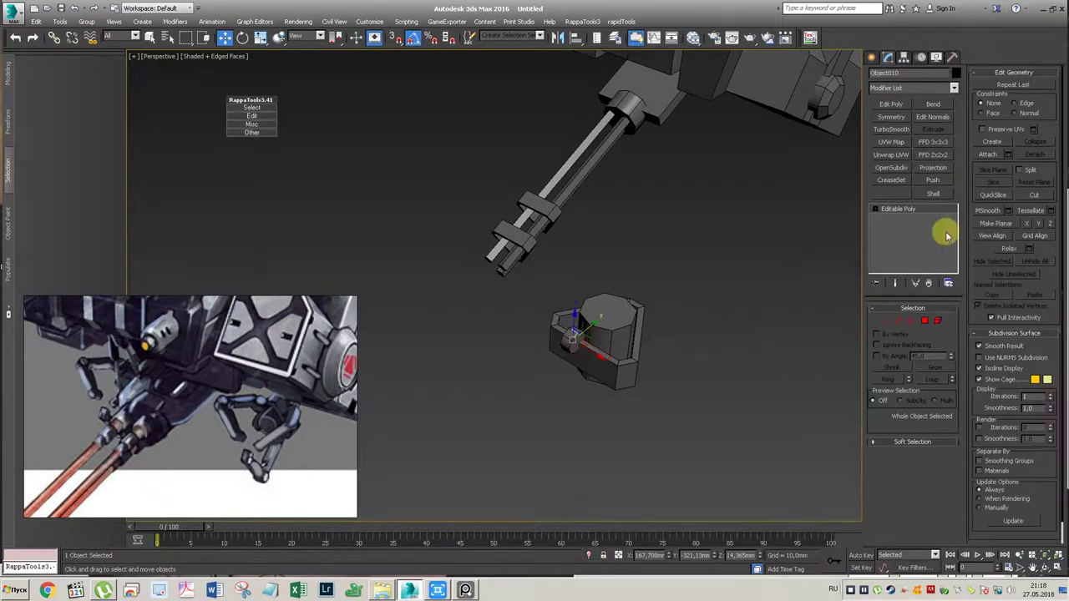
mouse_move(667, 306)
alt+middle_down()
mouse_move(582, 292)
mouse_move(598, 326)
alt+middle_up()
Step: Extrude Object010's end face about 13.9 mm into a short post beside Cylinder010
key(4)
click(610, 351)
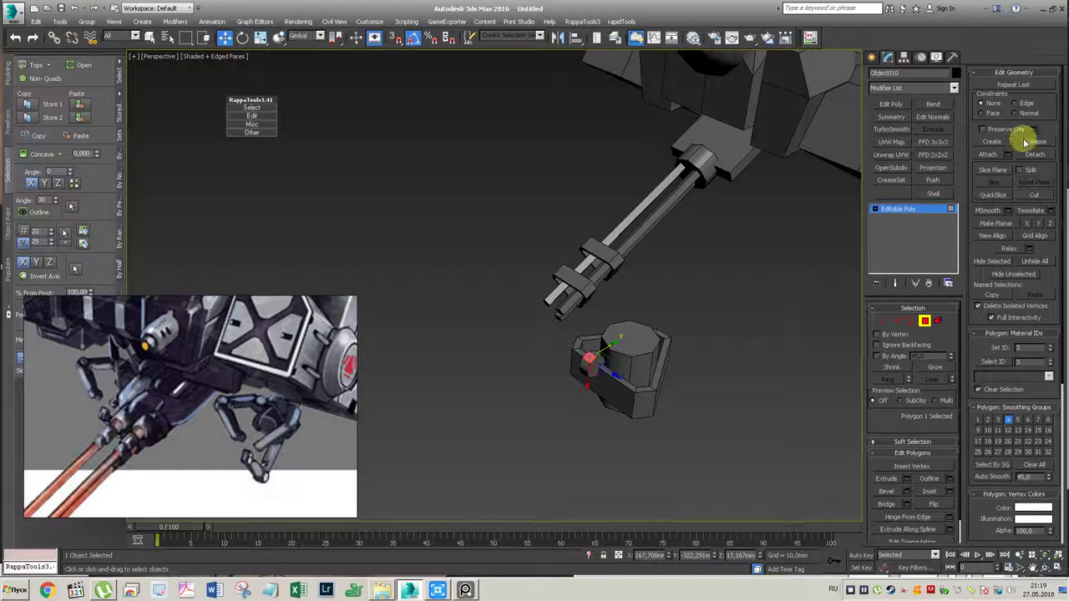
click(906, 479)
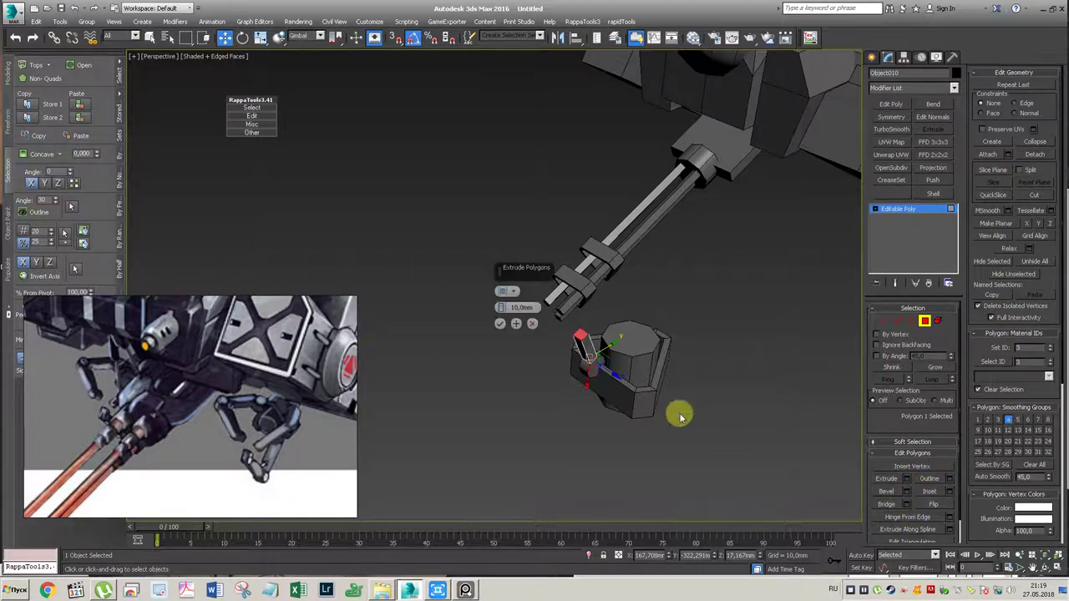
drag(500, 288, 640, 329)
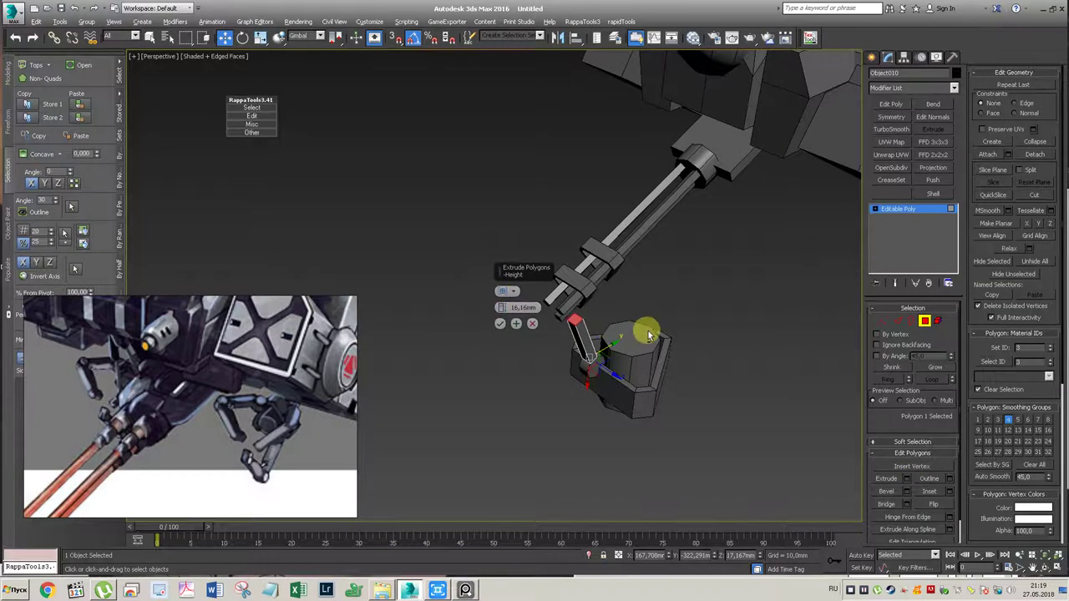
alt+middle_drag(645, 334, 579, 353)
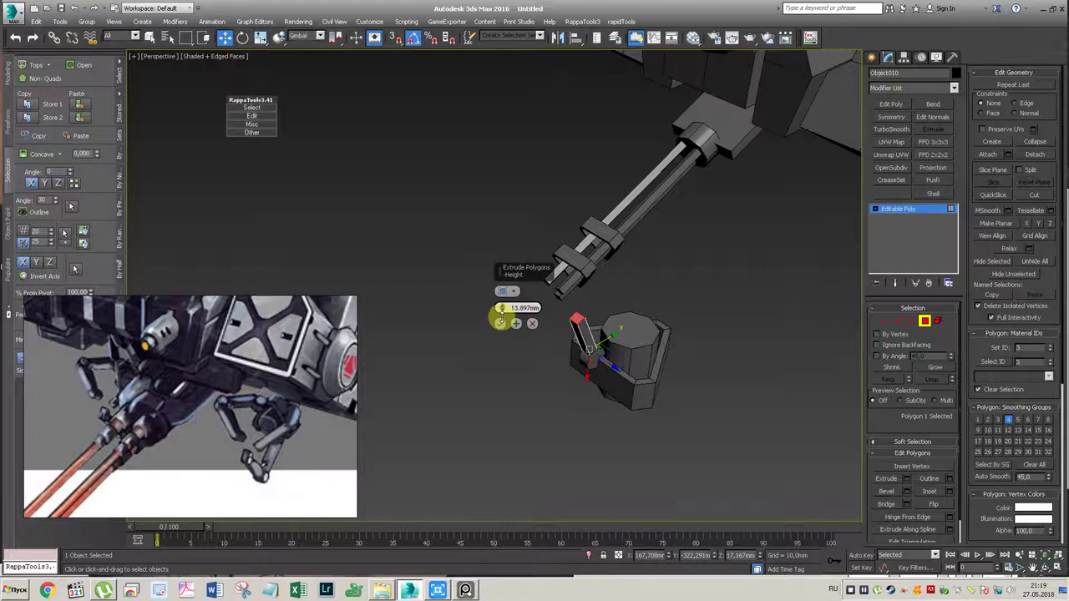
click(501, 323)
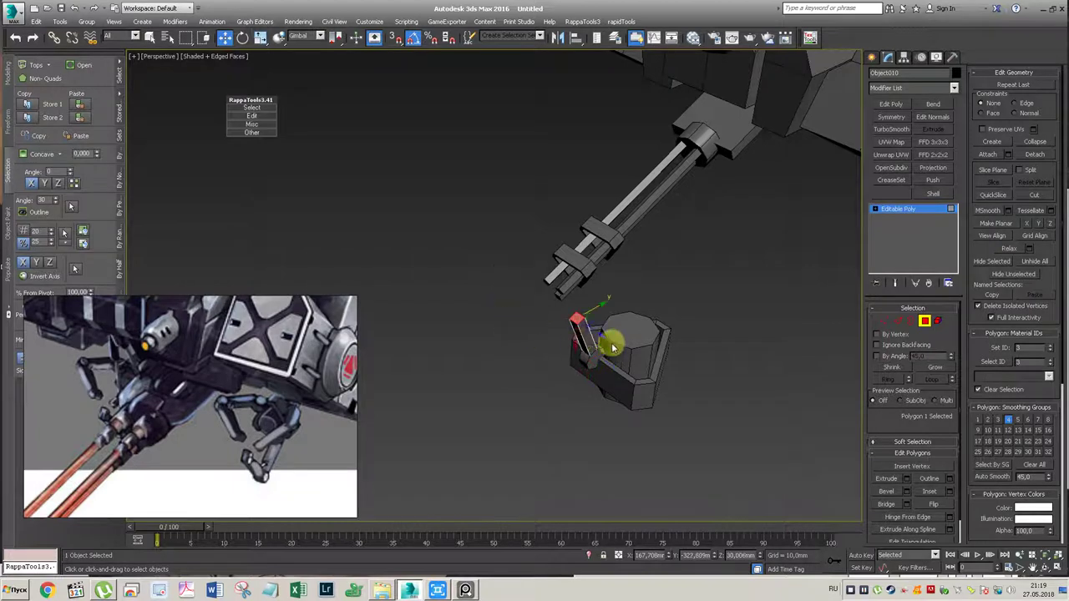
alt+middle_drag(611, 334, 598, 306)
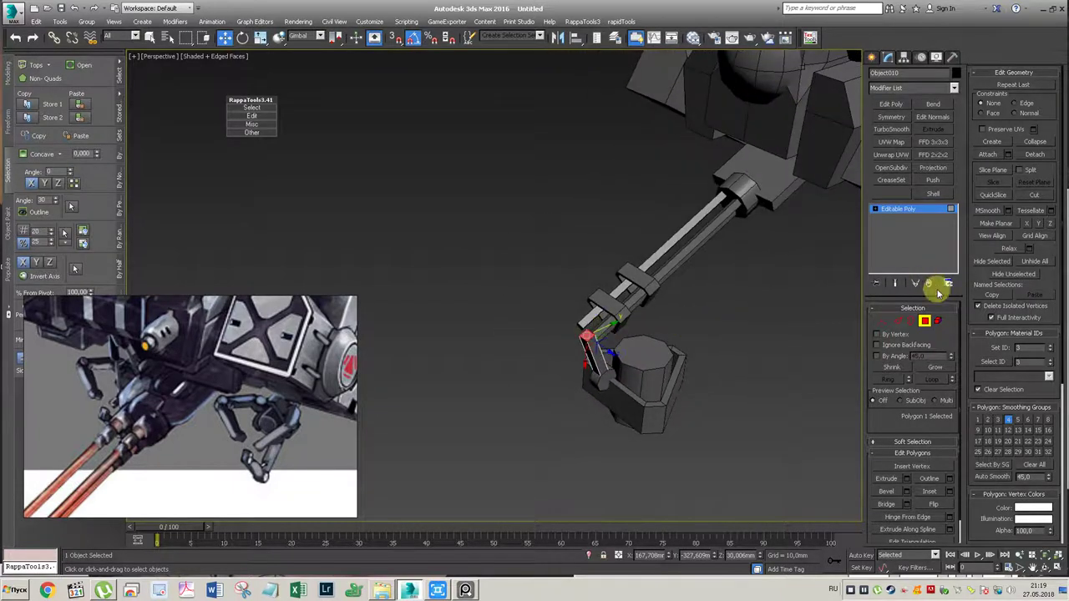
click(925, 321)
click(601, 388)
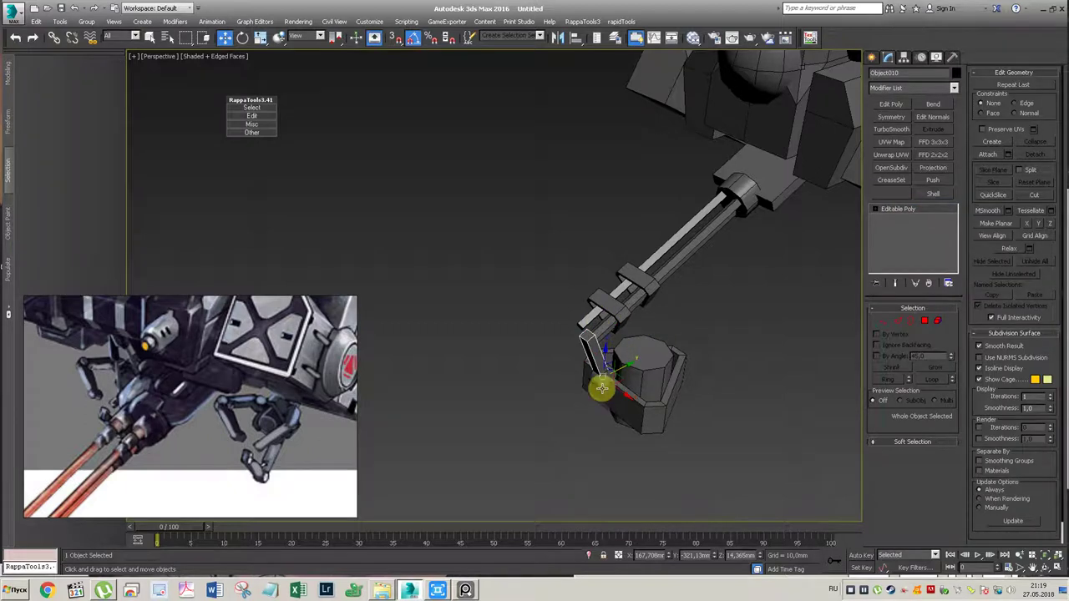
click(596, 376)
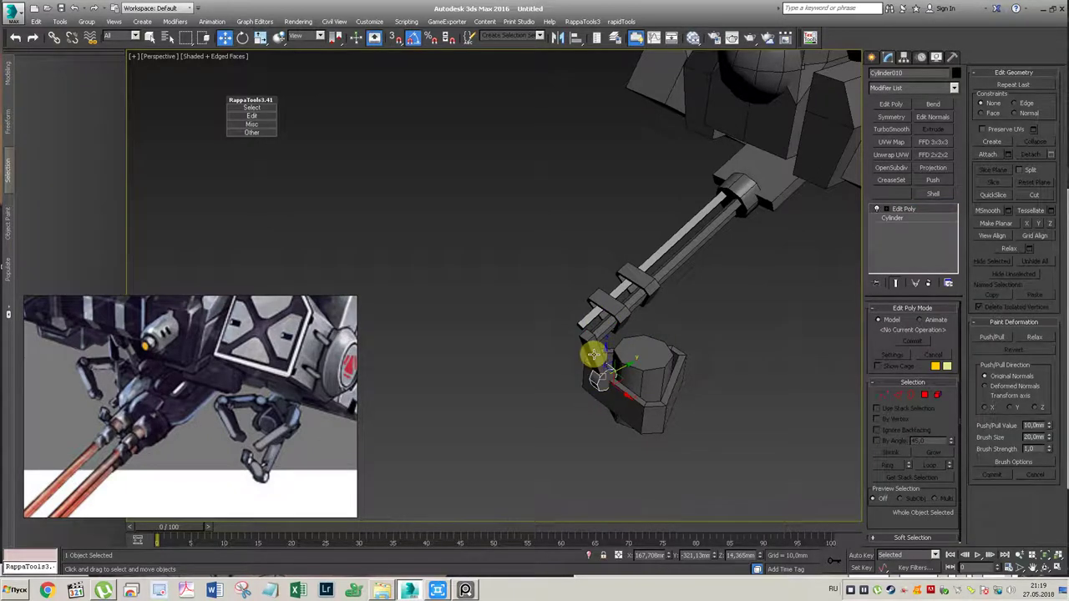
Step: Shift-drag an instanced copy of the knob and post onto the top of the first post
ctrl+click(592, 354)
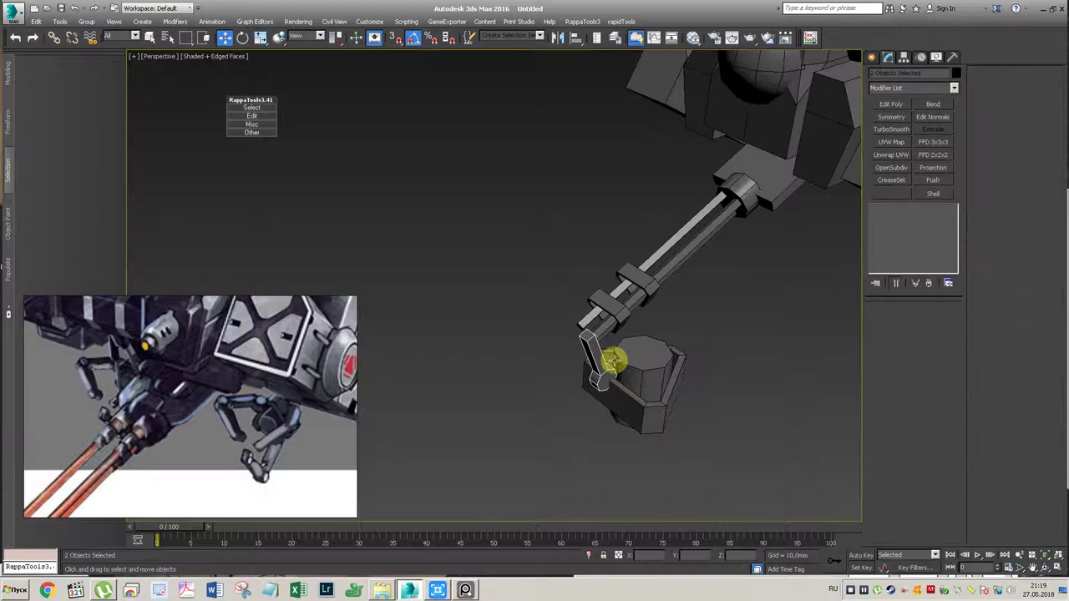
mouse_move(627, 351)
alt+middle_down()
mouse_move(610, 337)
mouse_move(616, 359)
alt+middle_up()
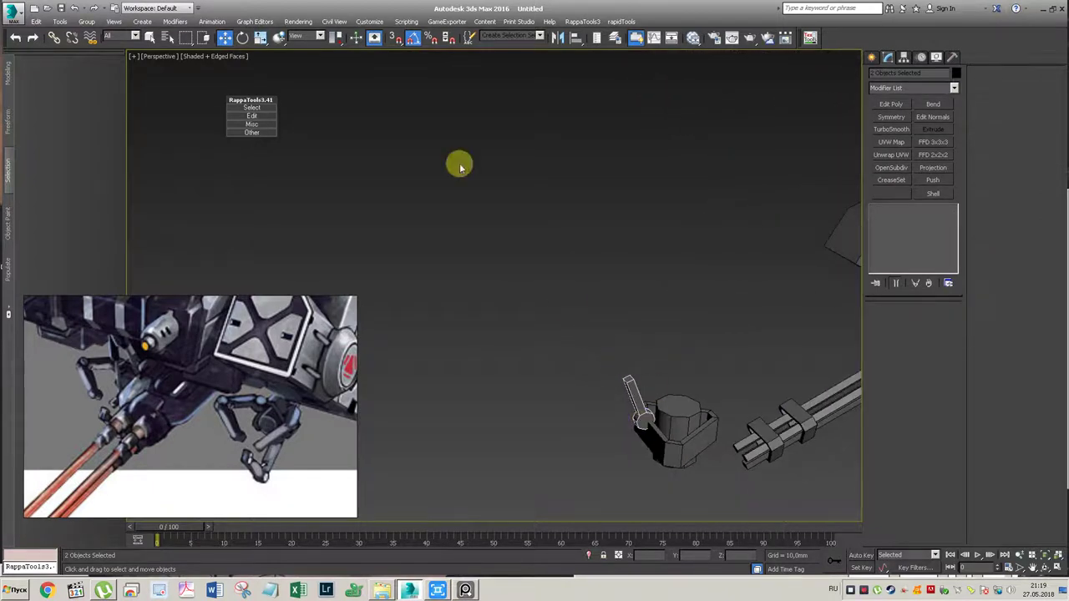
drag(332, 37, 338, 71)
mouse_move(603, 323)
alt+middle_down()
mouse_move(626, 317)
mouse_move(607, 372)
alt+middle_up()
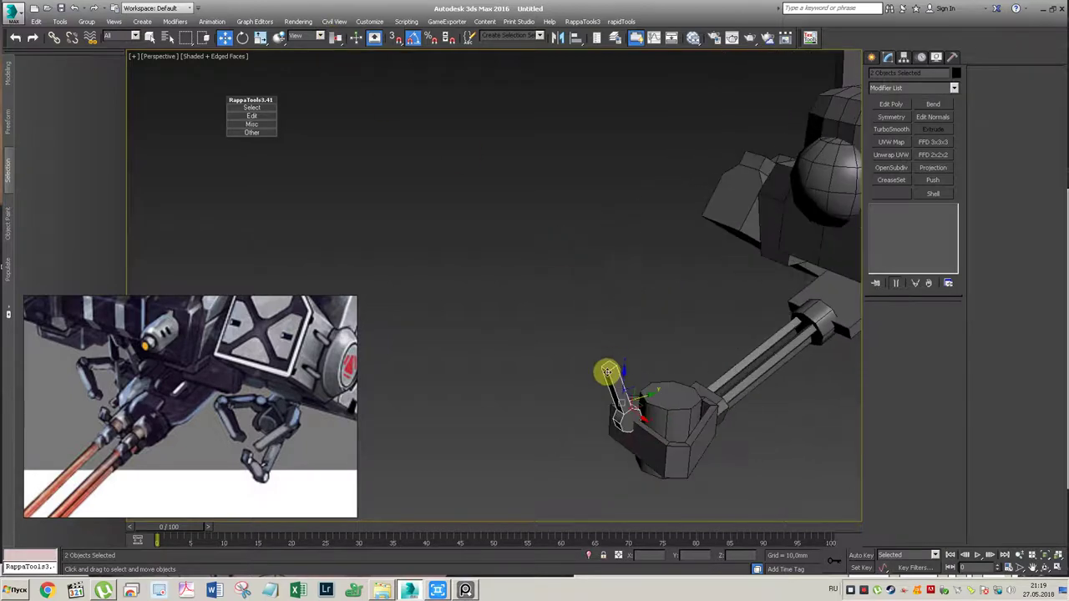
mouse_move(636, 393)
mouse_down()
mouse_move(609, 306)
mouse_move(614, 329)
mouse_up()
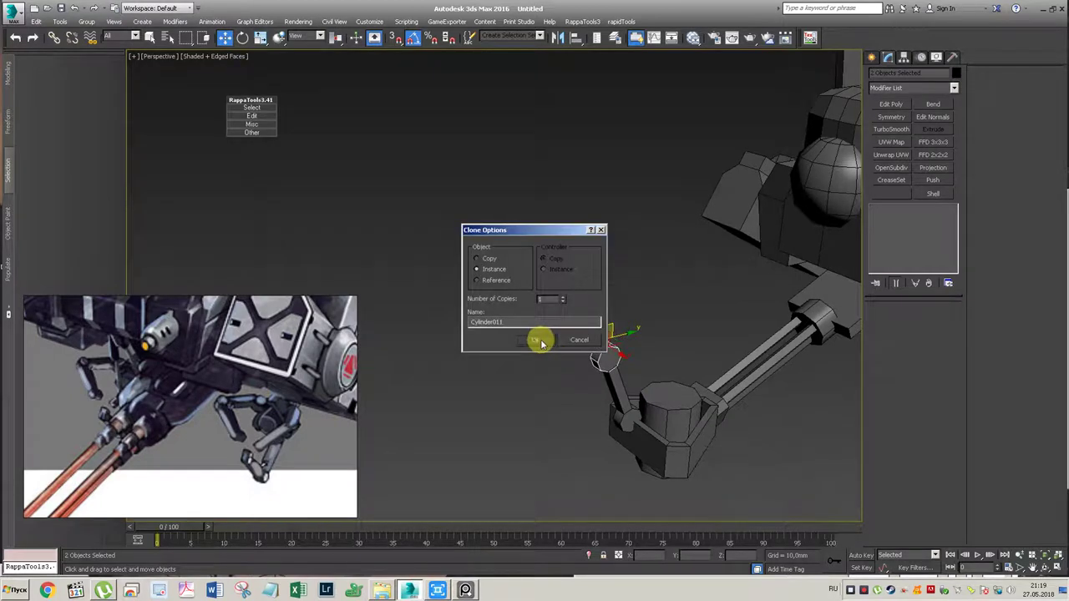
click(541, 343)
Step: Link the new joint copy to the first post with Select and Link
click(585, 321)
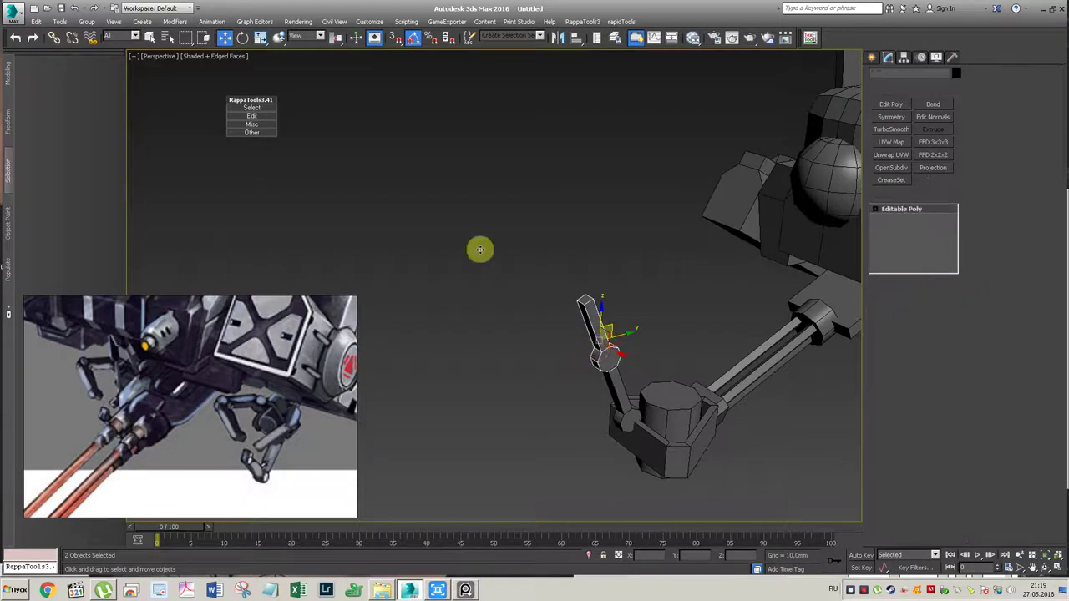
click(54, 36)
drag(603, 322, 623, 422)
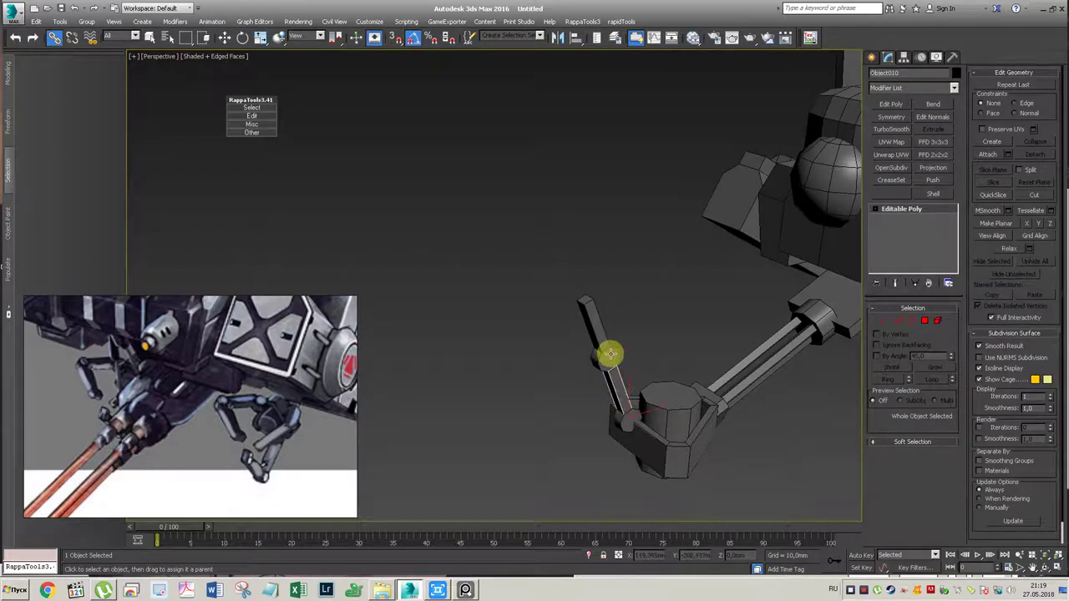
click(611, 354)
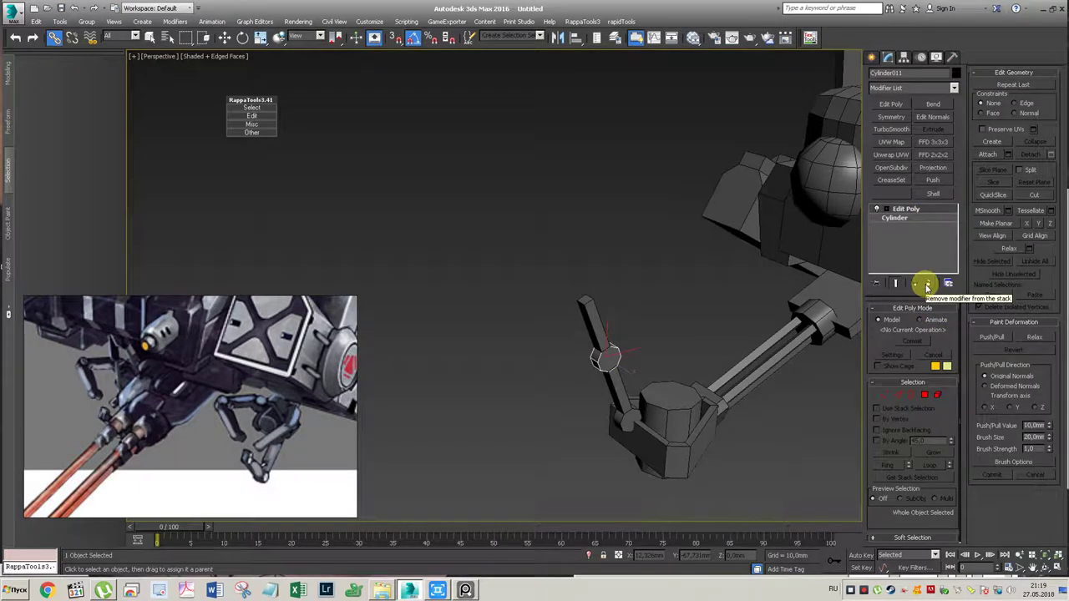
Step: Strip the copied knob back to a thinner plain cylinder and delete the extra upper rod
click(927, 283)
drag(955, 323, 951, 333)
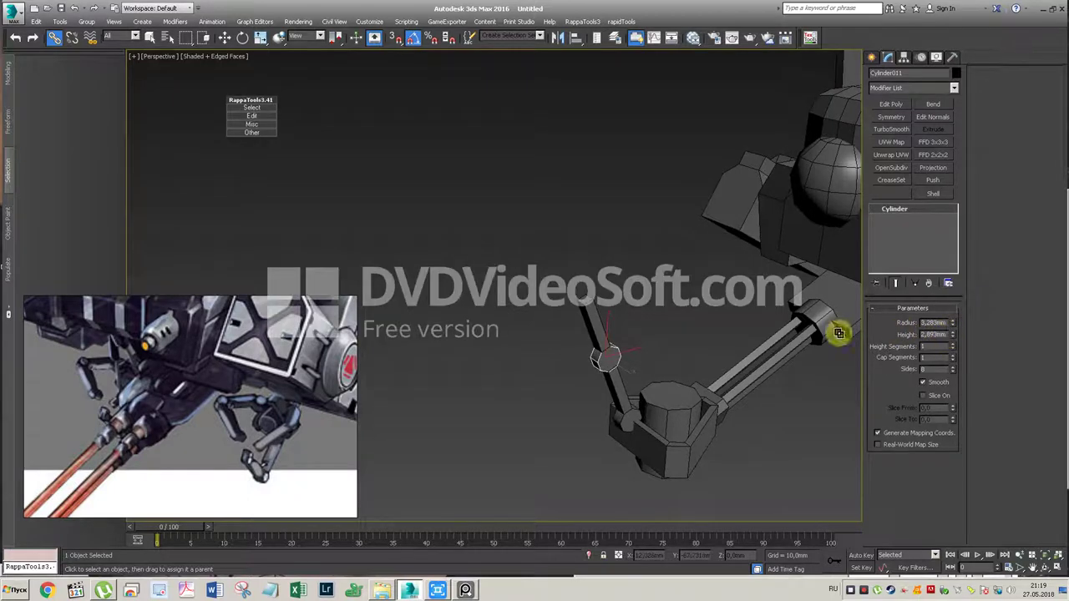
click(626, 325)
click(610, 349)
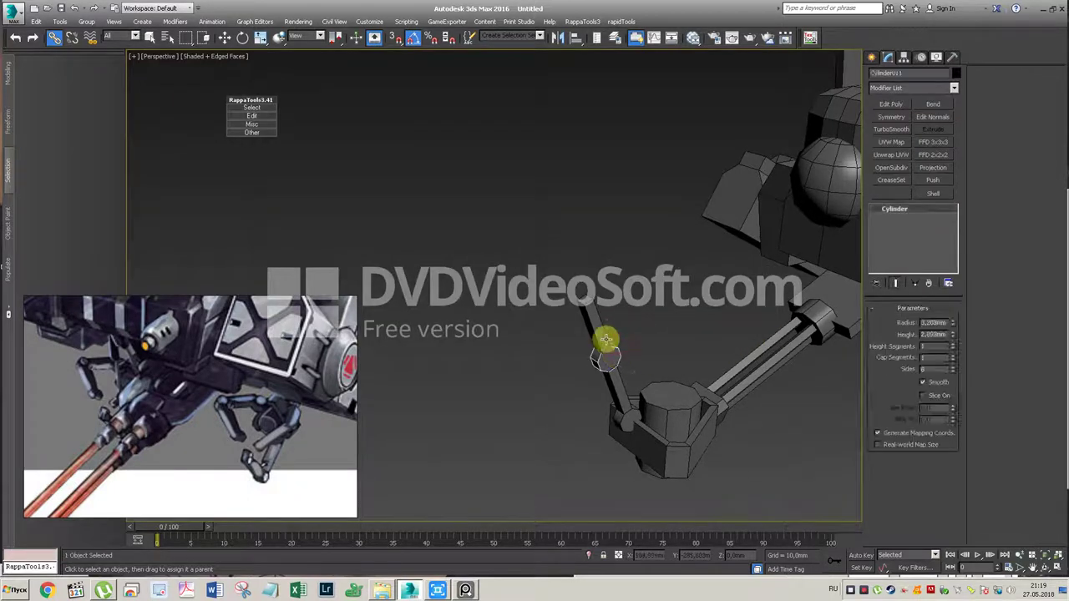
key(Delete)
Step: Shift-move an independent copy of the knob and post up onto the post top
click(607, 377)
ctrl+click(630, 425)
key(w)
mouse_move(649, 334)
alt+middle_down()
mouse_move(639, 358)
mouse_move(644, 334)
mouse_move(673, 337)
mouse_move(663, 343)
alt+middle_up()
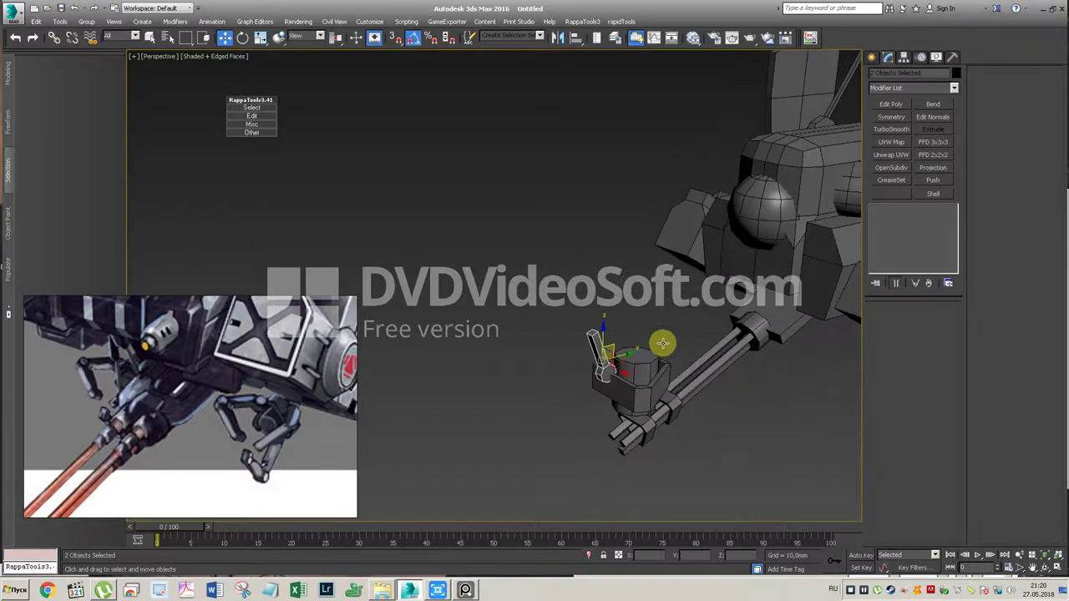
drag(614, 344, 596, 301)
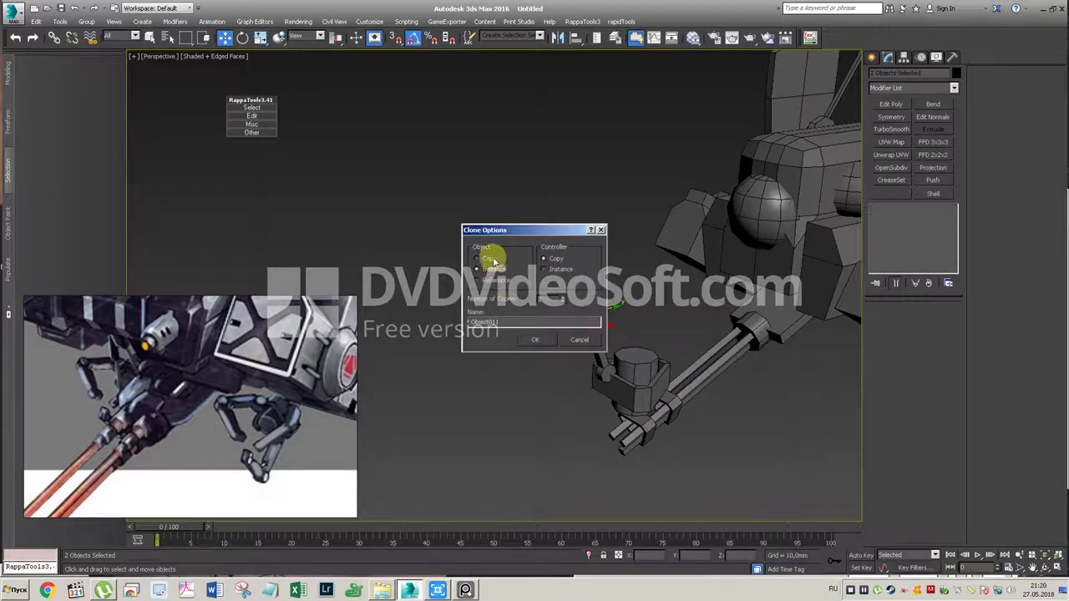
click(537, 341)
click(585, 323)
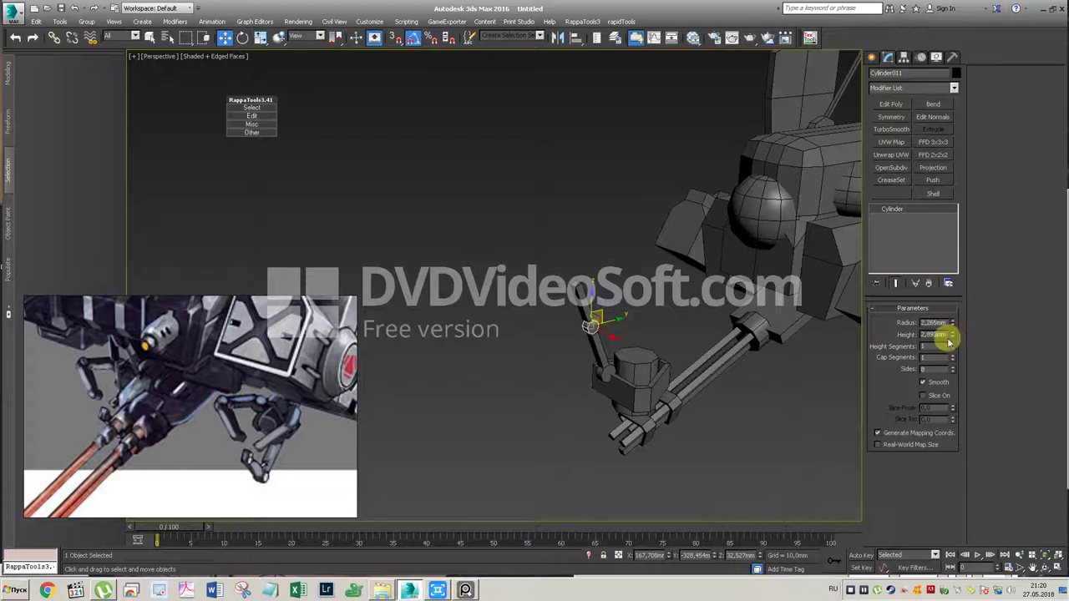
Step: Nudge the new knob down, convert it to Editable Poly, and nudge the arm piece down-right
scroll(607, 320, up, 2)
drag(588, 320, 589, 325)
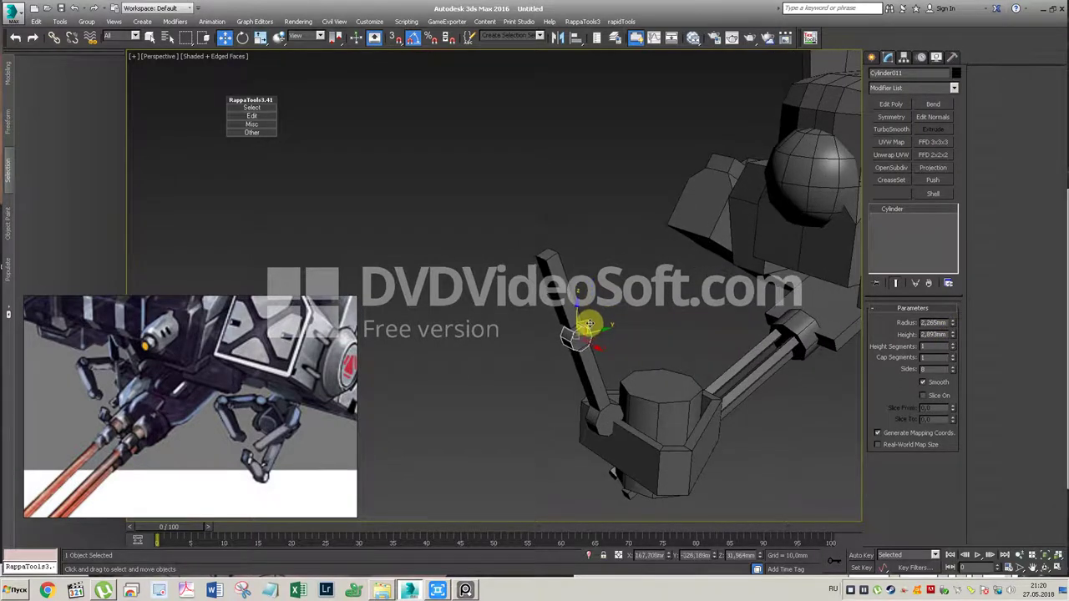
key(ctrl+e)
mouse_move(604, 305)
alt+middle_down()
mouse_move(631, 289)
mouse_move(608, 286)
alt+middle_up()
scroll(625, 368, up, 3)
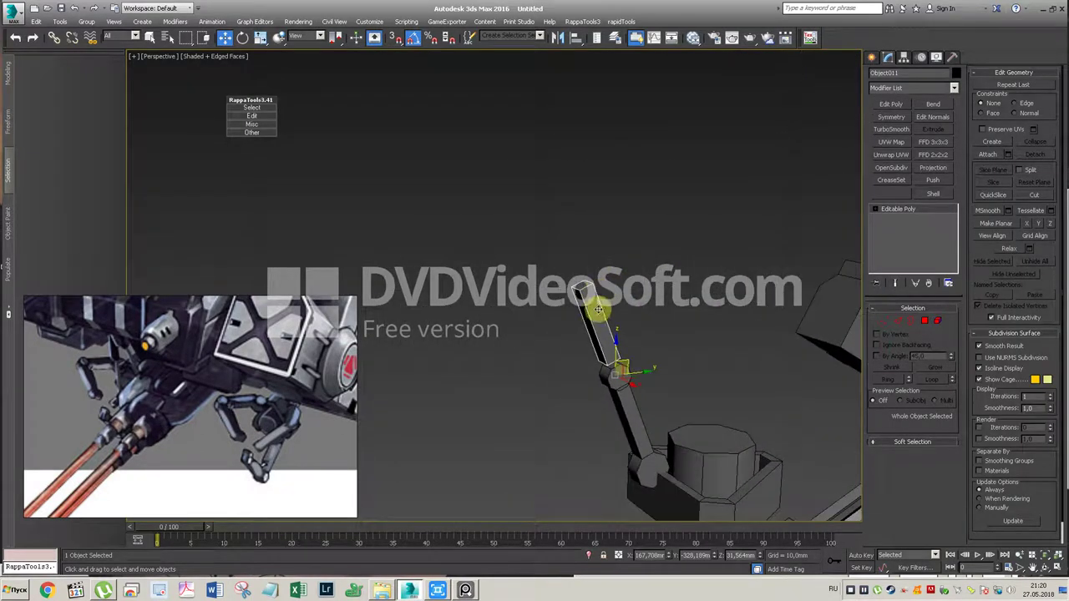
drag(626, 361, 626, 368)
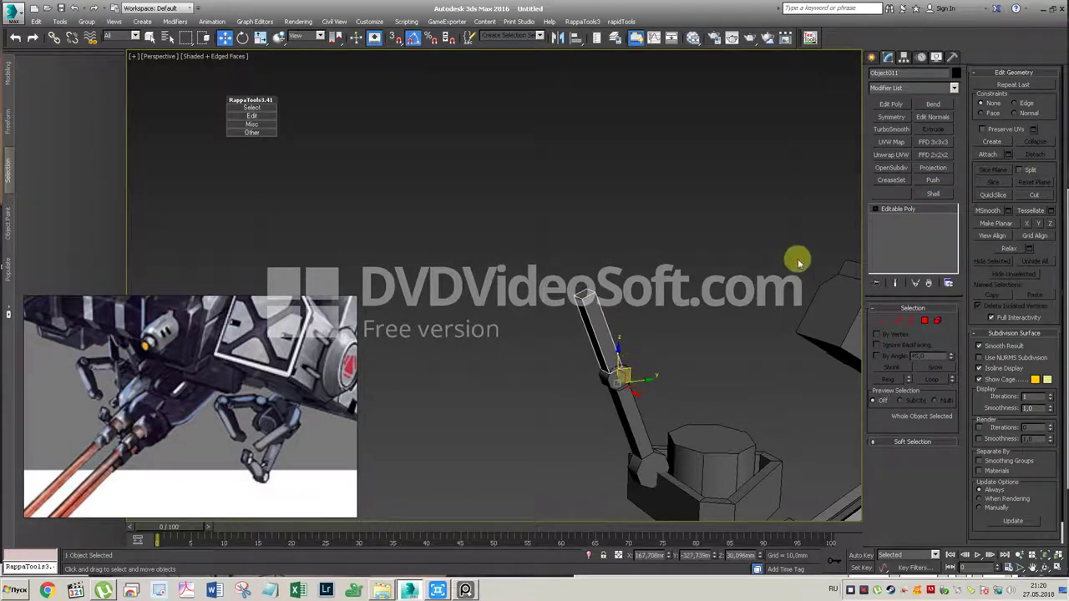
Step: Select the upper rod's tip faces and shift them slightly upward
key(2)
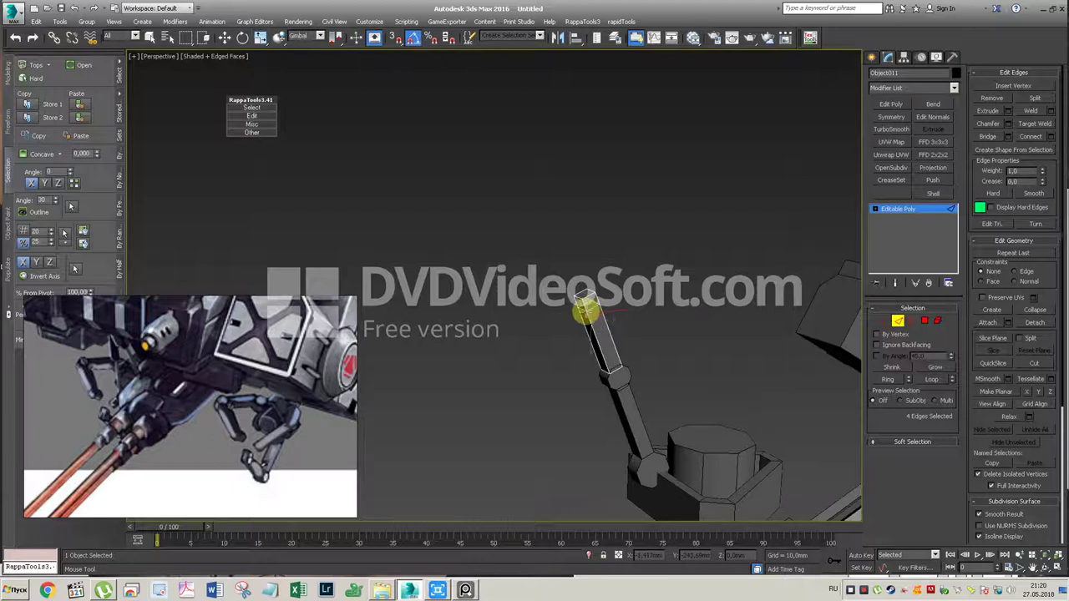
key(w)
key(4)
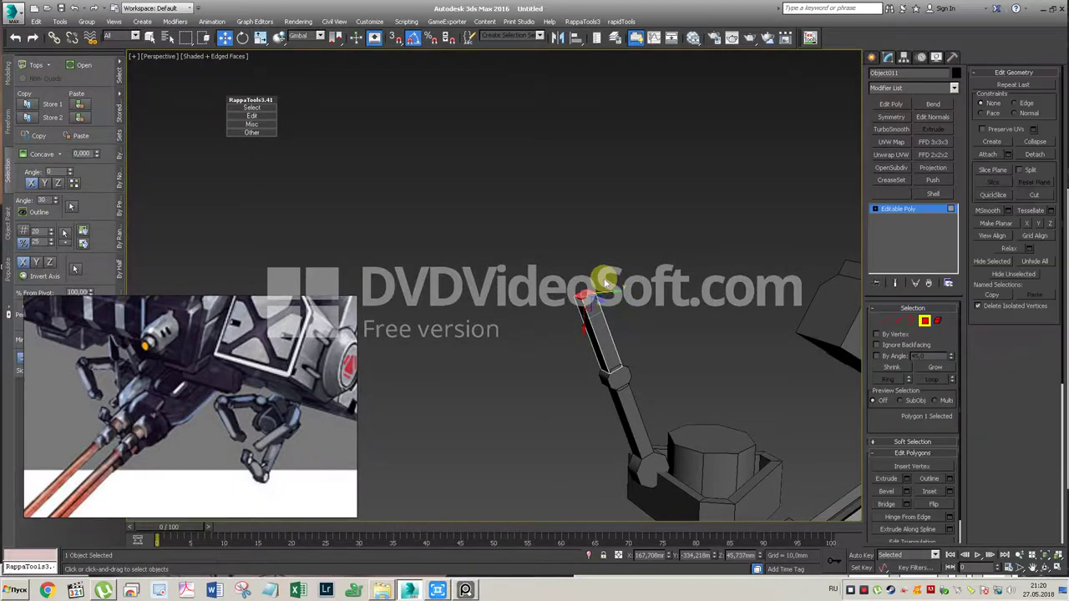
alt+middle_drag(604, 279, 598, 277)
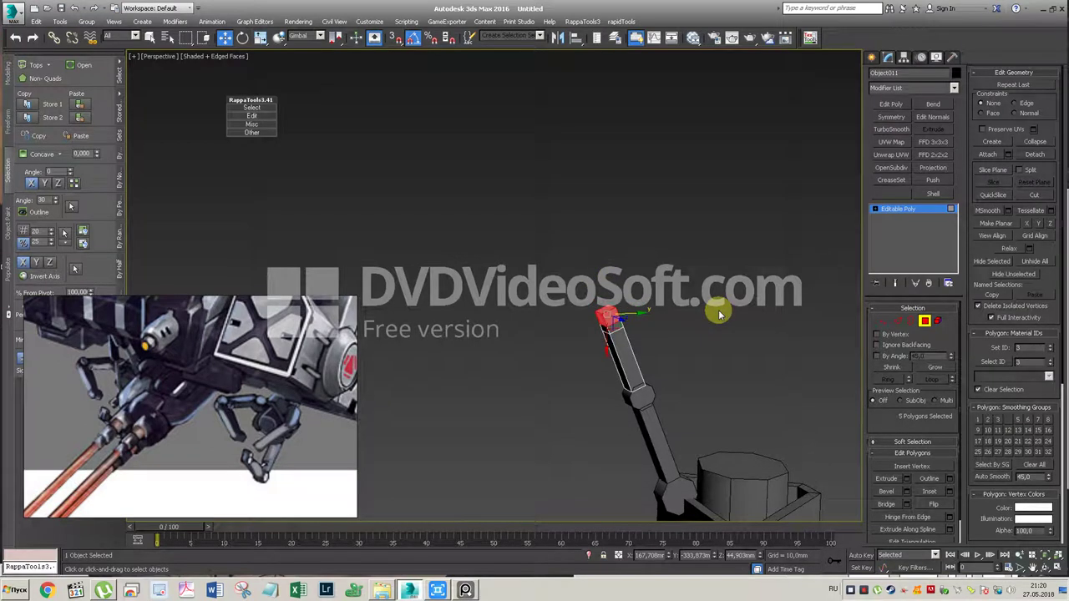
key(e)
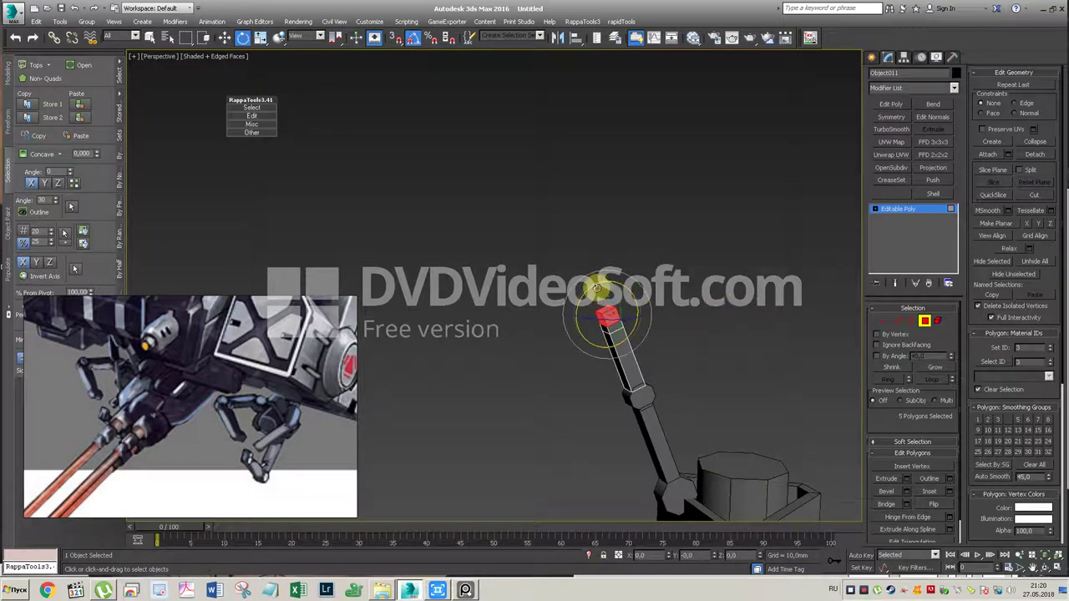
key(w)
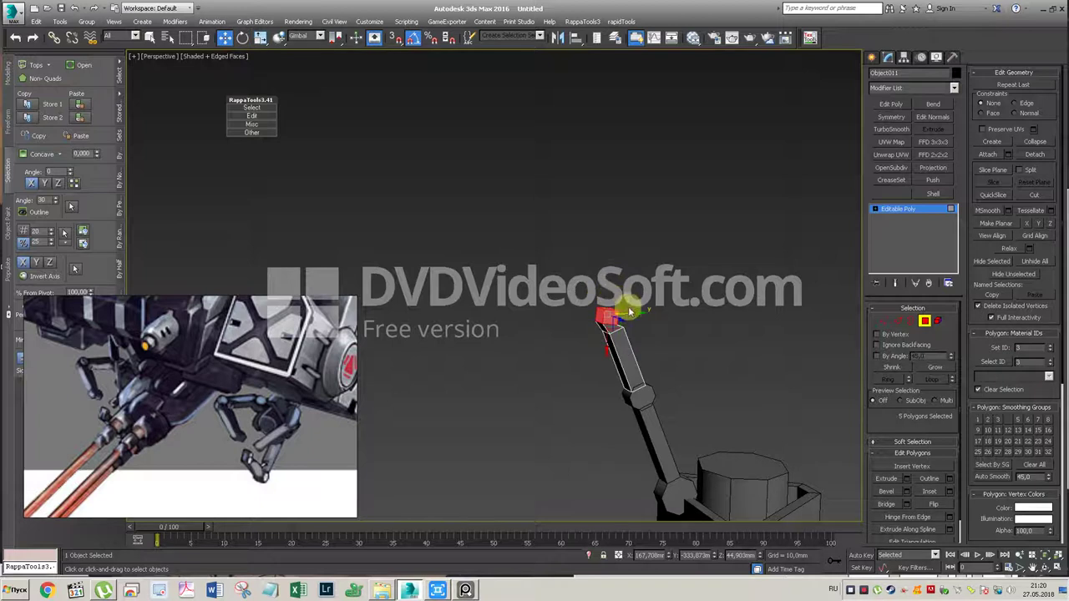
drag(635, 311, 637, 310)
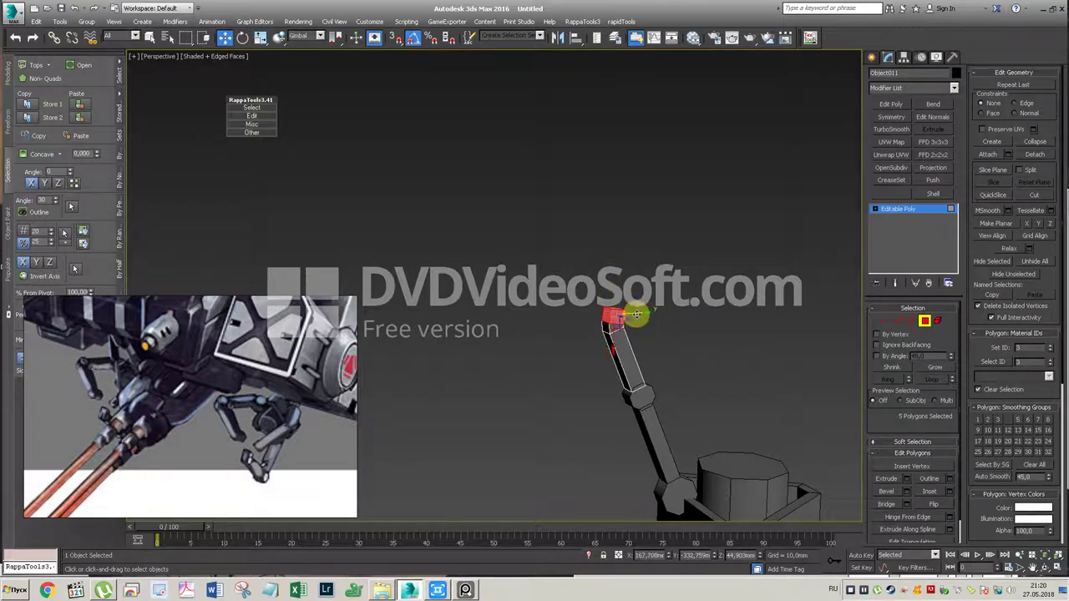
key(2)
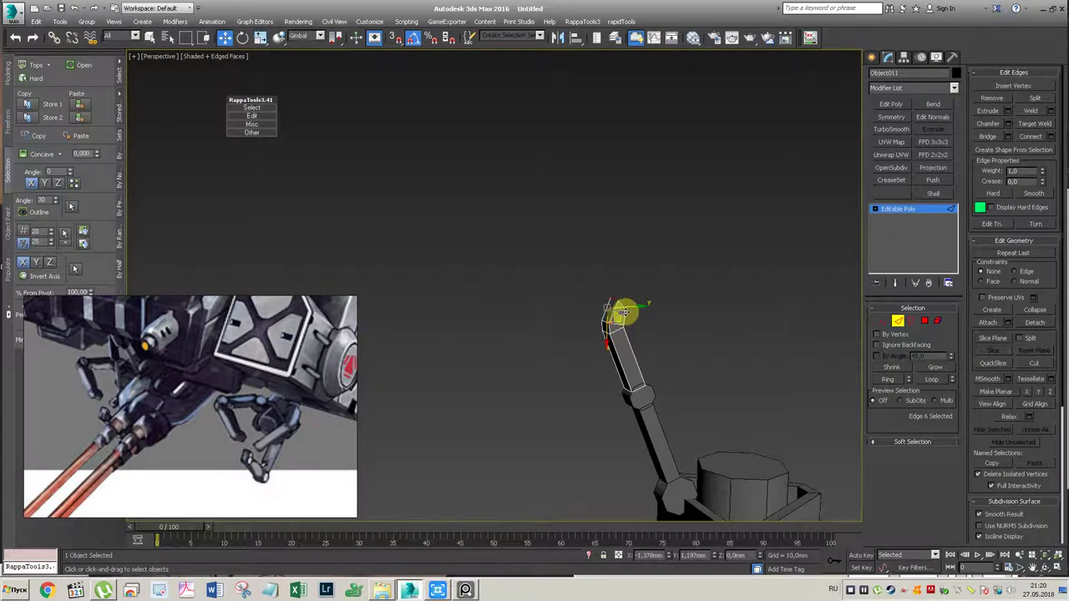
click(897, 321)
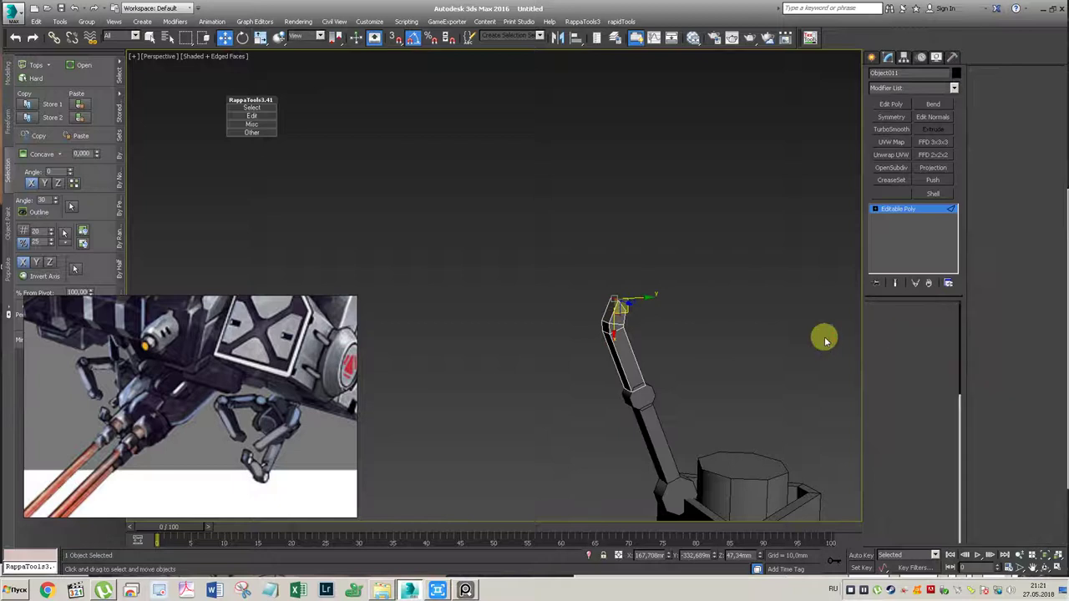
Step: Rotate the lower joint cylinder 15 degrees
click(738, 351)
click(677, 494)
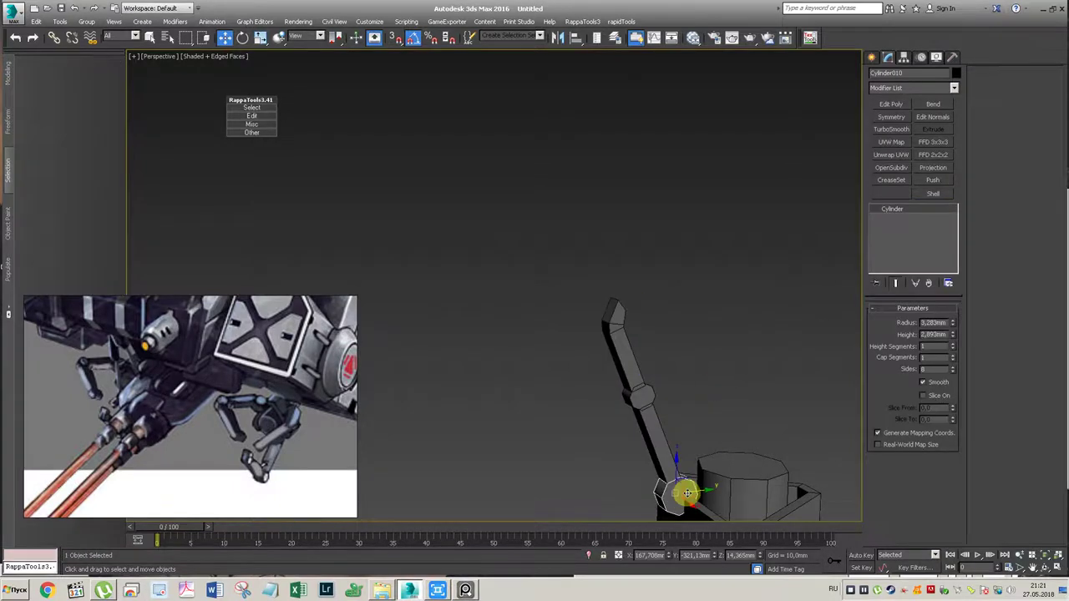
key(e)
drag(692, 462, 640, 393)
Step: Chain-link the upper arm segment, upper joint, lower arm segment and lower joint
click(640, 394)
click(54, 37)
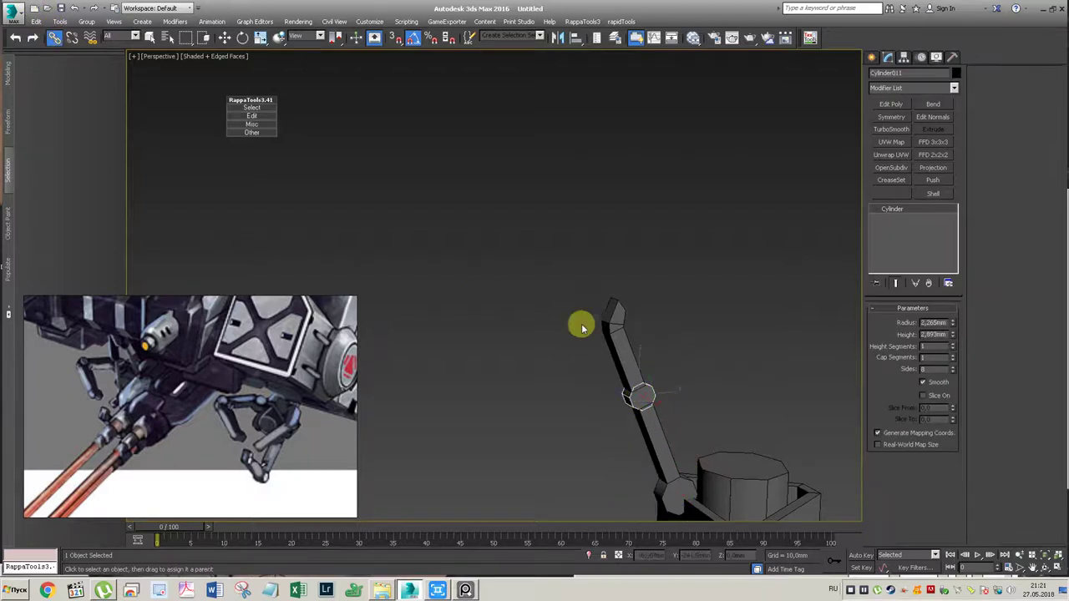
click(626, 316)
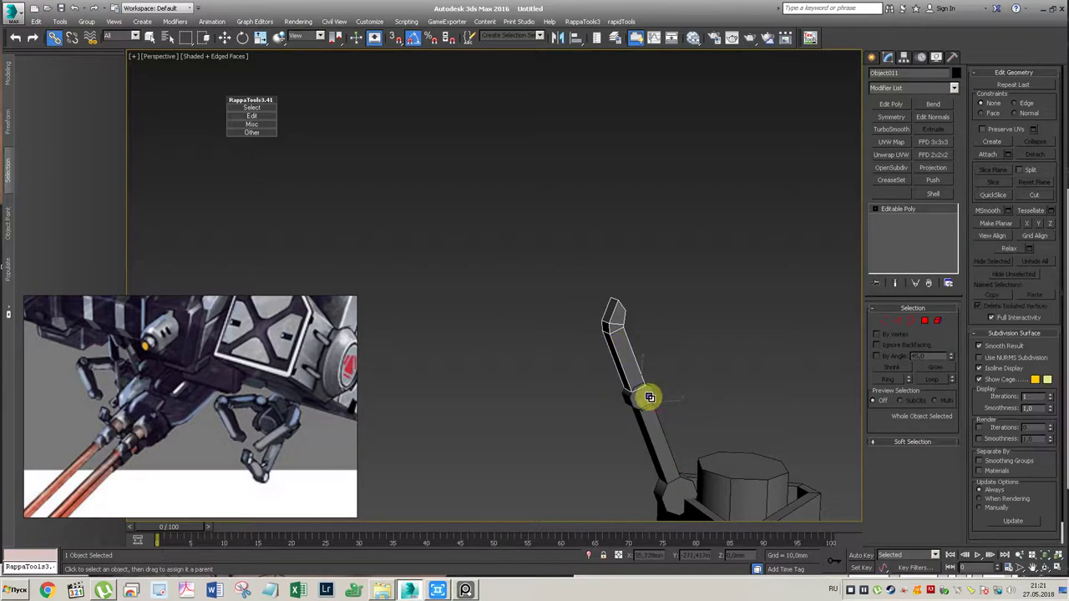
drag(644, 397, 656, 442)
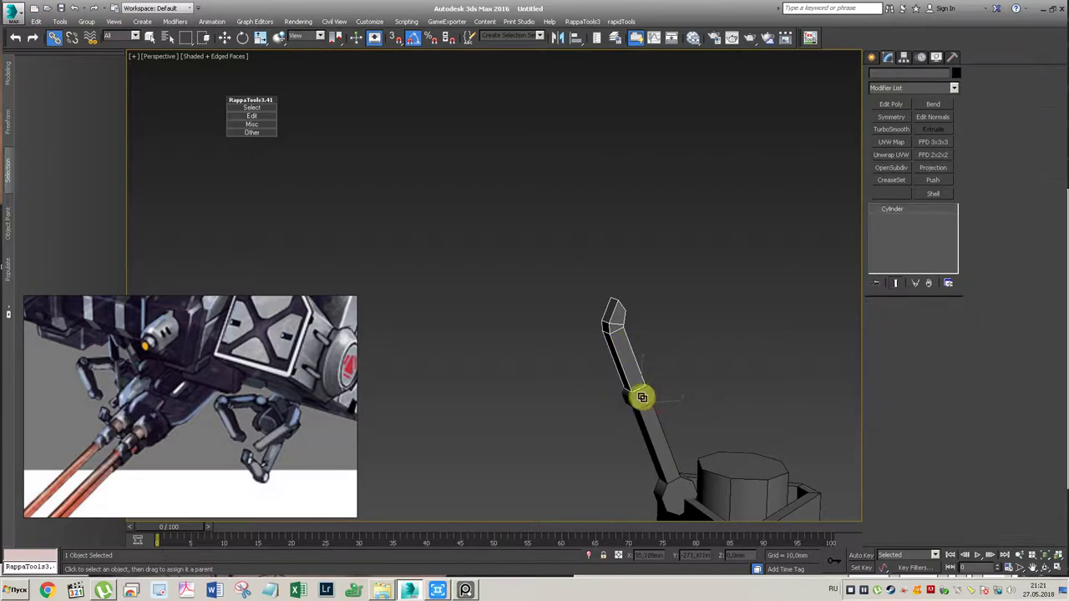
click(657, 442)
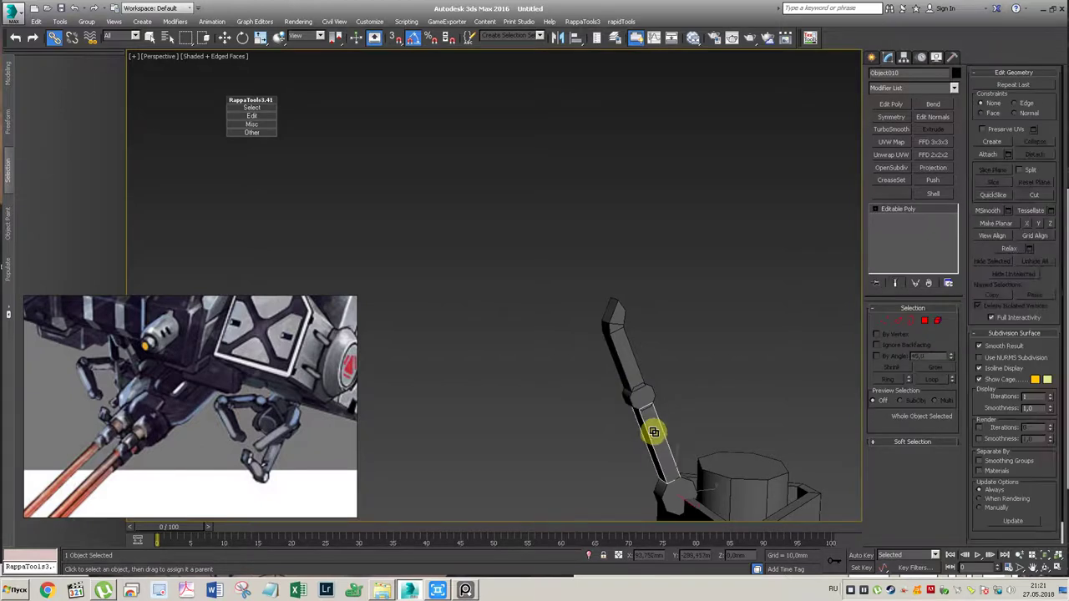
click(669, 491)
Step: Swing the whole arm down about the lower joint and bend the upper arm about its joint
key(e)
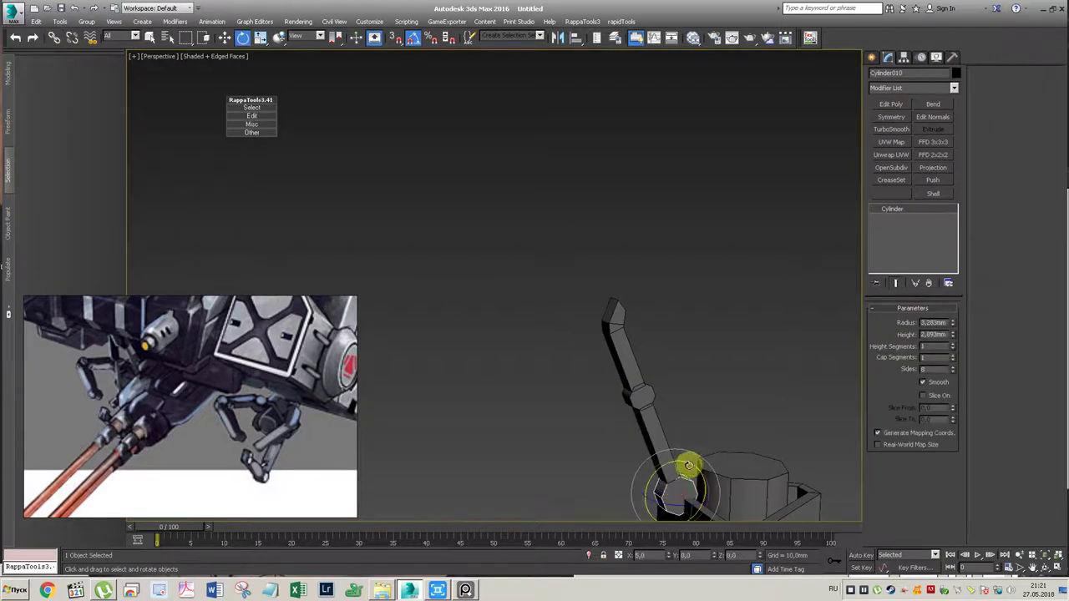
drag(688, 466, 620, 446)
click(590, 442)
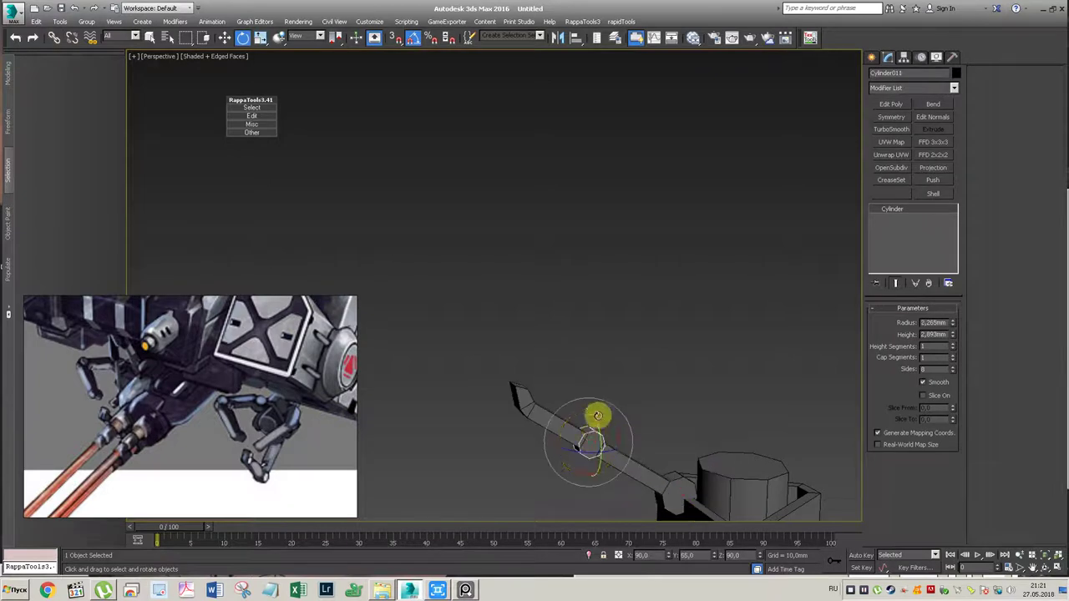
drag(606, 413, 623, 420)
mouse_move(623, 420)
middle_down()
mouse_move(576, 327)
mouse_move(646, 365)
mouse_move(559, 246)
mouse_move(611, 354)
middle_up()
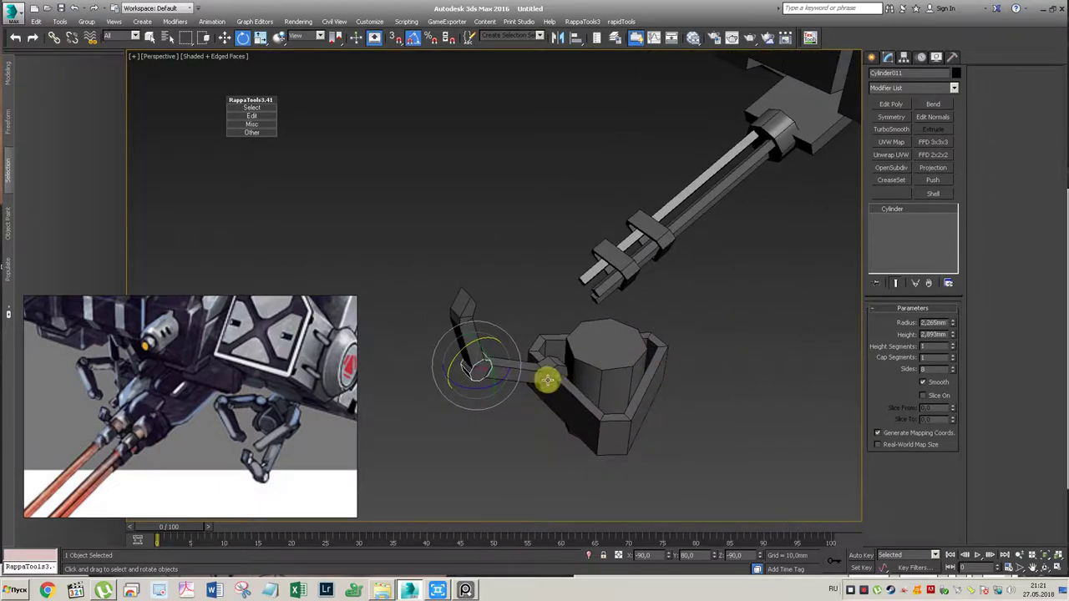
Step: Align the pivots of all four arm pieces to the hub cylinder Cylinder009
click(548, 383)
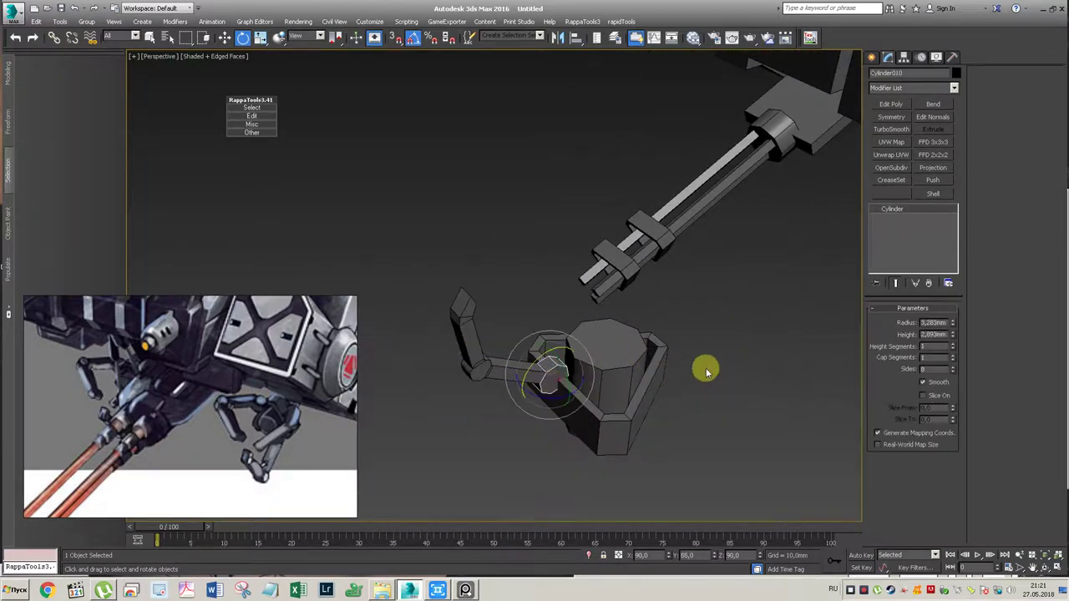
key(w)
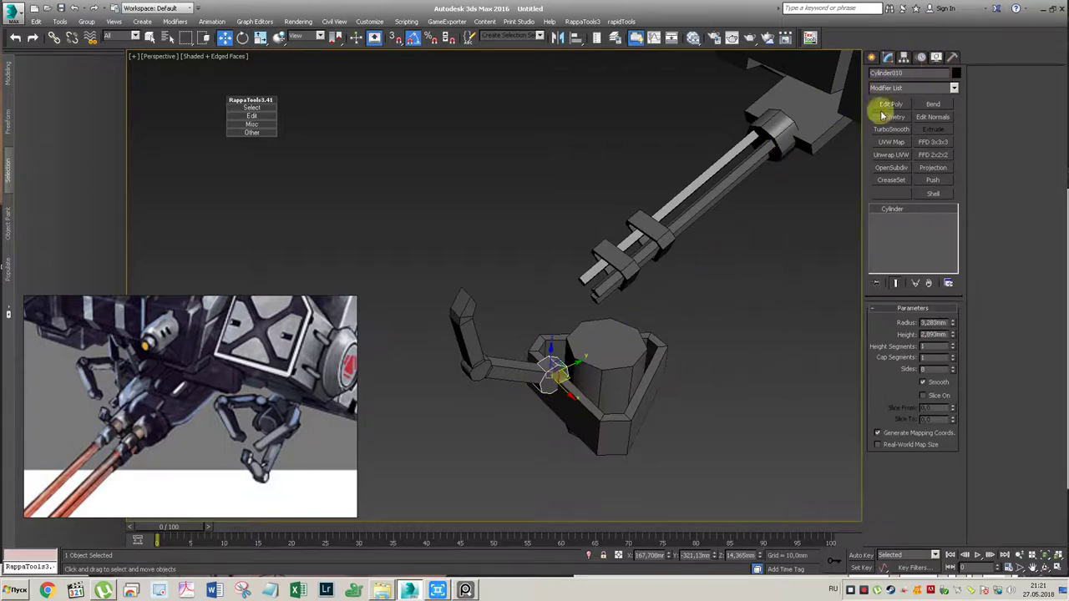
alt+middle_drag(546, 343, 520, 342)
drag(453, 284, 603, 451)
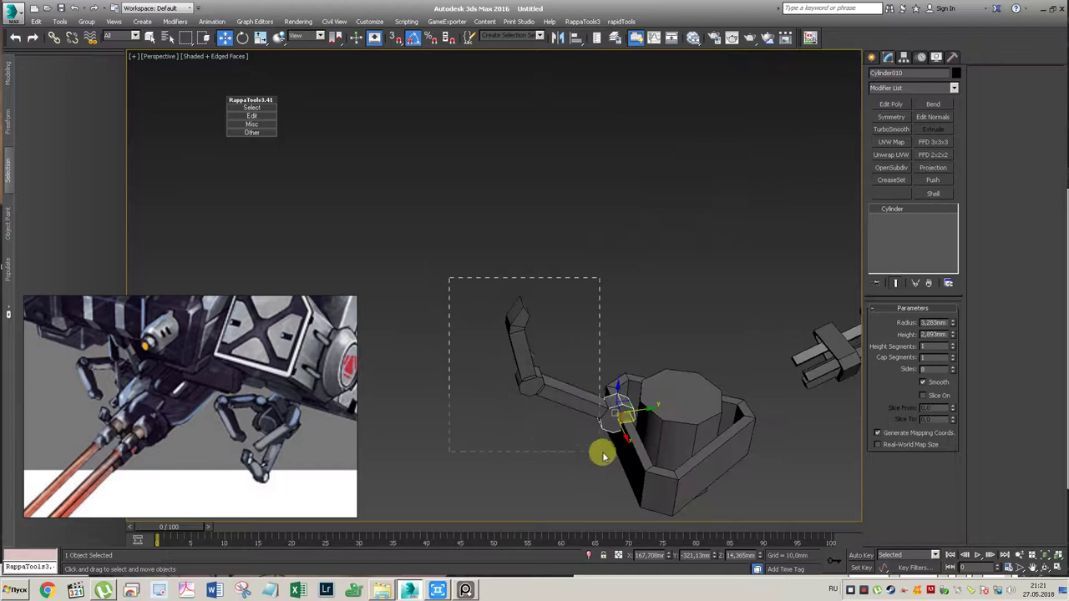
click(904, 56)
click(895, 130)
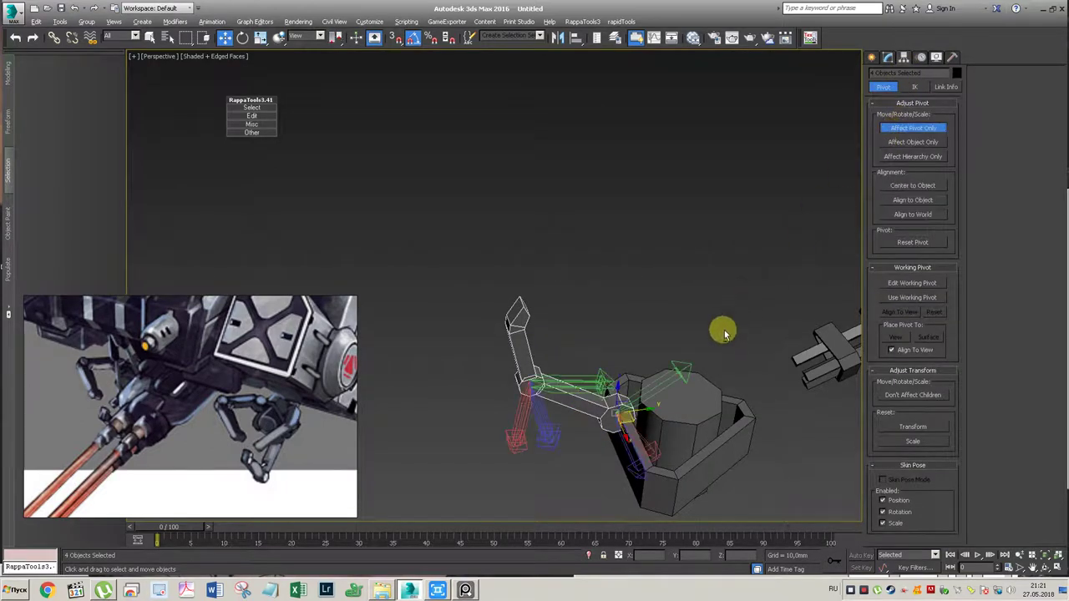
key(alt+a)
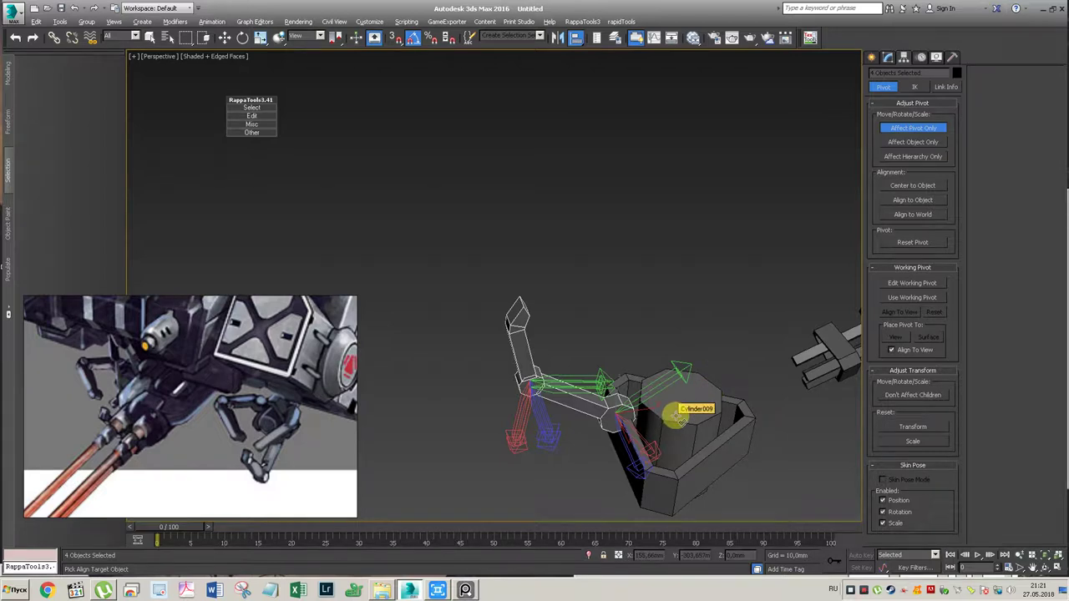
click(676, 415)
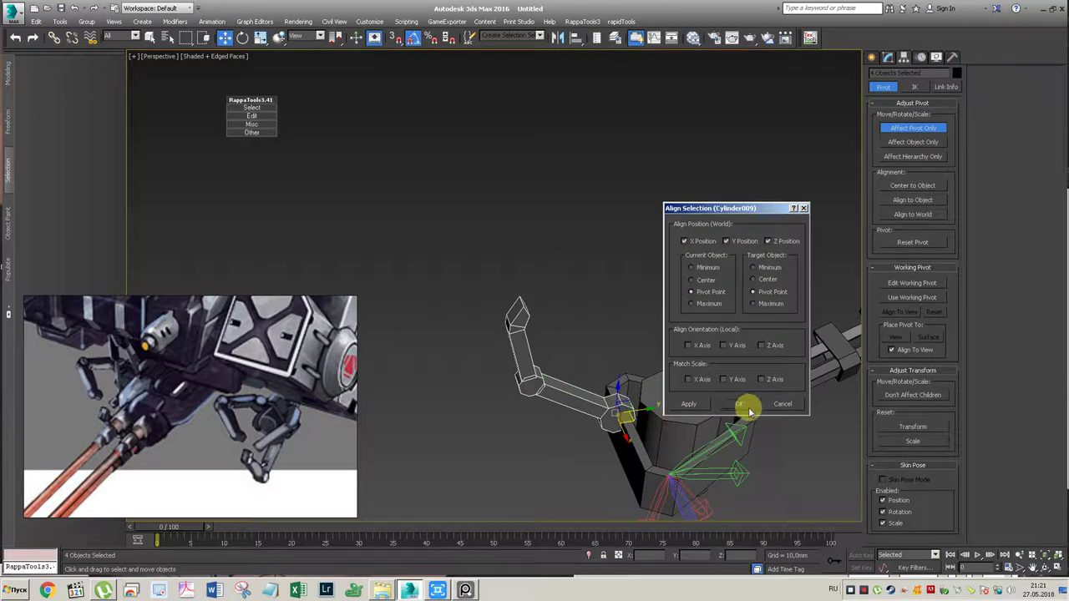
click(782, 405)
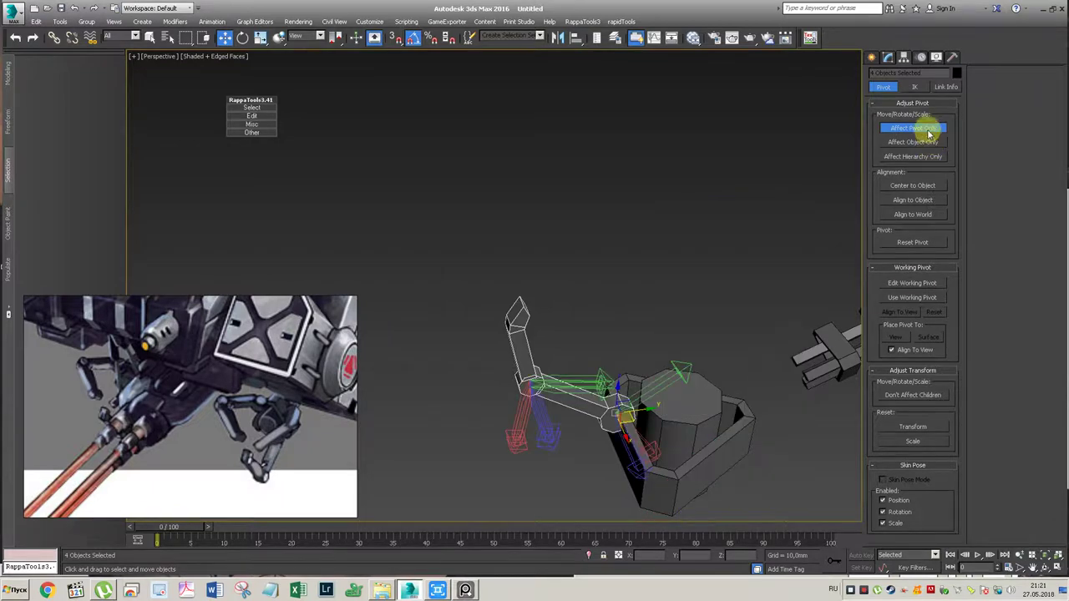
click(926, 129)
Step: Add Edit Poly to the lower joint cylinder and attach the arm to it
click(610, 310)
click(628, 401)
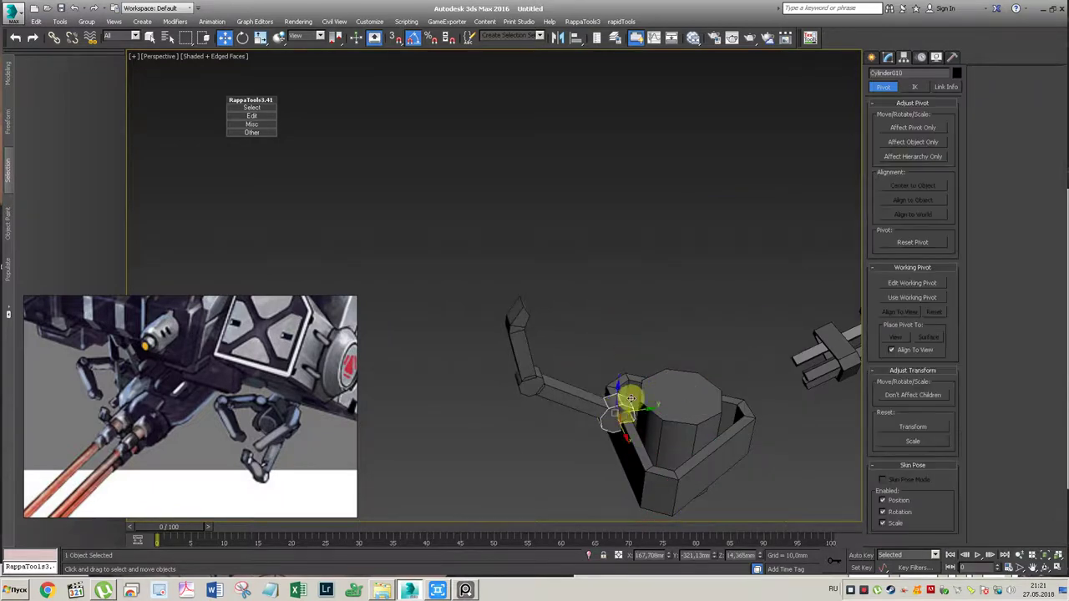
click(887, 56)
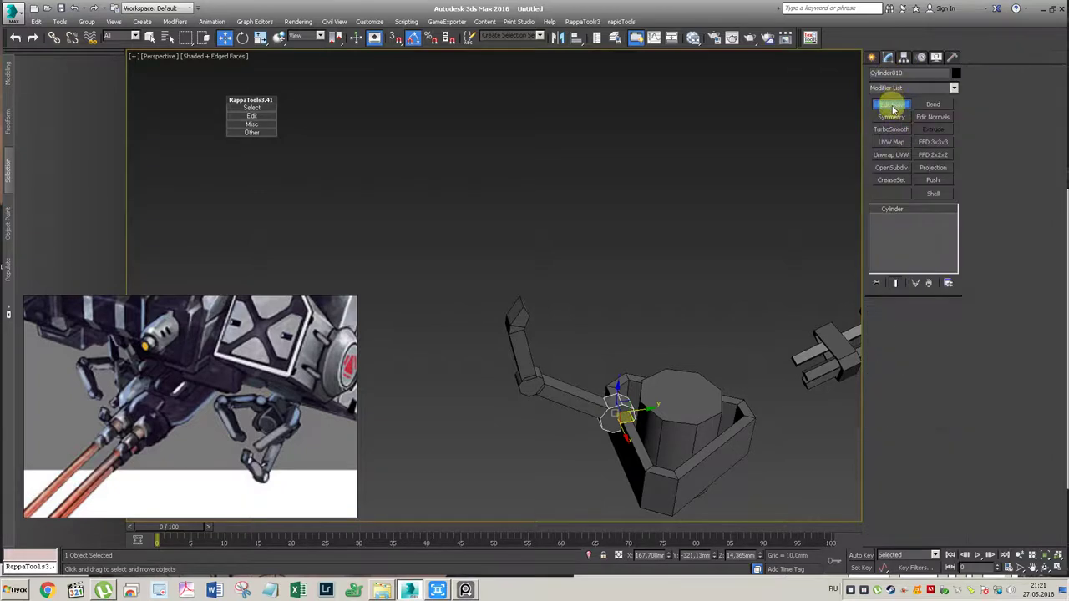
click(891, 105)
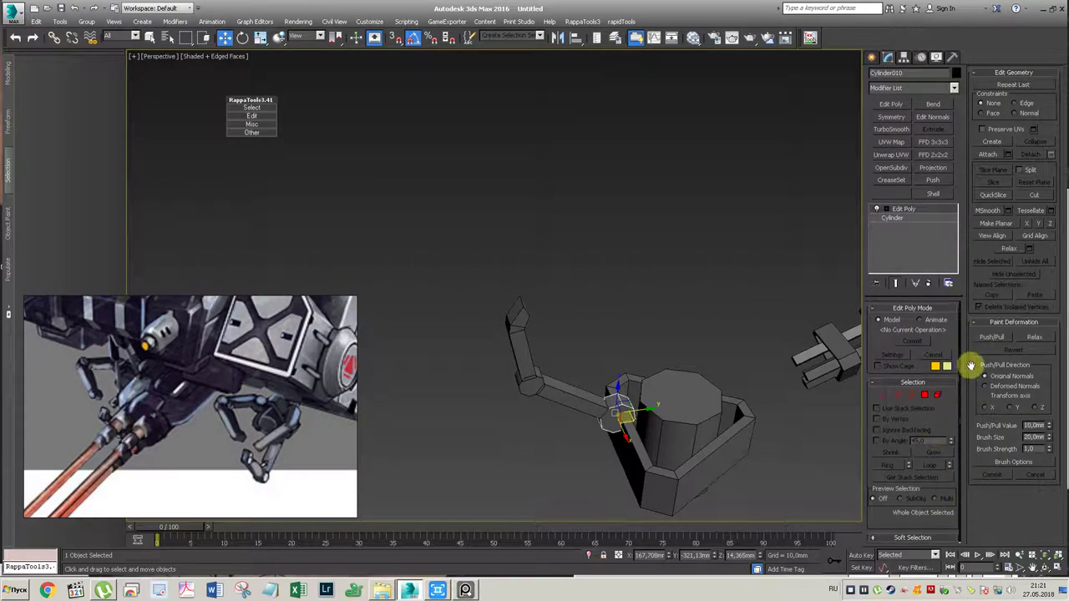
click(987, 157)
click(517, 355)
click(987, 157)
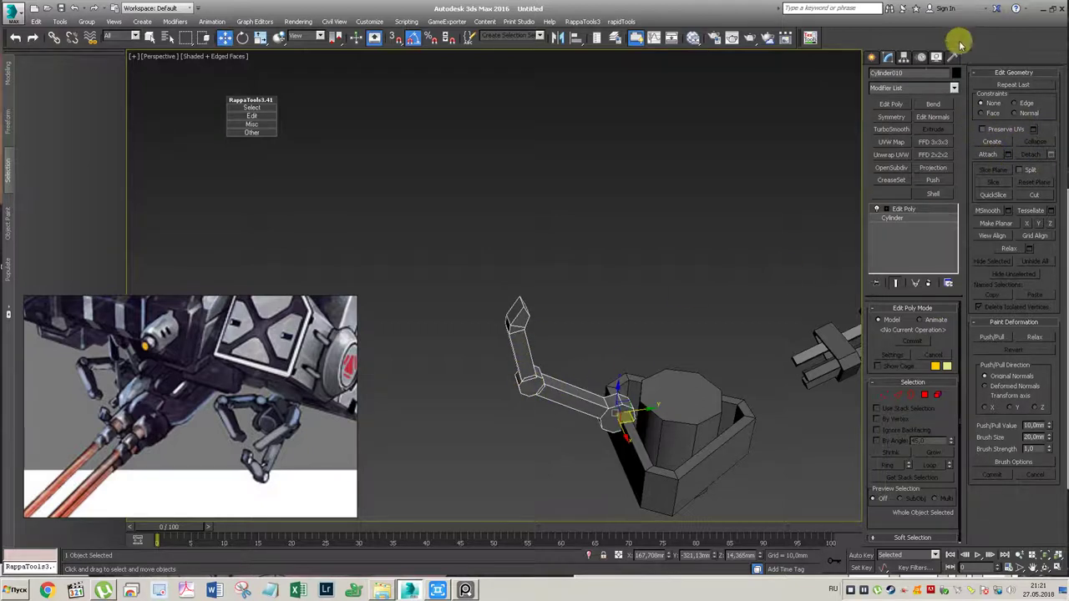
Step: Place the joint cylinder's pivot at the hub's centre and zero its X rotation
click(904, 57)
click(908, 127)
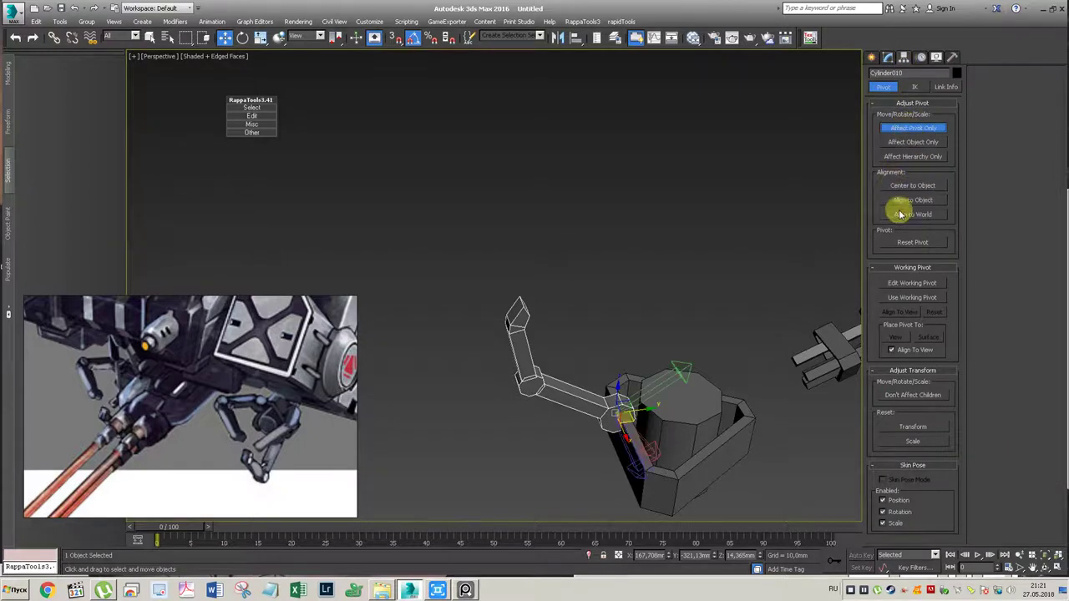
click(922, 194)
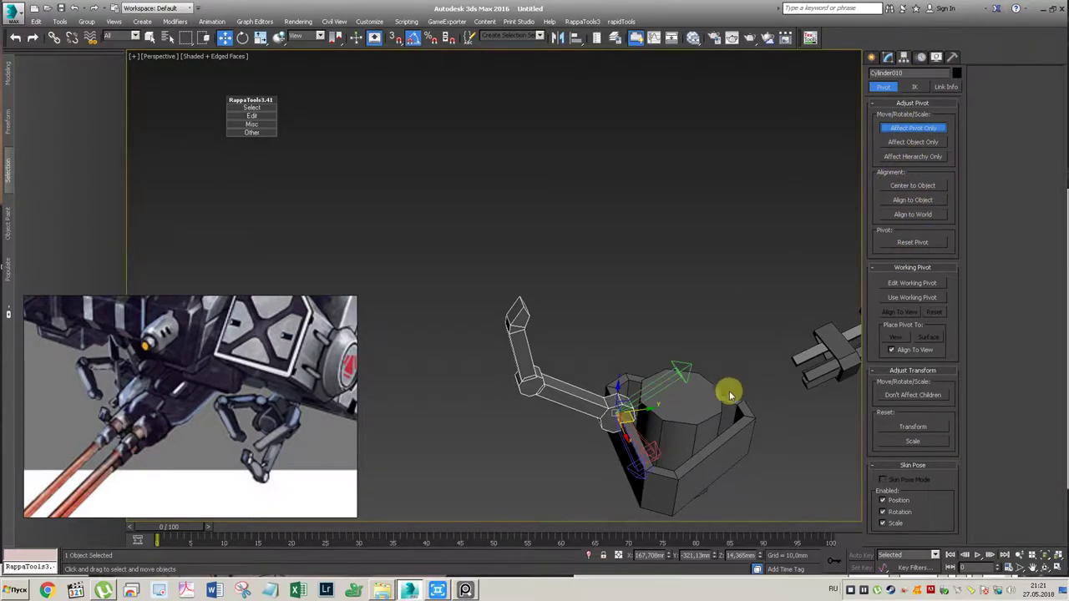
click(664, 415)
click(741, 405)
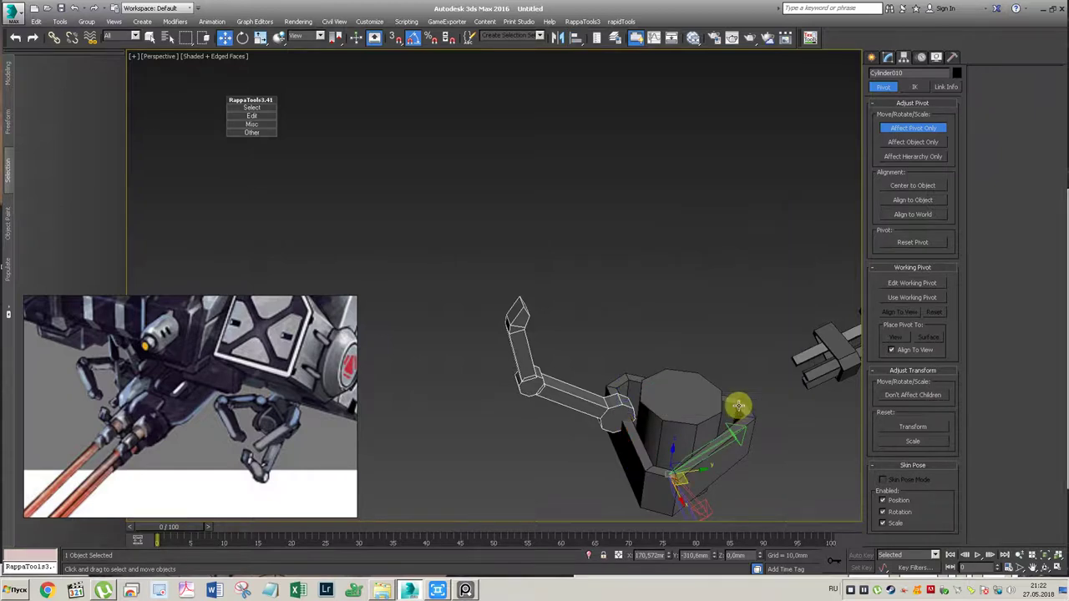
key(e)
right_click(670, 557)
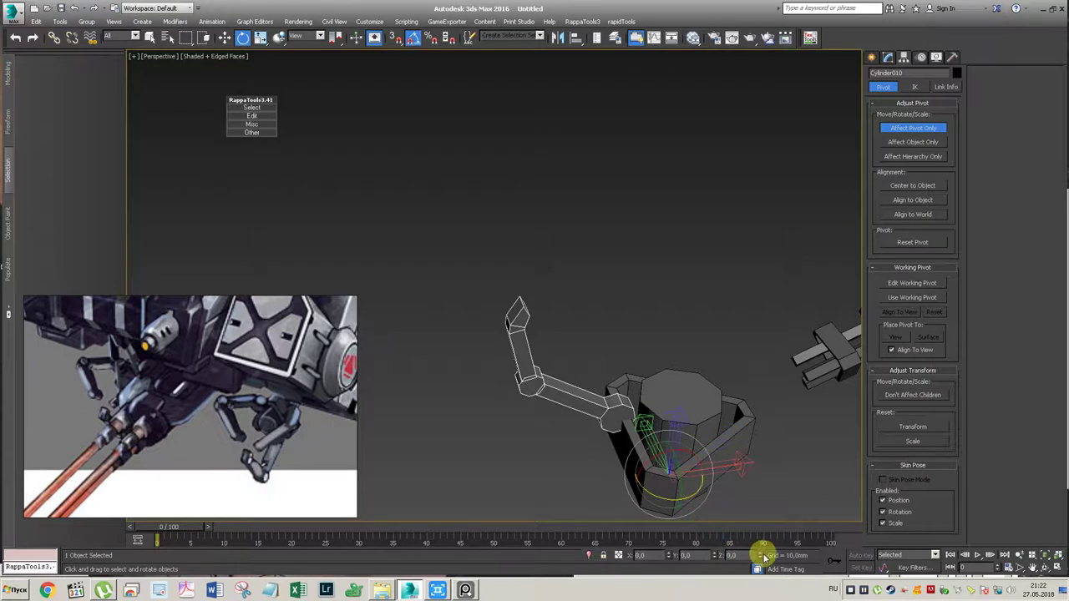
click(914, 129)
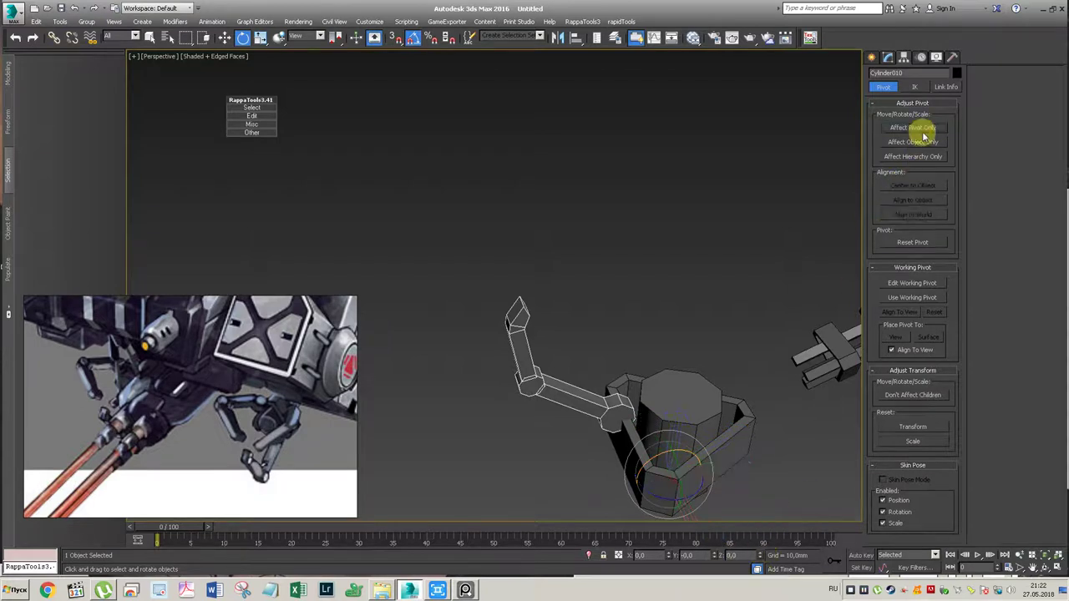
Step: From a top view, Shift-rotate the arm 120° around the hub to make a copy
alt+middle_drag(635, 306, 670, 340)
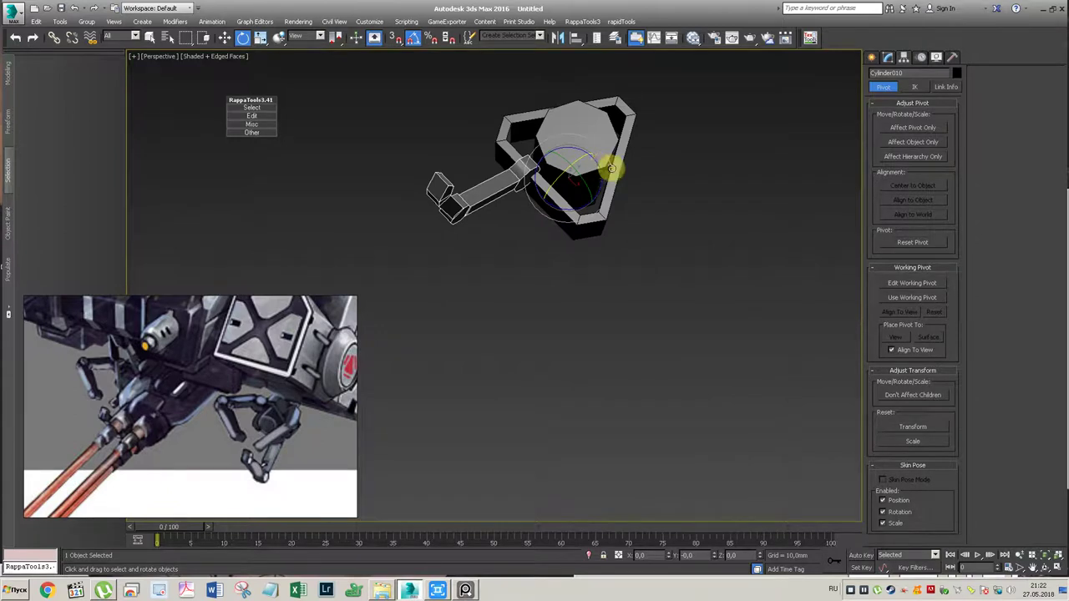
shift+drag(553, 210, 629, 193)
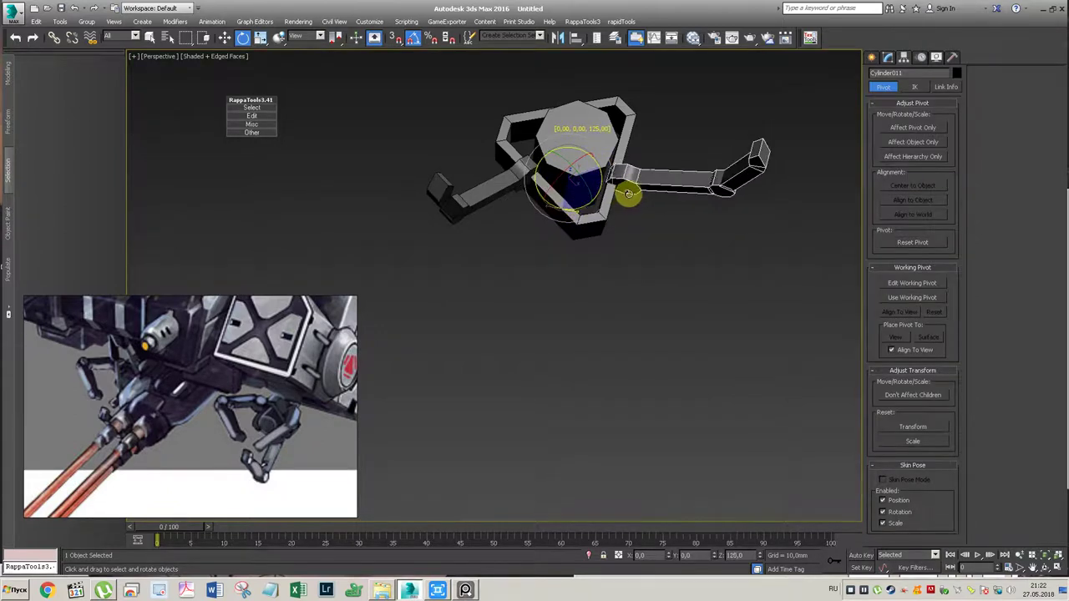
shift+drag(629, 193, 630, 192)
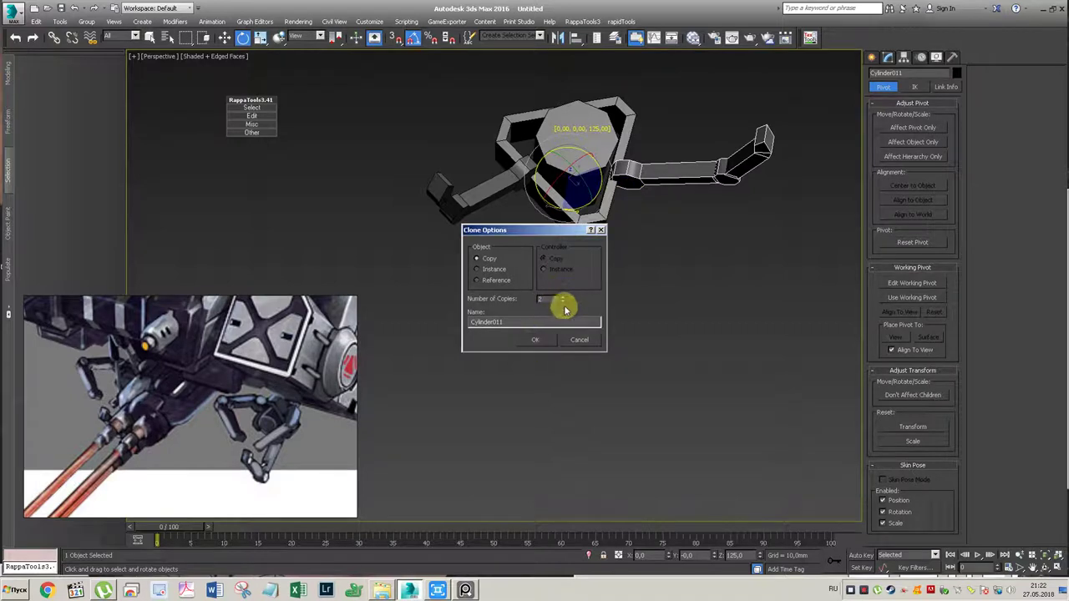
click(539, 341)
Step: Cancel the extra rotated arm copy and undo the right-pointing copy
alt+middle_drag(606, 226, 554, 385)
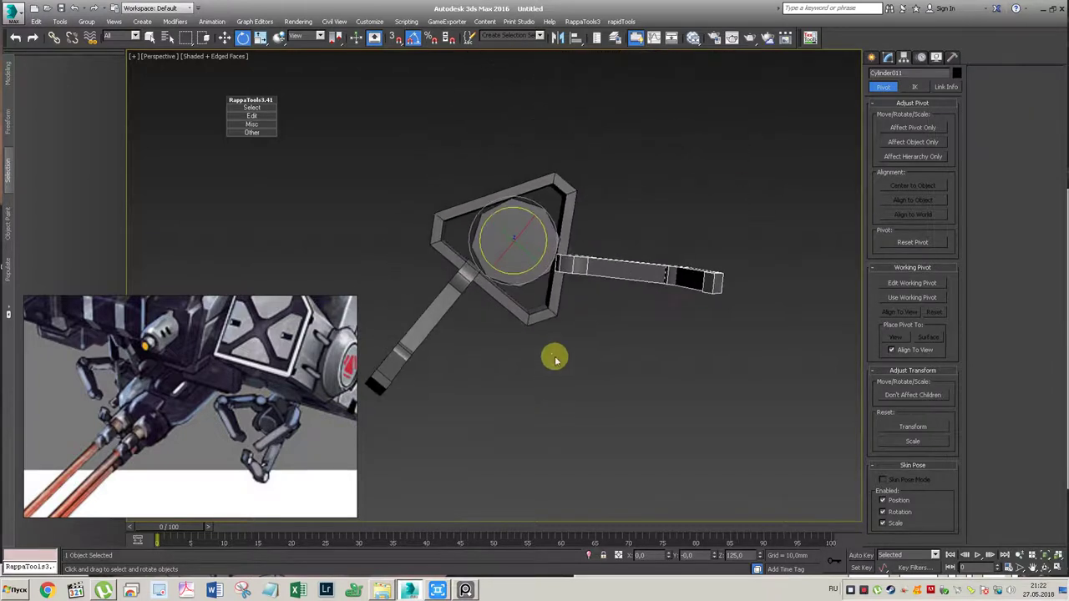
mouse_move(544, 222)
shift+mouse_down()
mouse_move(552, 231)
mouse_move(525, 156)
shift+mouse_up()
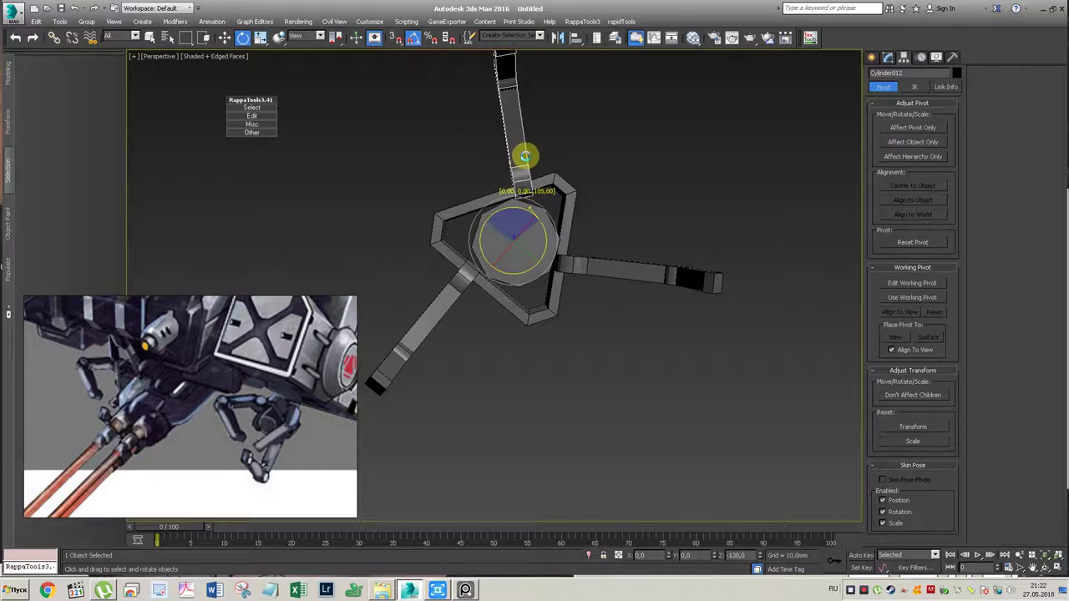
click(582, 341)
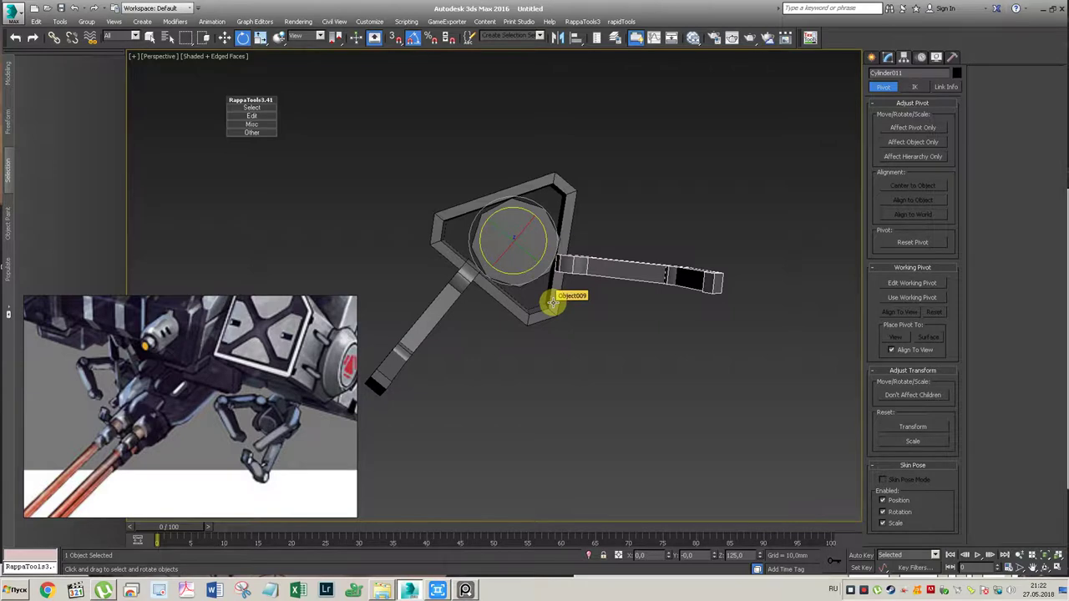
key(ctrl+z)
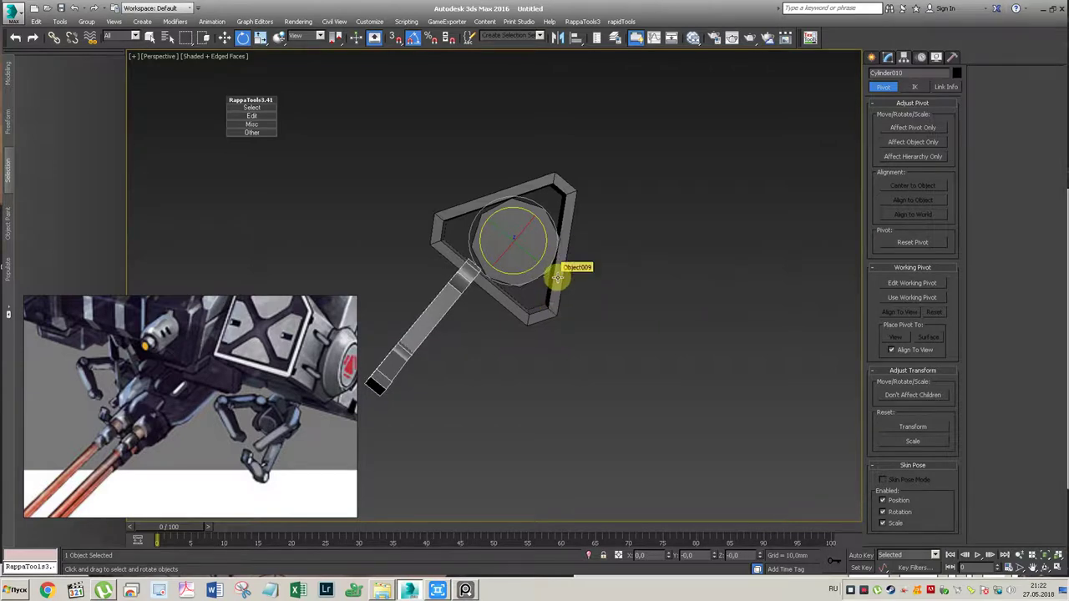
Step: Select the triangular frame and check its Shell modifier and pivot settings
click(558, 280)
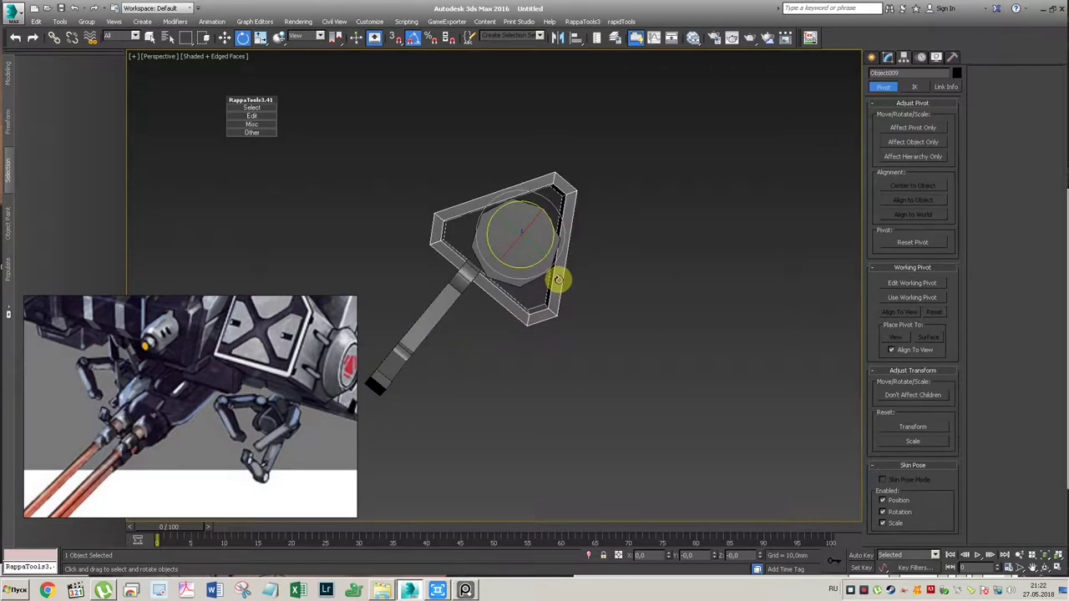
click(886, 58)
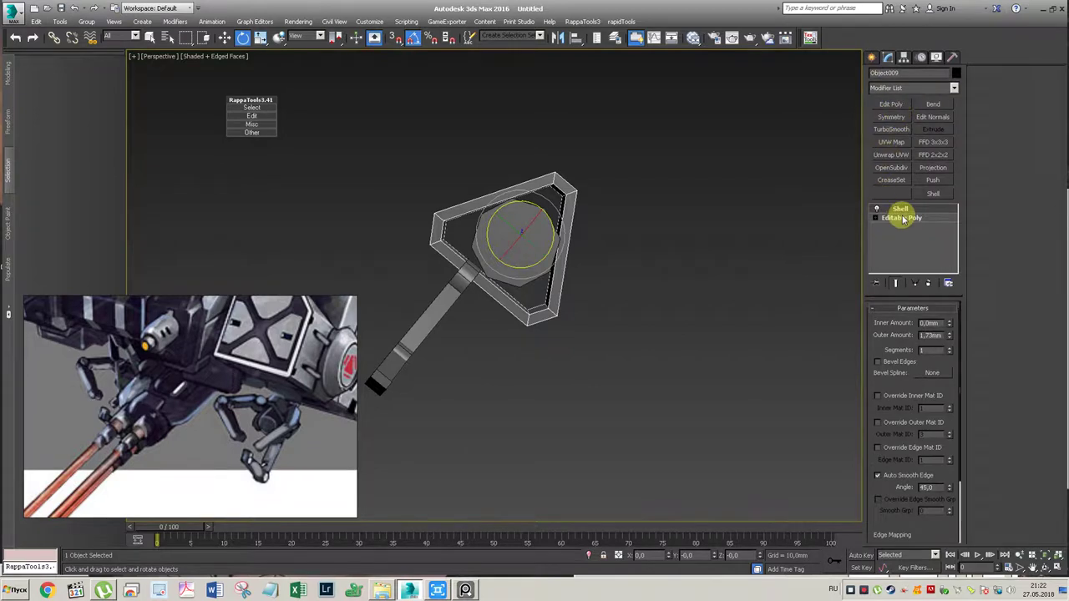
click(903, 57)
click(909, 128)
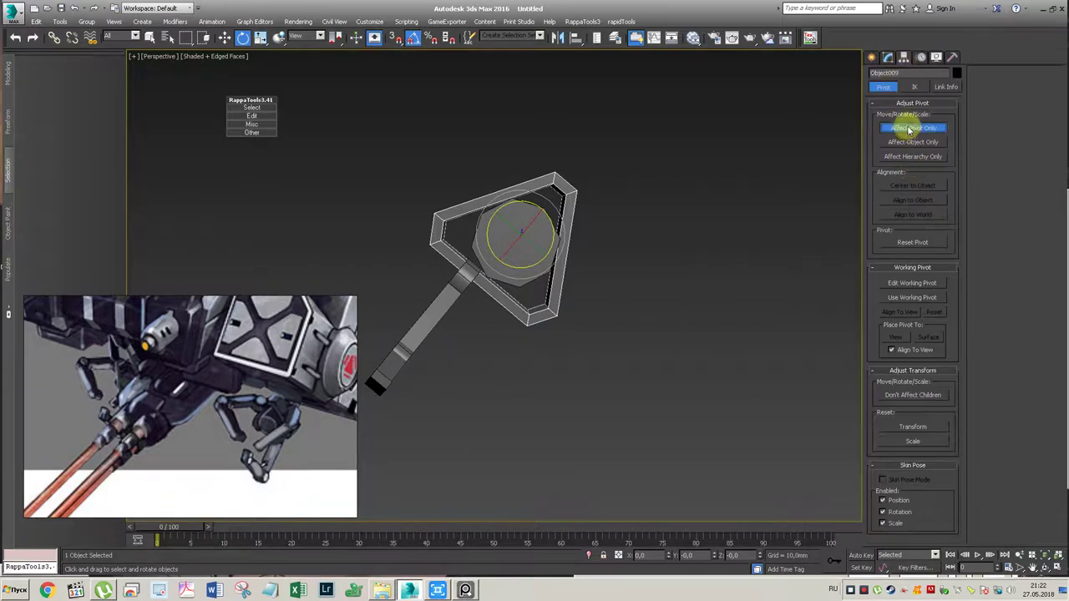
click(912, 127)
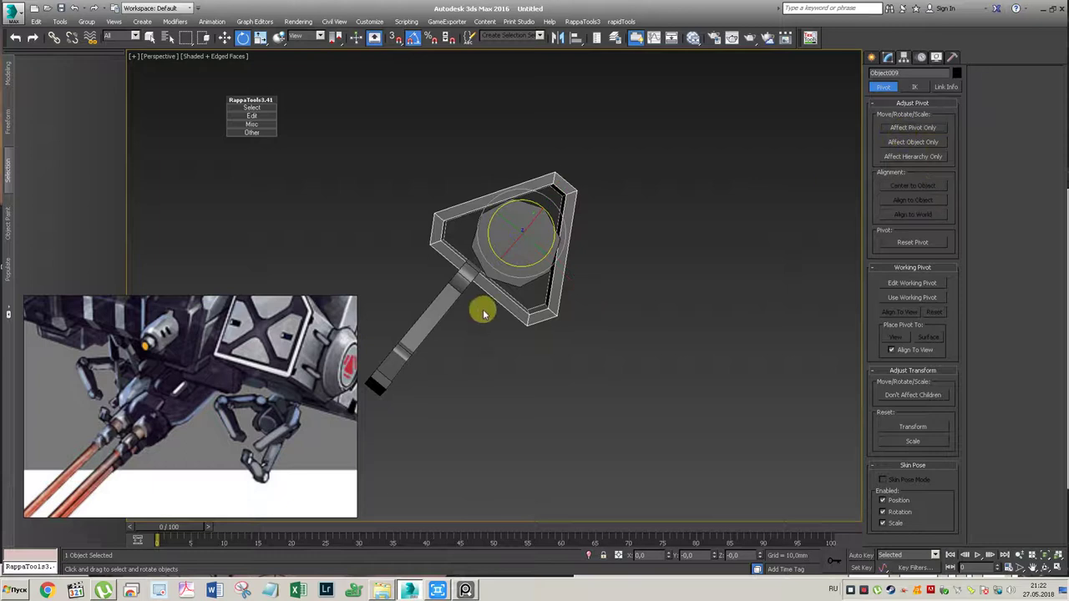
Step: Select the arm's handle cylinder and centre its pivot on the object
click(453, 268)
click(504, 308)
click(910, 127)
click(916, 187)
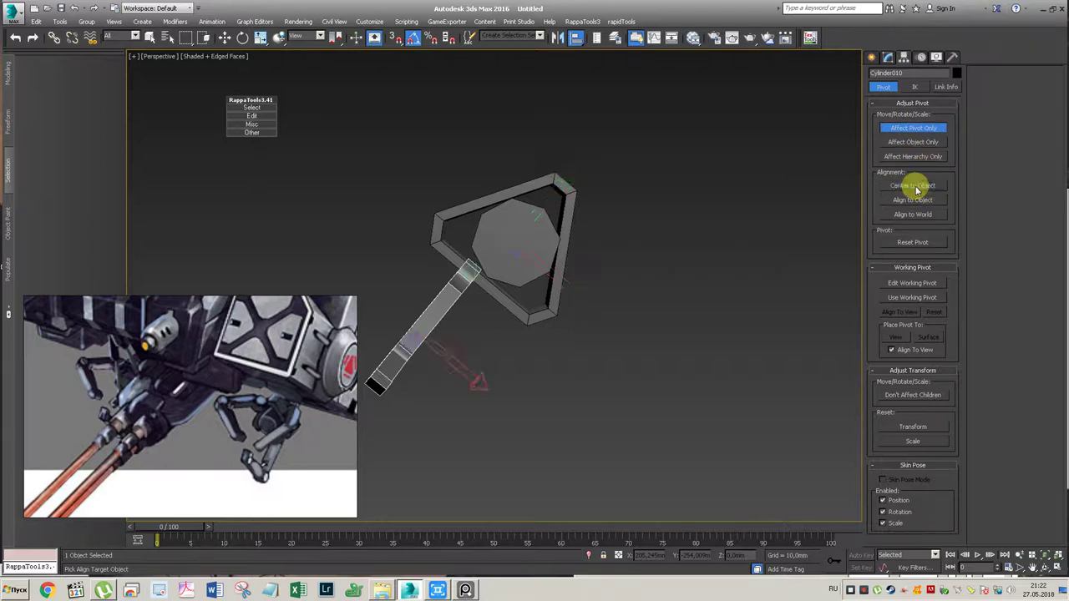
click(888, 133)
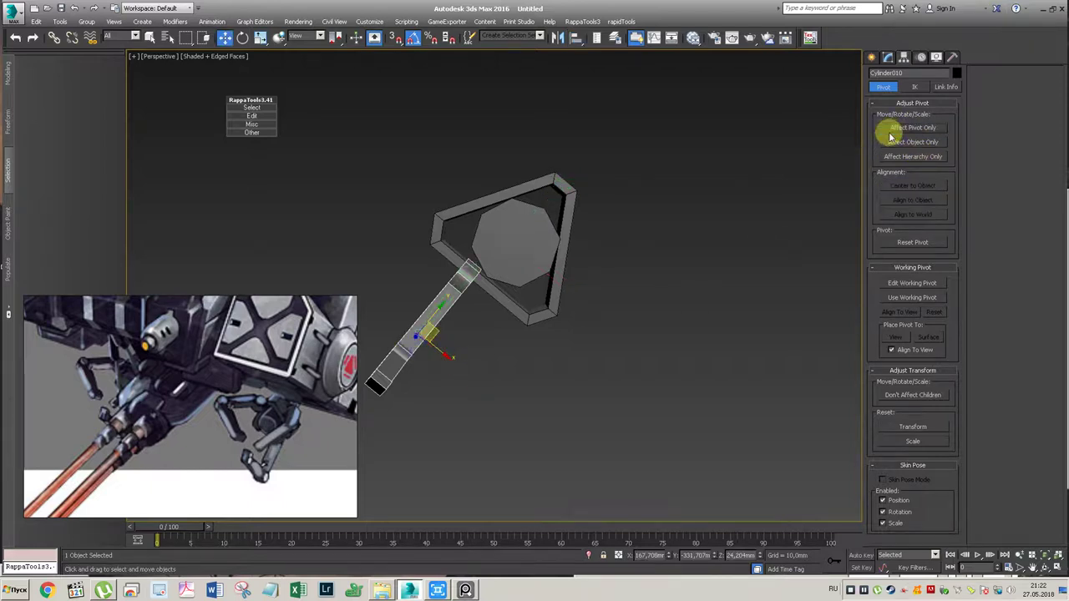
Step: Align the handle cylinder to the triangular frame along the X axis
click(456, 246)
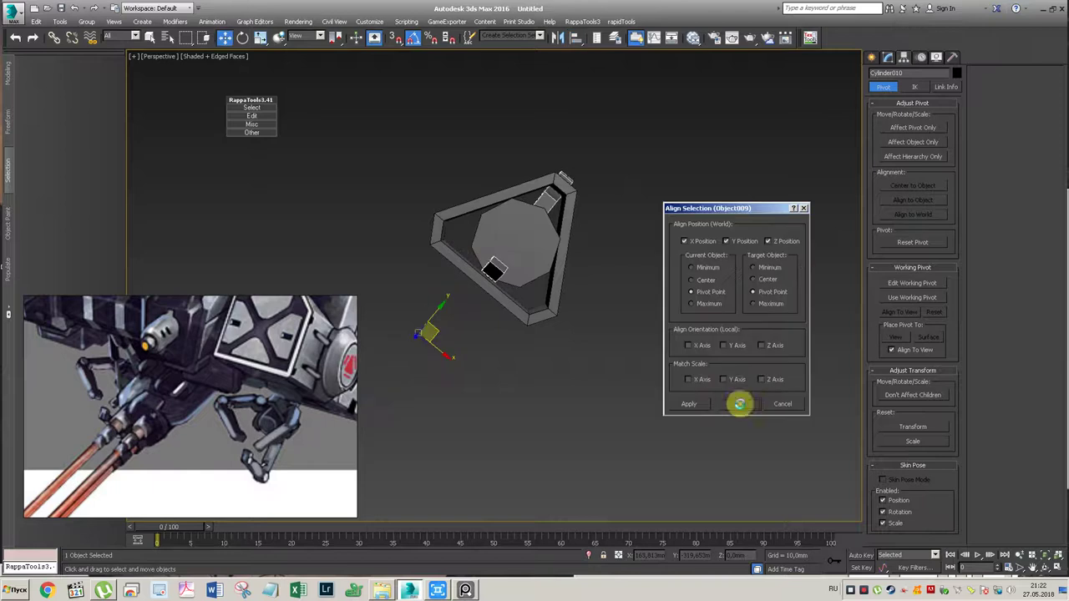
click(739, 240)
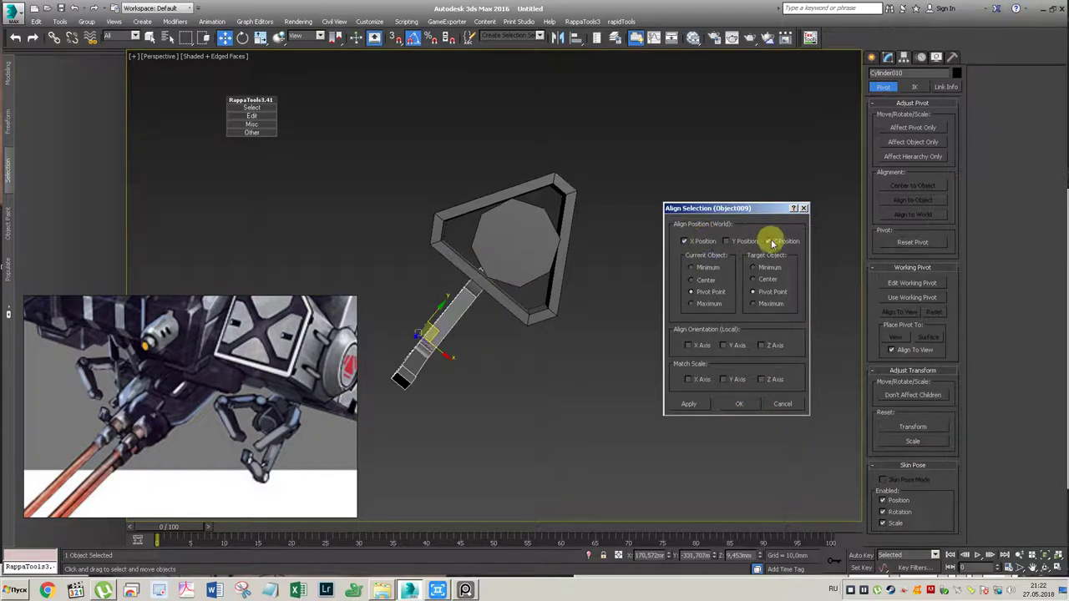
click(773, 241)
click(739, 403)
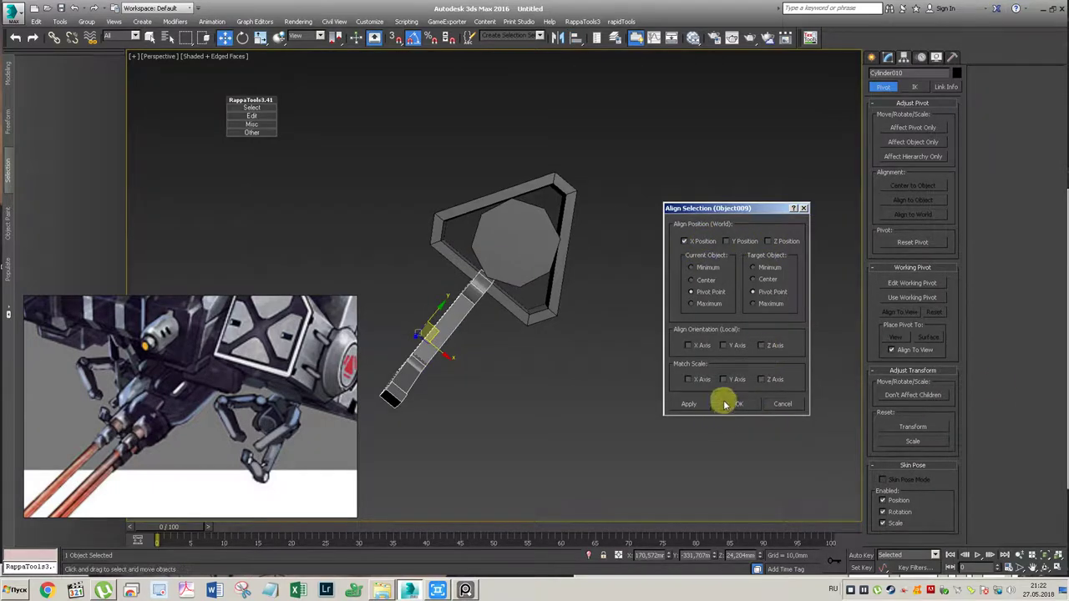
click(725, 404)
Step: With Affect Pivot Only on, align the arm's pivot to the hub on X, Y and Z
click(912, 127)
key(alt+a)
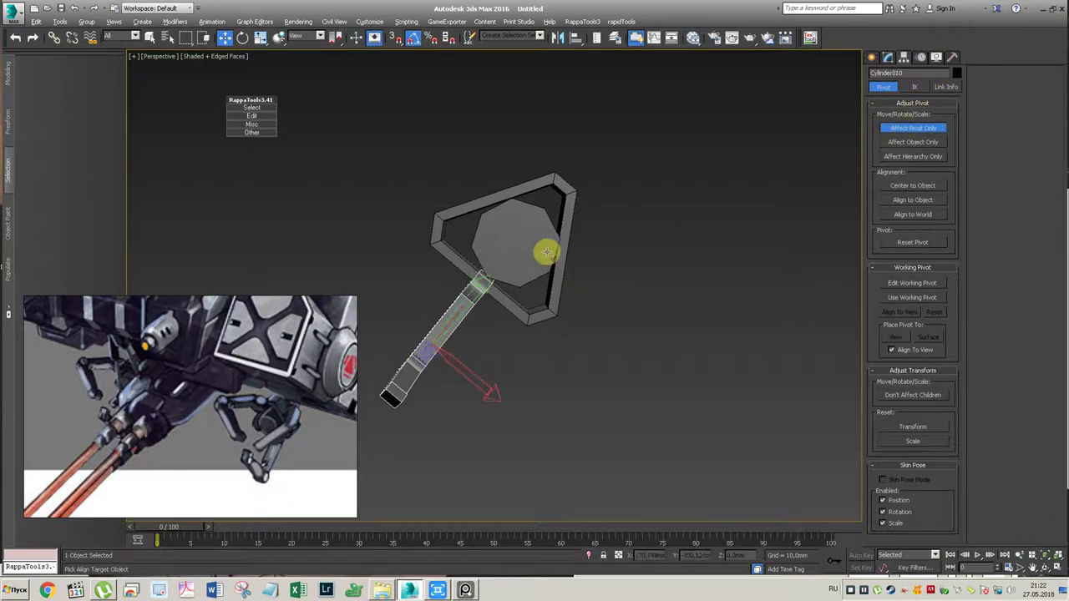
click(504, 239)
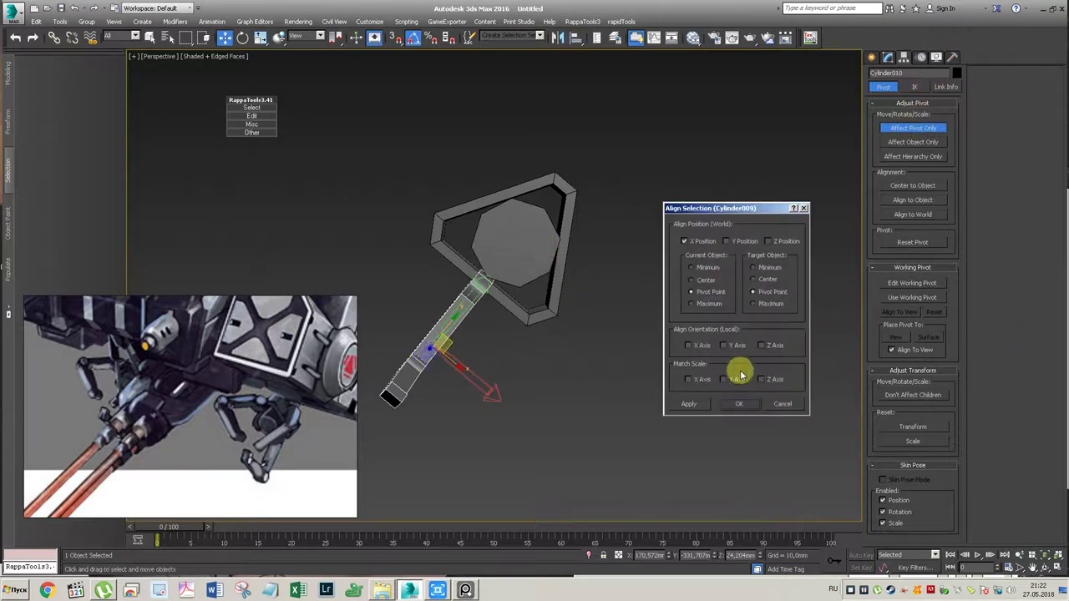
click(746, 241)
click(776, 240)
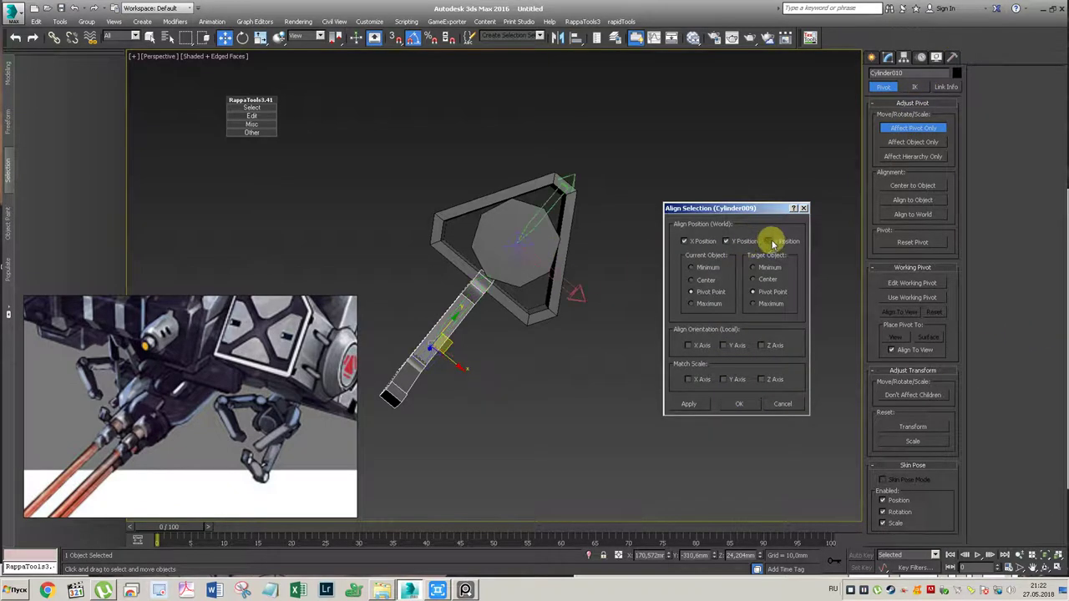
click(738, 404)
click(912, 128)
Step: Snap Cylinder010's pivot to Cylinder009's pivot point, then turn Affect Pivot Only off
key(e)
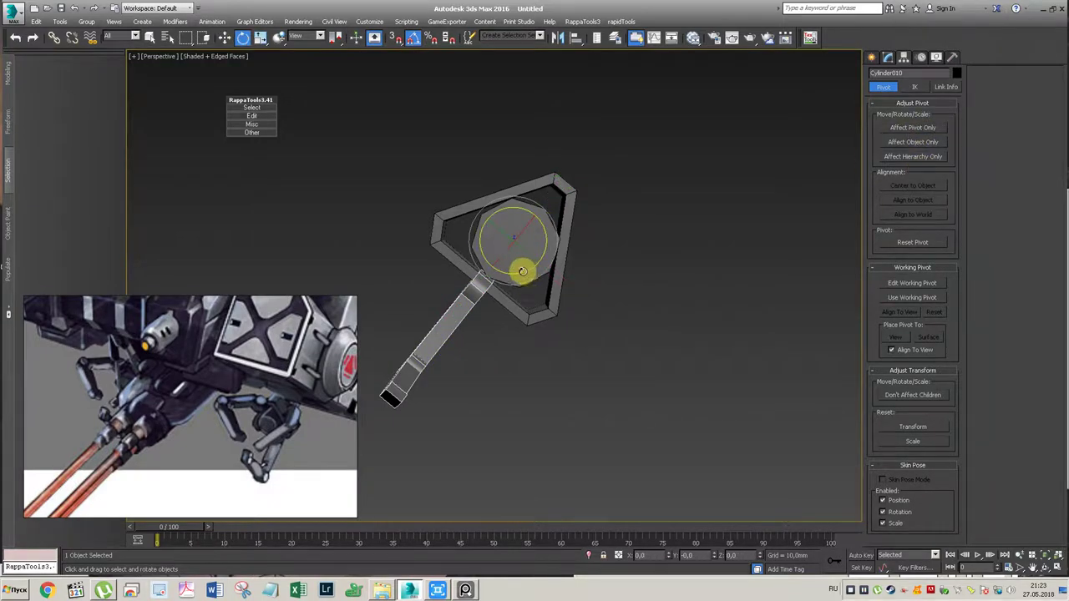
click(904, 128)
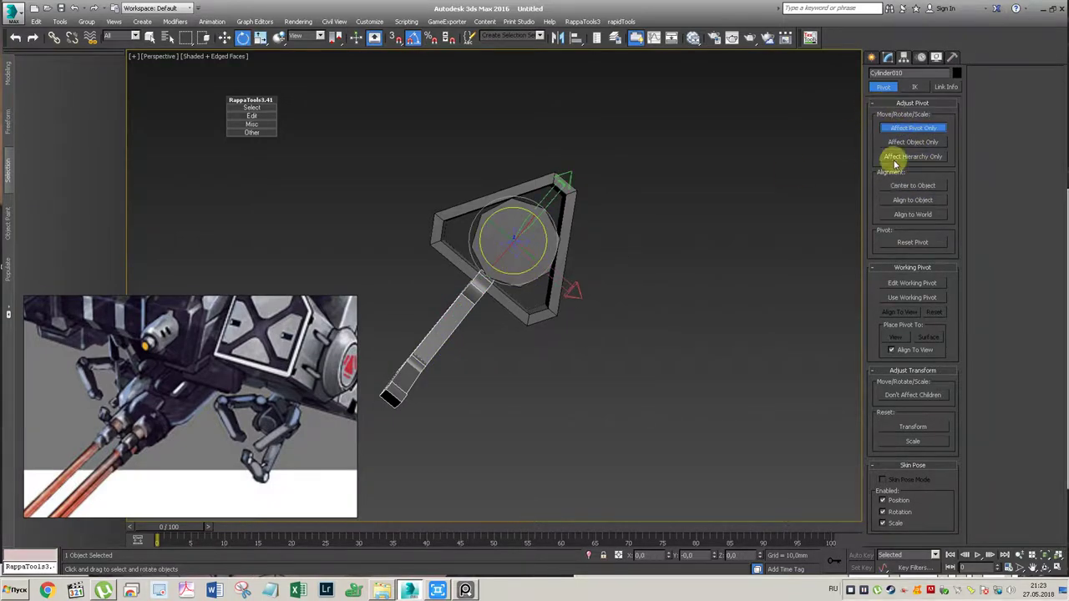
key(w)
key(alt+a)
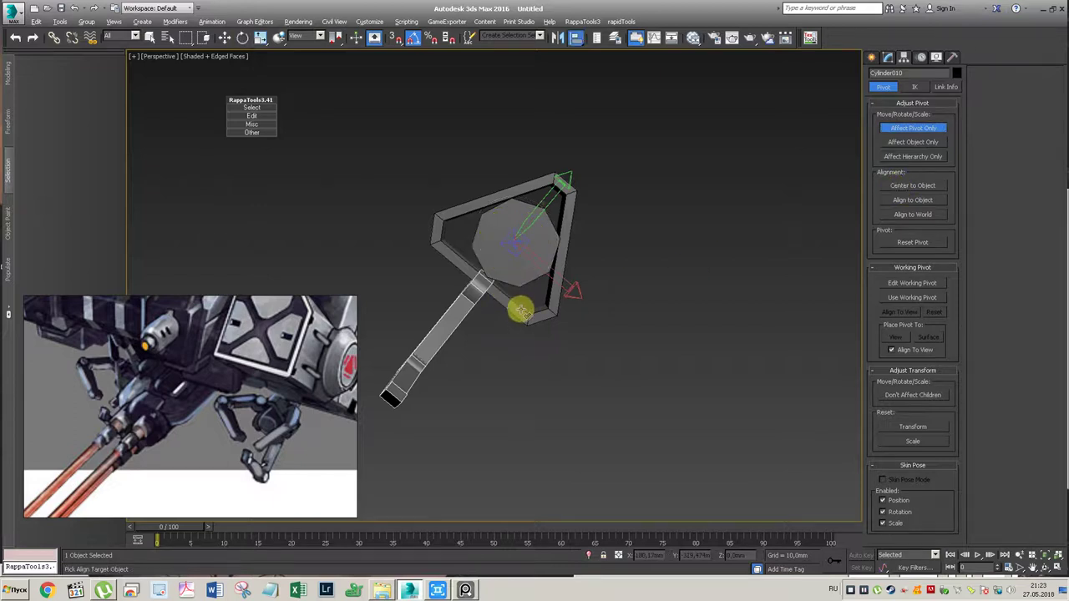
click(514, 306)
click(743, 405)
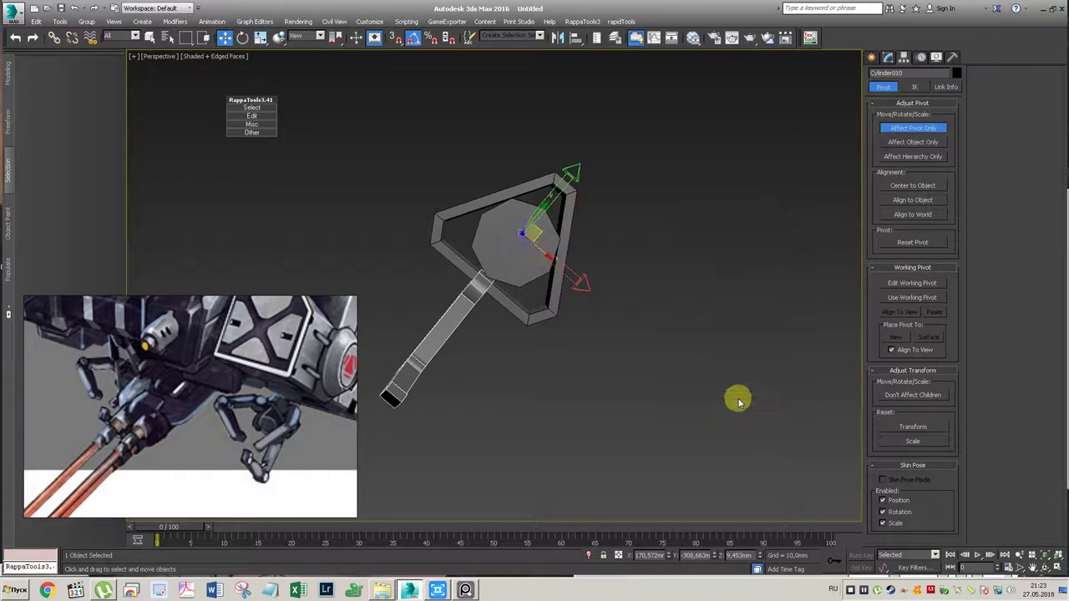
click(902, 129)
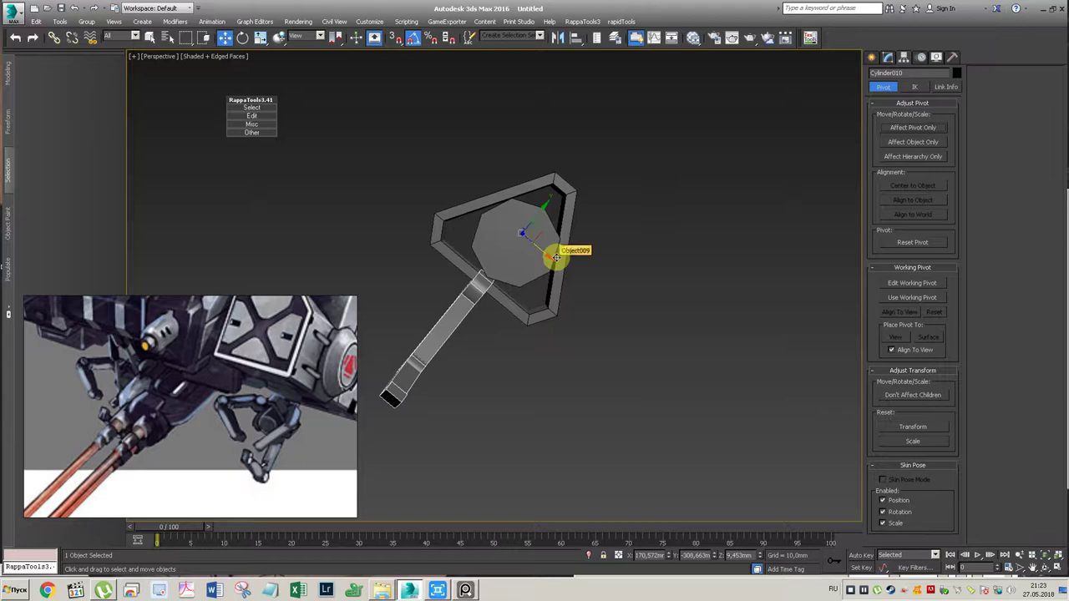
Step: Clone the arm rotated to point right, then nudge it against the hub and tilt it about 5°
key(e)
mouse_move(527, 258)
mouse_down()
mouse_move(562, 243)
mouse_move(575, 201)
mouse_up()
click(541, 338)
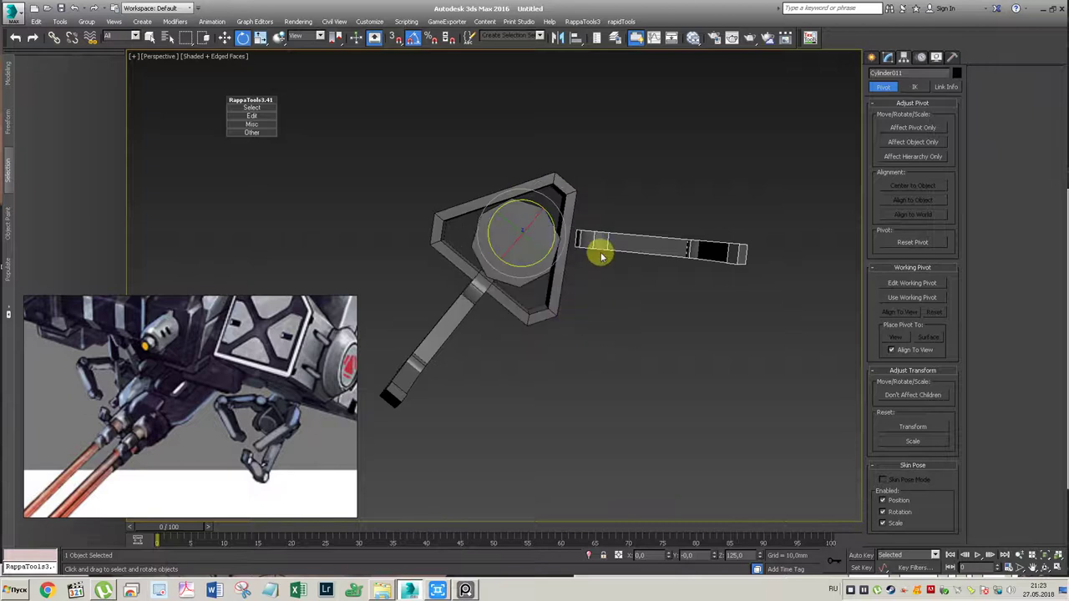
key(w)
drag(534, 230, 522, 242)
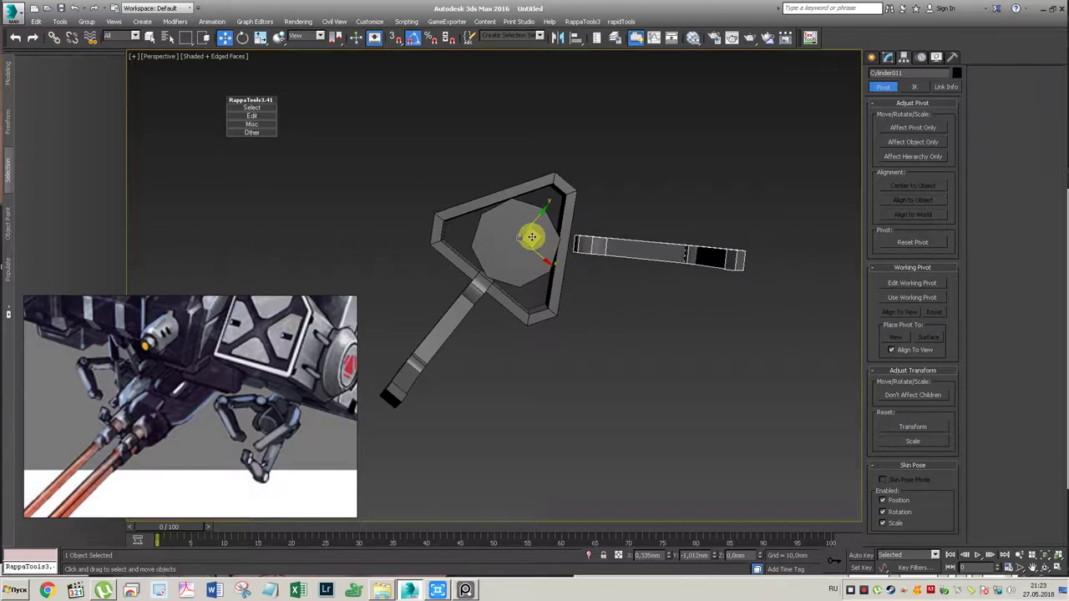
key(e)
drag(541, 239, 524, 241)
key(w)
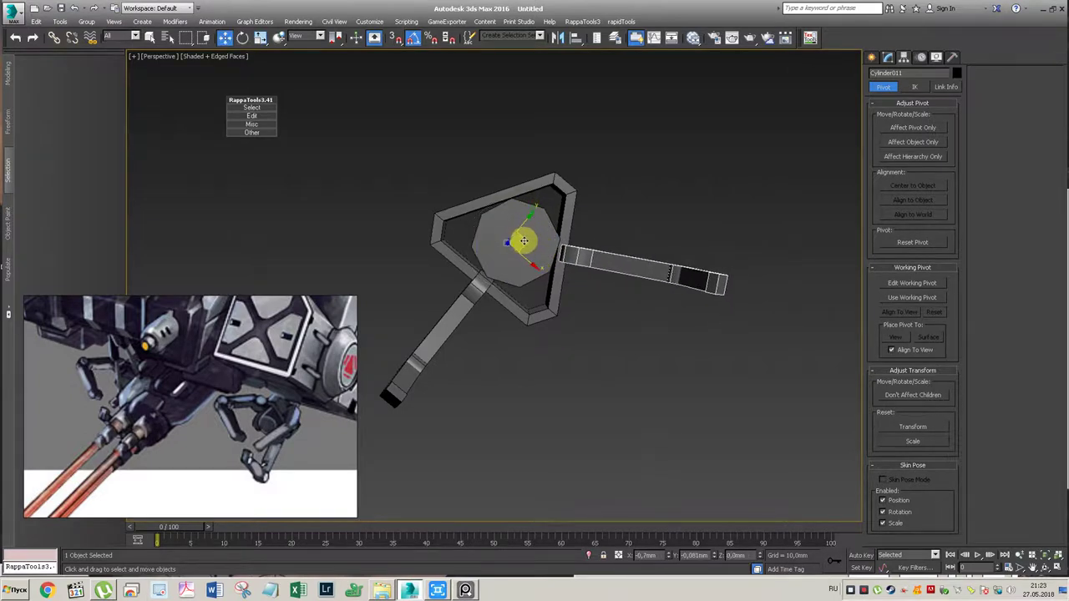
Step: Clone the diagonal arm rotated -120° to point upward and move it against the hub
click(463, 299)
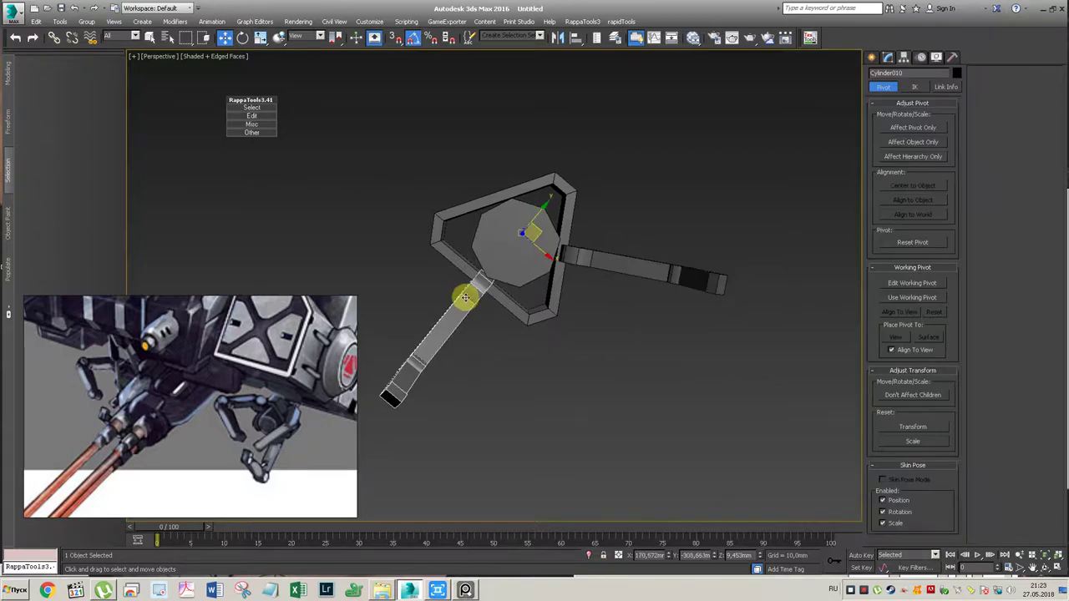
key(e)
shift+drag(535, 219, 592, 265)
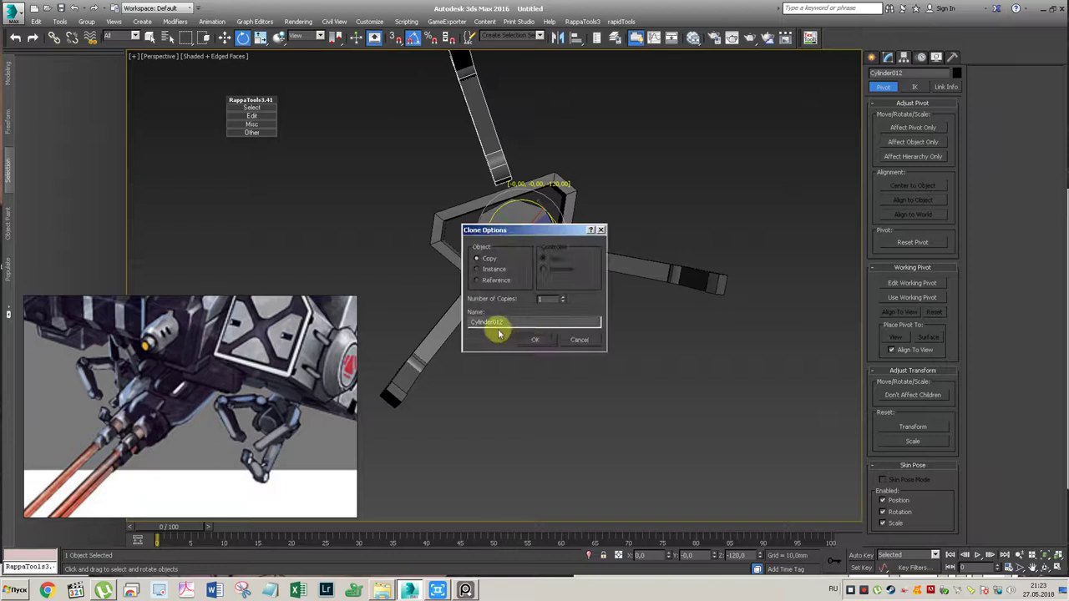
click(528, 335)
key(w)
drag(542, 235, 531, 248)
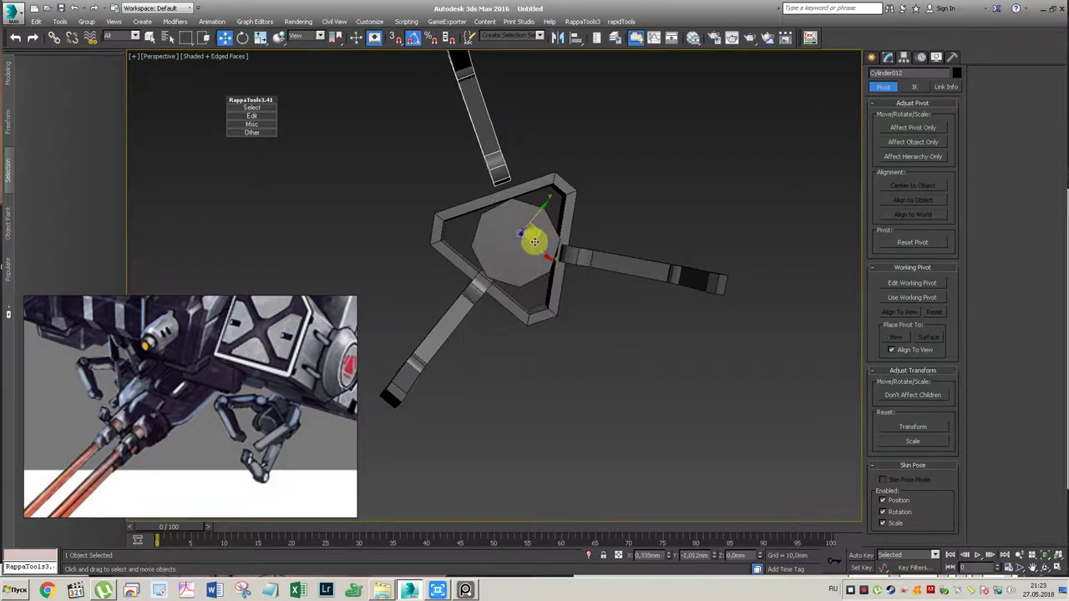
Step: Select the claw's three fingers and link them to the base cylinder Cylinder009
click(573, 286)
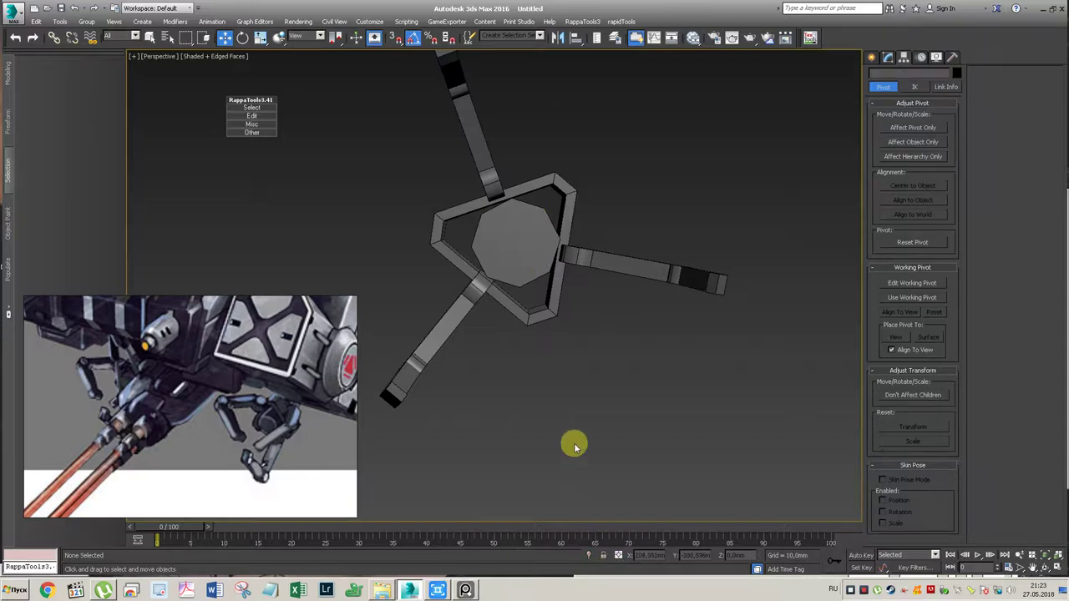
scroll(585, 351, down, 5)
mouse_move(587, 343)
alt+middle_down()
mouse_move(529, 262)
mouse_move(534, 242)
alt+middle_up()
drag(562, 295, 501, 374)
ctrl+click(382, 350)
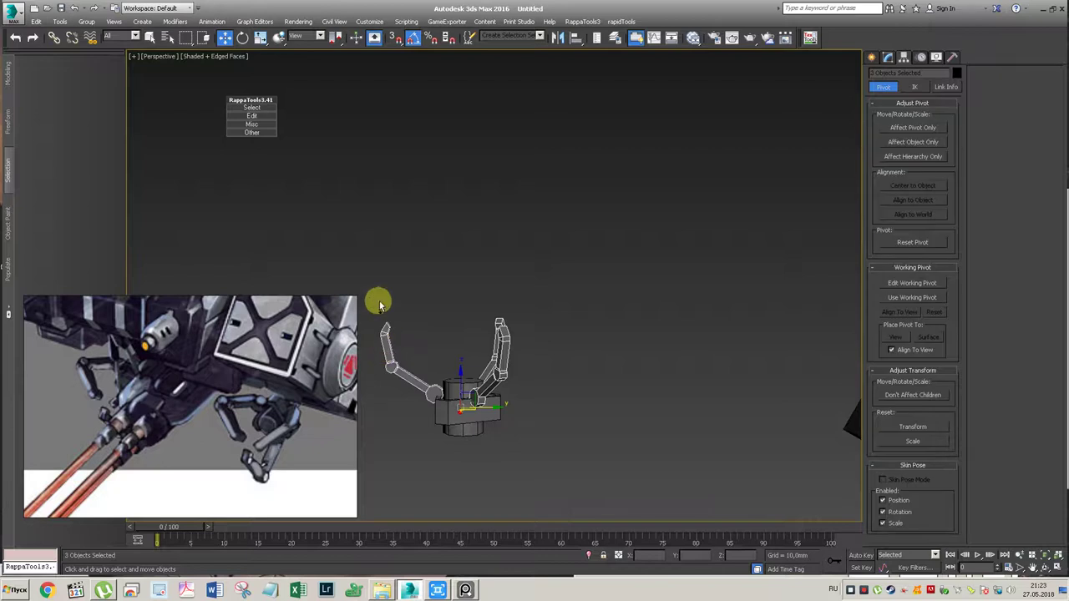
click(53, 38)
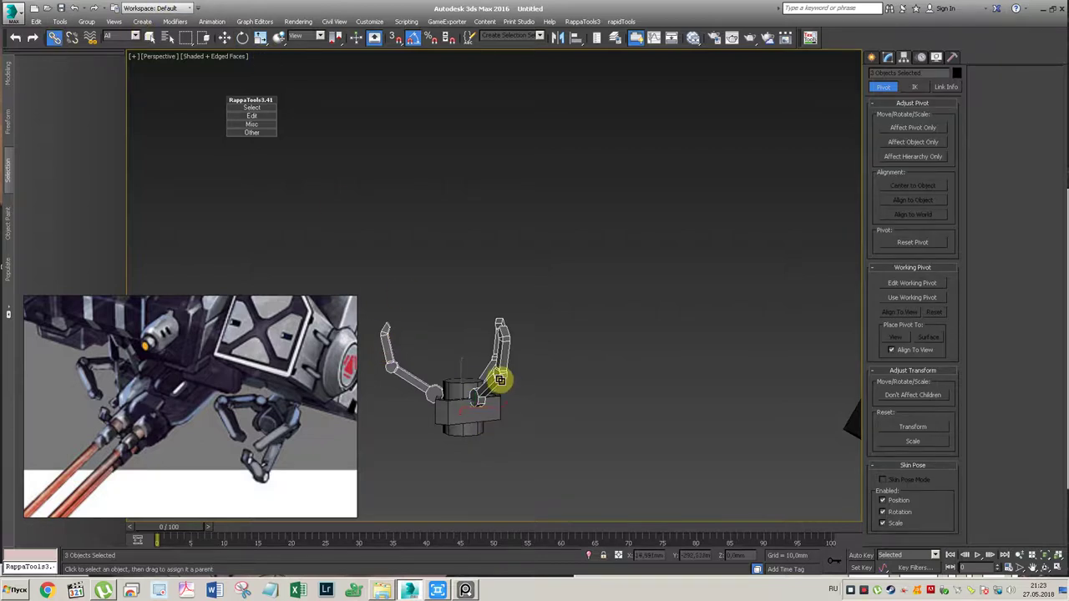
drag(452, 389, 459, 387)
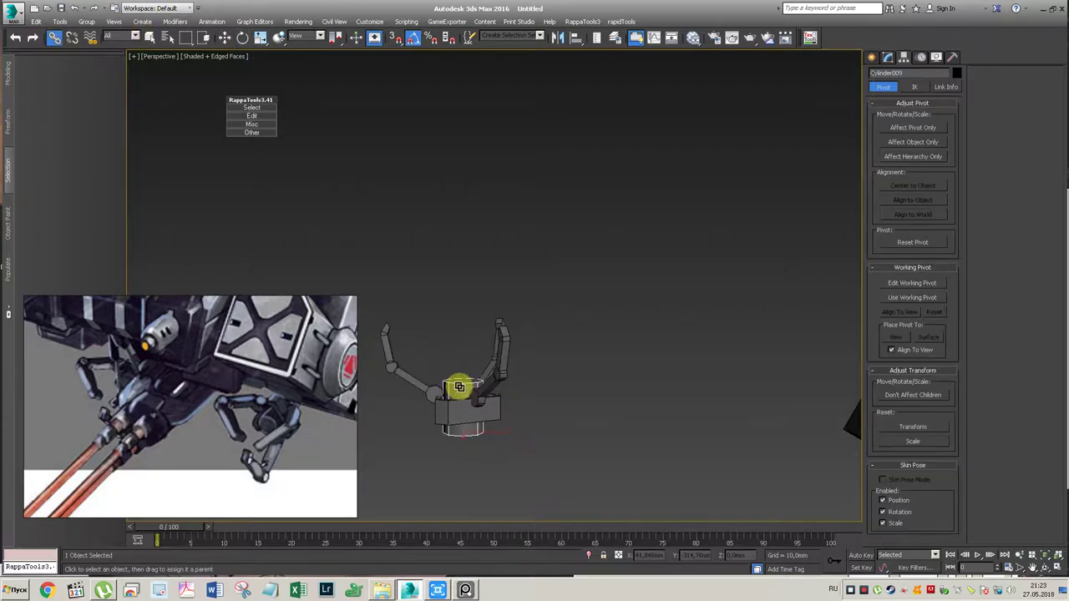
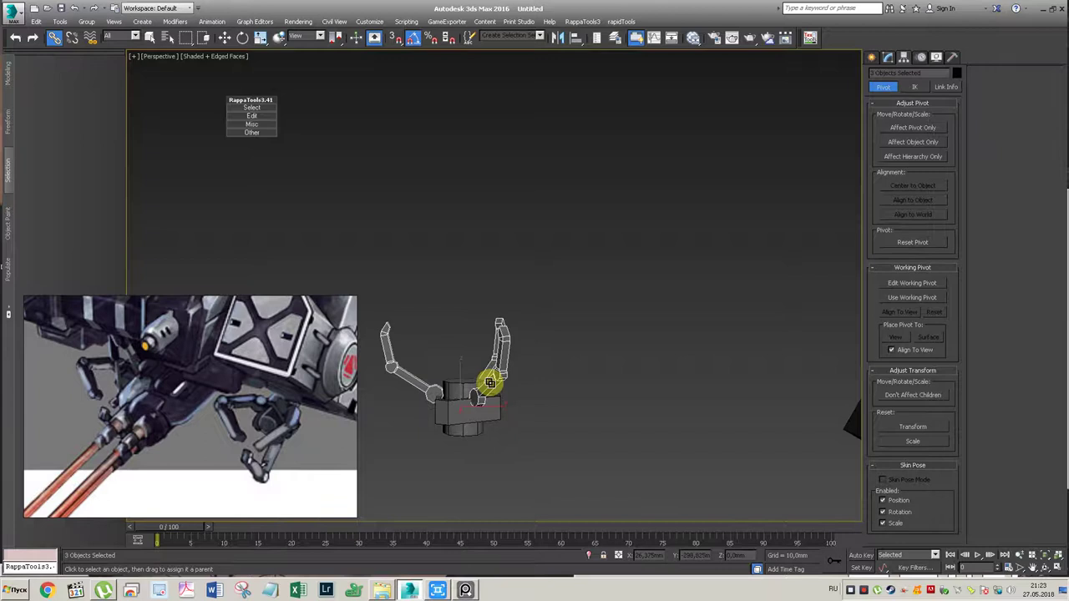
Step: Select the claw's base block and rotate it about 205 degrees
click(451, 411)
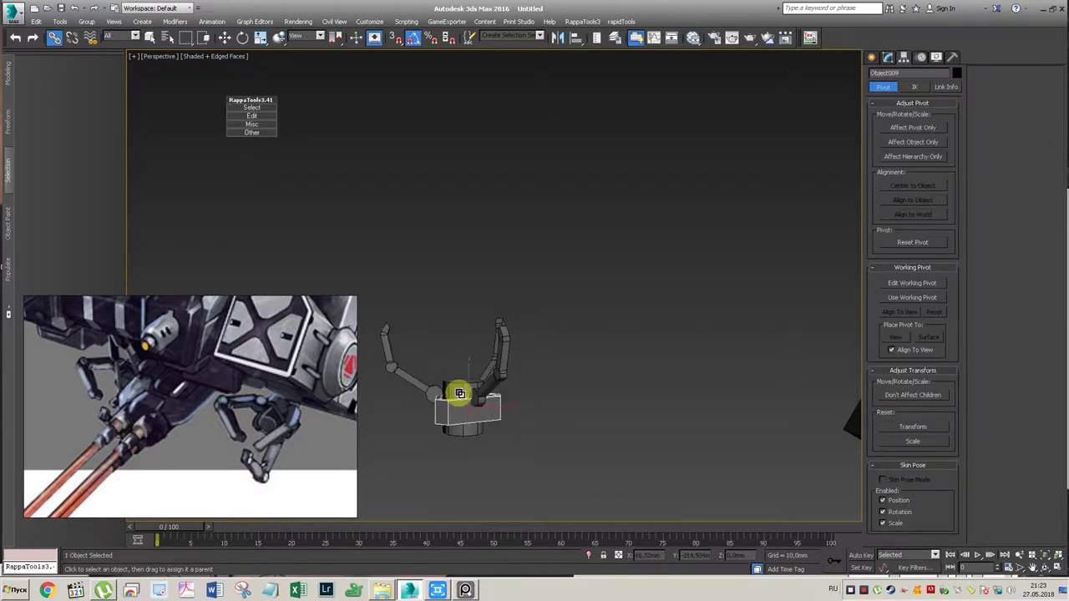
key(w)
alt+middle_drag(465, 341, 557, 361)
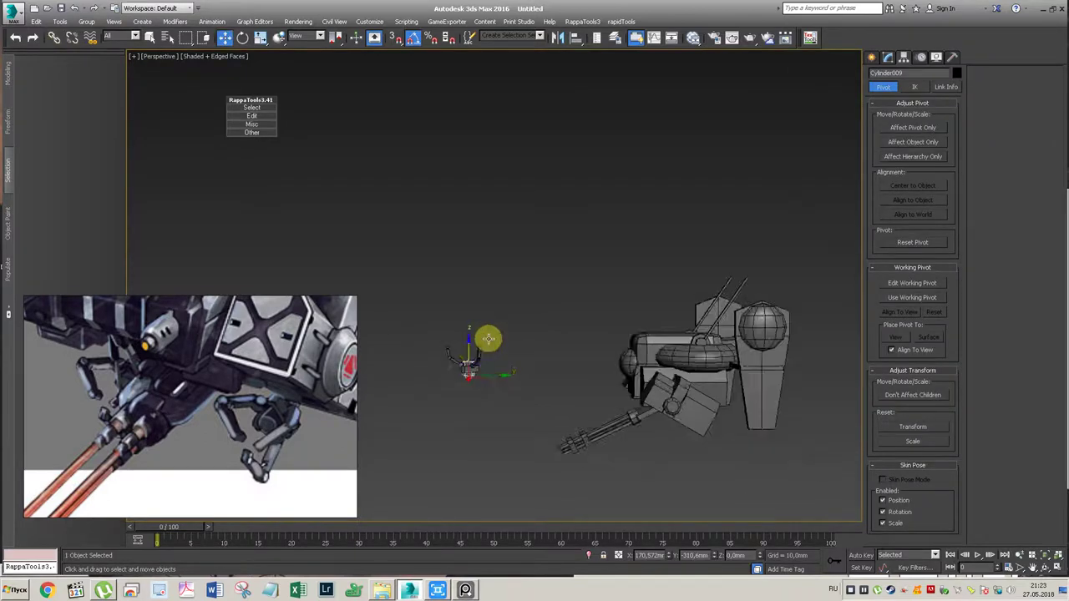
scroll(533, 355, up, 3)
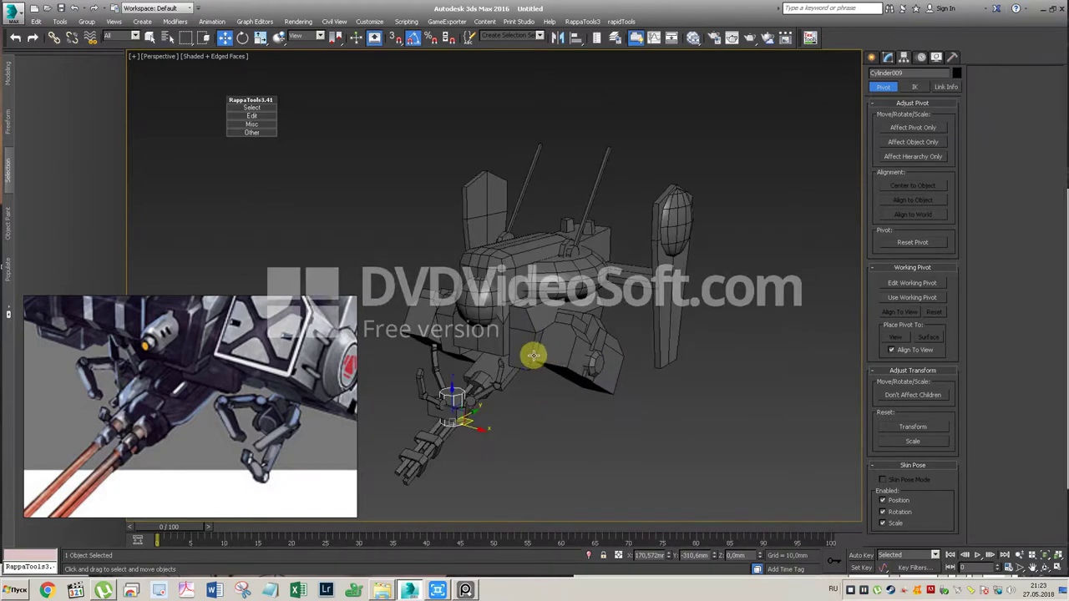
key(e)
mouse_move(437, 401)
mouse_down()
mouse_move(435, 515)
mouse_move(429, 488)
mouse_up()
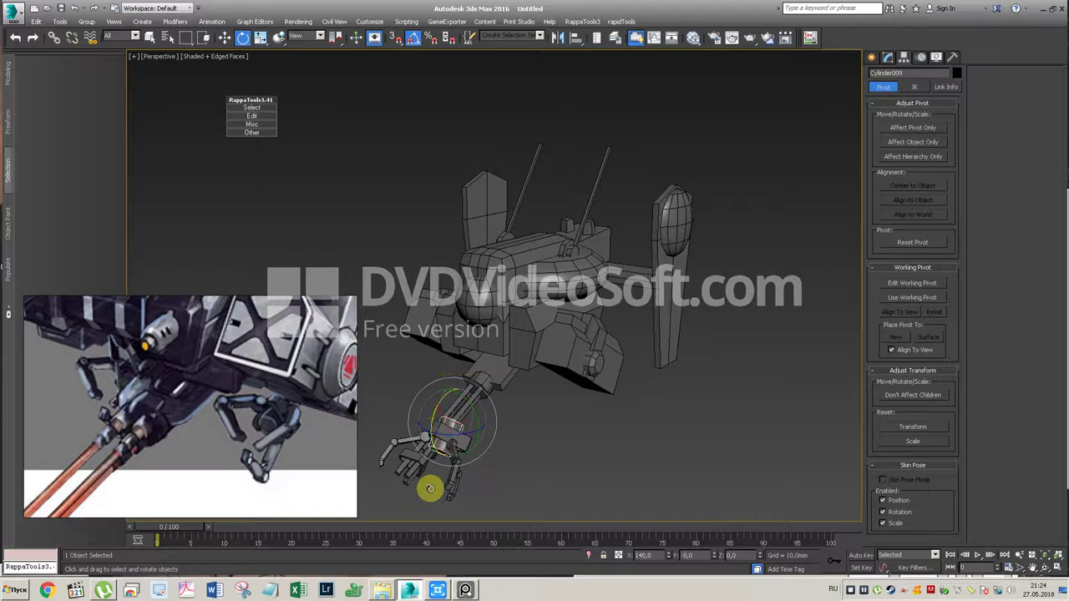
Step: Move the claw from the gun tip to under the right side of the body
key(w)
drag(470, 412, 556, 363)
mouse_move(557, 363)
alt+middle_down()
mouse_move(507, 353)
mouse_move(594, 375)
mouse_move(634, 406)
alt+middle_up()
mouse_move(543, 384)
mouse_down()
mouse_move(561, 393)
mouse_move(566, 340)
mouse_up()
mouse_move(557, 365)
alt+middle_down()
mouse_move(615, 322)
mouse_move(629, 377)
mouse_move(607, 298)
mouse_move(613, 444)
alt+middle_up()
mouse_move(660, 278)
mouse_down()
mouse_move(632, 250)
mouse_move(583, 248)
mouse_move(566, 233)
mouse_move(589, 174)
mouse_move(580, 256)
mouse_up()
mouse_move(579, 255)
alt+middle_down()
mouse_move(577, 174)
mouse_move(571, 205)
mouse_move(687, 191)
mouse_move(694, 358)
mouse_move(623, 321)
mouse_move(637, 309)
mouse_move(630, 296)
alt+middle_up()
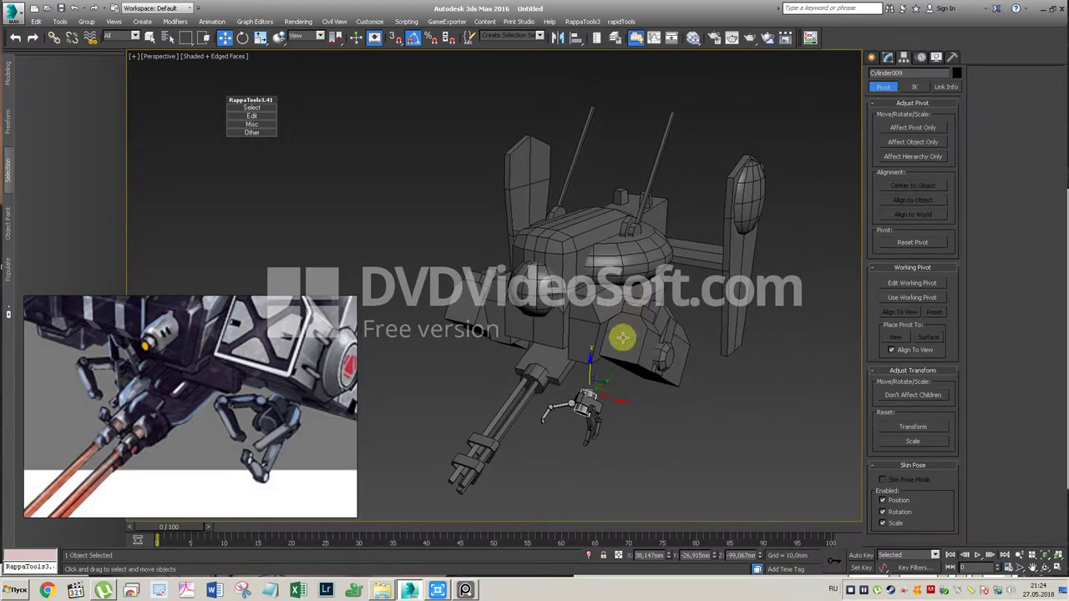
Step: Fine-tune the claw's position beside the gatling gun, nudging it up and along X
scroll(208, 371, down, 2)
scroll(238, 347, down, 2)
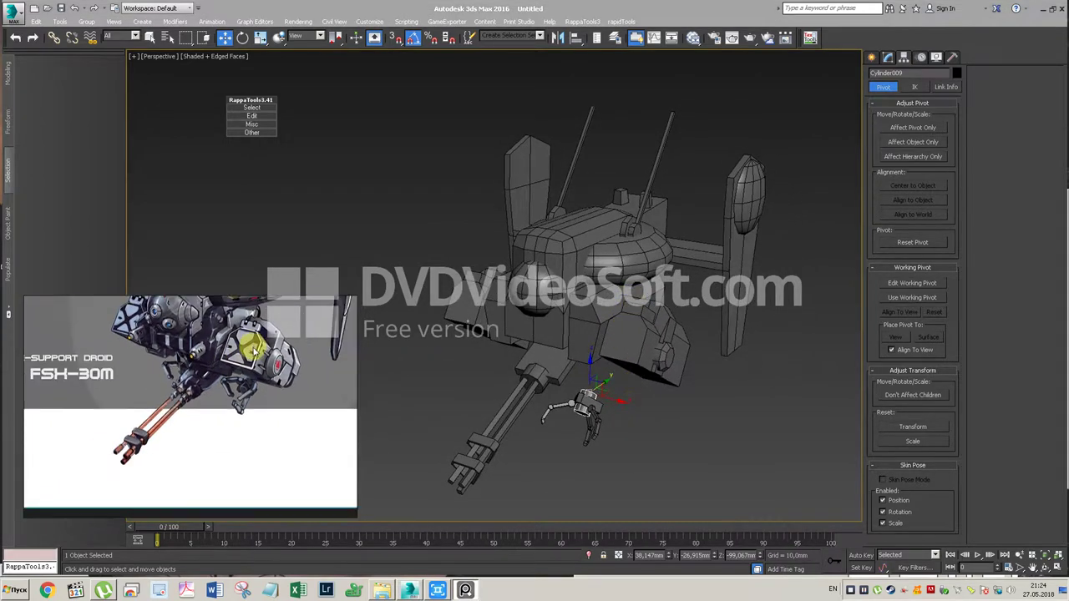
scroll(243, 380, down, 2)
mouse_move(601, 384)
mouse_down()
mouse_move(653, 367)
mouse_move(638, 374)
mouse_up()
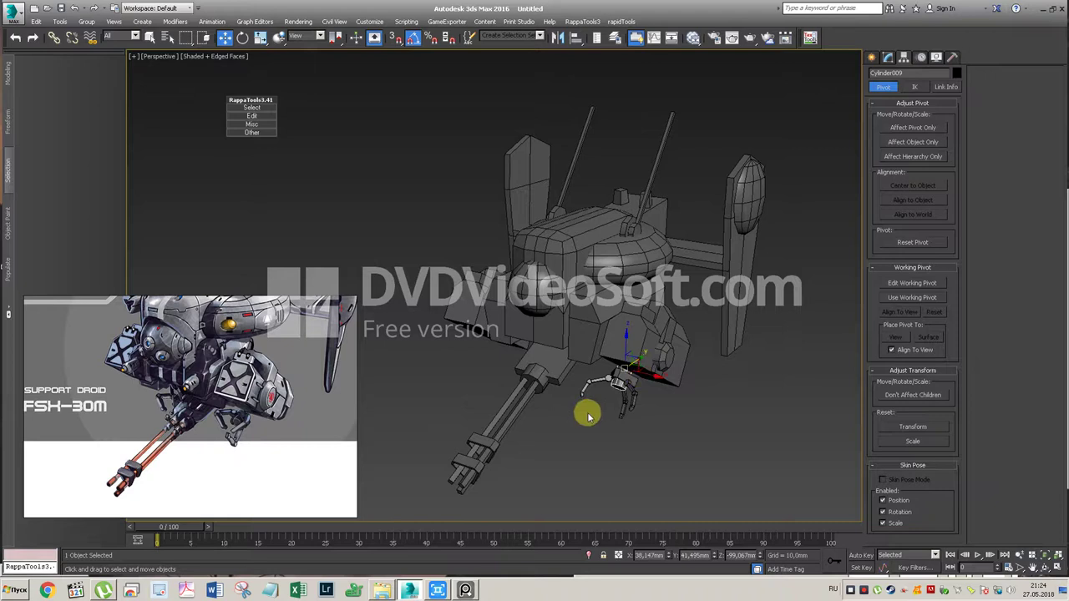
mouse_move(610, 420)
alt+middle_down()
mouse_move(626, 375)
mouse_move(644, 365)
mouse_move(604, 377)
mouse_move(632, 402)
alt+middle_up()
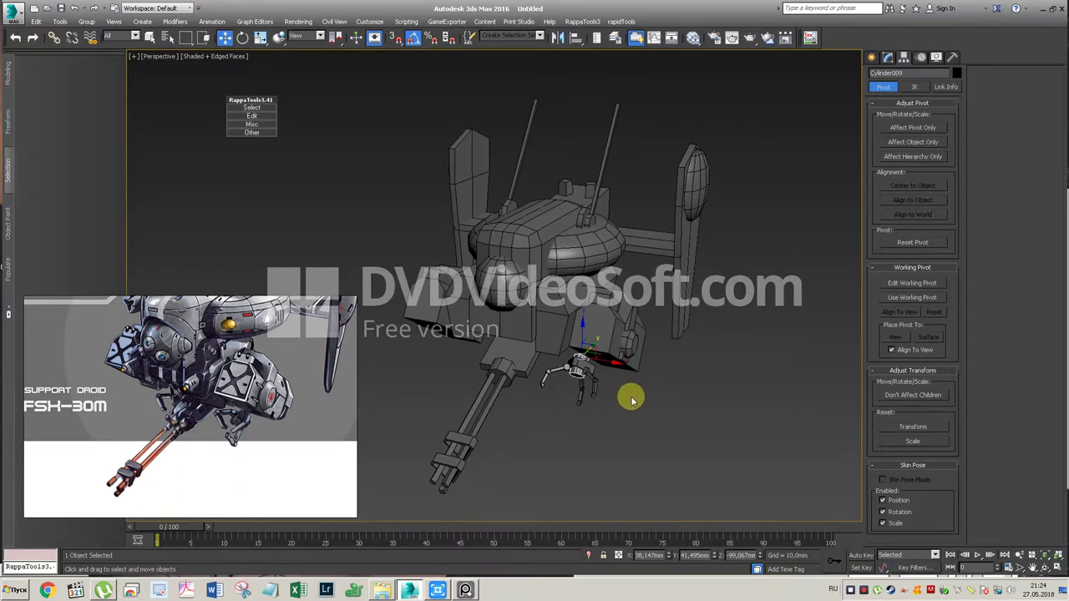
drag(608, 361, 614, 365)
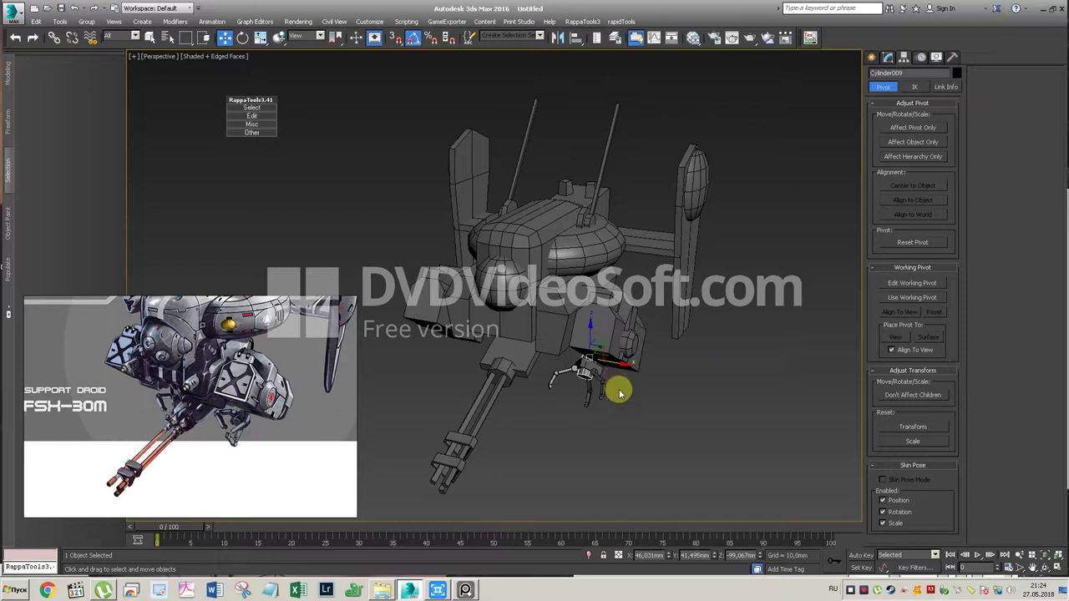
Step: Select the five claw parts and Mirror them as a Copy to the gun's opposite side
shift+drag(618, 363, 531, 357)
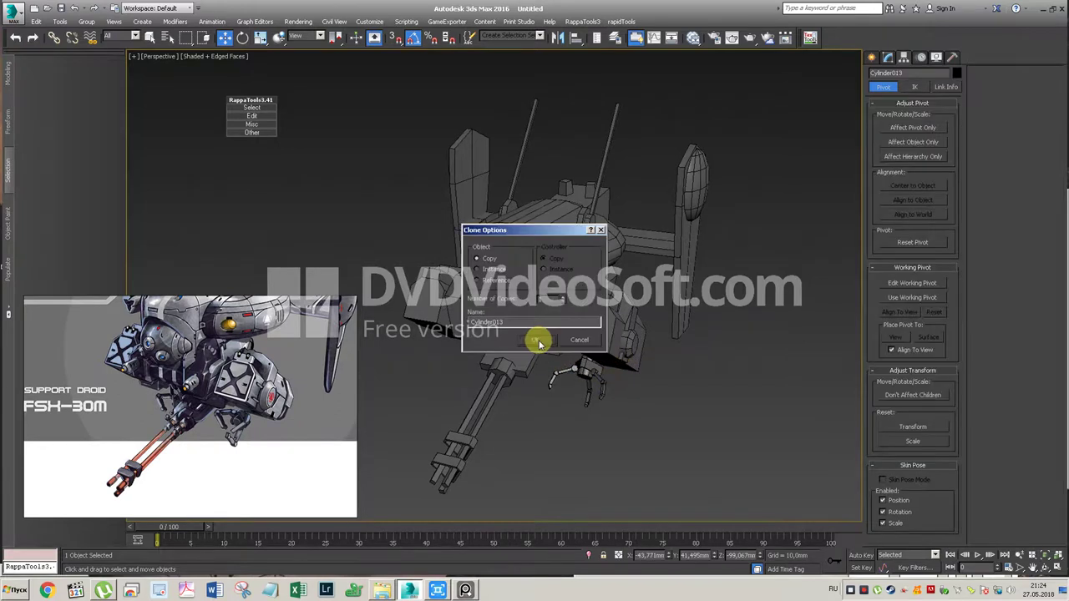
click(582, 340)
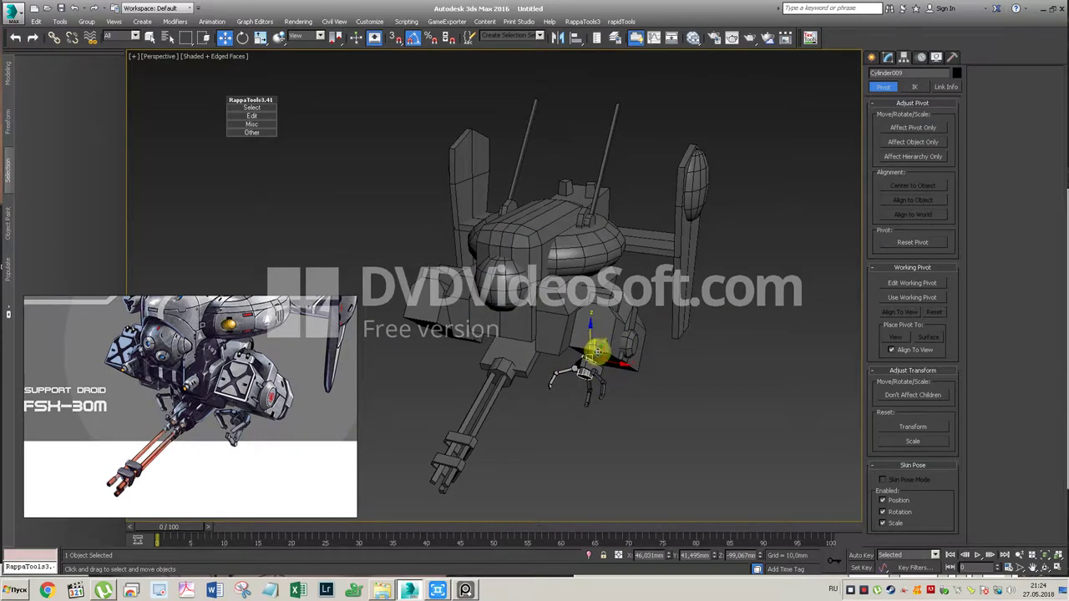
drag(605, 415, 543, 374)
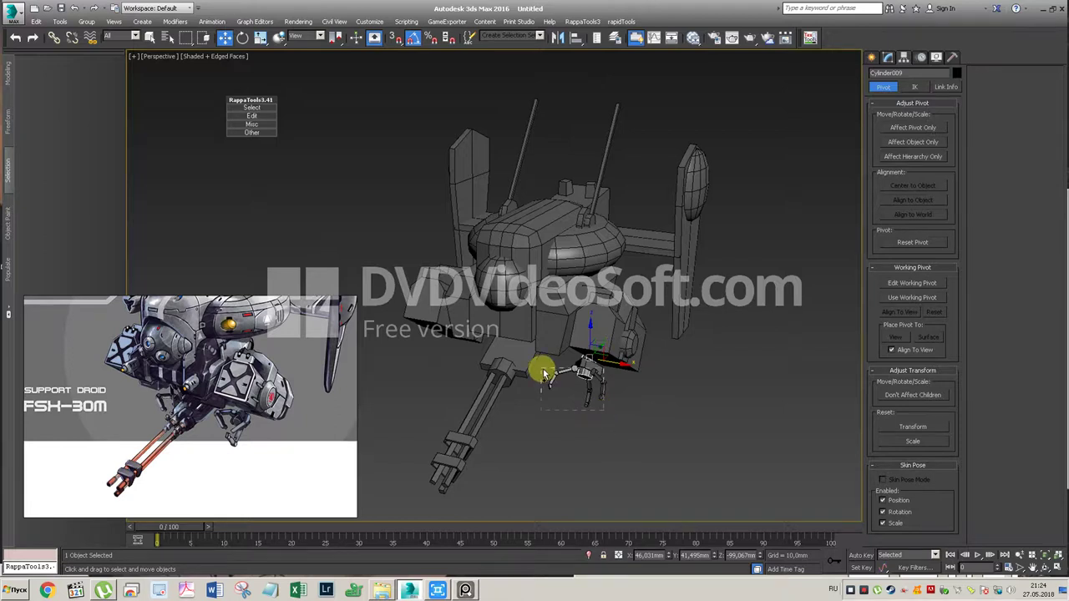
click(871, 57)
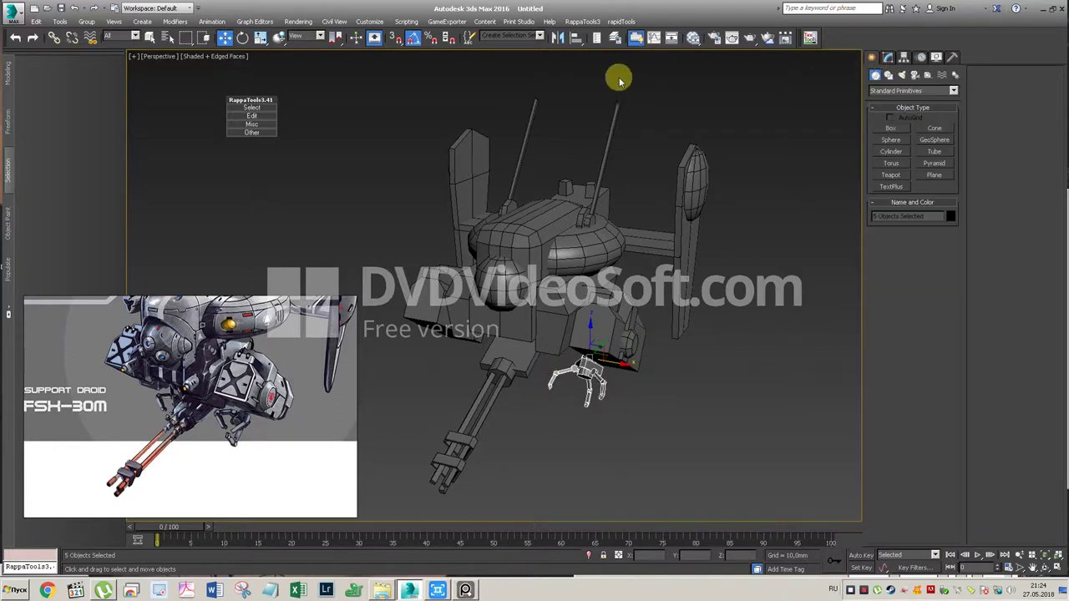
drag(335, 38, 340, 88)
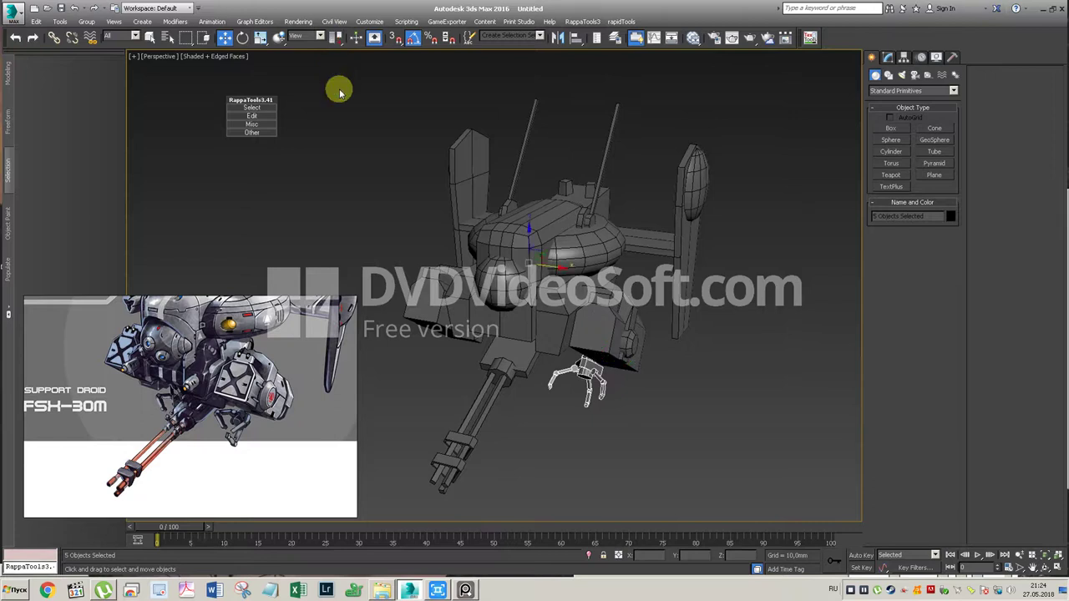
click(557, 41)
click(518, 383)
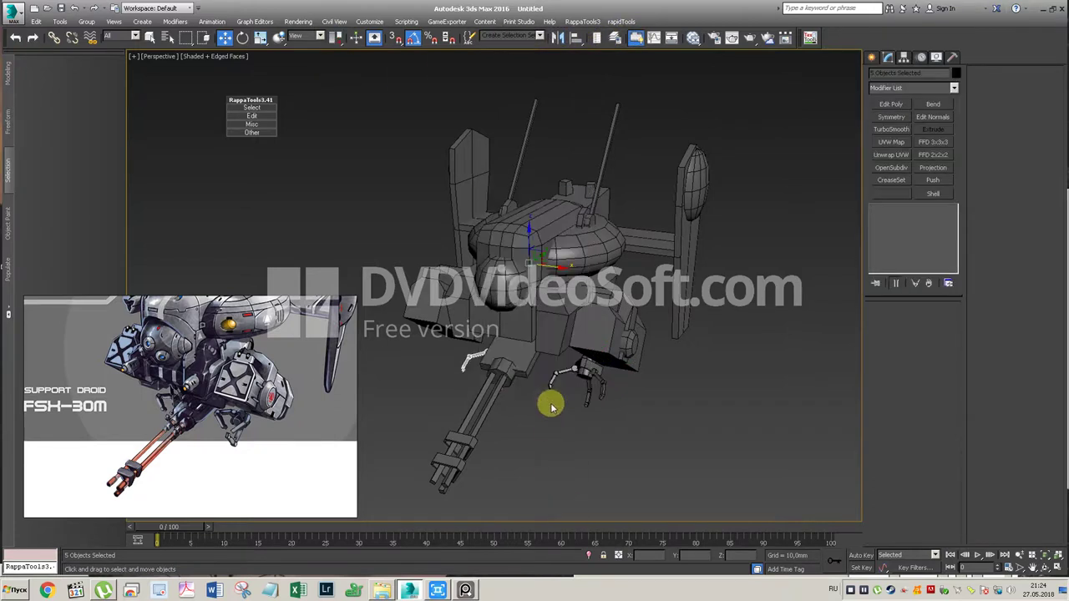
click(623, 434)
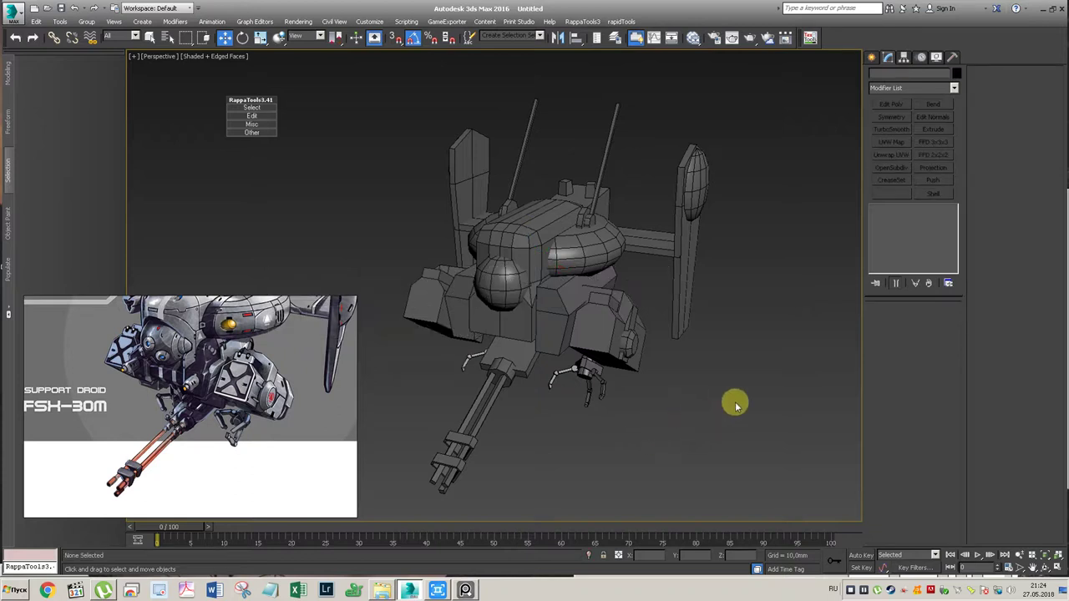
Step: Draw a small AutoGrid cylinder, Cylinder017, on the front of the droid's body
click(872, 57)
click(891, 151)
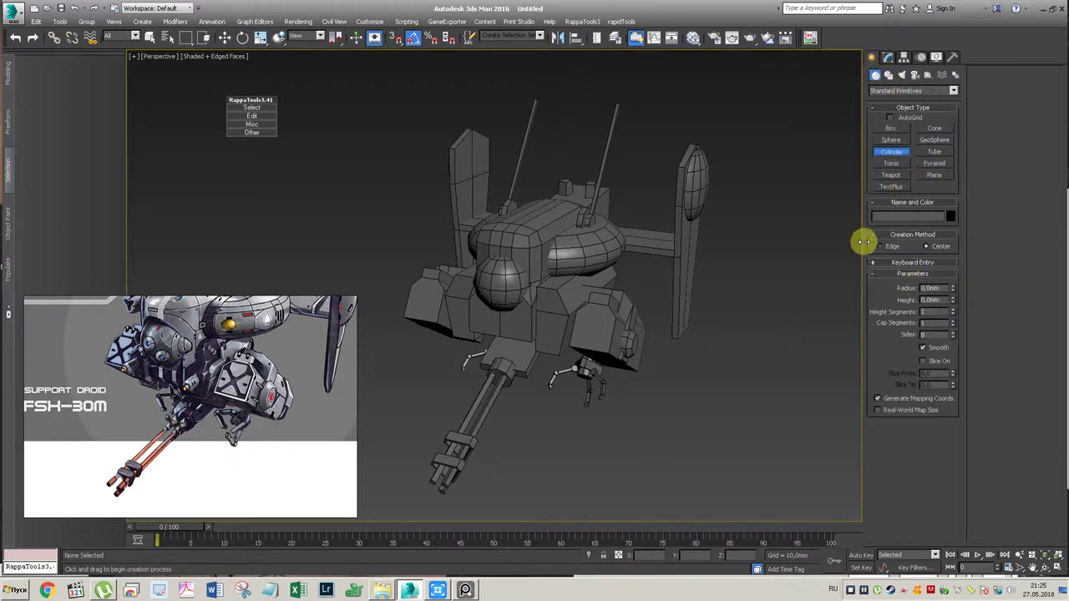
click(890, 118)
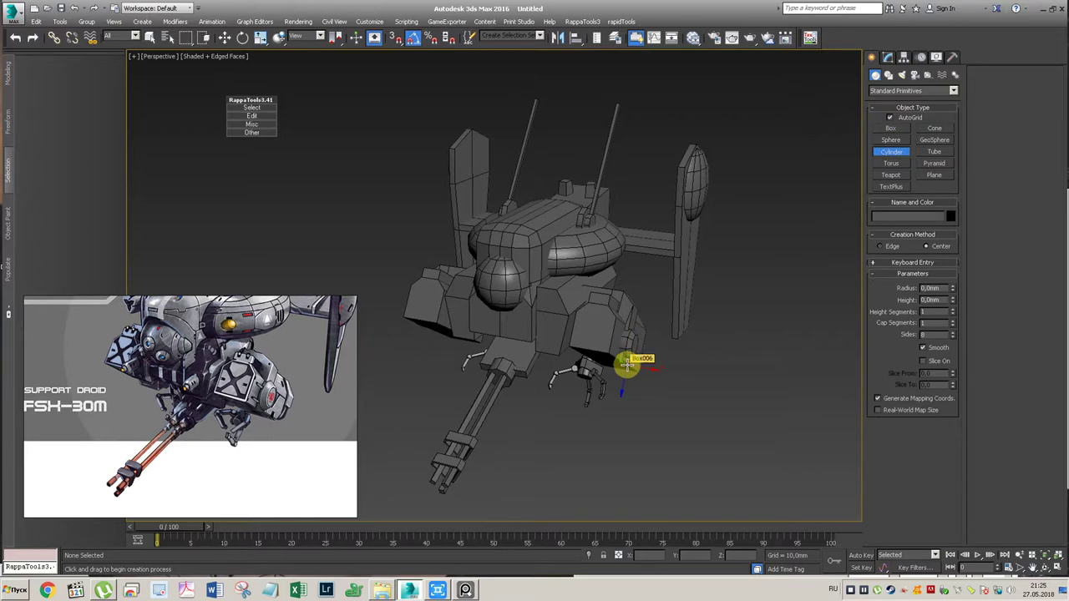
drag(546, 328, 550, 336)
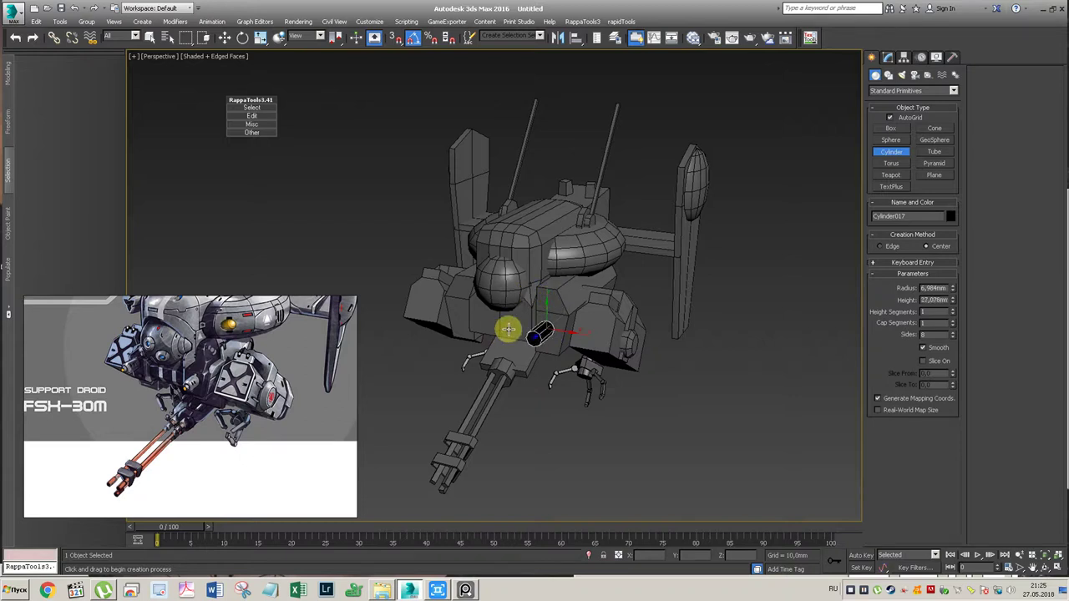
right_click(580, 306)
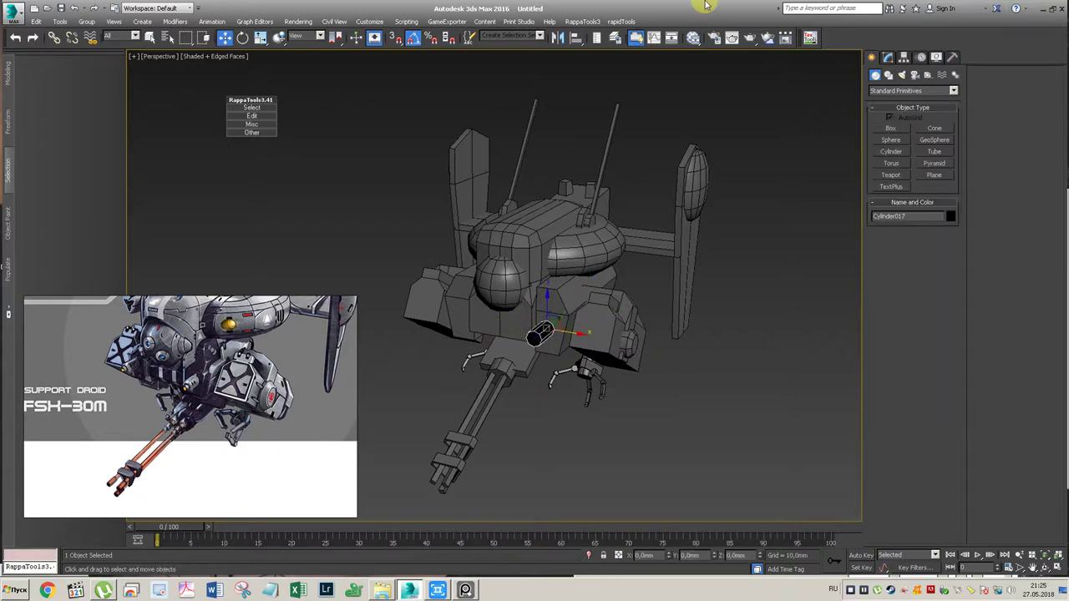
Step: Open and close the Slate Material Editor, then view the new cylinder from another angle
click(693, 39)
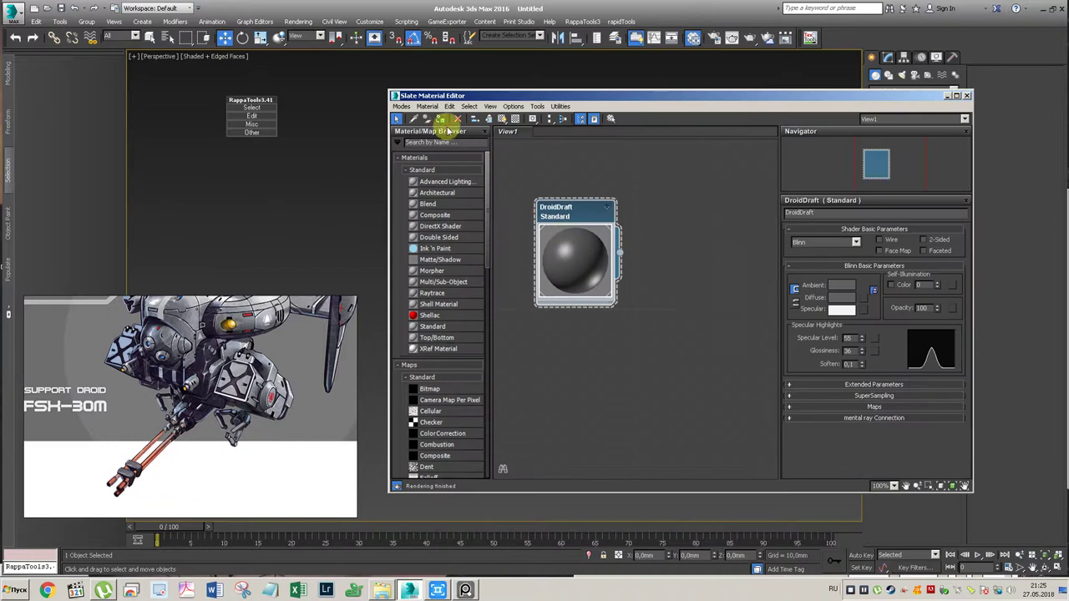
click(968, 96)
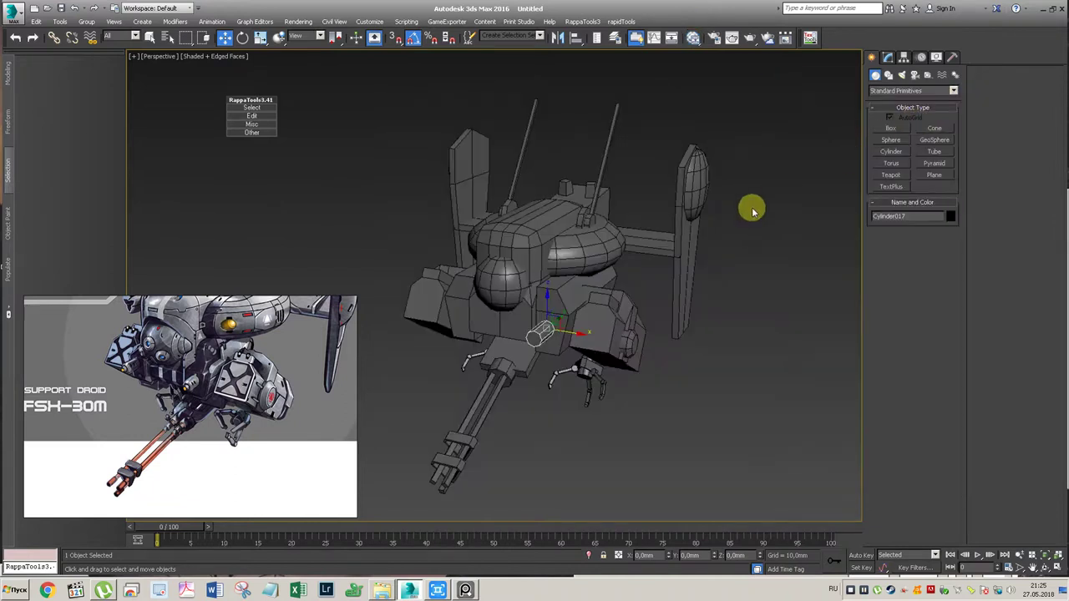
scroll(605, 304, down, 3)
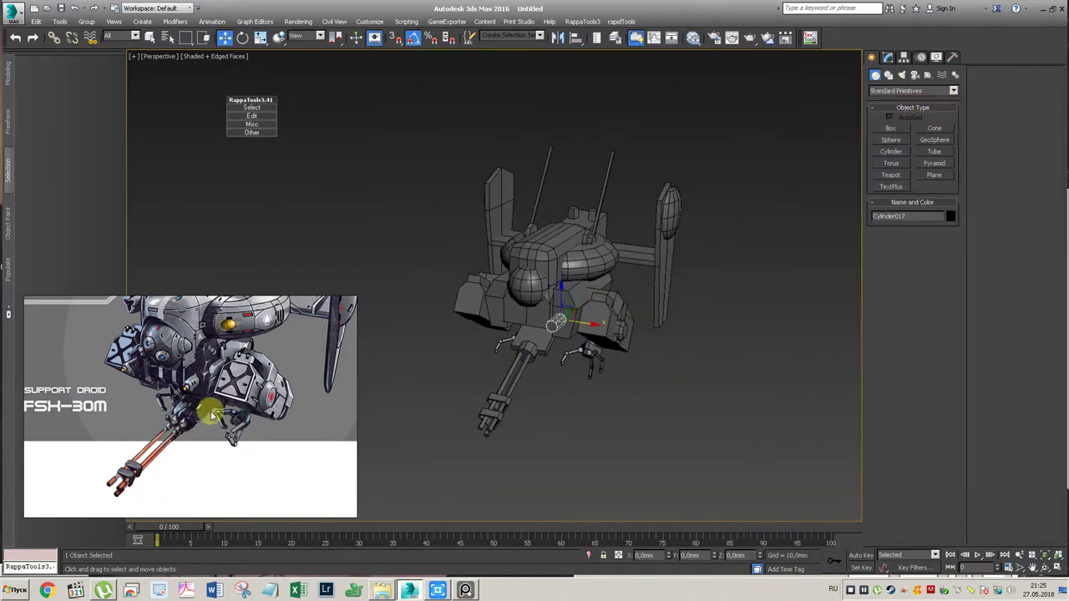
alt+middle_drag(634, 329, 637, 327)
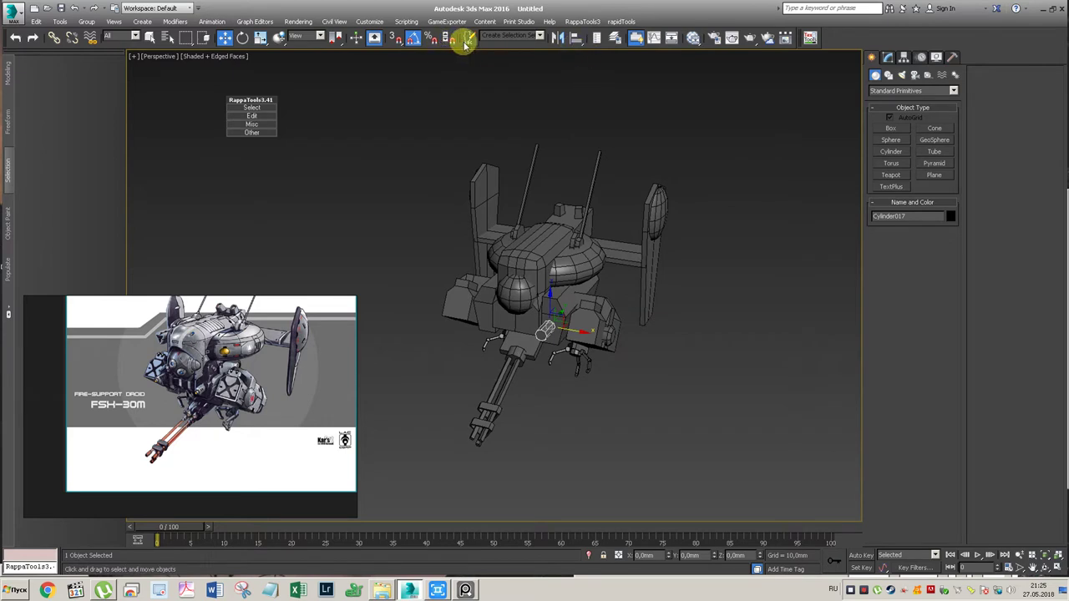
Step: Mirror-copy the front cylinder to the other side of the body and clear the selection
drag(334, 39, 336, 83)
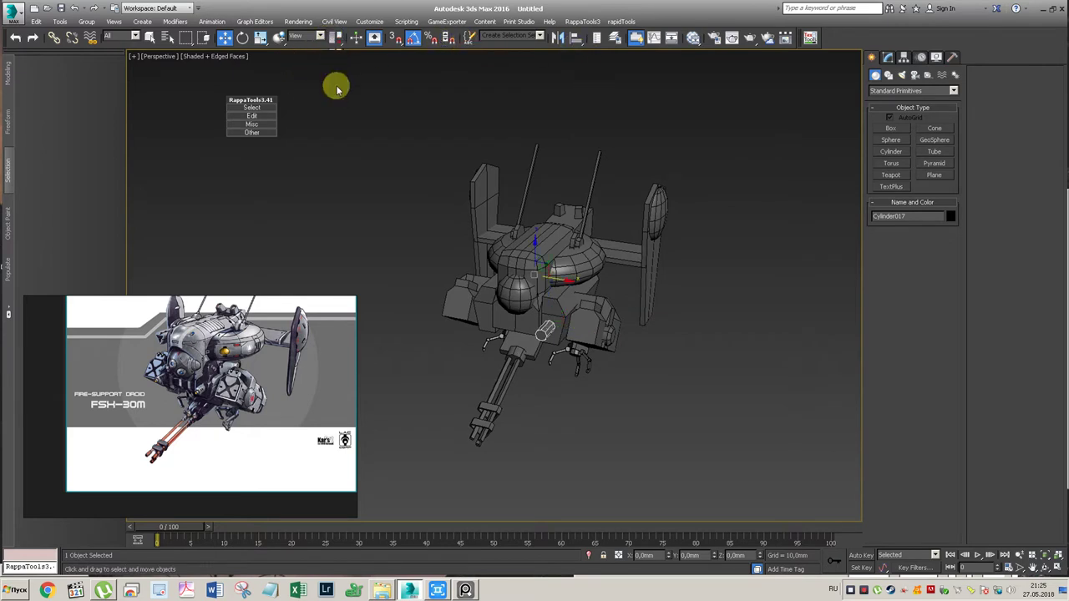
click(558, 37)
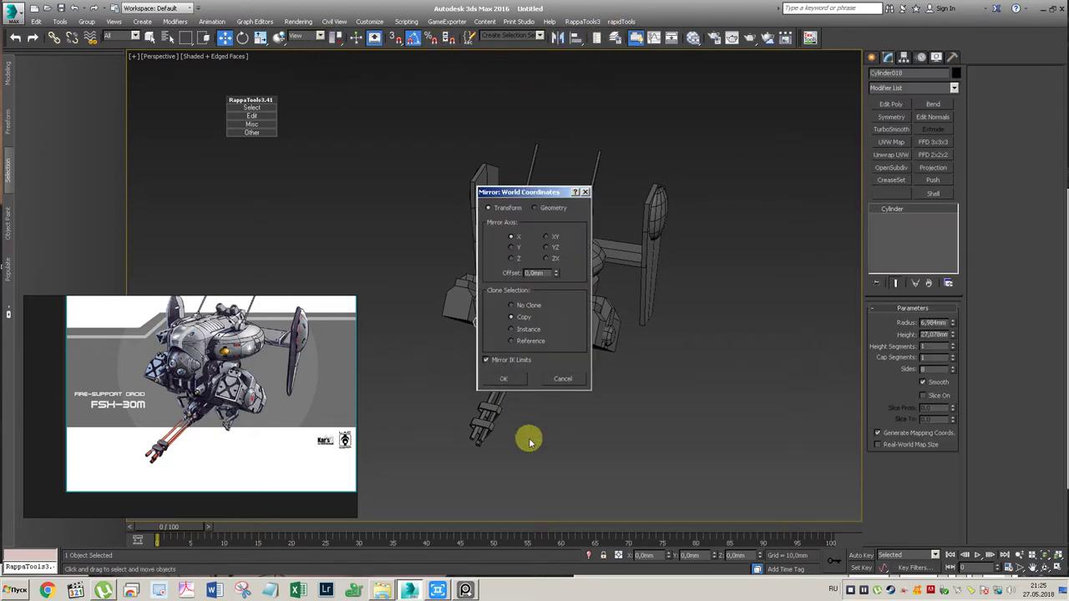
click(514, 379)
click(657, 370)
mouse_move(584, 305)
alt+middle_down()
mouse_move(566, 305)
mouse_move(610, 298)
mouse_move(579, 307)
mouse_move(592, 329)
mouse_move(604, 318)
mouse_move(608, 326)
mouse_move(529, 325)
mouse_move(606, 292)
mouse_move(611, 329)
mouse_move(592, 334)
mouse_move(601, 330)
alt+middle_up()
scroll(174, 382, up, 1)
scroll(171, 388, up, 1)
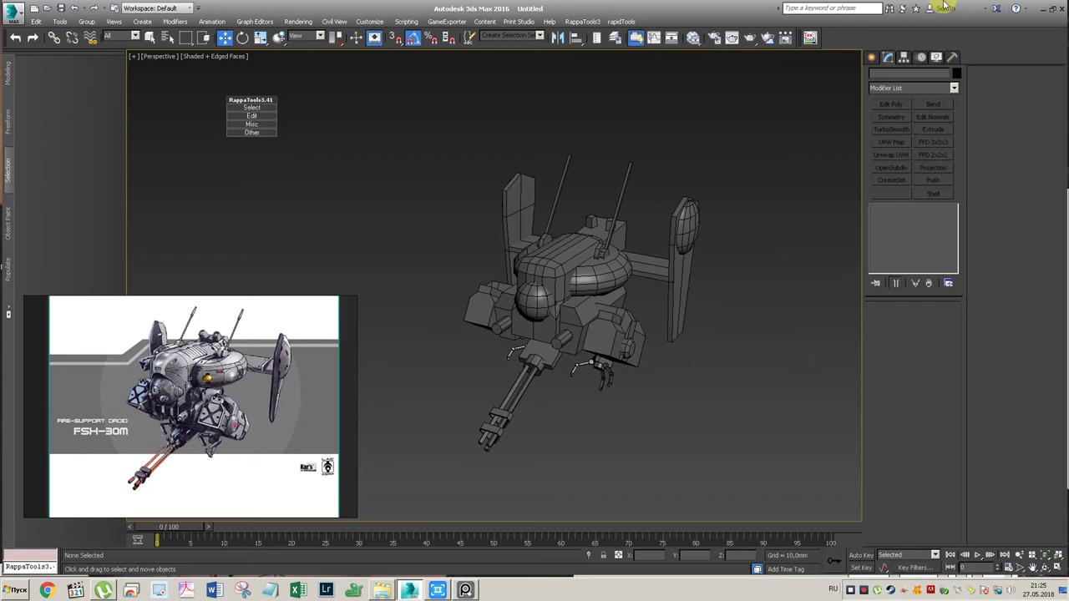
key(alt+shift)
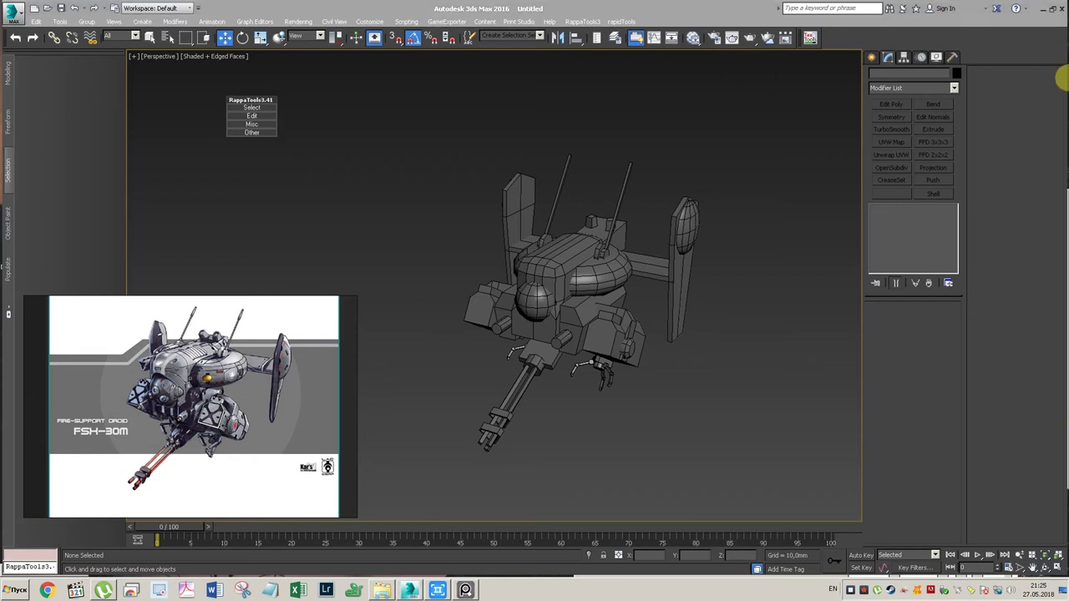